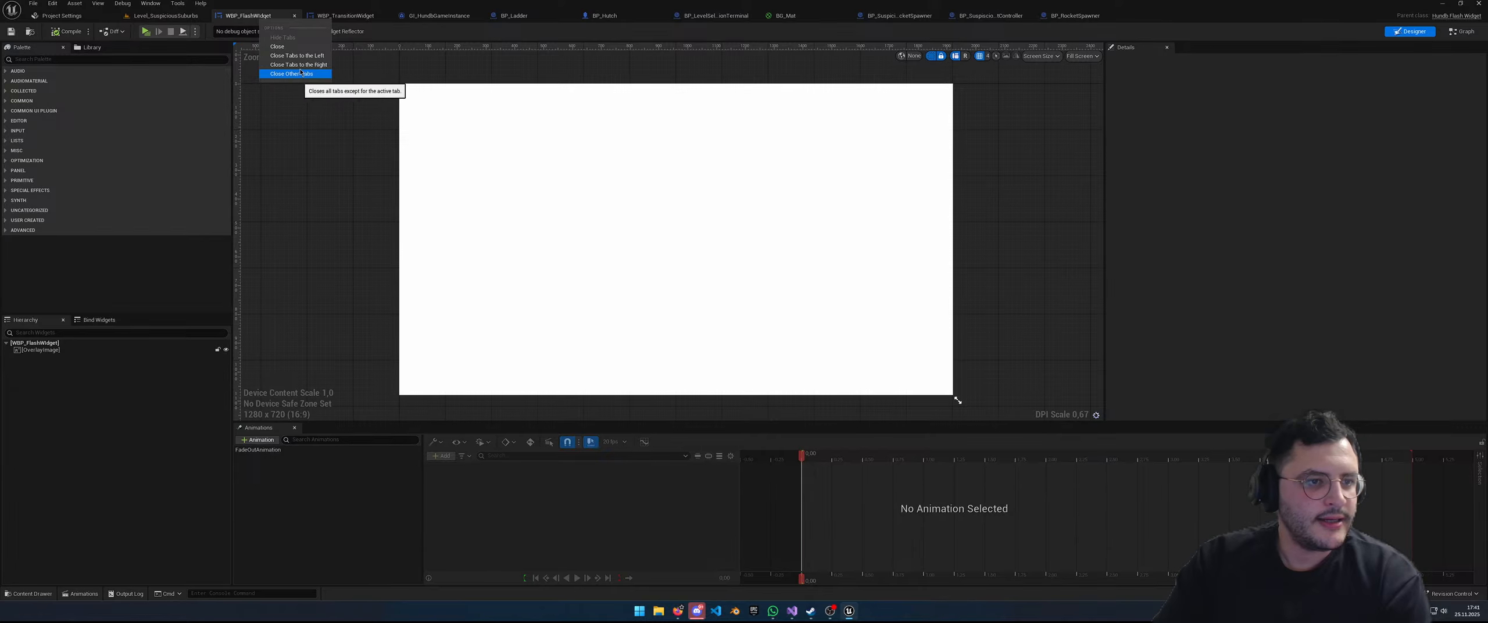
# Step: Close the WBP_FlashWidget editor and all asset editors opened after it, returning to the level
pyautogui.click(300, 65)
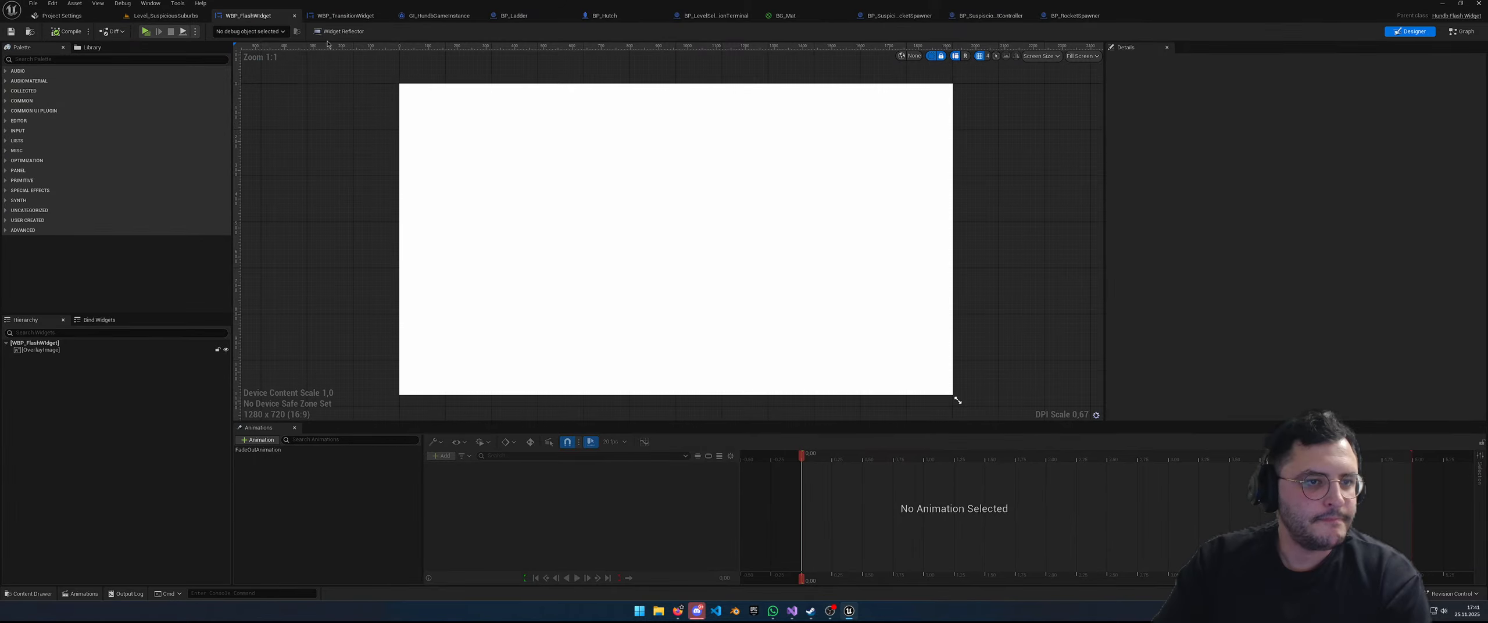
pyautogui.click(294, 16)
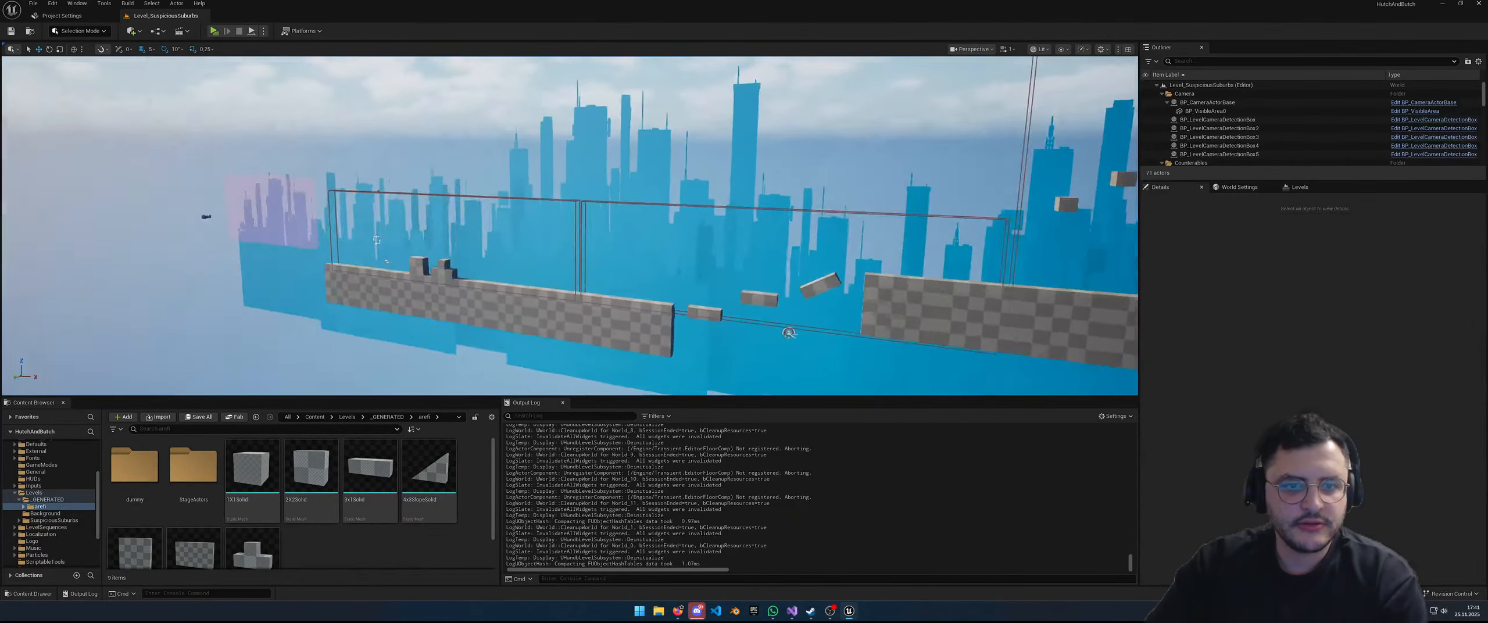
# Step: Open the 1X1Solid static mesh, search through its detail properties, and close the asset again
pyautogui.moveTo(569, 225); pyautogui.dragTo(348, 226, button='right')
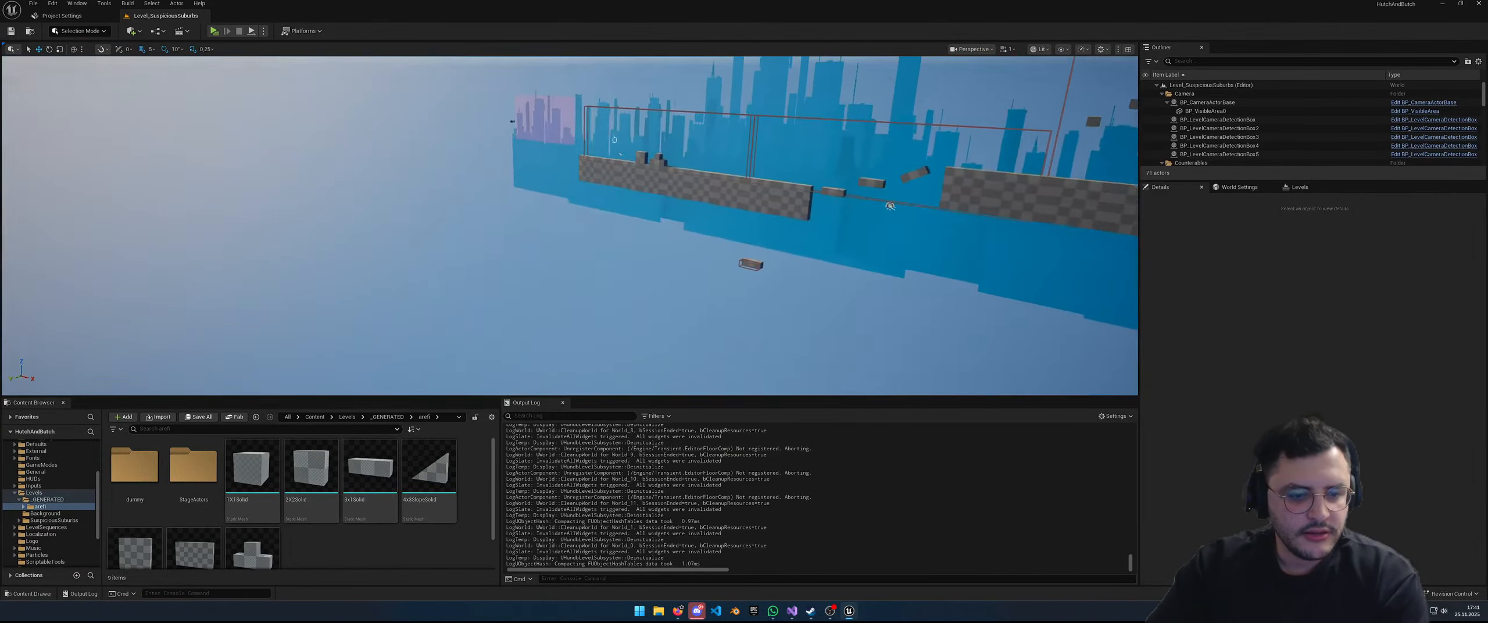
pyautogui.doubleClick(252, 471)
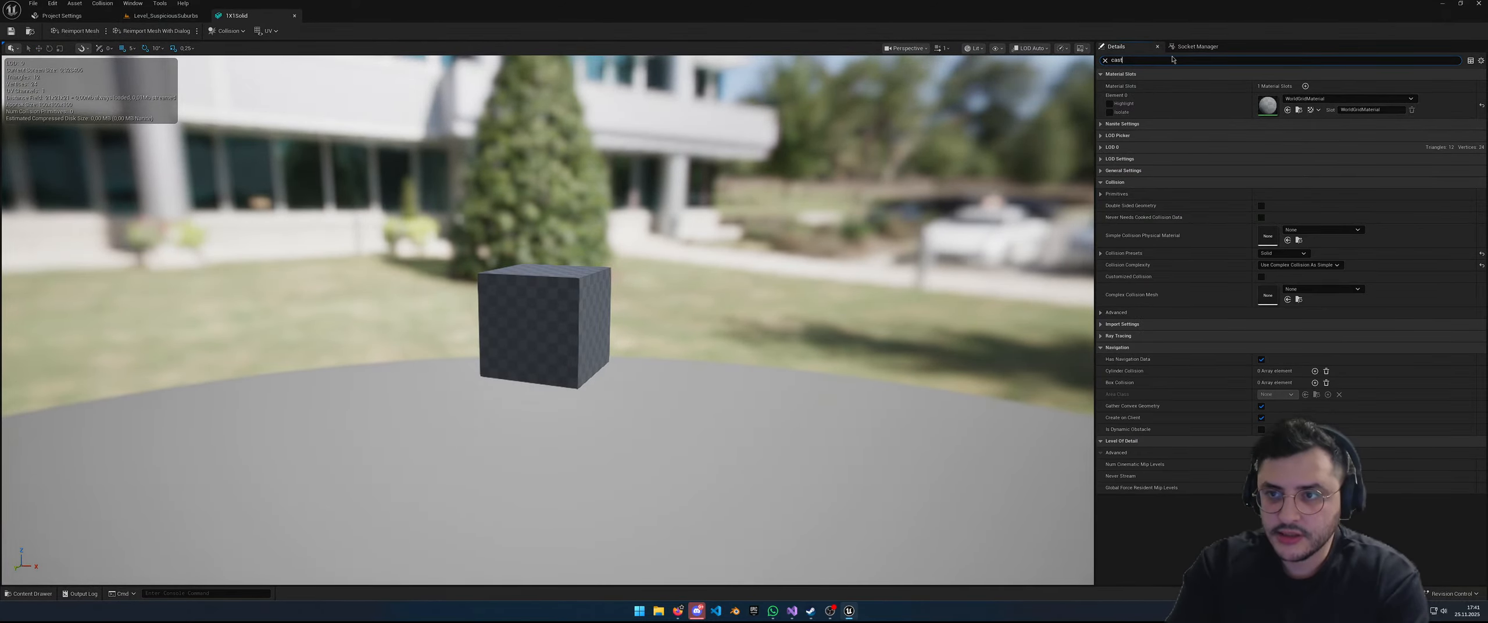
pyautogui.press('BackSpace')
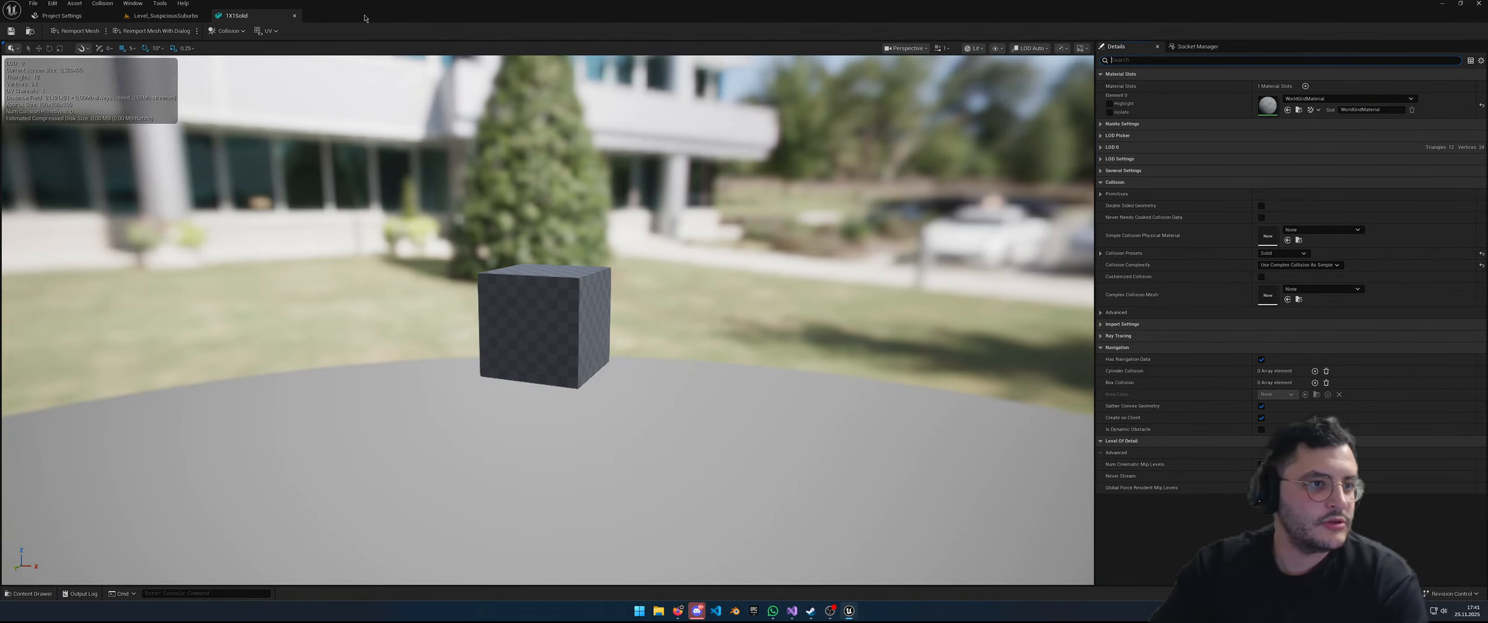
pyautogui.click(295, 17)
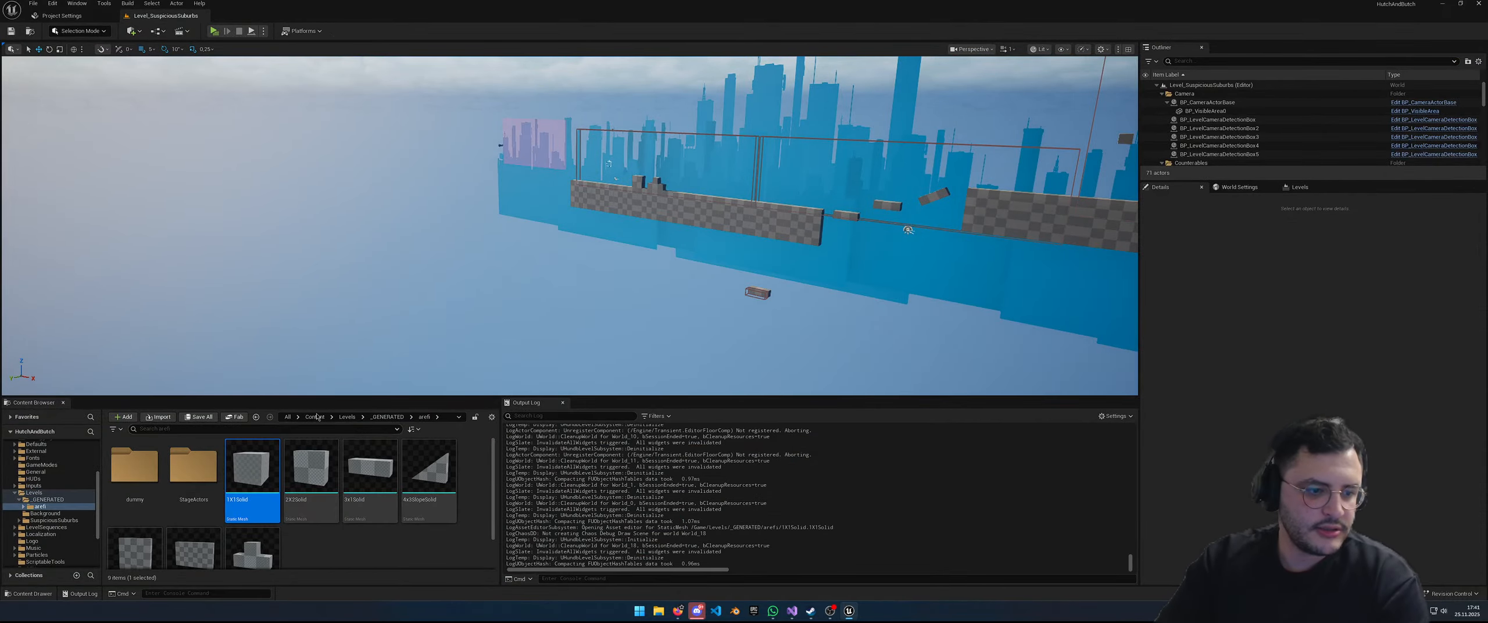
# Step: Look over the whole greybox level and launch a play preview of it in a new window
pyautogui.moveTo(699, 200); pyautogui.dragTo(806, 184, button='right')
pyautogui.press('w')
pyautogui.press('a')
pyautogui.press('w')
pyautogui.press('s')
pyautogui.press('d')
pyautogui.press('a')
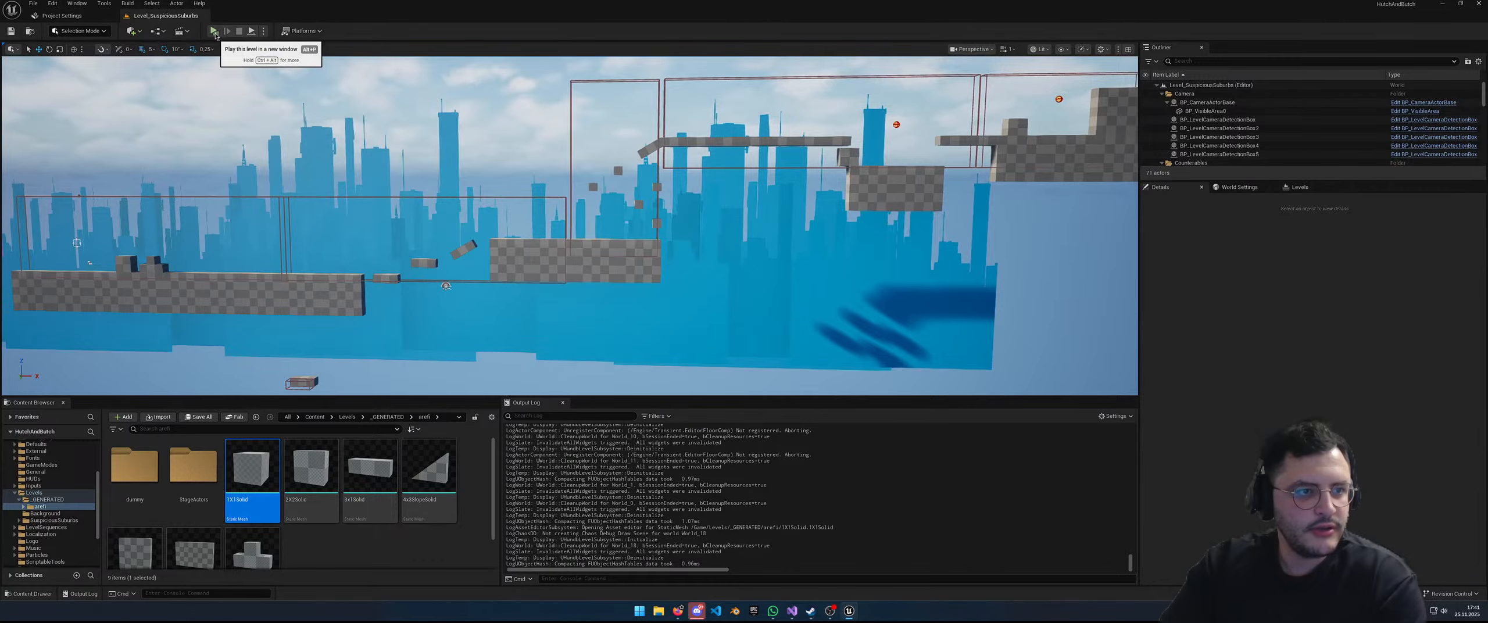
pyautogui.click(214, 32)
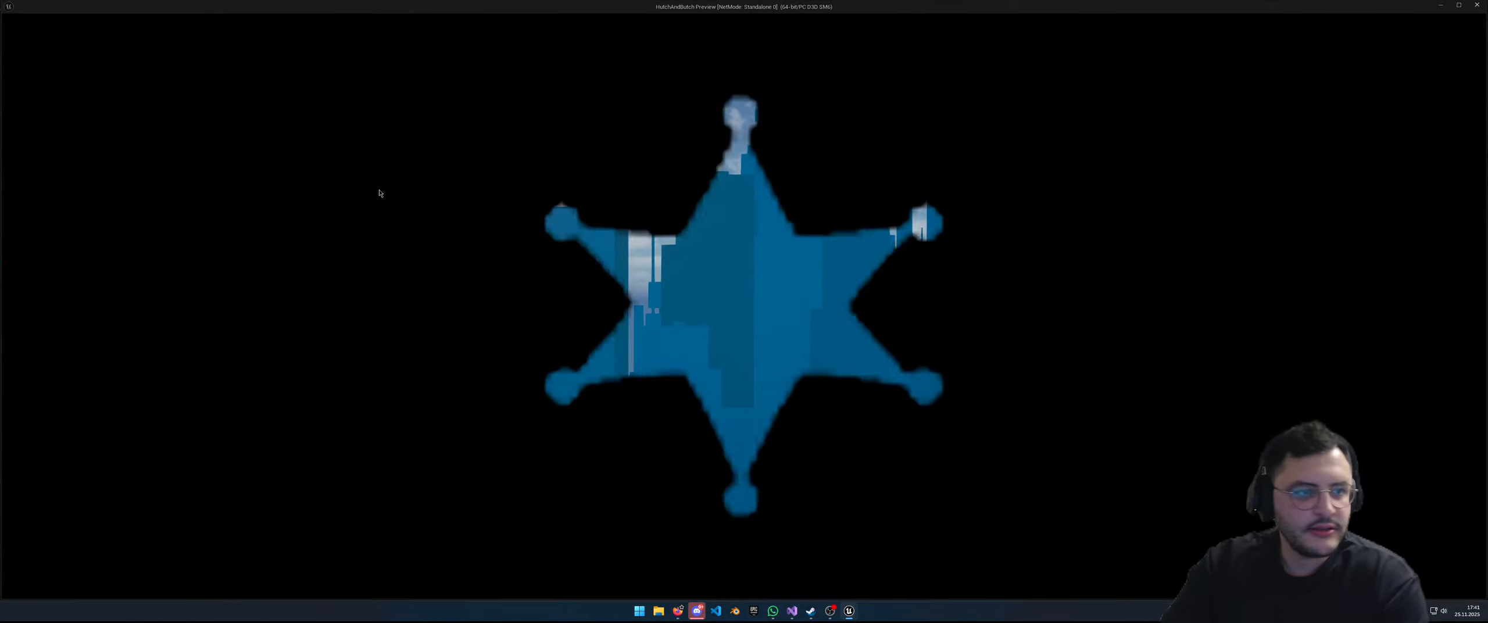
# Step: Playtest the opening section by jumping over the stacked blocks and running along the ground to the first gap
pyautogui.press('d')
pyautogui.press('space')
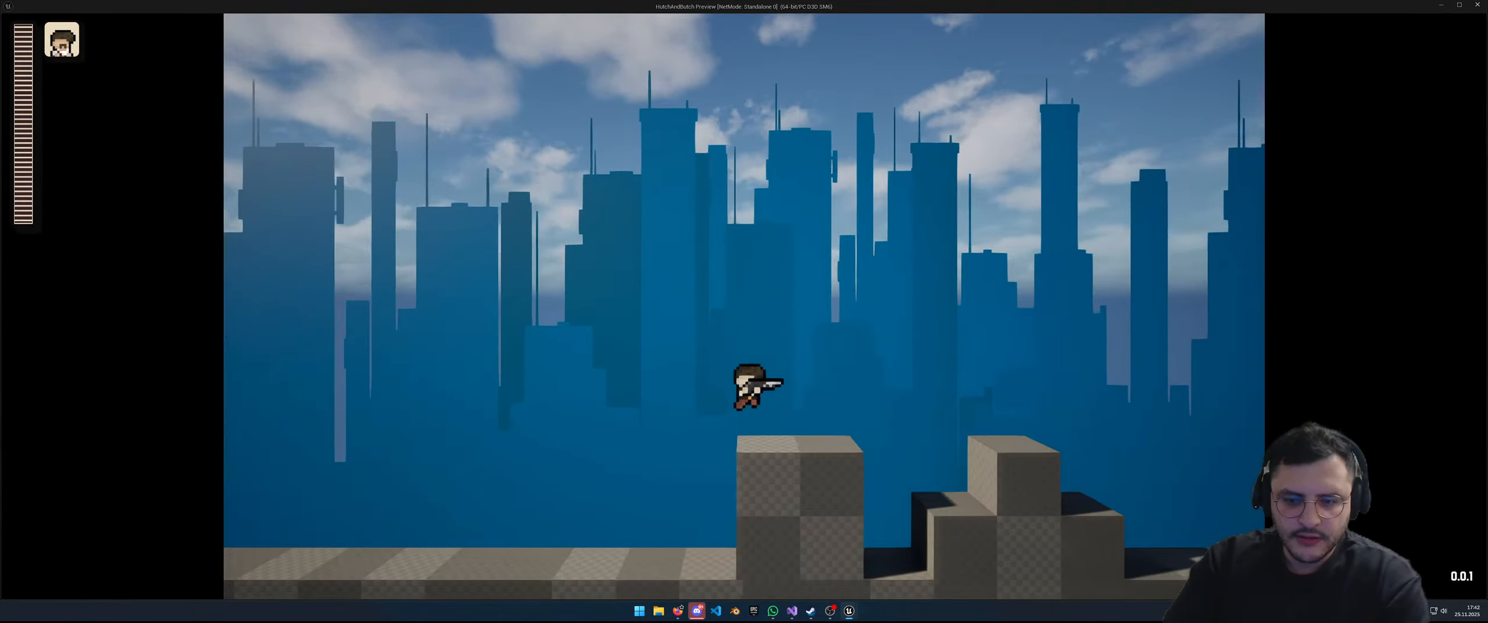
pyautogui.press('space')
pyautogui.press('d')
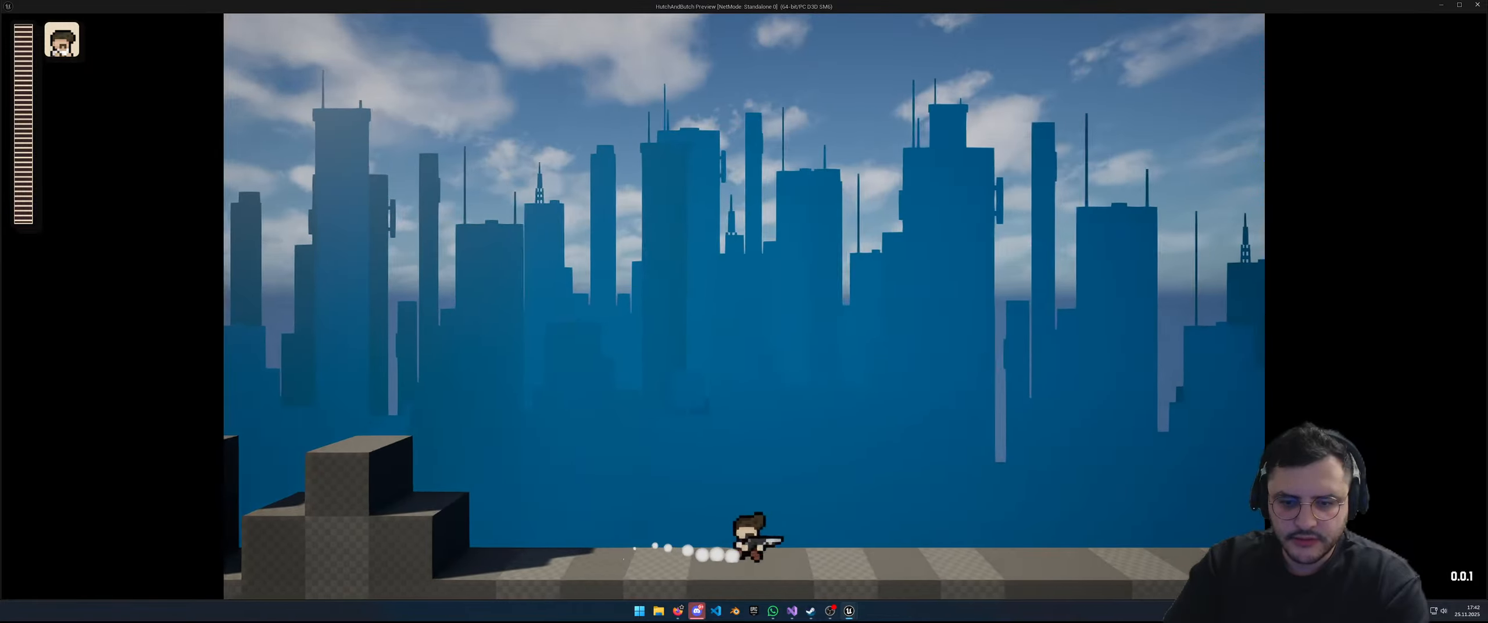
pyautogui.press('d')
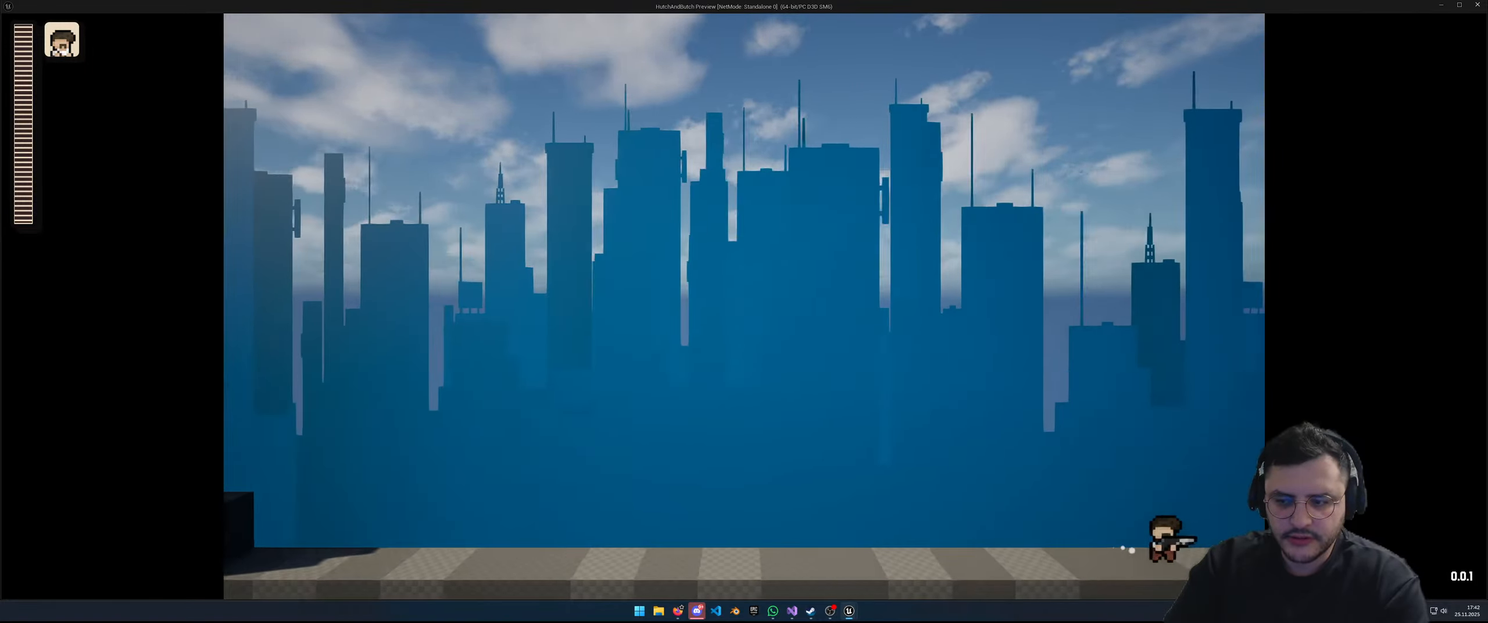
pyautogui.press('d')
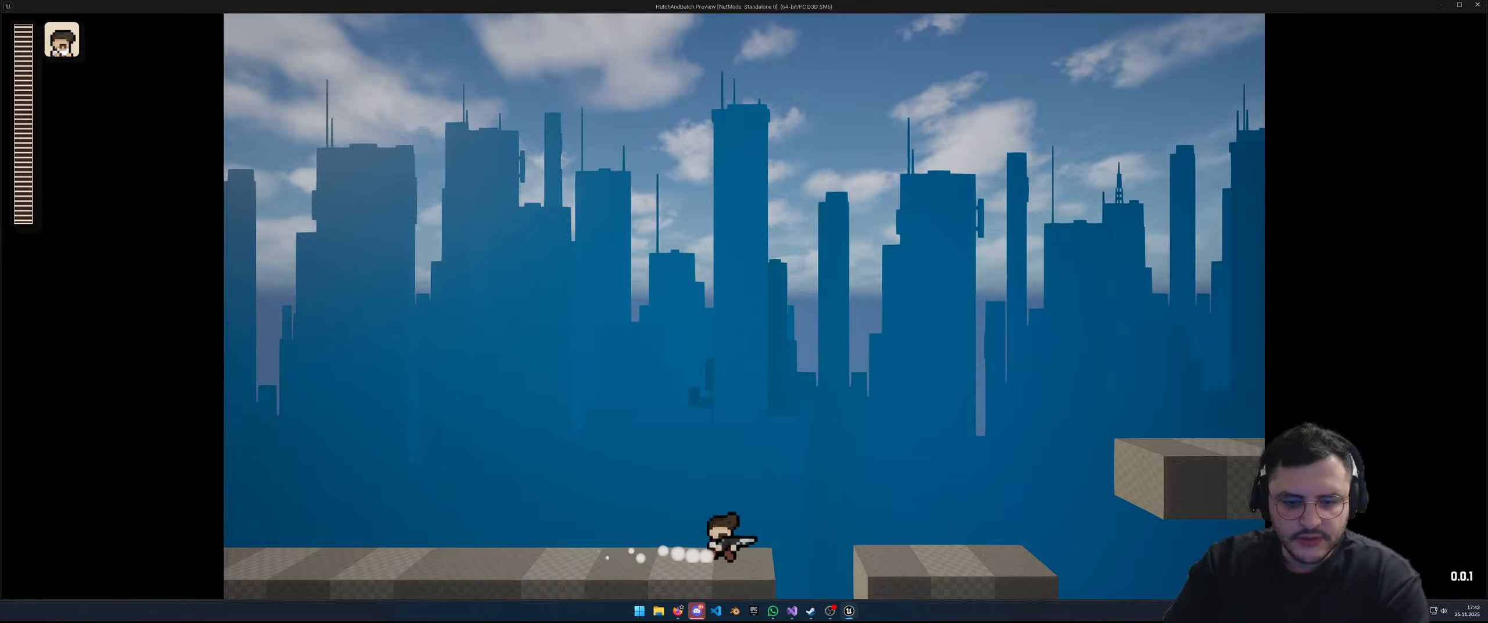
# Step: Playtest the gap by jumping across the floating platforms and slanted block, then run along the large raised platform
pyautogui.press('space')
pyautogui.press('d')
pyautogui.press('space')
pyautogui.press('space')
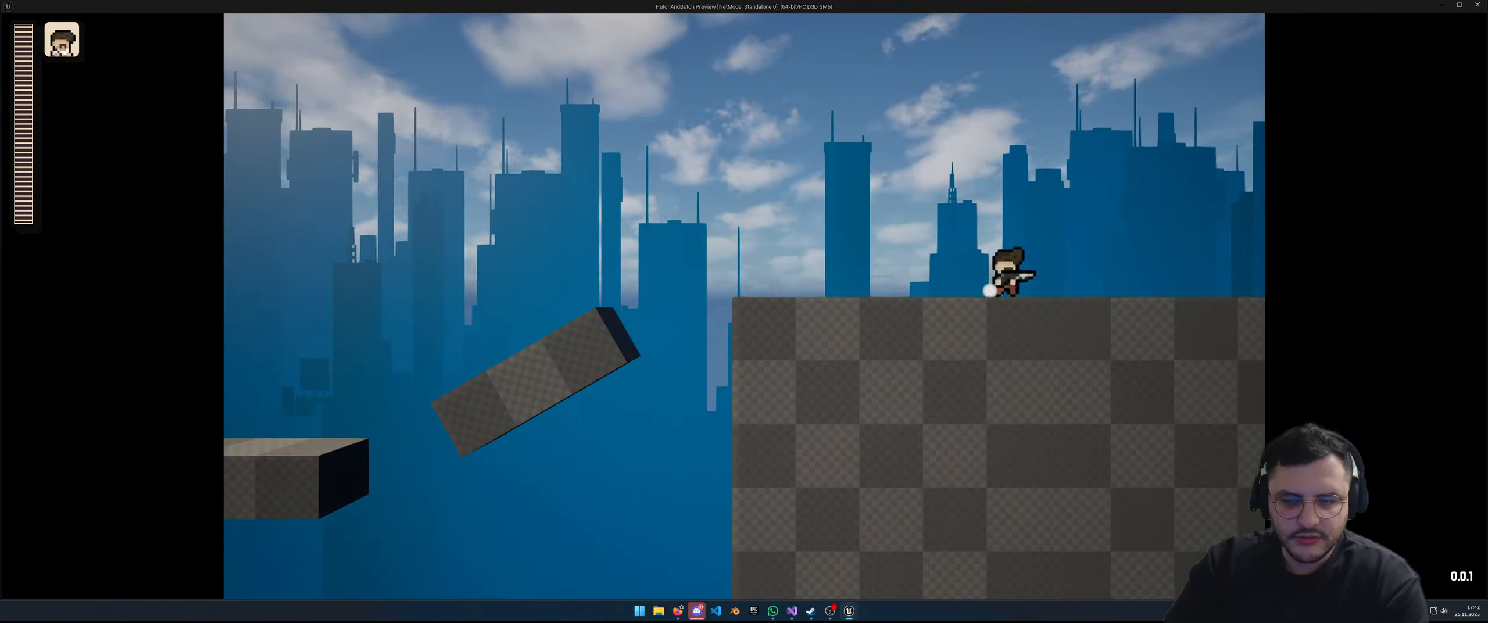
pyautogui.press('d')
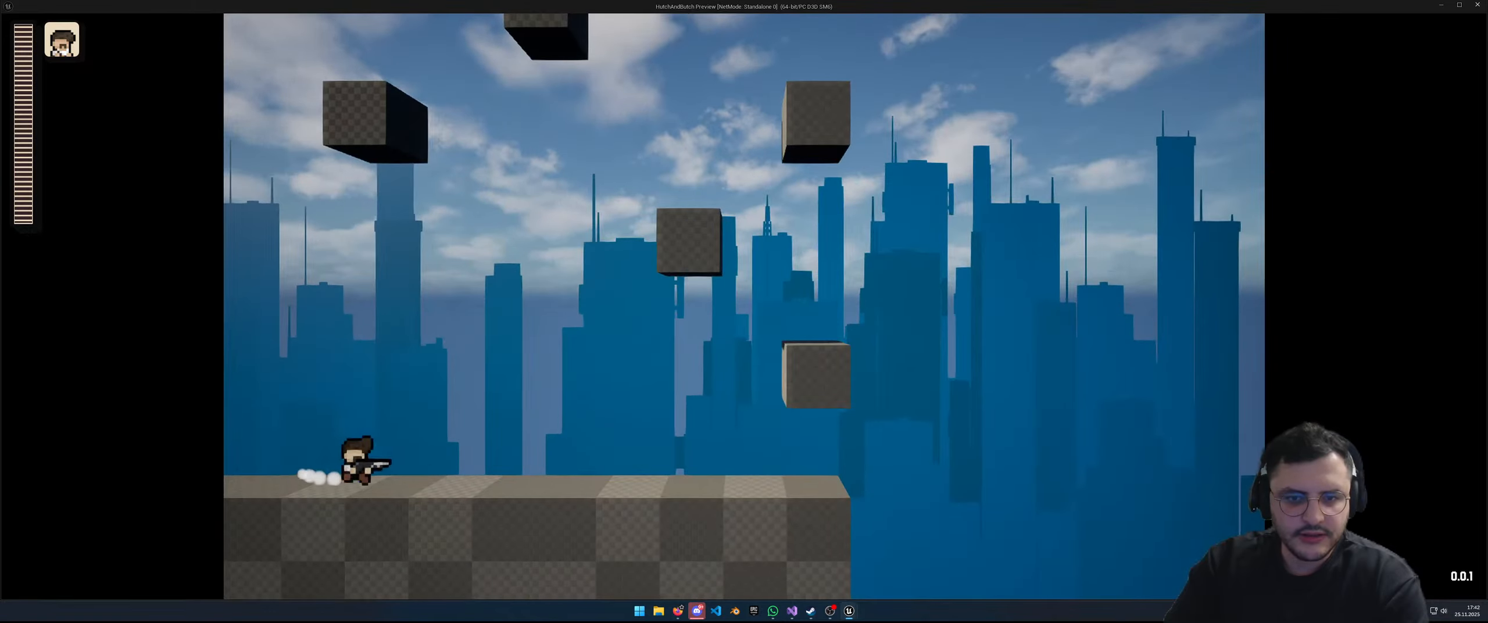
# Step: Playtest the vertical climb by jumping and dodging up the floating cubes onto the upper walkway
pyautogui.press('d')
pyautogui.press('space')
pyautogui.press('space')
pyautogui.press('a')
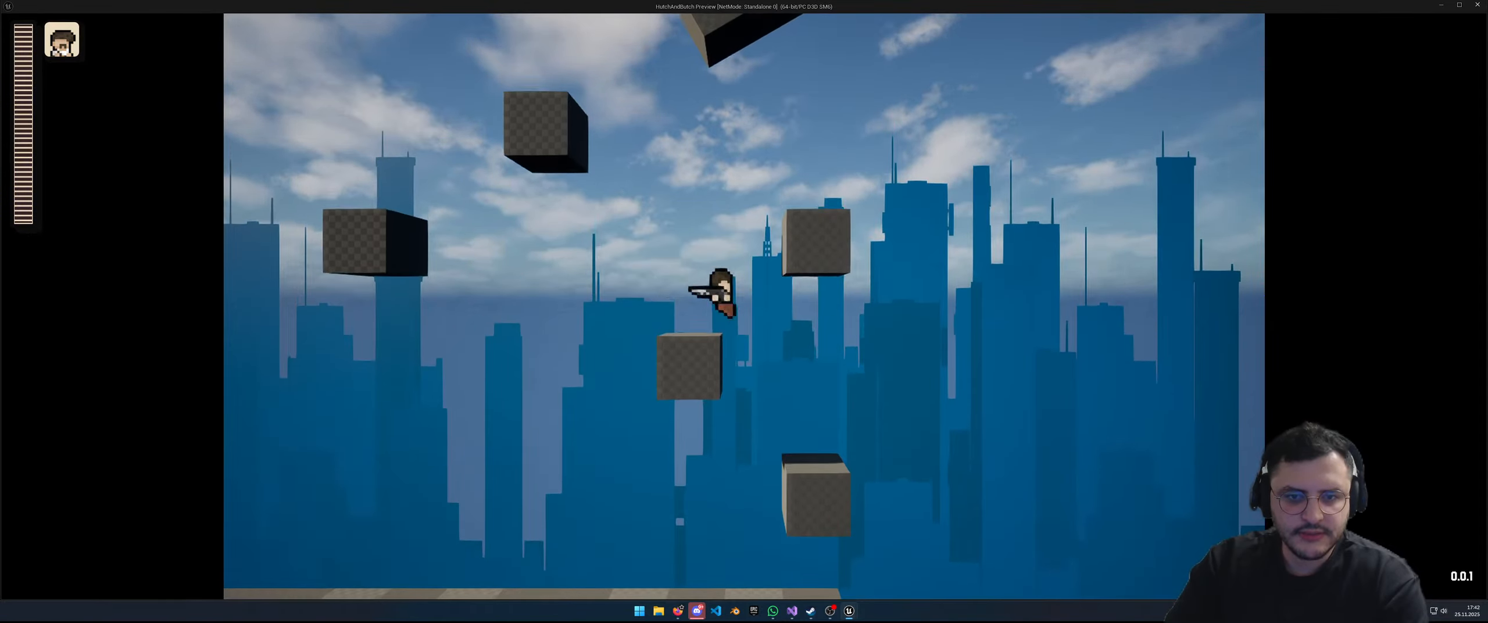
pyautogui.press('a')
pyautogui.press('space')
pyautogui.press('shift')
pyautogui.press('d')
pyautogui.press('space')
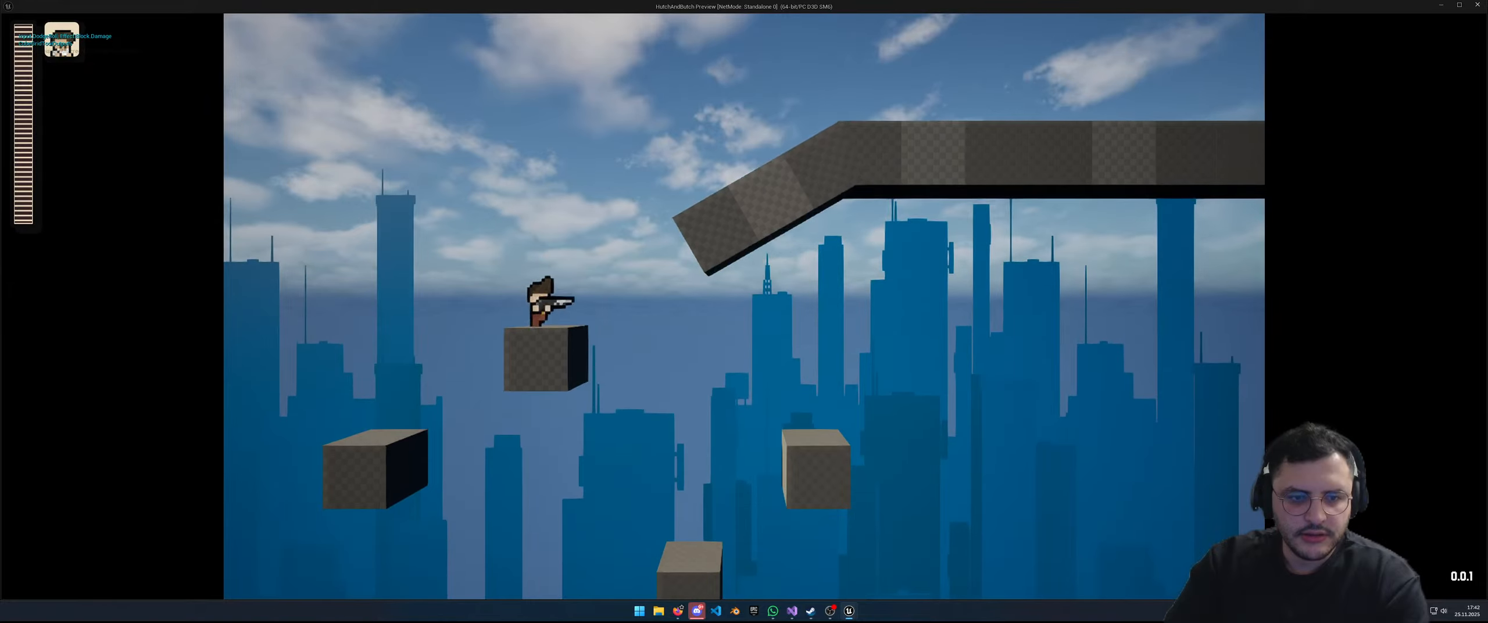
pyautogui.press('d')
pyautogui.press('space')
pyautogui.press('shift')
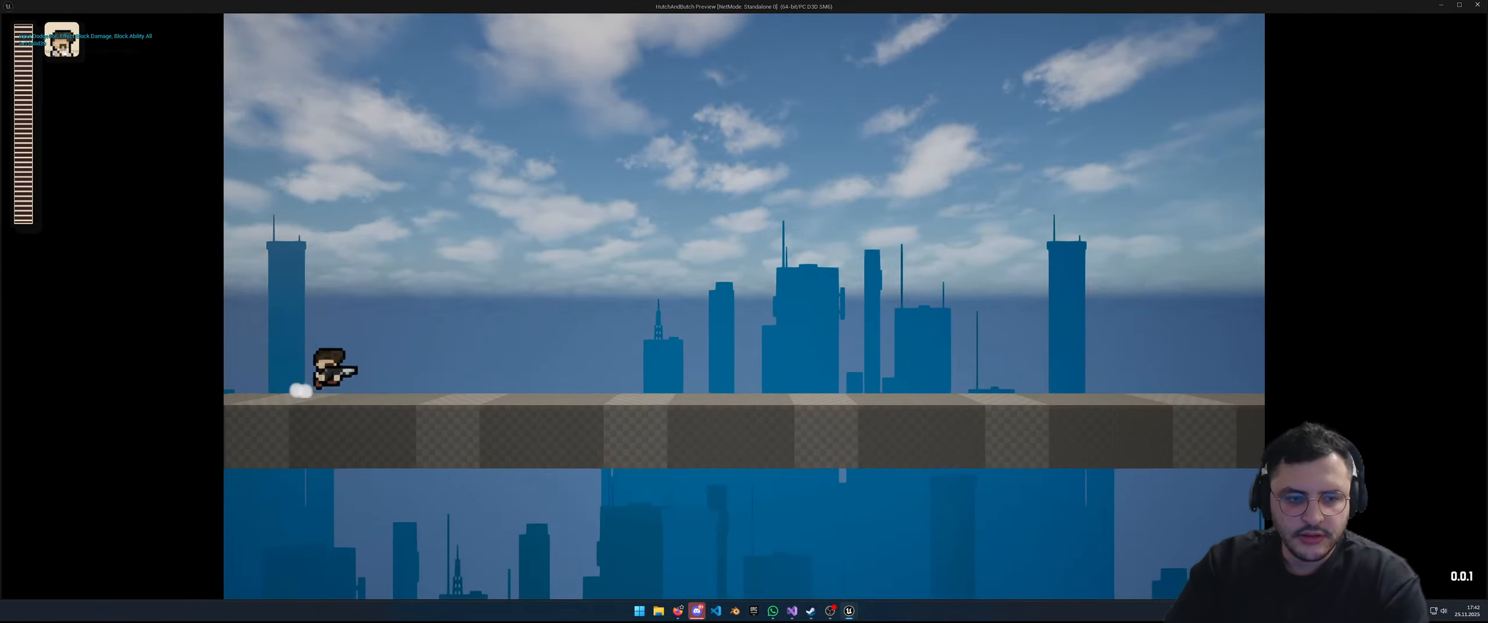
# Step: Playtest the upper walkway, crossing its gap with the first counterable object and continuing over the block beyond it
pyautogui.press('d')
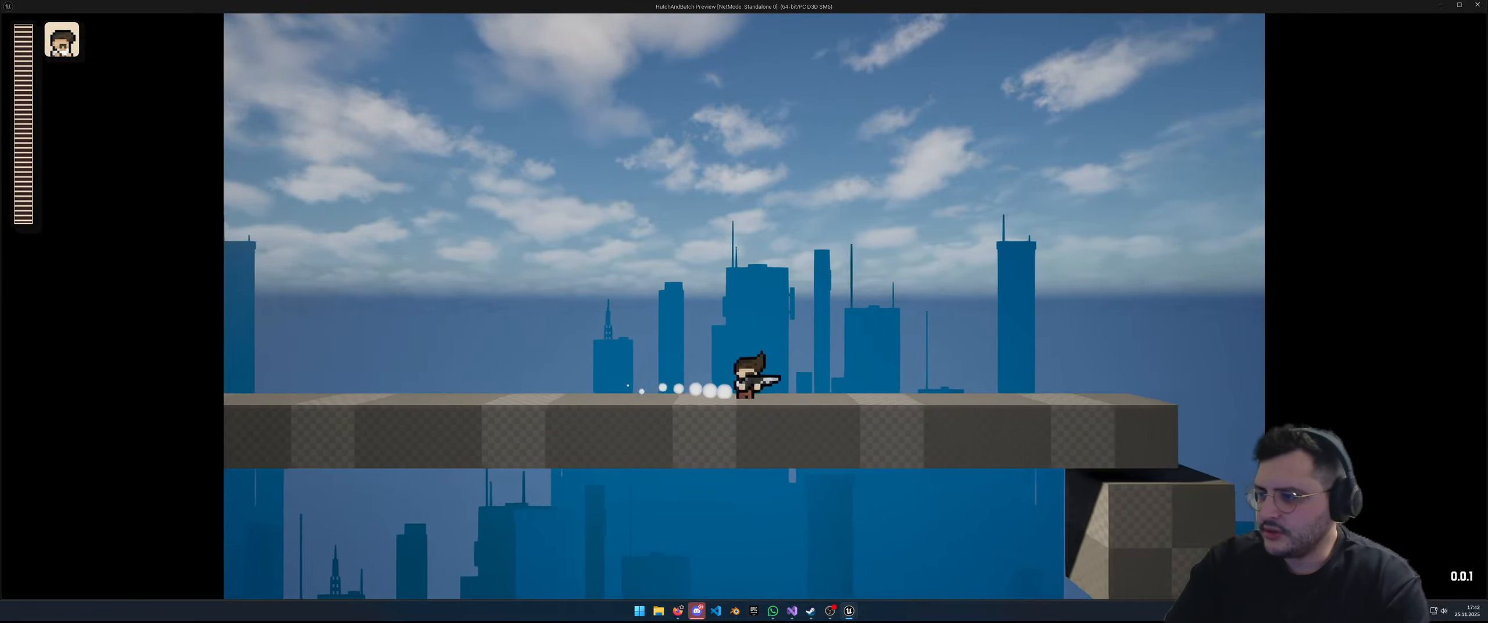
pyautogui.press('d')
pyautogui.press('space')
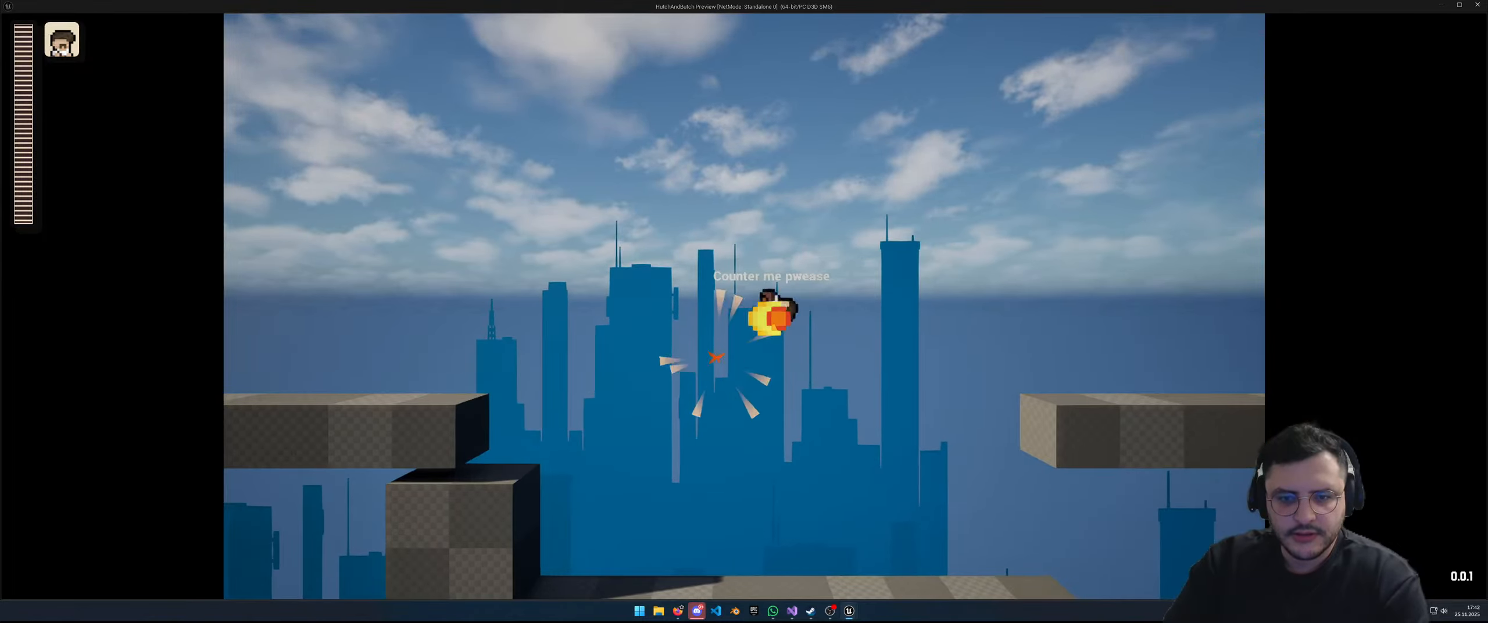
pyautogui.press('d')
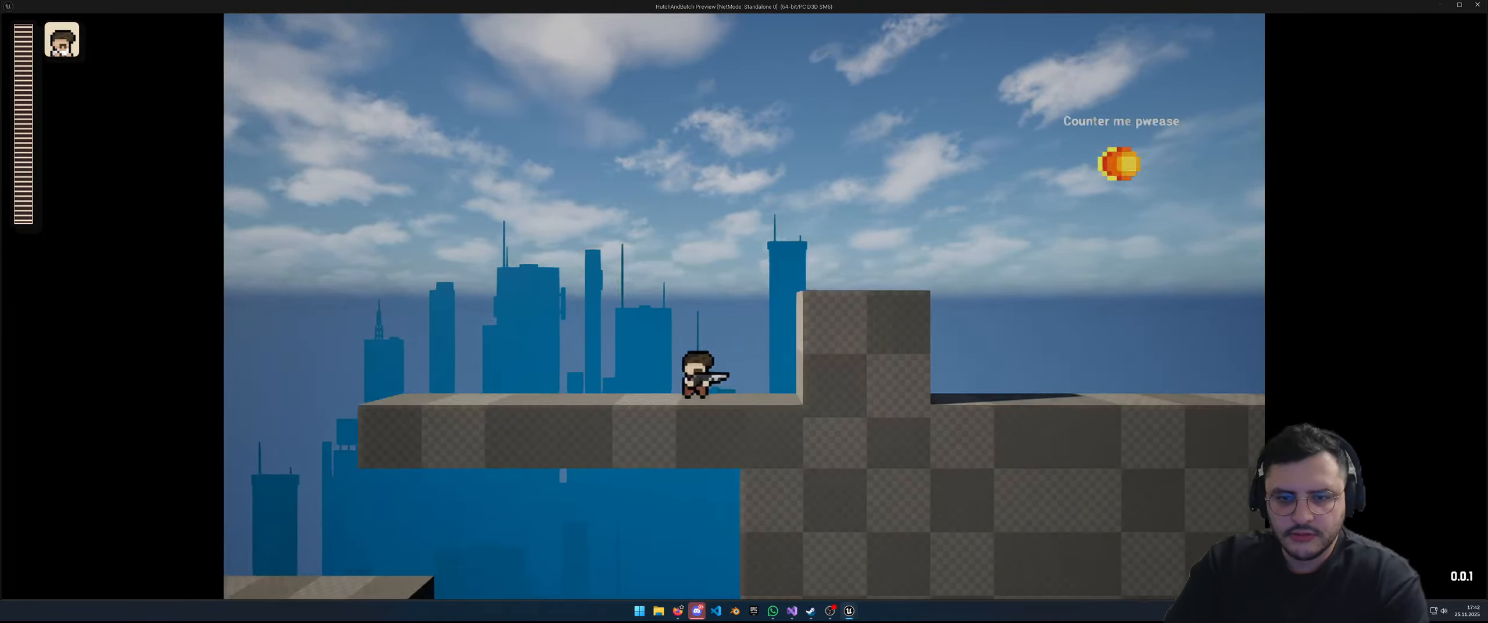
pyautogui.press('d')
pyautogui.press('space')
pyautogui.press('space')
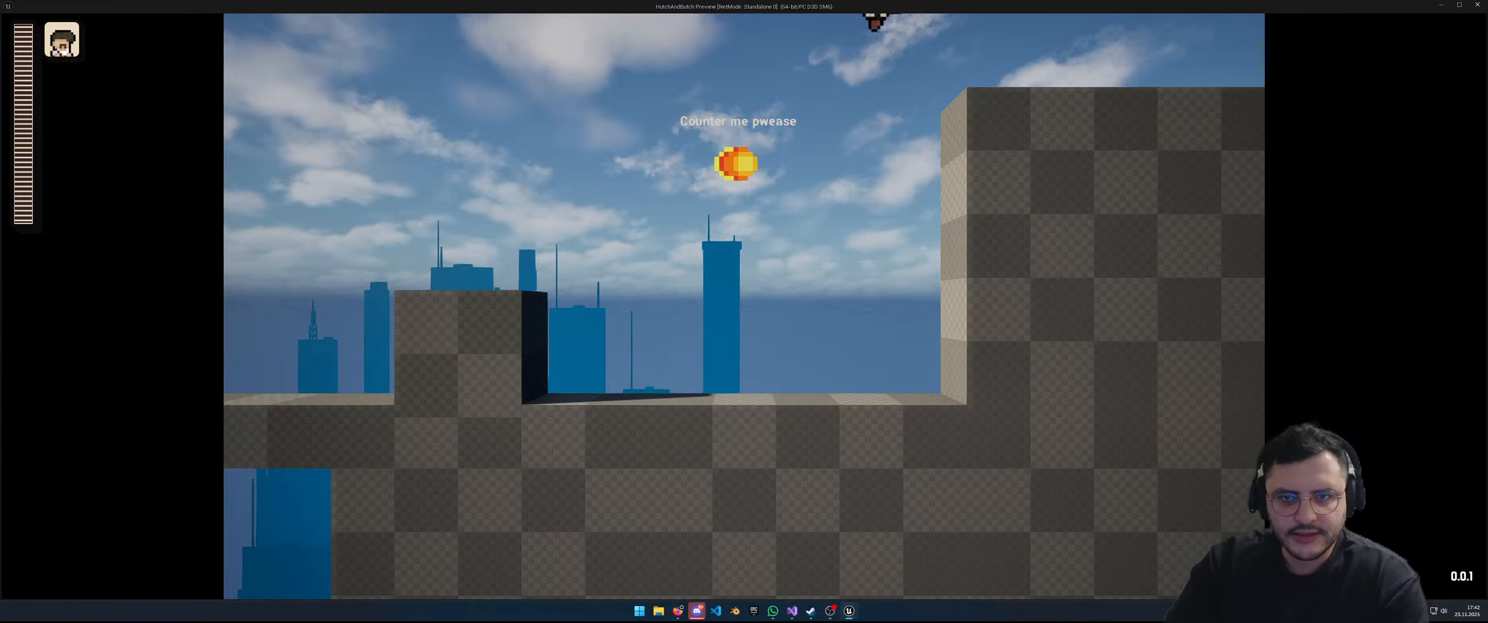
# Step: Replay the jump from the block past the second counterable object to the high ledge, and end the preview
pyautogui.press('a')
pyautogui.press('space')
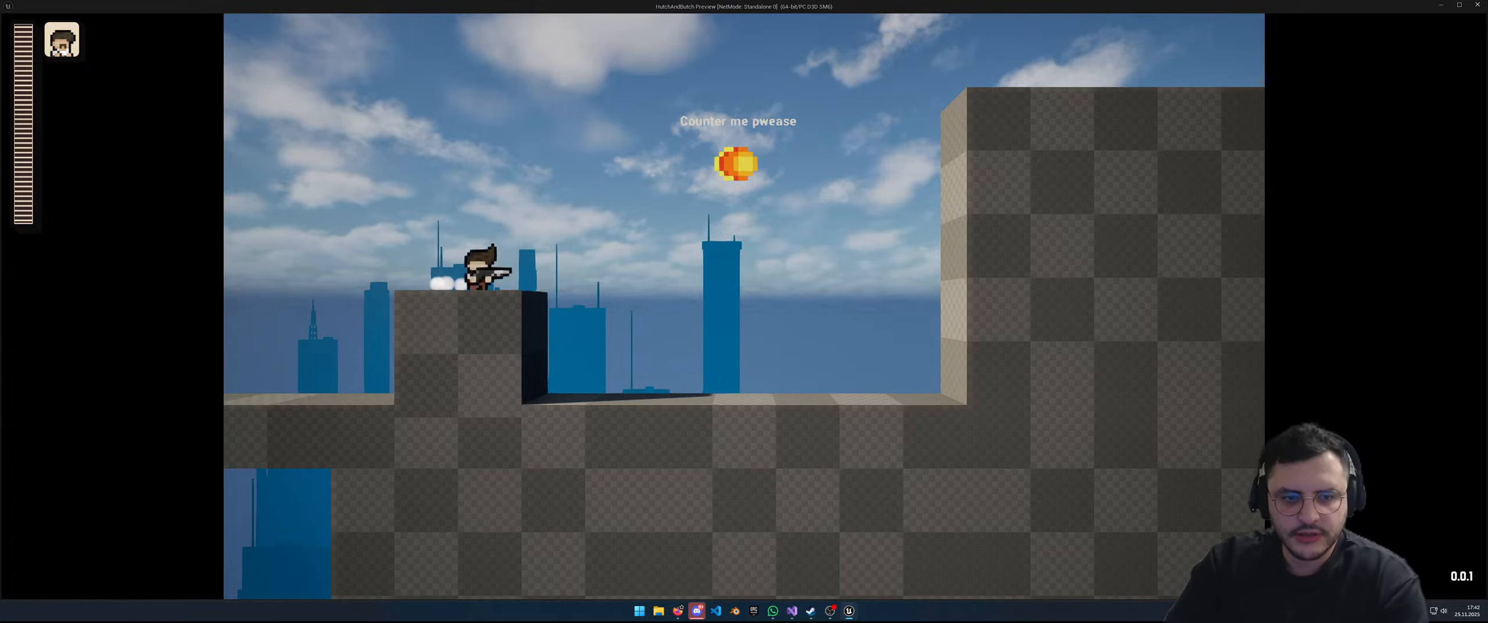
pyautogui.press('space')
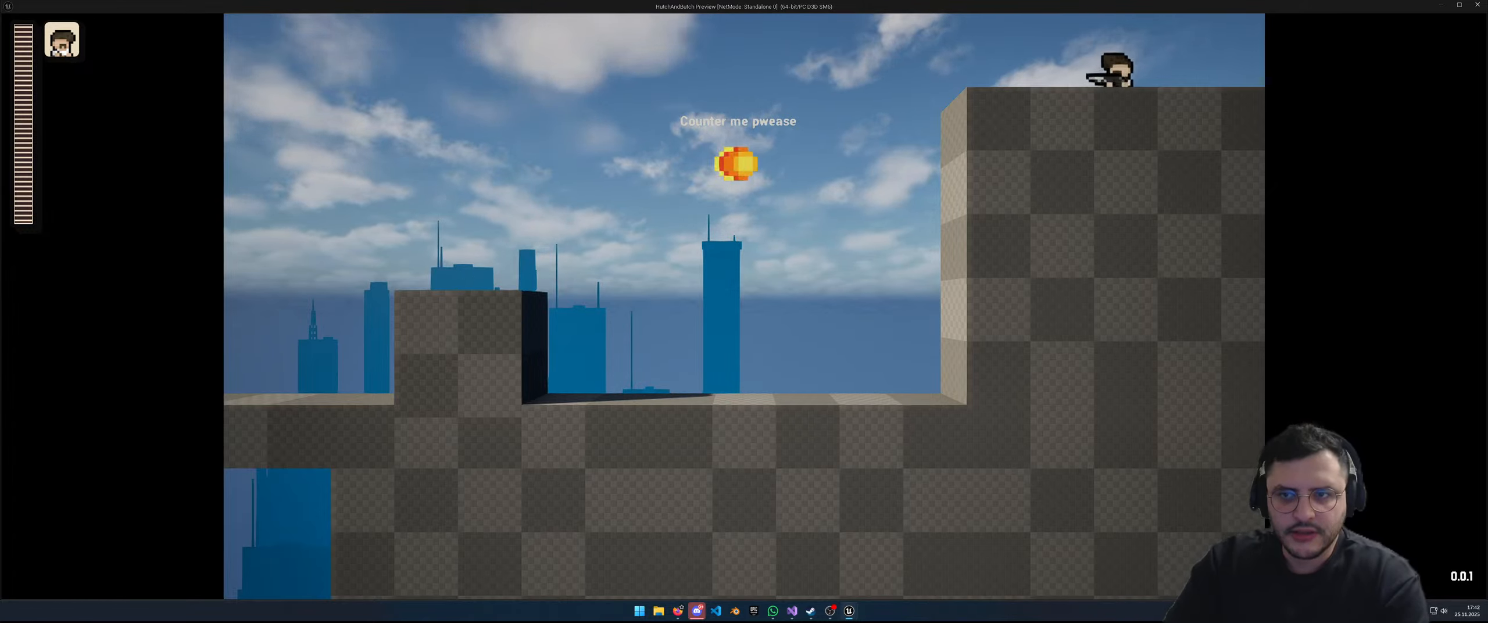
pyautogui.press('a')
pyautogui.press('d')
pyautogui.press('a')
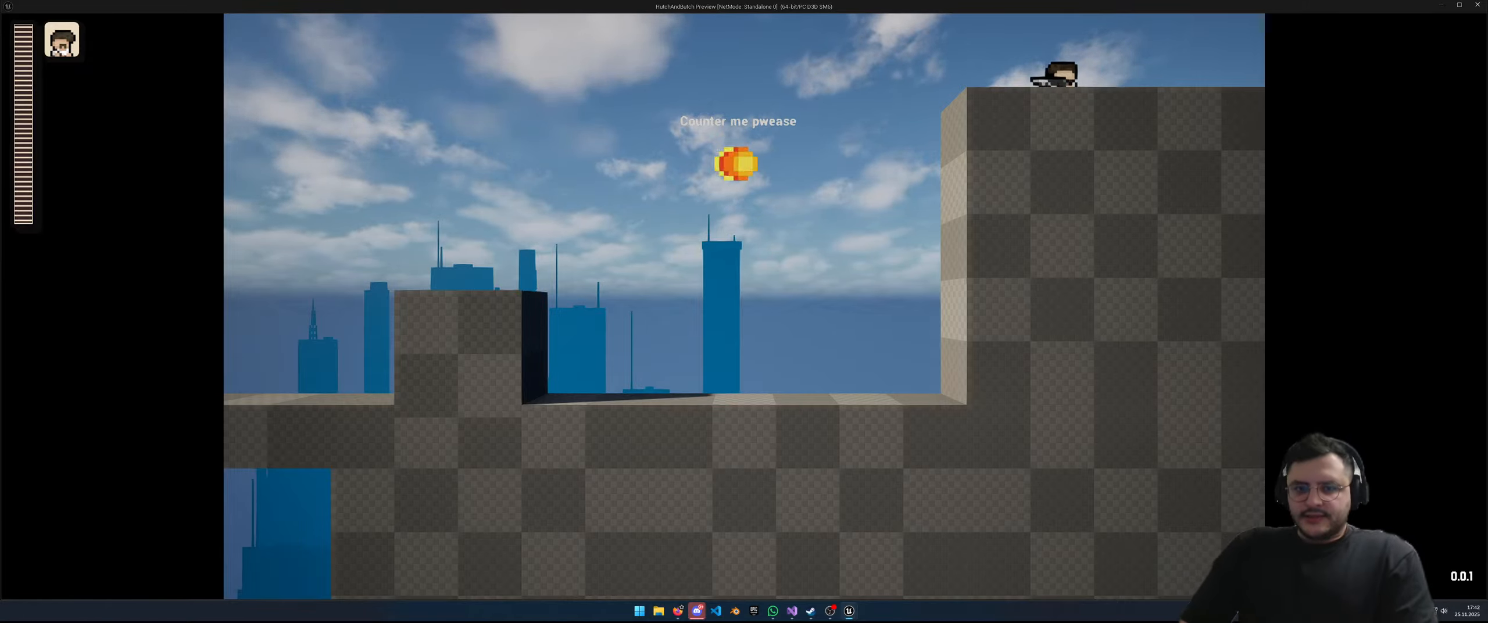
pyautogui.press('Escape')
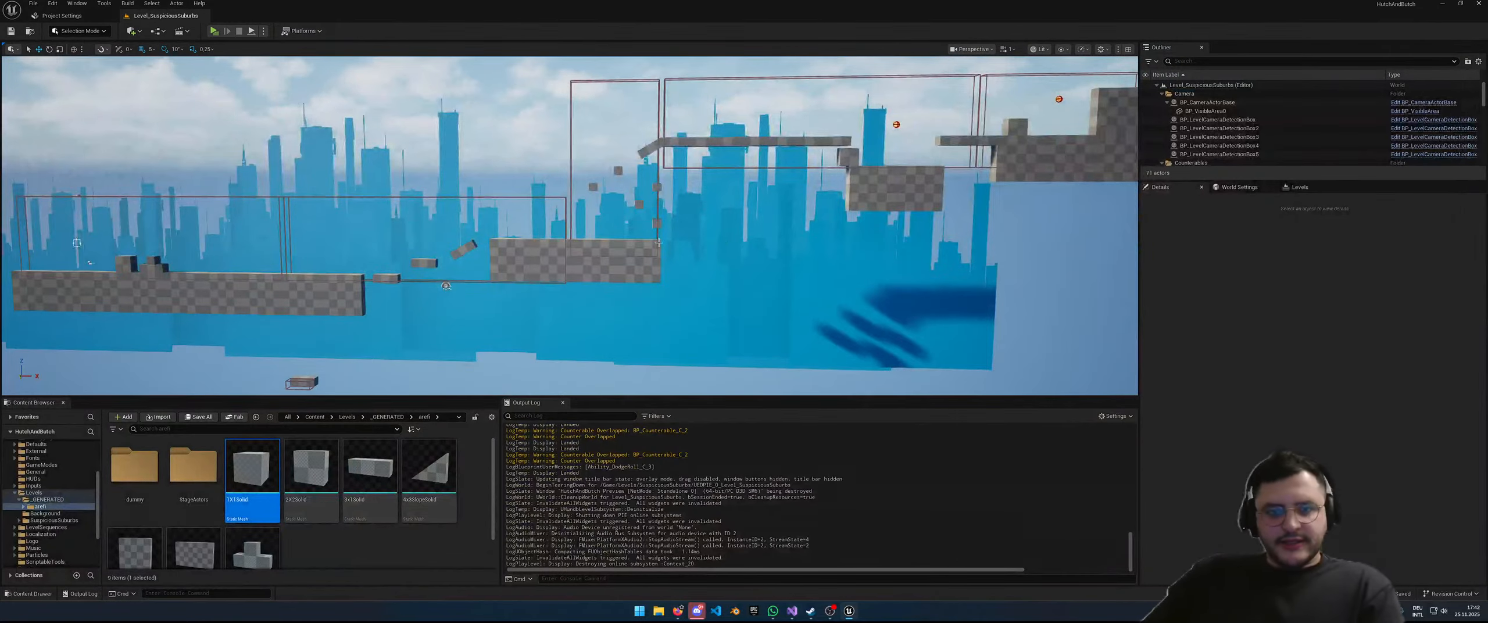
# Step: Try to move the four solid blocks forming the large middle platform, and undo the moves
pyautogui.moveTo(686, 324)
pyautogui.mouseDown(button='right')
pyautogui.moveTo(570, 324)
pyautogui.moveTo(710, 331)
pyautogui.mouseUp(button='right')
pyautogui.press('w')
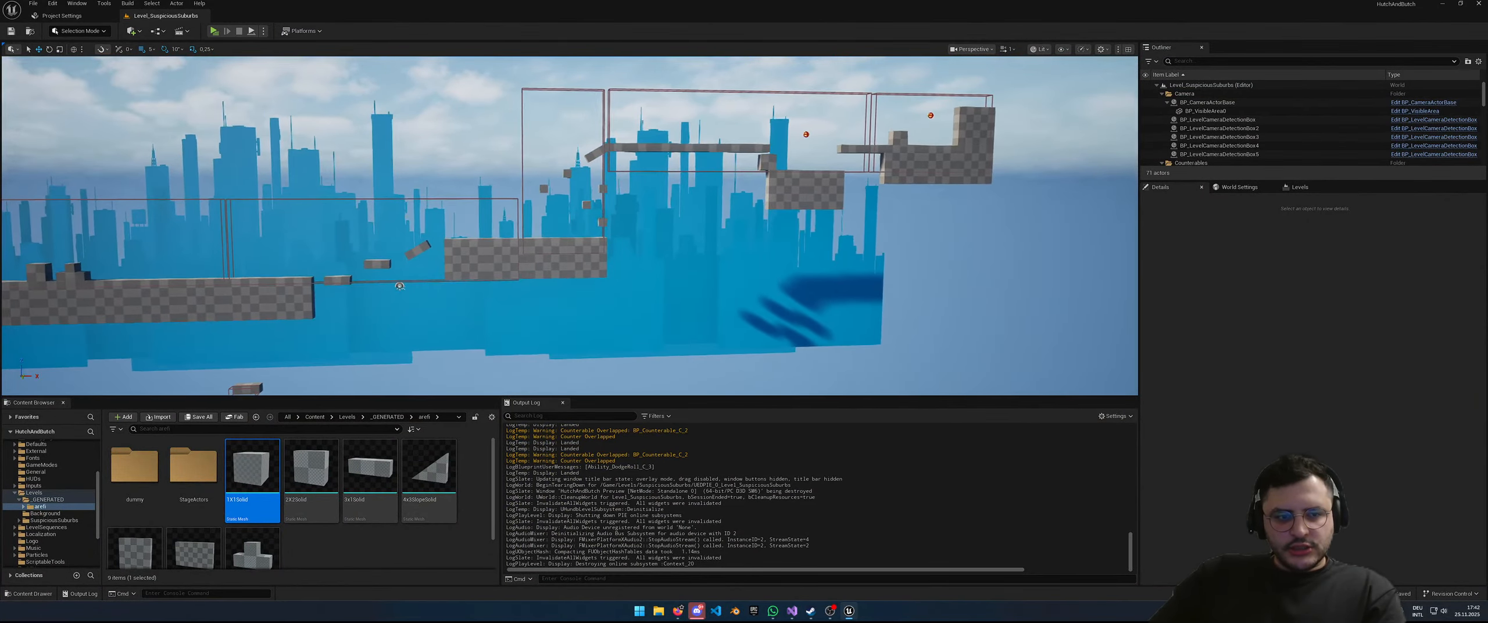
pyautogui.click(582, 272)
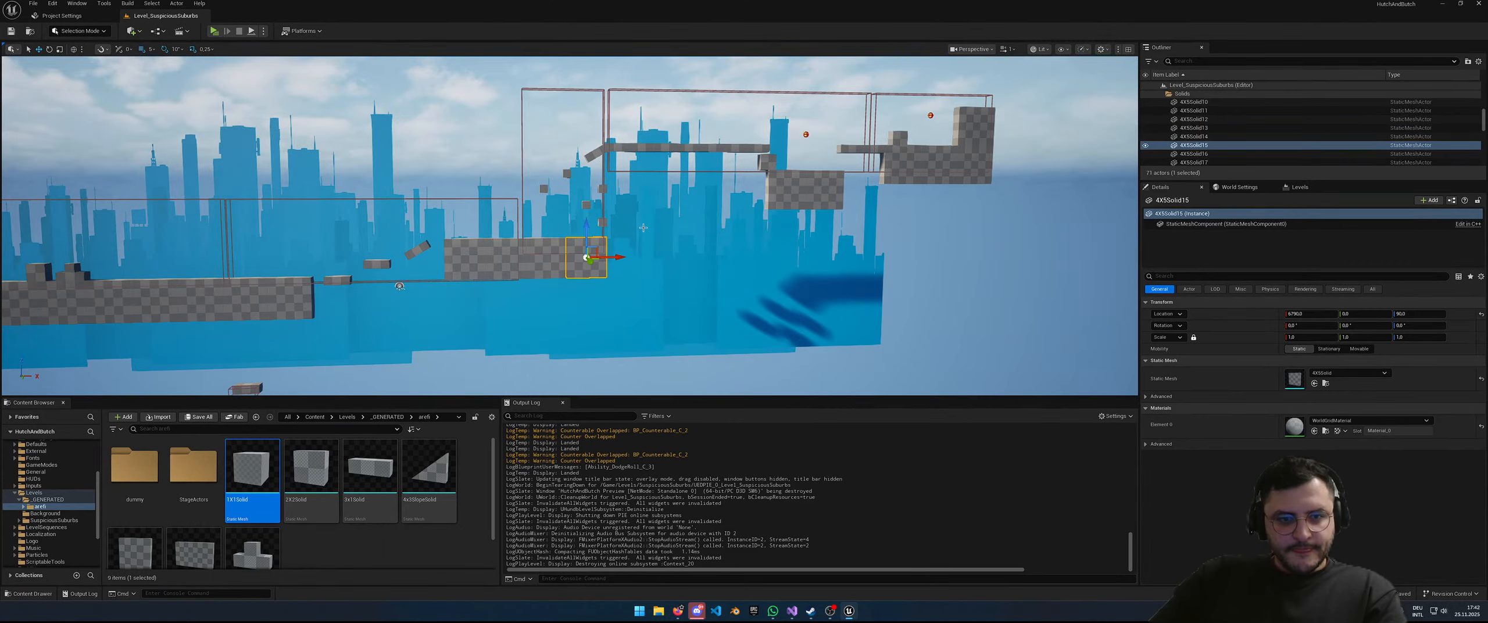
pyautogui.keyDown('ctrl'); pyautogui.click(540, 257); pyautogui.keyUp('ctrl')
pyautogui.keyDown('ctrl'); pyautogui.click(476, 257); pyautogui.keyUp('ctrl')
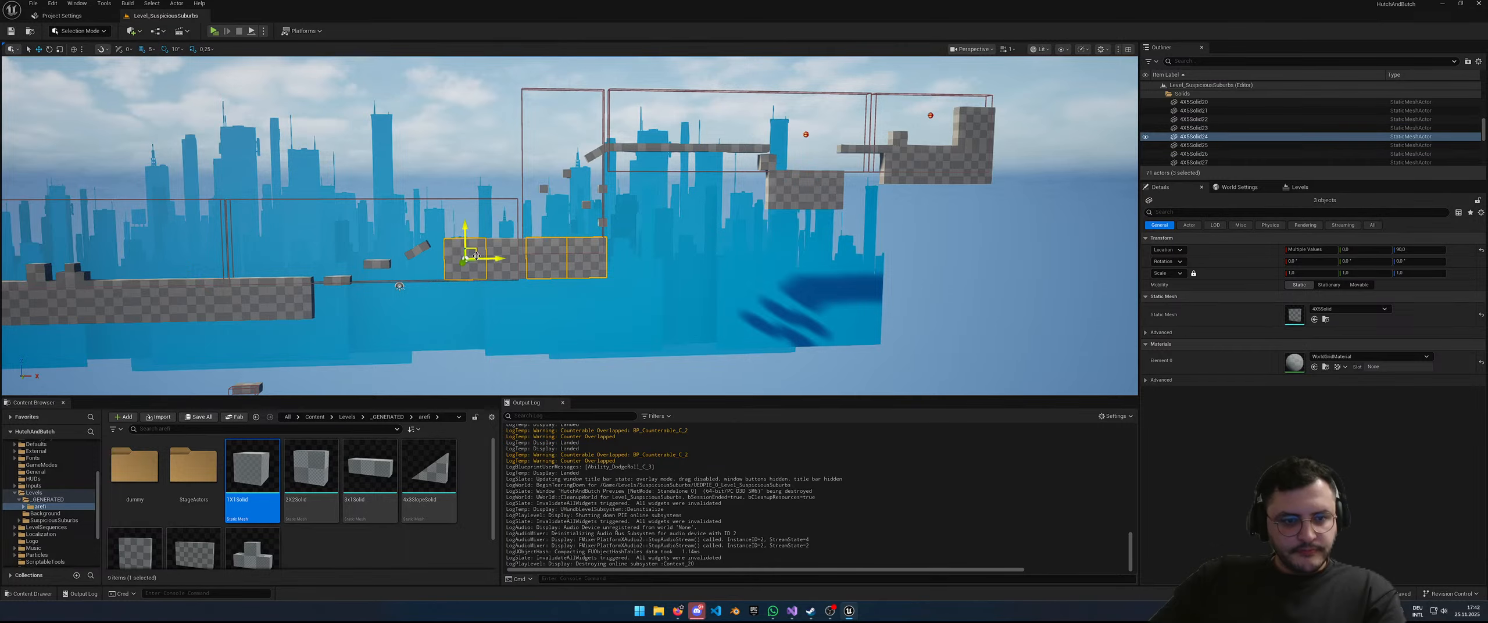
pyautogui.keyDown('ctrl'); pyautogui.click(522, 273); pyautogui.keyUp('ctrl')
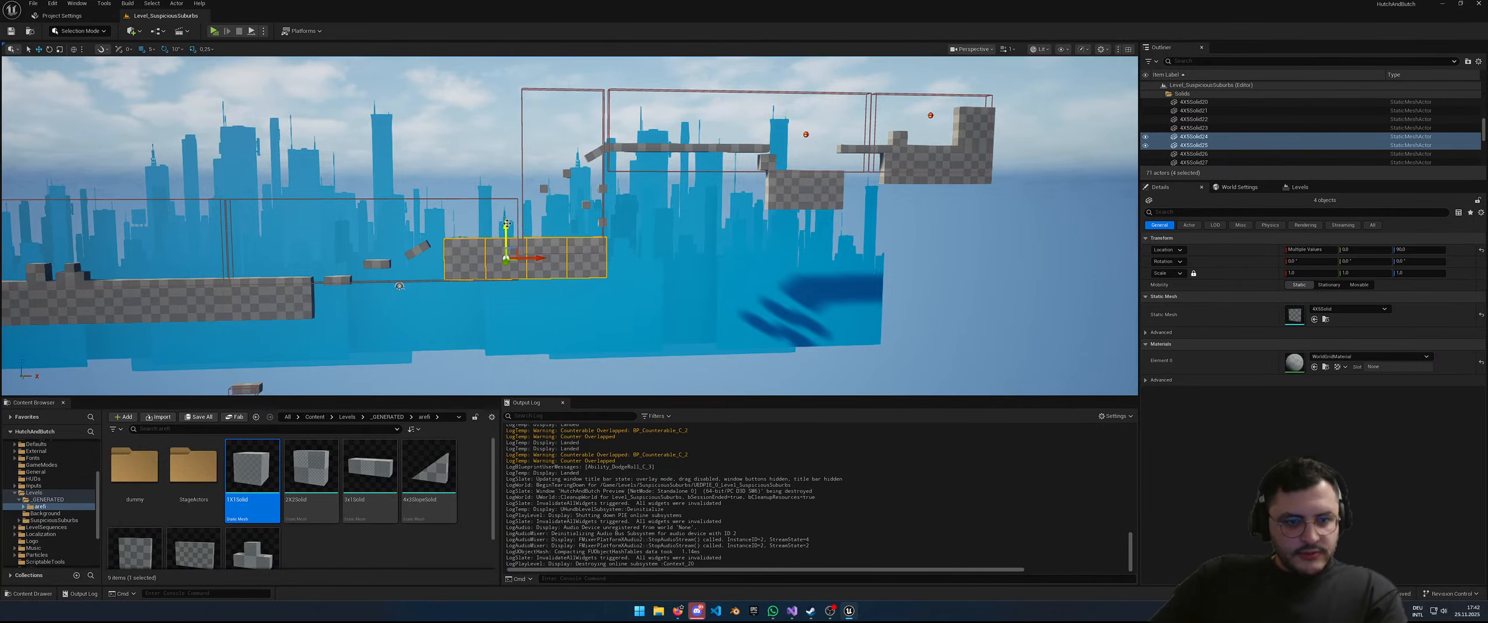
pyautogui.hotkey('ctrl', 'z')
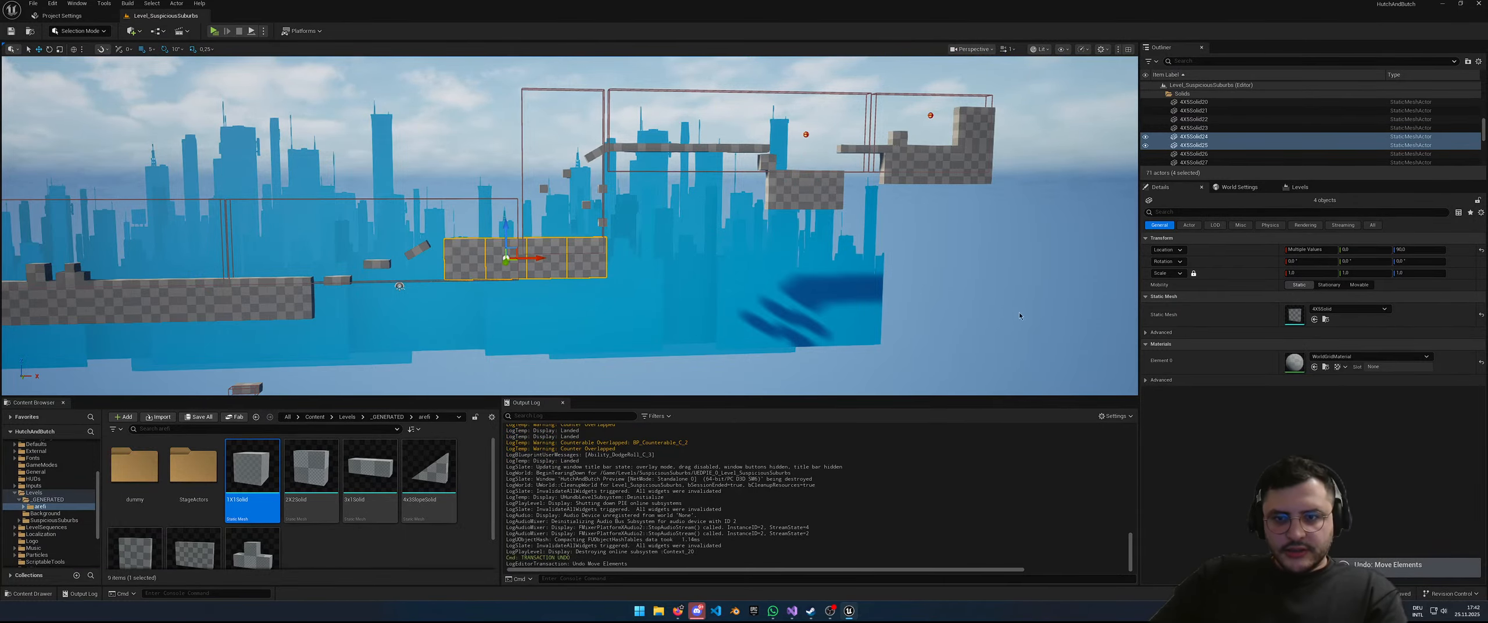
pyautogui.keyDown('shift'); pyautogui.moveTo(535, 258); pyautogui.dragTo(474, 258); pyautogui.keyUp('shift')
pyautogui.hotkey('ctrl', 'z')
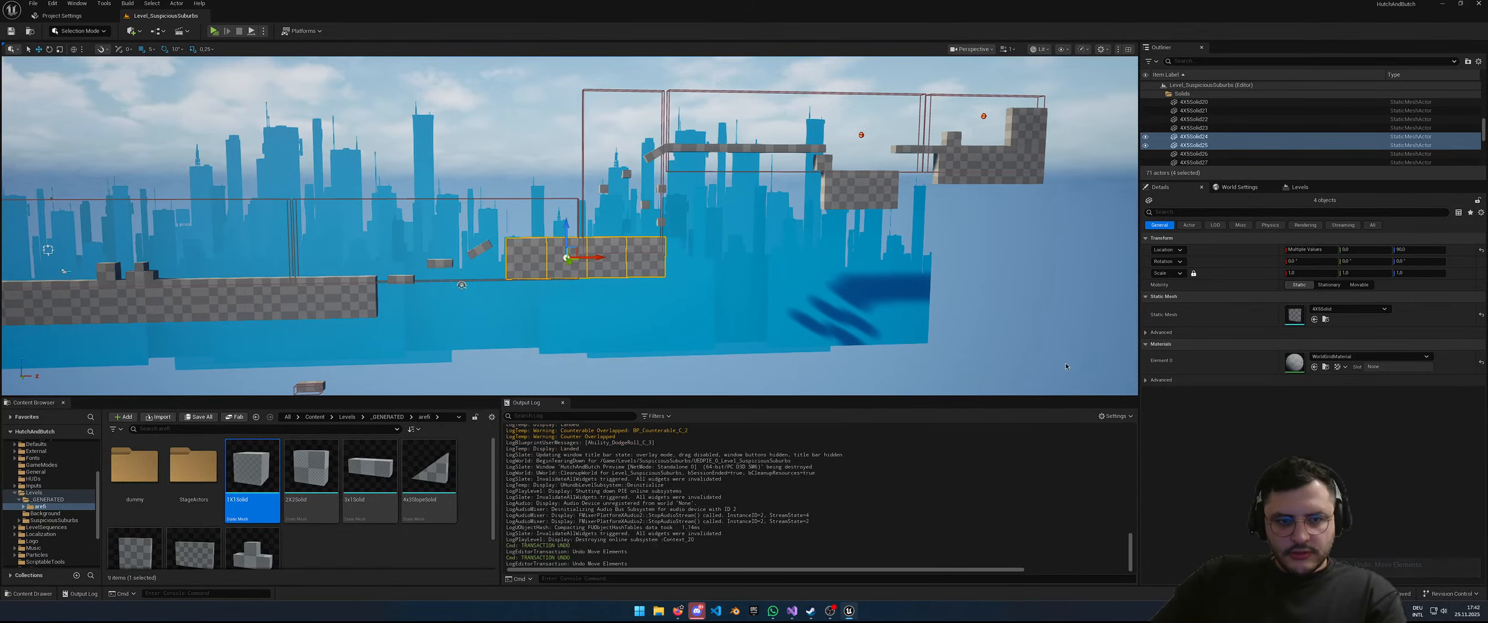
# Step: Select all level pieces from the middle platform to the final ledge with their background, and move them downward together
pyautogui.moveTo(1037, 386); pyautogui.dragTo(1088, 371, button='right')
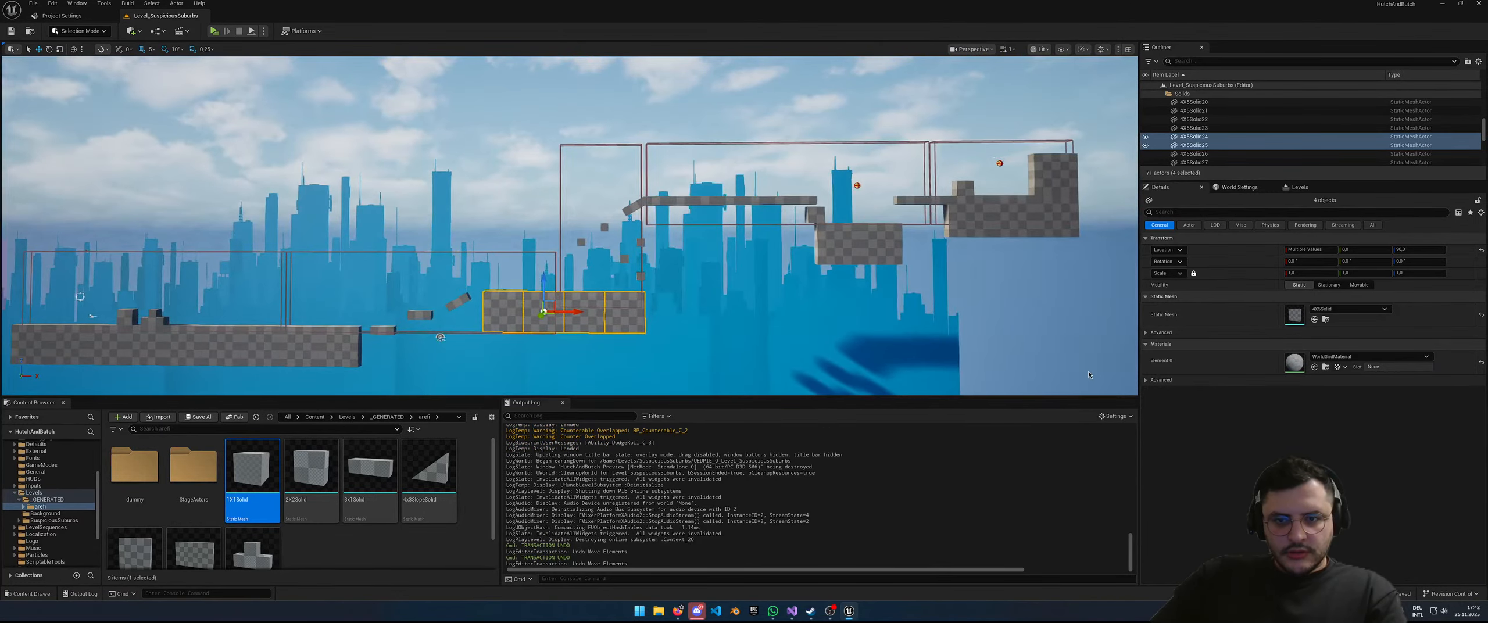
pyautogui.keyDown('ctrl'); pyautogui.keyDown('alt'); pyautogui.moveTo(749, 185); pyautogui.dragTo(503, 90); pyautogui.keyUp('alt'); pyautogui.keyUp('ctrl')
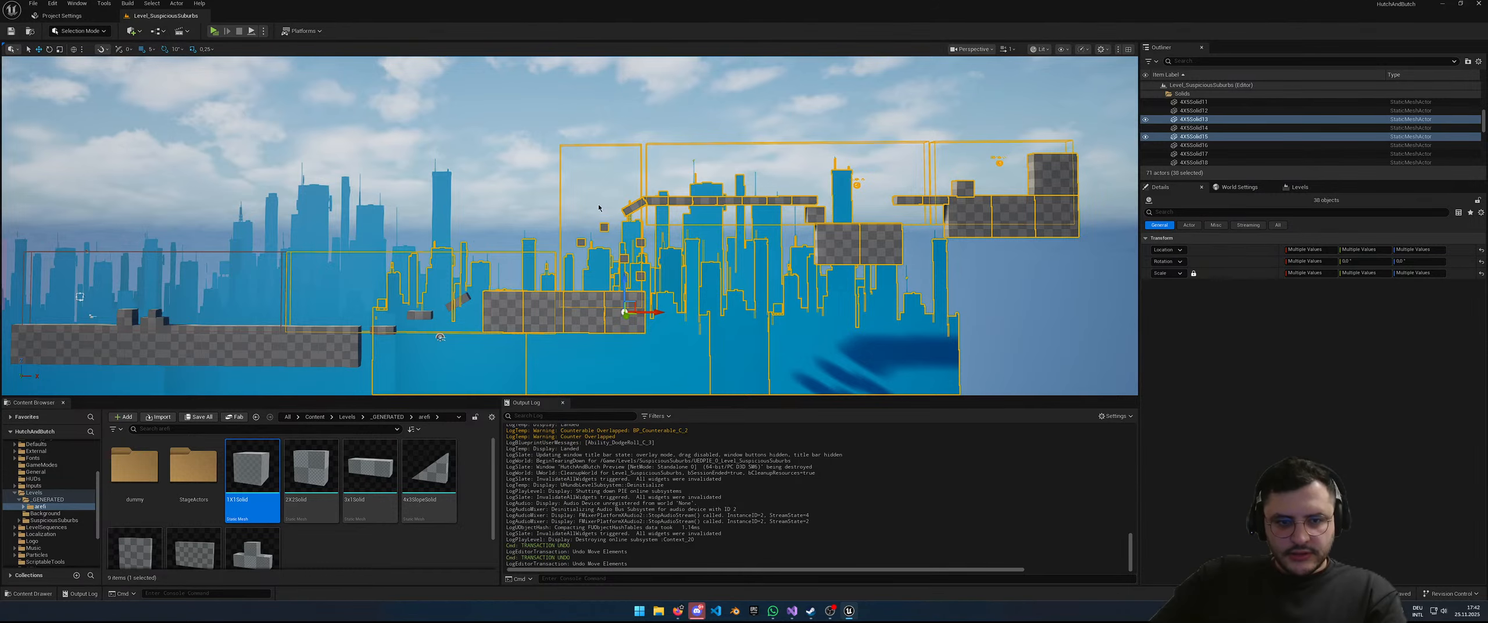
pyautogui.scroll(-5, 620, 354)
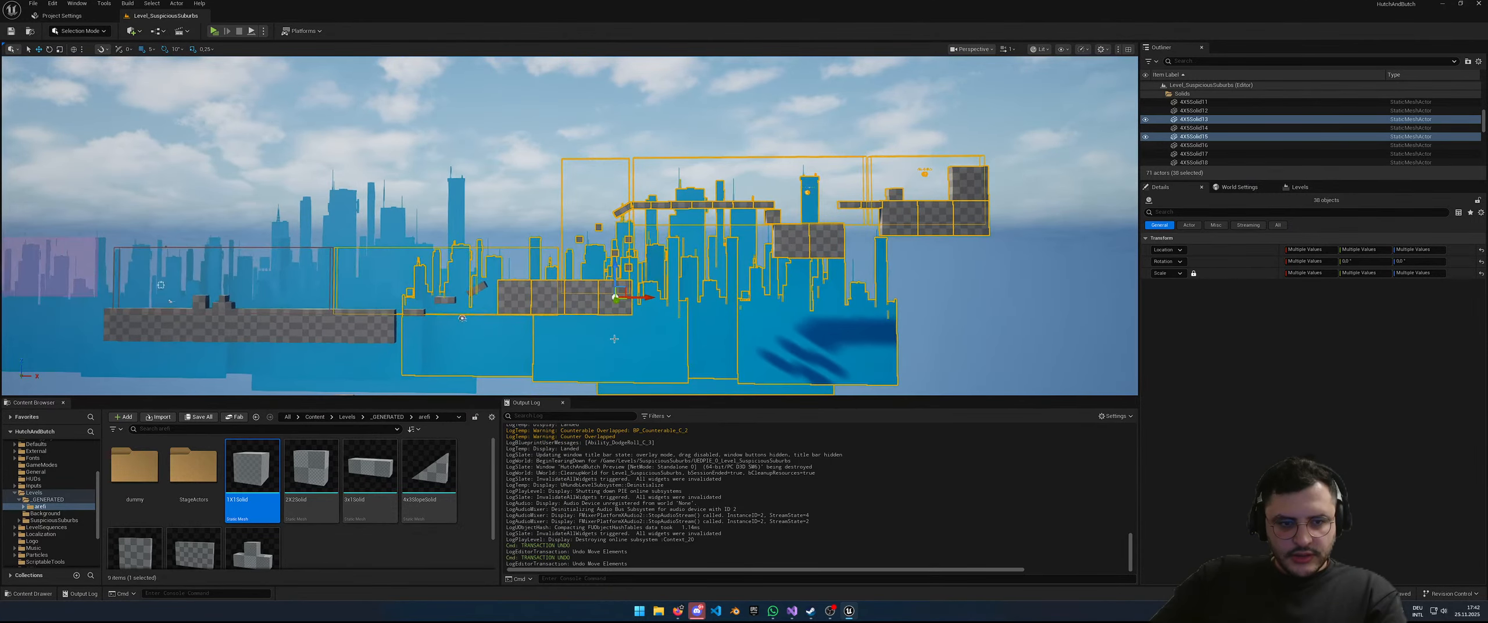
pyautogui.moveTo(615, 259); pyautogui.dragTo(612, 288)
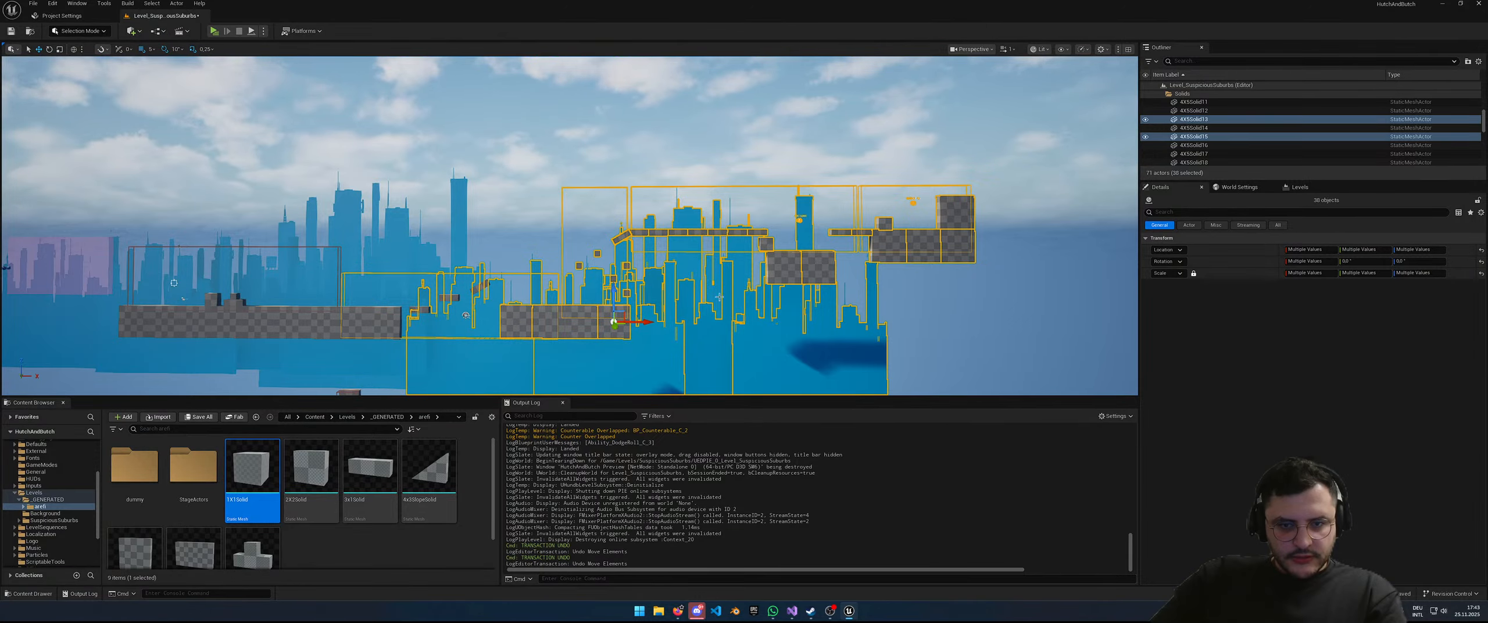
# Step: Raise the skyline background planes behind the later sections, moving three planes together and Plane11 separately
pyautogui.click(999, 327)
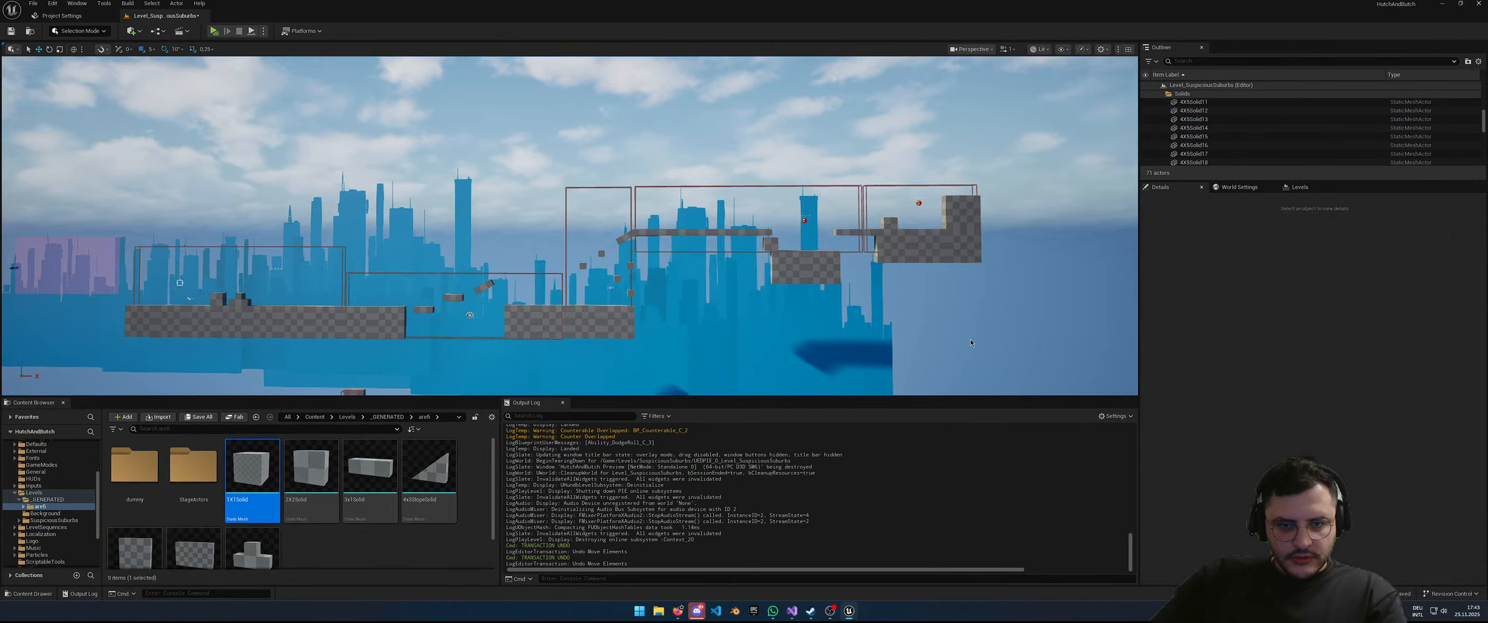
pyautogui.moveTo(970, 340); pyautogui.dragTo(988, 260, button='right')
pyautogui.keyDown('ctrl'); pyautogui.keyDown('alt'); pyautogui.moveTo(693, 200); pyautogui.dragTo(693, 200); pyautogui.keyUp('alt'); pyautogui.keyUp('ctrl')
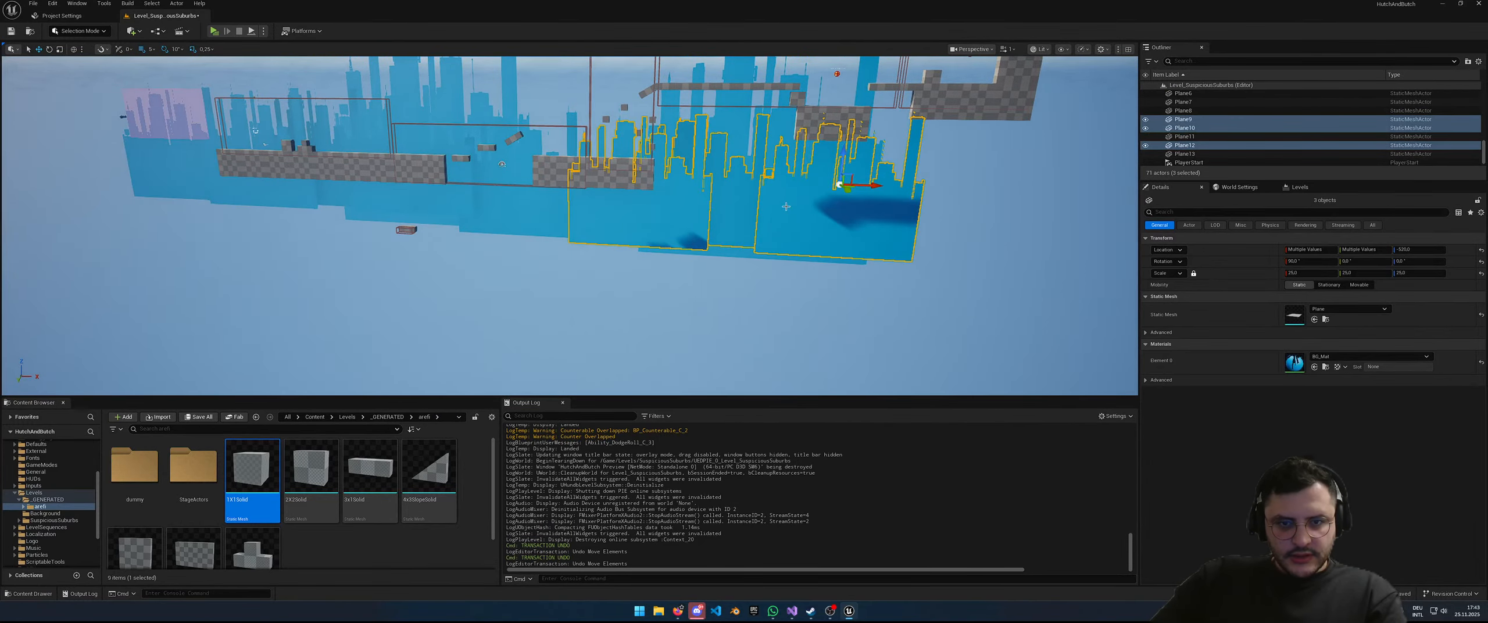
pyautogui.moveTo(841, 154); pyautogui.dragTo(844, 143)
pyautogui.click(737, 250)
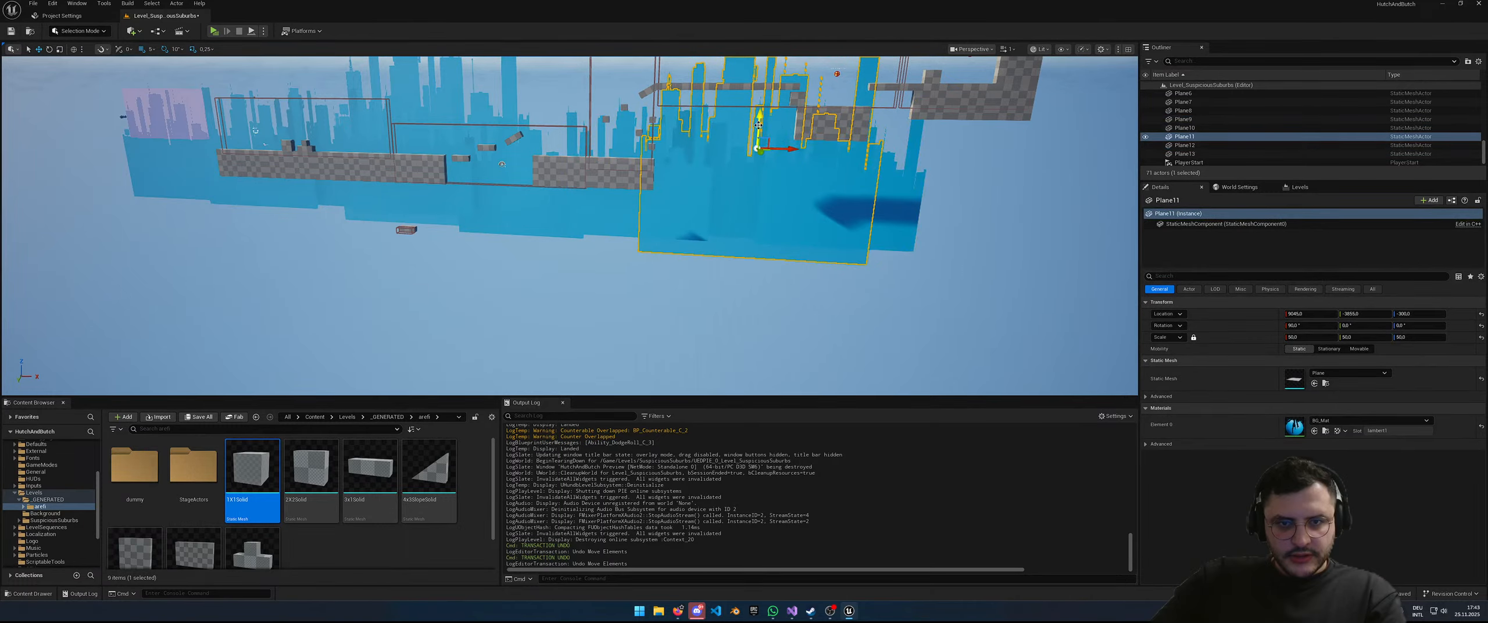
pyautogui.moveTo(758, 125); pyautogui.dragTo(760, 112)
pyautogui.moveTo(757, 207); pyautogui.dragTo(600, 197, button='right')
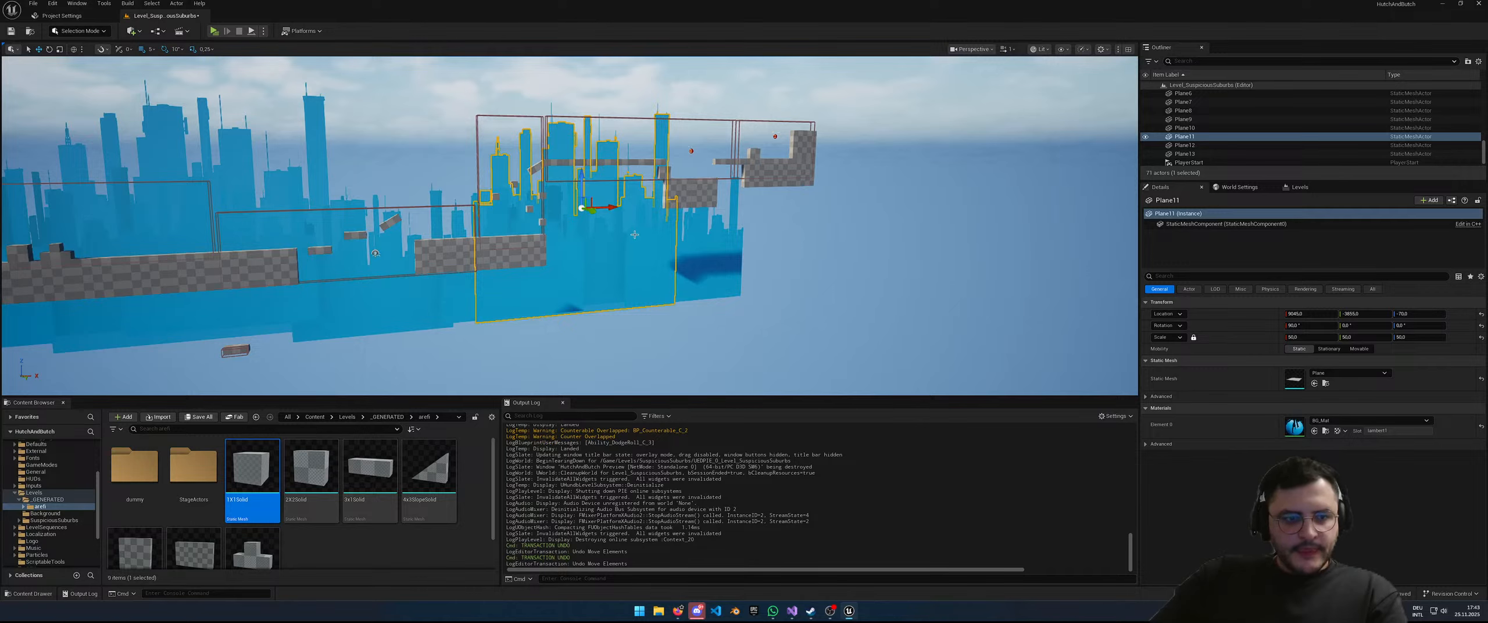
pyautogui.click(706, 195)
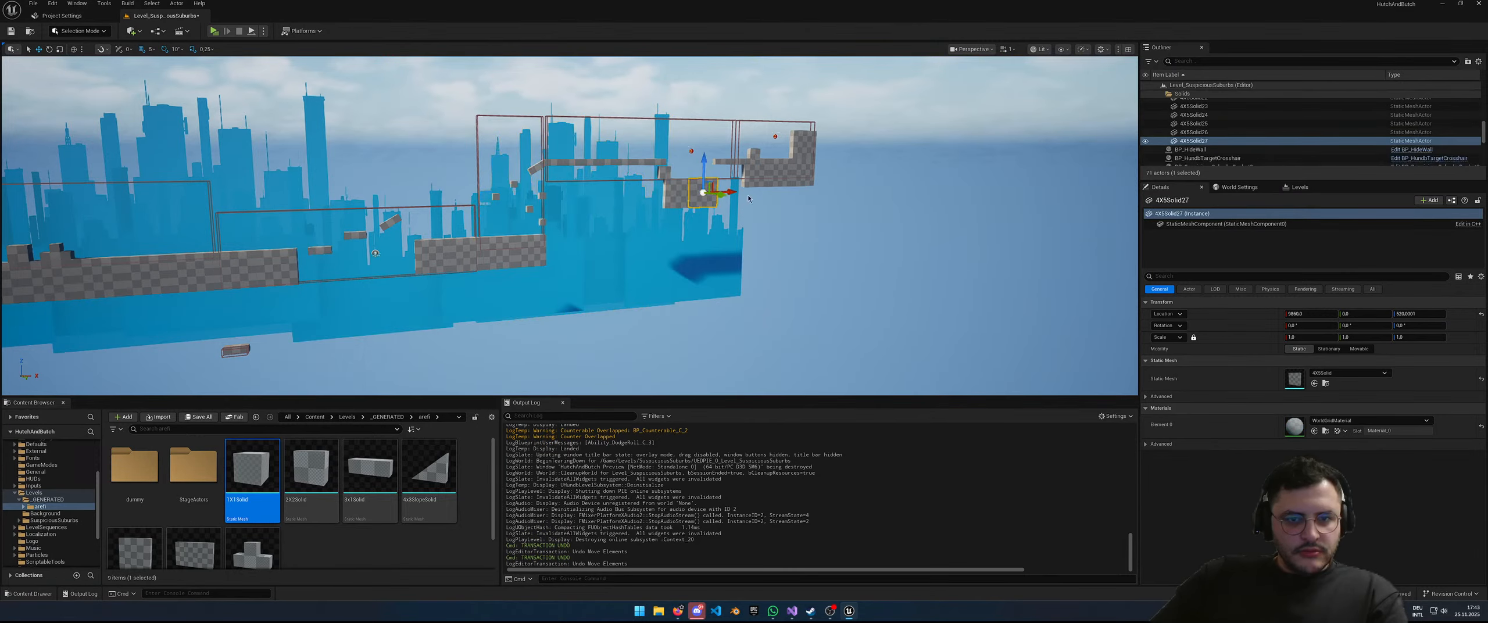
pyautogui.keyDown('ctrl'); pyautogui.click(679, 196); pyautogui.keyUp('ctrl')
pyautogui.keyDown('ctrl'); pyautogui.click(795, 180); pyautogui.keyUp('ctrl')
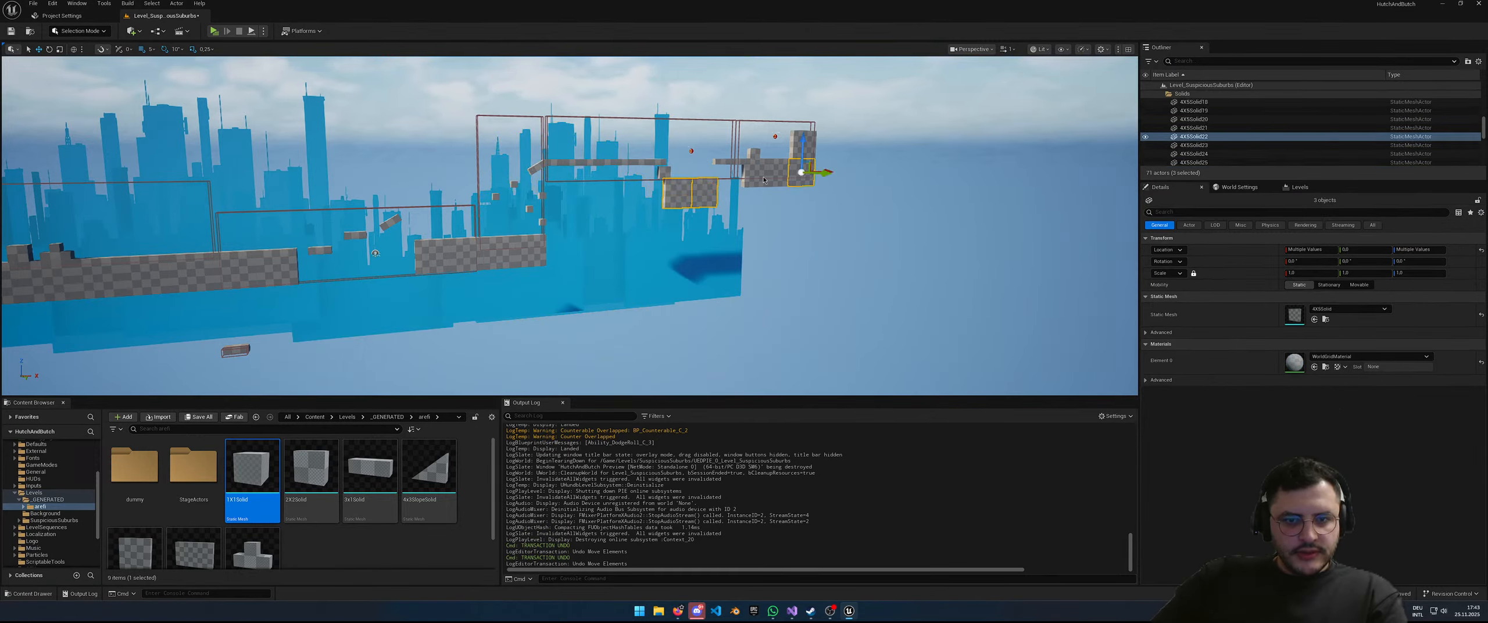
pyautogui.keyDown('ctrl'); pyautogui.click(767, 176); pyautogui.keyUp('ctrl')
pyautogui.click(956, 292)
pyautogui.moveTo(956, 292)
pyautogui.mouseDown(button='right')
pyautogui.moveTo(909, 292)
pyautogui.moveTo(981, 301)
pyautogui.mouseUp(button='right')
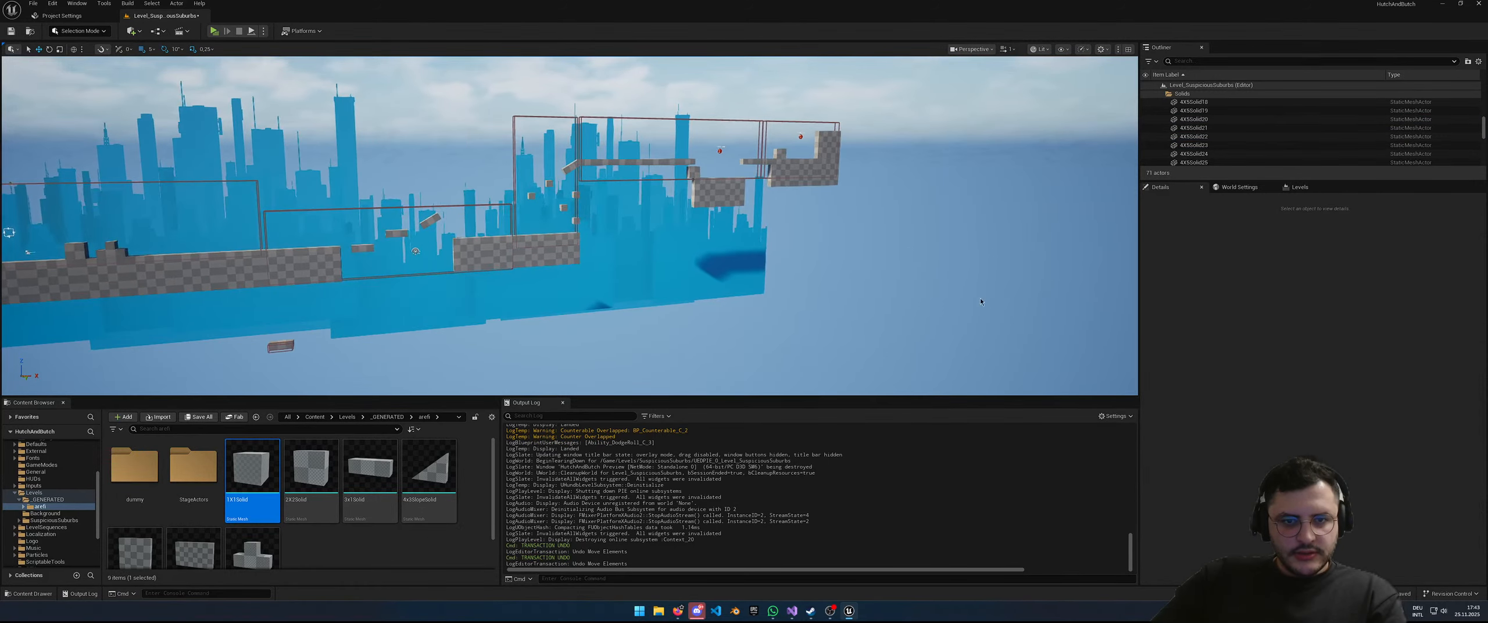
# Step: Select the level pieces from the upper walkway to the final ledge without the skyline planes, and lower them to the middle platform's level
pyautogui.keyDown('ctrl'); pyautogui.keyDown('alt'); pyautogui.moveTo(972, 270); pyautogui.dragTo(726, 158); pyautogui.keyUp('alt'); pyautogui.keyUp('ctrl')
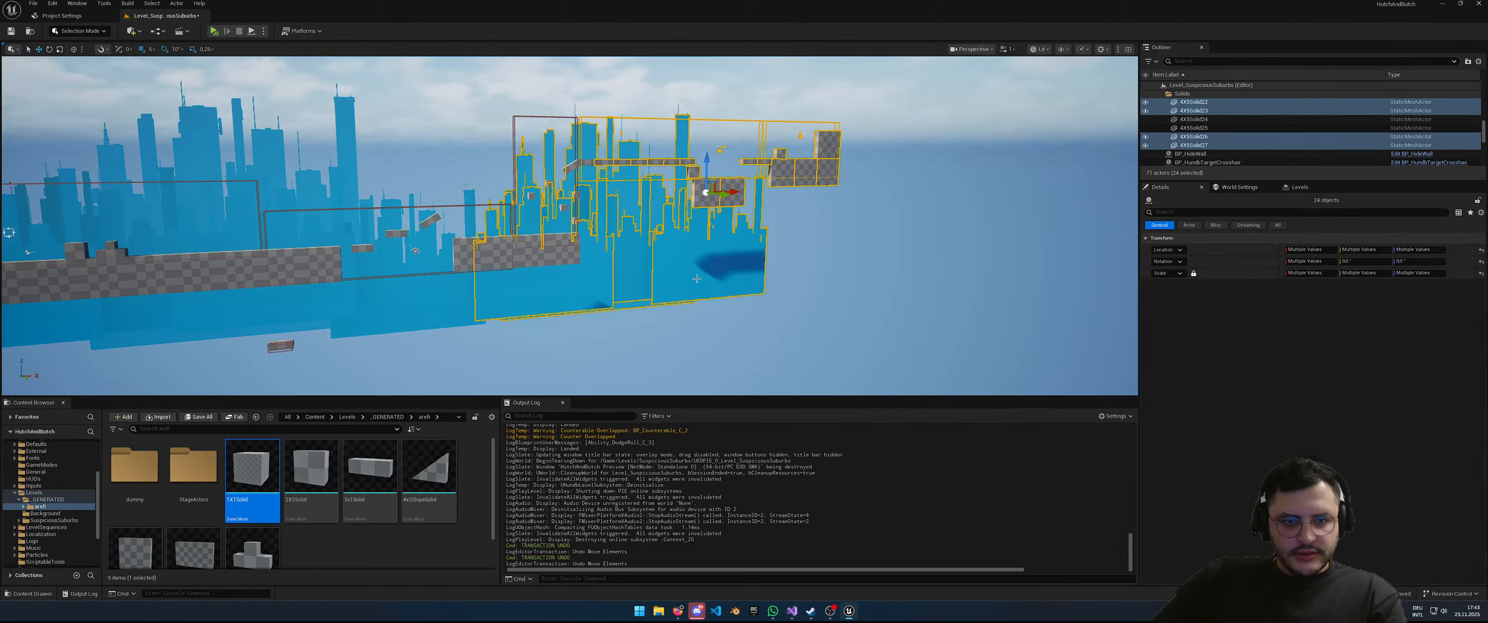
pyautogui.keyDown('ctrl'); pyautogui.click(583, 292); pyautogui.keyUp('ctrl')
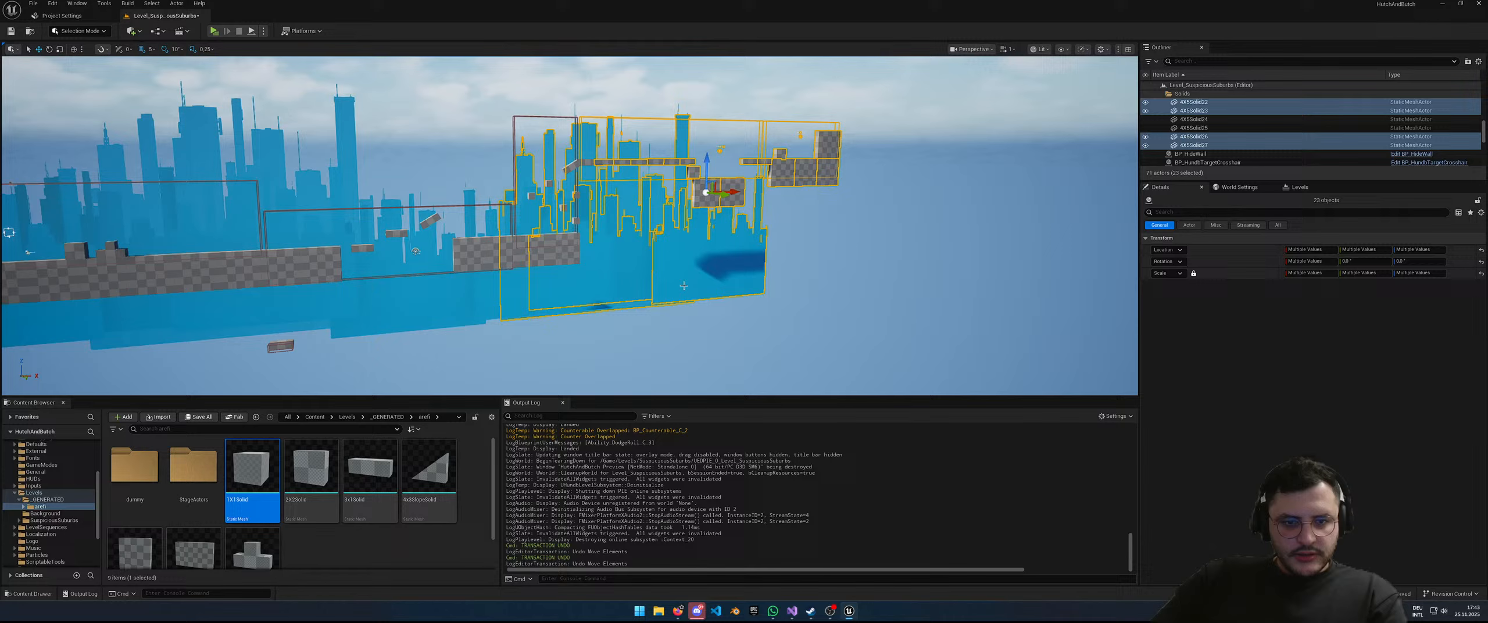
pyautogui.keyDown('ctrl'); pyautogui.click(623, 288); pyautogui.keyUp('ctrl')
pyautogui.keyDown('ctrl'); pyautogui.click(674, 289); pyautogui.keyUp('ctrl')
pyautogui.keyDown('ctrl'); pyautogui.click(676, 301); pyautogui.keyUp('ctrl')
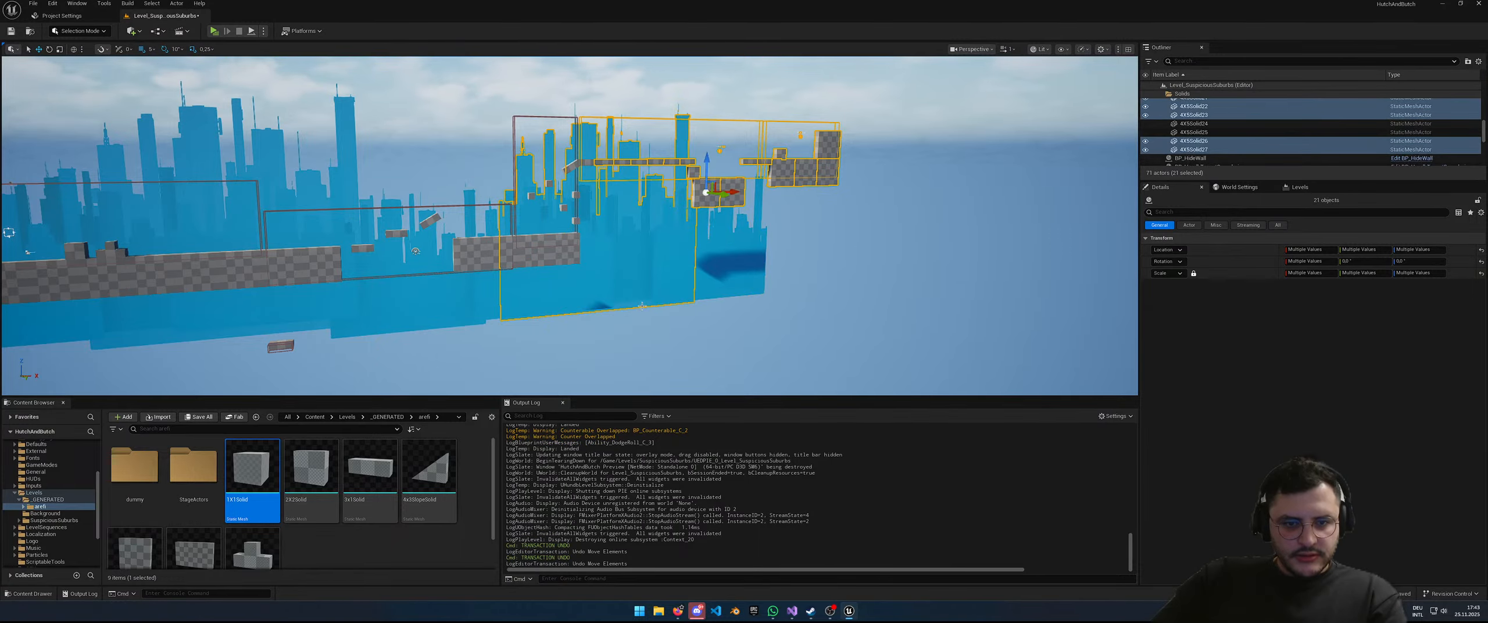
pyautogui.moveTo(797, 307); pyautogui.dragTo(668, 172, button='right')
pyautogui.keyDown('ctrl'); pyautogui.click(669, 172); pyautogui.keyUp('ctrl')
pyautogui.keyDown('ctrl'); pyautogui.click(651, 176); pyautogui.keyUp('ctrl')
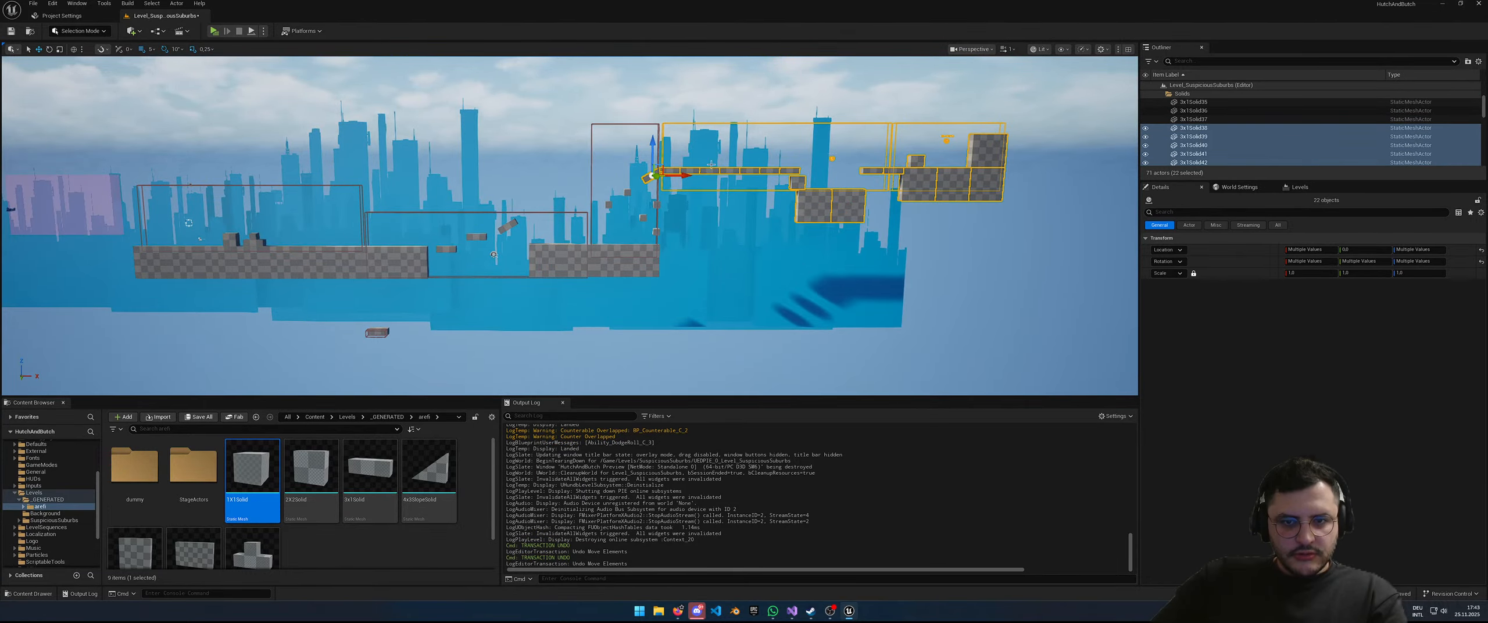
pyautogui.moveTo(651, 143); pyautogui.dragTo(674, 233)
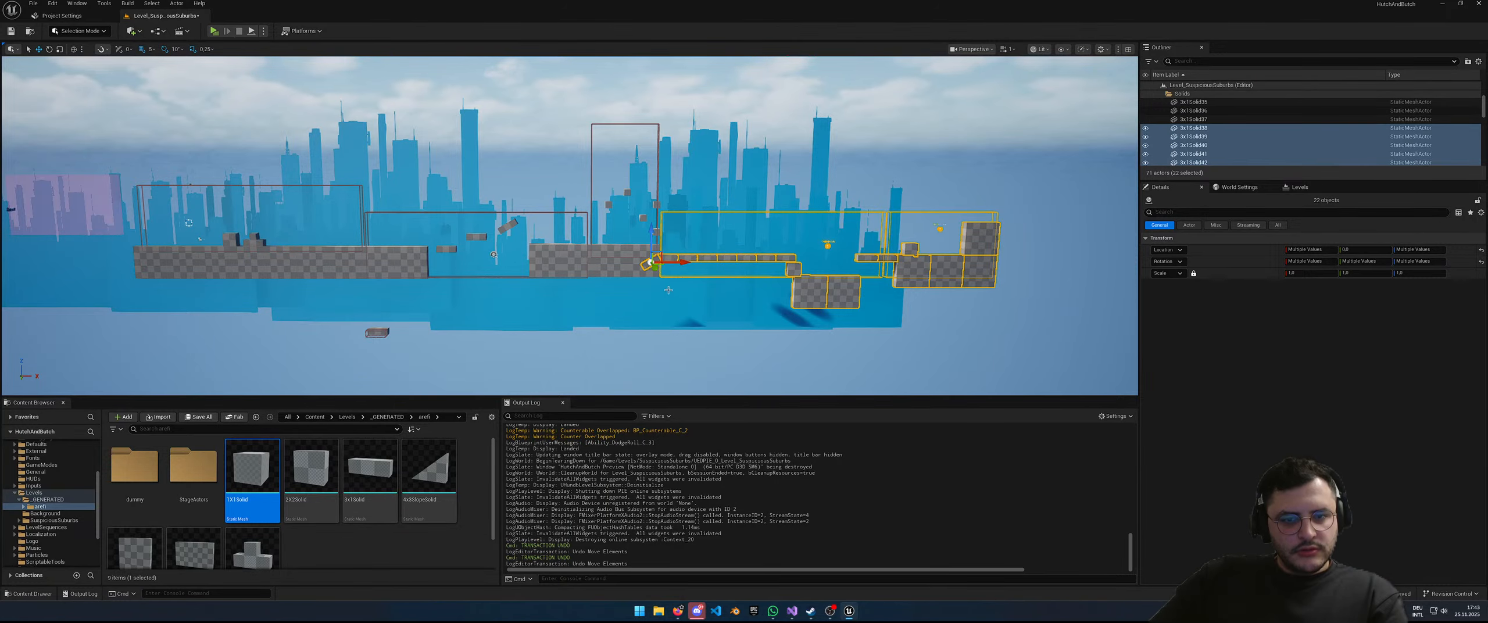
# Step: Set the follow type of the tall camera detection box above the middle platform to STATIC
pyautogui.click(643, 218)
pyautogui.scroll(1, 673, 270)
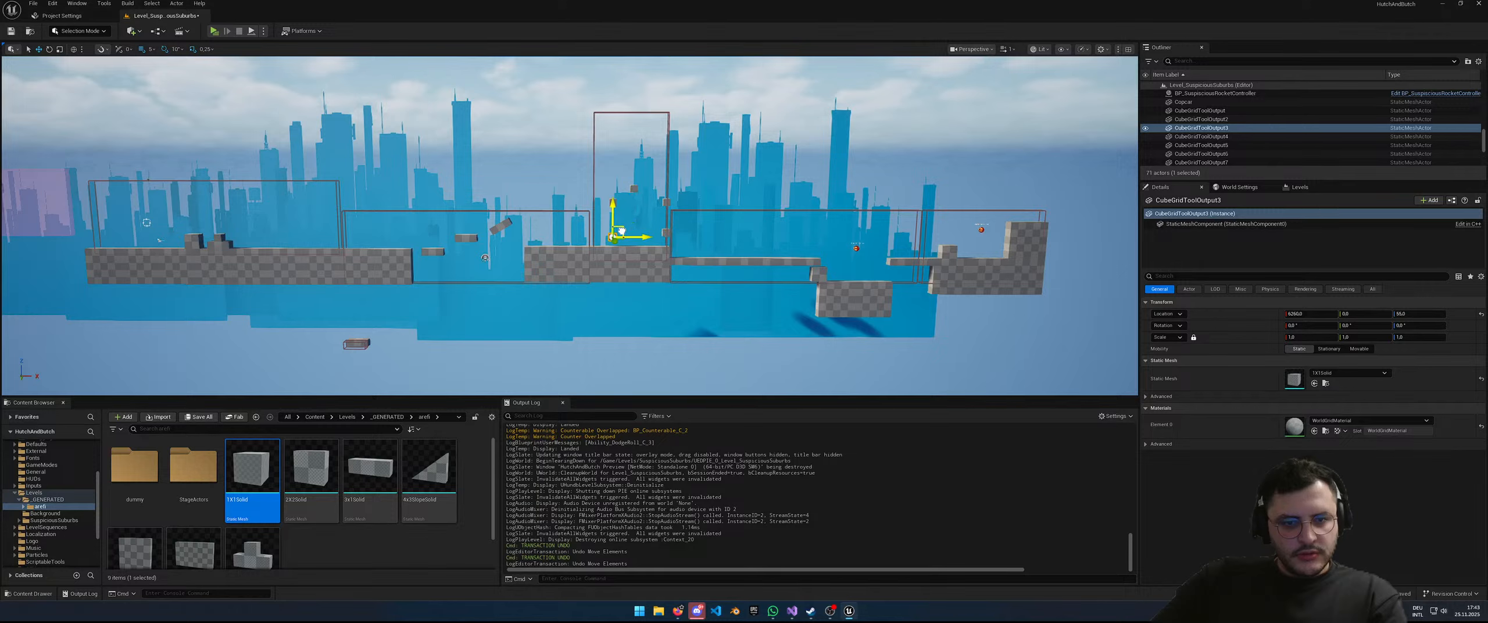
pyautogui.click(647, 112)
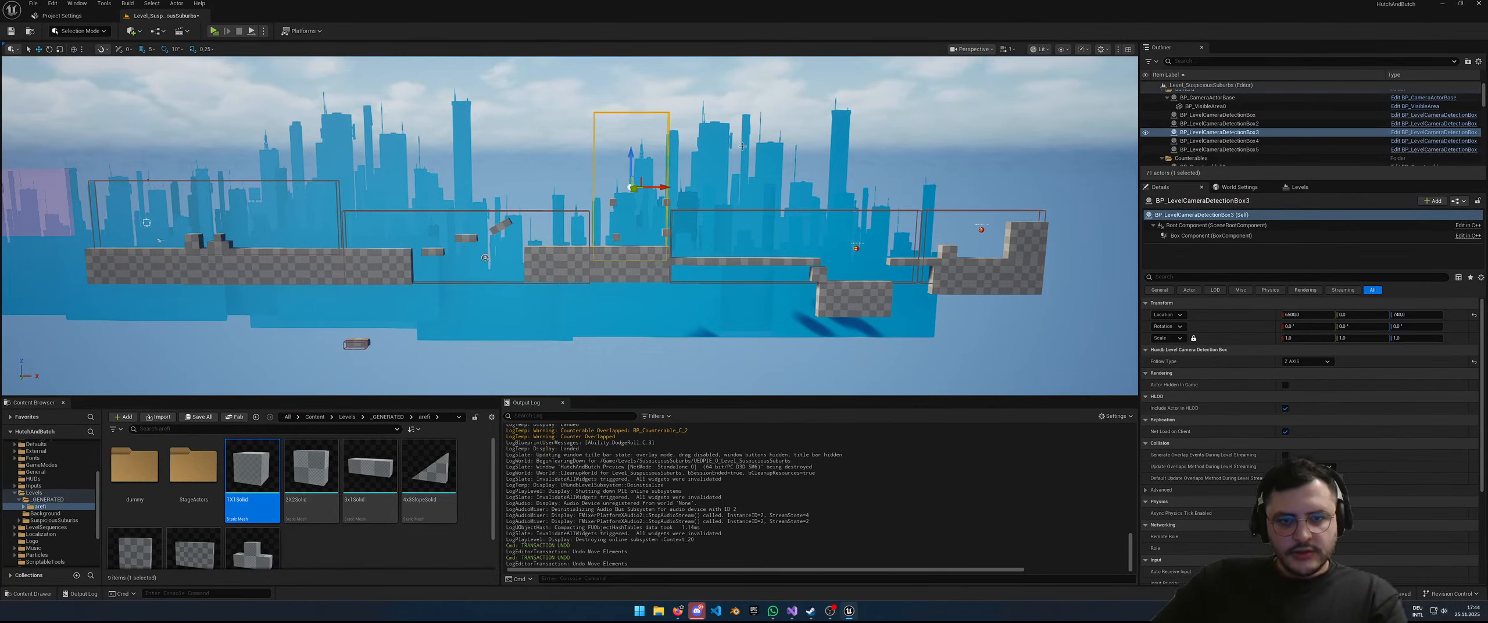
pyautogui.click(1307, 361)
pyautogui.click(1292, 388)
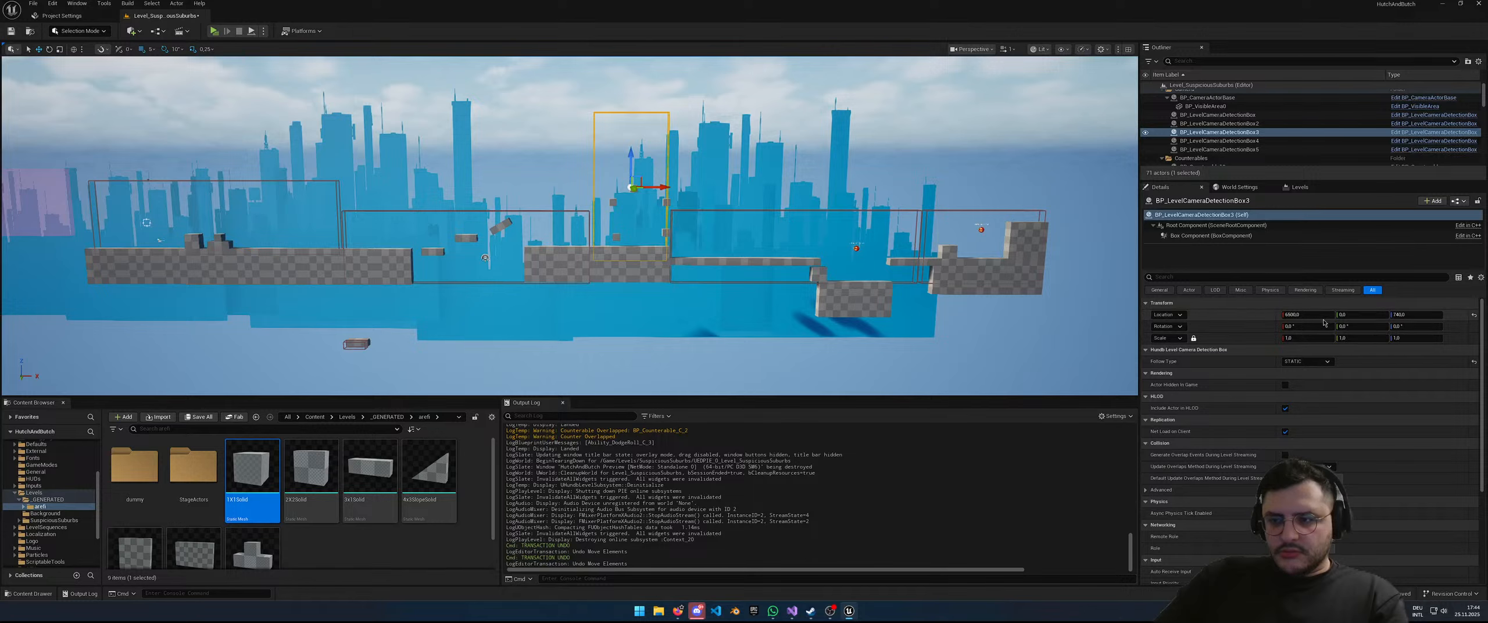
# Step: Reduce the static camera detection box's Z extent to 500 and lower it in line with the neighbouring camera boxes
pyautogui.click(1215, 235)
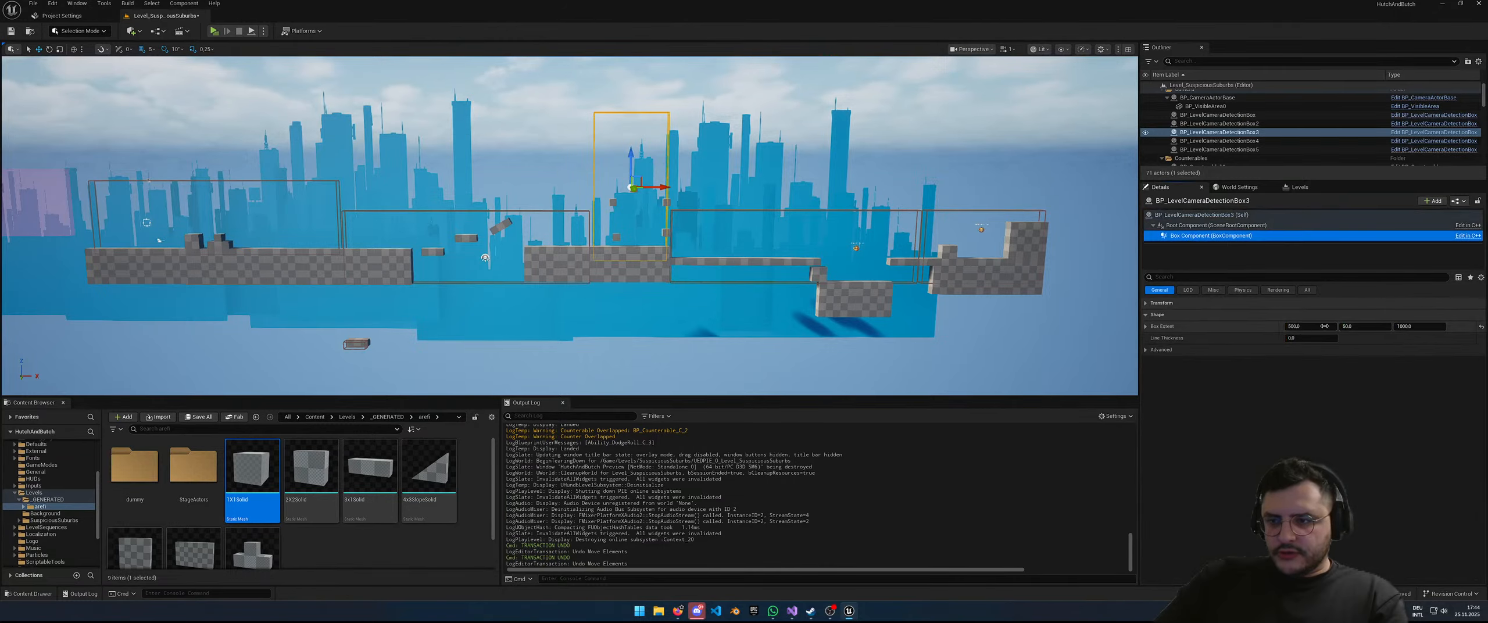
pyautogui.click(1406, 328)
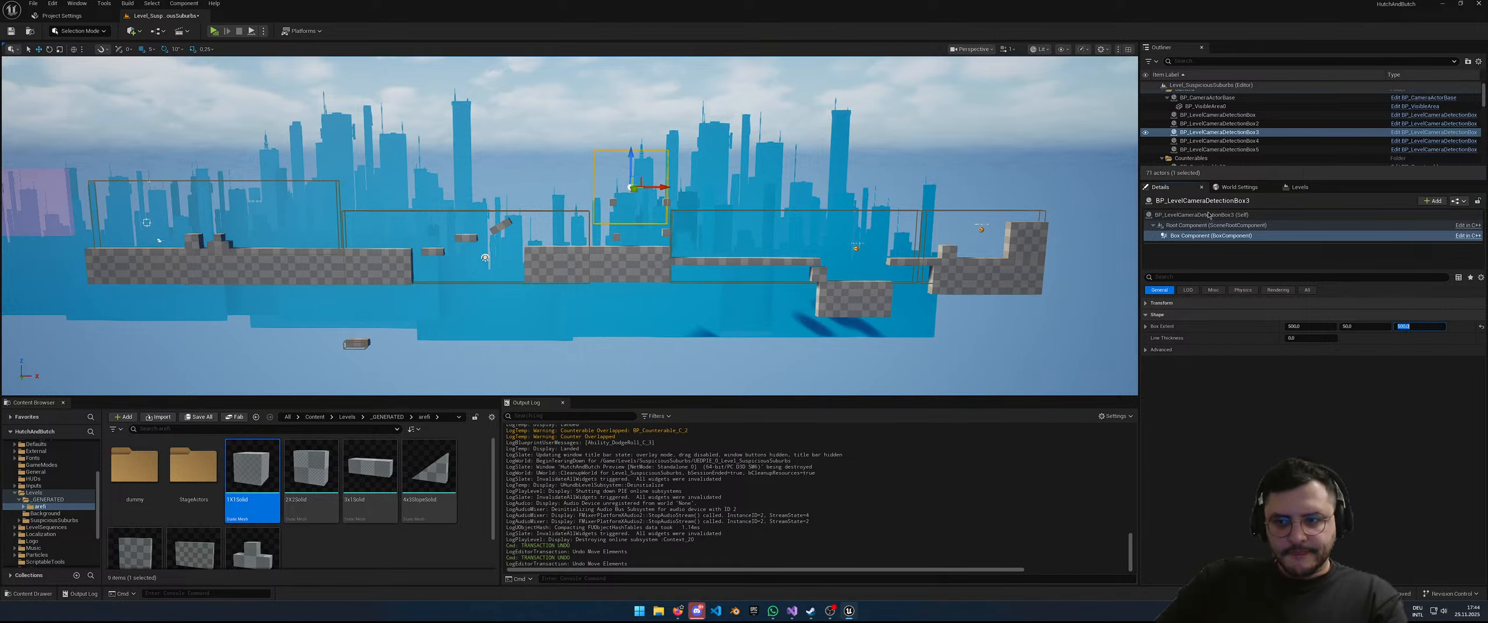
pyautogui.click(591, 172)
pyautogui.moveTo(637, 156); pyautogui.dragTo(627, 201)
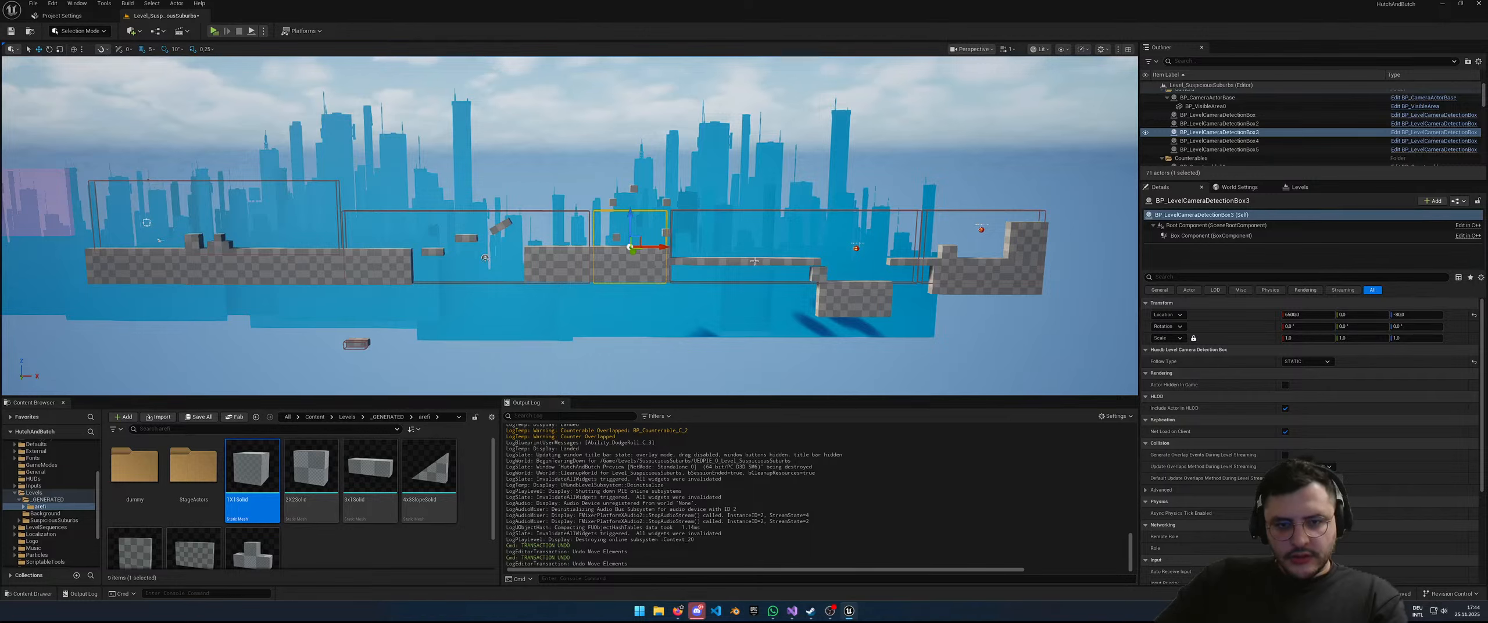
# Step: Raise the static camera detection box above the middle platform so that it encloses the floating cubes
pyautogui.click(846, 300)
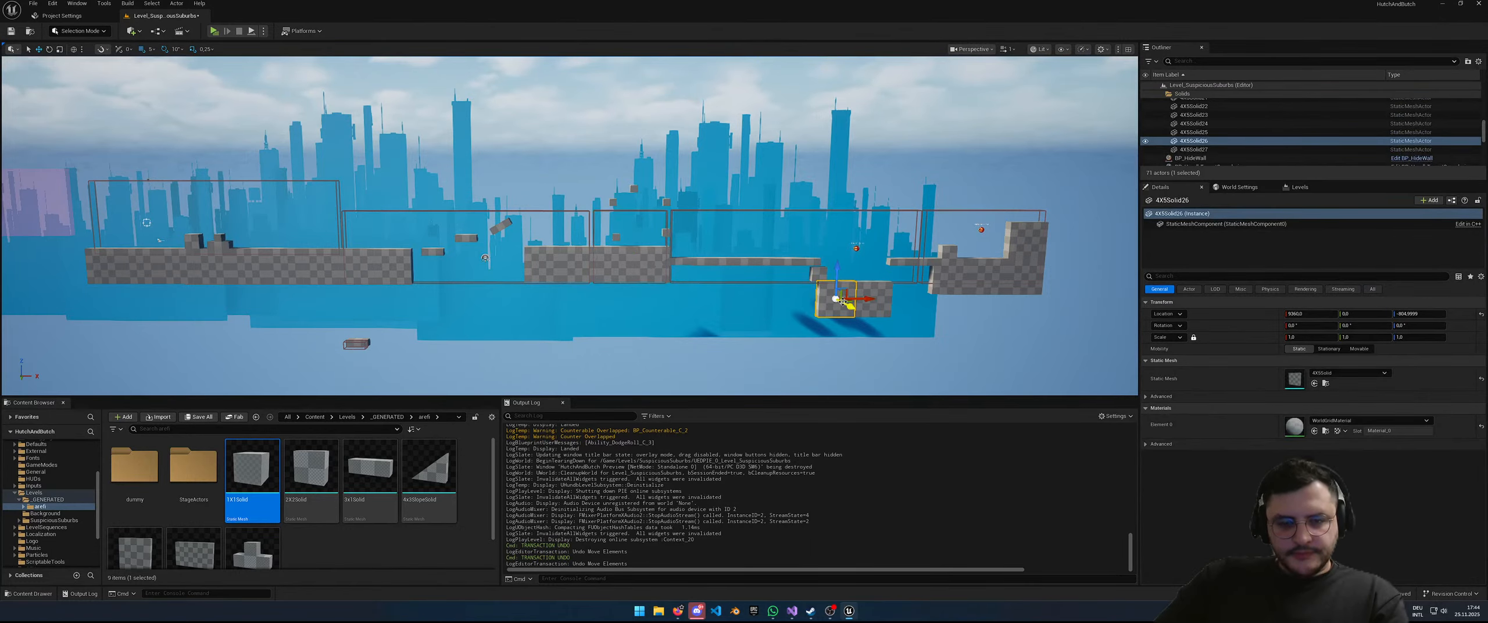
pyautogui.moveTo(936, 327)
pyautogui.mouseDown(button='right')
pyautogui.moveTo(878, 313)
pyautogui.moveTo(935, 326)
pyautogui.mouseUp(button='right')
pyautogui.press('s')
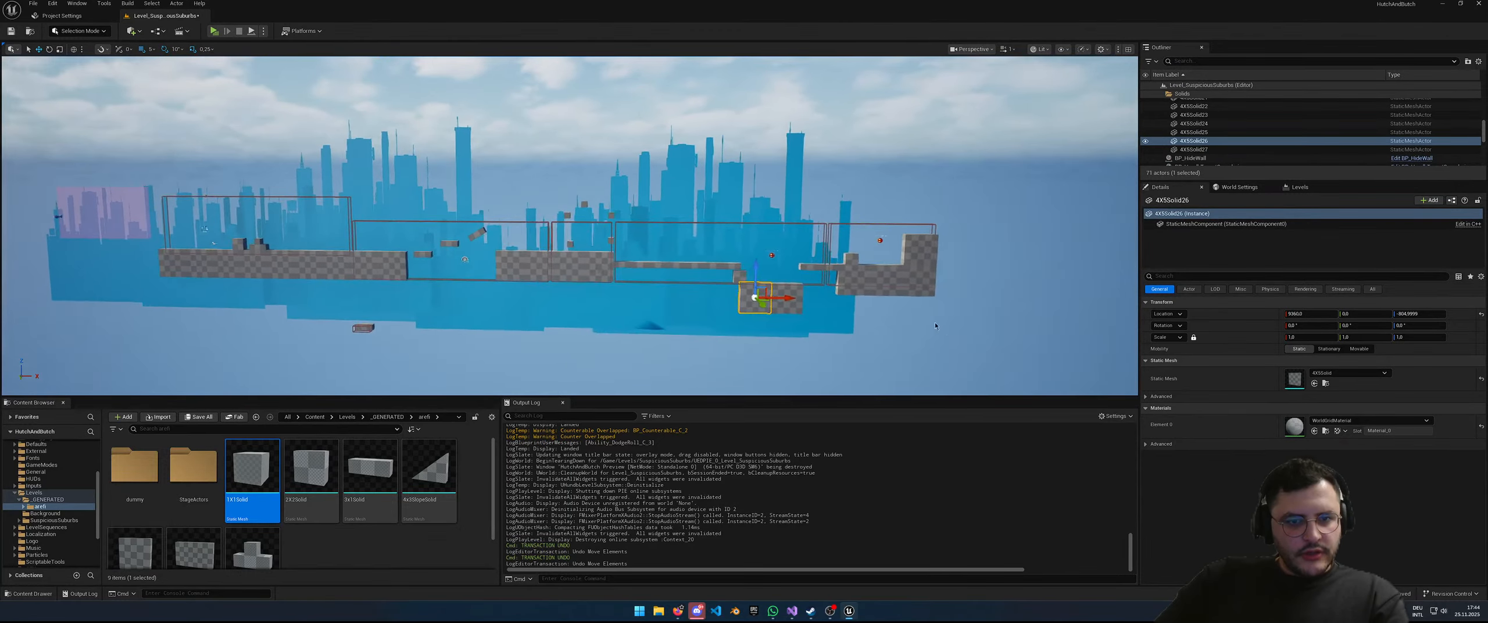
pyautogui.scroll(3, 936, 327)
pyautogui.click(567, 215)
pyautogui.scroll(1, 572, 263)
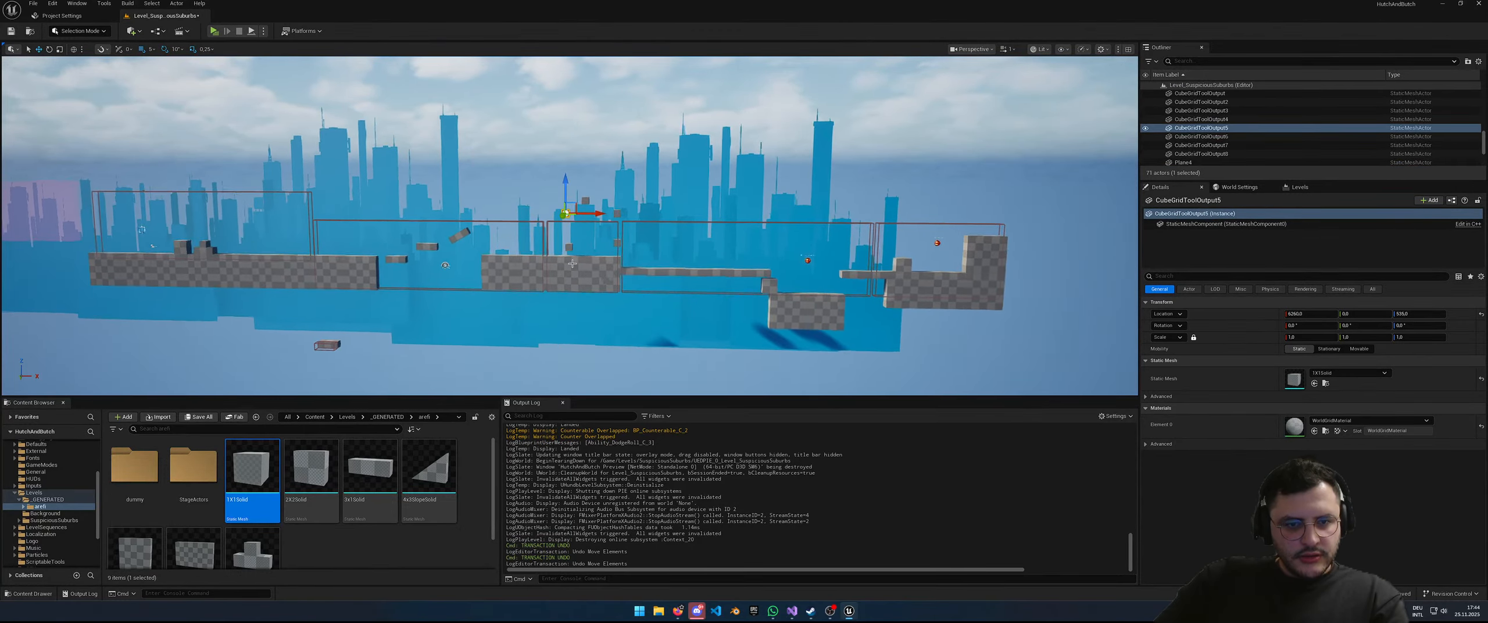
pyautogui.press('f')
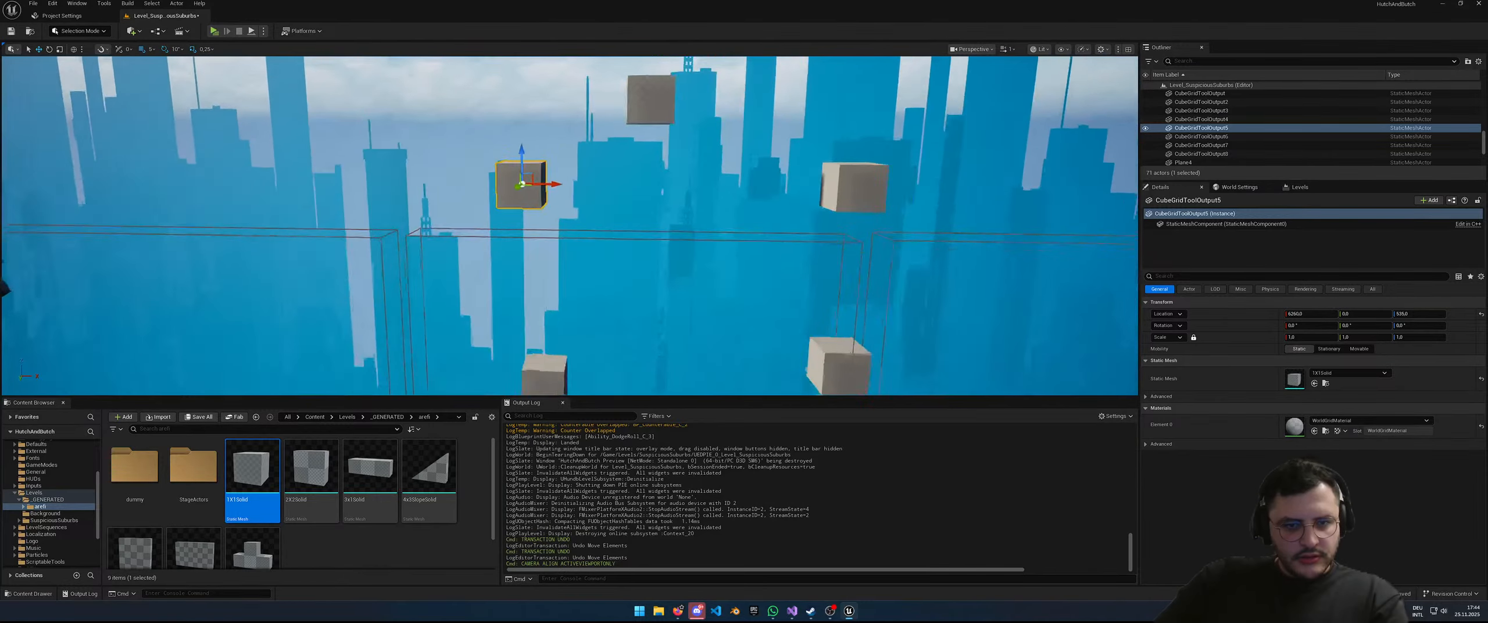
pyautogui.moveTo(572, 264); pyautogui.dragTo(525, 258, button='right')
pyautogui.press('s')
pyautogui.press('s')
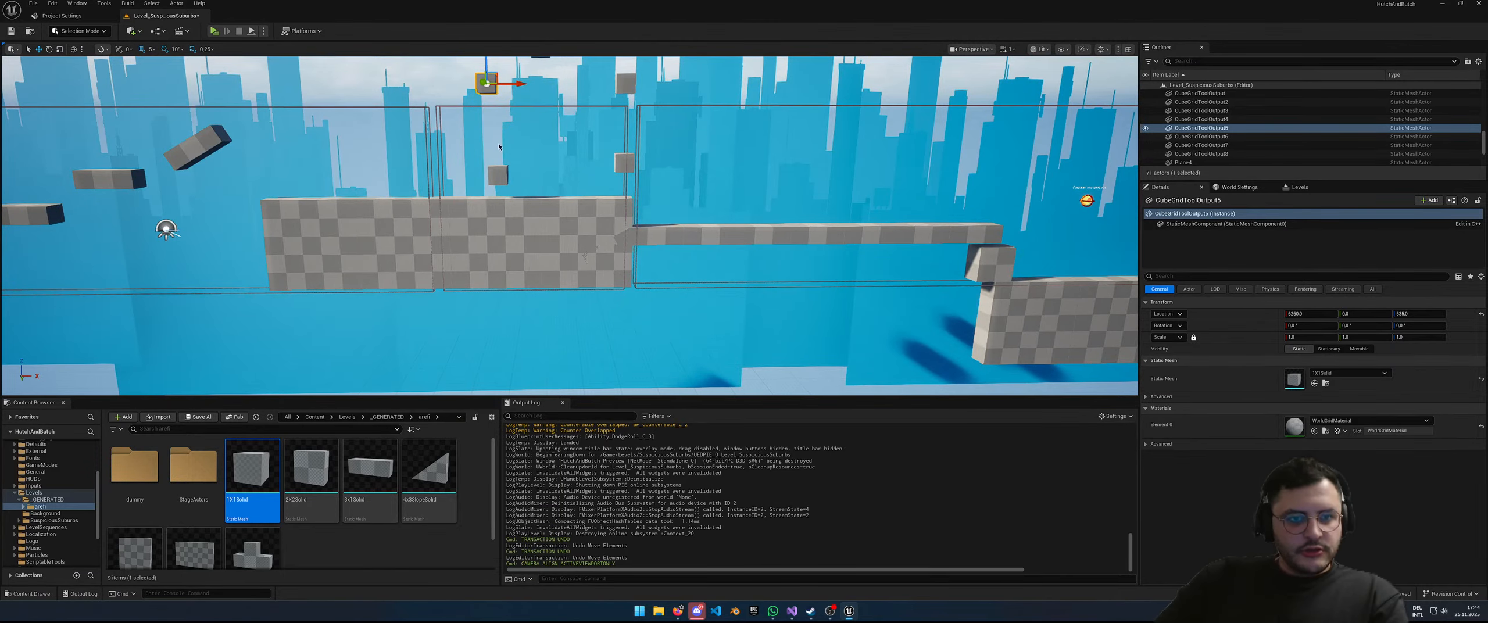
pyautogui.click(498, 175)
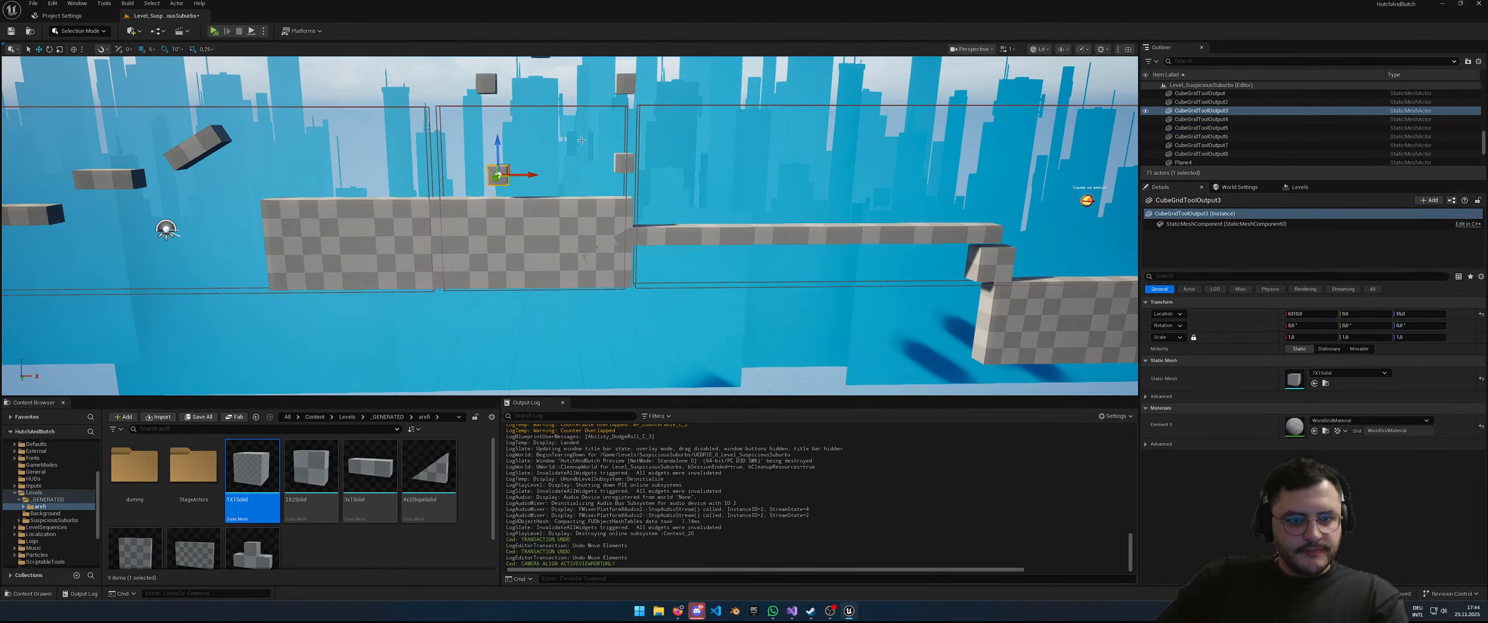
pyautogui.click(531, 106)
pyautogui.scroll(-5, 543, 172)
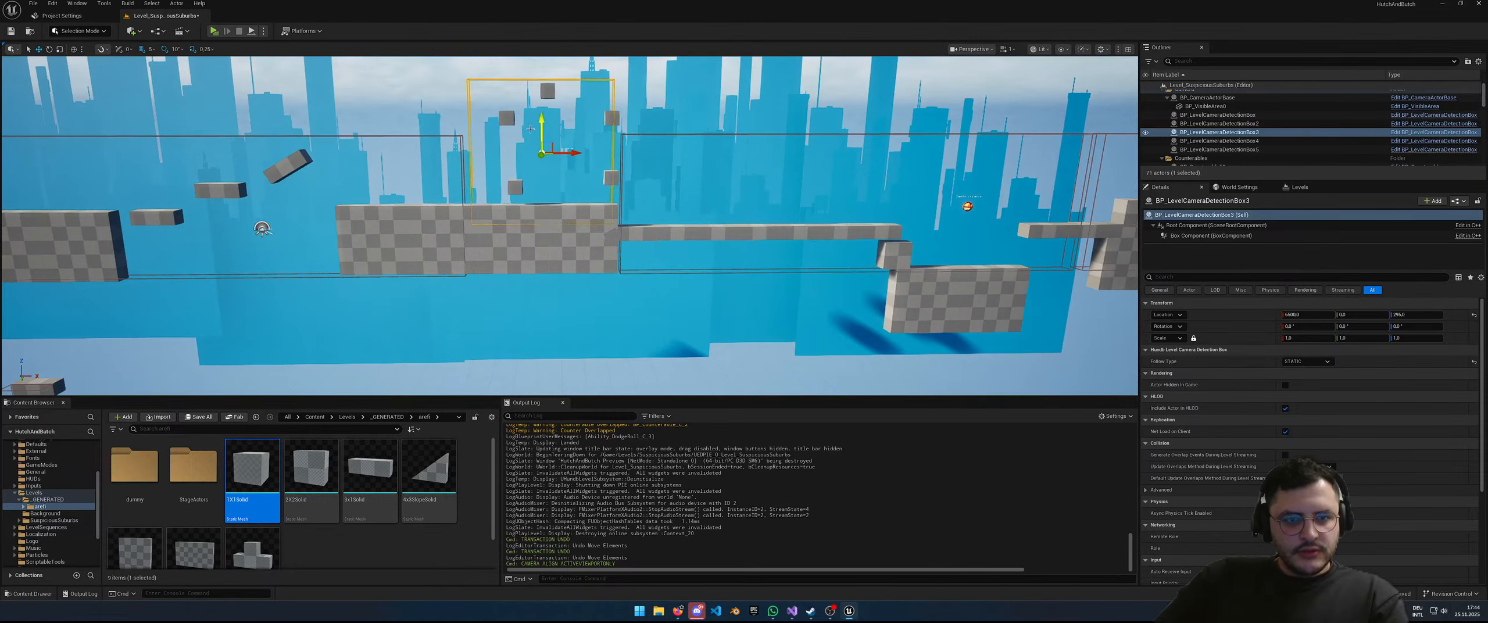
# Step: Try to move one of the floating cubes above the middle platform, and undo the move
pyautogui.click(507, 119)
pyautogui.click(679, 136)
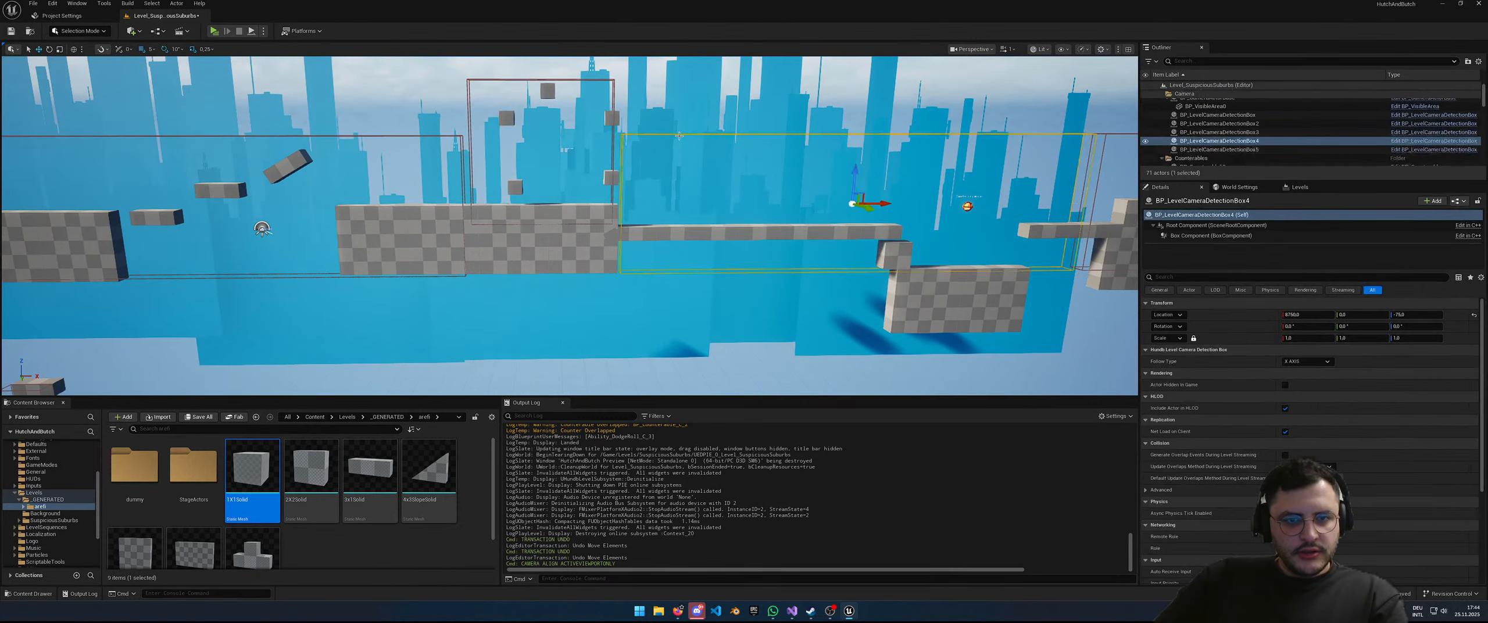
pyautogui.scroll(-6, 793, 255)
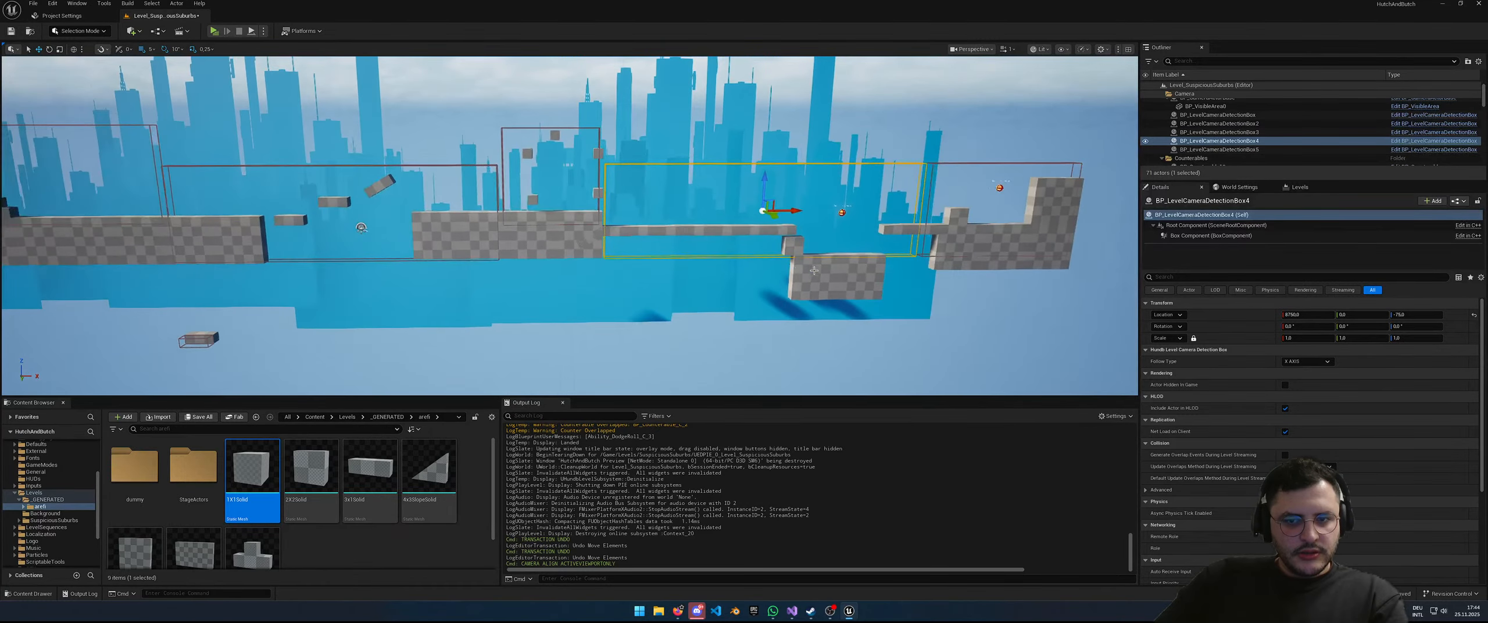
pyautogui.click(605, 150)
pyautogui.click(598, 153)
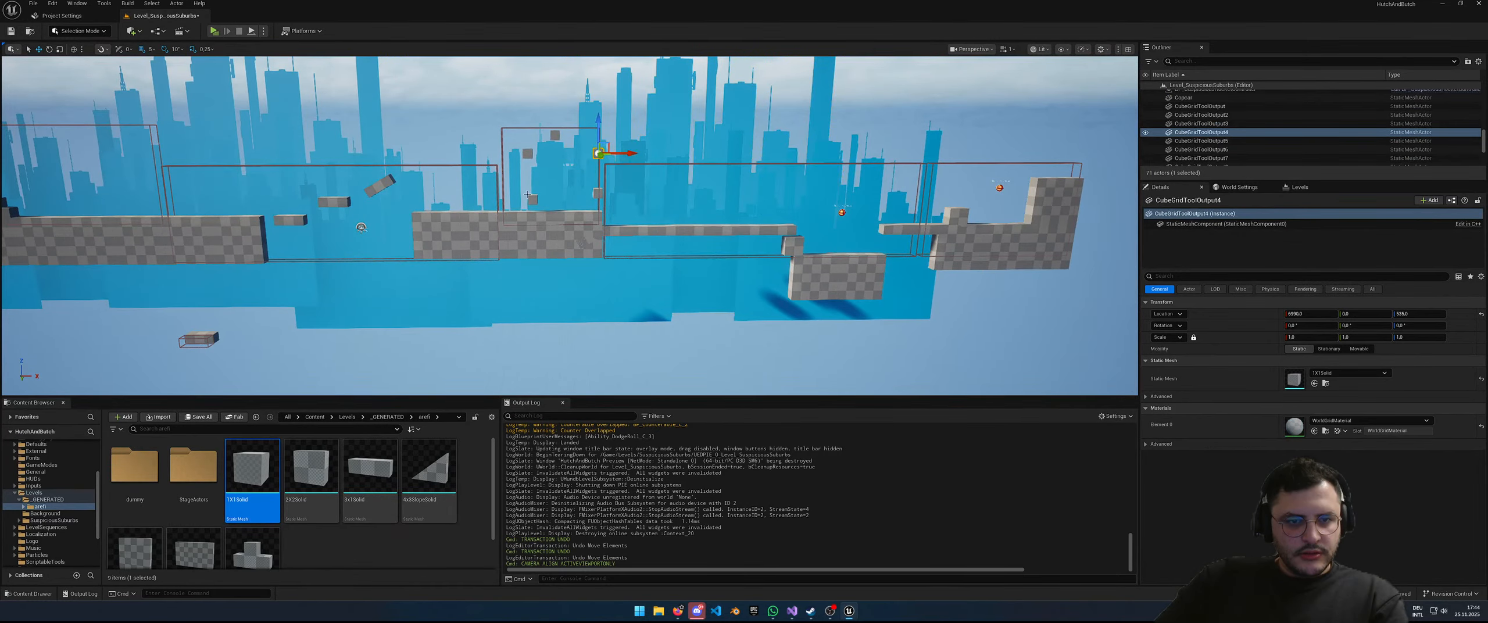
pyautogui.click(533, 201)
pyautogui.click(520, 161)
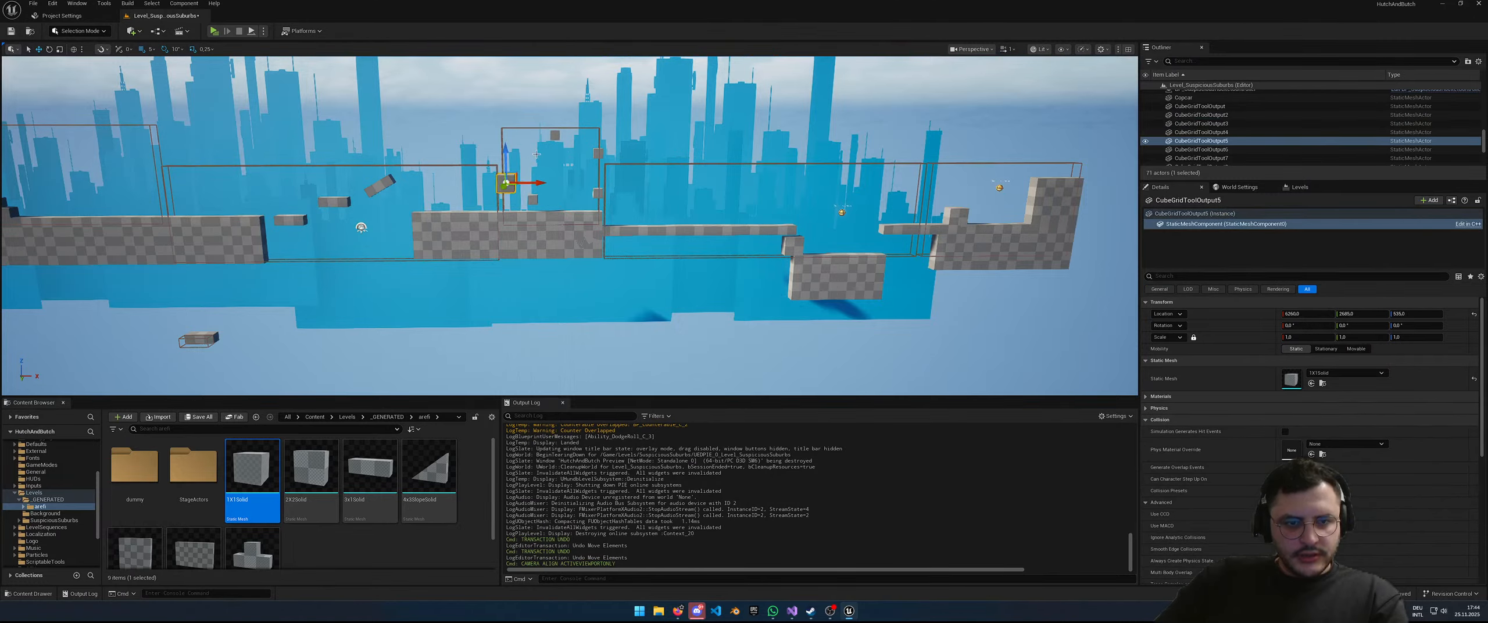
pyautogui.hotkey('ctrl', 'z')
# Step: Rearrange the floating cubes above the middle platform into a tighter cluster inside the static camera box
pyautogui.moveTo(538, 152); pyautogui.dragTo(591, 141)
pyautogui.click(599, 193)
pyautogui.click(555, 135)
pyautogui.click(596, 149)
# Step: Raise the camera detection box over the walkway until its upper edge lines up with the static camera box
pyautogui.click(692, 172)
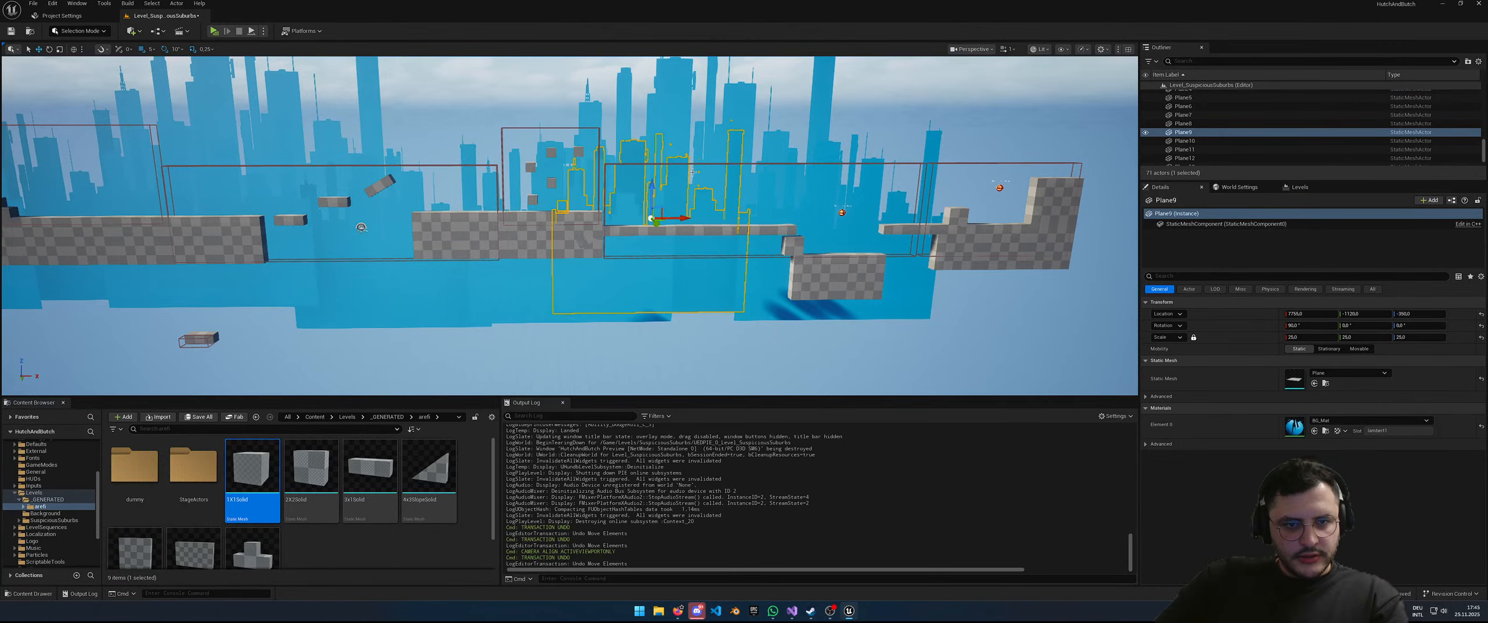
pyautogui.click(808, 165)
pyautogui.click(918, 167)
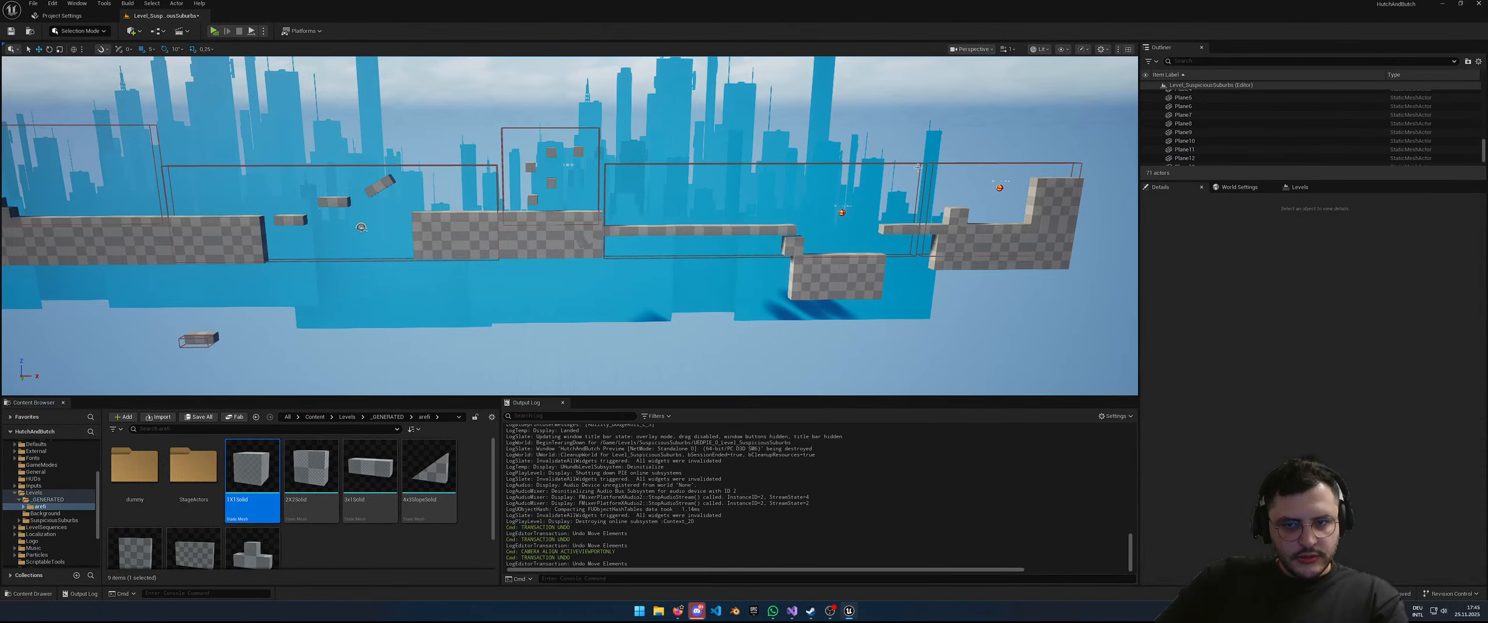
pyautogui.moveTo(764, 176); pyautogui.dragTo(764, 142)
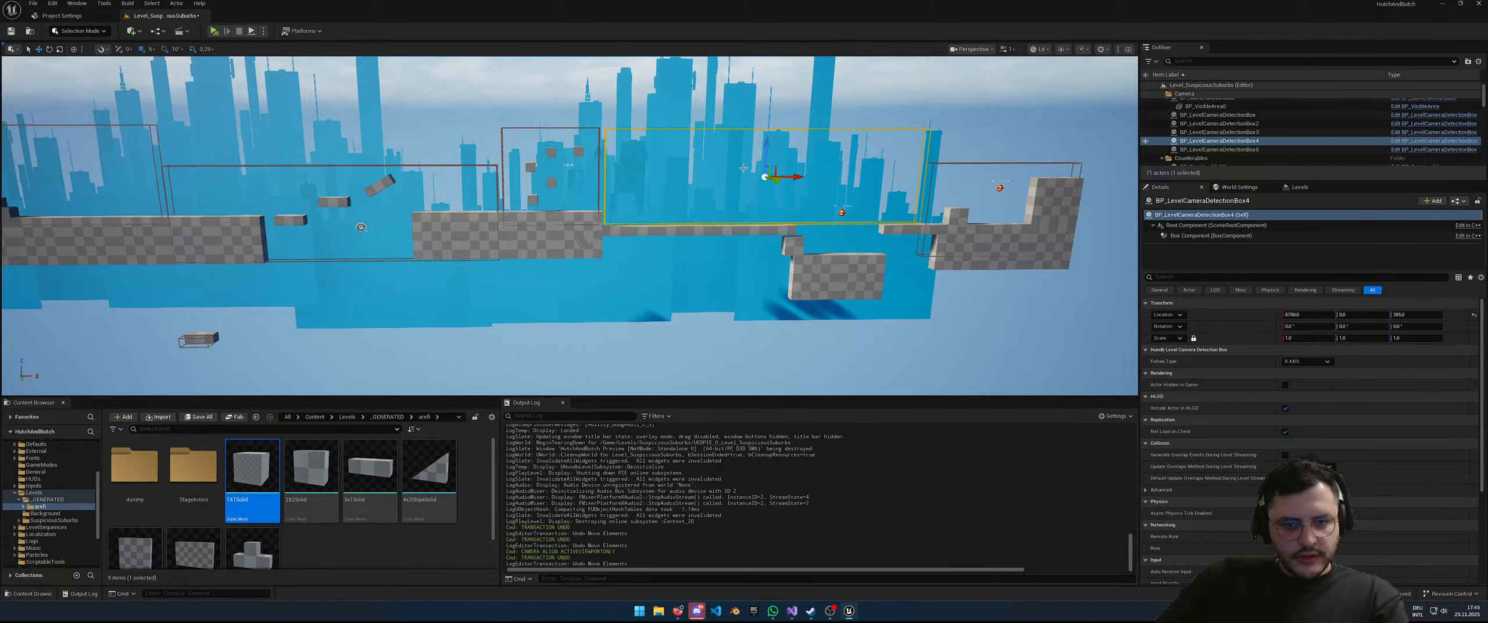
# Step: Find and delete the stray tilted 3x1 solid hidden inside the walkway-side end of the middle platform
pyautogui.click(649, 232)
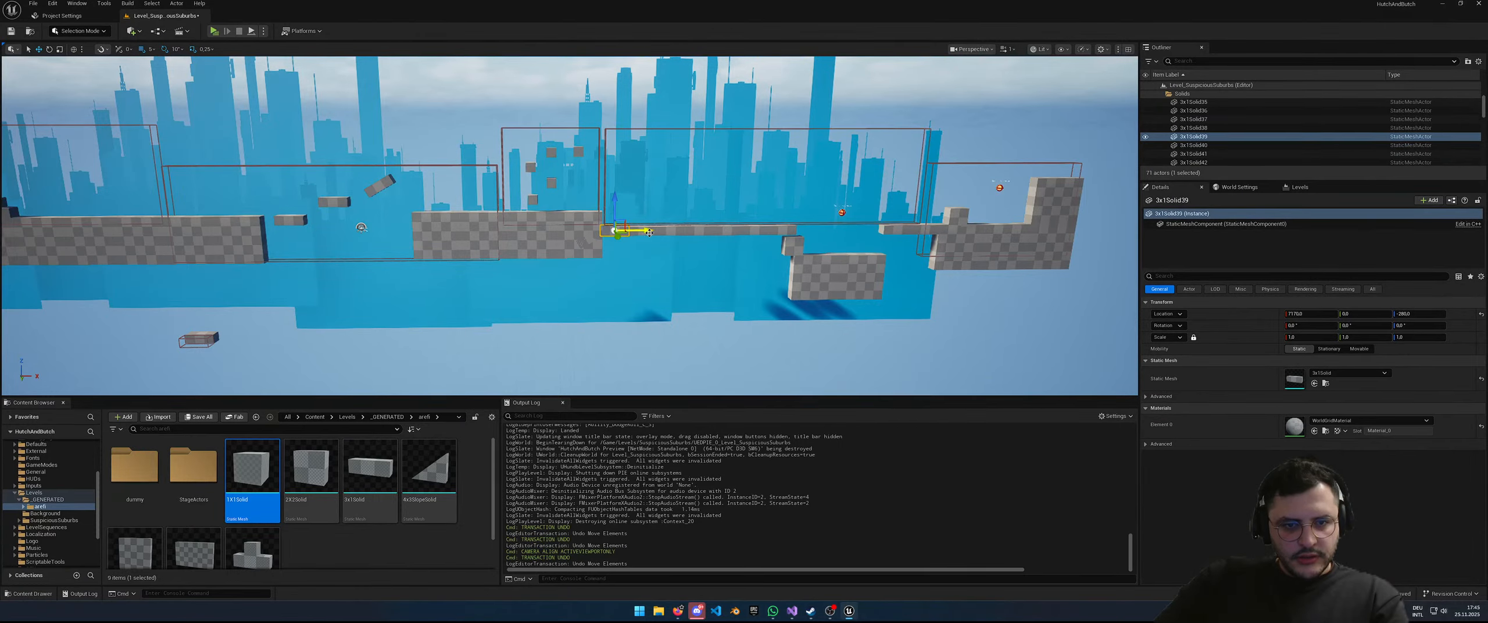
pyautogui.click(592, 236)
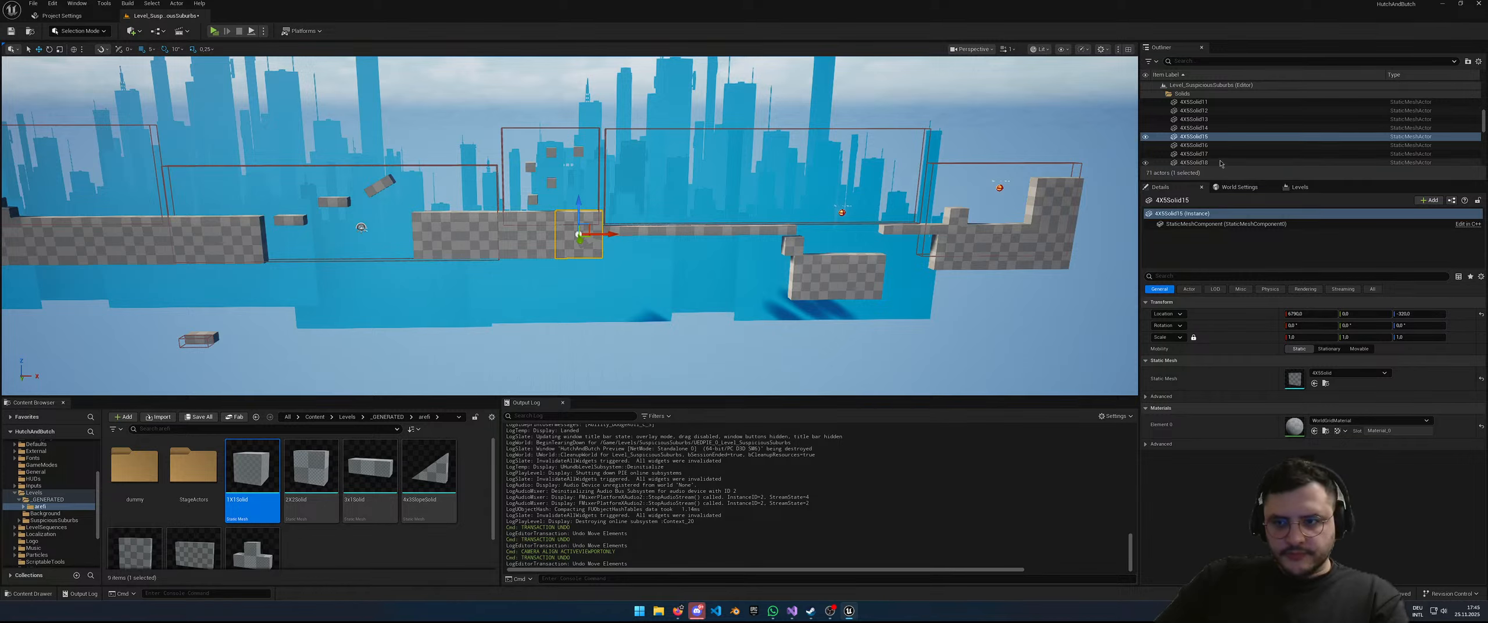
pyautogui.click(1200, 145)
pyautogui.click(1200, 145)
pyautogui.click(621, 230)
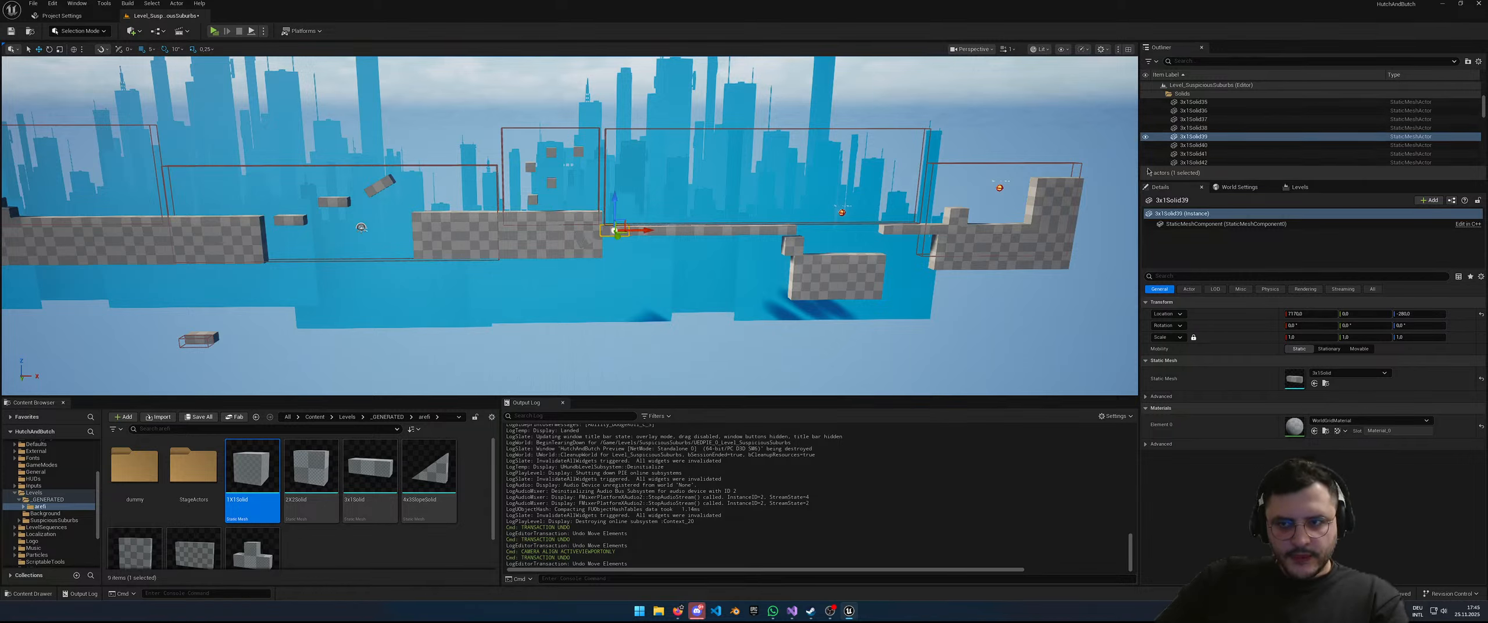
pyautogui.click(1203, 129)
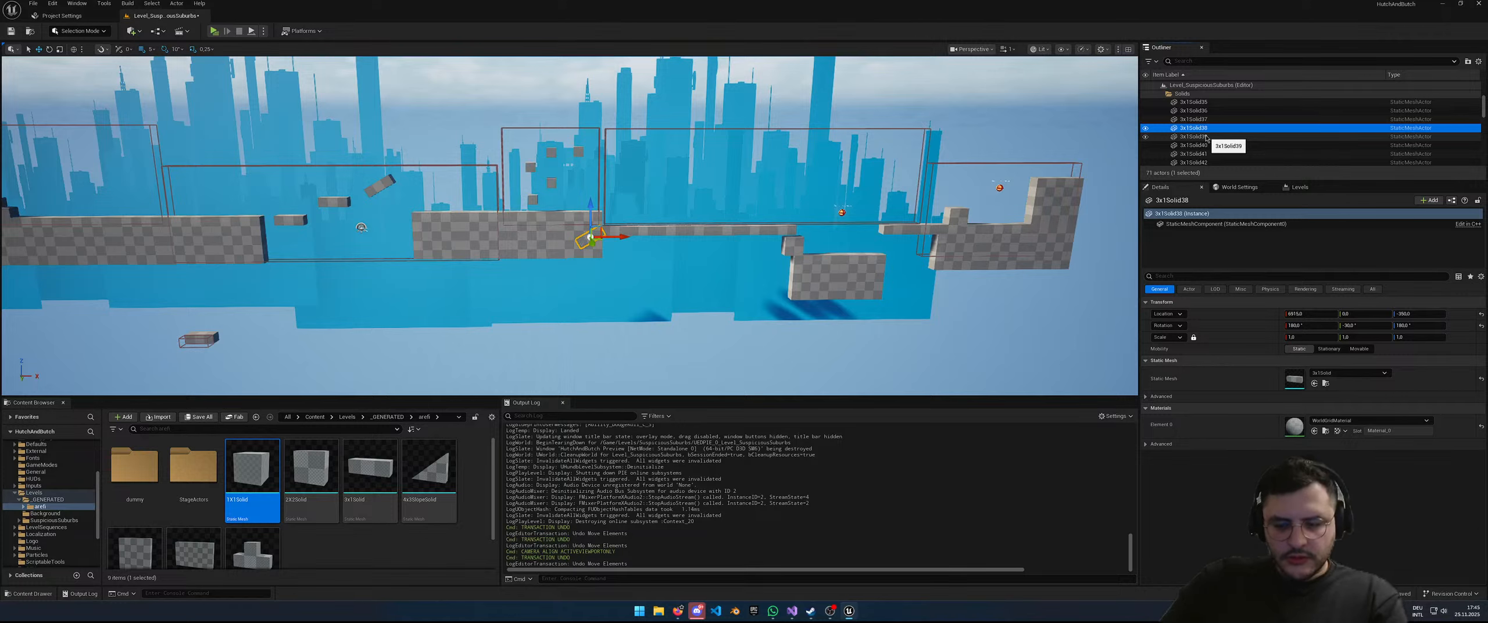
pyautogui.press('Delete')
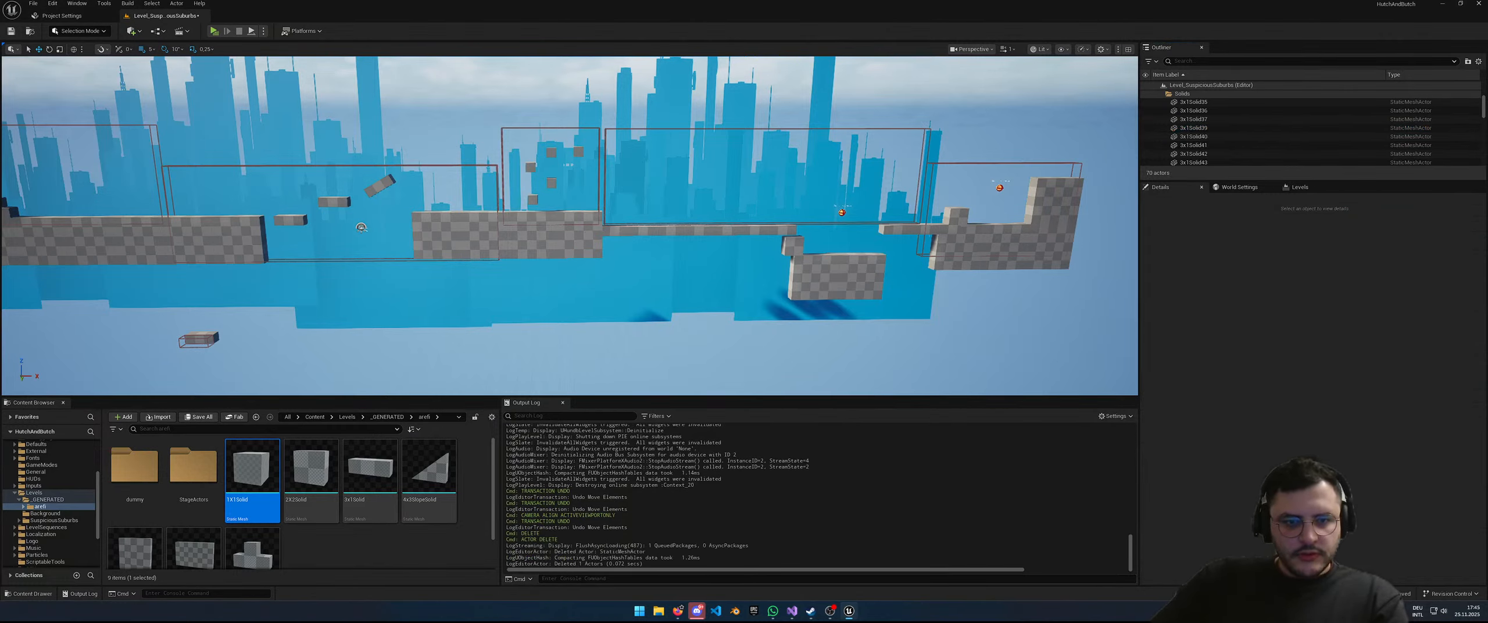
# Step: Select all walkway blocks together with the small step block, the lower platform's two blocks and the ledge before the end platform
pyautogui.click(615, 231)
pyautogui.keyDown('shift'); pyautogui.click(642, 231); pyautogui.keyUp('shift')
pyautogui.keyDown('shift'); pyautogui.click(669, 232); pyautogui.keyUp('shift')
pyautogui.keyDown('shift'); pyautogui.click(695, 232); pyautogui.keyUp('shift')
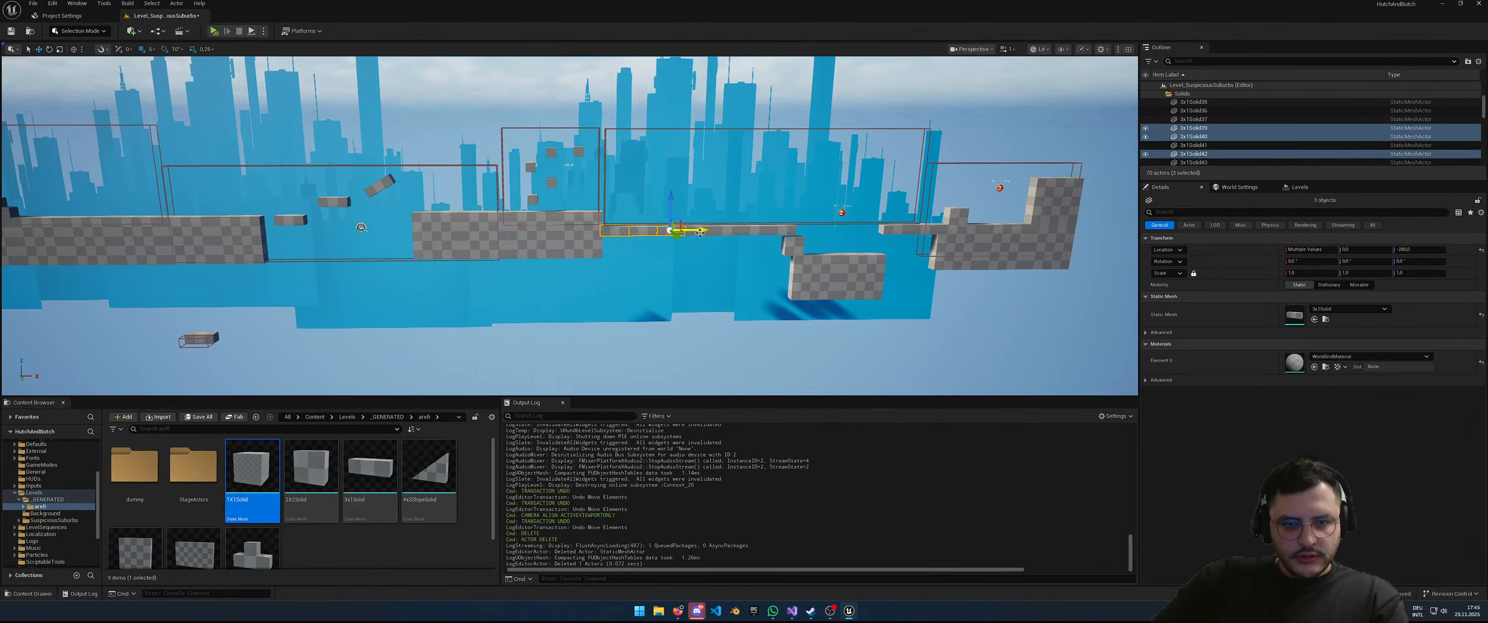
pyautogui.keyDown('shift'); pyautogui.click(730, 232); pyautogui.keyUp('shift')
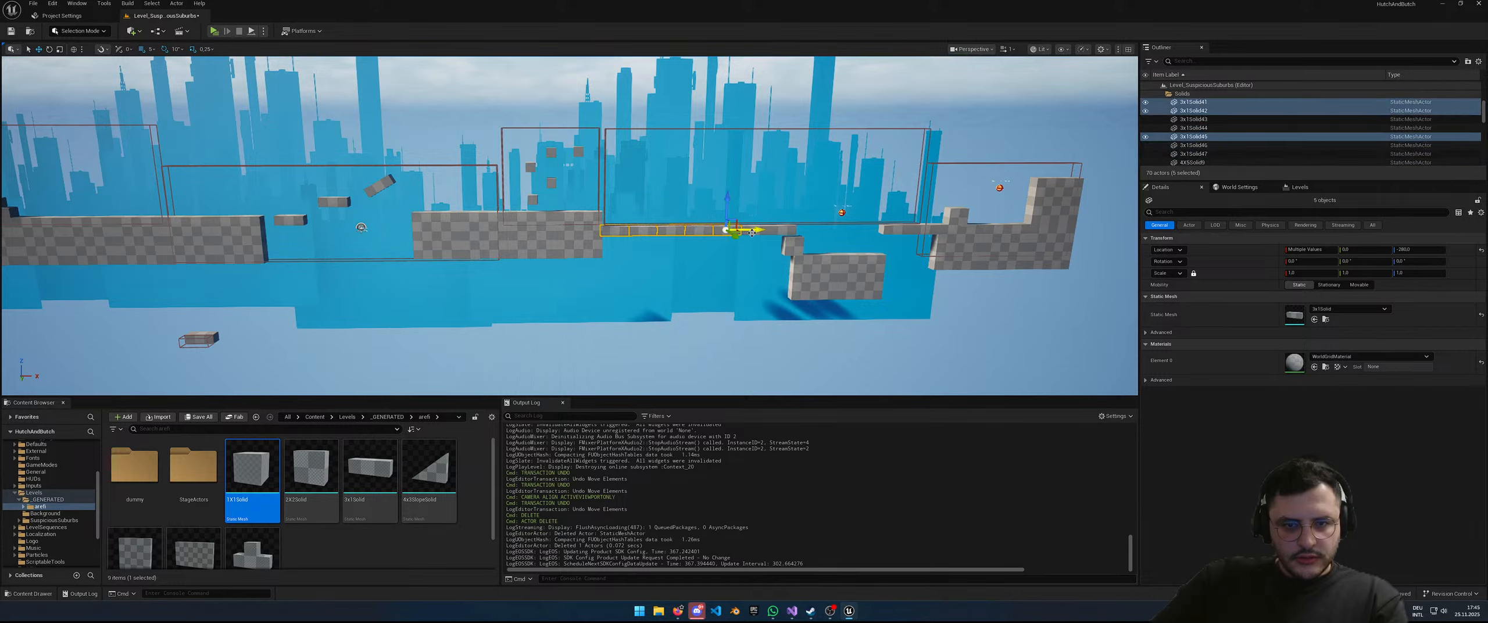
pyautogui.keyDown('shift'); pyautogui.click(755, 232); pyautogui.keyUp('shift')
pyautogui.keyDown('shift'); pyautogui.click(779, 232); pyautogui.keyUp('shift')
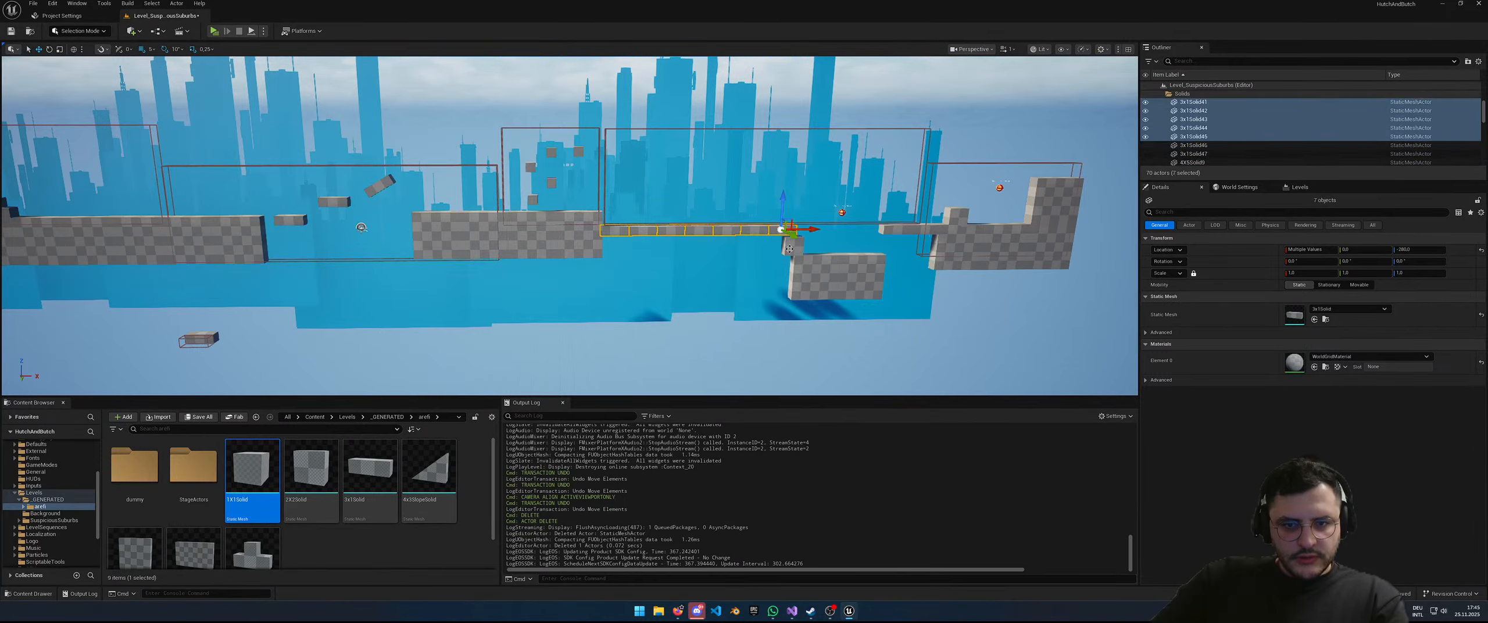
pyautogui.keyDown('shift'); pyautogui.click(789, 249); pyautogui.keyUp('shift')
pyautogui.keyDown('shift'); pyautogui.click(815, 278); pyautogui.keyUp('shift')
pyautogui.keyDown('shift'); pyautogui.click(867, 272); pyautogui.keyUp('shift')
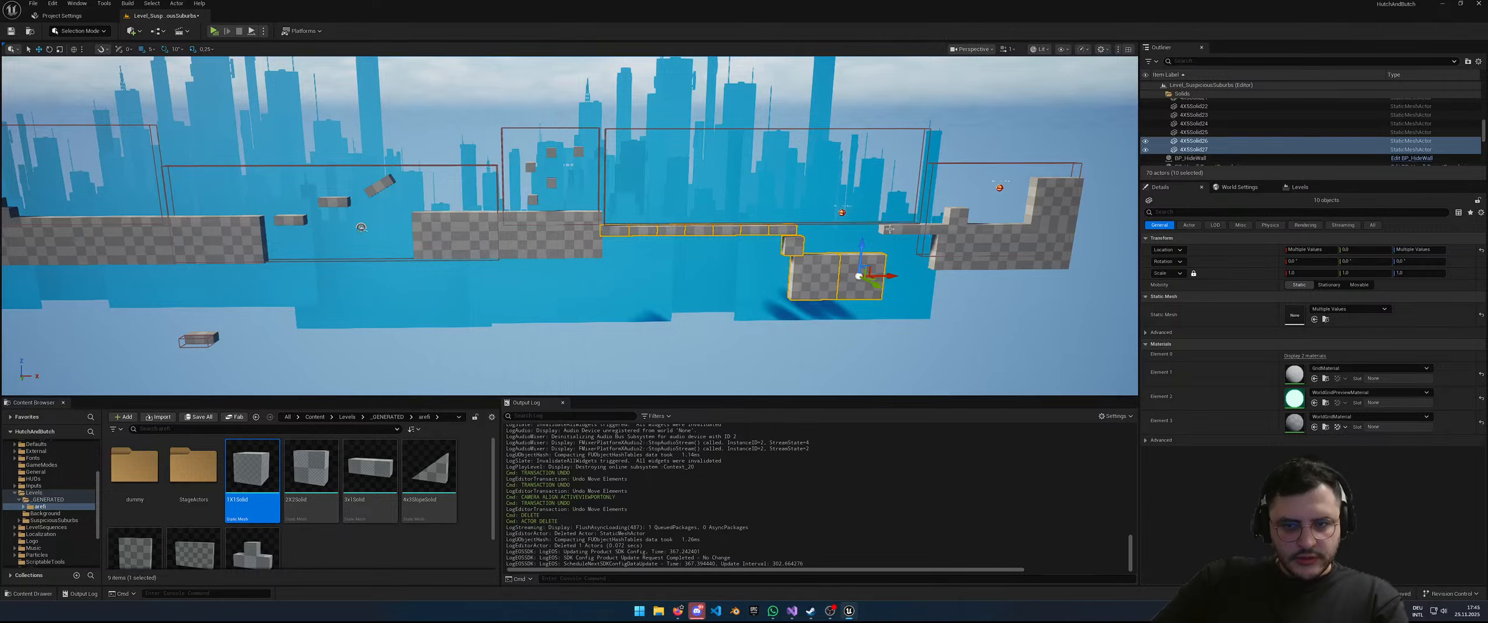
pyautogui.keyDown('shift'); pyautogui.click(890, 232); pyautogui.keyUp('shift')
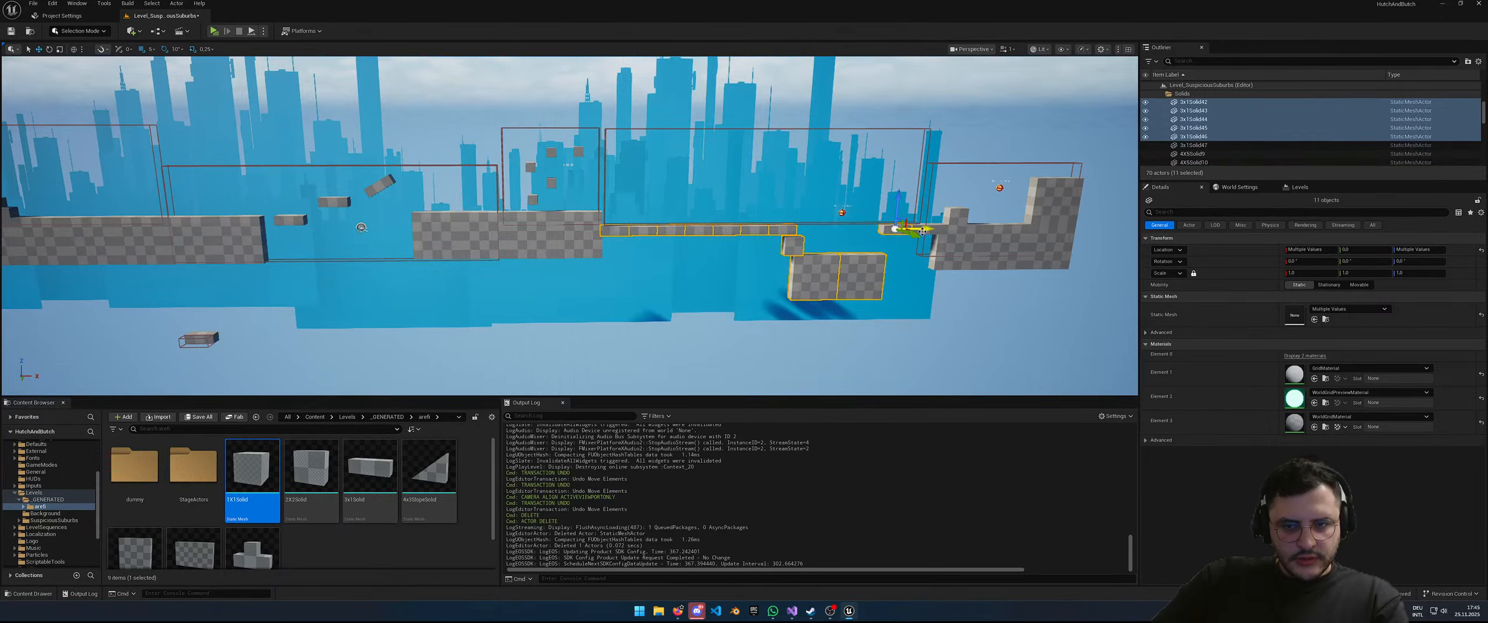
pyautogui.keyDown('shift'); pyautogui.click(922, 231); pyautogui.keyUp('shift')
# Step: Try to raise the selected walkway, lower platform and ledge blocks, and undo the move
pyautogui.moveTo(974, 252); pyautogui.dragTo(872, 249, button='right')
pyautogui.press('d')
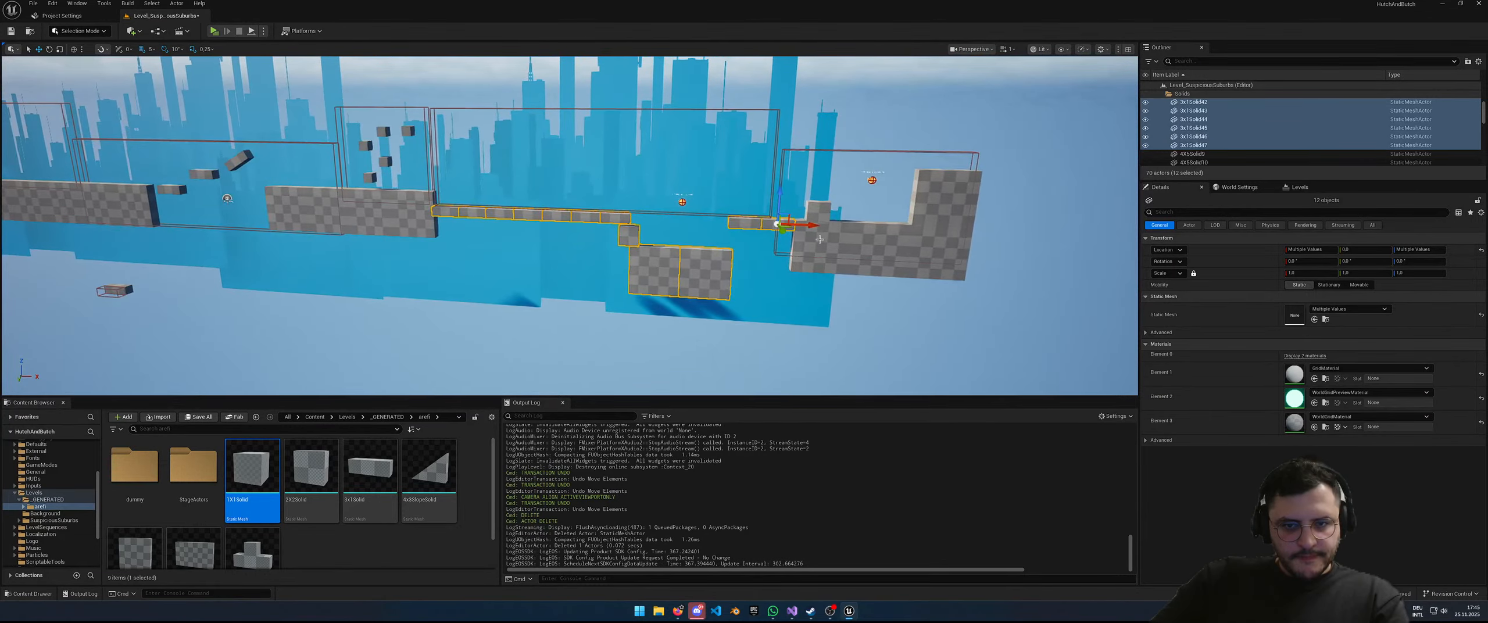
pyautogui.moveTo(781, 191); pyautogui.dragTo(780, 120)
pyautogui.hotkey('ctrl', 'z')
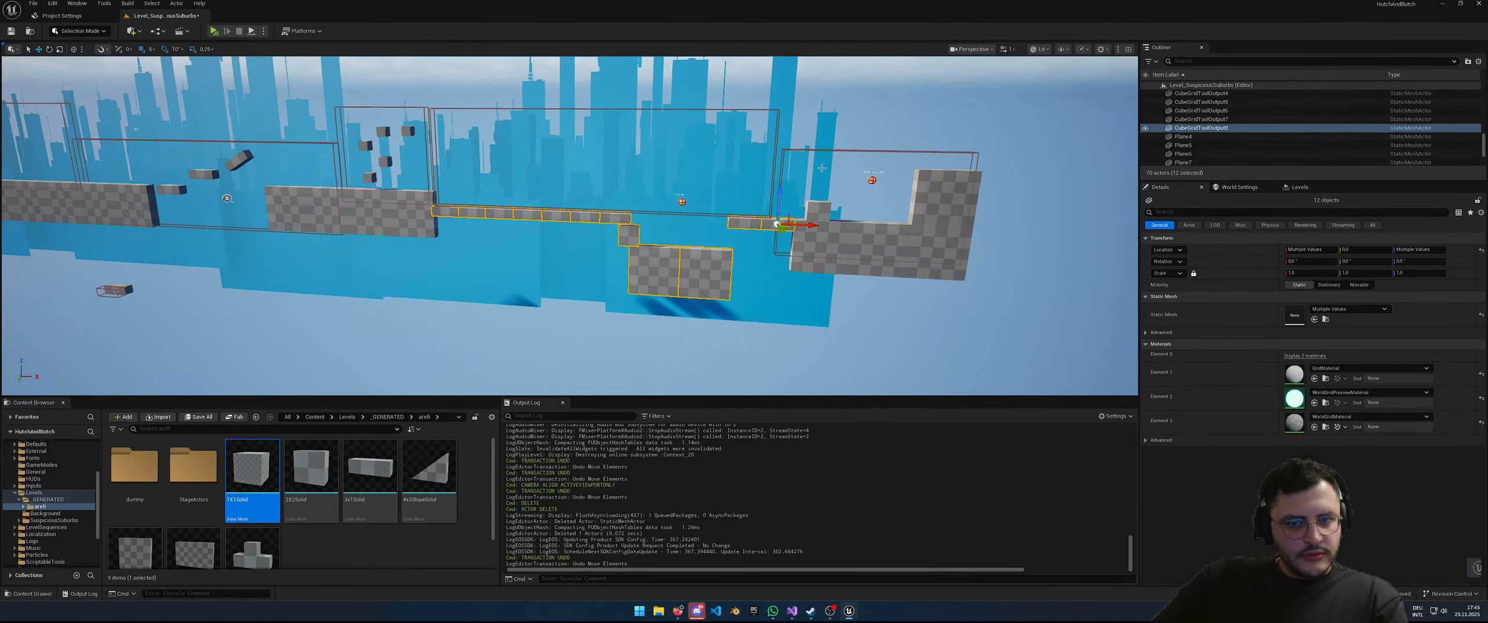
# Step: Add the end platform's blocks to the selection and raise the whole section until the walkway nears the top of its camera box
pyautogui.keyDown('ctrl'); pyautogui.click(815, 215); pyautogui.keyUp('ctrl')
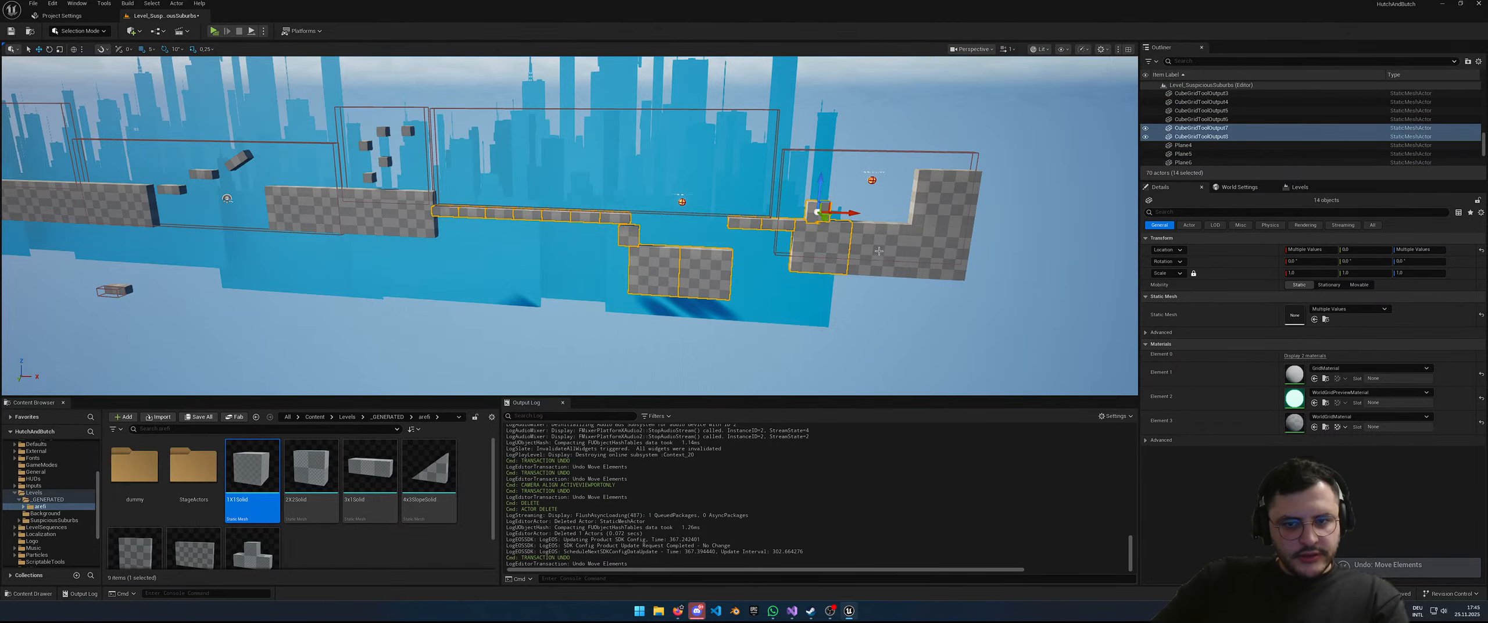
pyautogui.keyDown('ctrl'); pyautogui.click(881, 250); pyautogui.keyUp('ctrl')
pyautogui.keyDown('ctrl'); pyautogui.click(939, 250); pyautogui.keyUp('ctrl')
pyautogui.keyDown('ctrl'); pyautogui.click(928, 196); pyautogui.keyUp('ctrl')
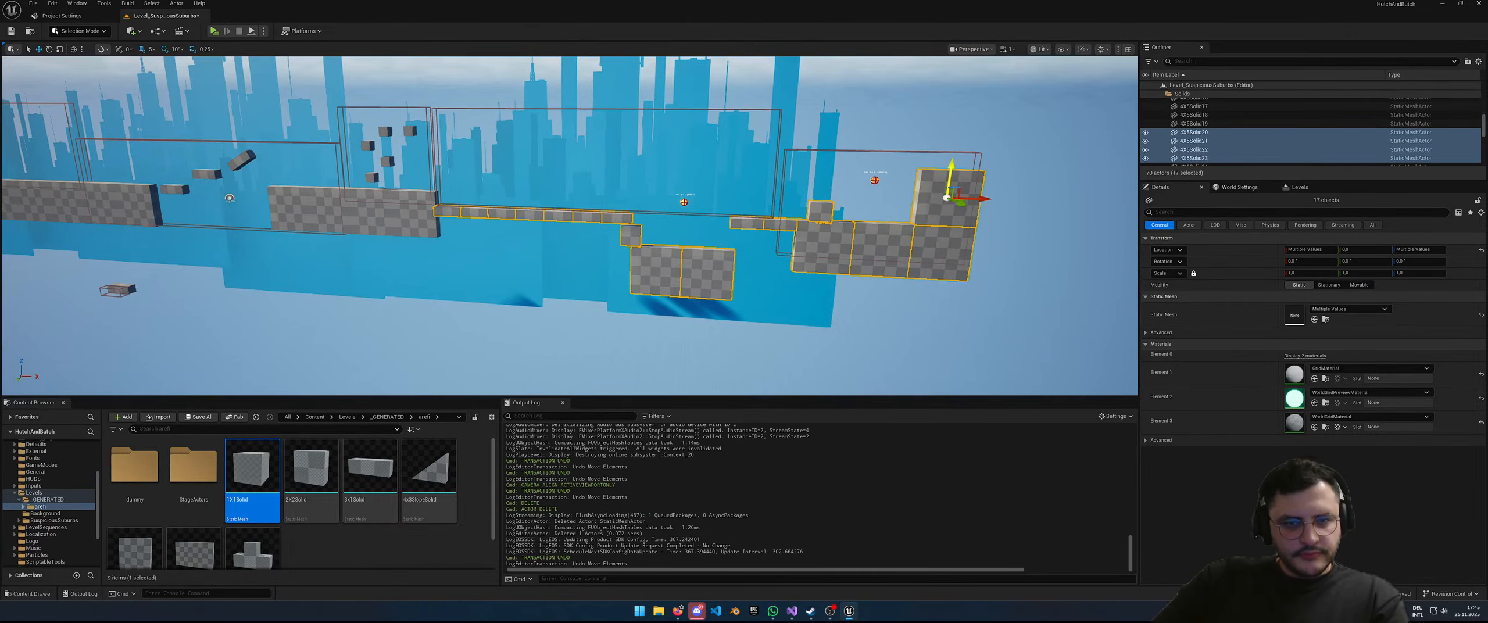
pyautogui.moveTo(939, 202); pyautogui.dragTo(935, 72)
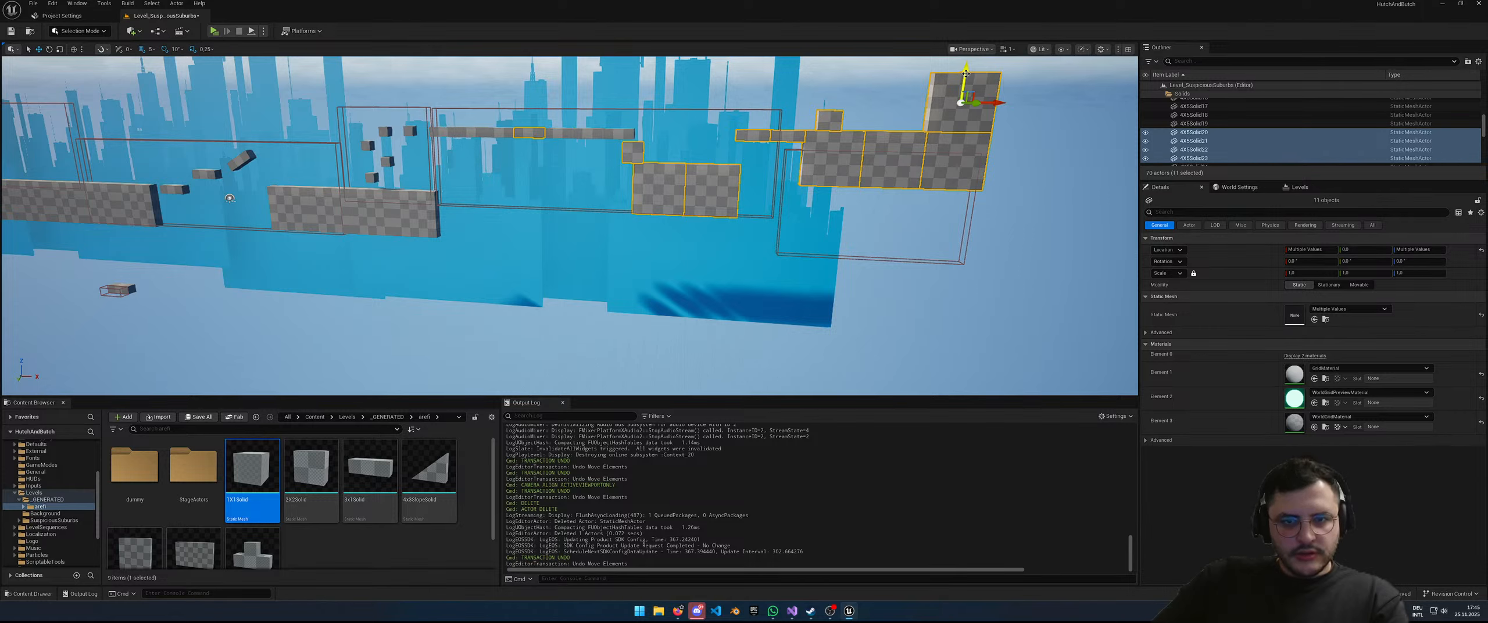
# Step: Exclude the walkway from the selection and lower the step block, lower platform, ledge and end platform partway back down
pyautogui.keyDown('ctrl'); pyautogui.click(529, 133); pyautogui.keyUp('ctrl')
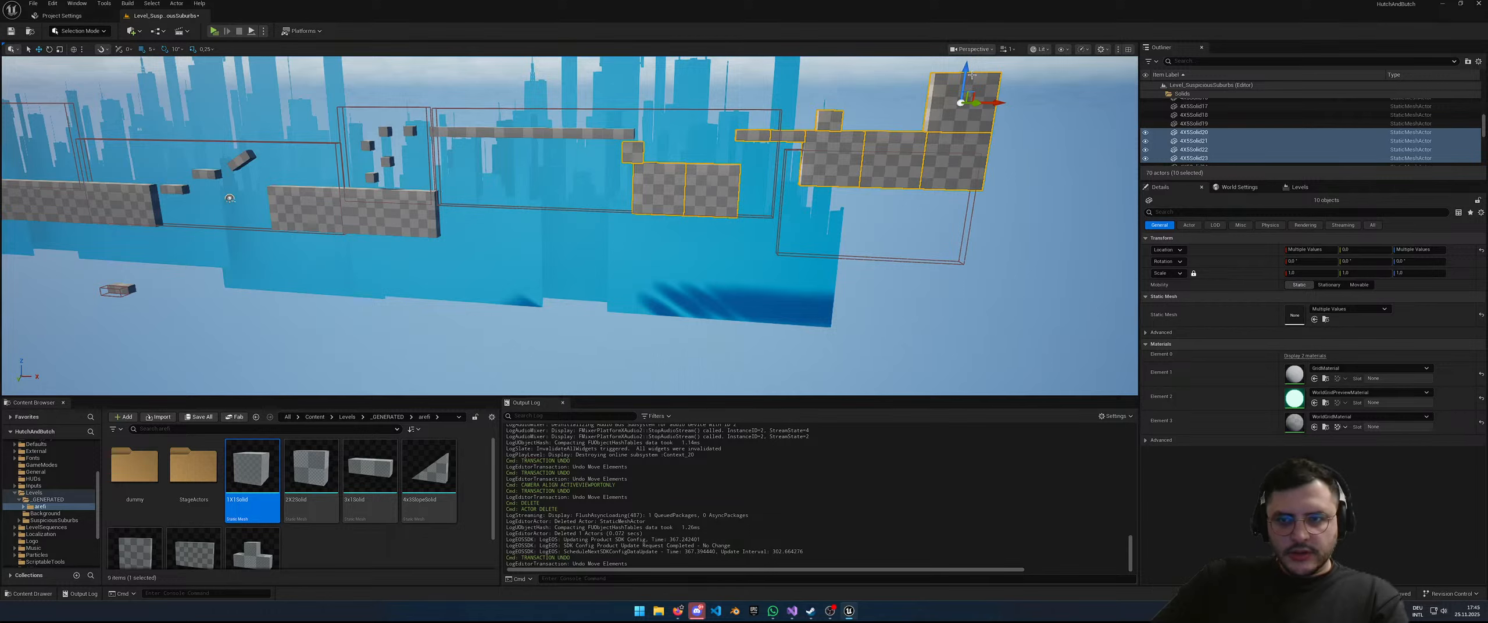
pyautogui.moveTo(965, 73); pyautogui.dragTo(955, 119)
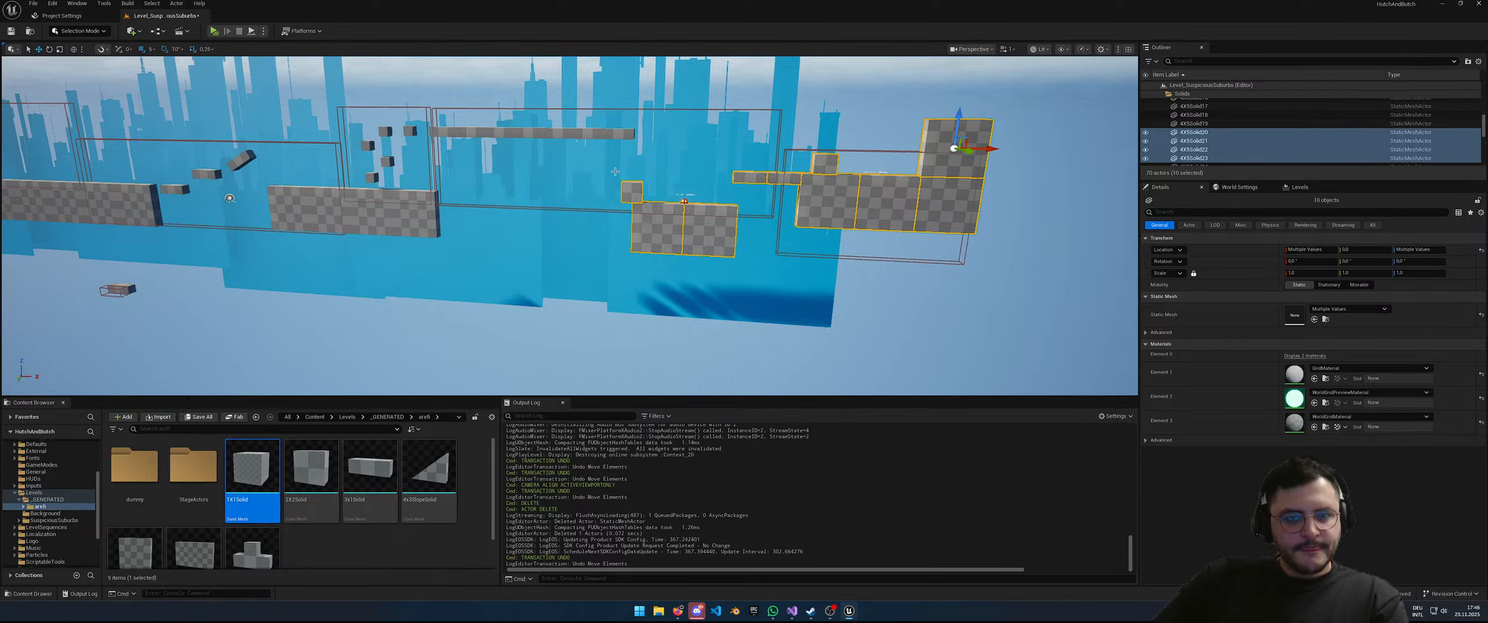
pyautogui.click(633, 192)
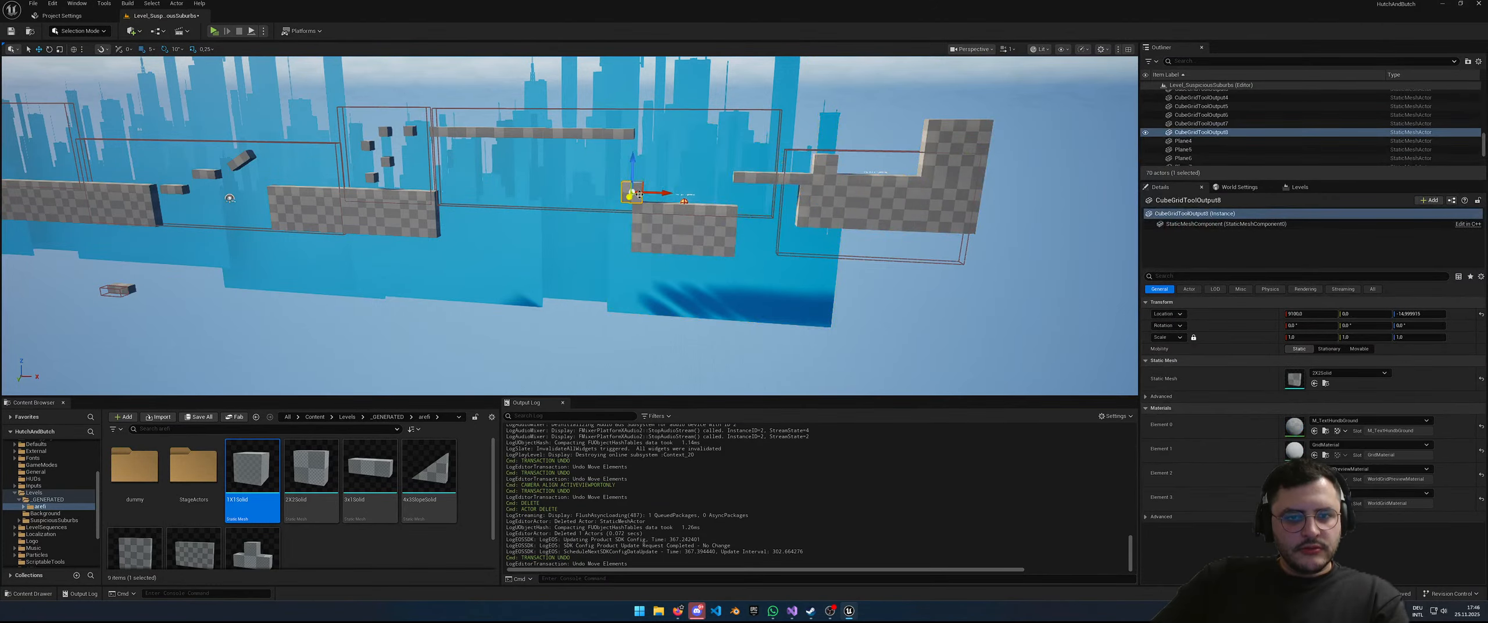
# Step: Duplicate the walkway's last block, place the copy beyond the walkway's end, and rotate it 90° to stand upright
pyautogui.click(623, 134)
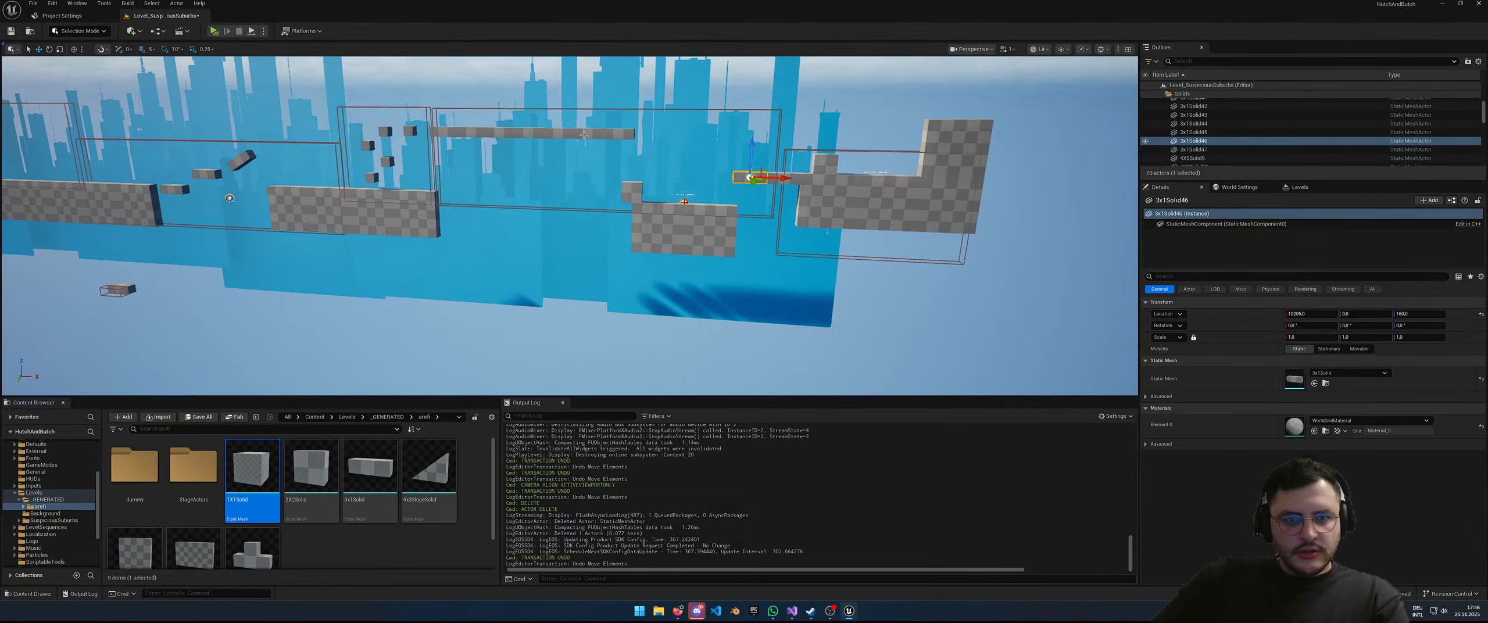
pyautogui.hotkey('ctrl', 'c')
pyautogui.hotkey('ctrl', 'v')
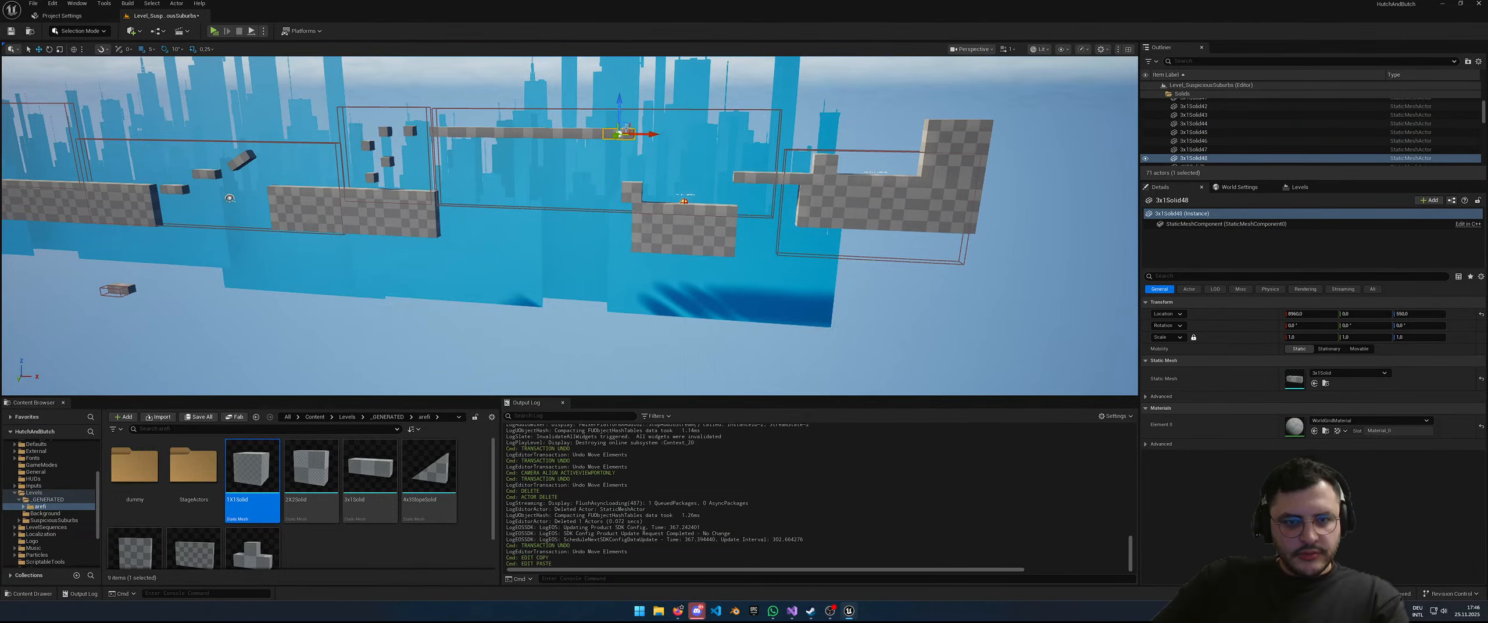
pyautogui.moveTo(593, 124)
pyautogui.mouseDown(button='right')
pyautogui.moveTo(686, 124)
pyautogui.moveTo(593, 124)
pyautogui.mouseUp(button='right')
pyautogui.moveTo(568, 134); pyautogui.dragTo(610, 133)
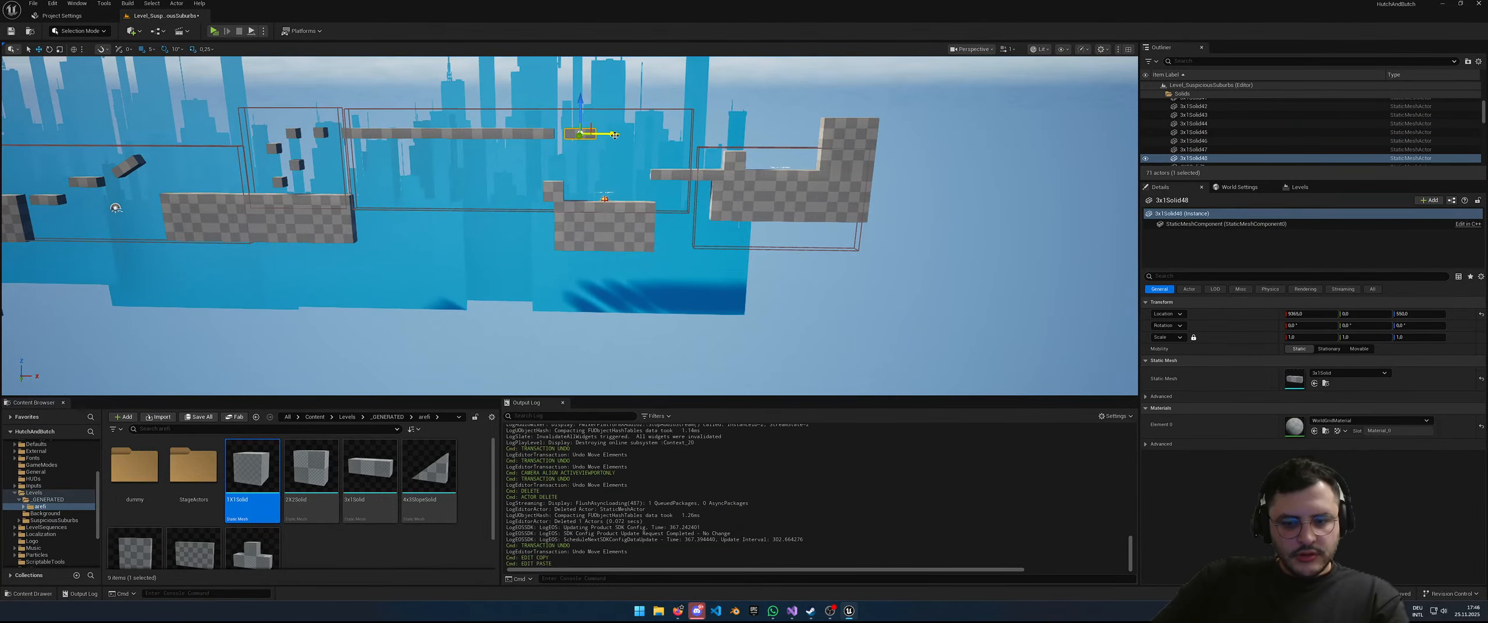
pyautogui.press('e')
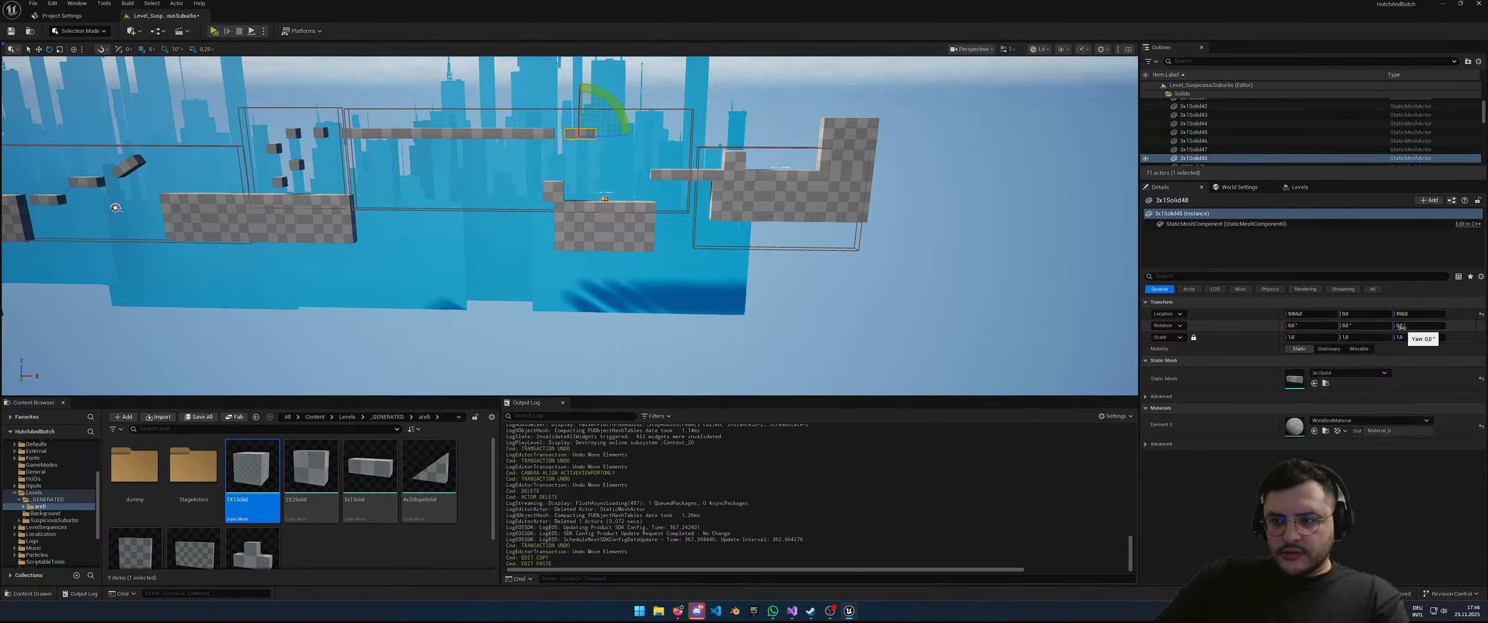
pyautogui.write('90')
pyautogui.press('Return')
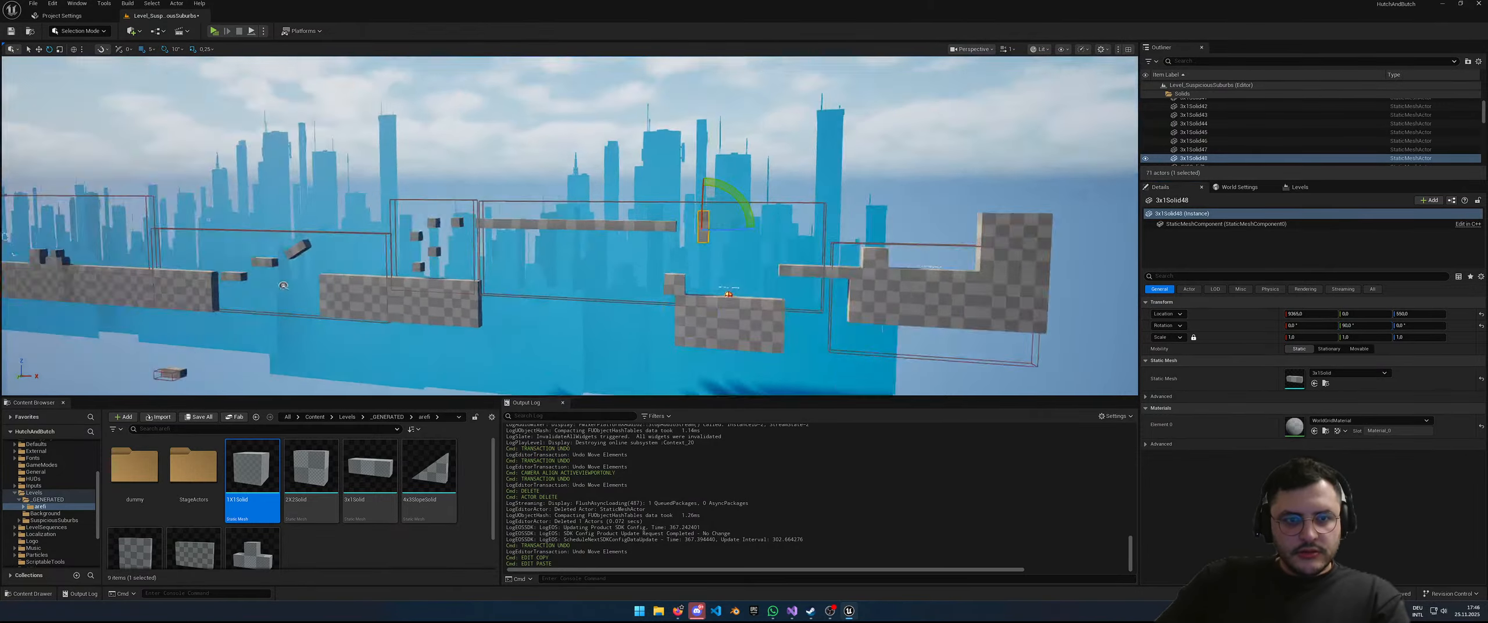
# Step: Move the upright block closer to the walkway's end and raise it so its lower end sits at walkway level
pyautogui.moveTo(570, 226); pyautogui.dragTo(561, 280, button='right')
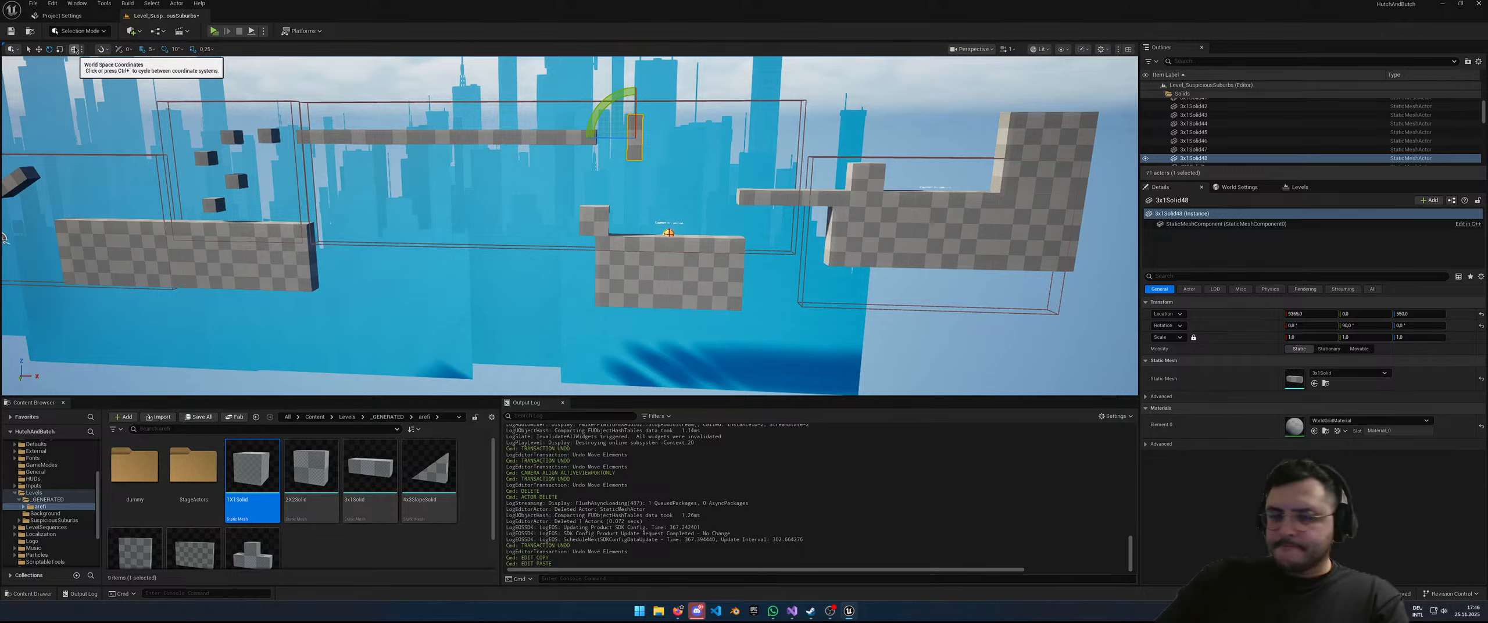
pyautogui.press('q')
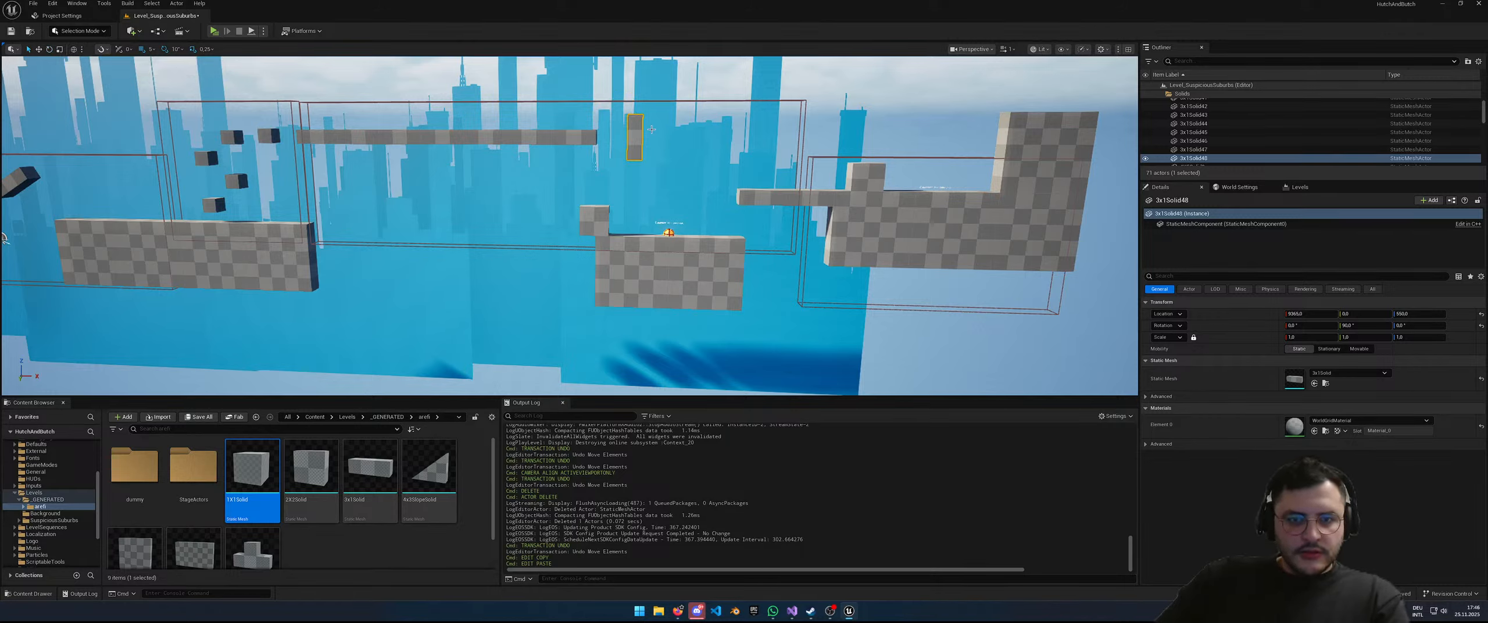
pyautogui.moveTo(638, 138); pyautogui.dragTo(636, 119)
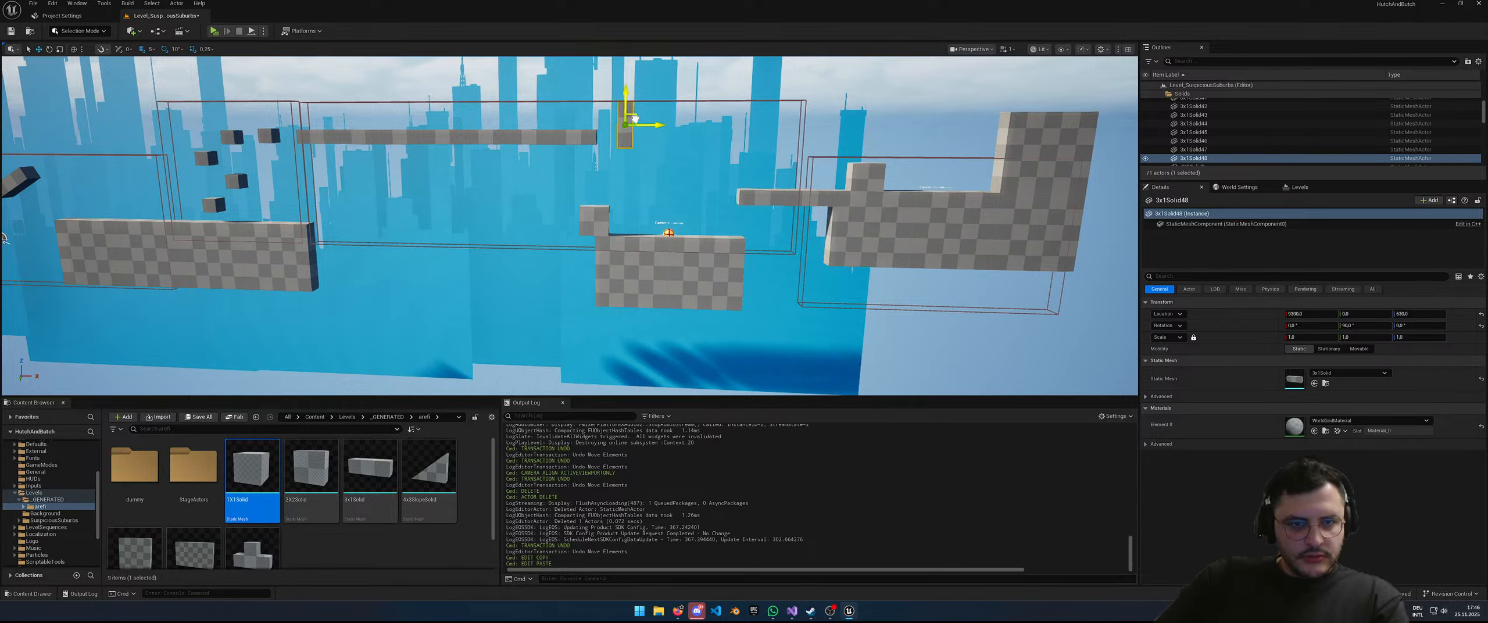
# Step: Stack two copies of the upright block above it to form a tall column past the walkway's end
pyautogui.moveTo(634, 118); pyautogui.dragTo(629, 67)
pyautogui.hotkey('ctrl', 'c')
pyautogui.hotkey('ctrl', 'v')
pyautogui.scroll(-2, 636, 111)
pyautogui.hotkey('ctrl', 'c')
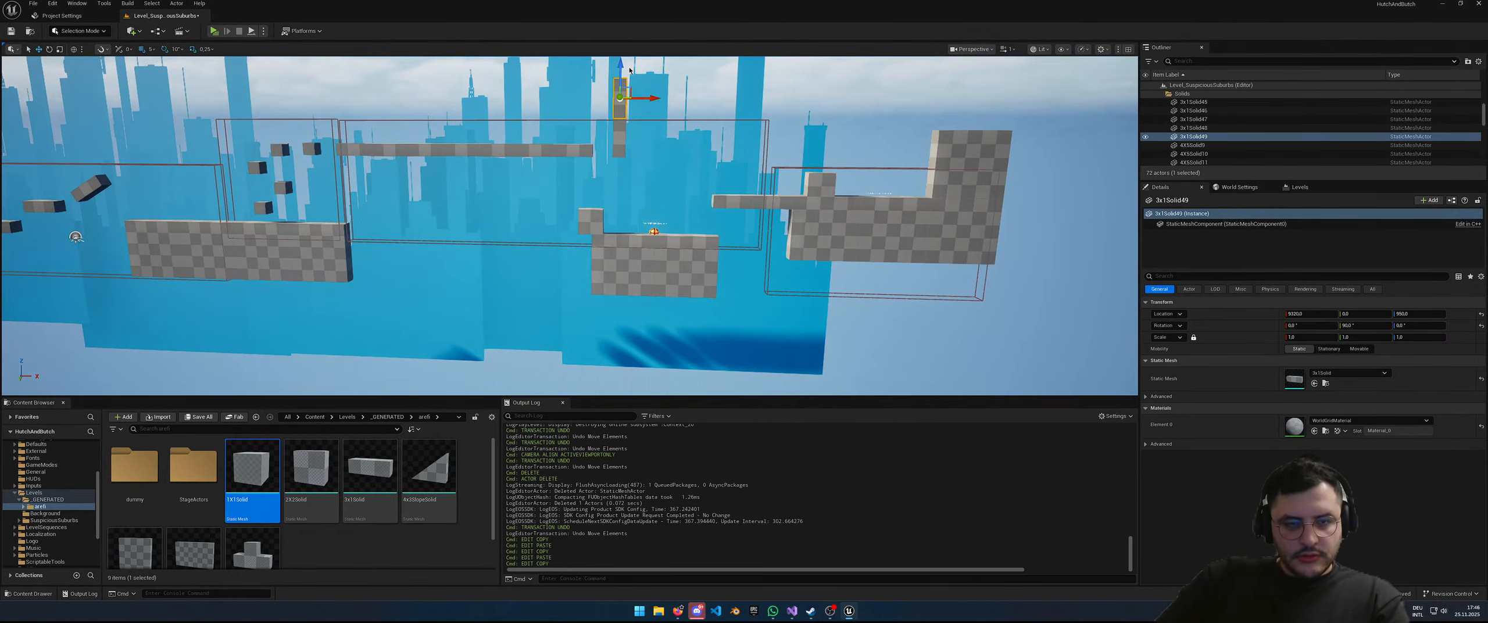
pyautogui.hotkey('ctrl', 'v')
pyautogui.scroll(-1, 622, 91)
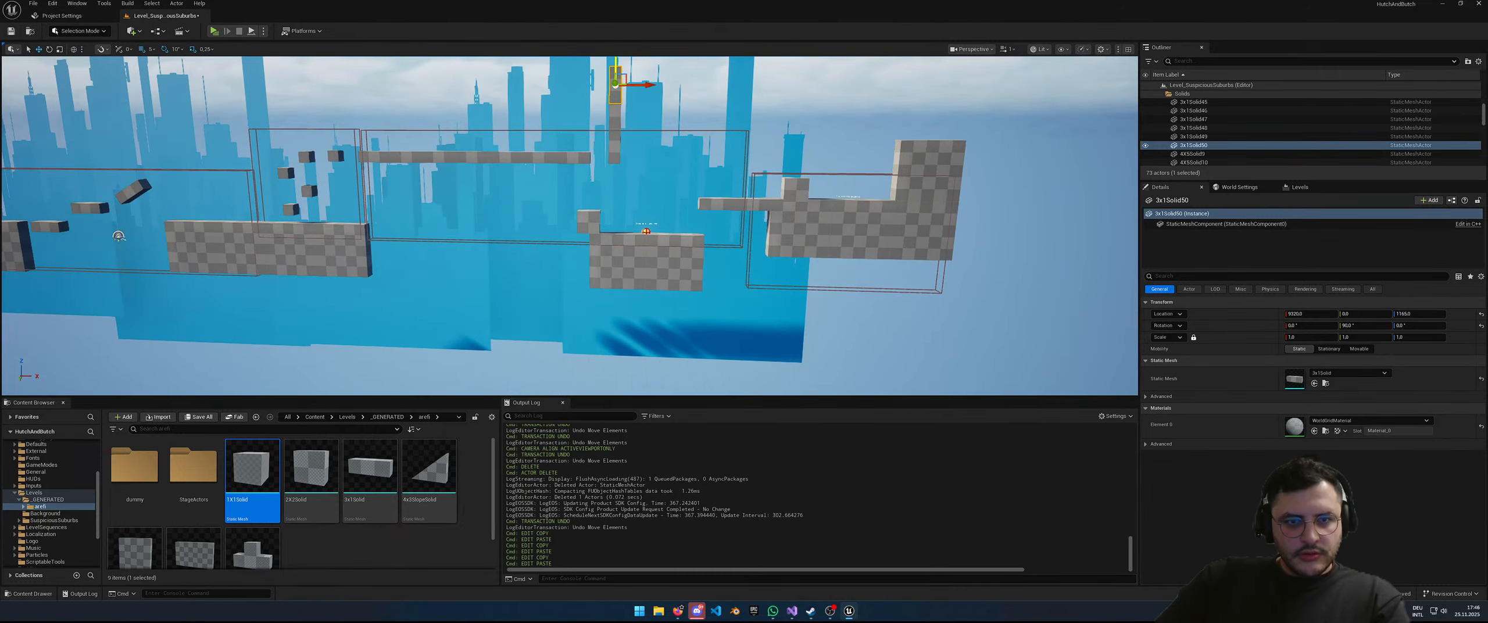
pyautogui.scroll(-4, 590, 101)
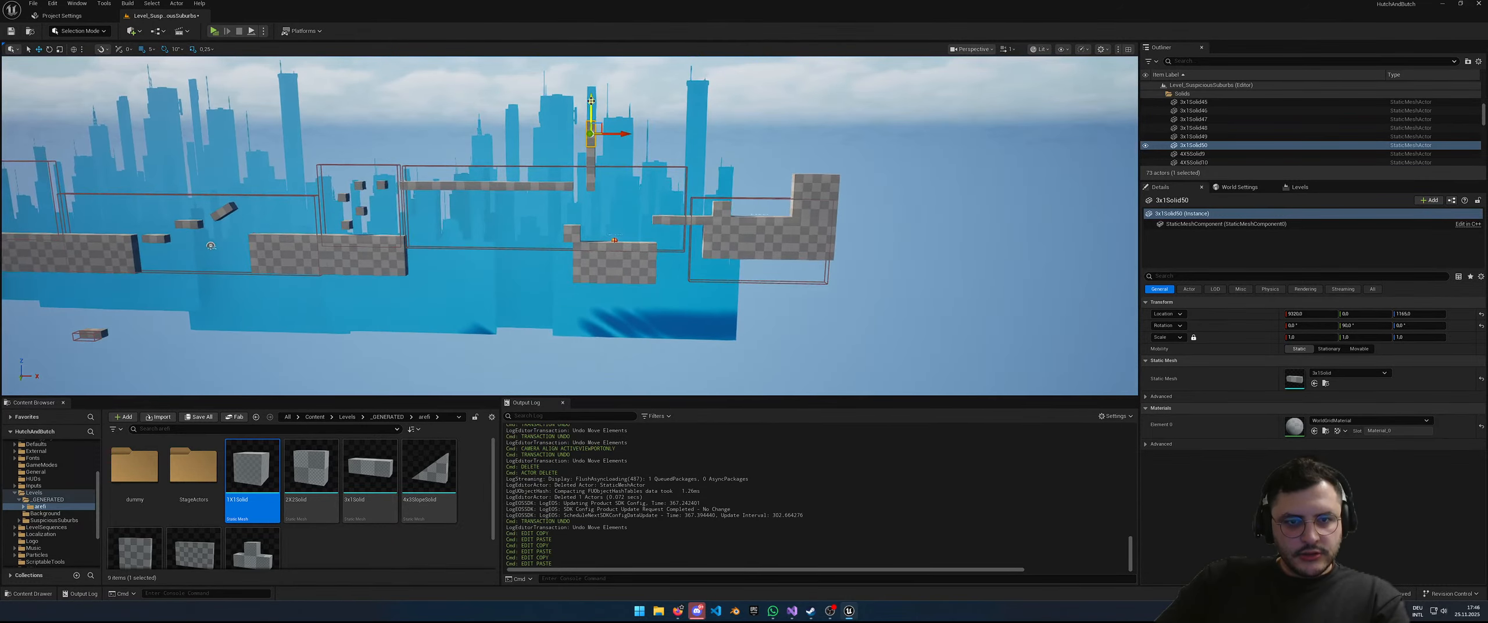
pyautogui.moveTo(591, 100); pyautogui.dragTo(590, 98)
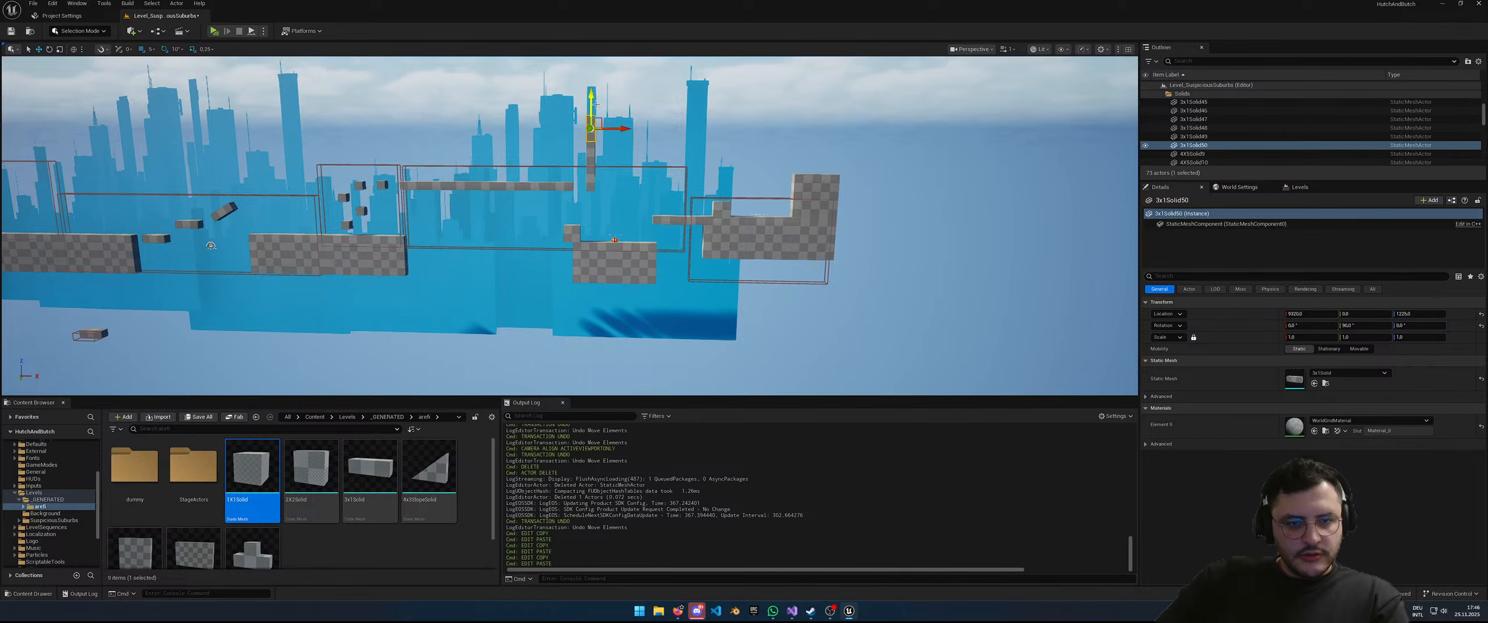
# Step: Duplicate the column's lowest block and move the copy down to extend the column below the walkway
pyautogui.scroll(3, 596, 103)
pyautogui.click(574, 177)
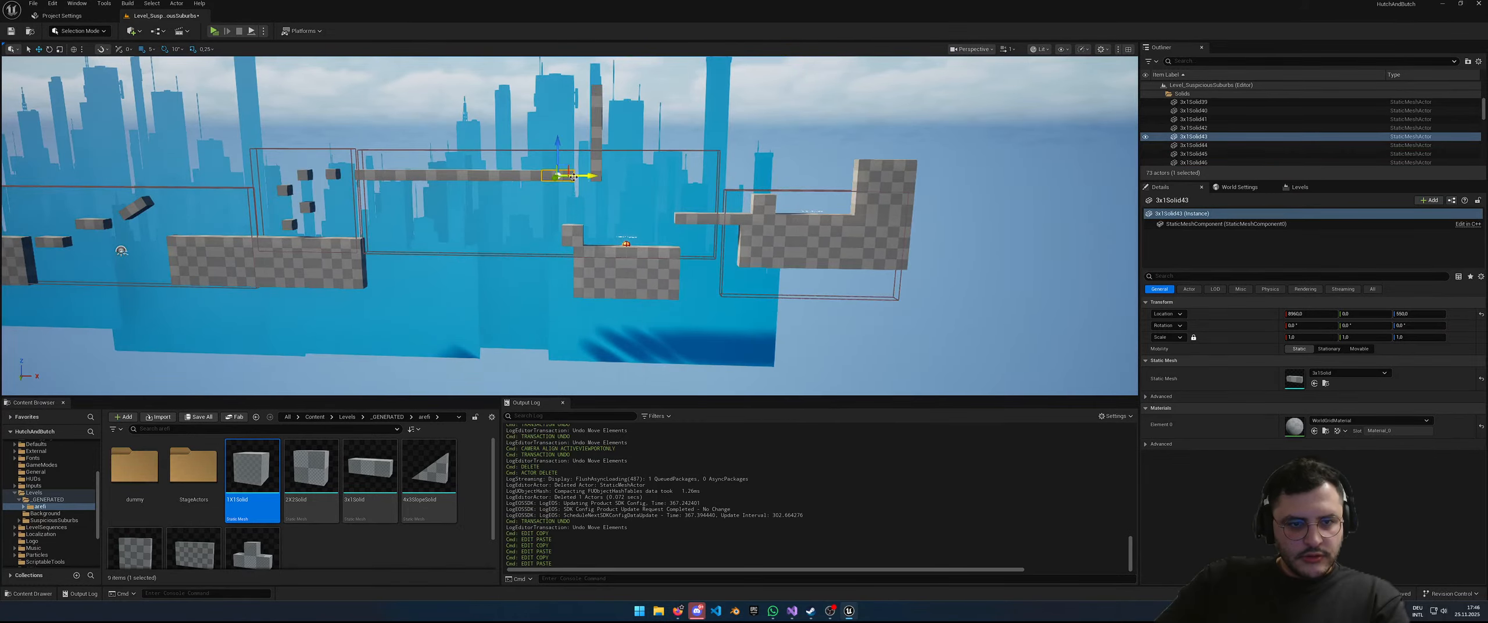
pyautogui.click(600, 170)
pyautogui.hotkey('ctrl', 'c')
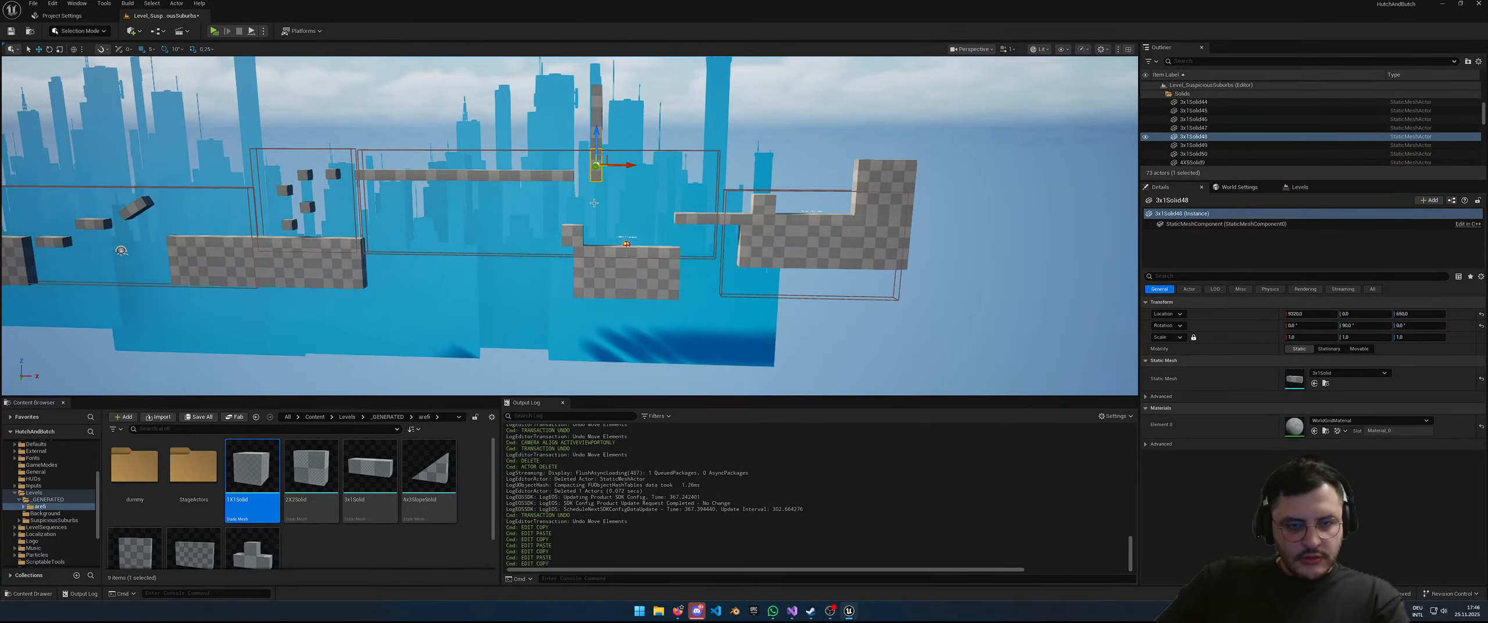
pyautogui.hotkey('ctrl', 'v')
pyautogui.moveTo(597, 127); pyautogui.dragTo(602, 157)
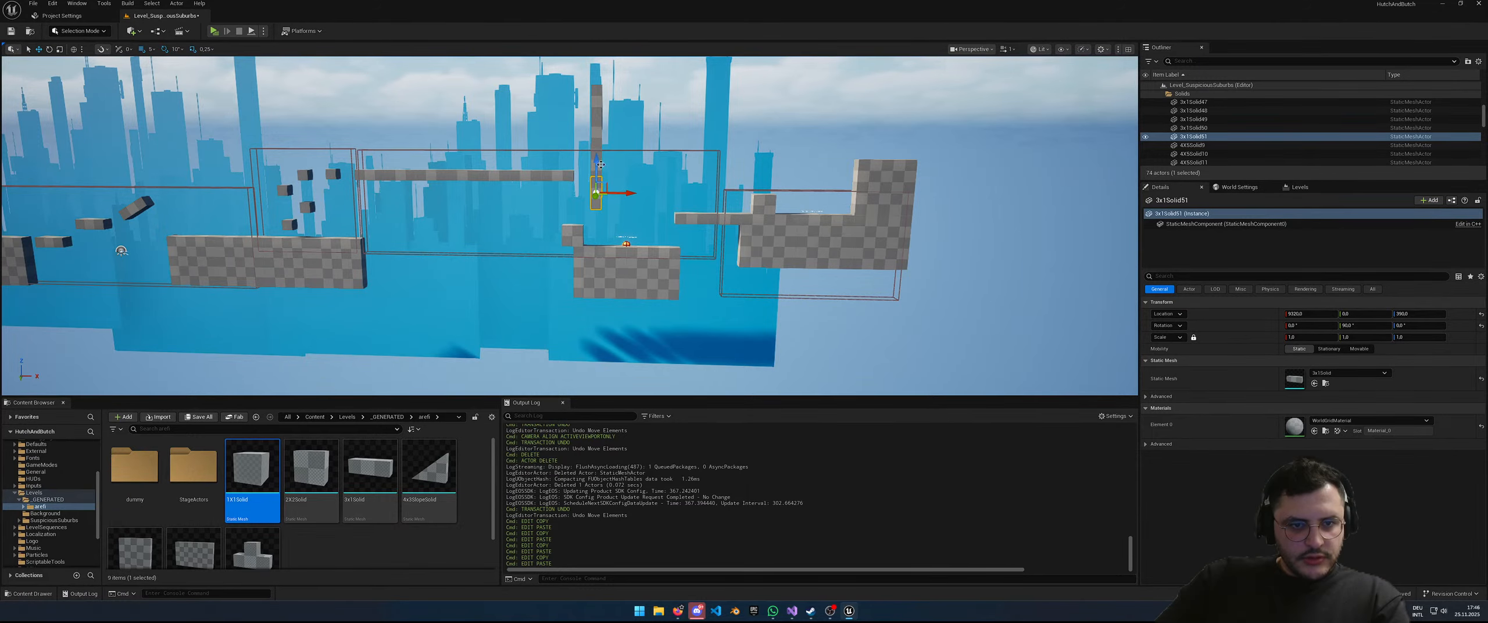
# Step: Duplicate the column's lowest block again and move the copy directly beneath it to extend the column toward the platform
pyautogui.press('w')
pyautogui.moveTo(601, 165); pyautogui.dragTo(591, 179, button='right')
pyautogui.rightClick(601, 235)
pyautogui.write('f')
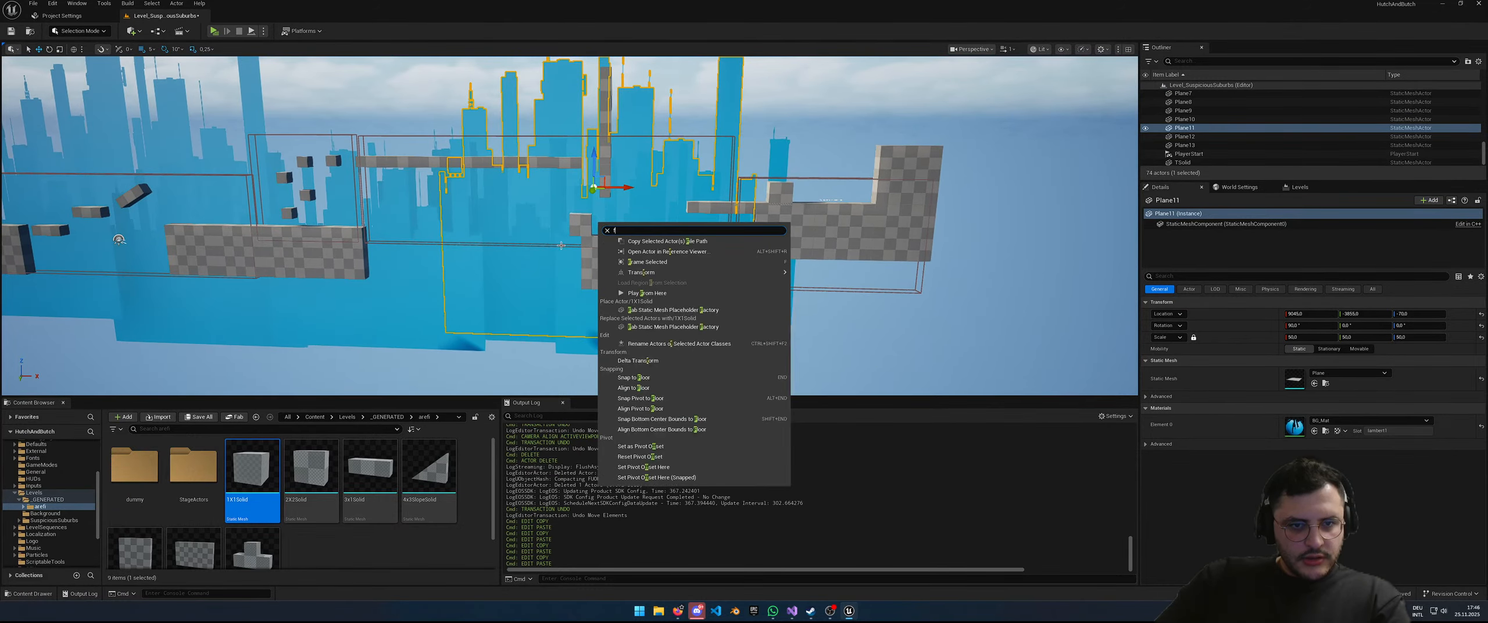
pyautogui.click(605, 204)
pyautogui.click(606, 180)
pyautogui.press('f')
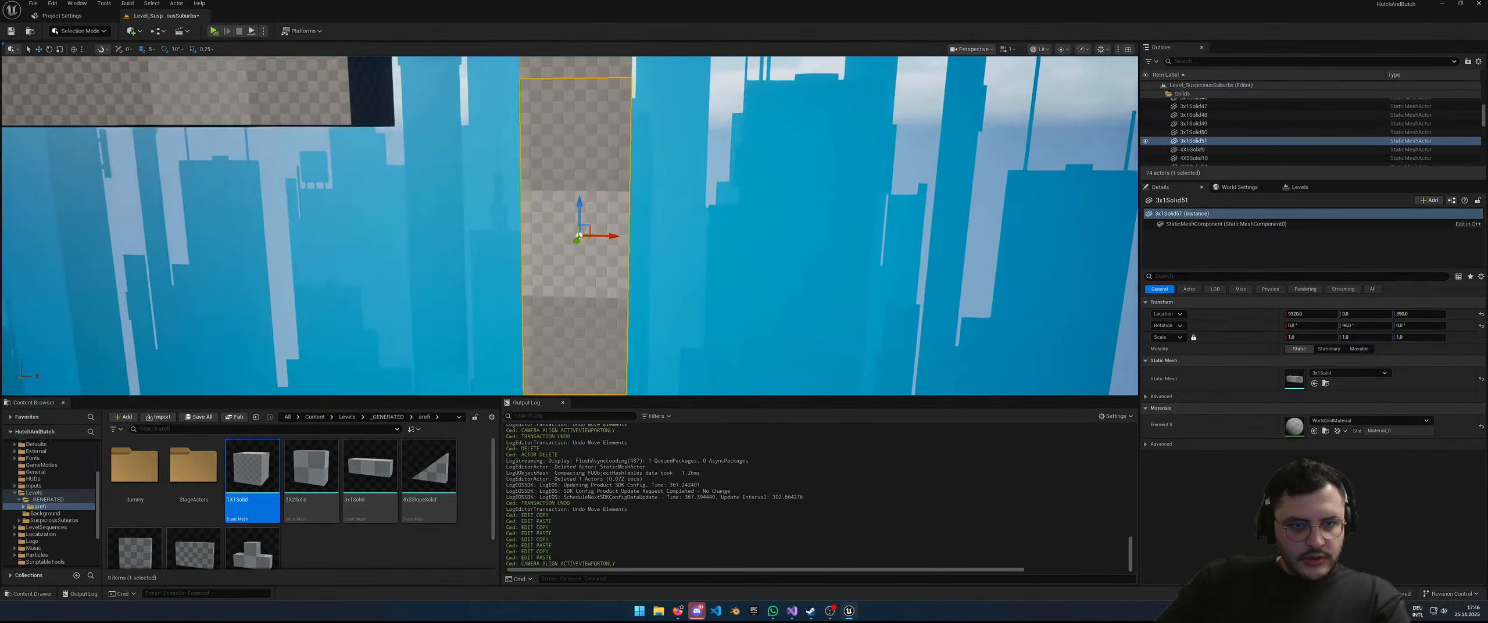
pyautogui.press('s')
pyautogui.moveTo(606, 180); pyautogui.dragTo(606, 180, button='right')
pyautogui.press('a')
pyautogui.hotkey('ctrl', 'c')
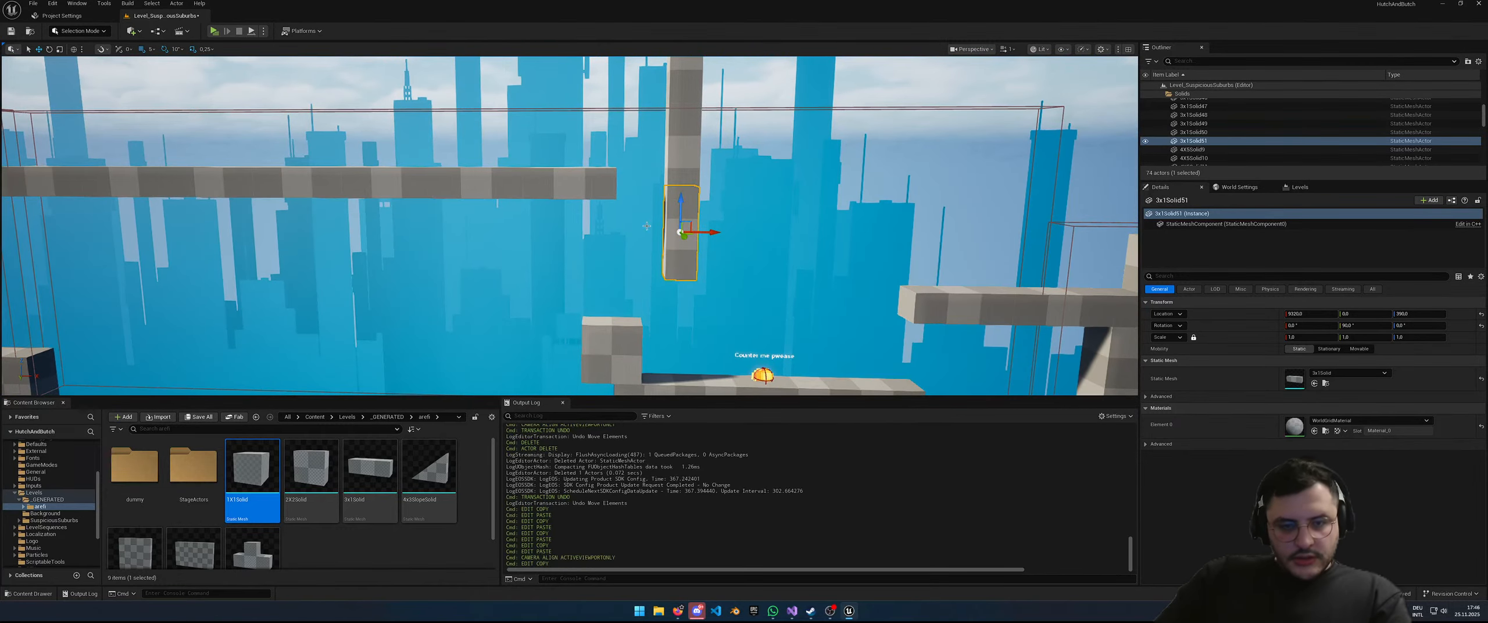
pyautogui.hotkey('ctrl', 'v')
pyautogui.moveTo(680, 201); pyautogui.dragTo(669, 288)
pyautogui.press('s')
pyautogui.moveTo(646, 308); pyautogui.dragTo(599, 252, button='right')
# Step: Duplicate all seven walkway blocks and move the copies down and toward the column, forming a second walkway that meets it
pyautogui.click(599, 253)
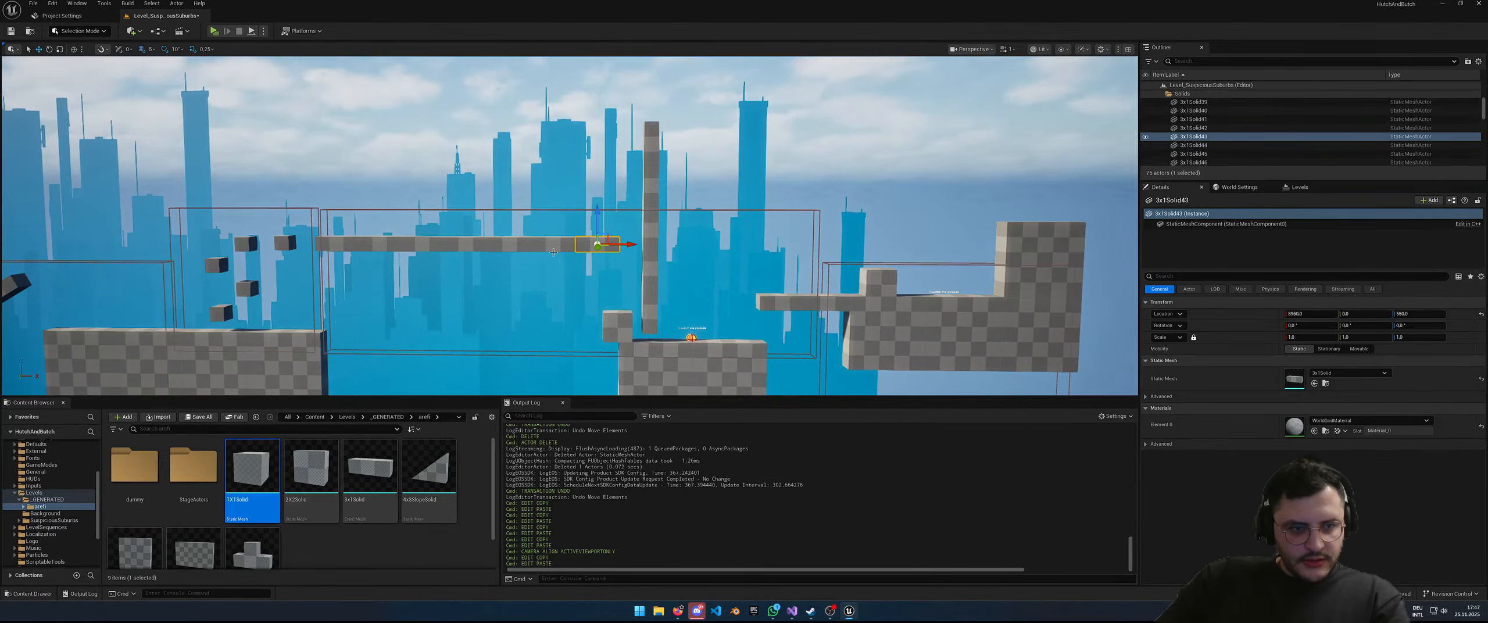
pyautogui.keyDown('ctrl'); pyautogui.click(555, 247); pyautogui.keyUp('ctrl')
pyautogui.keyDown('ctrl'); pyautogui.click(512, 248); pyautogui.keyUp('ctrl')
pyautogui.keyDown('ctrl'); pyautogui.click(462, 248); pyautogui.keyUp('ctrl')
pyautogui.keyDown('ctrl'); pyautogui.click(433, 247); pyautogui.keyUp('ctrl')
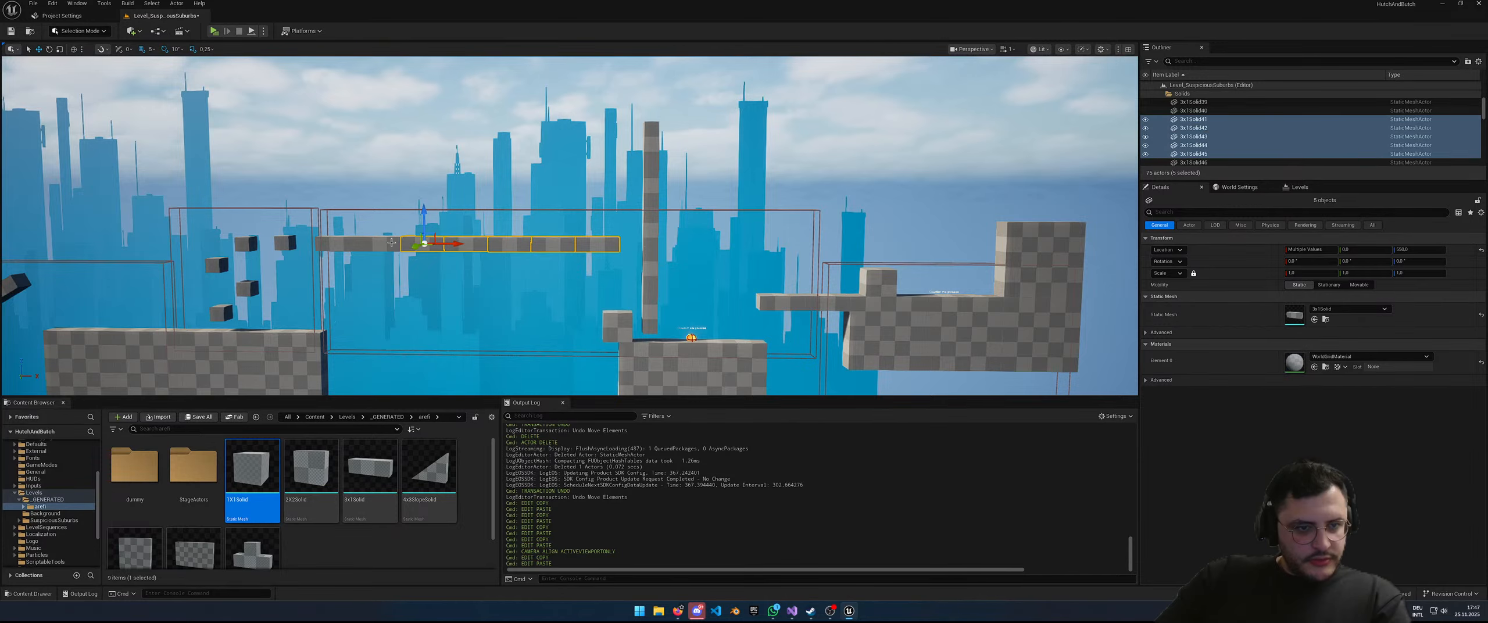
pyautogui.keyDown('ctrl'); pyautogui.click(381, 247); pyautogui.keyUp('ctrl')
pyautogui.keyDown('ctrl'); pyautogui.click(339, 246); pyautogui.keyUp('ctrl')
pyautogui.hotkey('ctrl', 'v')
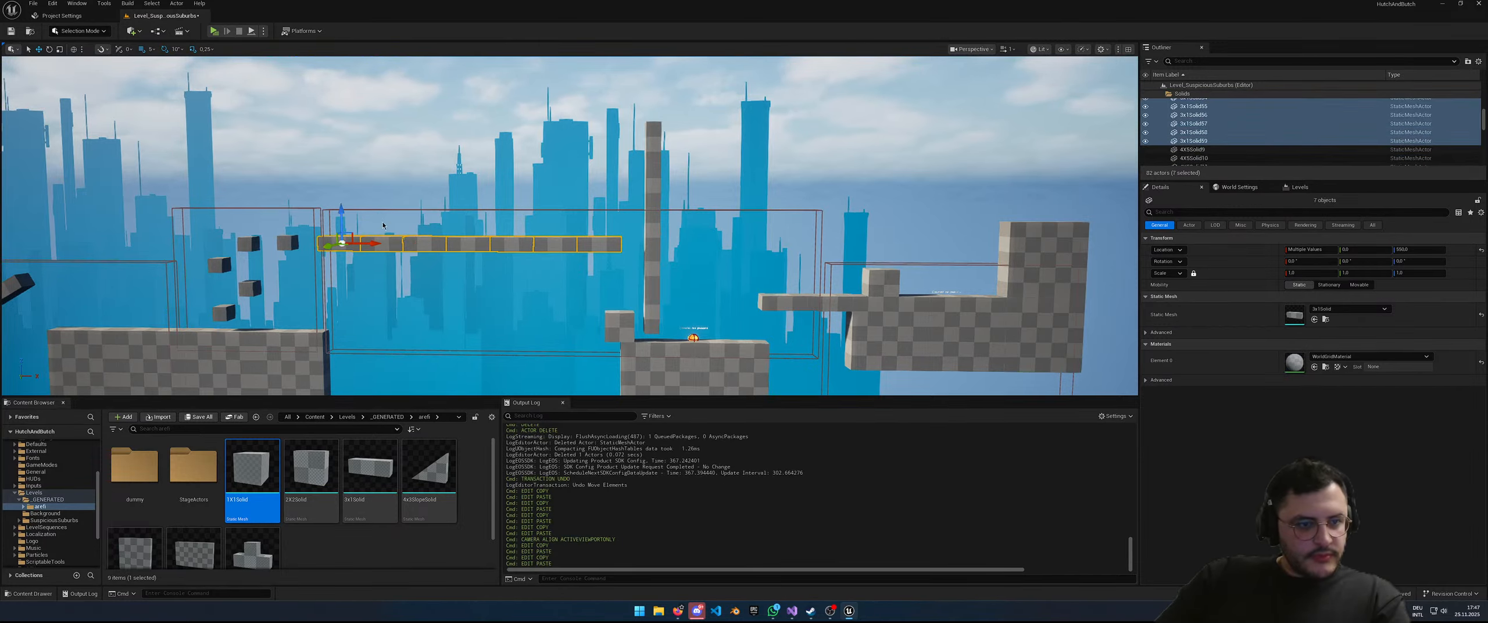
pyautogui.moveTo(344, 222); pyautogui.dragTo(396, 279)
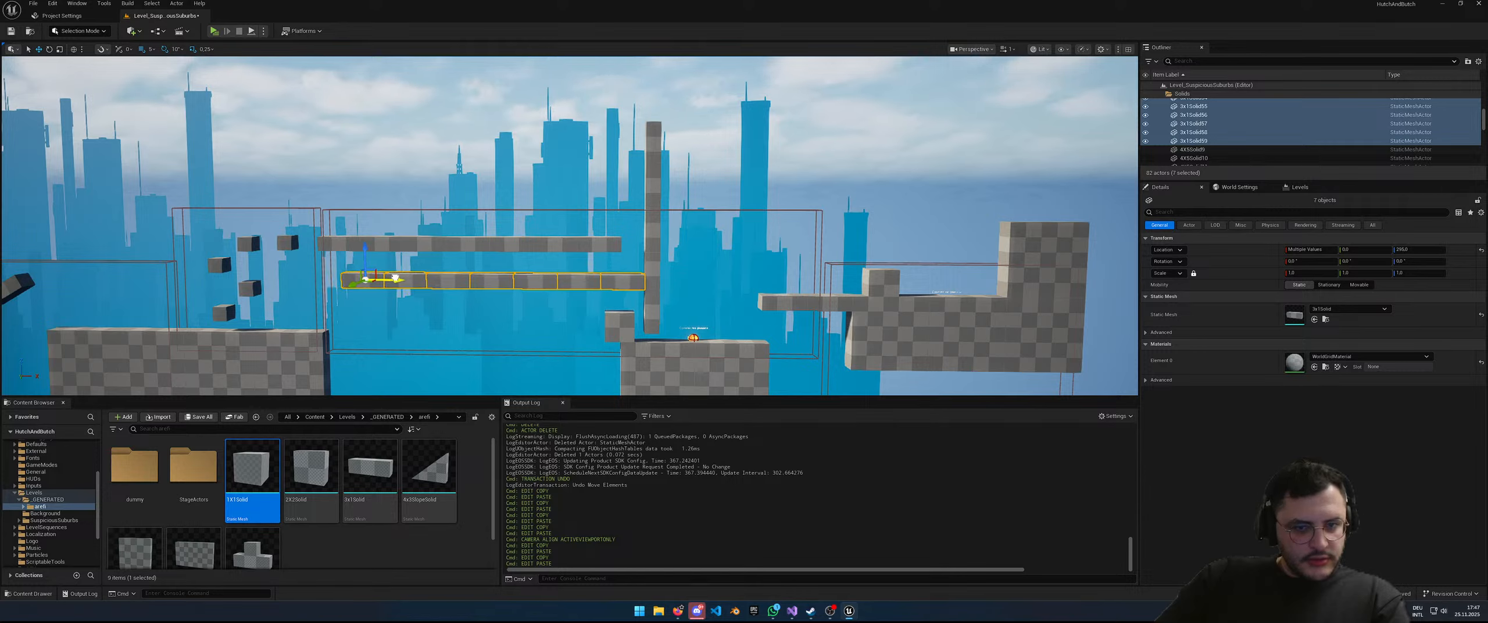
# Step: Duplicate the column's lowest block and stand the copy on the preceding platform's edge, near the start of the walkways
pyautogui.press('d')
pyautogui.moveTo(462, 299); pyautogui.dragTo(486, 308, button='right')
pyautogui.press('w')
pyautogui.press('s')
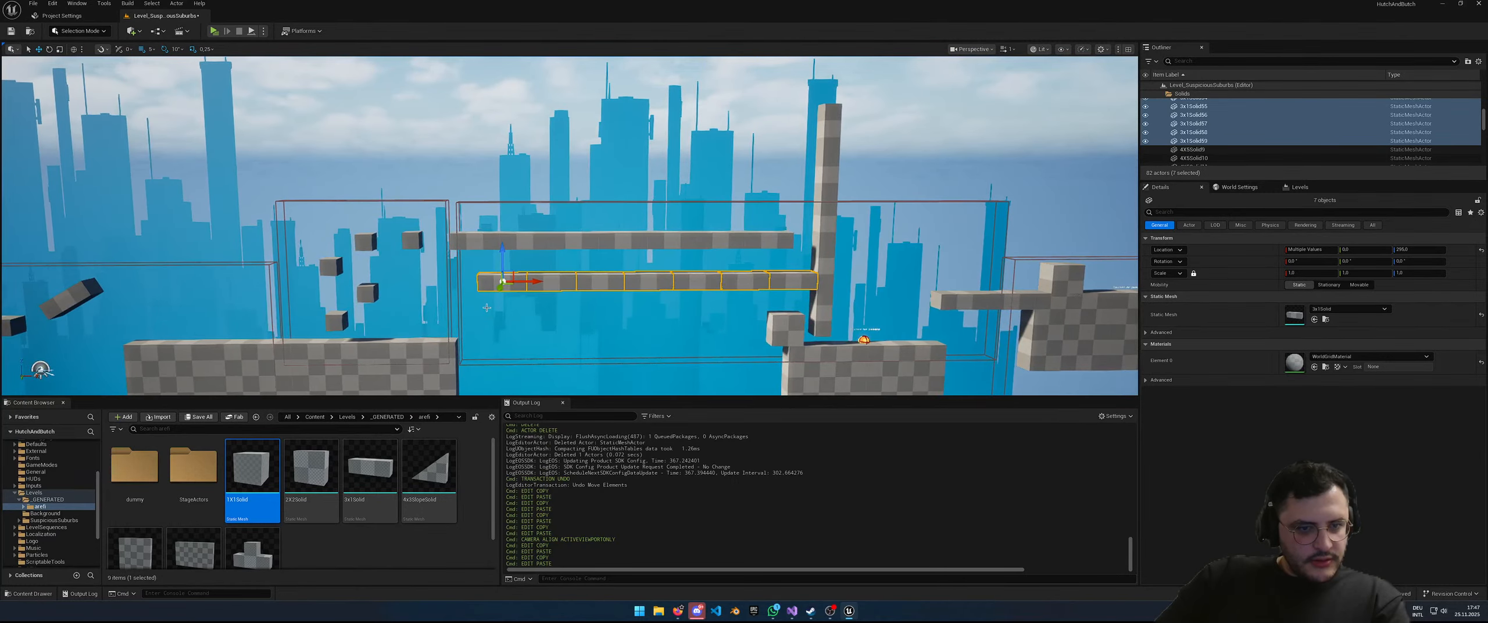
pyautogui.click(818, 302)
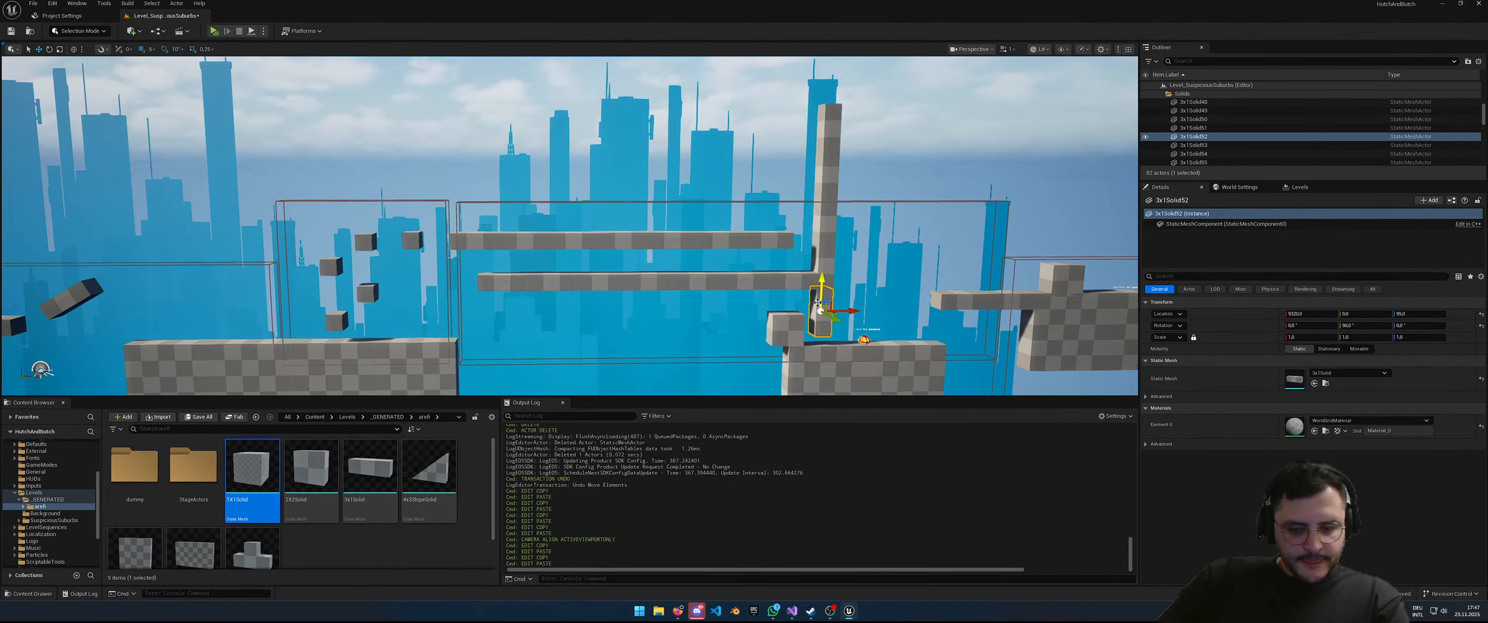
pyautogui.hotkey('ctrl', 'v')
pyautogui.moveTo(849, 309); pyautogui.dragTo(480, 313)
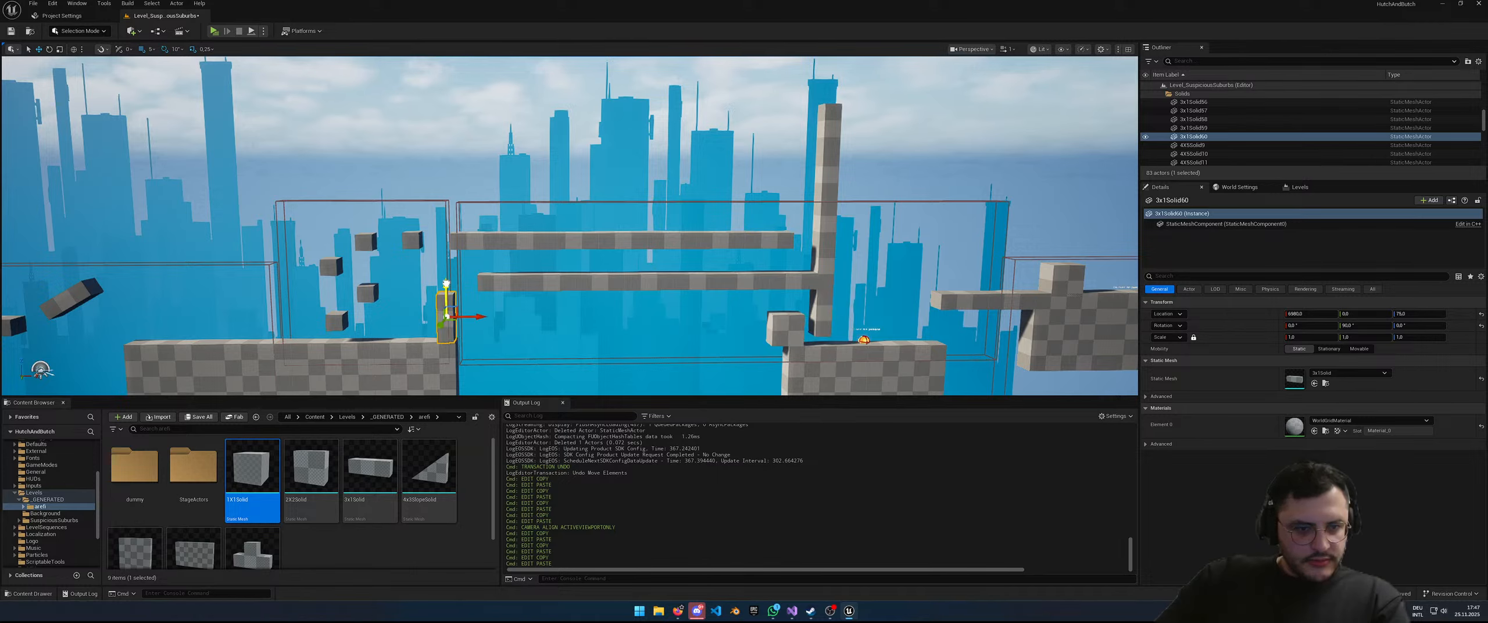
# Step: Stack two copies of the upright block above it to form a wall reaching the upper walkway's start
pyautogui.hotkey('ctrl', 'c')
pyautogui.hotkey('ctrl', 'v')
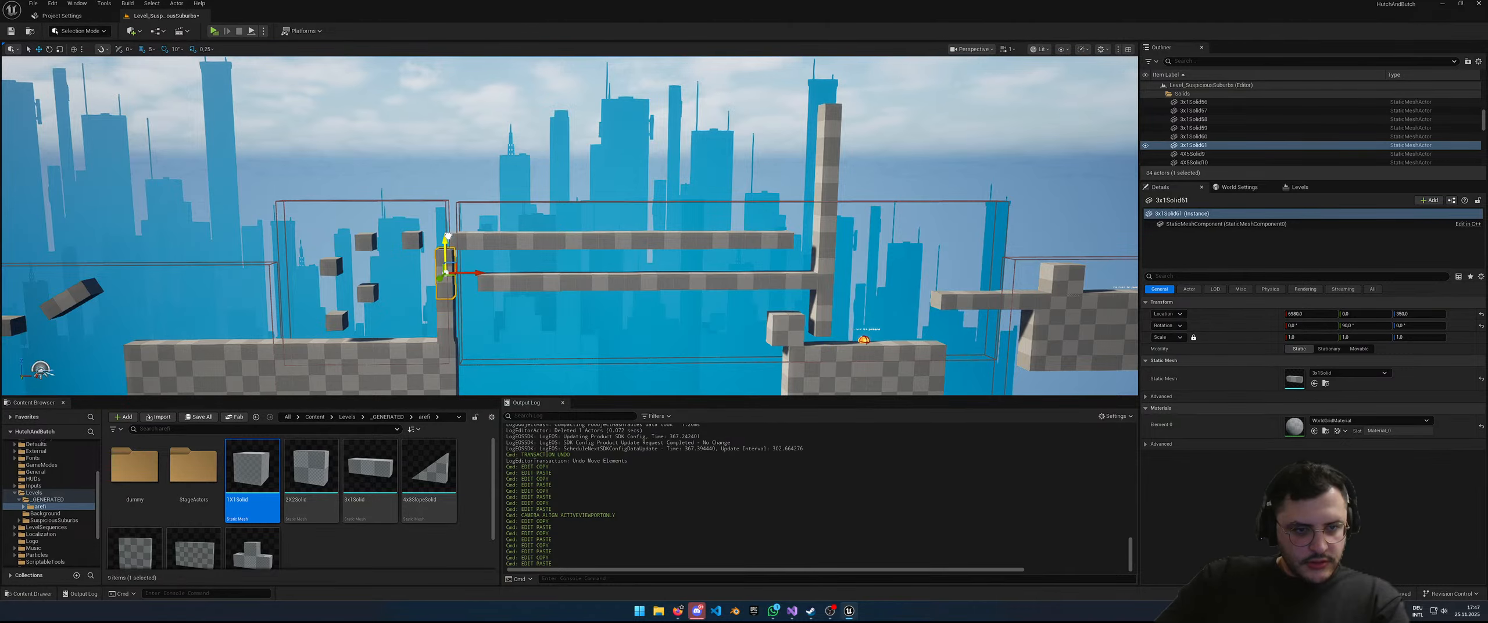
pyautogui.hotkey('ctrl', 'c')
pyautogui.hotkey('ctrl', 'v')
pyautogui.moveTo(447, 236); pyautogui.dragTo(445, 223)
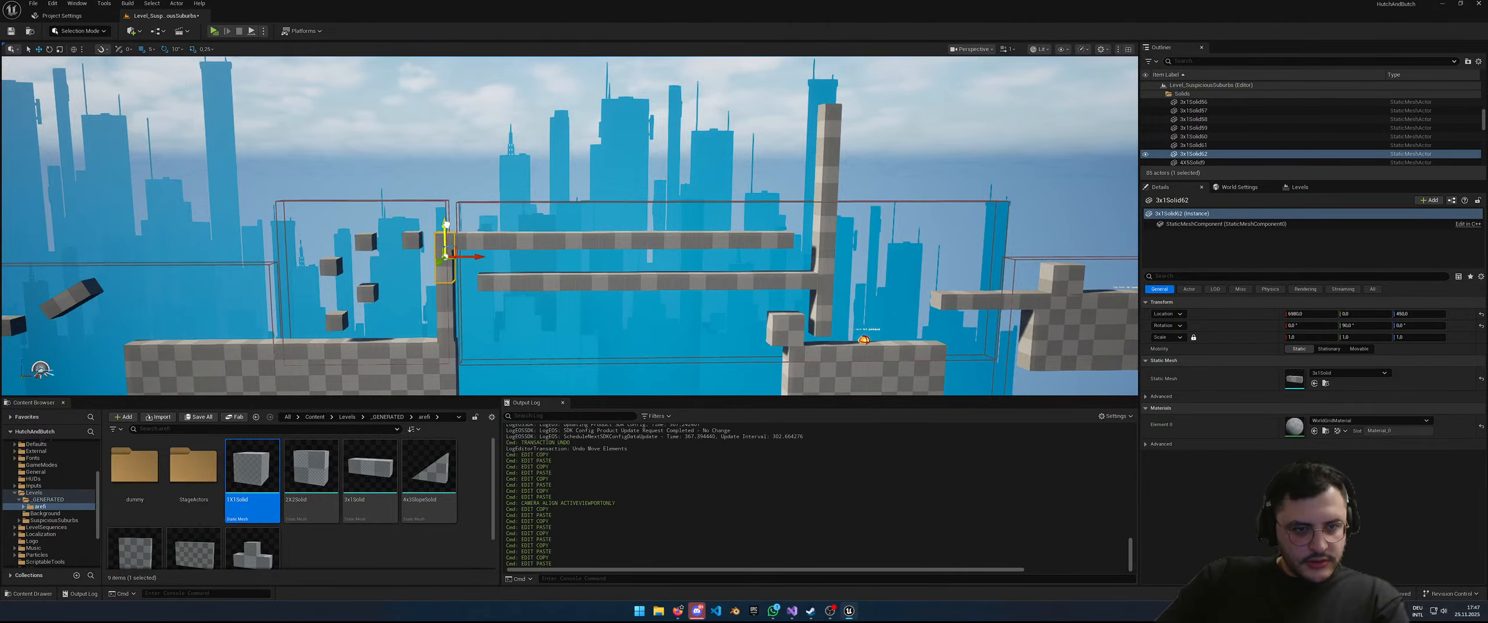
pyautogui.moveTo(569, 226); pyautogui.dragTo(616, 225, button='right')
pyautogui.moveTo(477, 296); pyautogui.dragTo(471, 297, button='right')
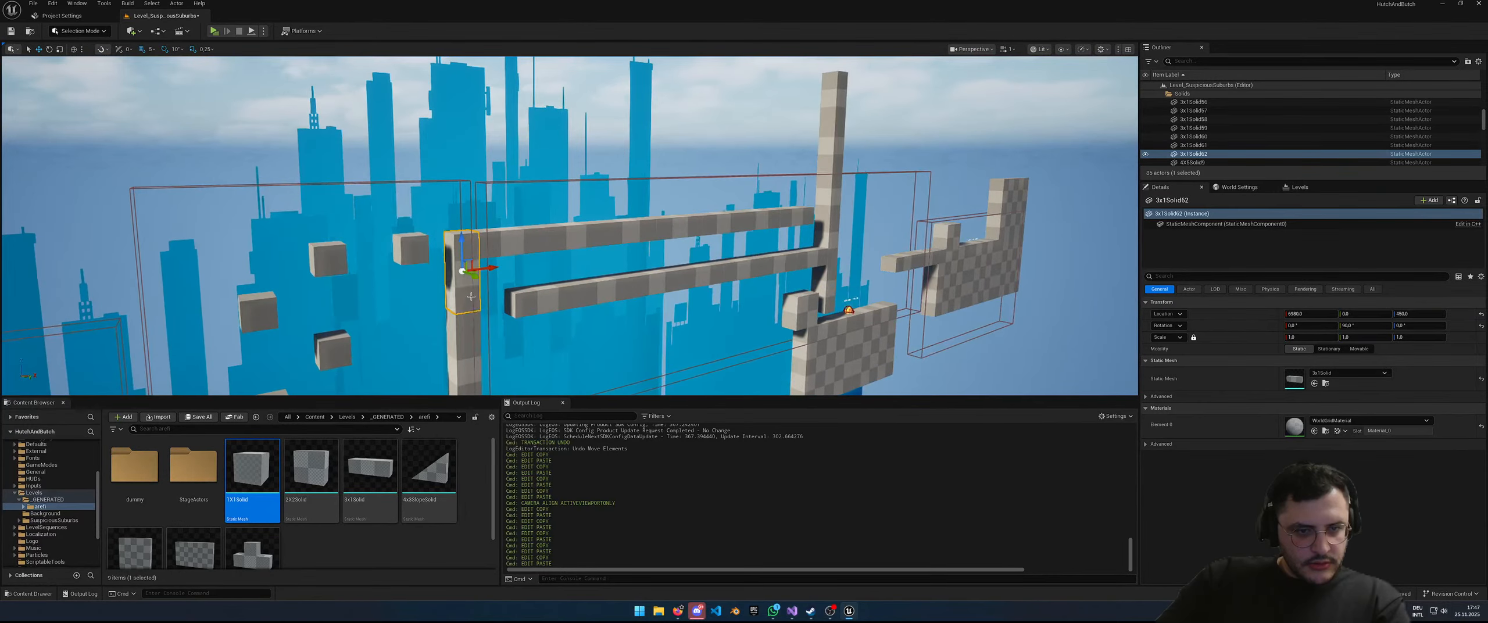
pyautogui.click(472, 334)
pyautogui.click(470, 296)
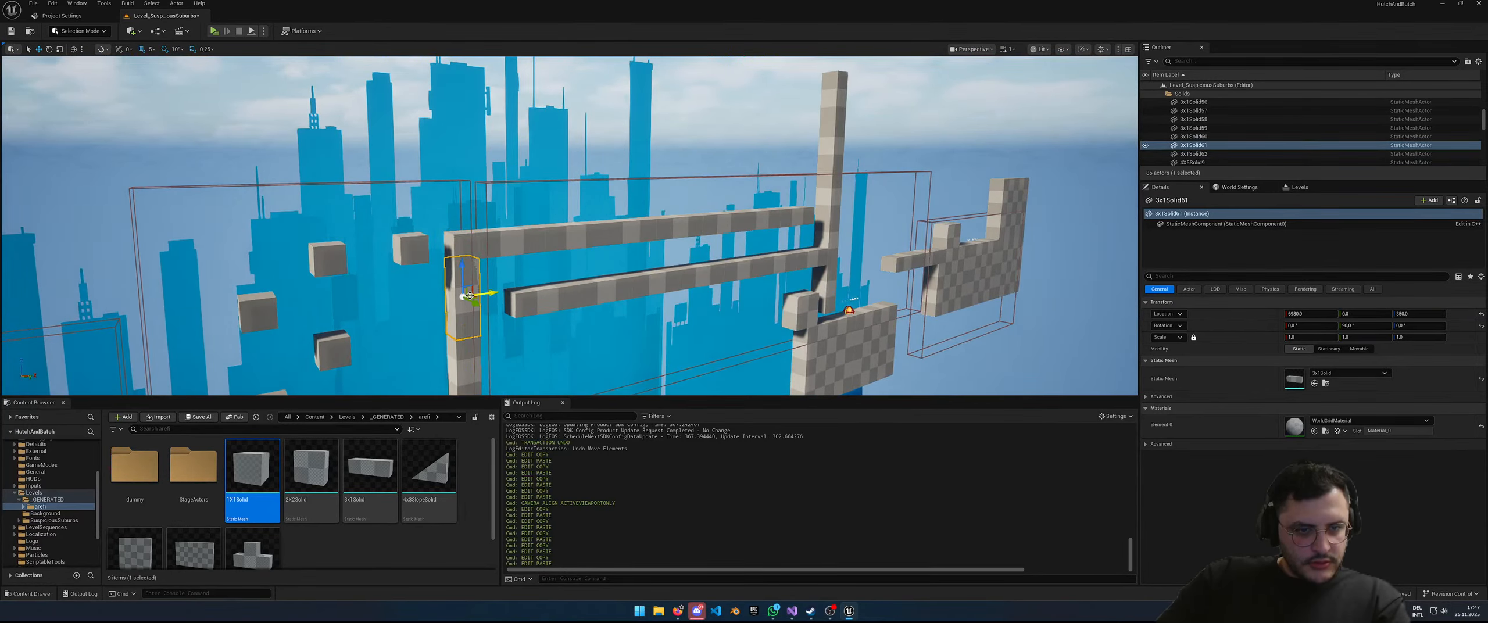
pyautogui.scroll(-3, 496, 327)
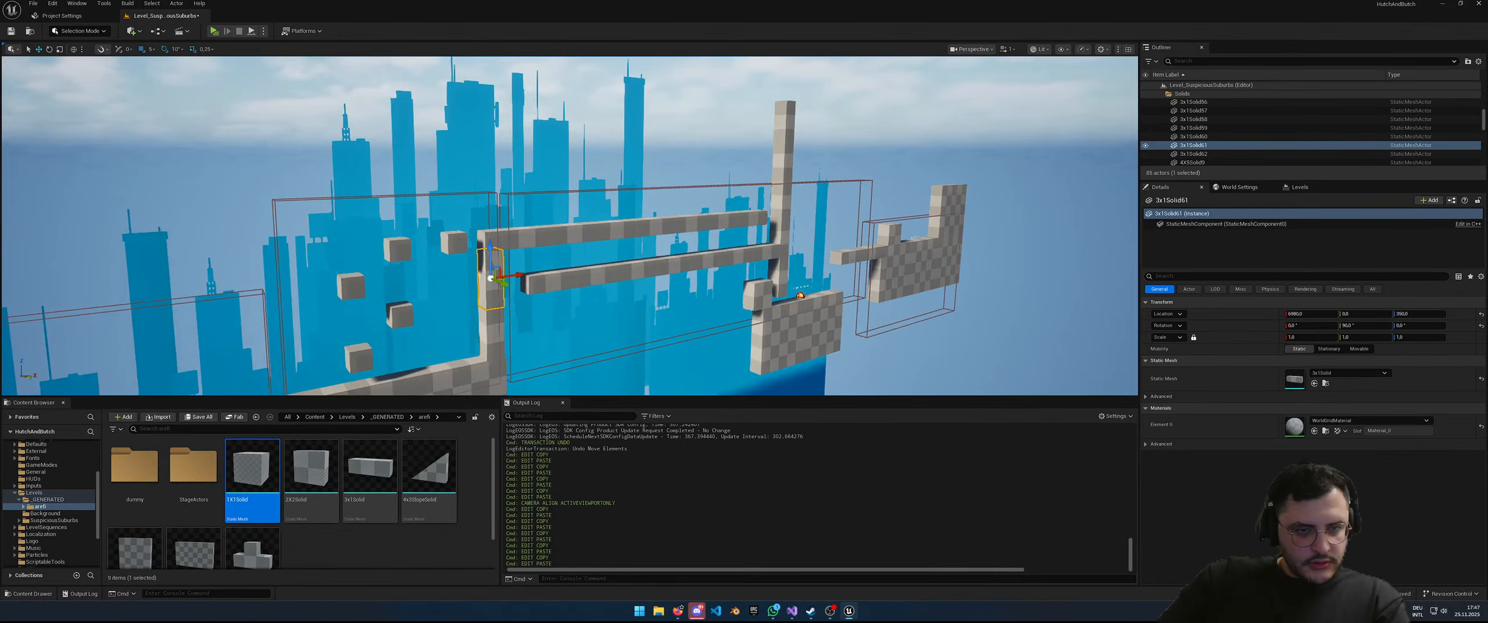
# Step: Duplicate the floating cube nearest the upper walkway and place the copy below the lower walkway, in the gap past the platform
pyautogui.click(436, 338)
pyautogui.rightClick(638, 356)
pyautogui.click(721, 366)
pyautogui.moveTo(720, 366); pyautogui.dragTo(593, 378, button='right')
pyautogui.press('d')
pyautogui.press('a')
pyautogui.press('w')
pyautogui.press('d')
pyautogui.press('s')
pyautogui.press('w')
pyautogui.press('s')
pyautogui.click(359, 232)
pyautogui.hotkey('ctrl', 'c')
pyautogui.hotkey('ctrl', 'v')
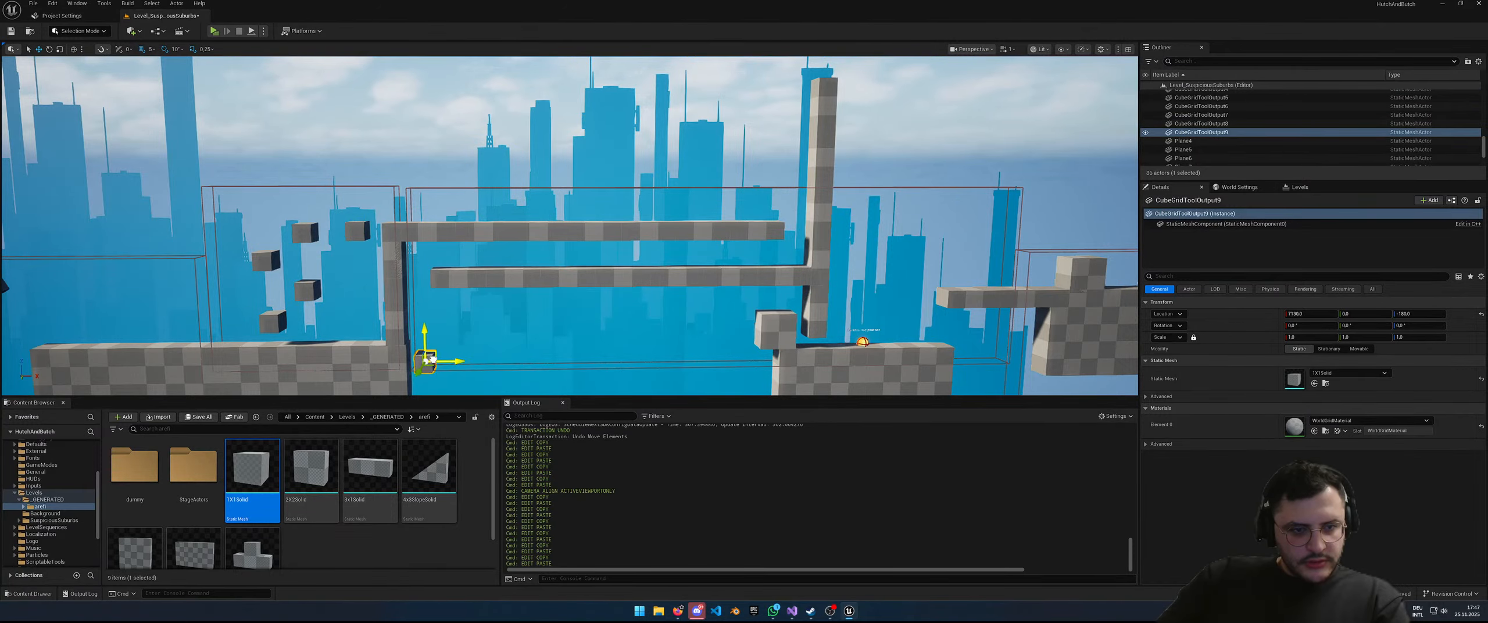
pyautogui.press('f')
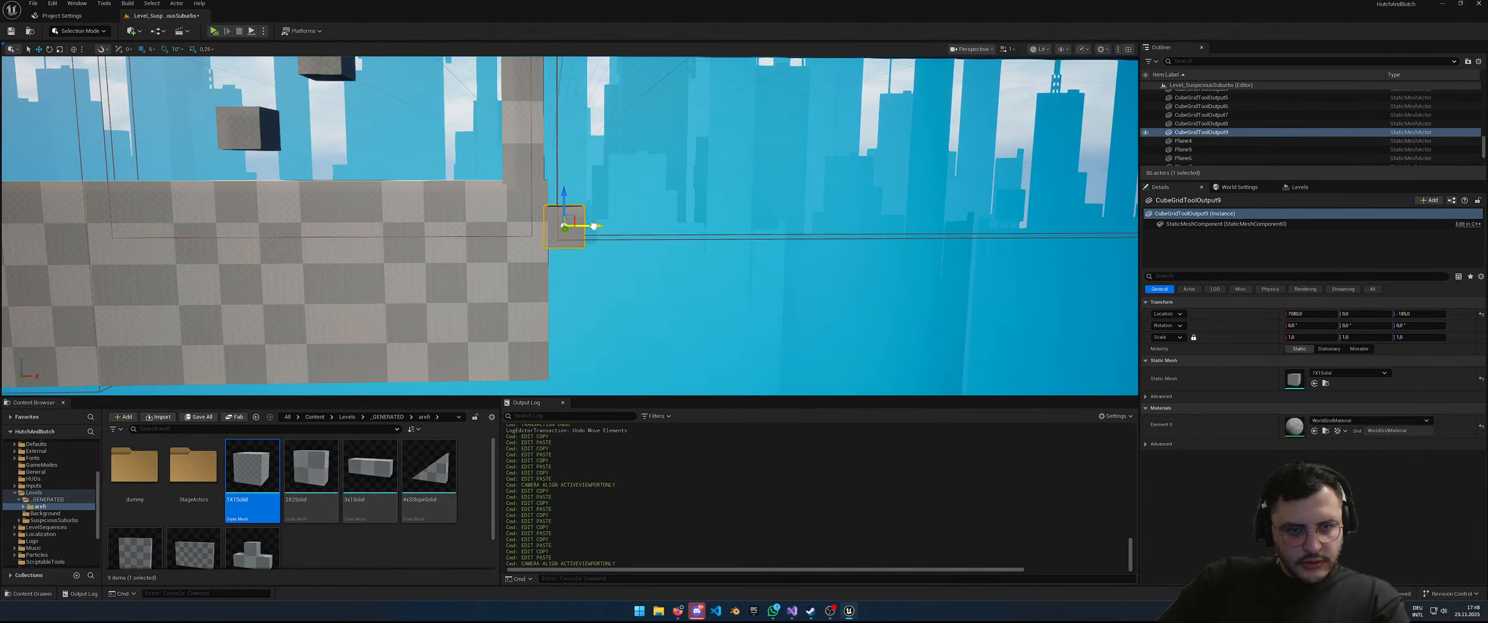
pyautogui.moveTo(643, 227); pyautogui.dragTo(798, 226)
pyautogui.press('s')
pyautogui.moveTo(798, 227)
pyautogui.mouseDown(button='right')
pyautogui.moveTo(802, 261)
pyautogui.moveTo(816, 232)
pyautogui.mouseUp(button='right')
pyautogui.press('s')
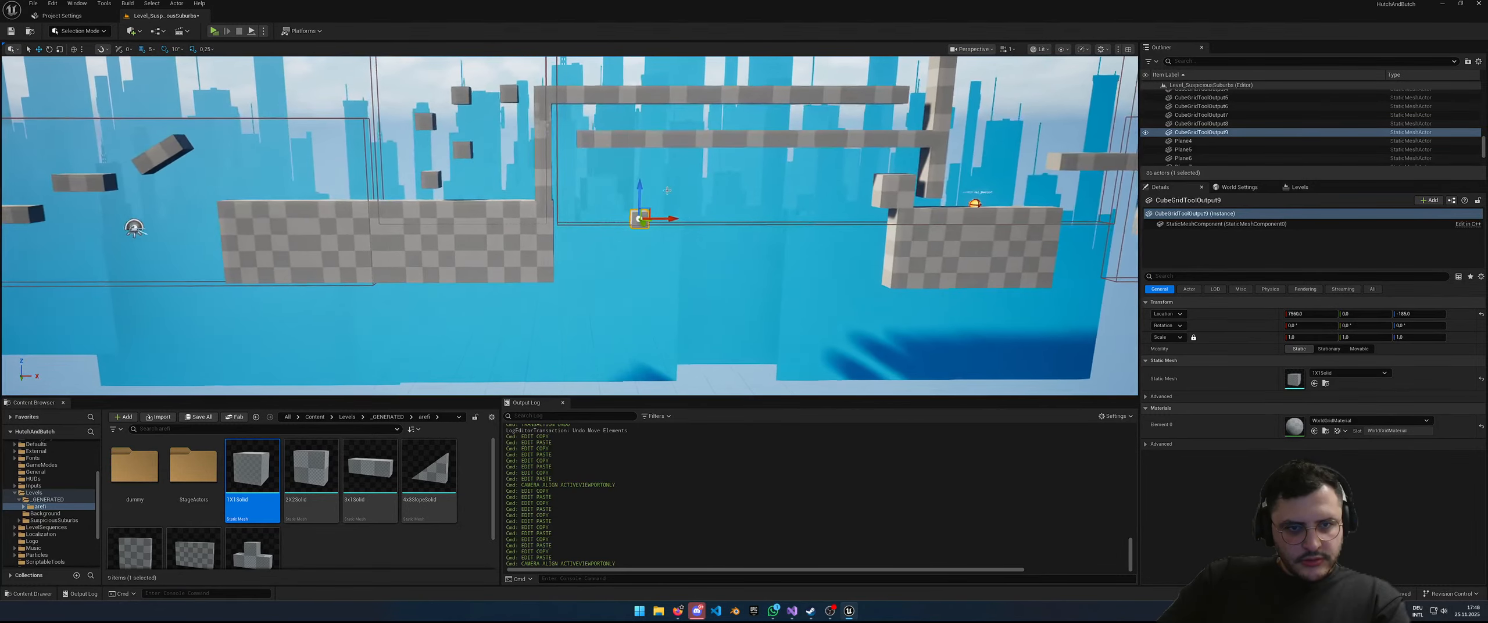
# Step: Duplicate the lower walkway's first block and set the copy against the wall as a ledge extending the platform's surface
pyautogui.click(600, 147)
pyautogui.hotkey('ctrl', 'c')
pyautogui.hotkey('ctrl', 'v')
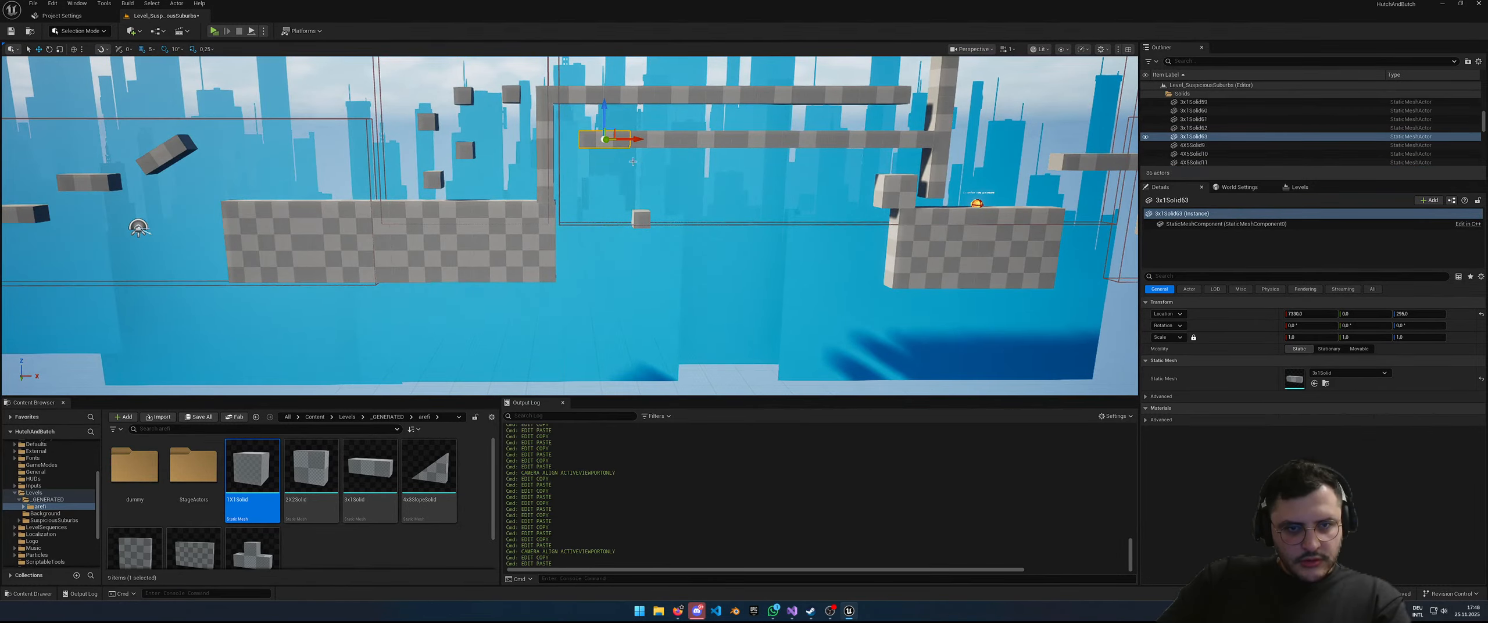
pyautogui.moveTo(608, 140); pyautogui.dragTo(591, 209)
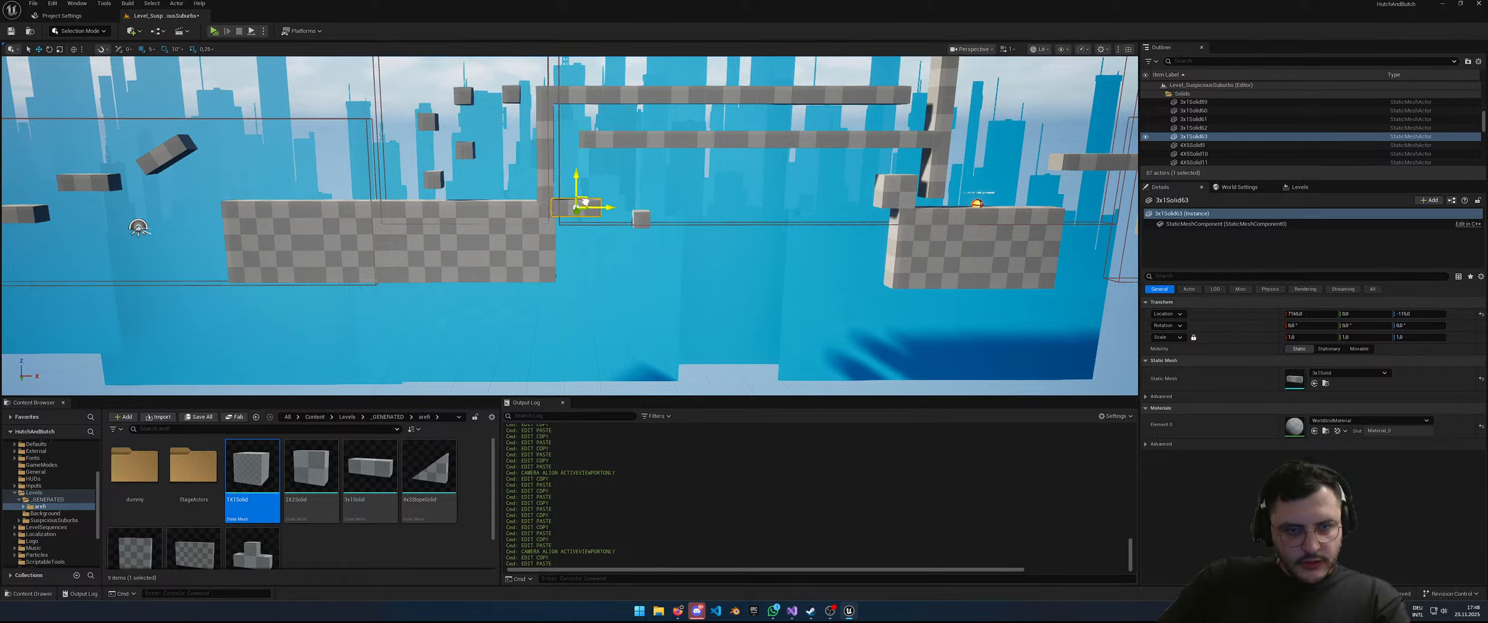
# Step: Raise the cube to the ledge's level, then duplicate it and place the copy farther across the gap and slightly higher
pyautogui.click(644, 226)
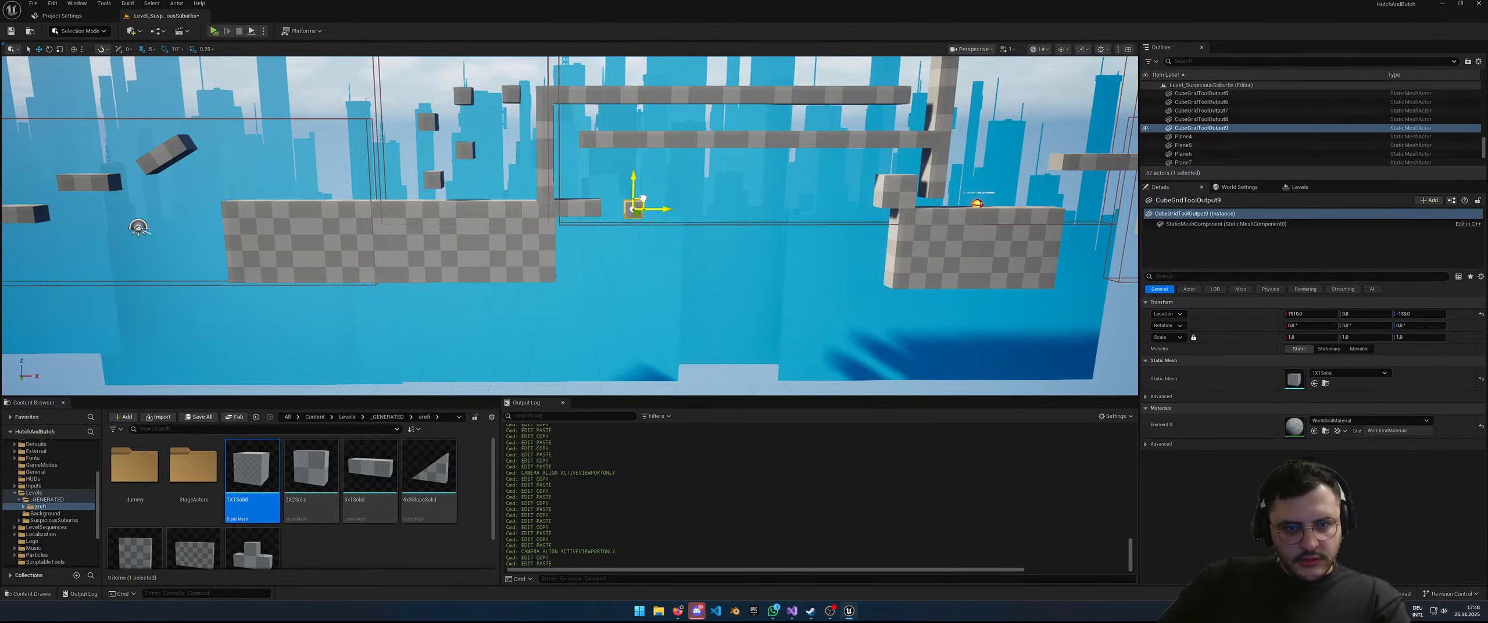
pyautogui.hotkey('ctrl', 'c')
pyautogui.hotkey('ctrl', 'v')
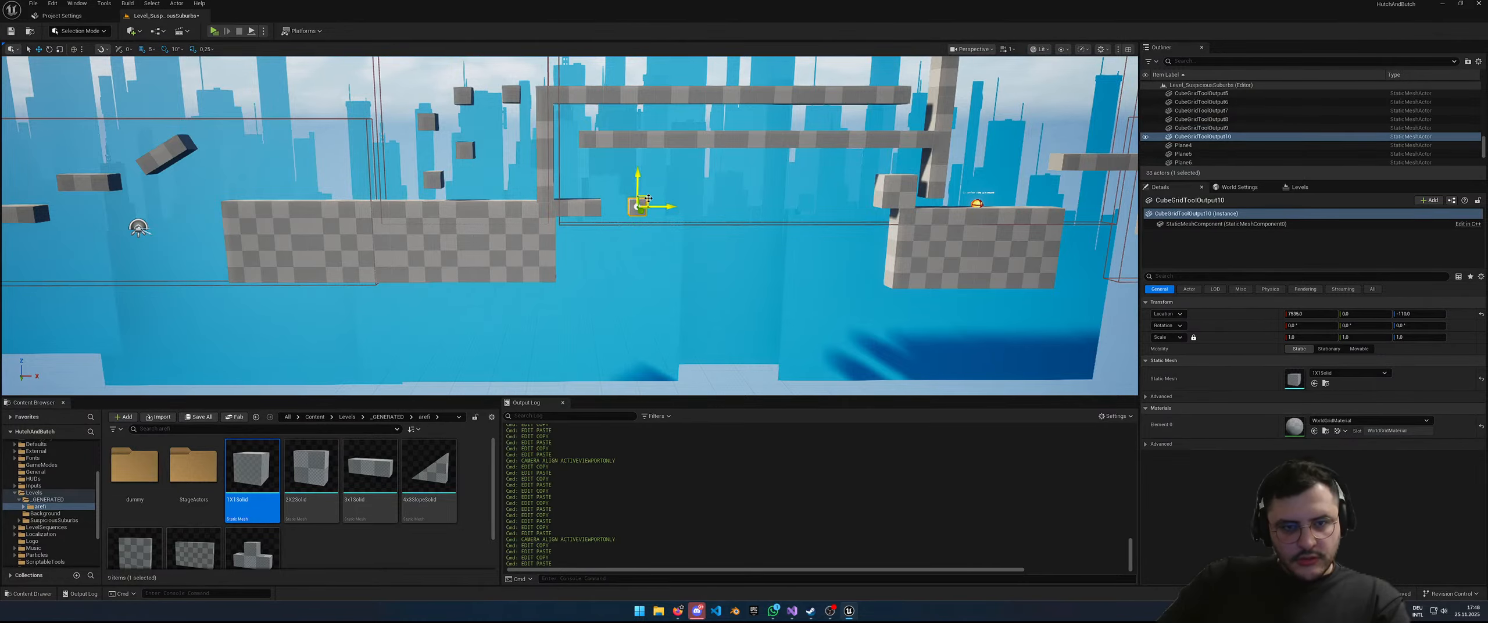
pyautogui.moveTo(653, 190); pyautogui.dragTo(607, 190, button='right')
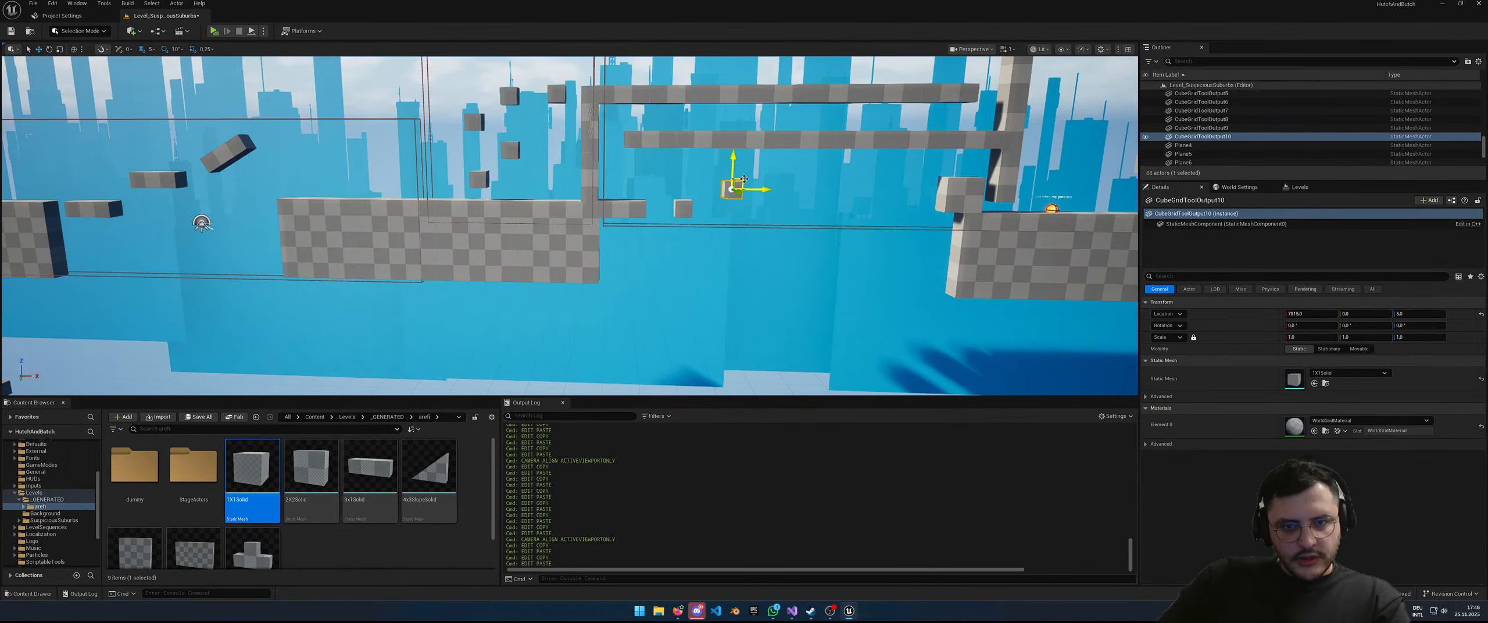
# Step: Add two more cube copies across the gap, the first placed lower and the second higher and closer to the far platform
pyautogui.hotkey('ctrl', 'c')
pyautogui.hotkey('ctrl', 'v')
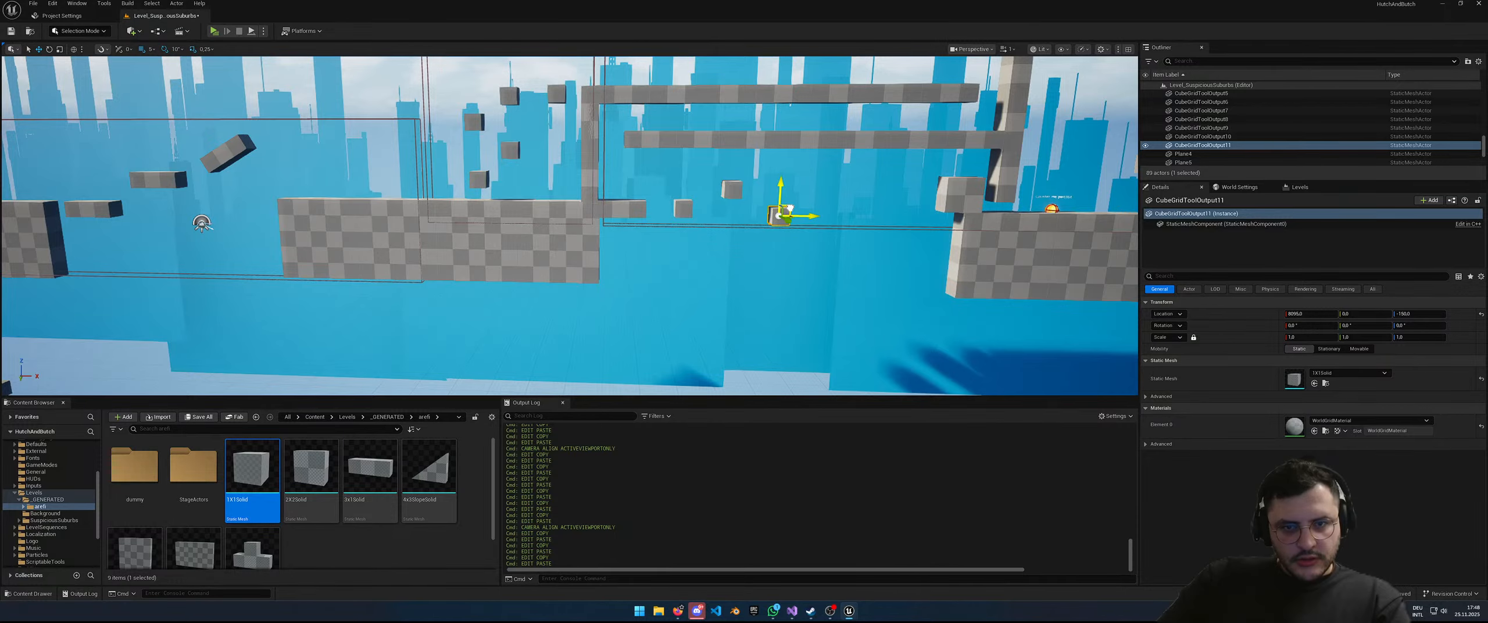
pyautogui.moveTo(801, 222)
pyautogui.mouseDown(button='right')
pyautogui.moveTo(878, 233)
pyautogui.moveTo(814, 227)
pyautogui.mouseUp(button='right')
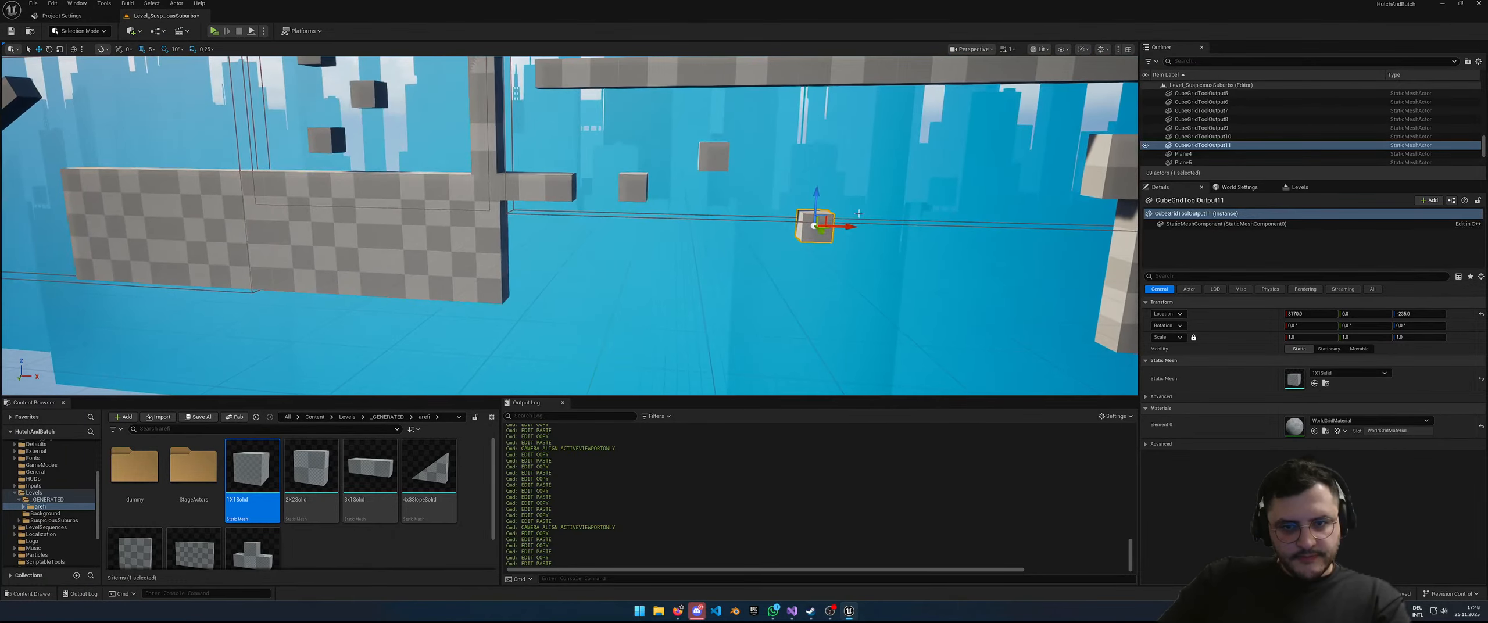
pyautogui.hotkey('ctrl', 'c')
pyautogui.hotkey('ctrl', 'v')
pyautogui.moveTo(814, 226); pyautogui.dragTo(994, 170)
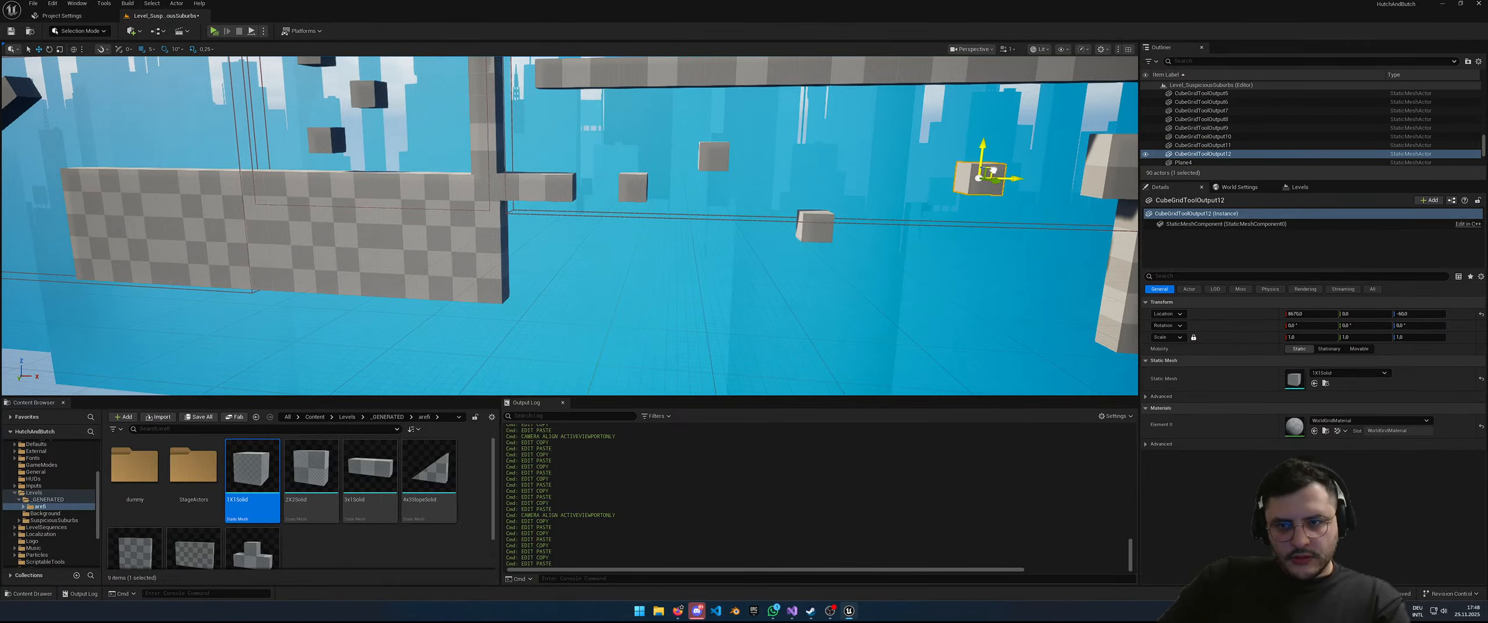
pyautogui.moveTo(993, 170); pyautogui.dragTo(1134, 137, button='right')
pyautogui.press('s')
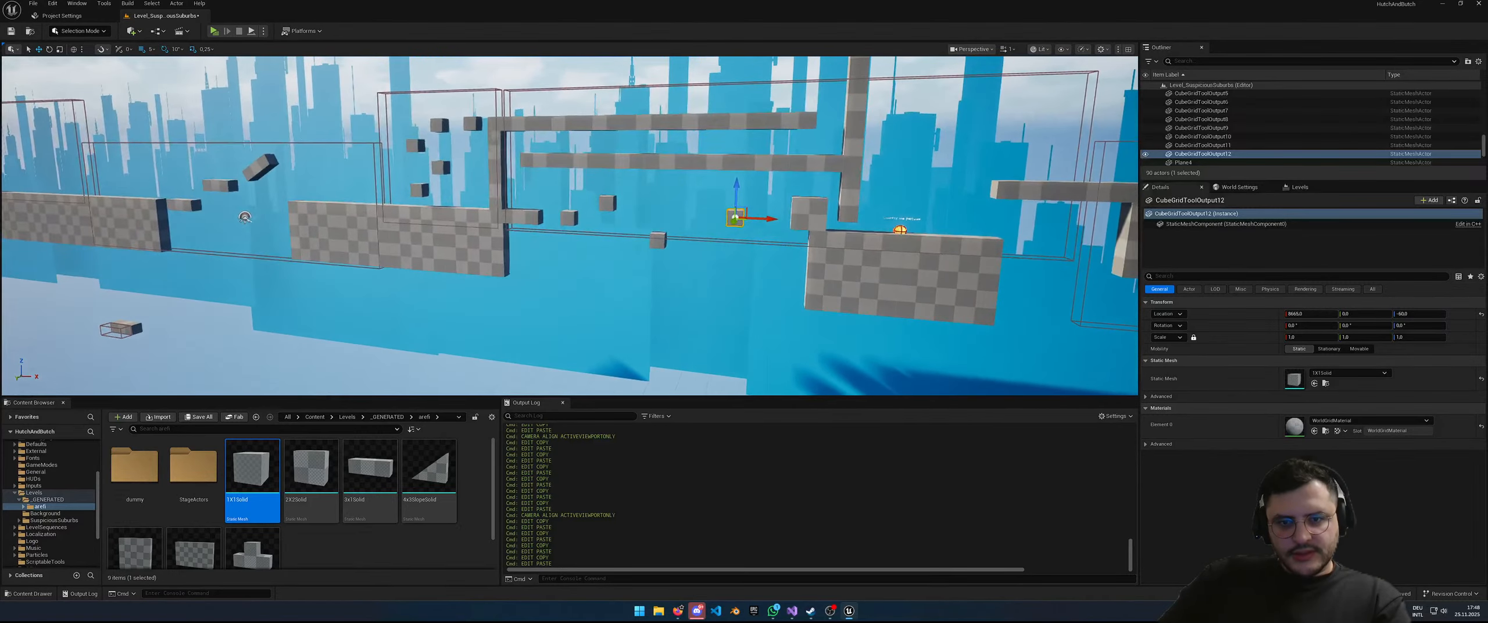
# Step: Raise the column's lowest block to widen the opening between the column and the platform below
pyautogui.press('s')
pyautogui.press('s')
pyautogui.press('w')
pyautogui.press('w')
pyautogui.press('d')
pyautogui.moveTo(812, 193); pyautogui.dragTo(812, 193, button='right')
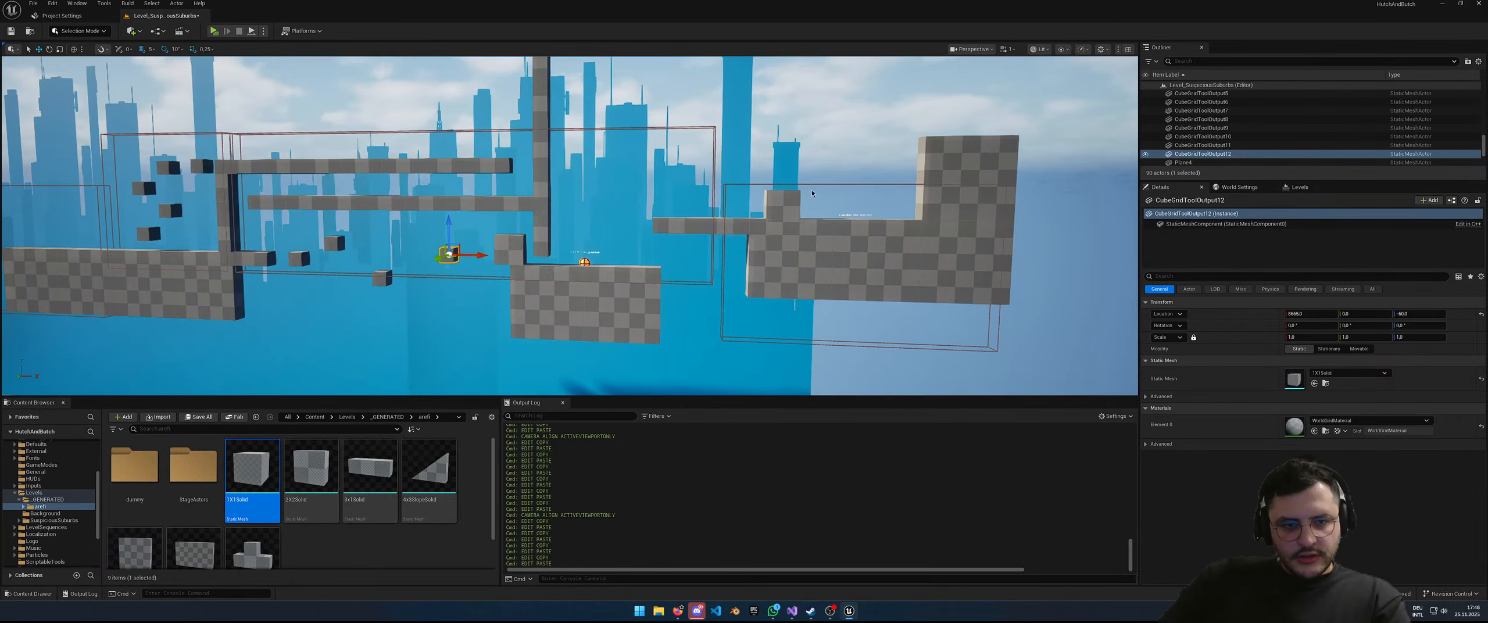
pyautogui.click(545, 243)
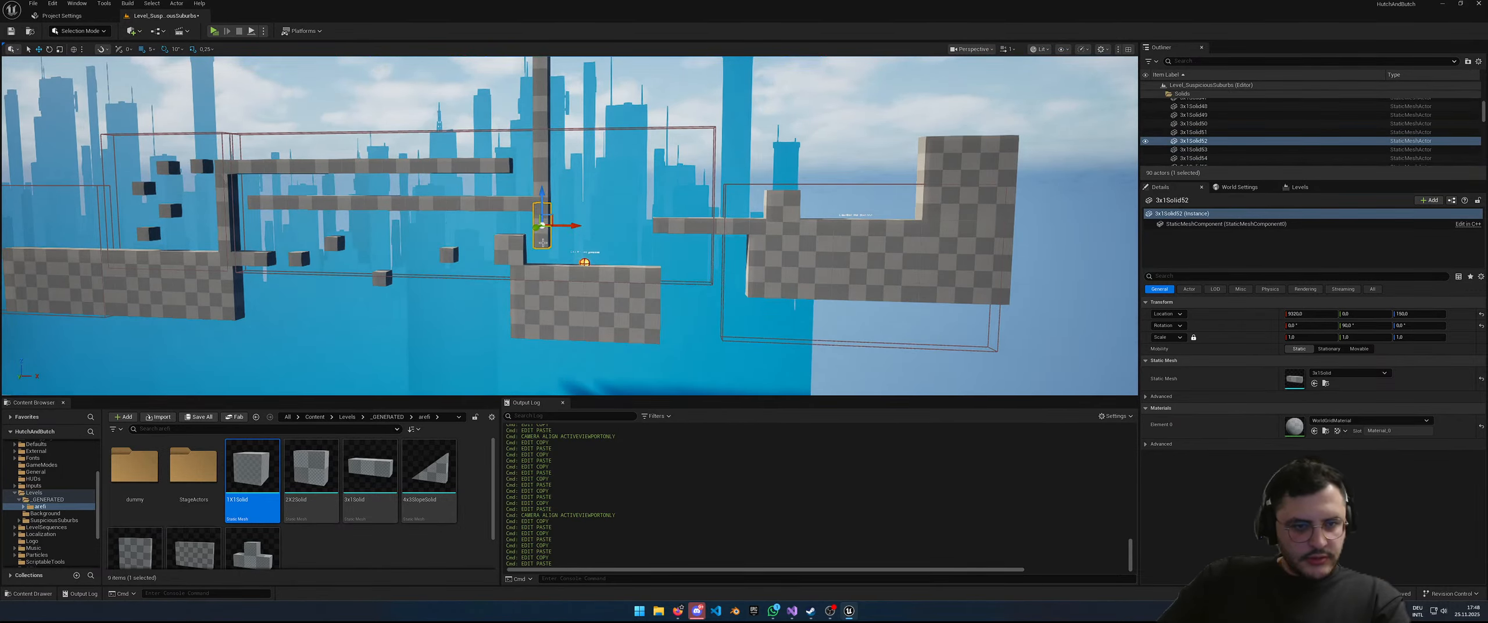
pyautogui.press('a')
pyautogui.moveTo(509, 253); pyautogui.dragTo(538, 248, button='right')
# Step: Rotate the large cube at the far platform's near edge by 45° and lower it into the platform's corner
pyautogui.click(509, 254)
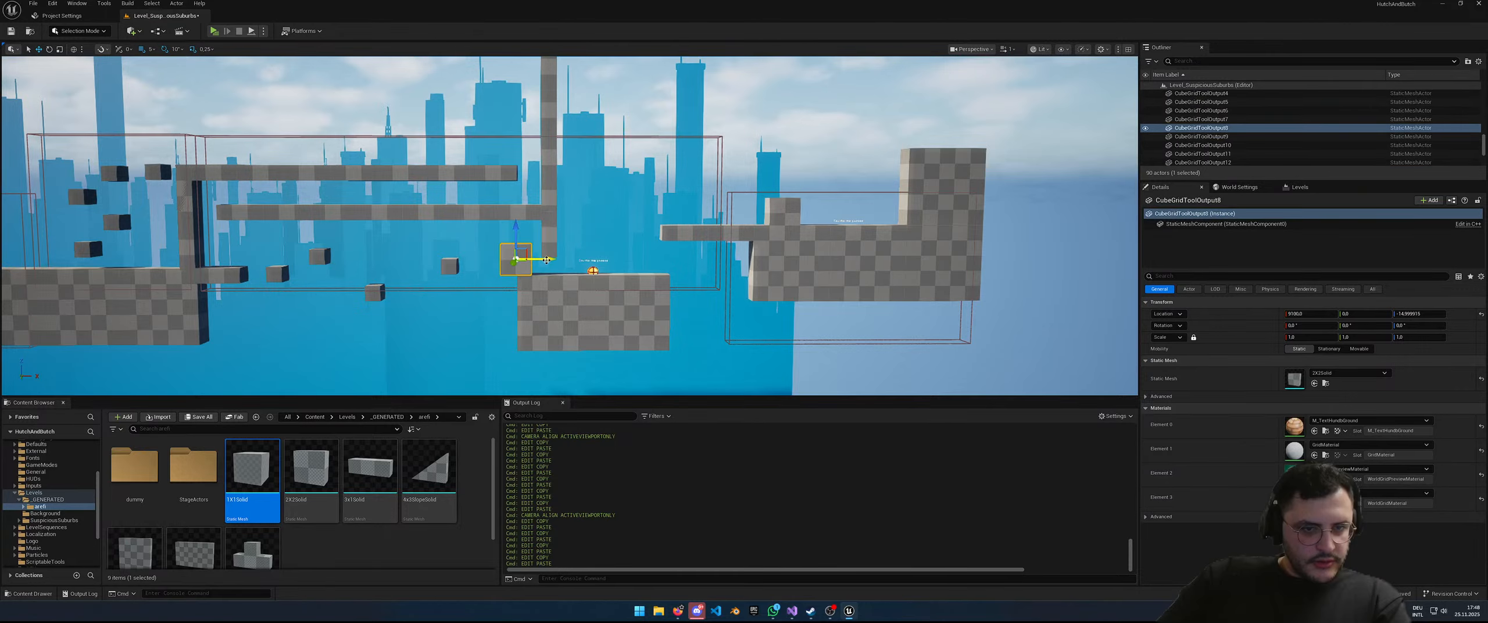
pyautogui.press('s')
pyautogui.moveTo(596, 266); pyautogui.dragTo(628, 284, button='right')
pyautogui.press('d')
pyautogui.press('s')
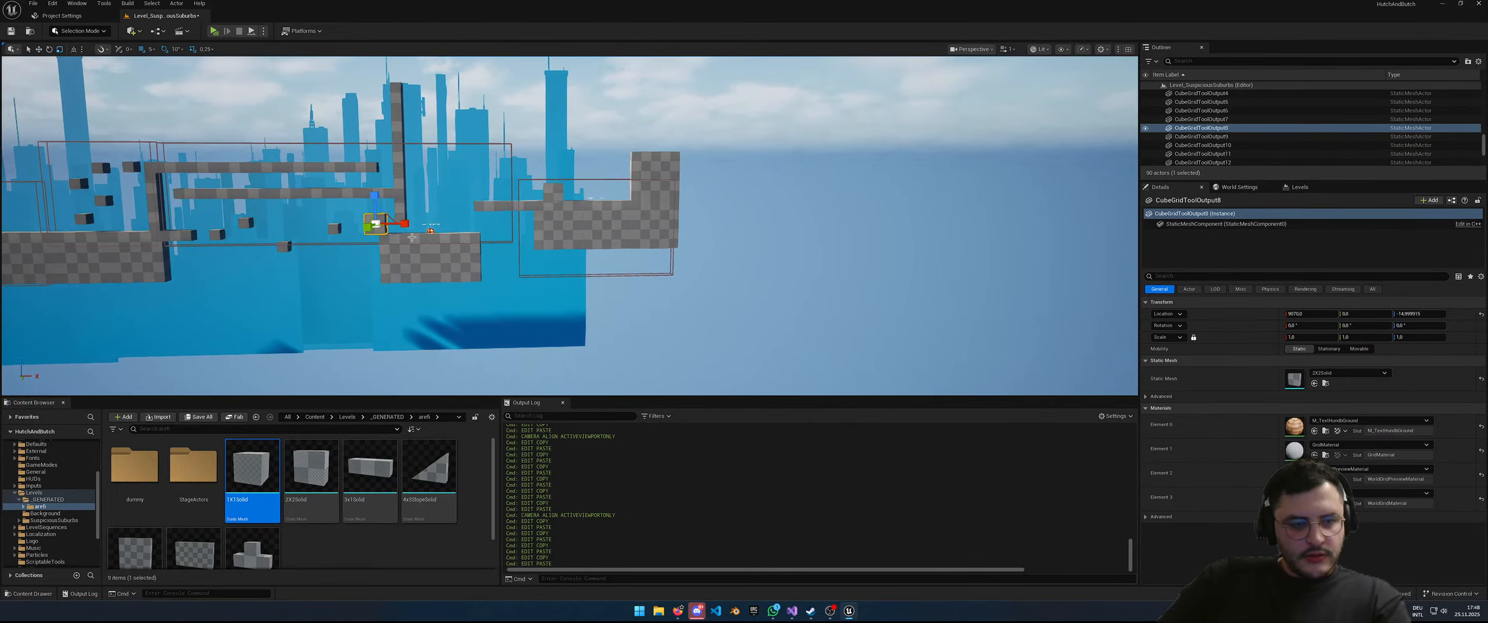
pyautogui.moveTo(410, 201); pyautogui.dragTo(429, 224)
pyautogui.press('w')
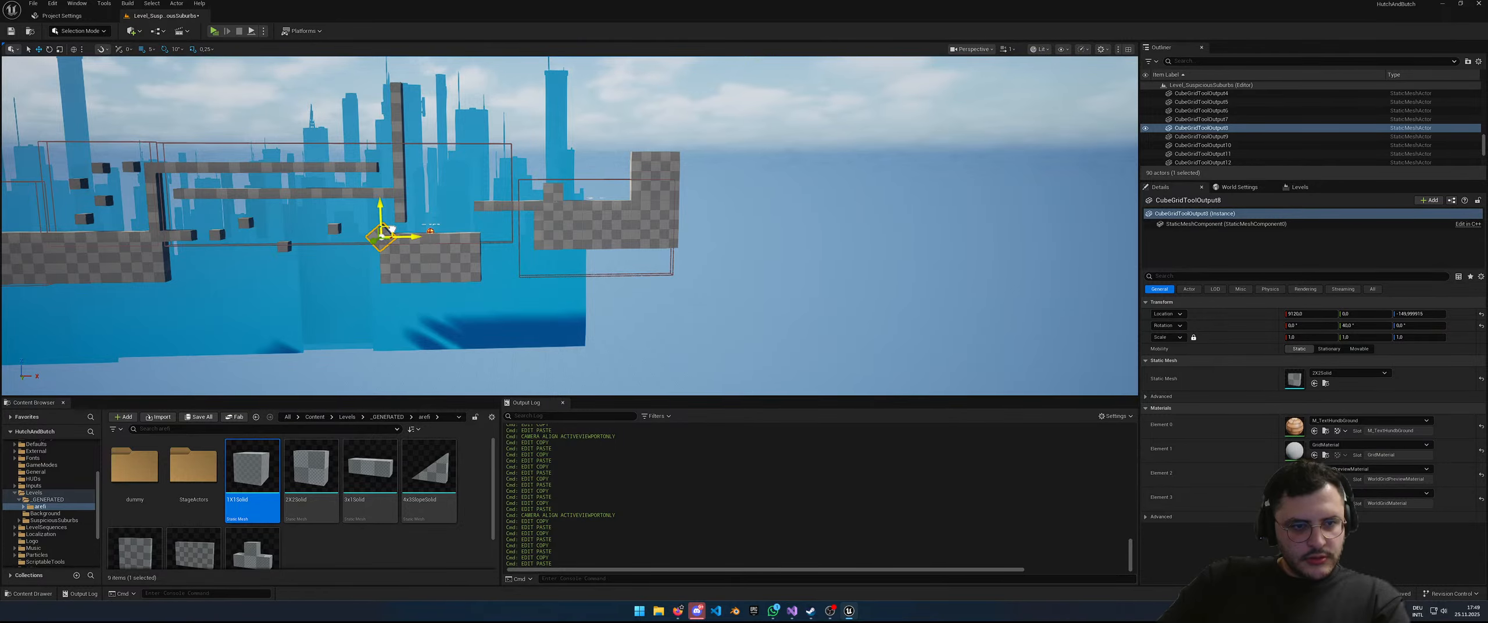
pyautogui.click(490, 284)
pyautogui.press('f')
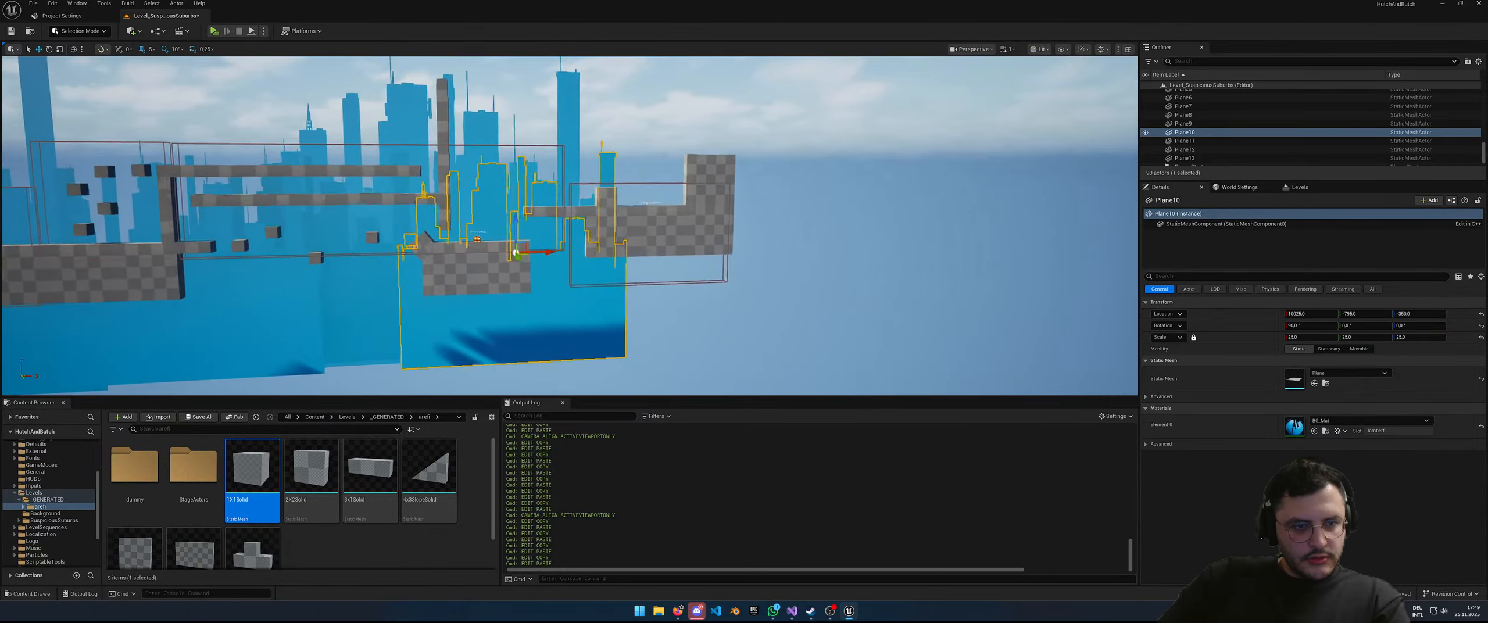
pyautogui.press('d')
pyautogui.moveTo(490, 284); pyautogui.dragTo(456, 286, button='right')
pyautogui.press('d')
pyautogui.press('w')
pyautogui.press('a')
pyautogui.press('s')
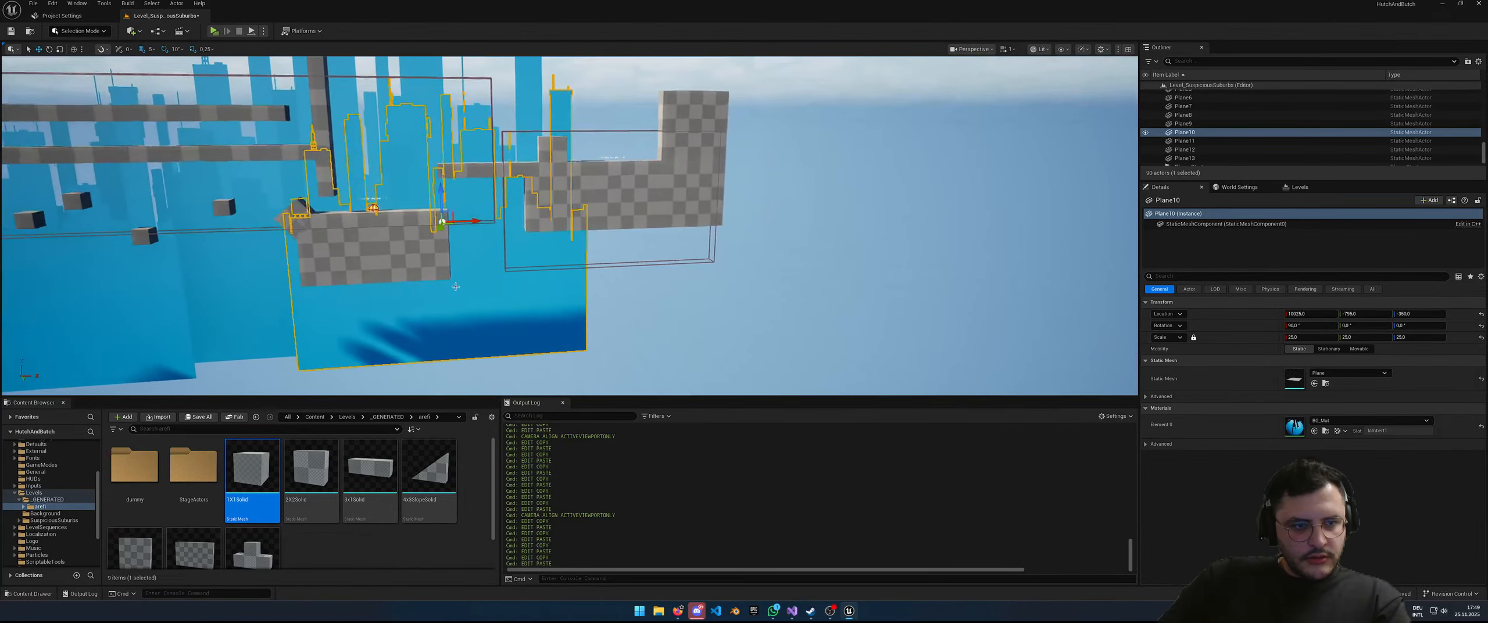
pyautogui.click(396, 280)
pyautogui.click(305, 213)
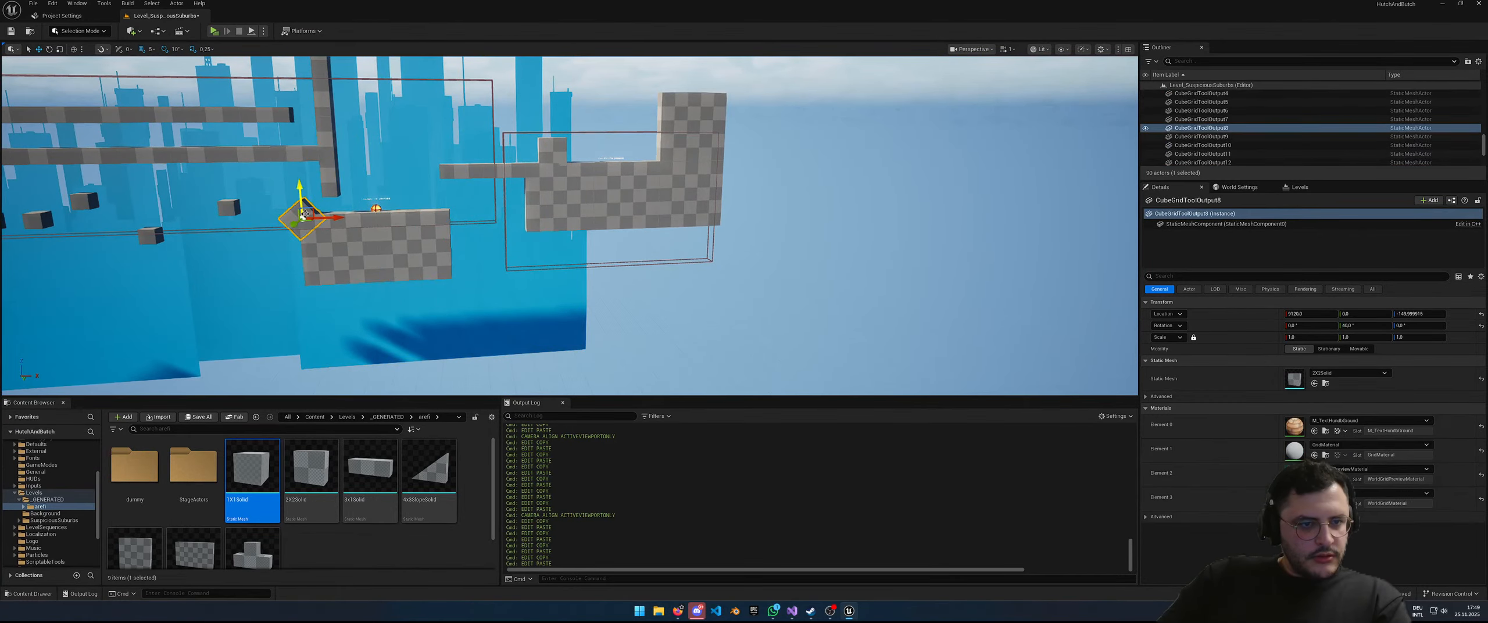
pyautogui.click(224, 210)
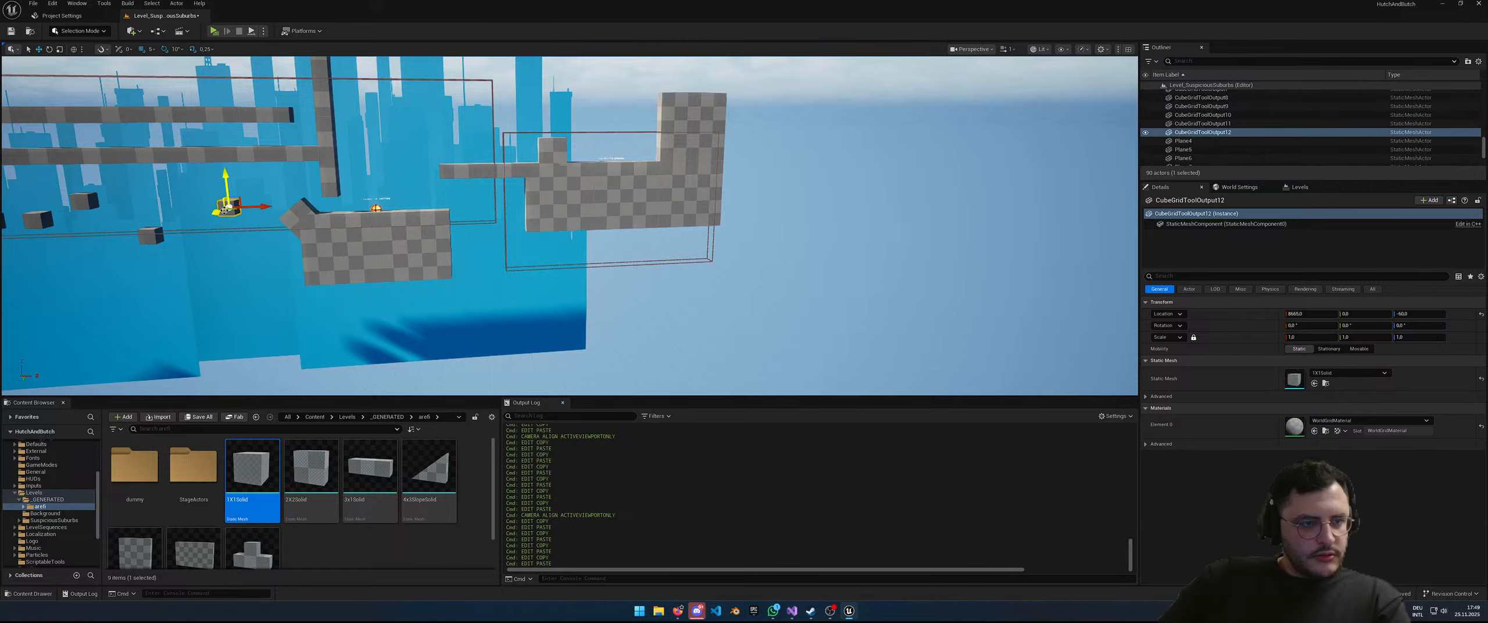
pyautogui.hotkey('ctrl', 'c')
pyautogui.hotkey('ctrl', 'v')
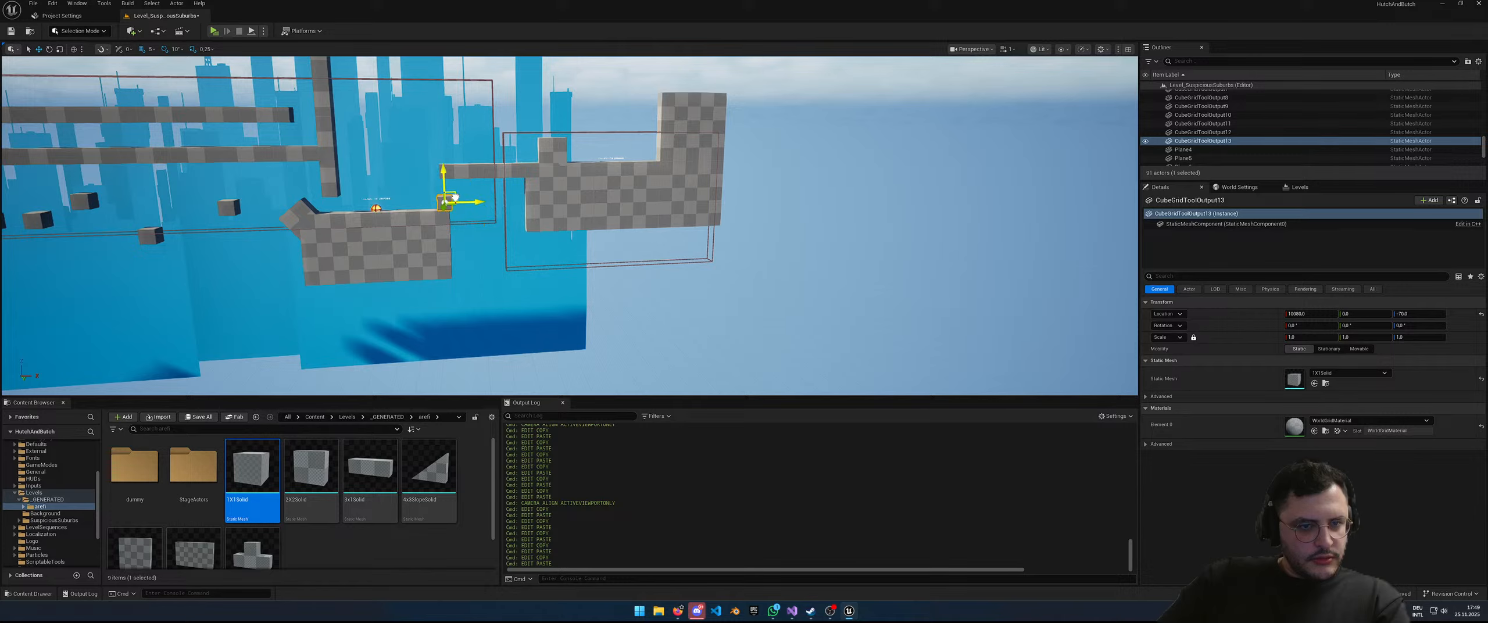
pyautogui.press('Delete')
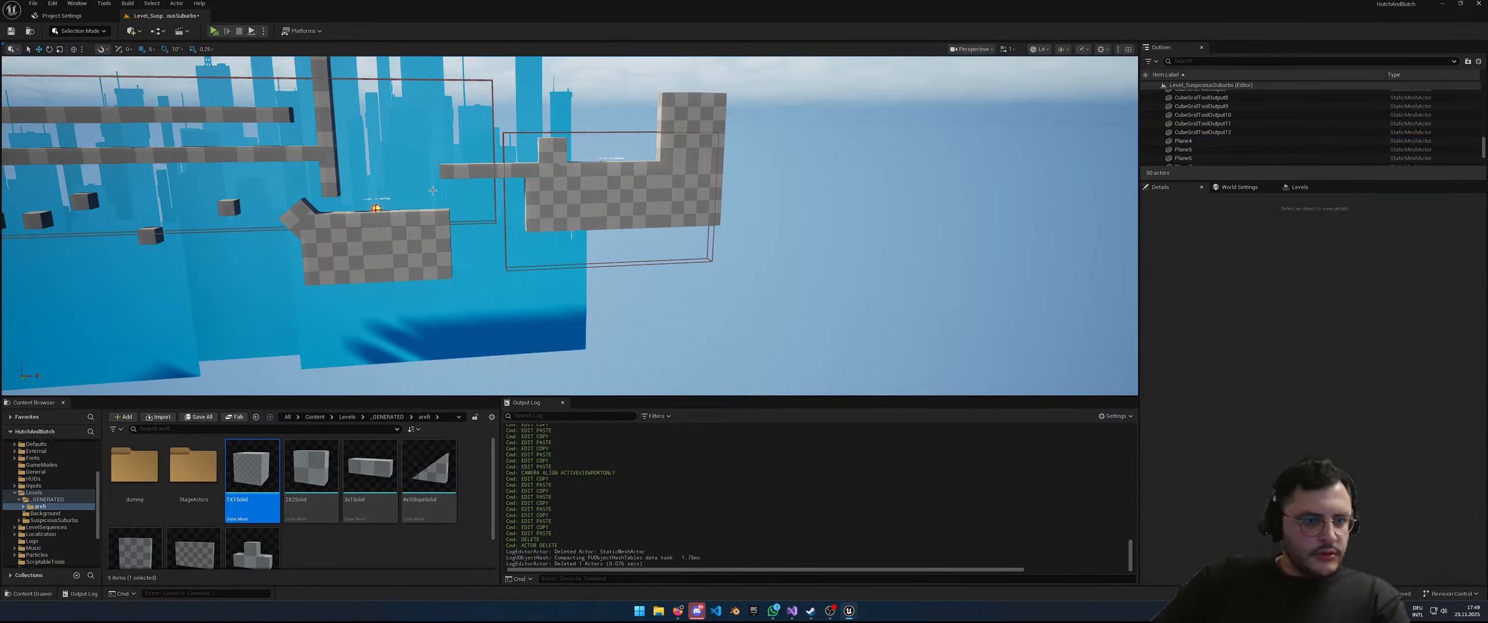
# Step: Duplicate the stepping cube nearest the far platform and place the copy on top of that platform, near its far end
pyautogui.hotkey('ctrl', 'c')
pyautogui.hotkey('ctrl', 'v')
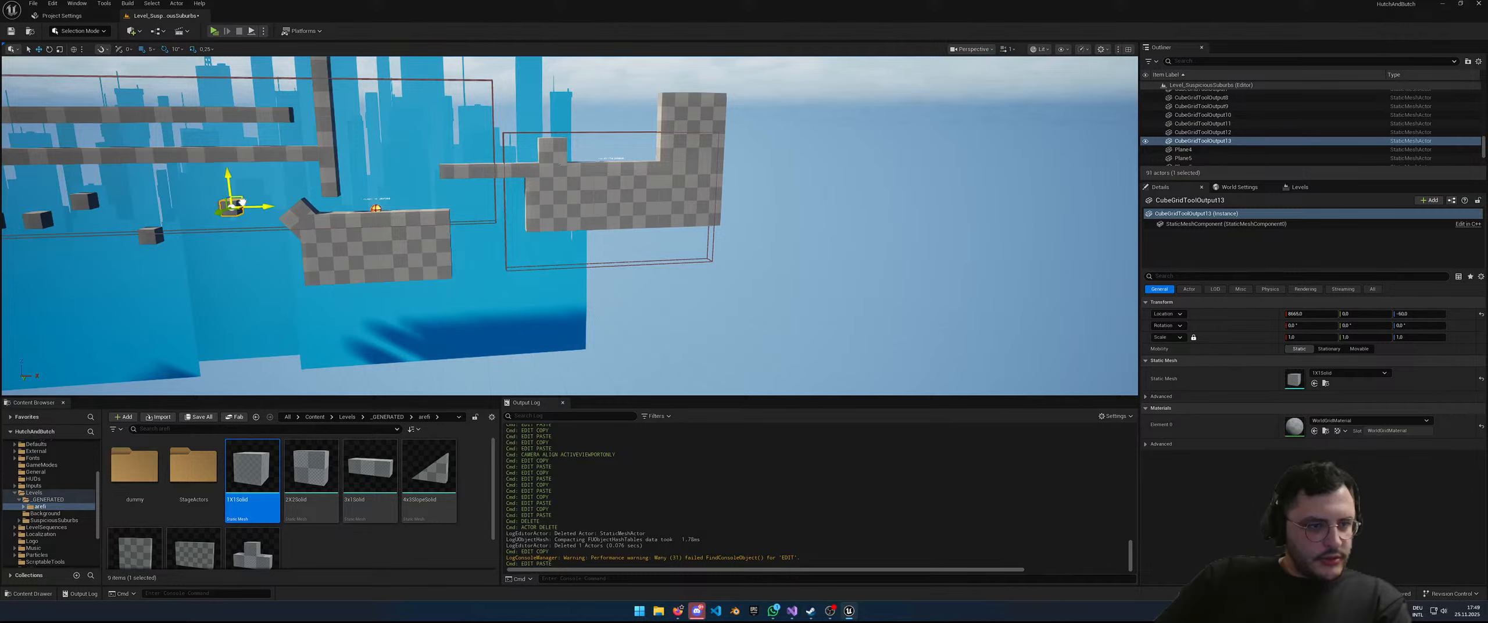
pyautogui.moveTo(242, 201); pyautogui.dragTo(435, 202)
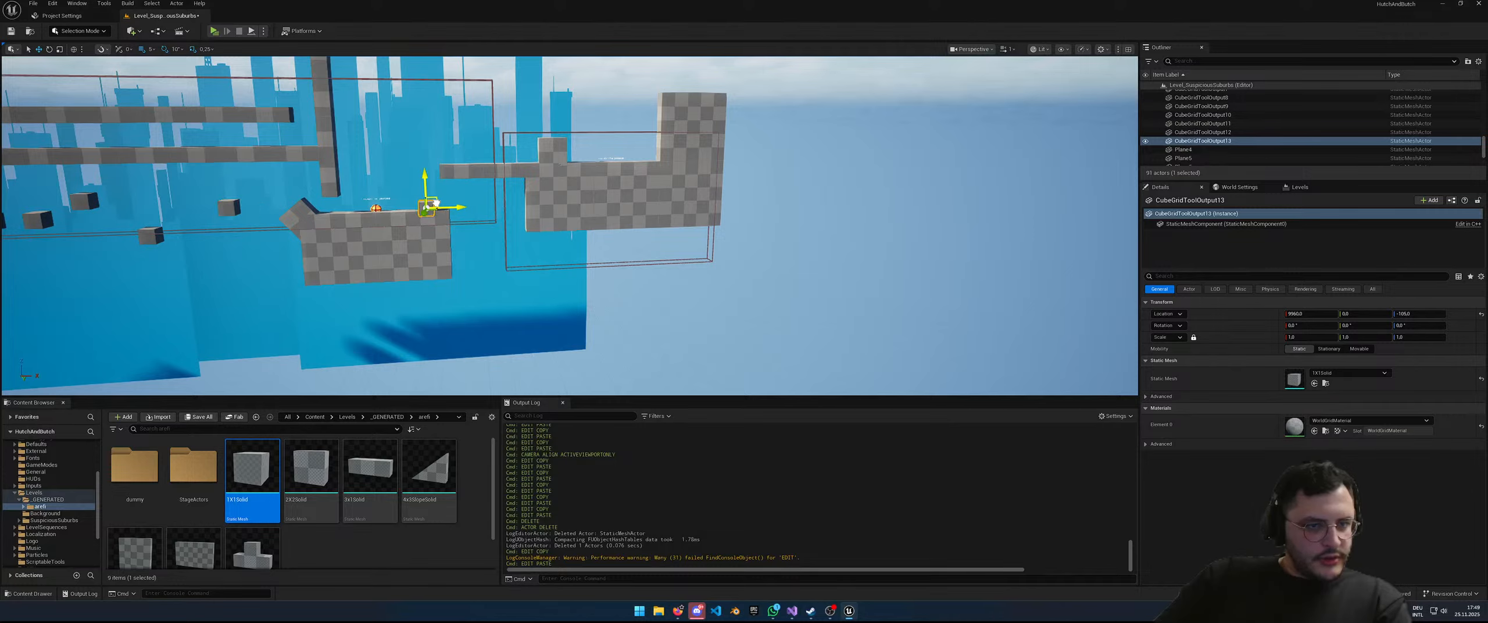
# Step: Duplicate the column's lowest block and stand the copy on the platform's far edge, directly below the start of the next walkway
pyautogui.click(324, 174)
pyautogui.hotkey('ctrl', 'c')
pyautogui.hotkey('ctrl', 'v')
pyautogui.moveTo(324, 174); pyautogui.dragTo(474, 187)
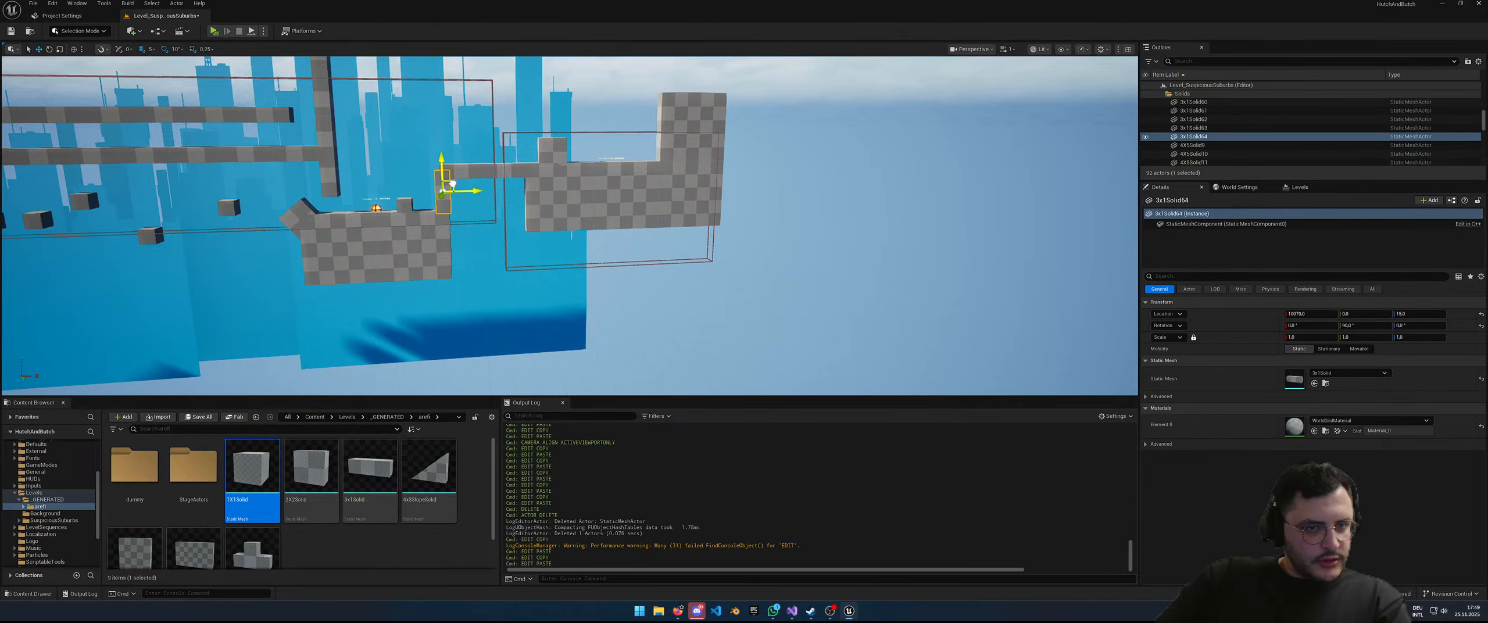
pyautogui.press('f')
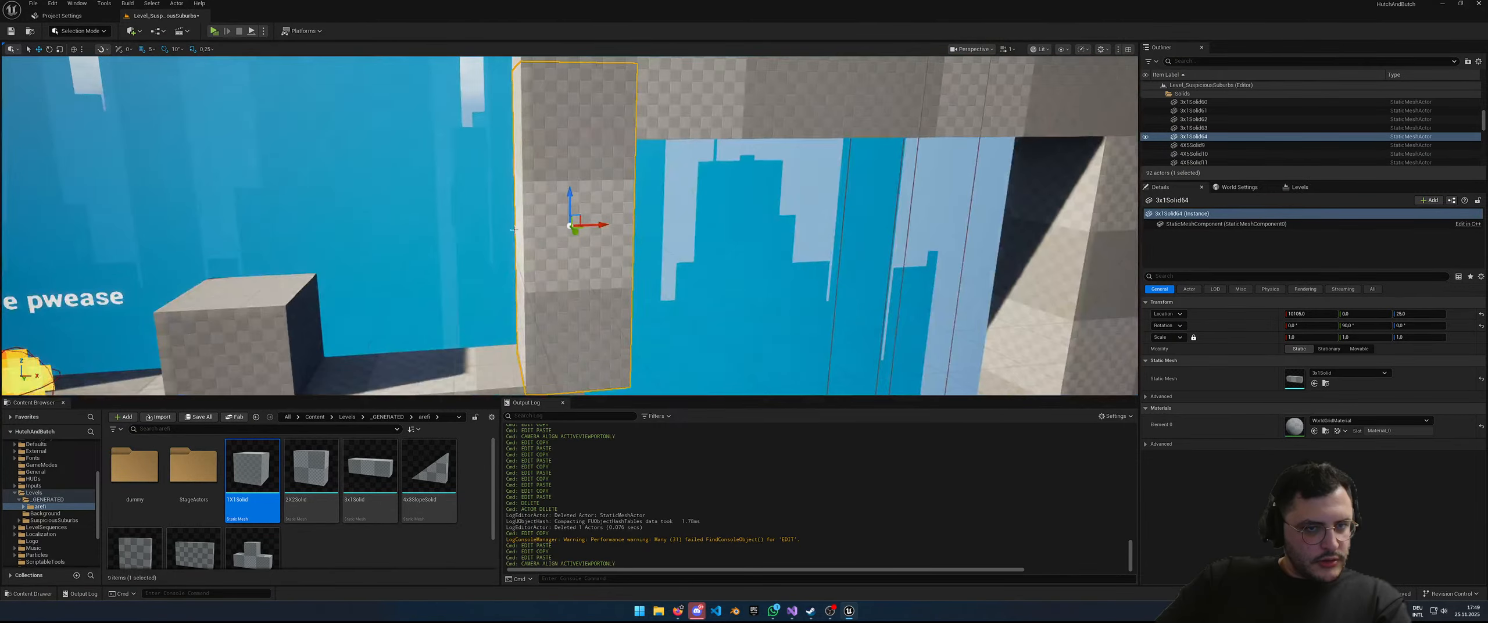
# Step: Shift the small cube on the platform closer to the upright block, then delete it
pyautogui.click(438, 263)
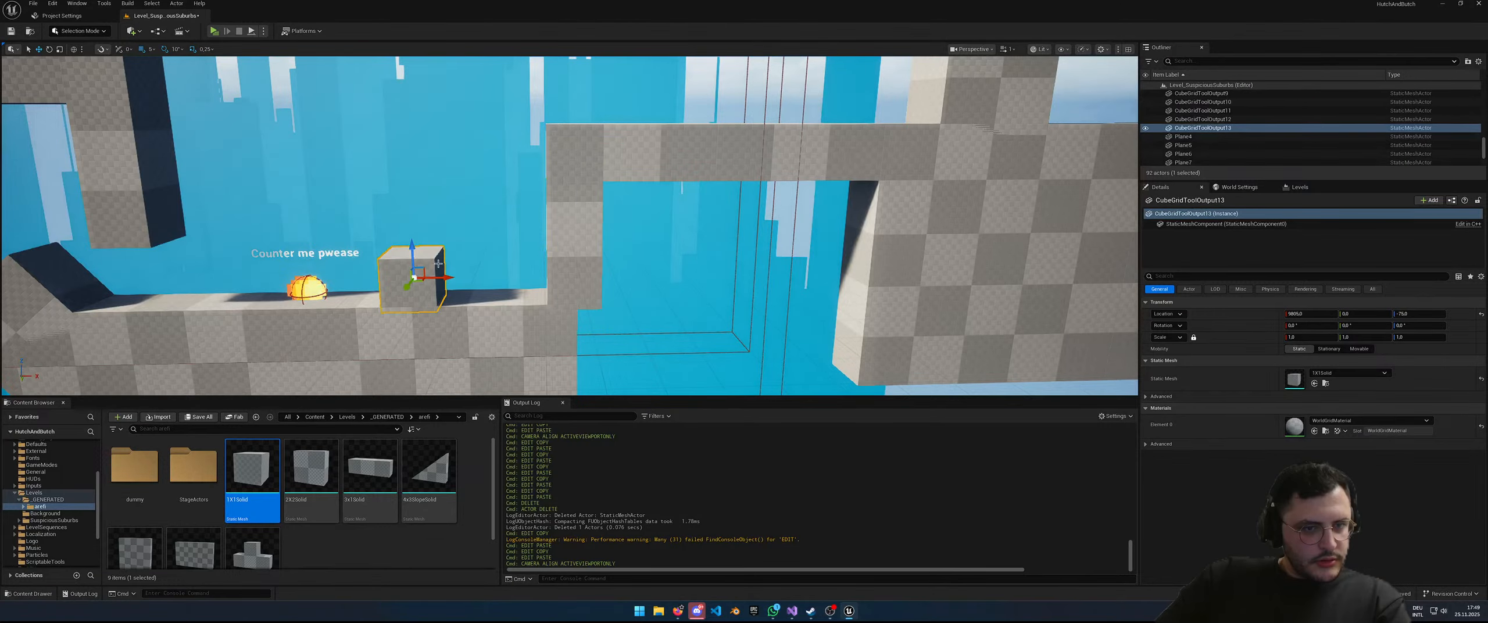
pyautogui.moveTo(420, 271); pyautogui.dragTo(474, 273)
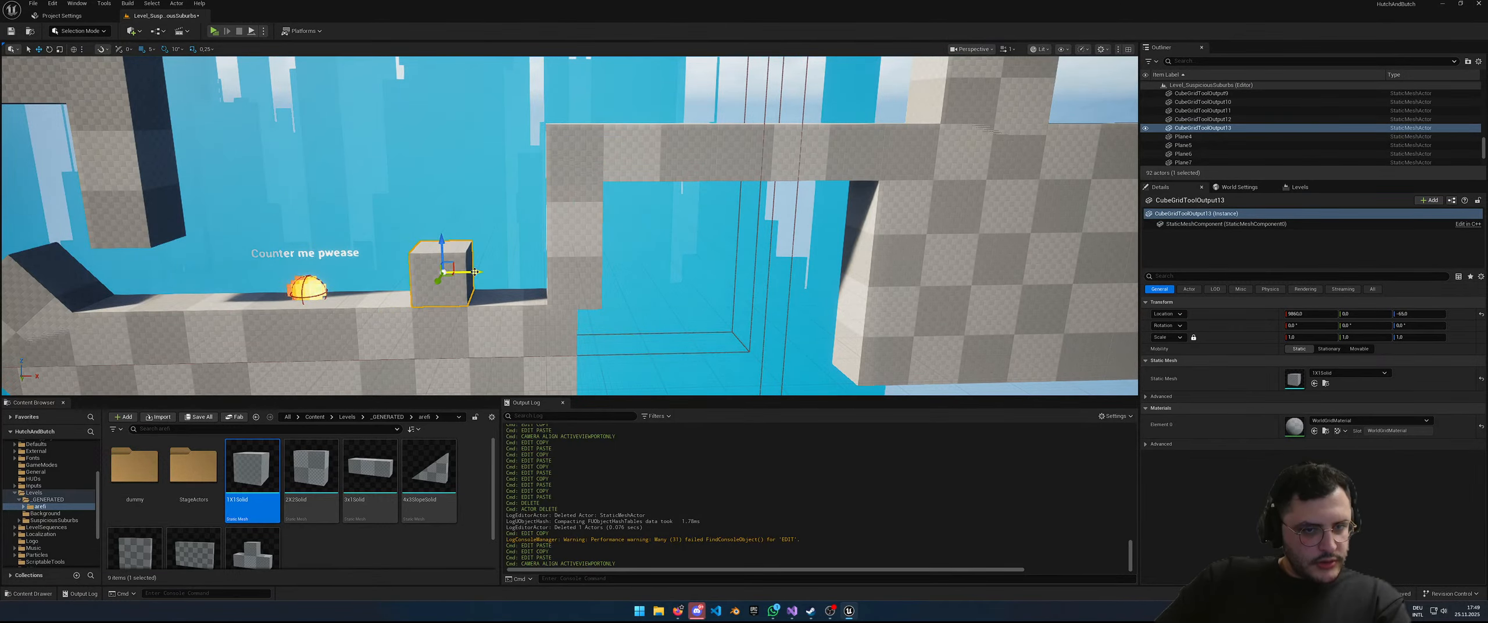
pyautogui.press('s')
pyautogui.moveTo(475, 272); pyautogui.dragTo(402, 268, button='right')
pyautogui.press('s')
pyautogui.press('Delete')
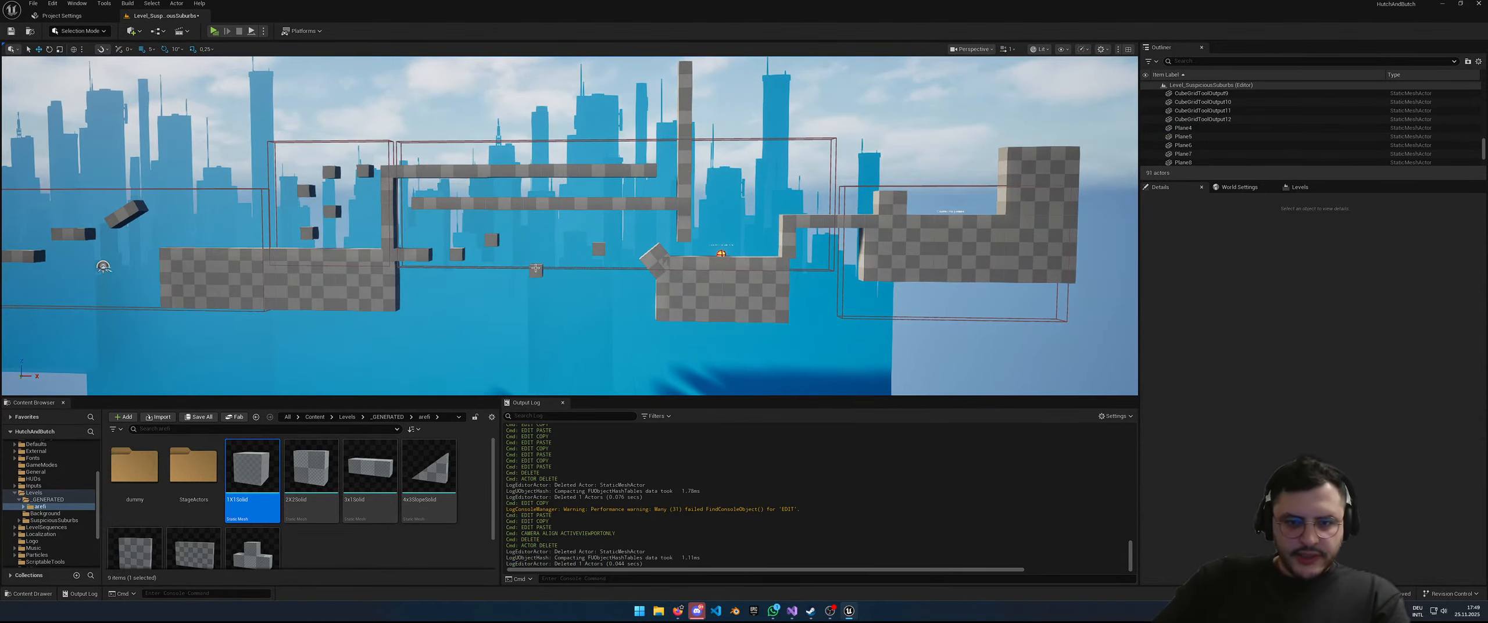
# Step: Search the project assets for "ladder" and place a BP_Ladder in the level near the column
pyautogui.press('d')
pyautogui.moveTo(628, 245); pyautogui.dragTo(628, 250, button='right')
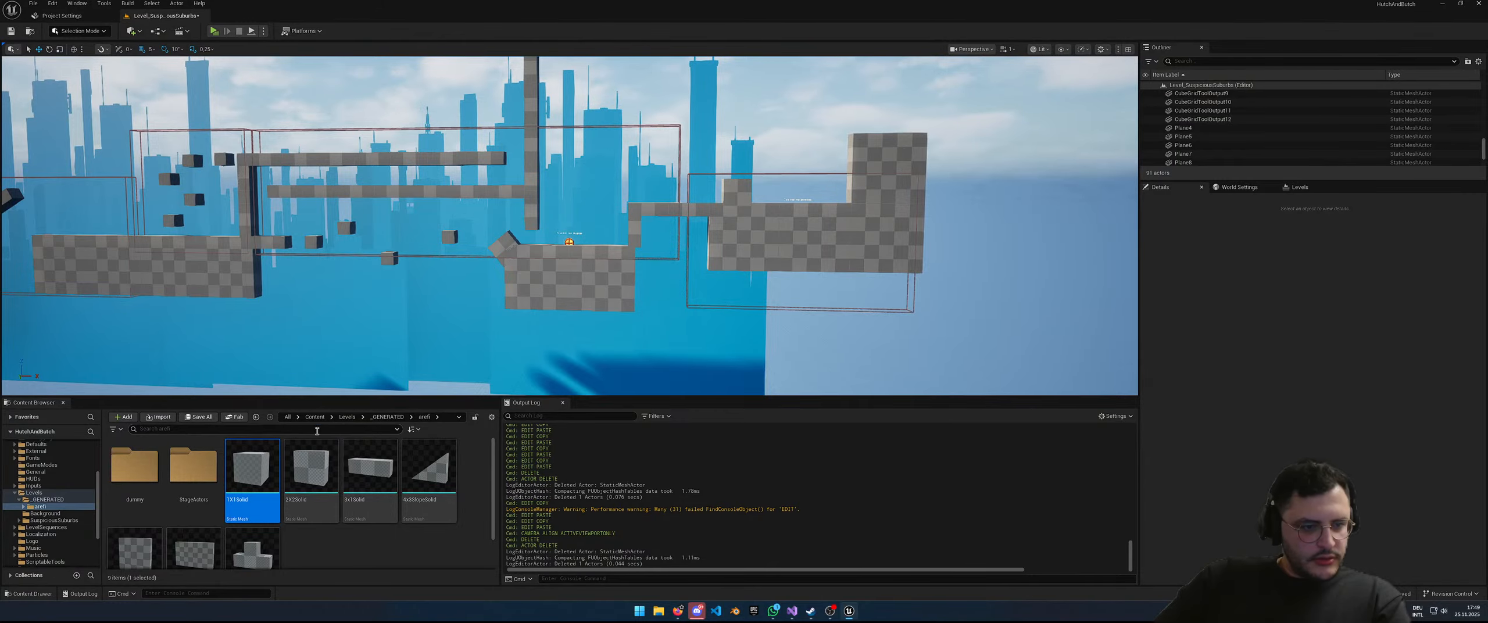
pyautogui.moveTo(372, 314); pyautogui.dragTo(571, 278, button='right')
pyautogui.press('a')
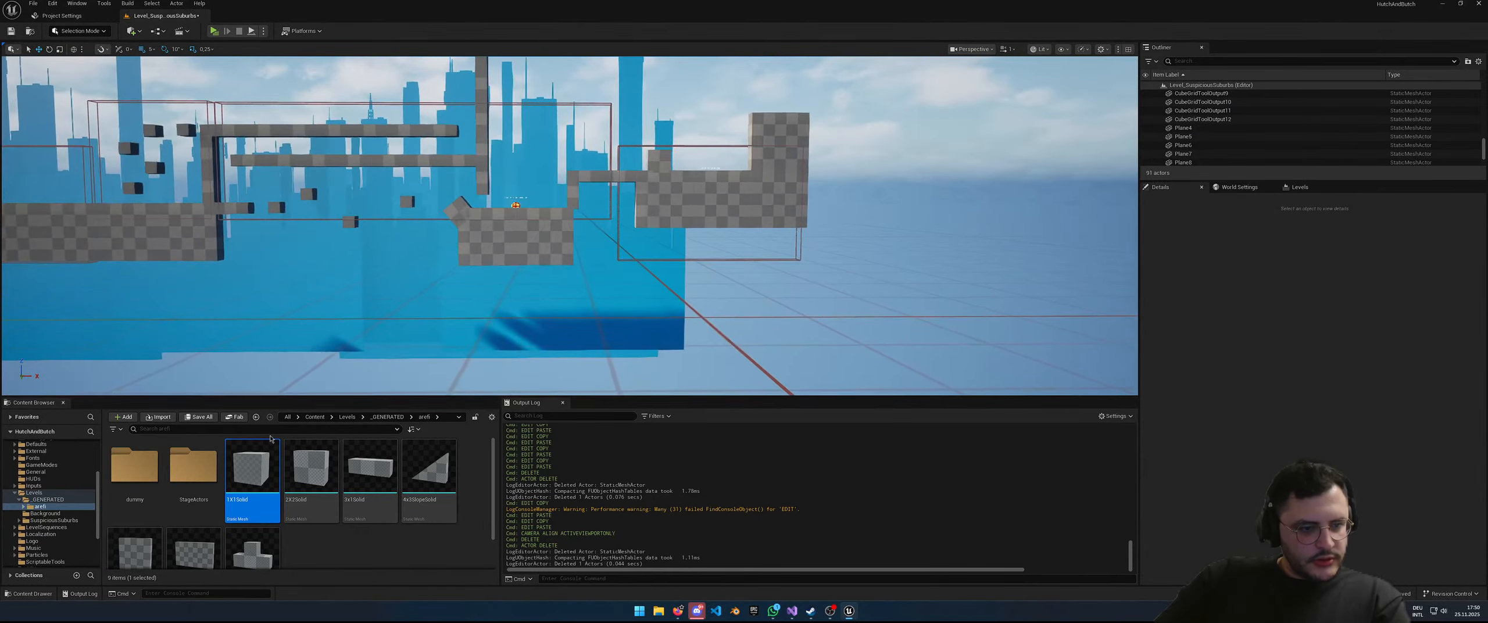
pyautogui.hotkey('ctrl', 'p')
pyautogui.write('ladder')
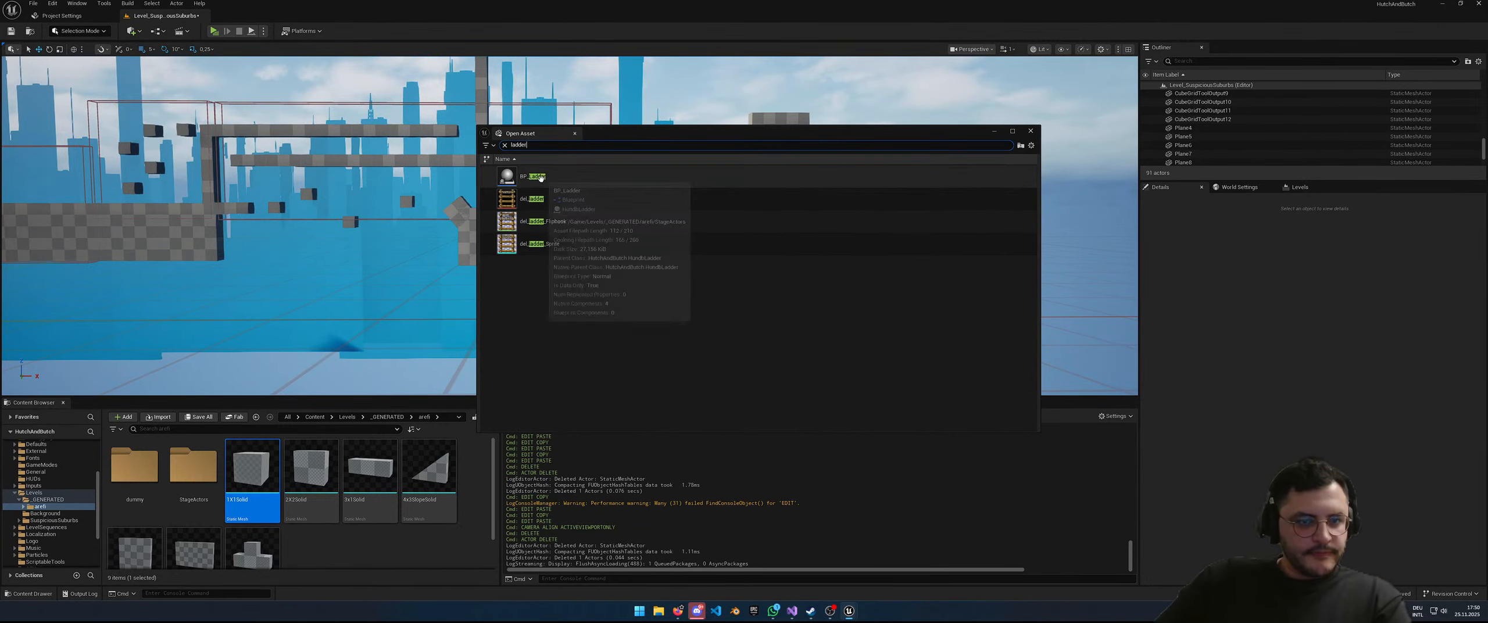
pyautogui.moveTo(539, 176); pyautogui.dragTo(439, 168)
pyautogui.moveTo(438, 168); pyautogui.dragTo(605, 196, button='right')
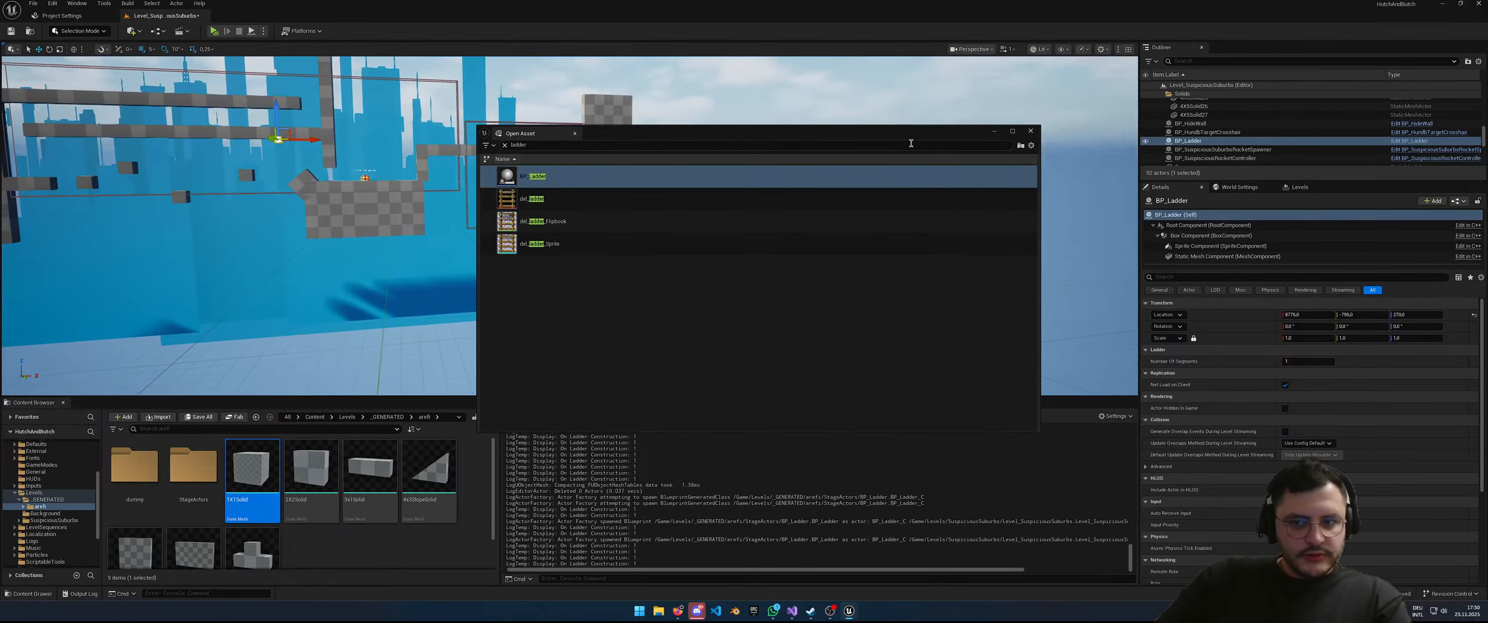
pyautogui.click(1030, 131)
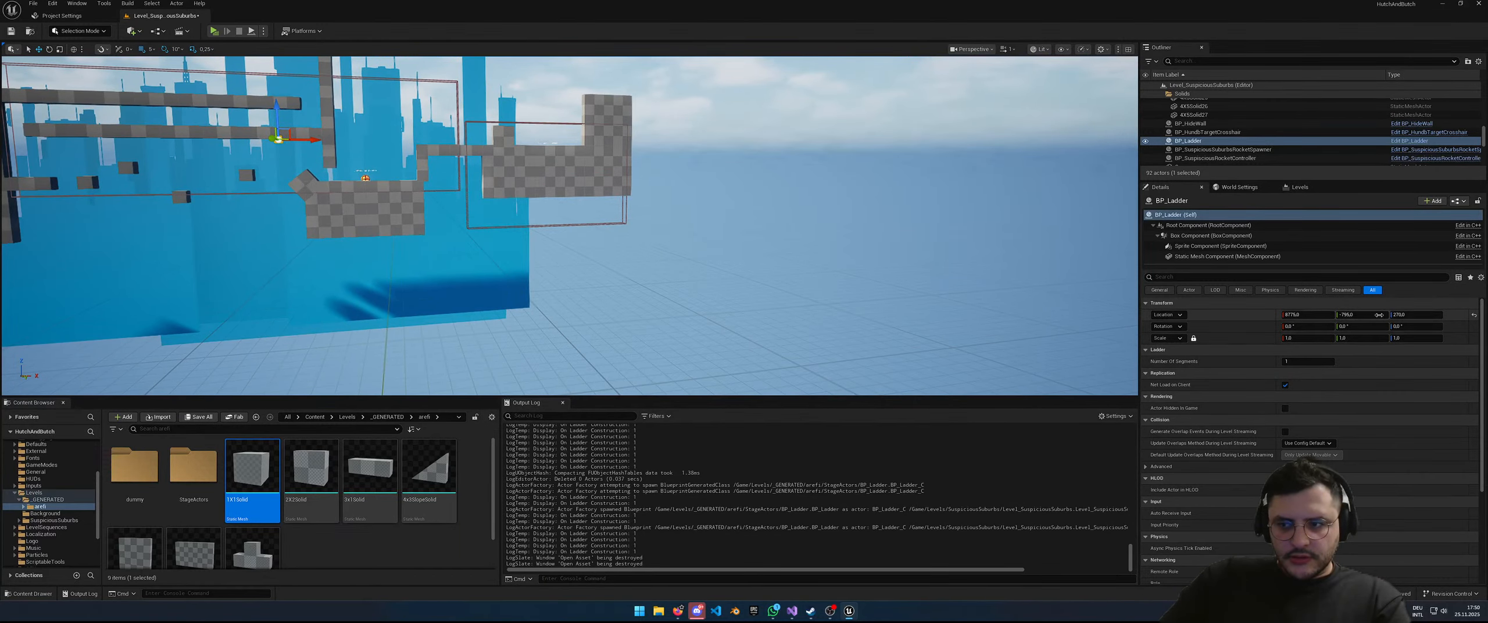
# Step: Set the ladder's Y location to 0 and move it against the upright block at the platform's far edge
pyautogui.write('0')
pyautogui.press('Return')
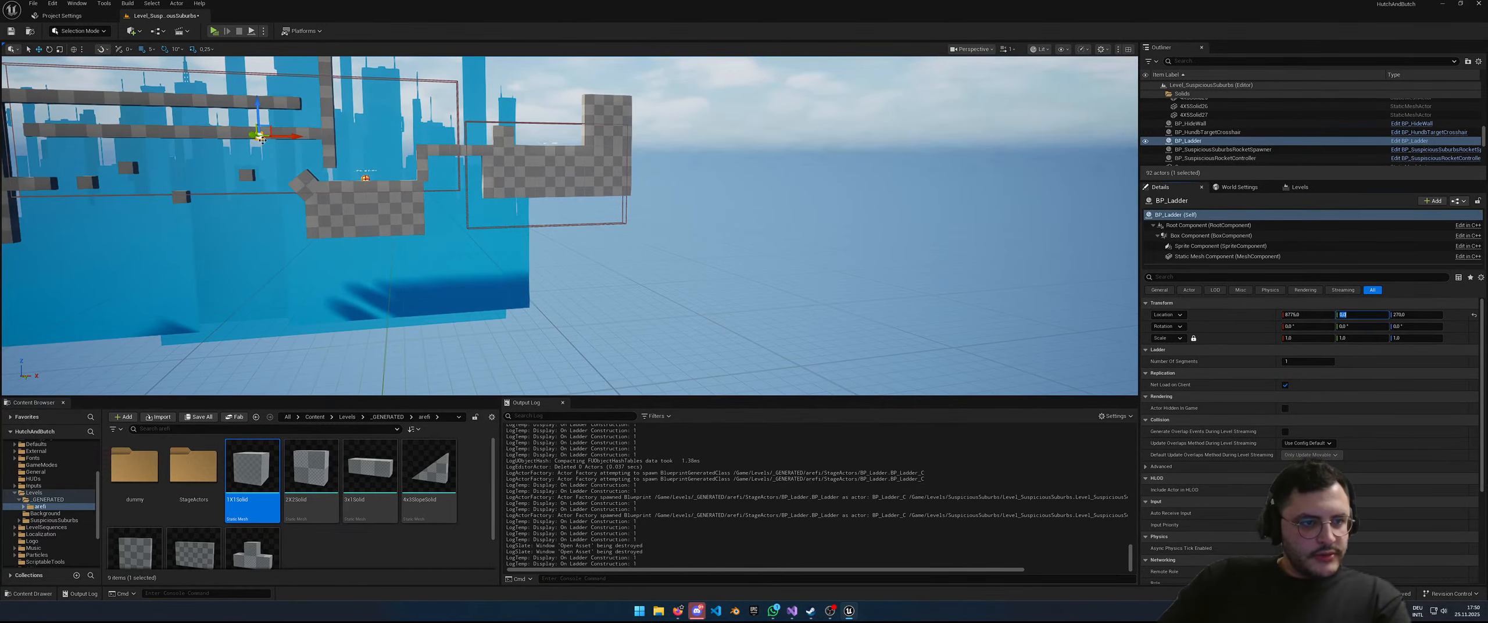
pyautogui.moveTo(262, 140); pyautogui.dragTo(421, 165)
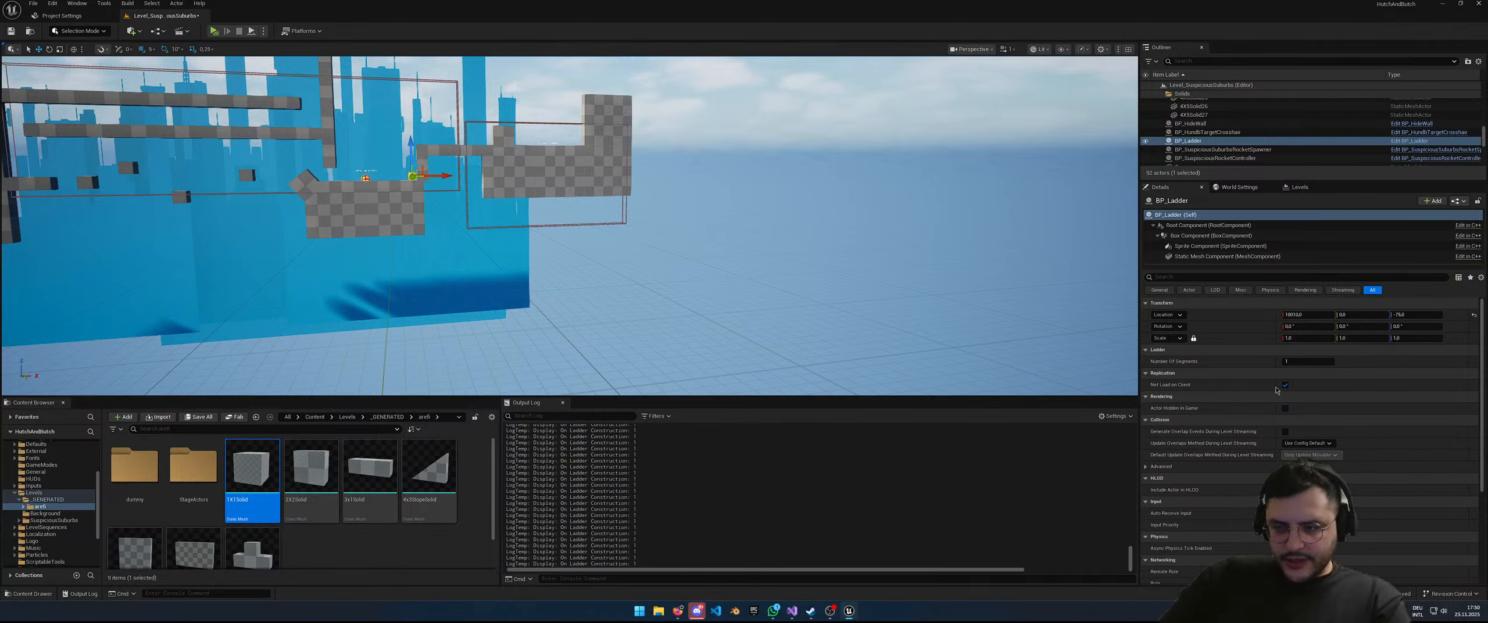
# Step: Lengthen the ladder by increasing its number of segments
pyautogui.click(1303, 361)
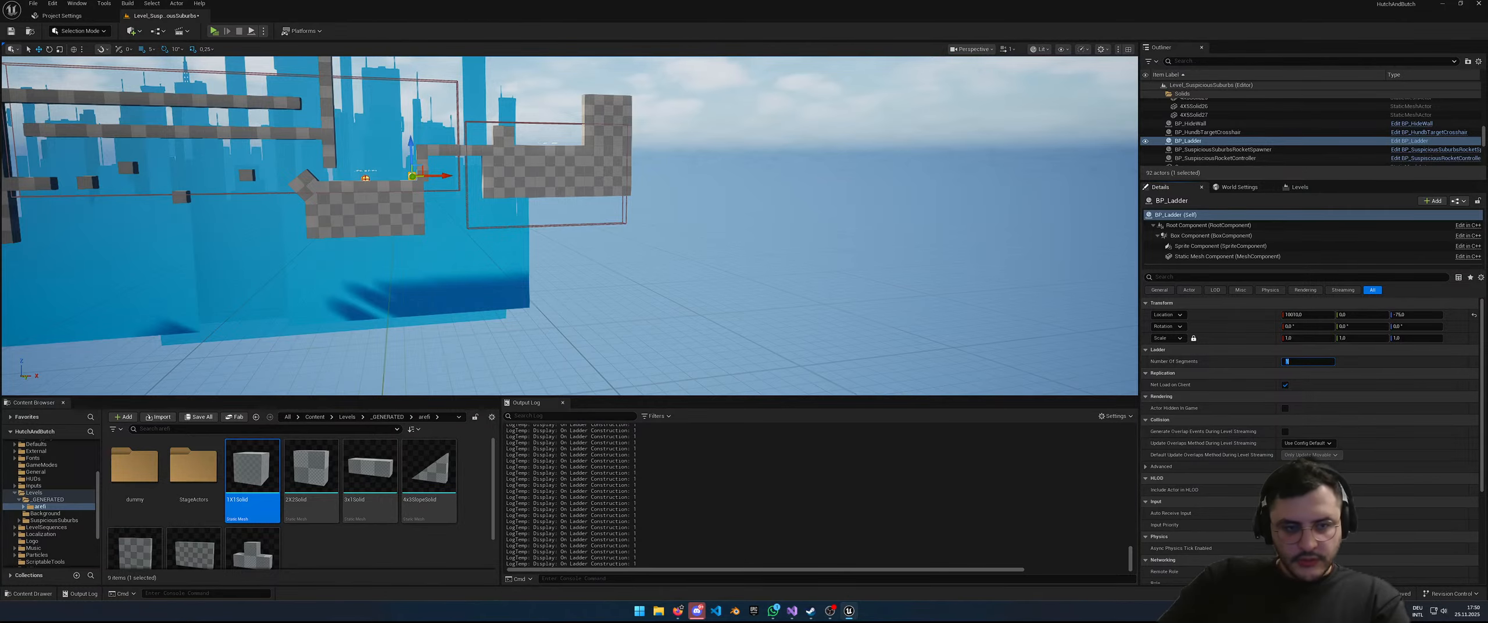
pyautogui.press('f')
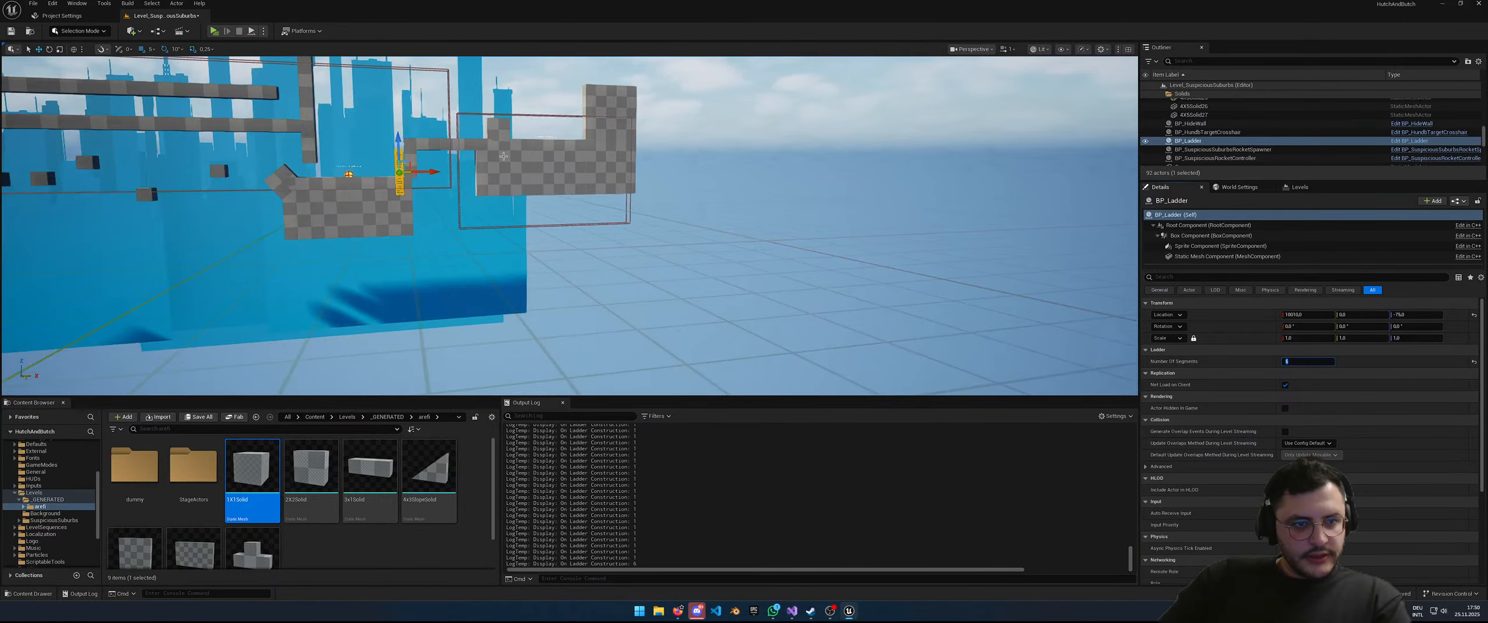
pyautogui.press('s')
pyautogui.press('d')
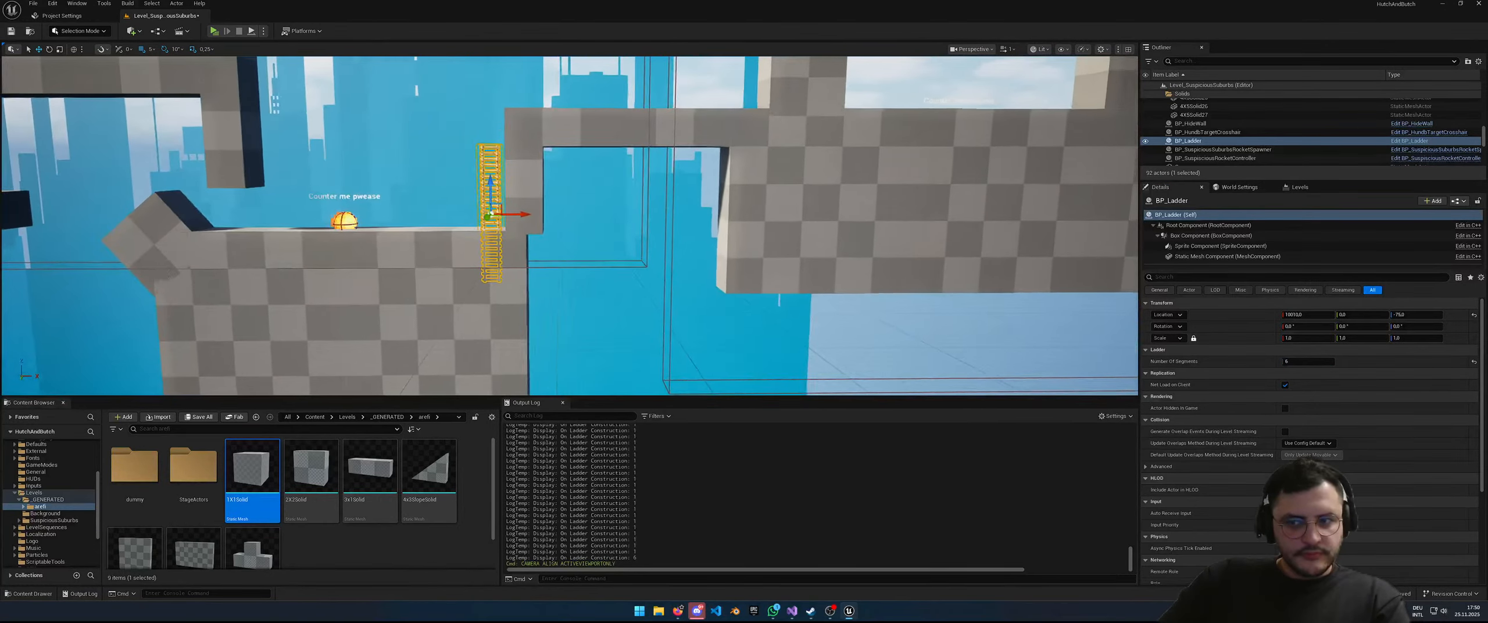
# Step: Shorten the ladder slightly and adjust its height so it runs from the platform up to the walkway
pyautogui.moveTo(502, 207); pyautogui.dragTo(505, 158)
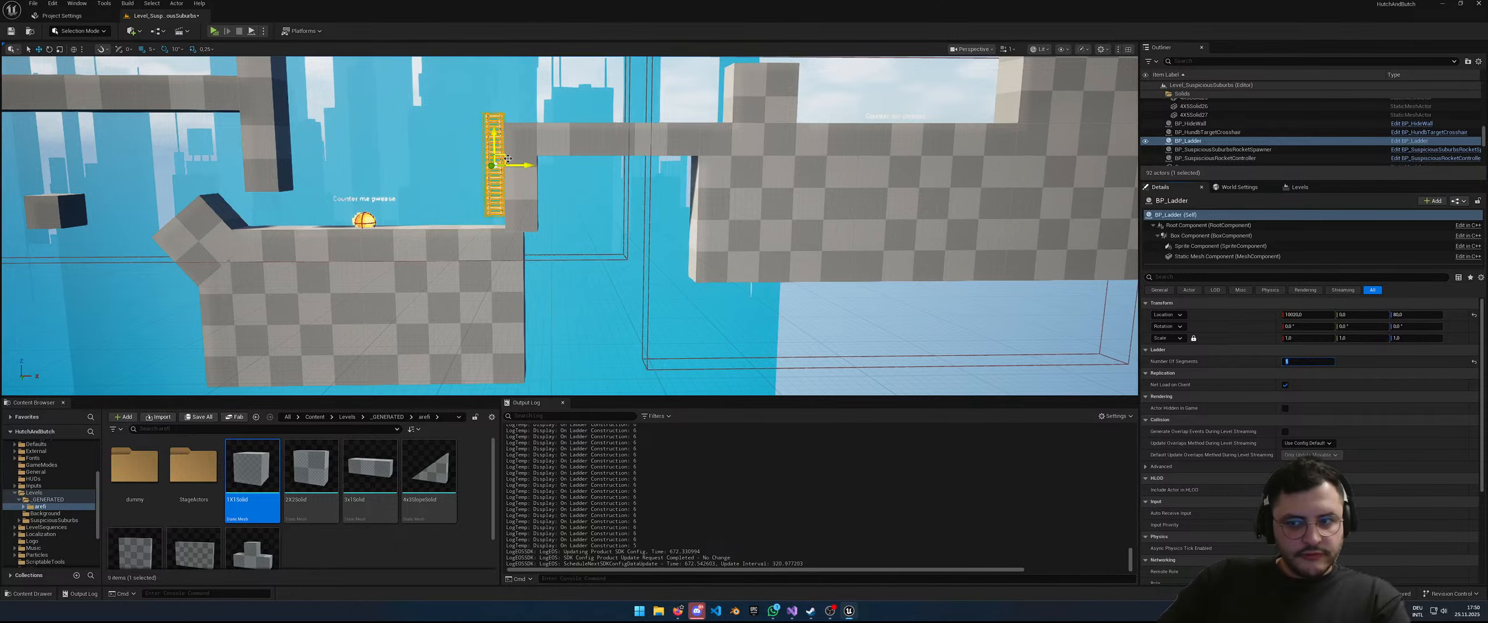
pyautogui.moveTo(508, 158); pyautogui.dragTo(508, 170)
pyautogui.moveTo(508, 170); pyautogui.dragTo(532, 168, button='right')
pyautogui.press('a')
pyautogui.press('d')
pyautogui.press('s')
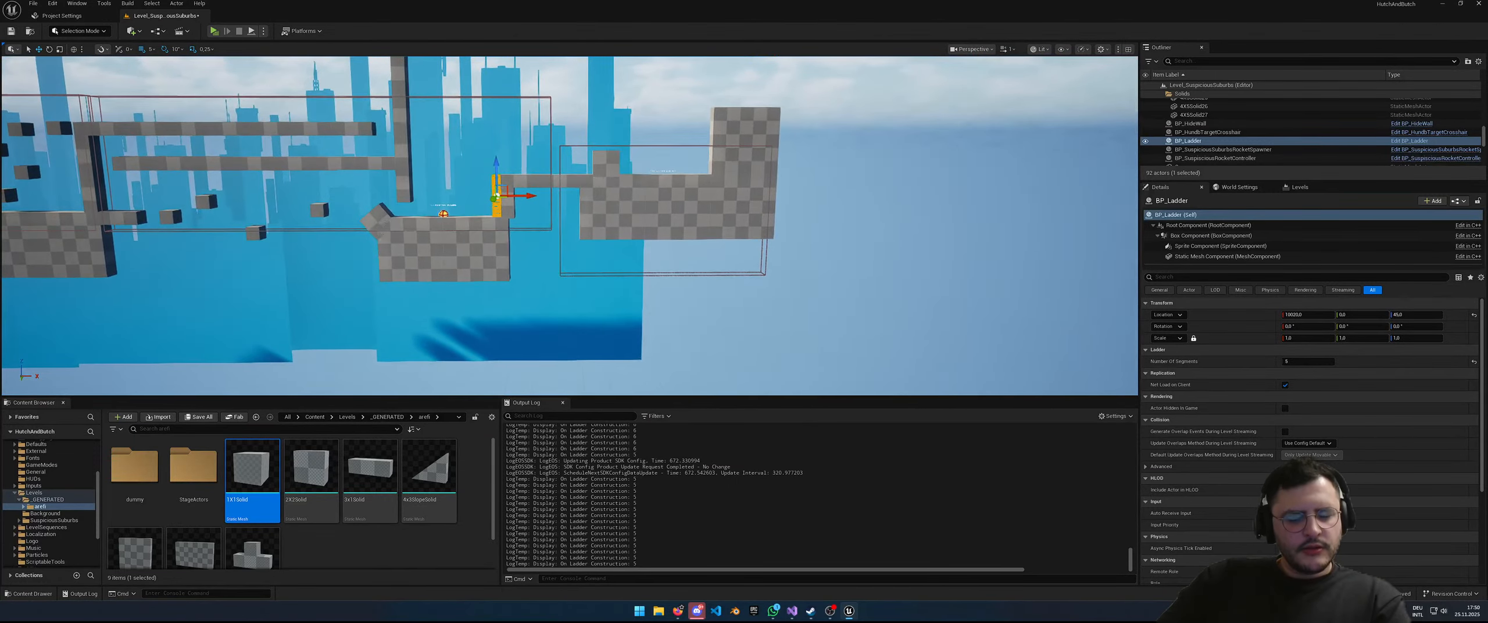
# Step: Duplicate the walkway's first 3x1 block and attach the copy as a ledge to the column's side facing the ladder
pyautogui.click(533, 188)
pyautogui.hotkey('ctrl', 'c')
pyautogui.hotkey('ctrl', 'v')
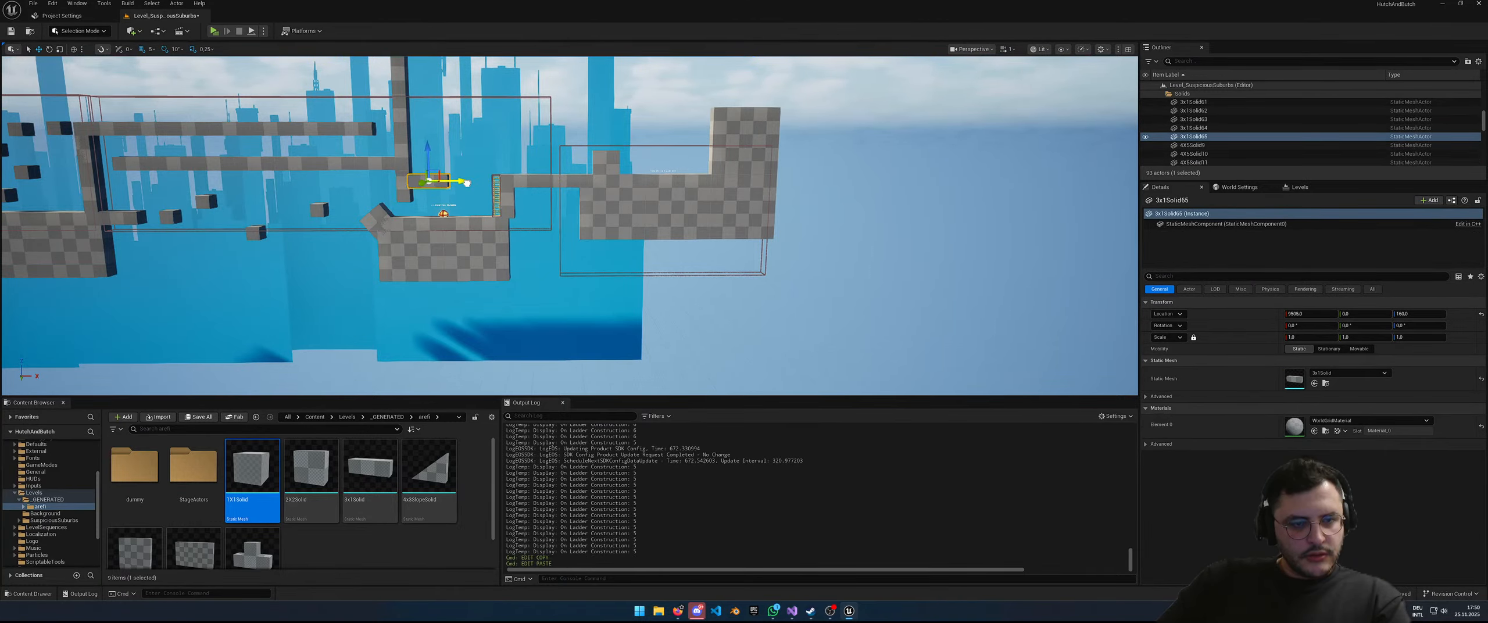
pyautogui.press('f')
pyautogui.moveTo(606, 225); pyautogui.dragTo(618, 225)
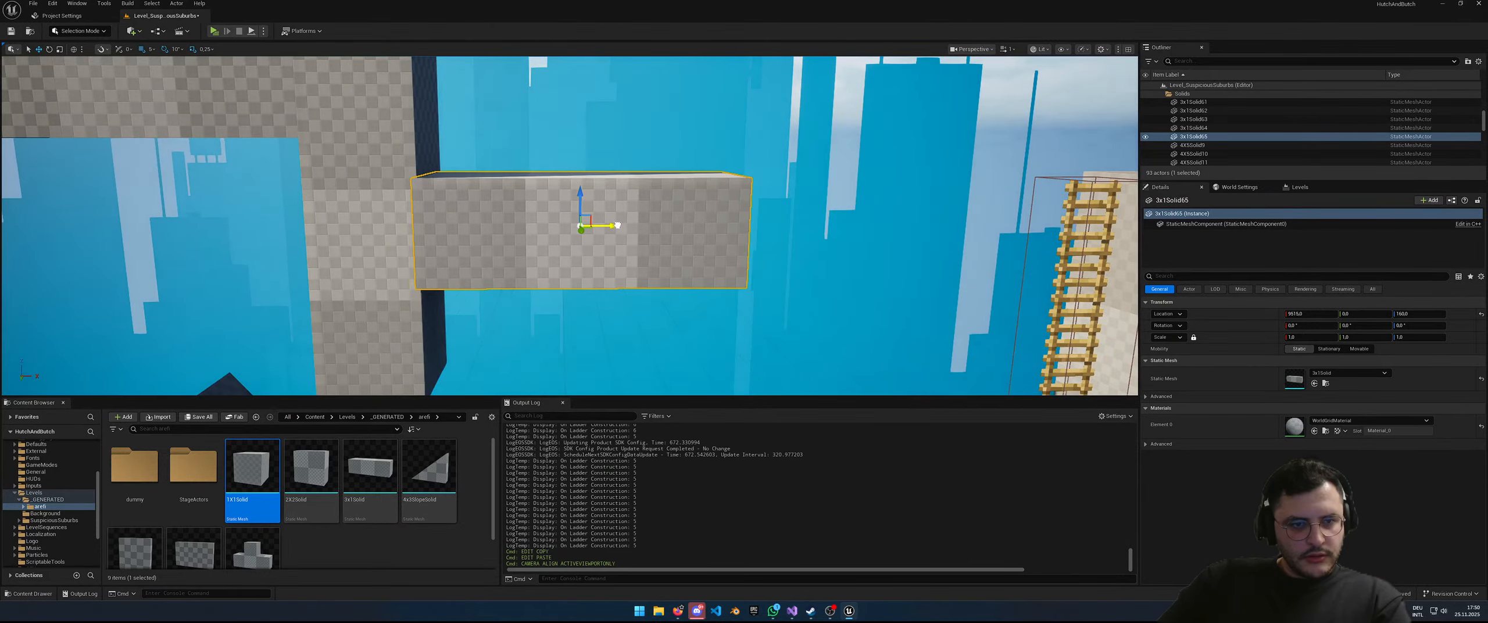
pyautogui.press('s')
pyautogui.moveTo(618, 225); pyautogui.dragTo(555, 227, button='right')
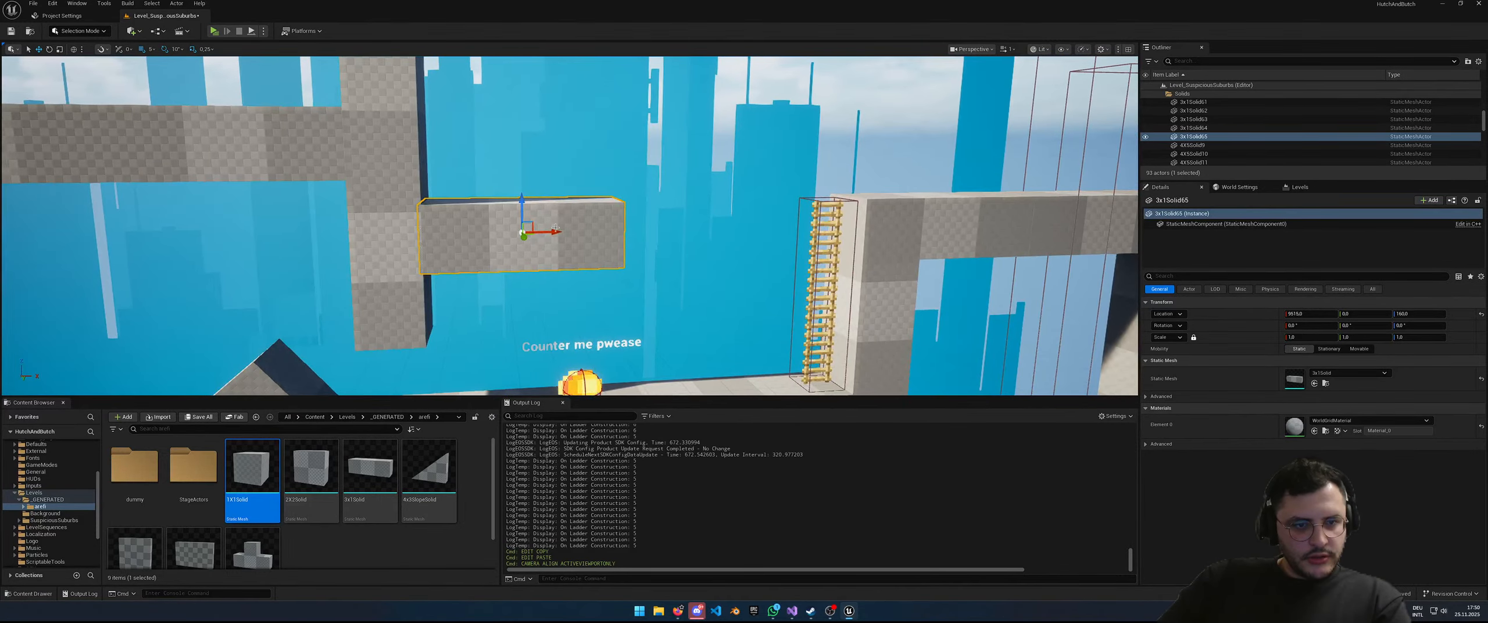
# Step: Save the level
pyautogui.press('s')
pyautogui.moveTo(523, 191); pyautogui.dragTo(516, 191, button='right')
pyautogui.press('s')
pyautogui.moveTo(633, 249); pyautogui.dragTo(203, 289, button='right')
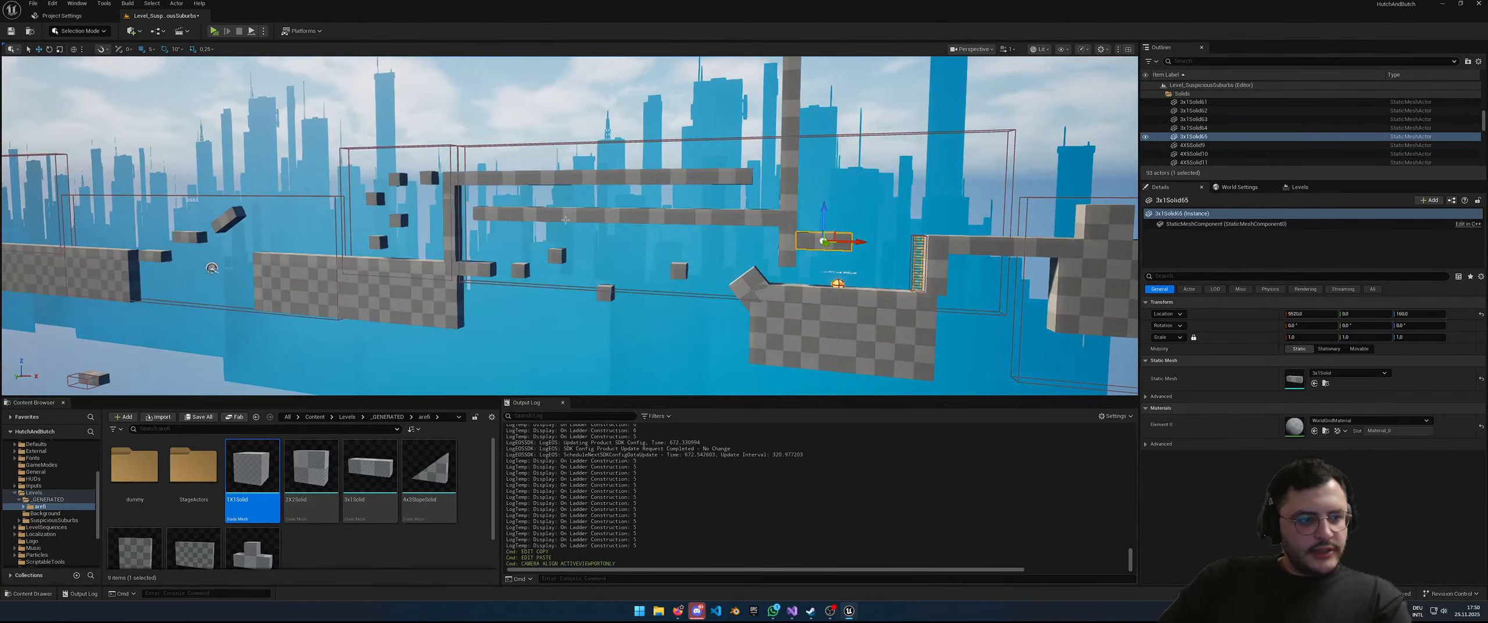
pyautogui.hotkey('ctrl', 's')
# Step: Move the stray BP_HideWall from below the level onto the middle platform, beneath the stacked stepping cubes
pyautogui.click(97, 374)
pyautogui.press('a')
pyautogui.moveTo(97, 375); pyautogui.dragTo(203, 284, button='right')
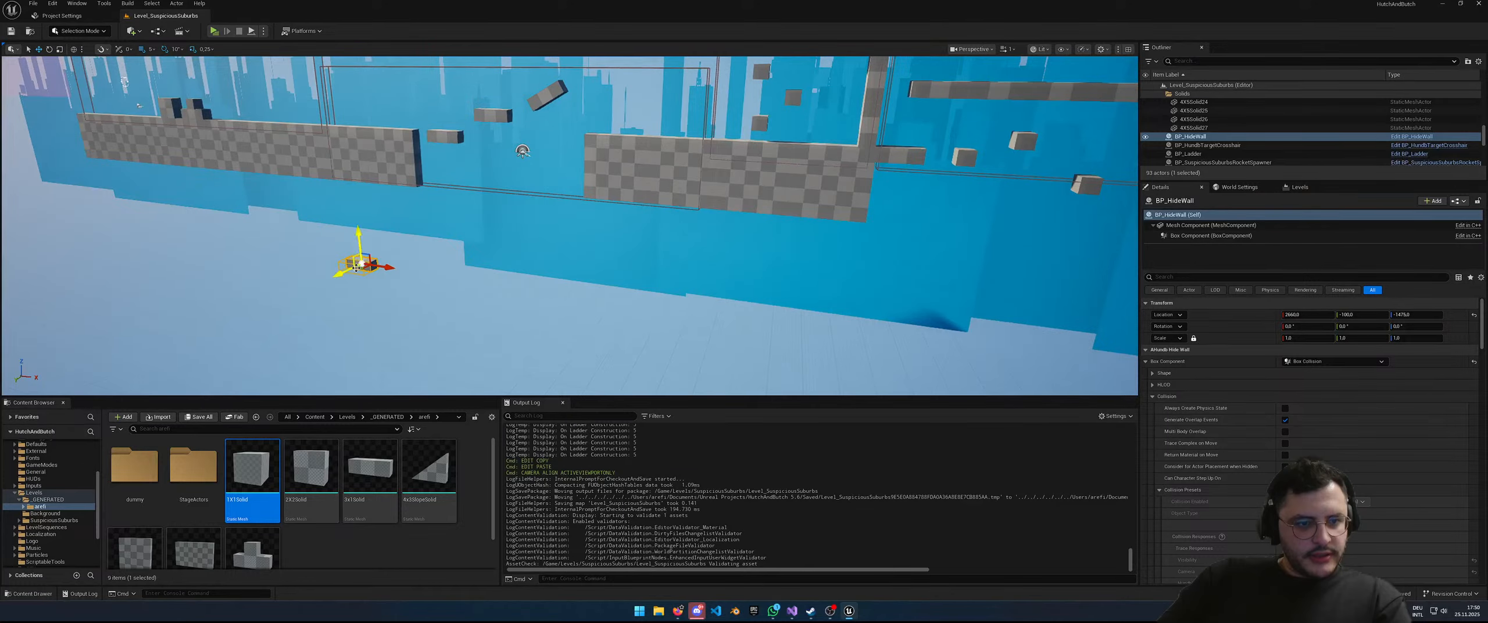
pyautogui.moveTo(363, 259); pyautogui.dragTo(810, 109)
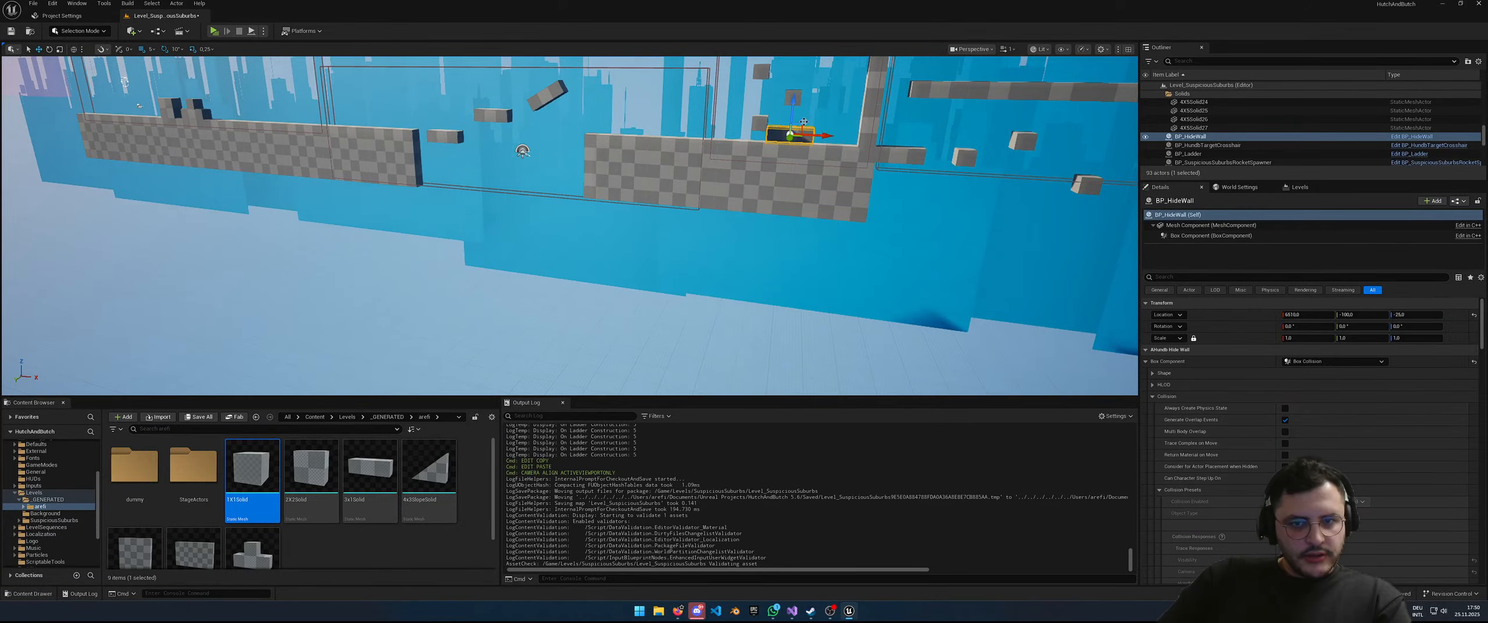
pyautogui.press('f')
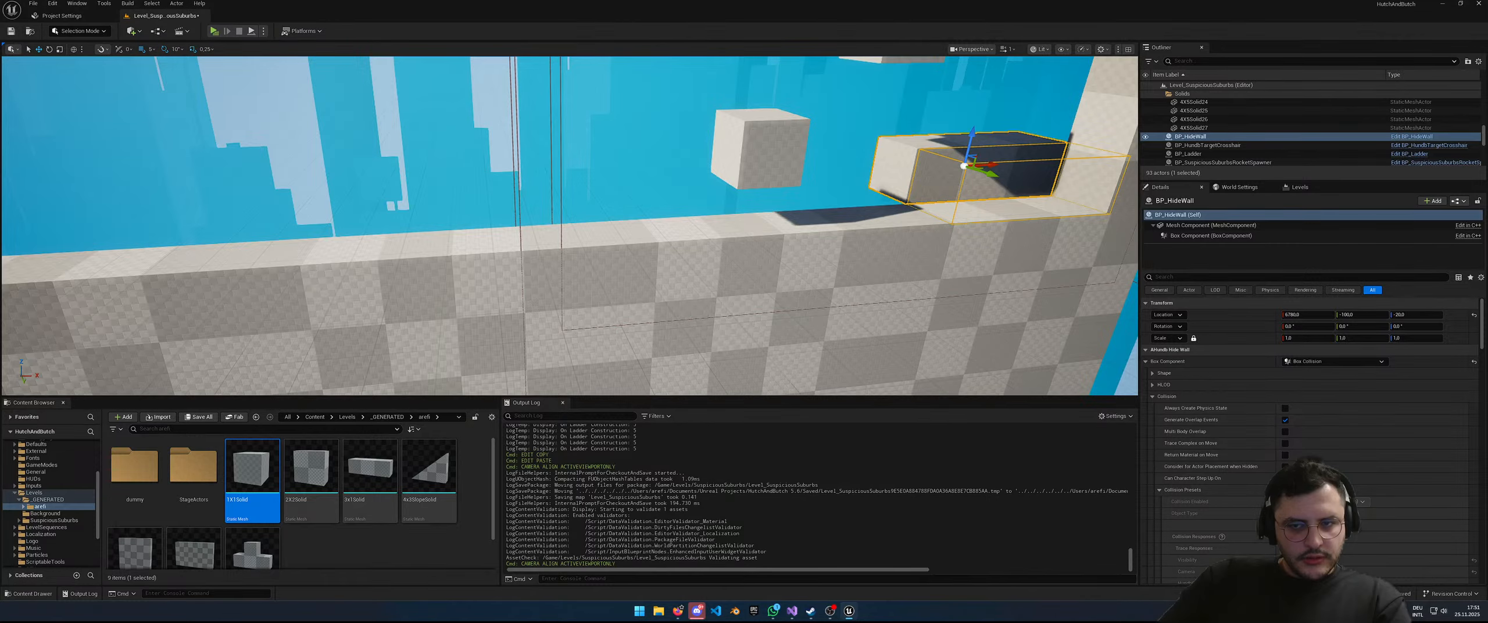
pyautogui.press('s')
pyautogui.moveTo(758, 241); pyautogui.dragTo(769, 204, button='right')
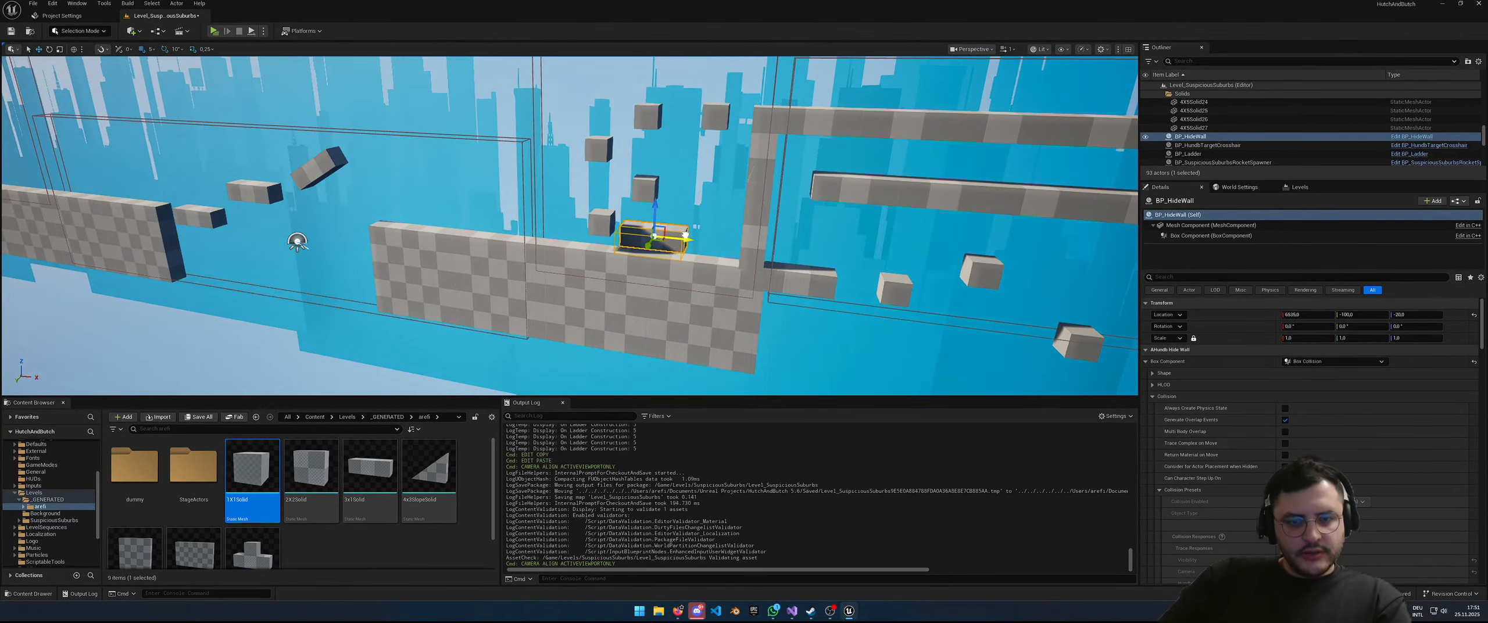
# Step: Save the level with the repositioned hide wall
pyautogui.press('s')
pyautogui.moveTo(746, 244); pyautogui.dragTo(701, 238, button='right')
pyautogui.press('a')
pyautogui.press('s')
pyautogui.press('w')
pyautogui.press('d')
pyautogui.hotkey('ctrl', 's')
# Step: Start a play test of the level and run the character forward toward the first blocks
pyautogui.press('s')
pyautogui.press('a')
pyautogui.press('w')
pyautogui.press('d')
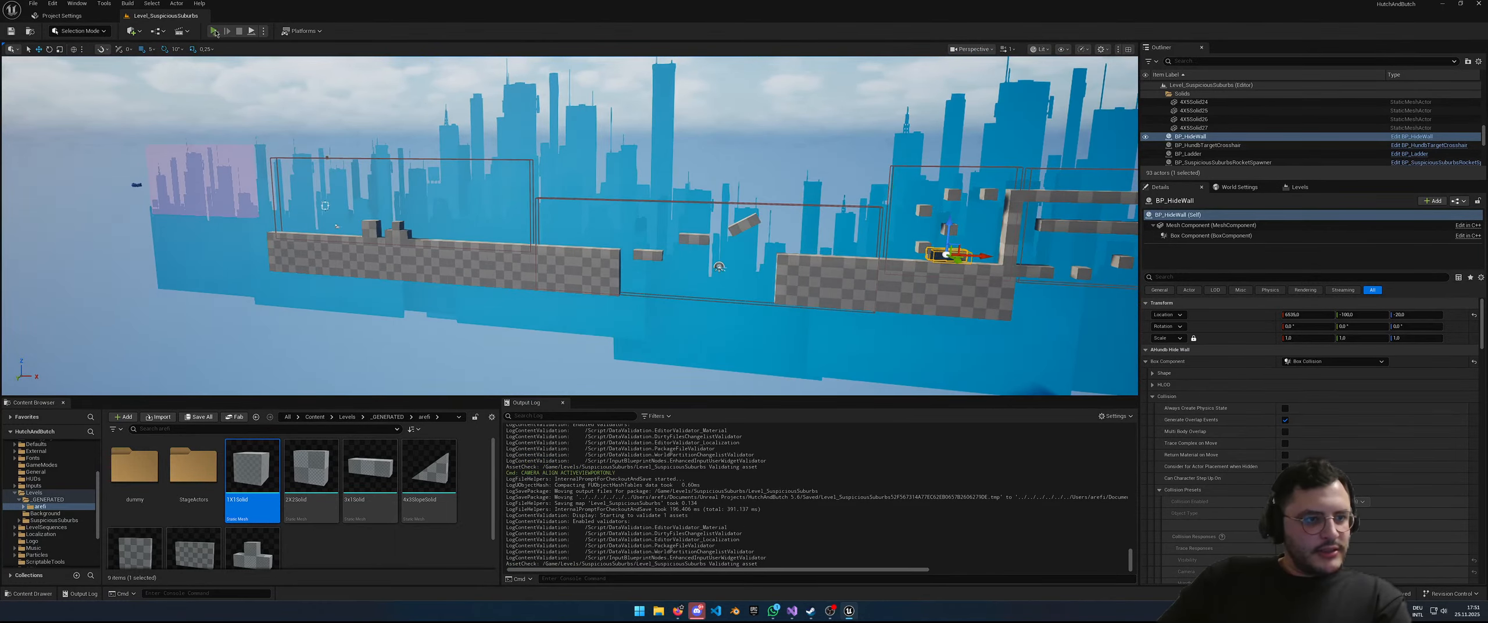
pyautogui.click(214, 30)
pyautogui.press('d')
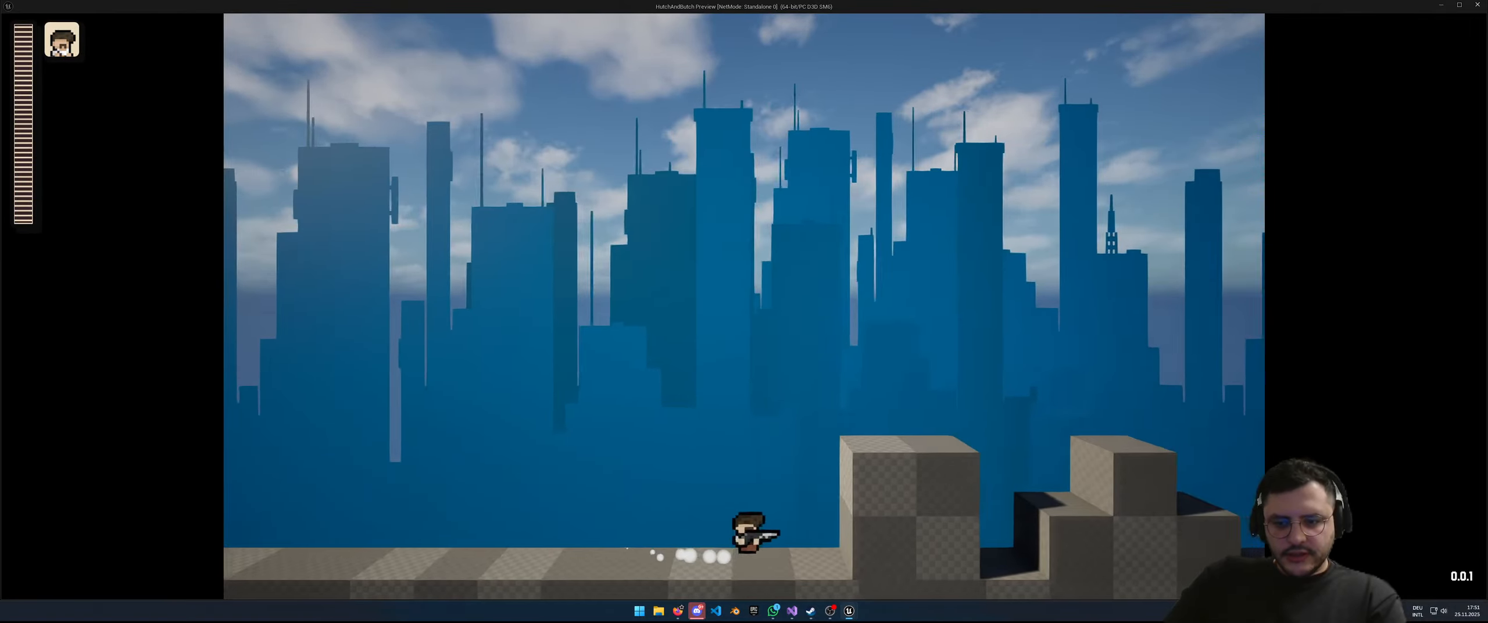
# Step: Play-test the opening section by running the character over the first blocks and across the floating platforms to the middle platform
pyautogui.press('space')
pyautogui.press('space')
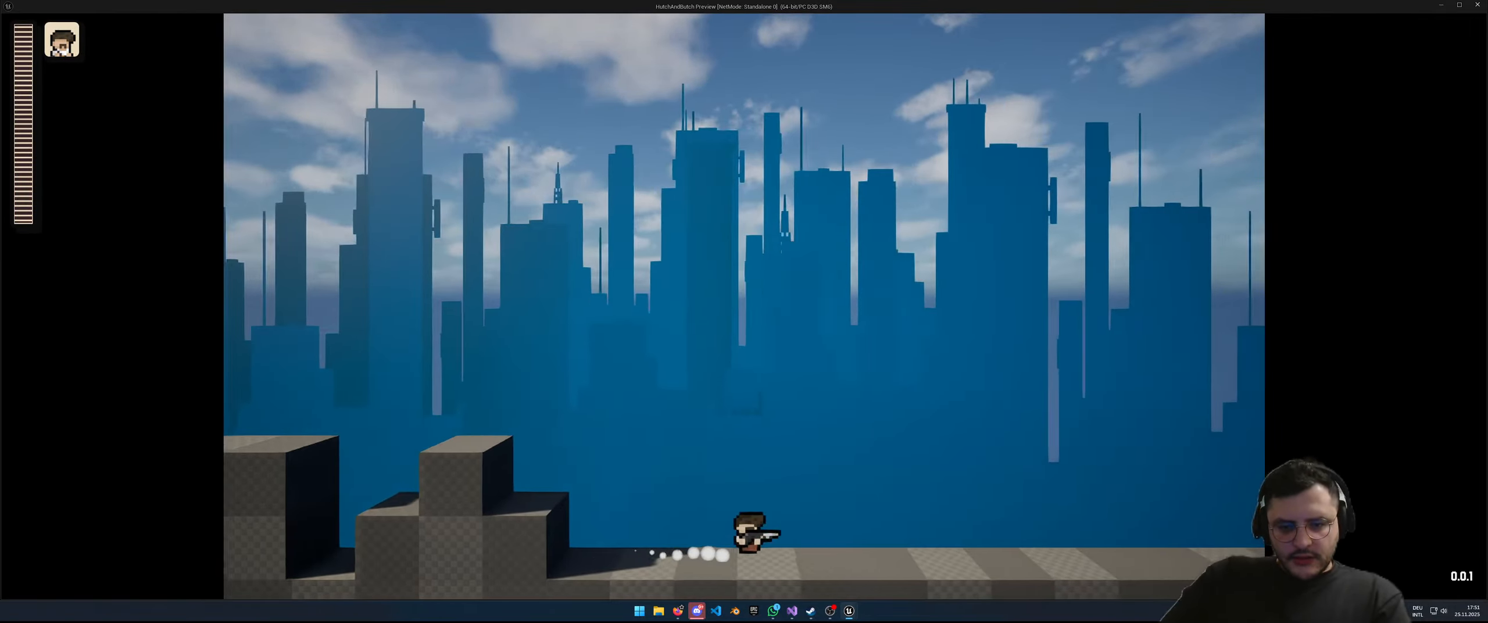
pyautogui.press('d')
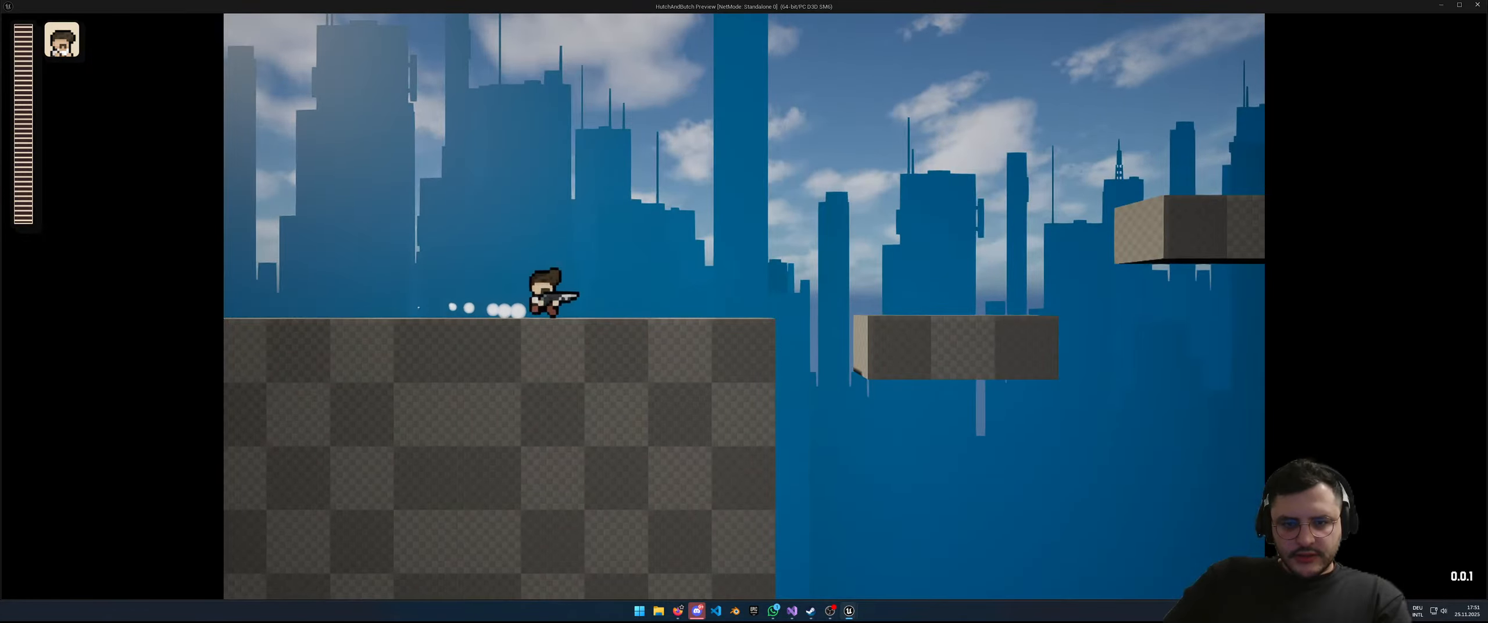
pyautogui.press('space')
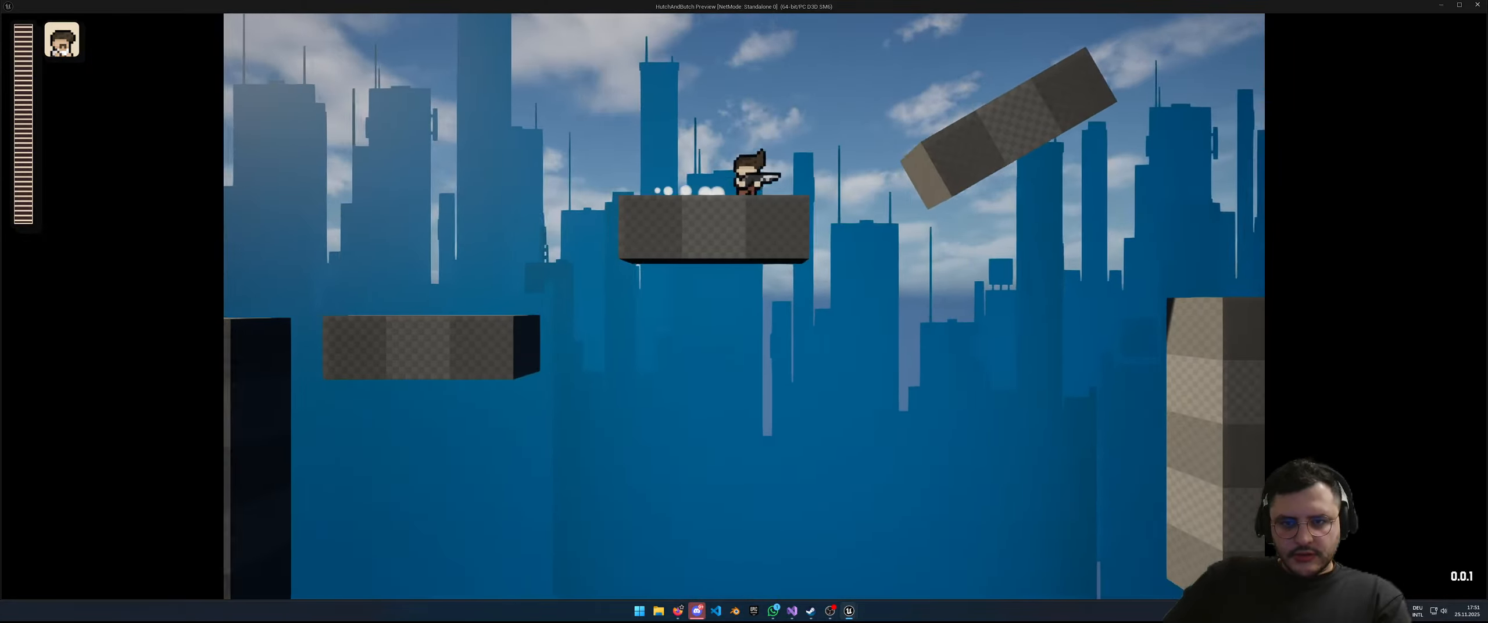
pyautogui.press('space')
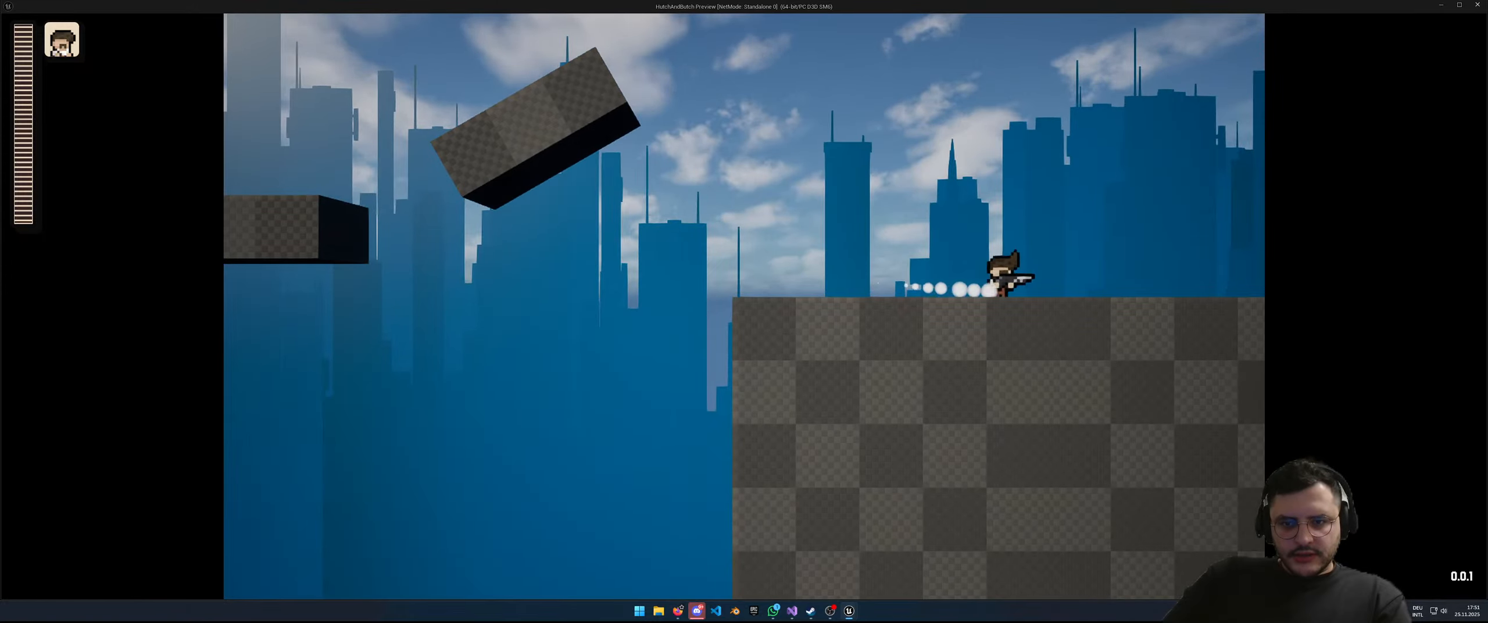
pyautogui.press('d')
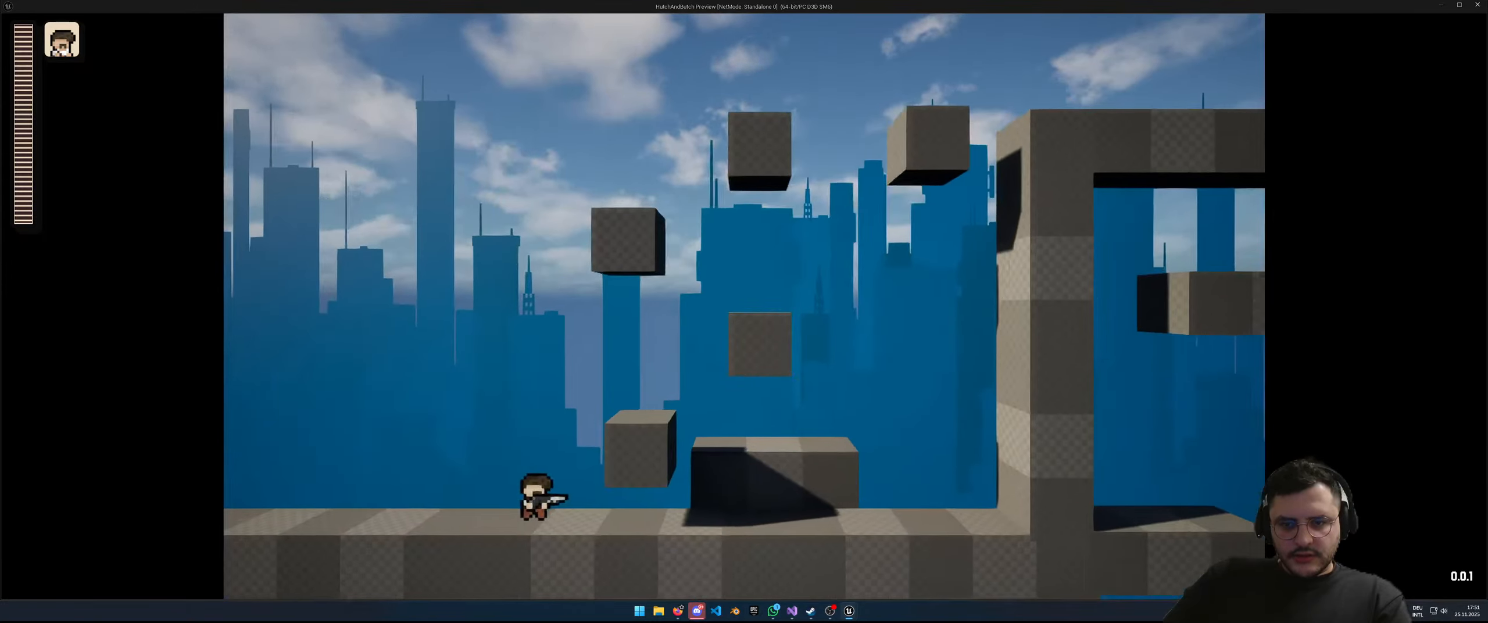
# Step: Test the climb up the stepping cubes, then run along the upper walkway and back along the lower walkway
pyautogui.press('d')
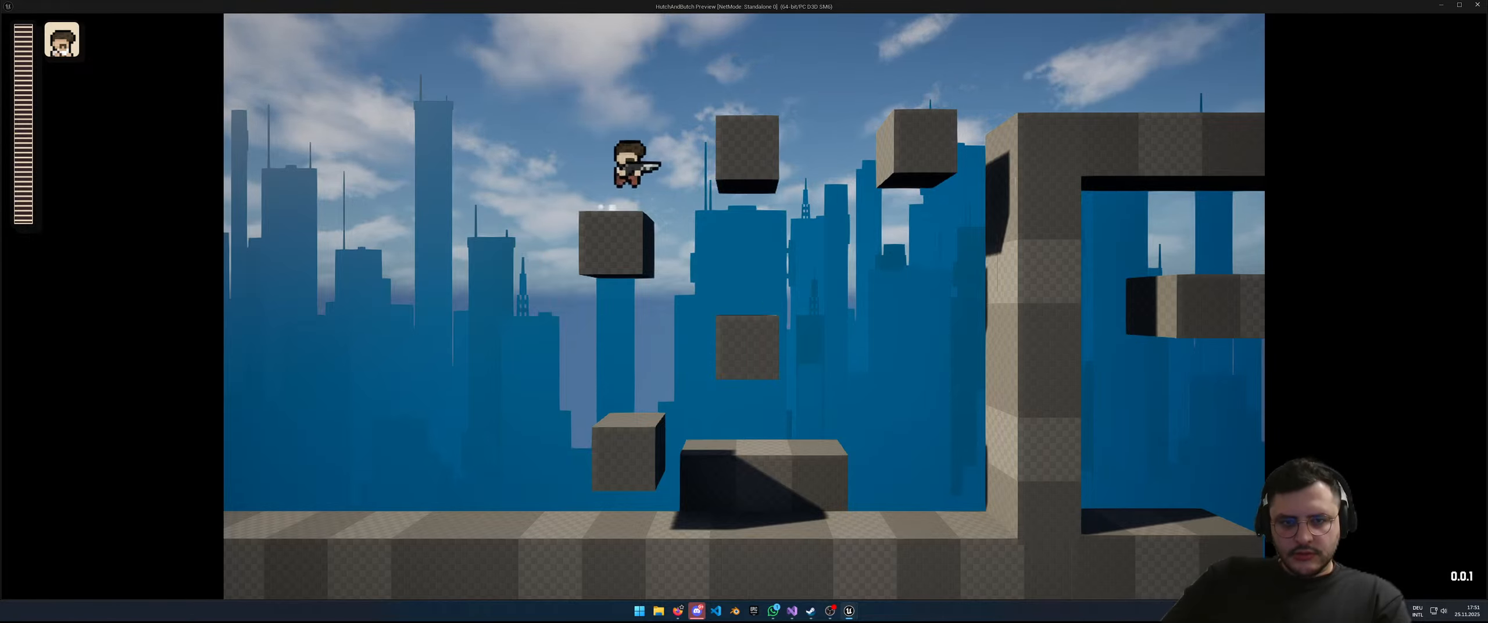
pyautogui.press('space')
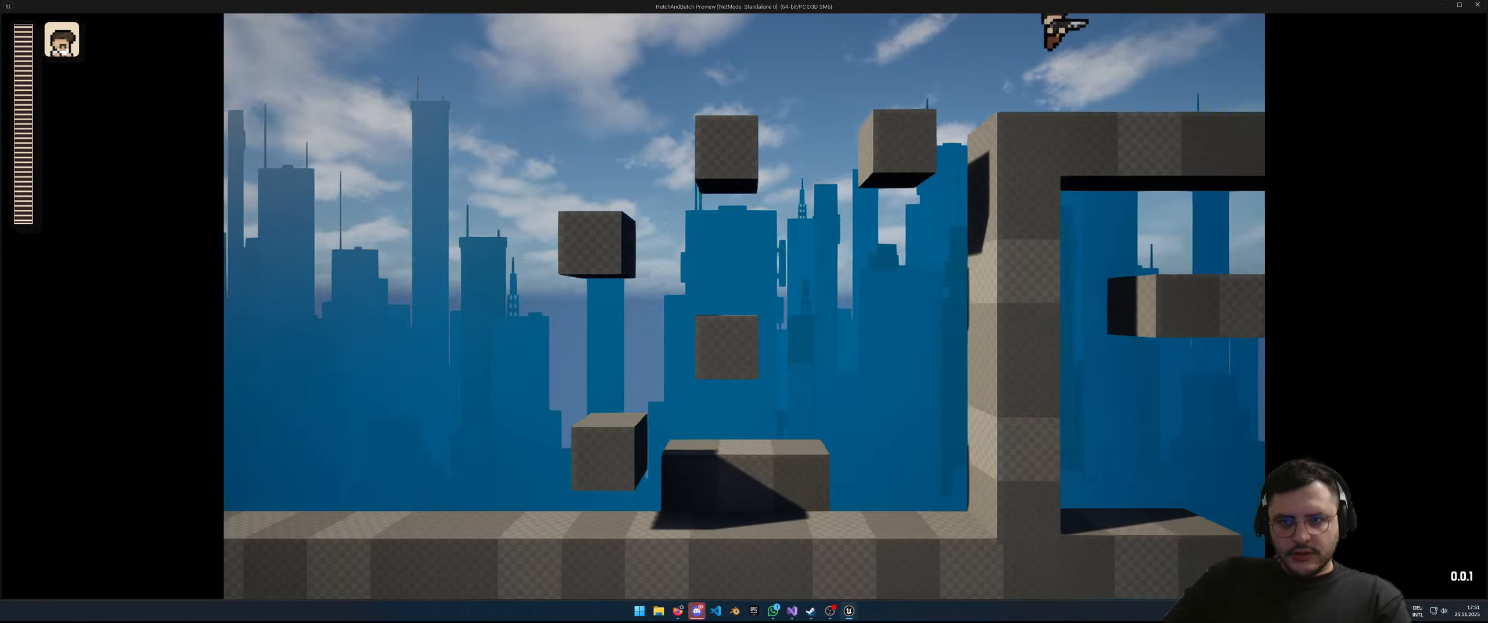
pyautogui.press('d')
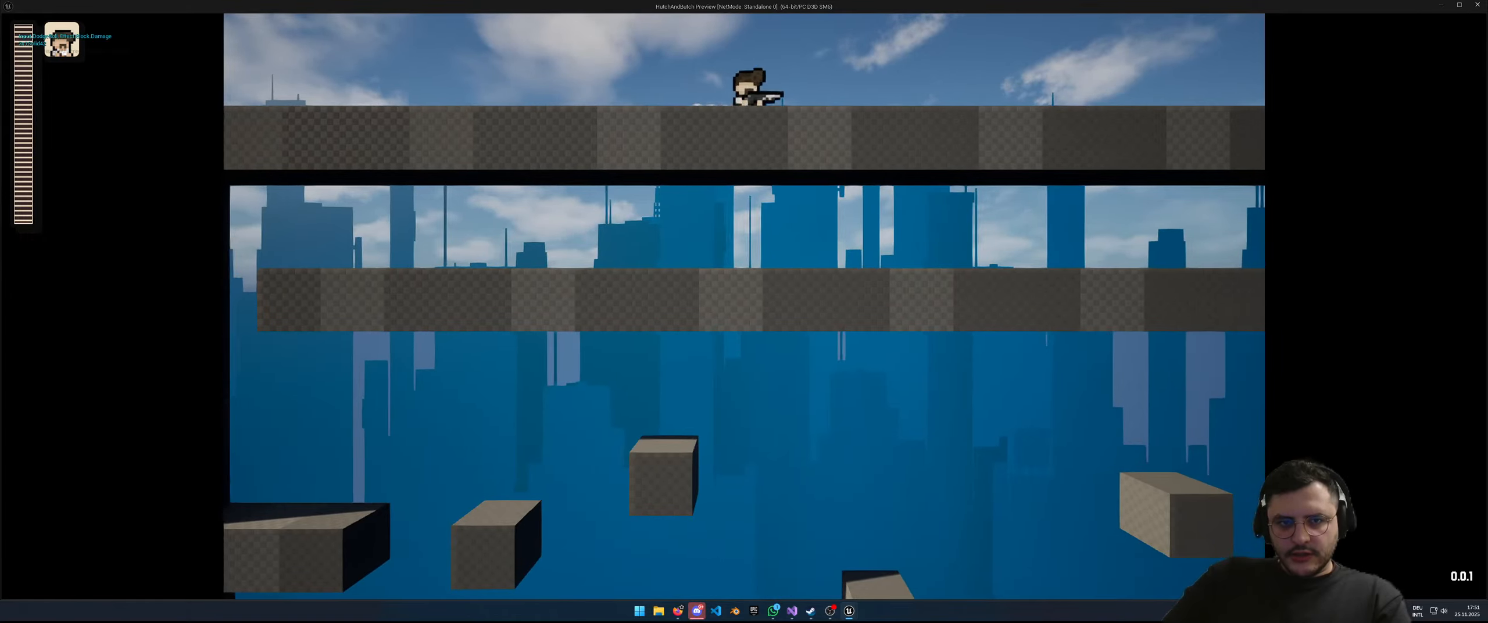
pyautogui.press('a')
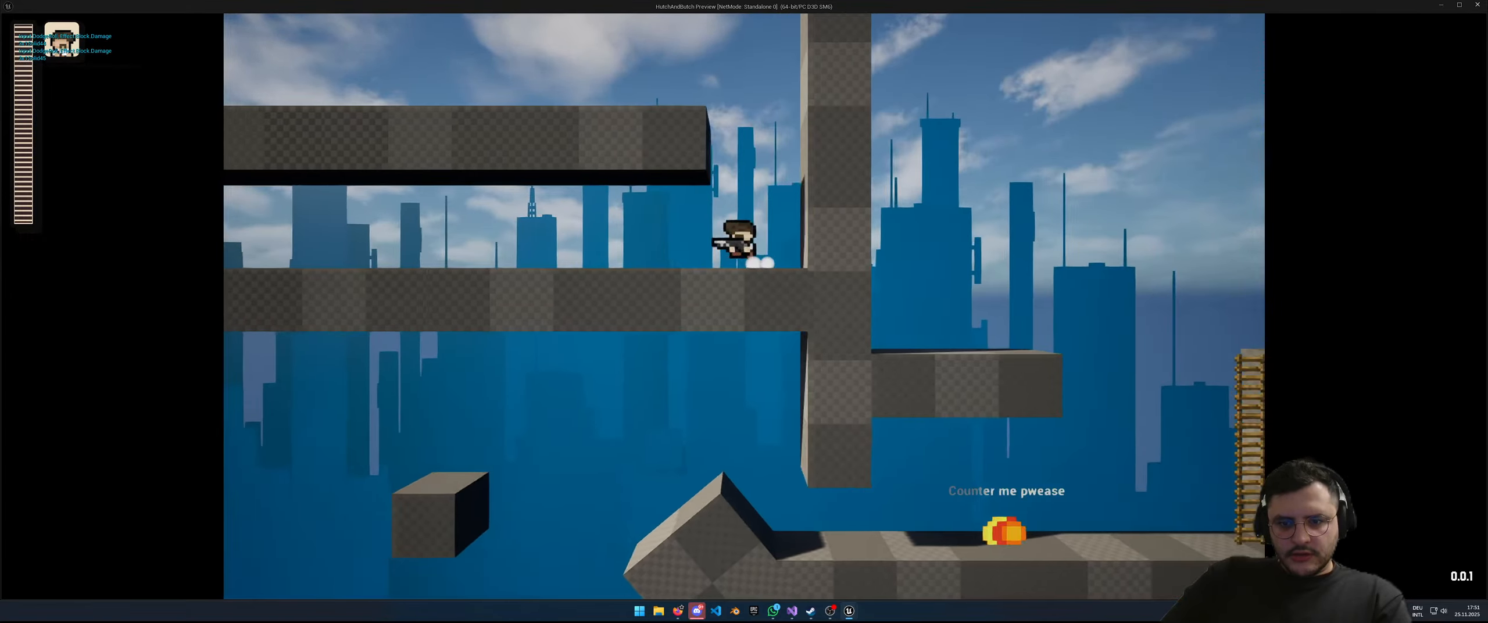
pyautogui.press('a')
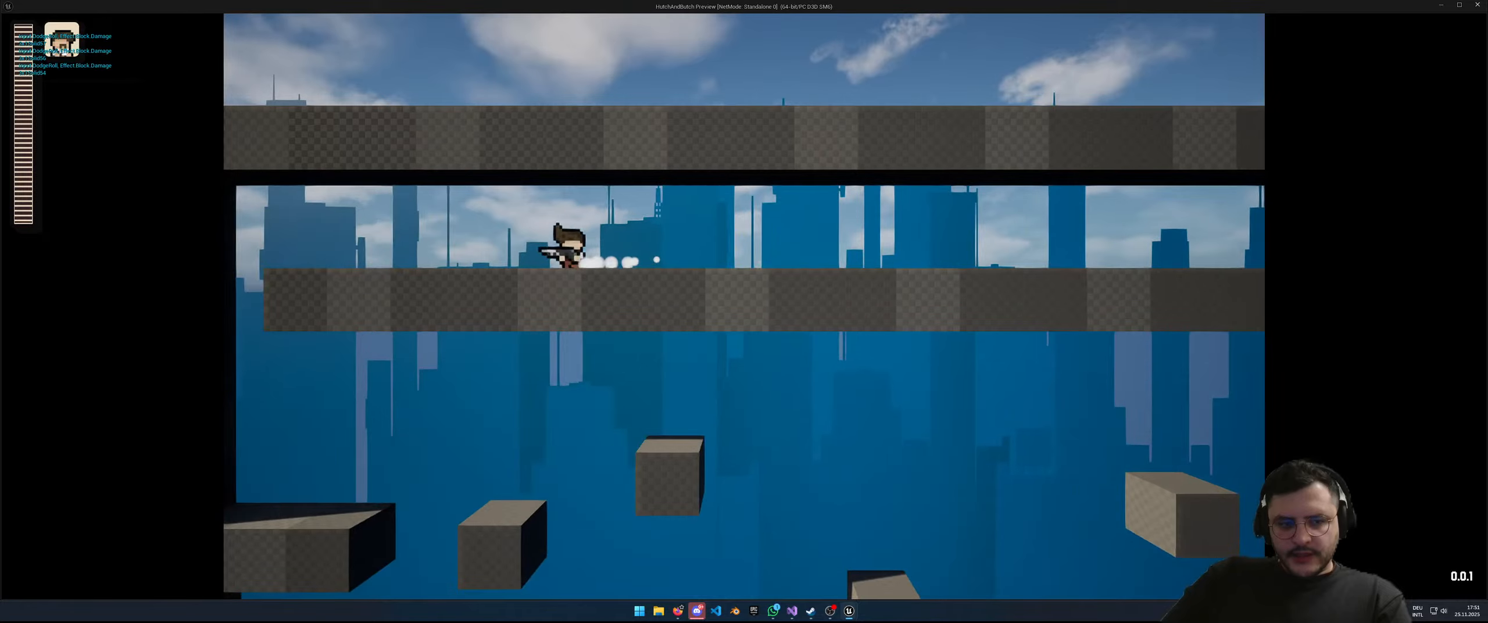
pyautogui.press('d')
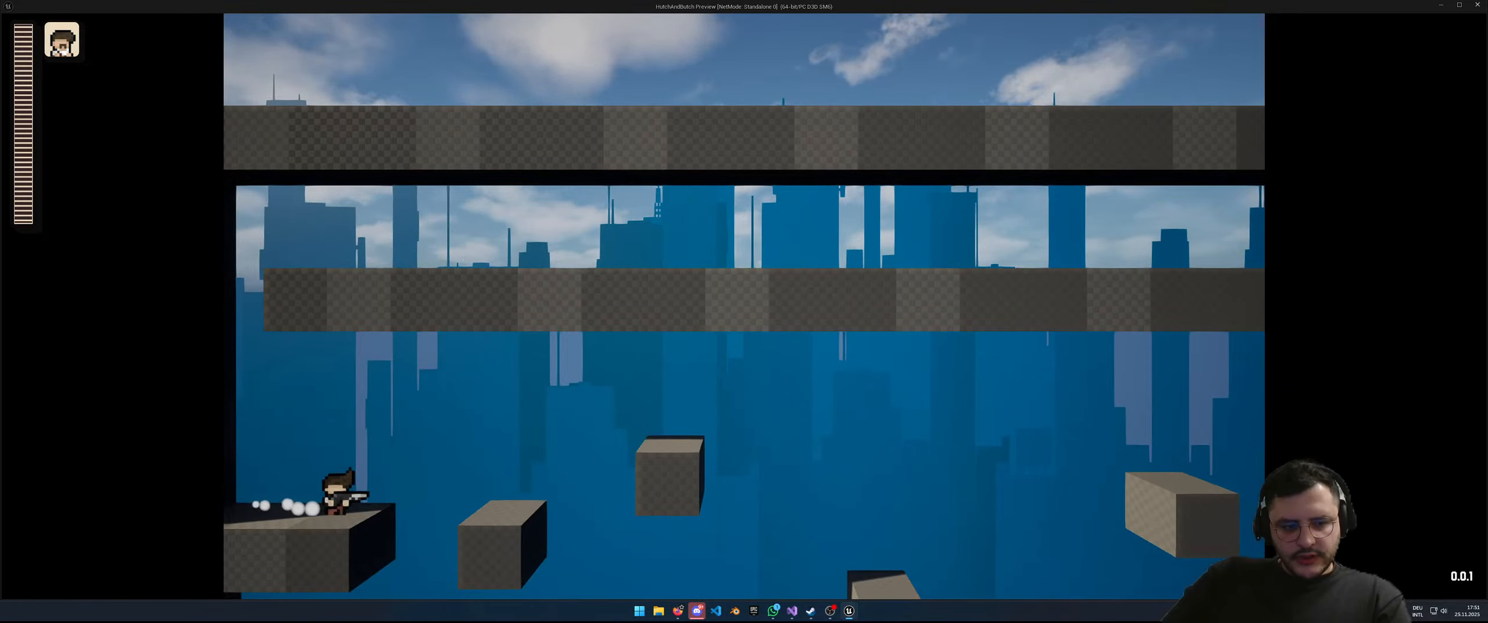
# Step: Test the jumps across the stepping cubes beneath the walkways and end the play test
pyautogui.press('space')
pyautogui.press('space')
pyautogui.press('d')
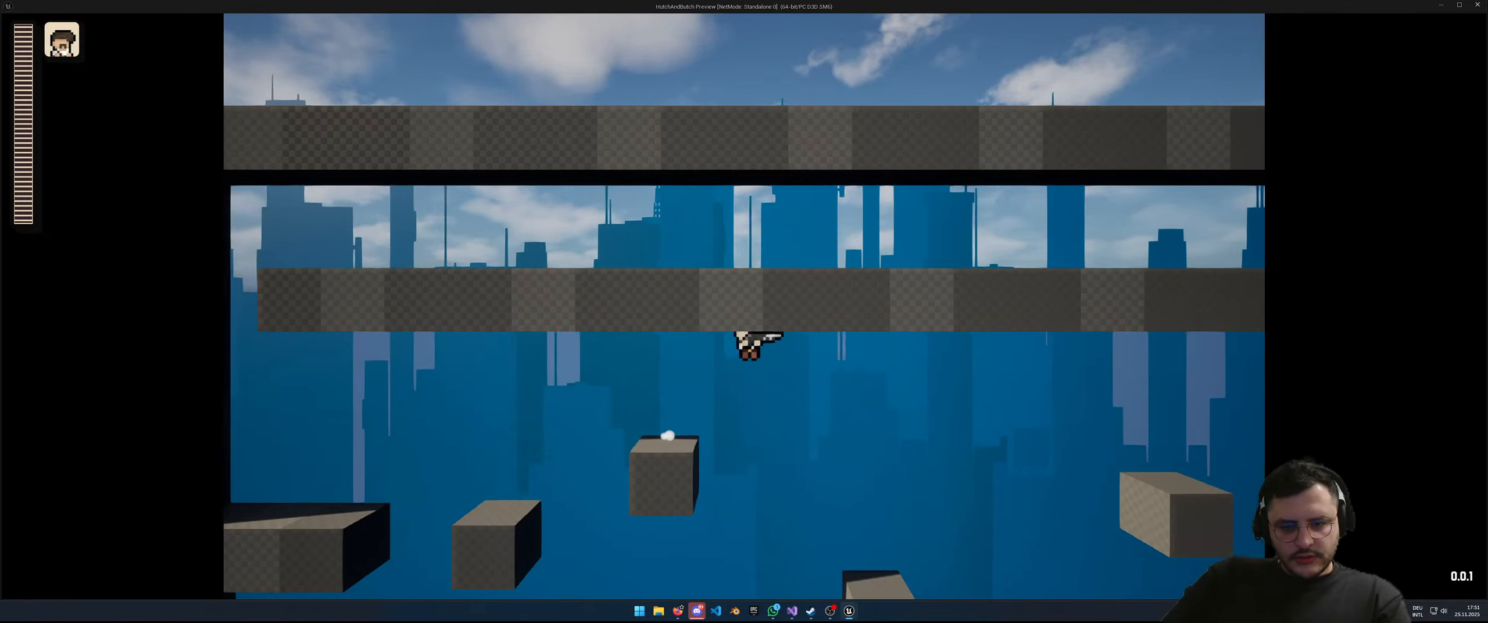
pyautogui.press('a')
pyautogui.press('d')
pyautogui.press('space')
pyautogui.press('a')
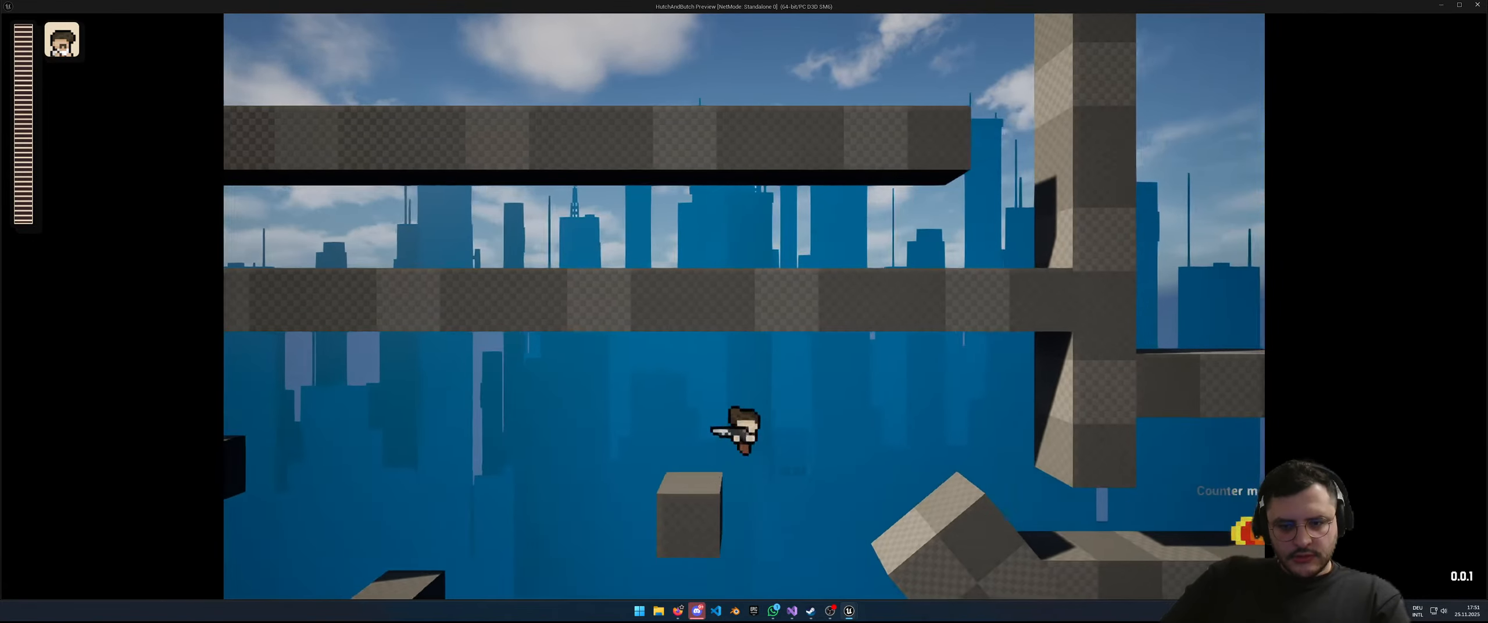
pyautogui.press('Escape')
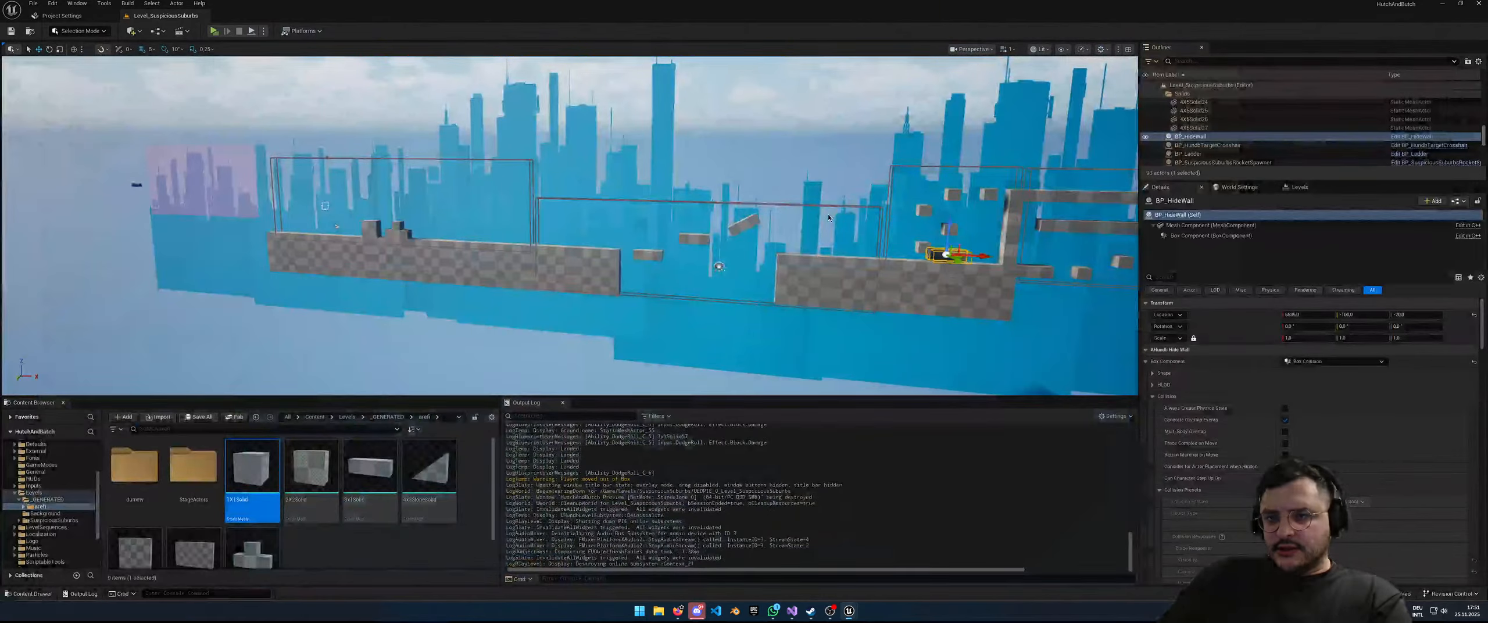
# Step: Raise BP_LevelCameraDetectionBox2, which surrounds the gap with the floating platforms
pyautogui.moveTo(570, 227); pyautogui.dragTo(477, 228, button='right')
pyautogui.press('d')
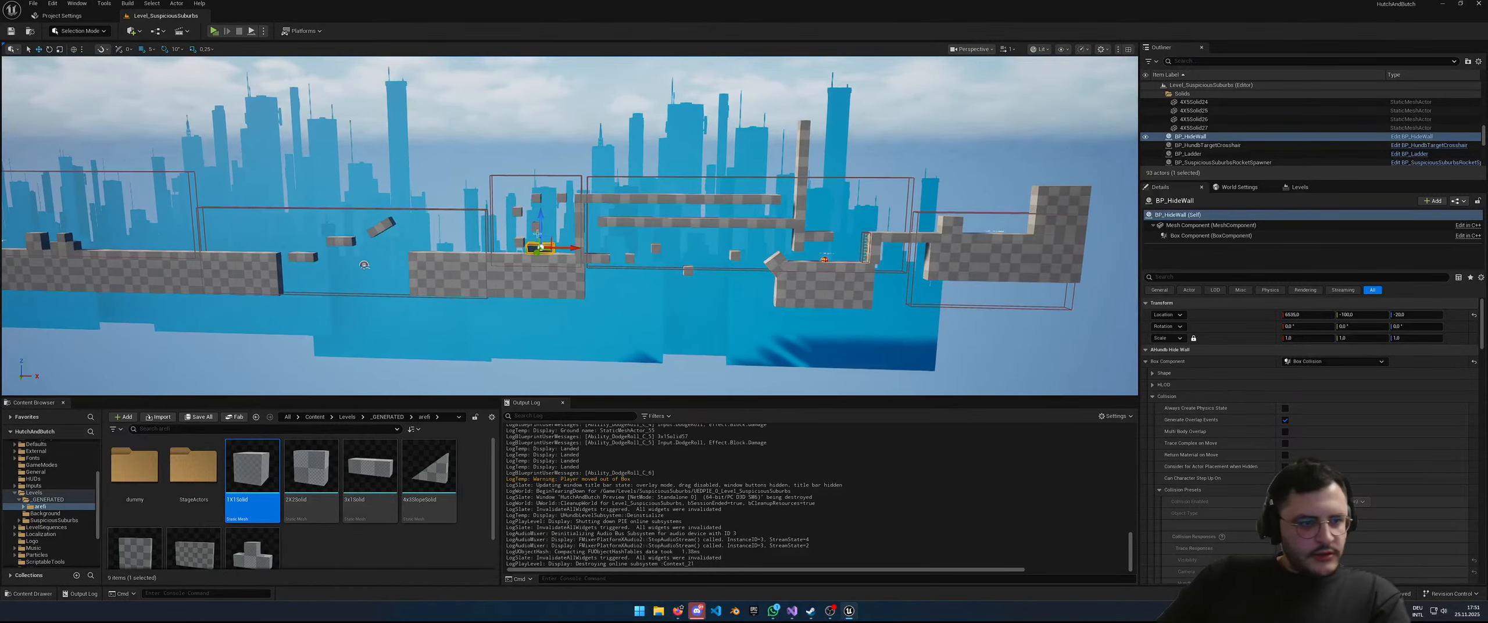
pyautogui.click(418, 209)
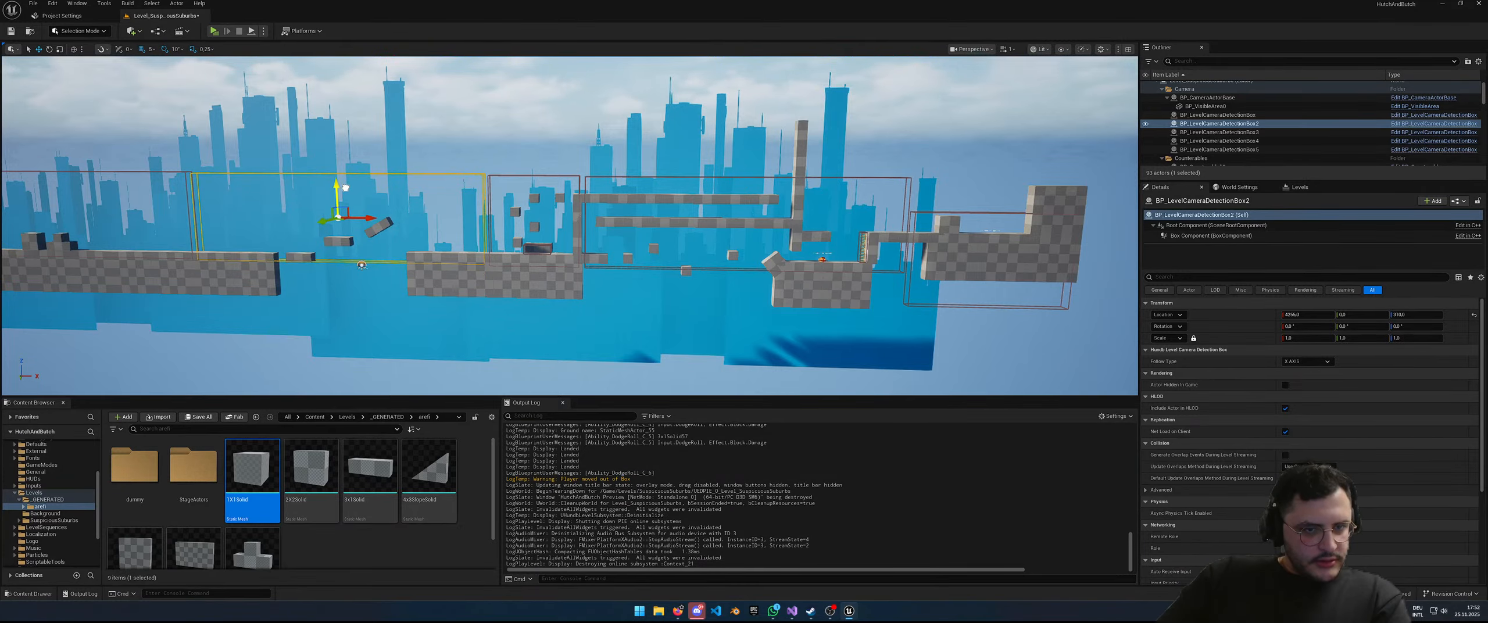
pyautogui.moveTo(346, 188)
pyautogui.mouseDown(button='right')
pyautogui.moveTo(373, 174)
pyautogui.moveTo(337, 204)
pyautogui.mouseUp(button='right')
pyautogui.press('a')
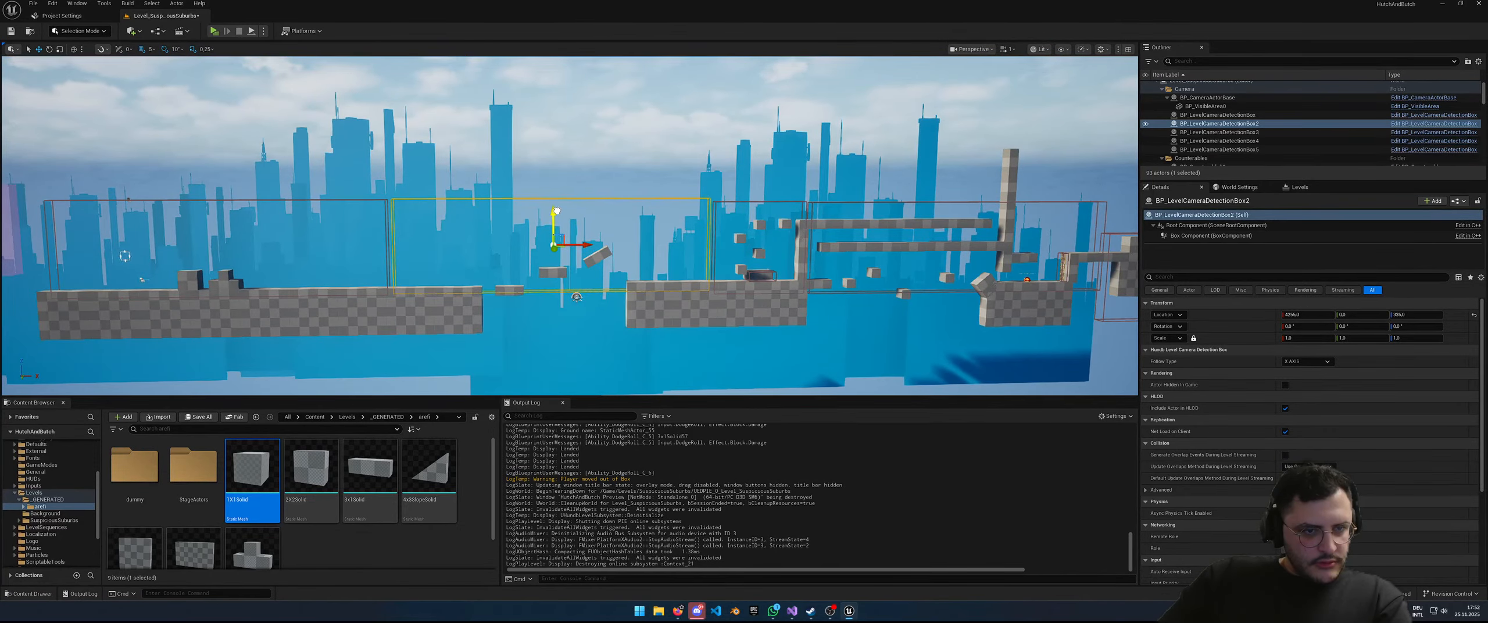
# Step: Raise BP_LevelCameraDetectionBox3, which surrounds the stacked stepping cubes on the middle platform
pyautogui.click(760, 208)
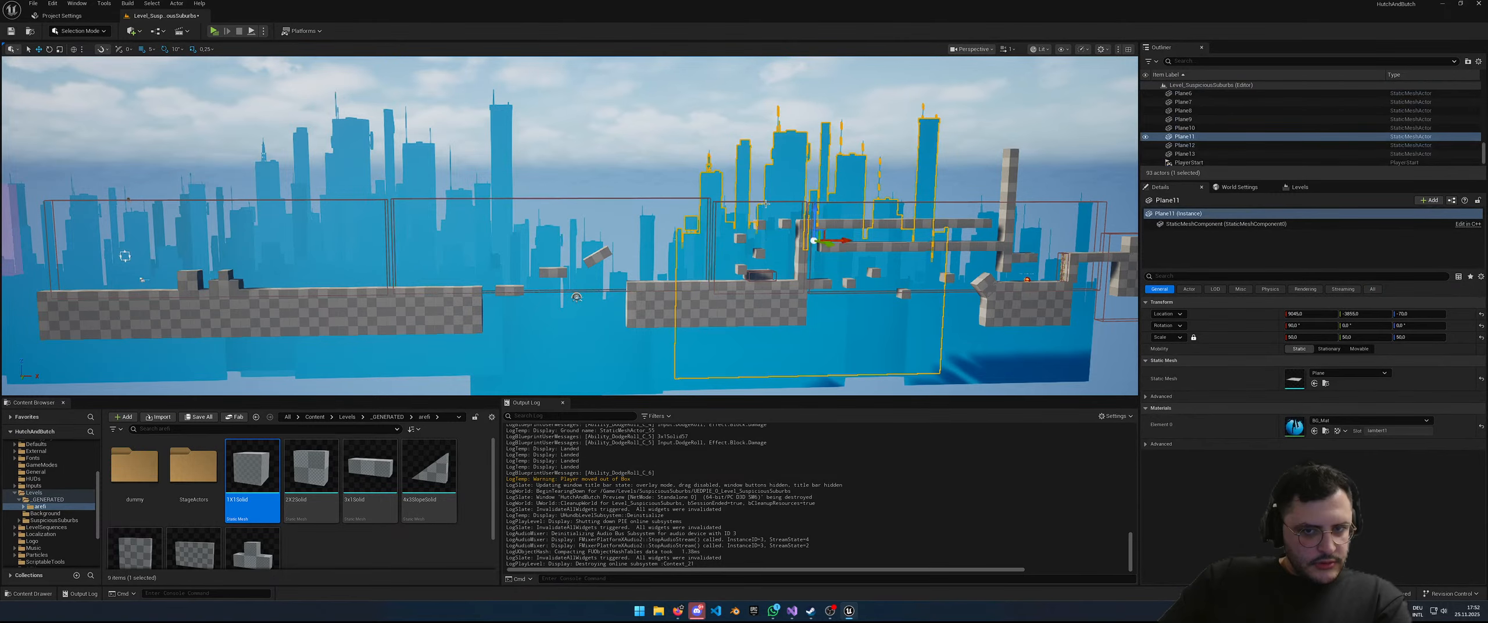
pyautogui.press('Escape')
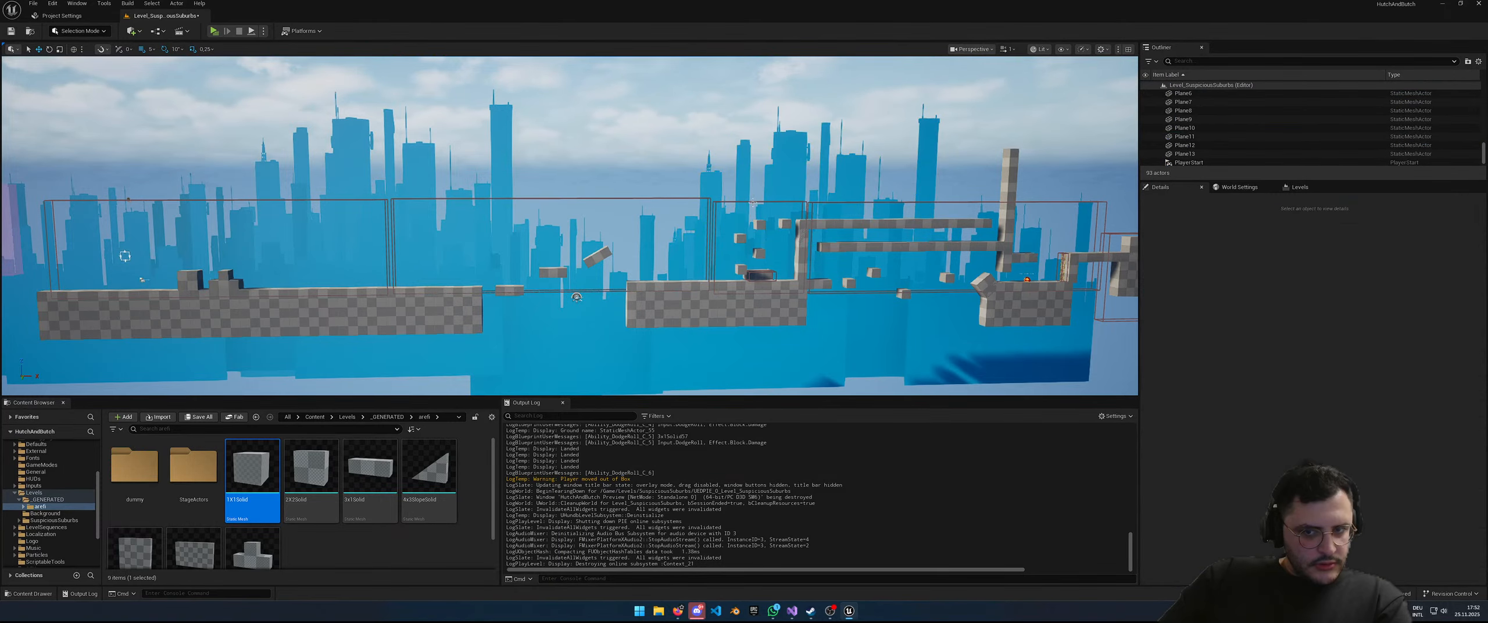
pyautogui.click(751, 204)
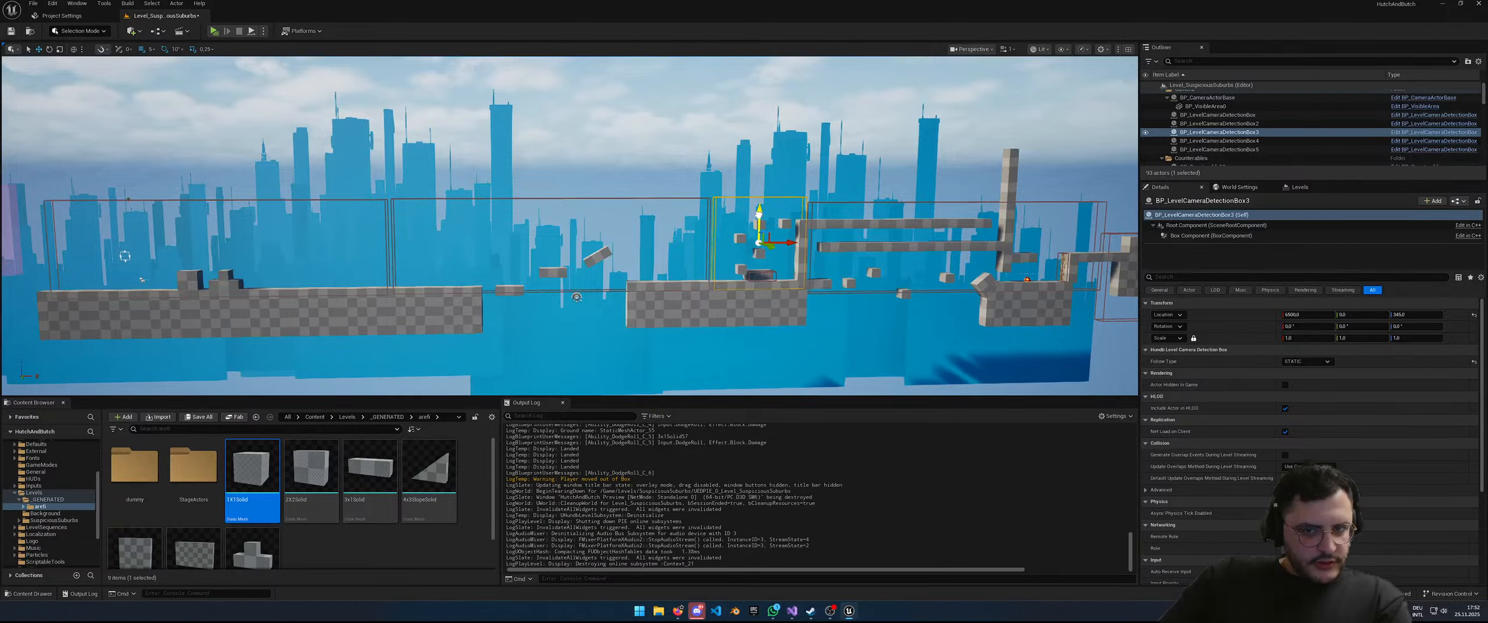
# Step: Raise BP_LevelCameraDetectionBox4, which surrounds the long walkways and the cubes beneath them
pyautogui.click(881, 202)
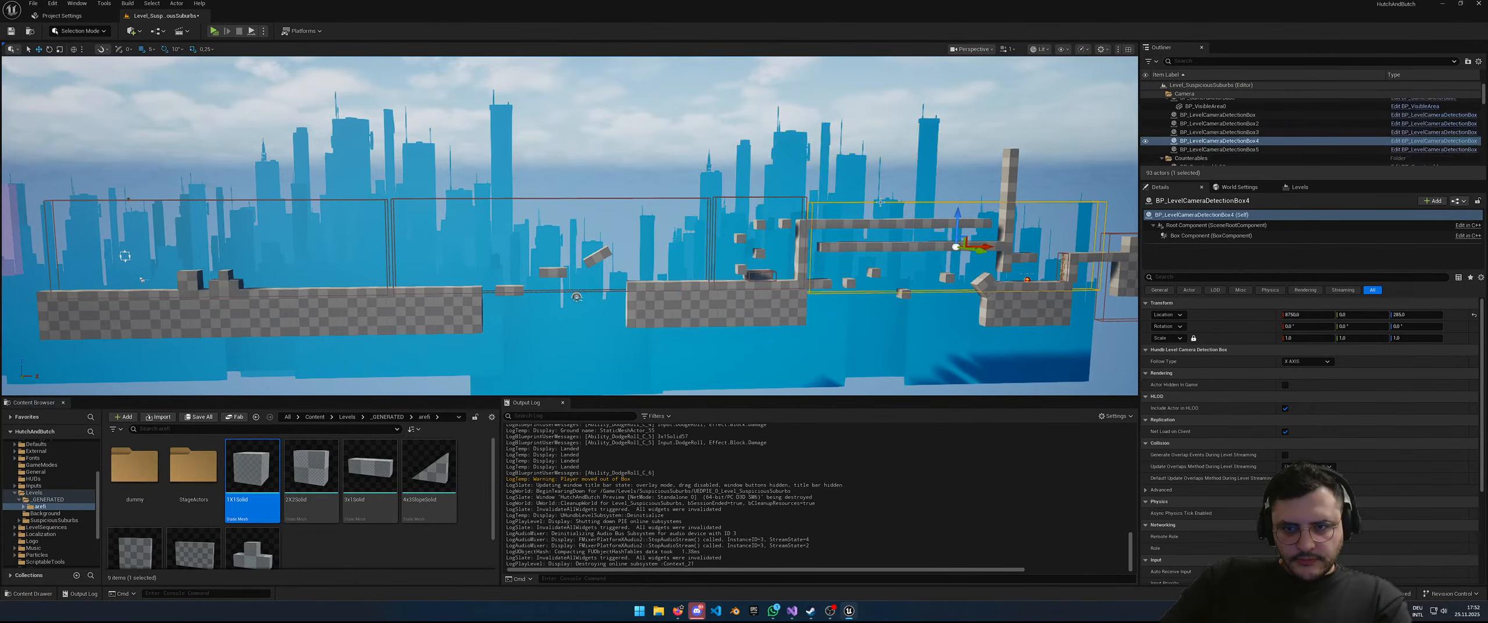
pyautogui.moveTo(798, 233); pyautogui.dragTo(804, 233, button='right')
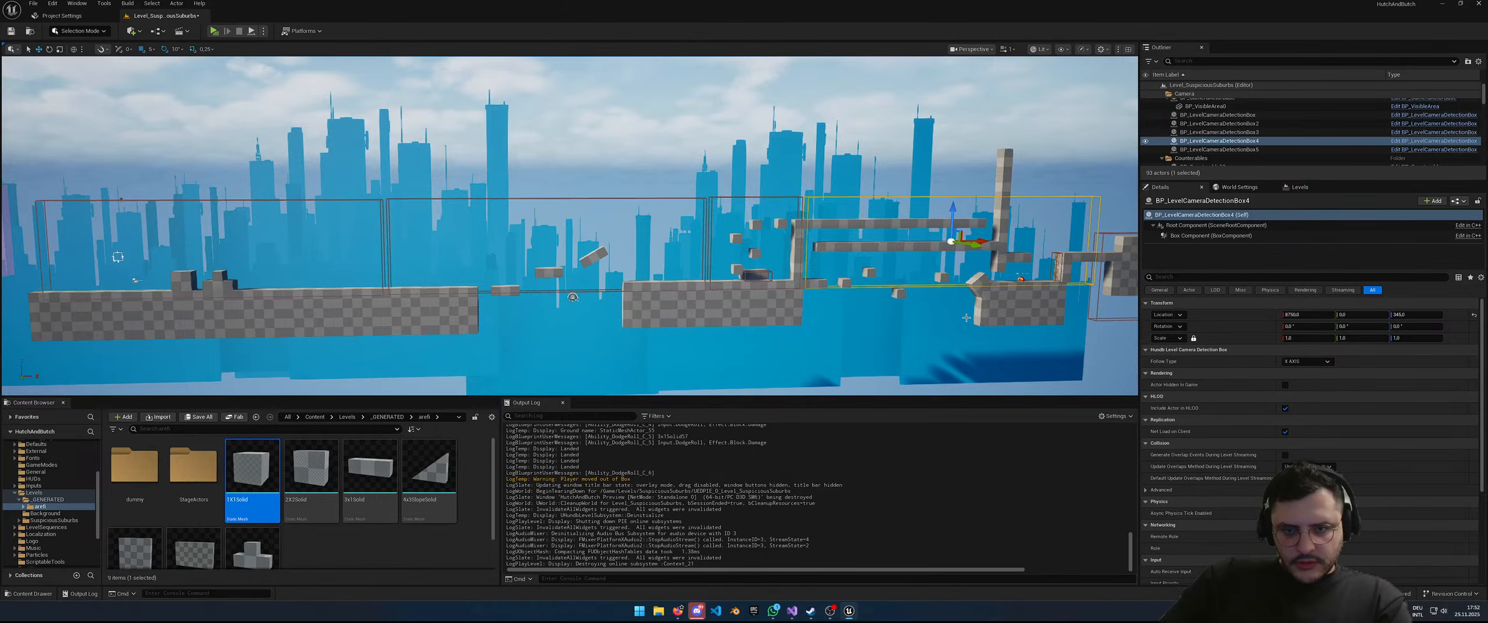
pyautogui.press('d')
pyautogui.moveTo(906, 311)
pyautogui.mouseDown(button='right')
pyautogui.moveTo(919, 311)
pyautogui.moveTo(855, 311)
pyautogui.moveTo(881, 311)
pyautogui.mouseUp(button='right')
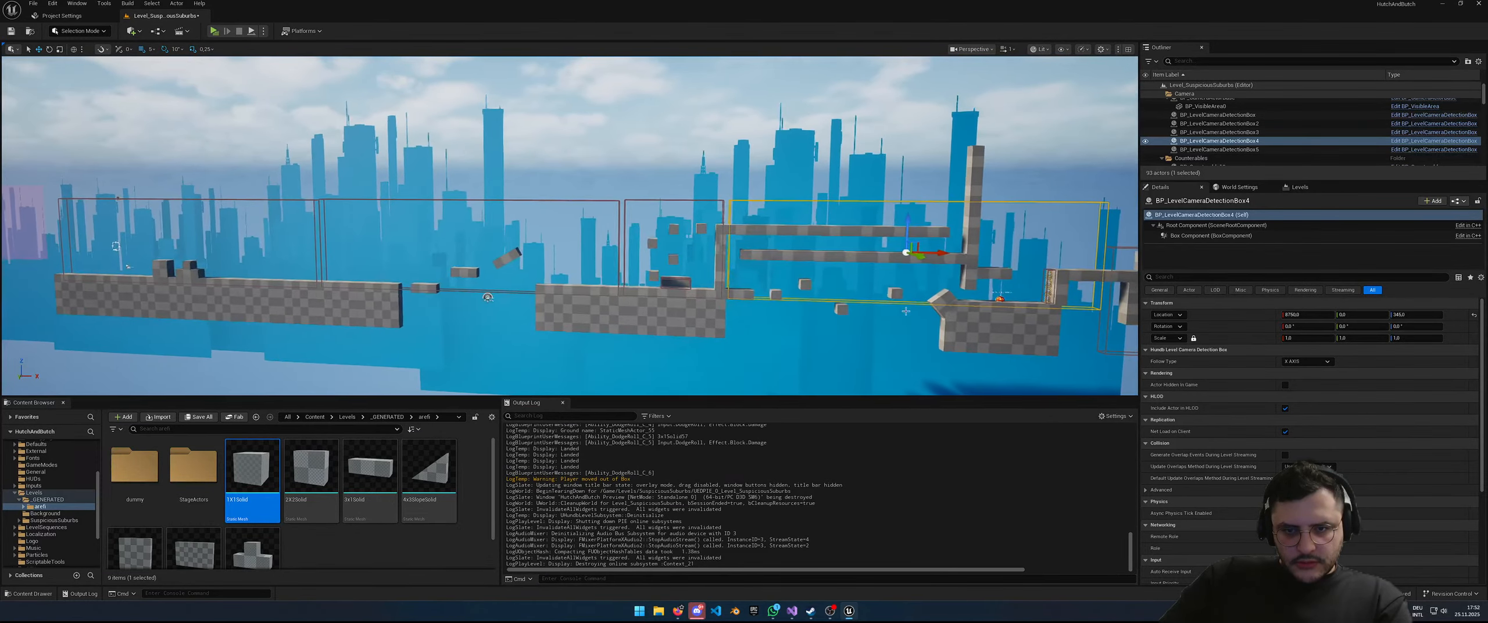
# Step: Raise the lowest stepping cube beneath the walkways slightly and save the level
pyautogui.click(843, 303)
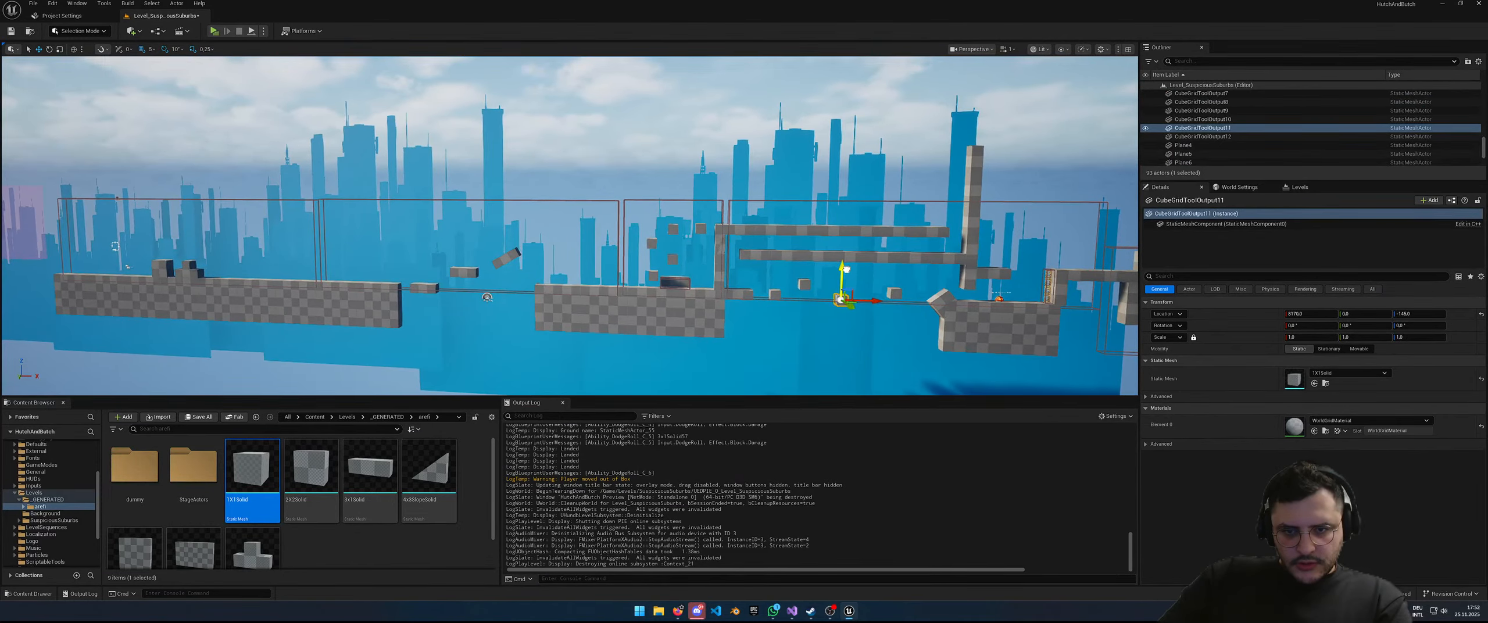
pyautogui.press('s')
pyautogui.press('d')
pyautogui.moveTo(854, 274); pyautogui.dragTo(869, 290, button='right')
pyautogui.hotkey('ctrl', 's')
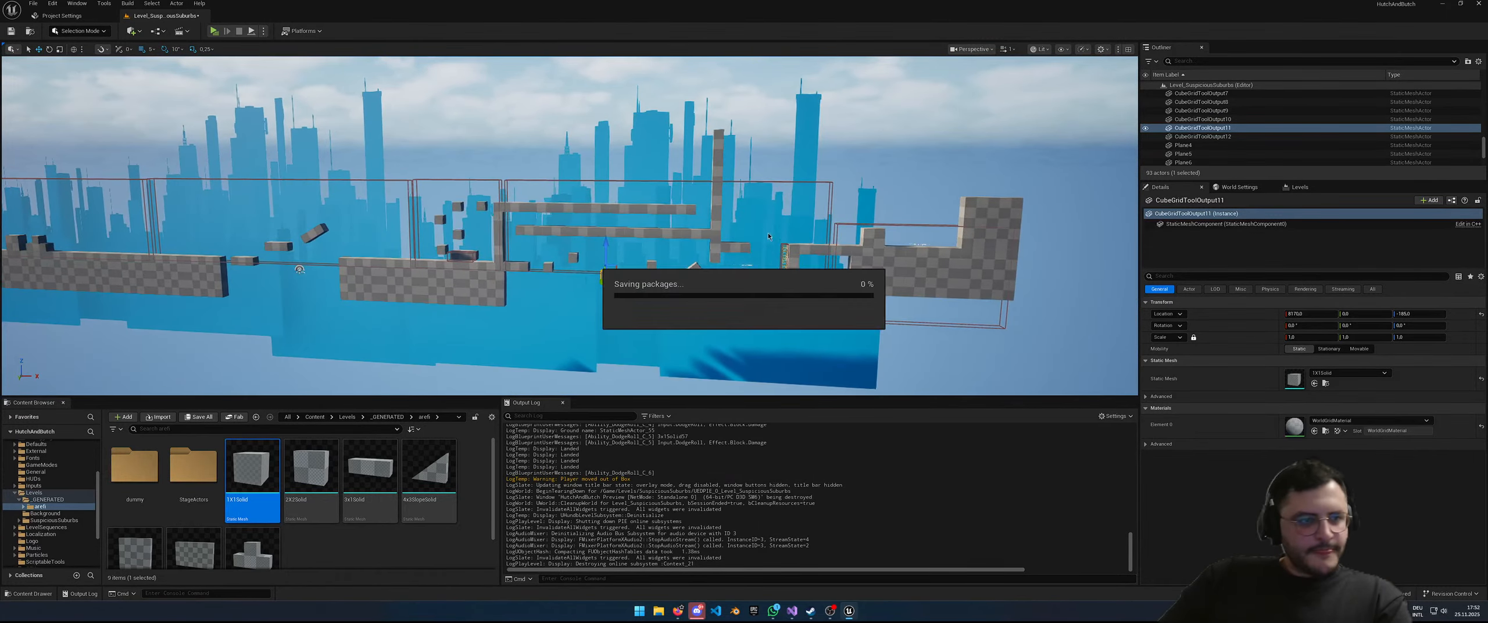
# Step: Start a new play test and run the character over the first blocks toward the gap with floating platforms
pyautogui.click(214, 31)
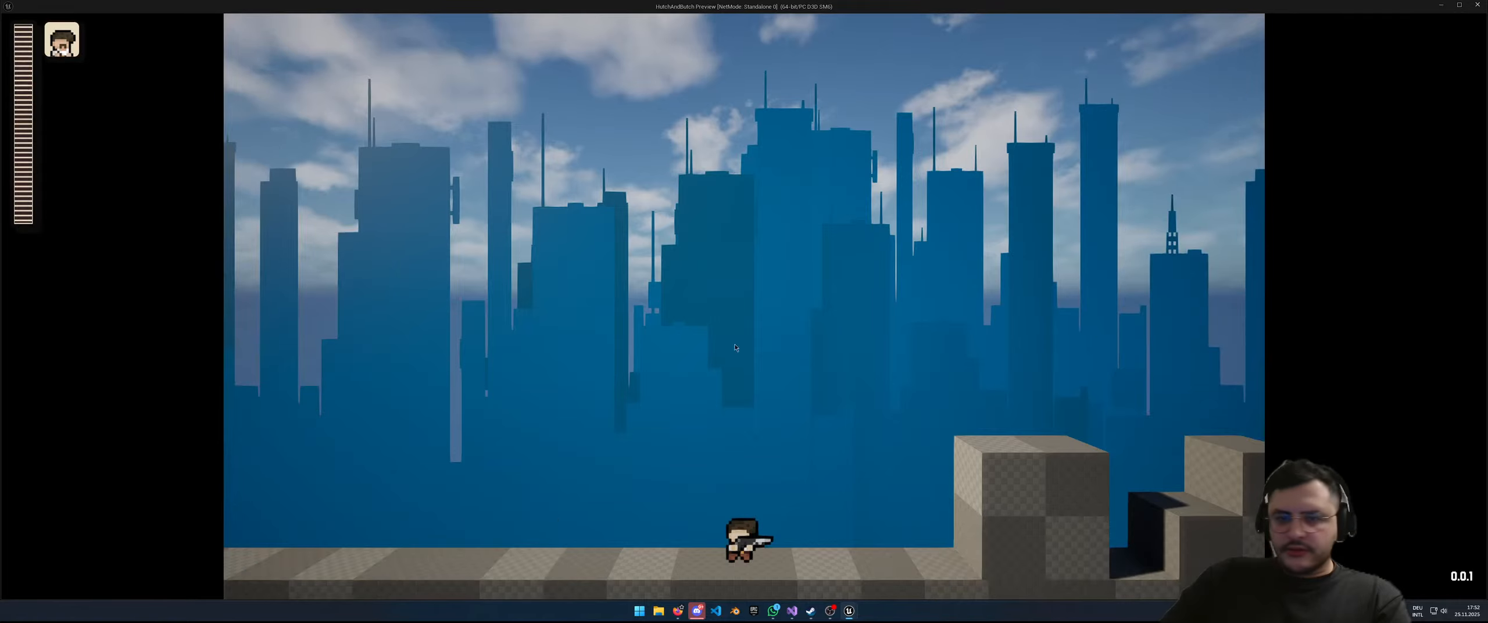
pyautogui.press('d')
pyautogui.press('space')
pyautogui.press('d')
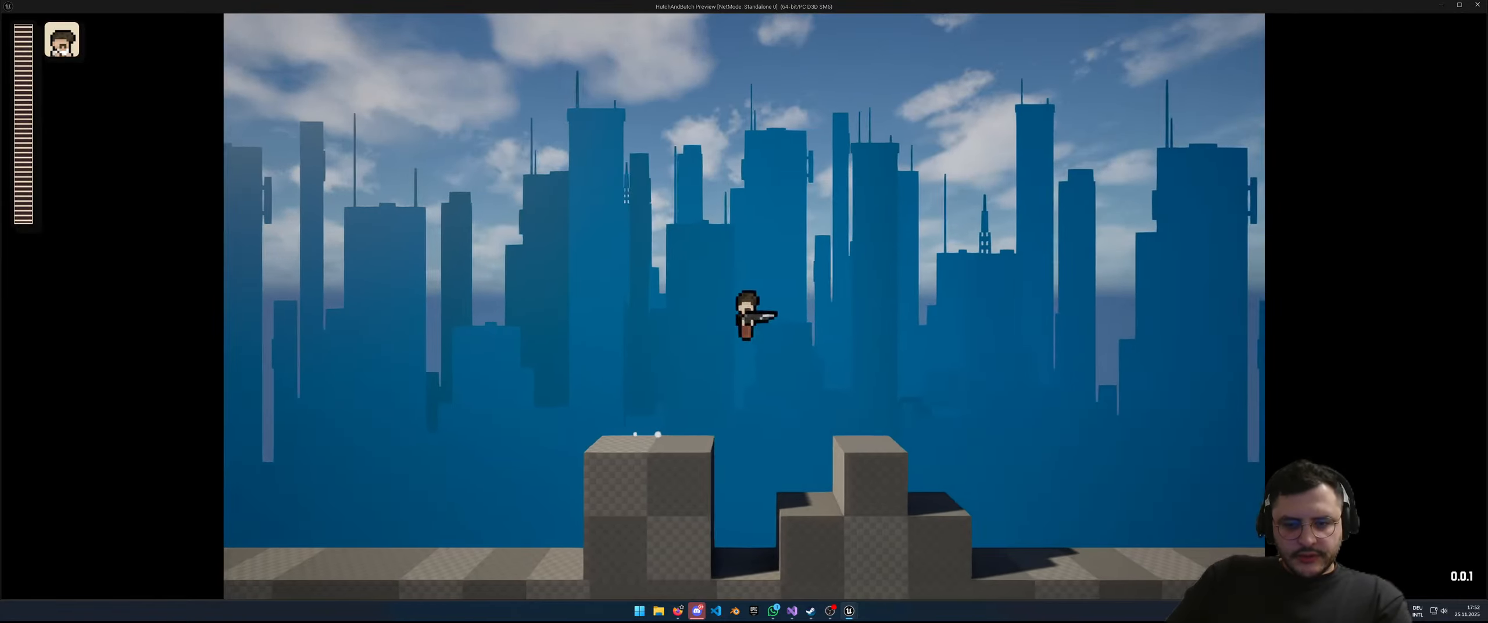
pyautogui.press('space')
pyautogui.press('d')
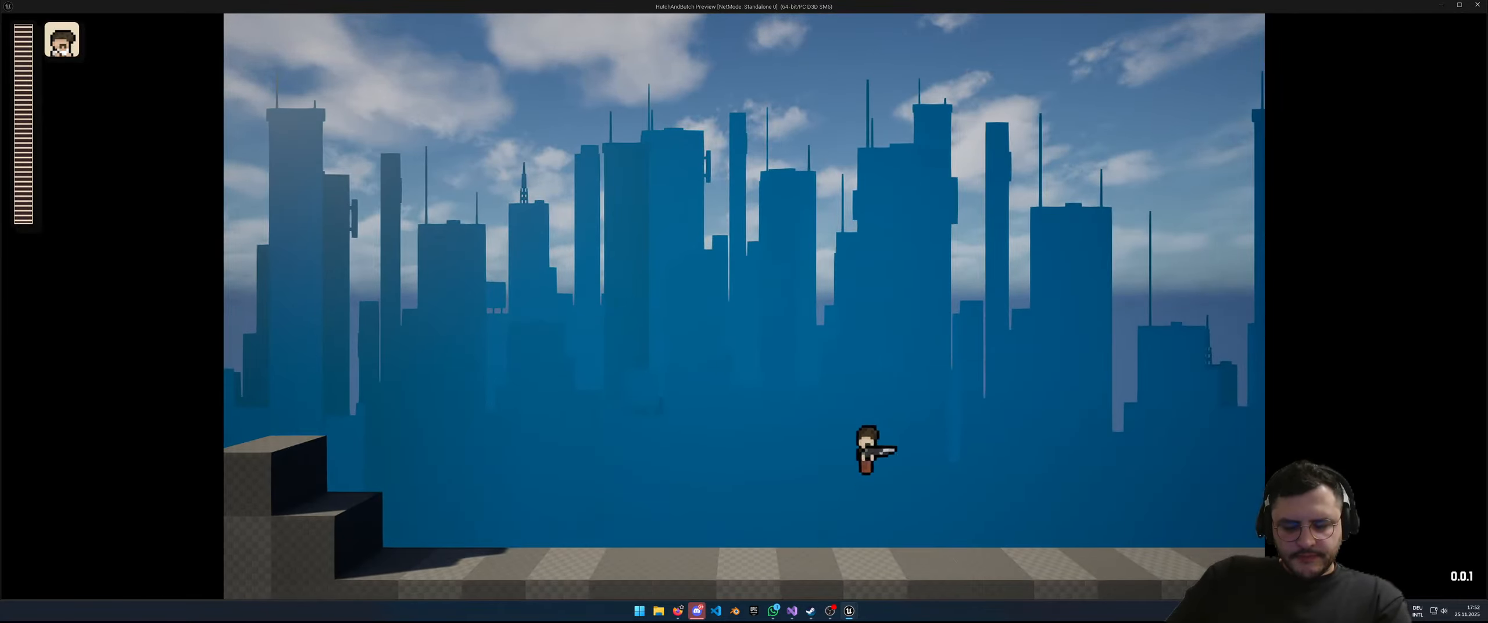
pyautogui.press('d')
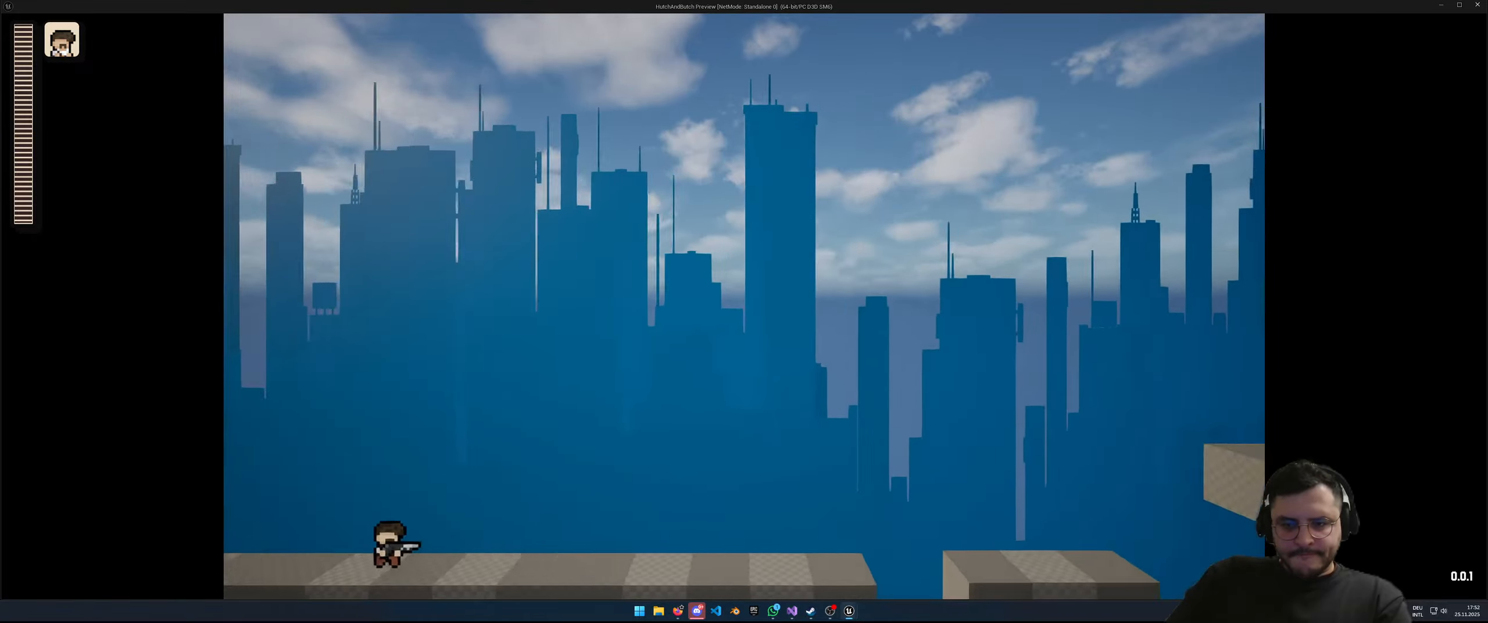
# Step: Test the raised camera while jumping across the floating and tilted platforms to the middle platform
pyautogui.press('shift')
pyautogui.press('space')
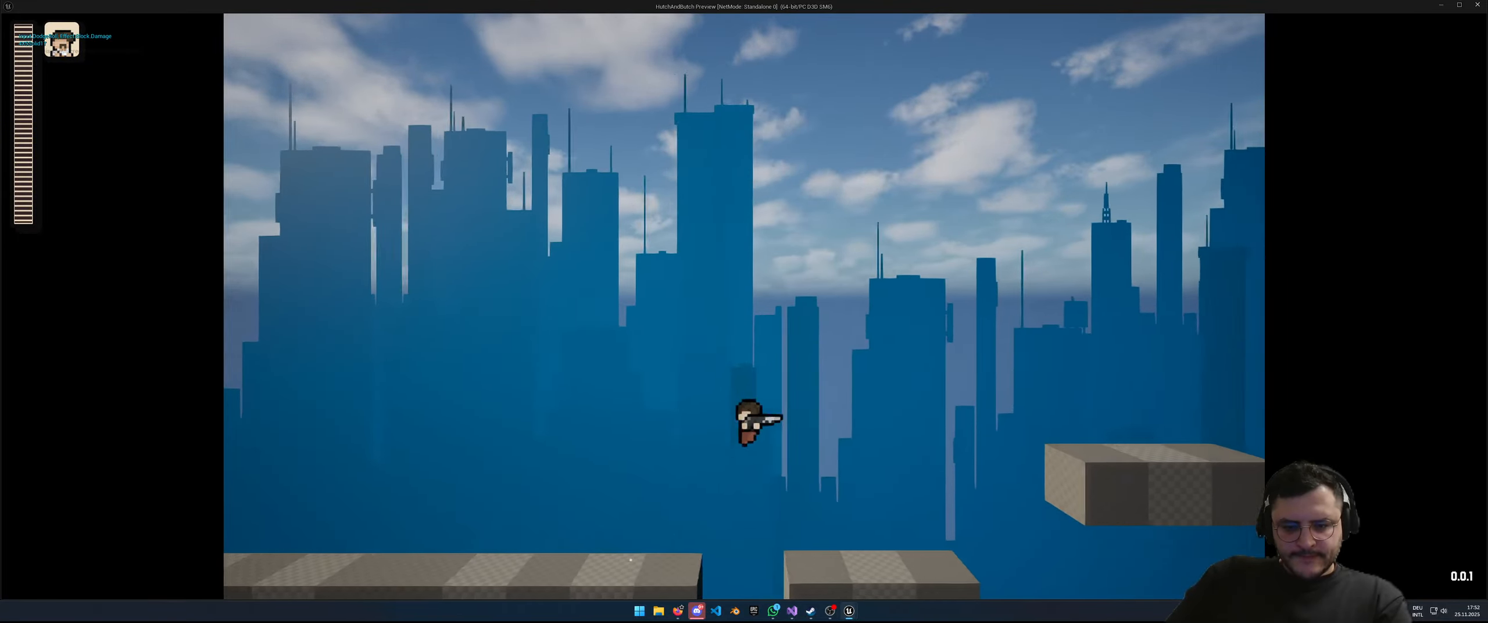
pyautogui.press('d')
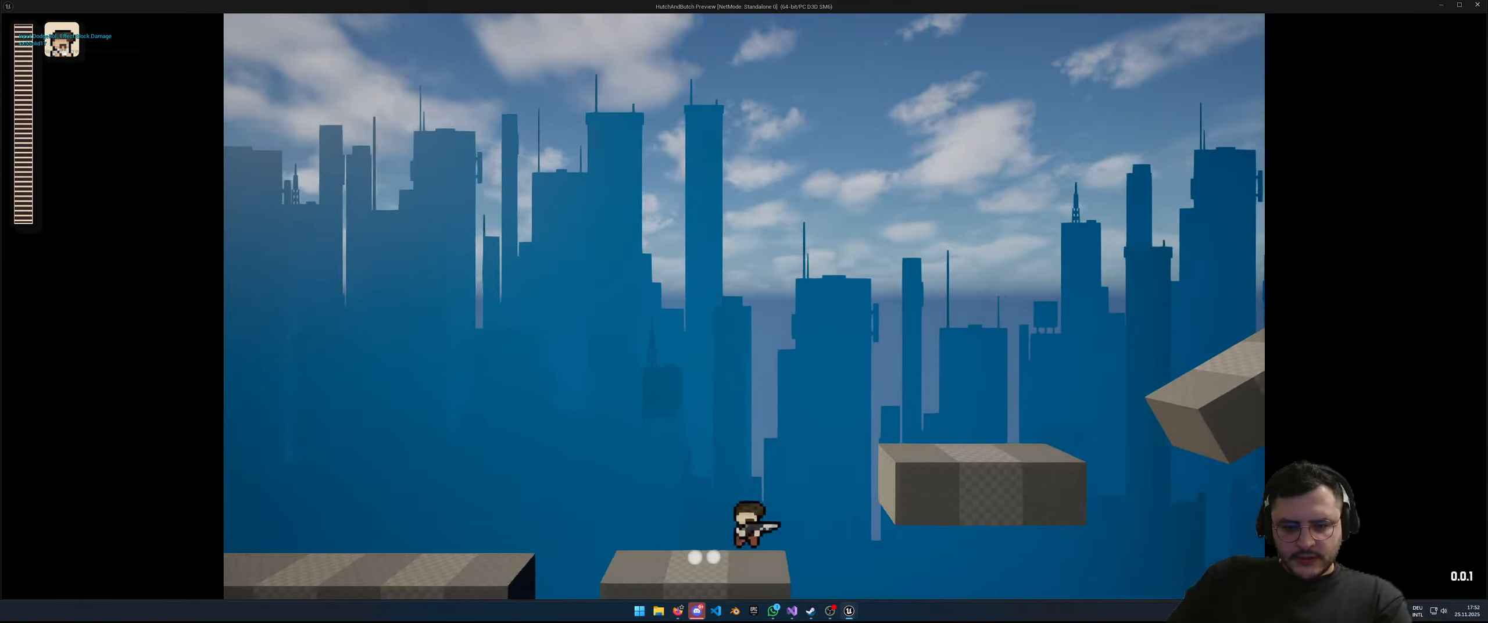
pyautogui.press('space')
pyautogui.press('space')
pyautogui.press('d')
pyautogui.press('space')
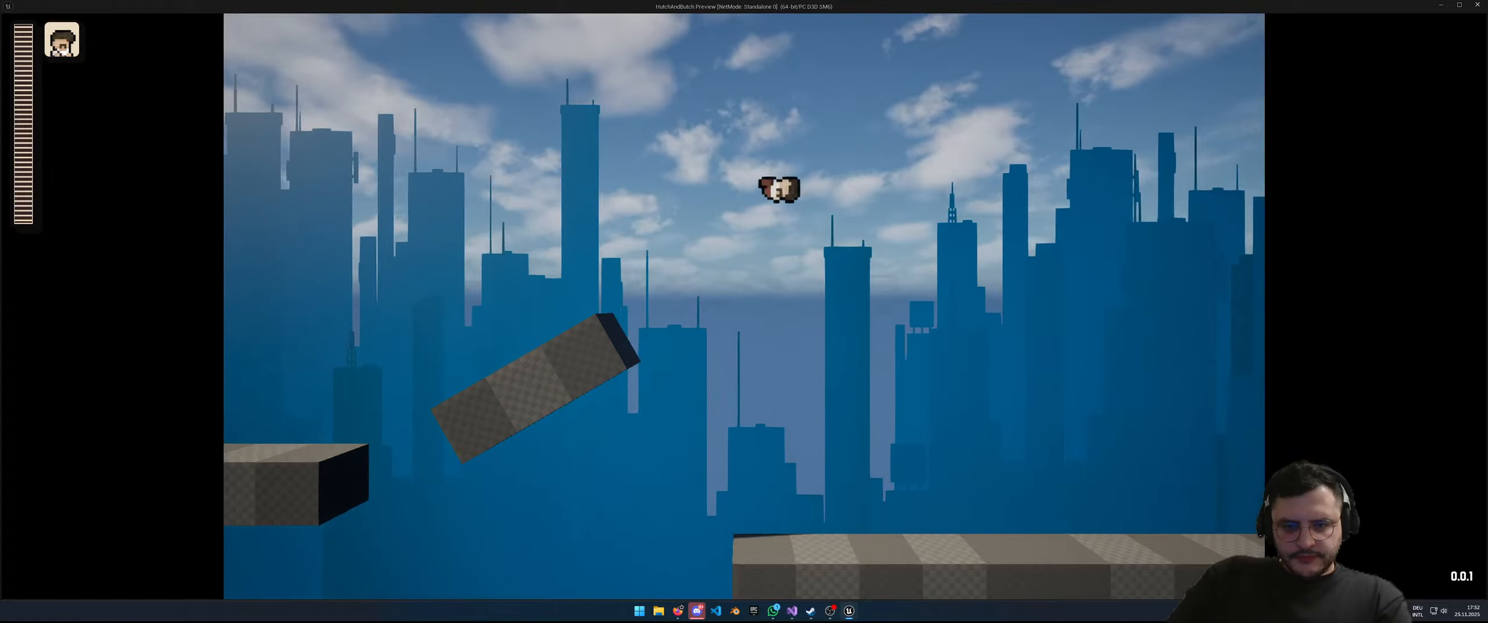
pyautogui.press('d')
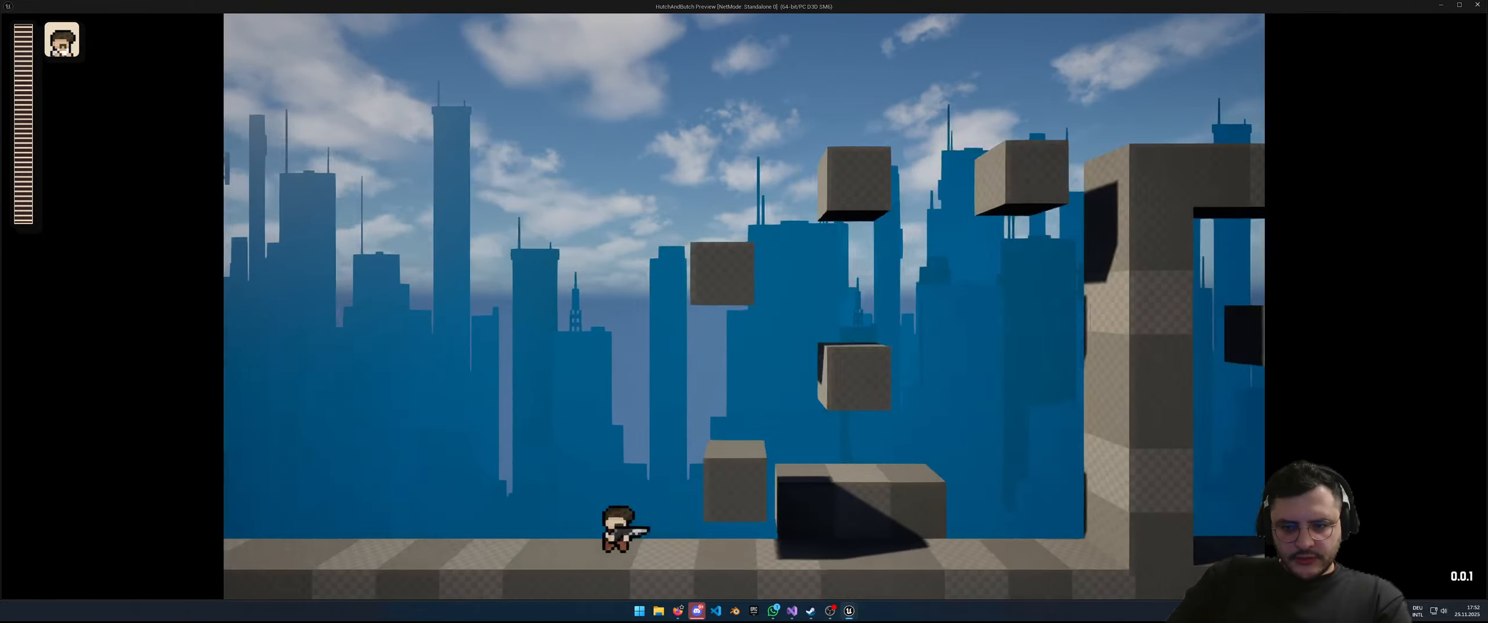
# Step: Test the jump onto the low cube before the tall wall and return along the ground to check the camera
pyautogui.press('d')
pyautogui.press('a')
pyautogui.press('space')
pyautogui.press('d')
pyautogui.press('space')
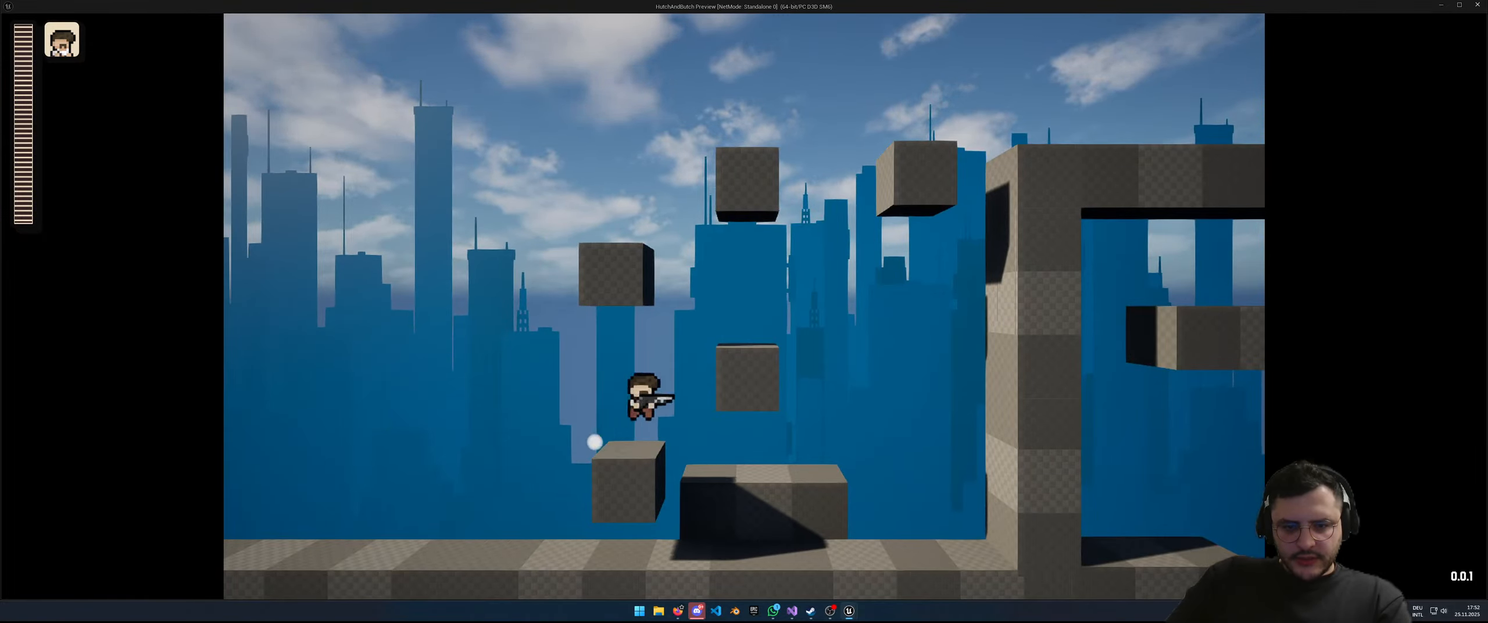
pyautogui.press('a')
pyautogui.press('space')
pyautogui.press('a')
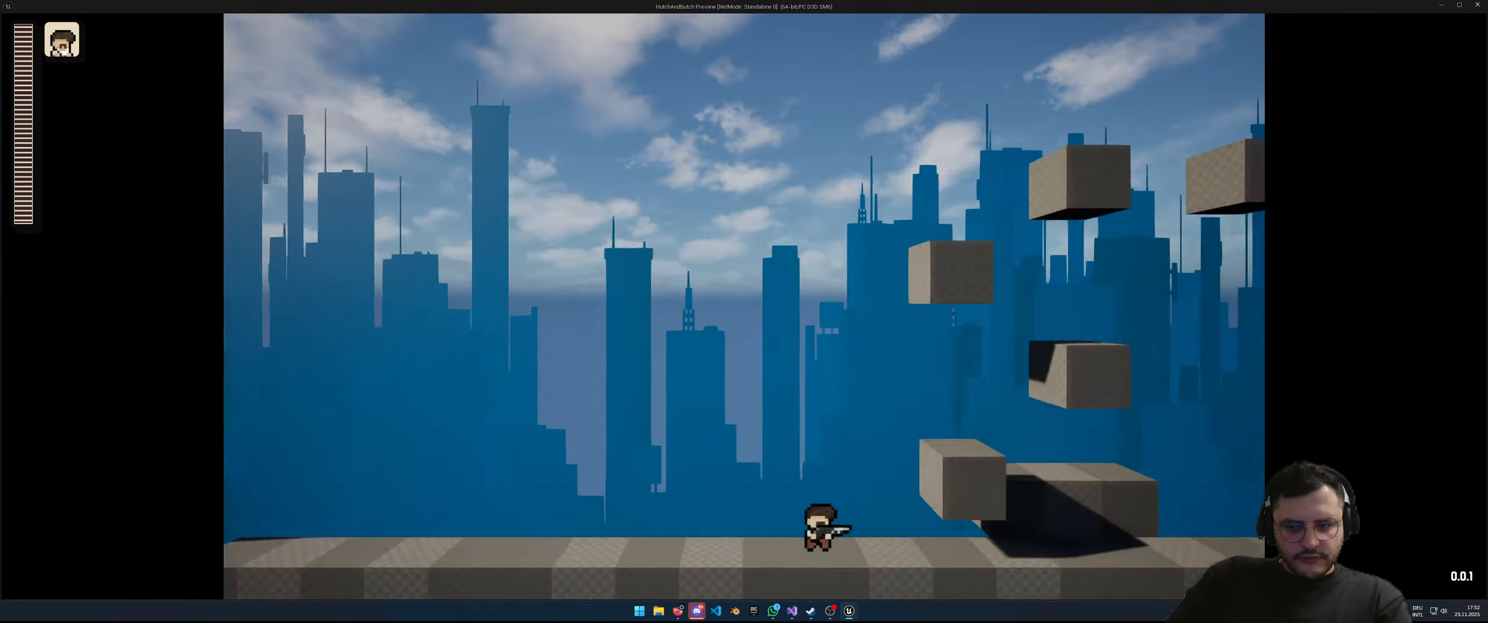
# Step: Test climbing the staggered floating cubes up to the top of the tall wall
pyautogui.press('d')
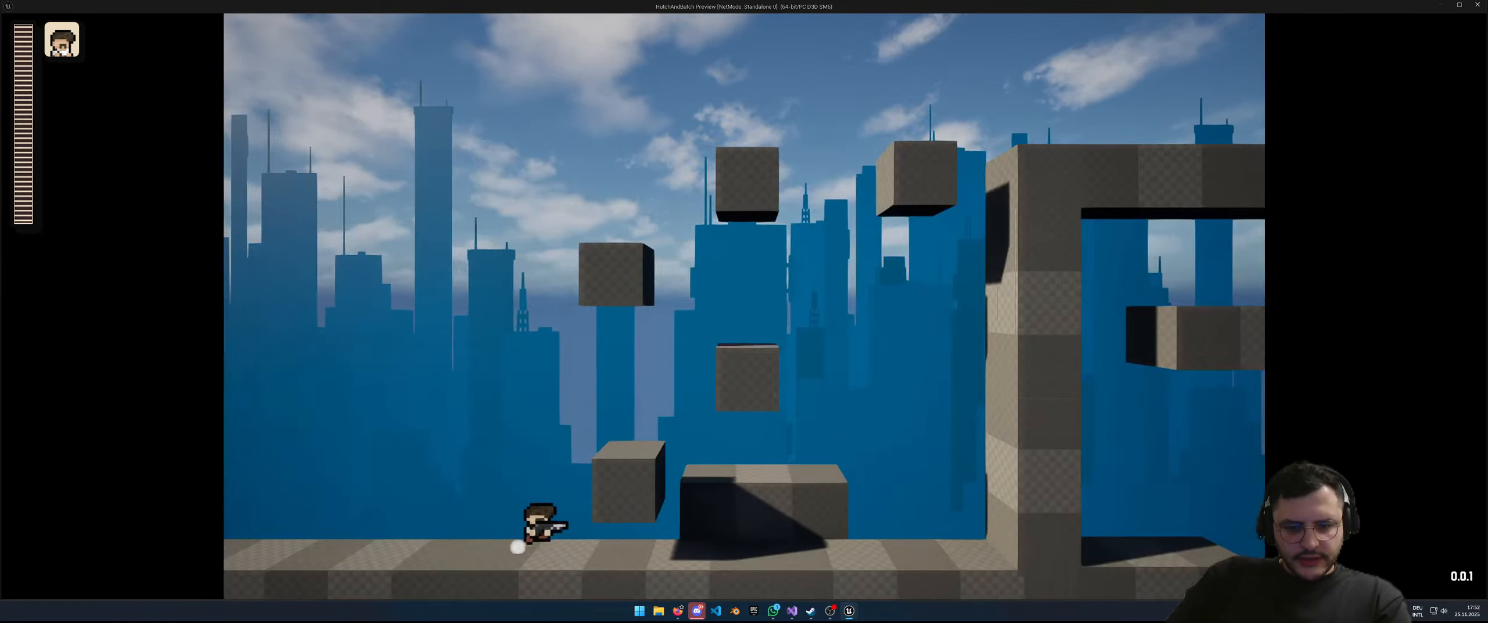
pyautogui.press('a')
pyautogui.press('d')
pyautogui.press('space')
pyautogui.press('a')
pyautogui.press('d')
pyautogui.press('space')
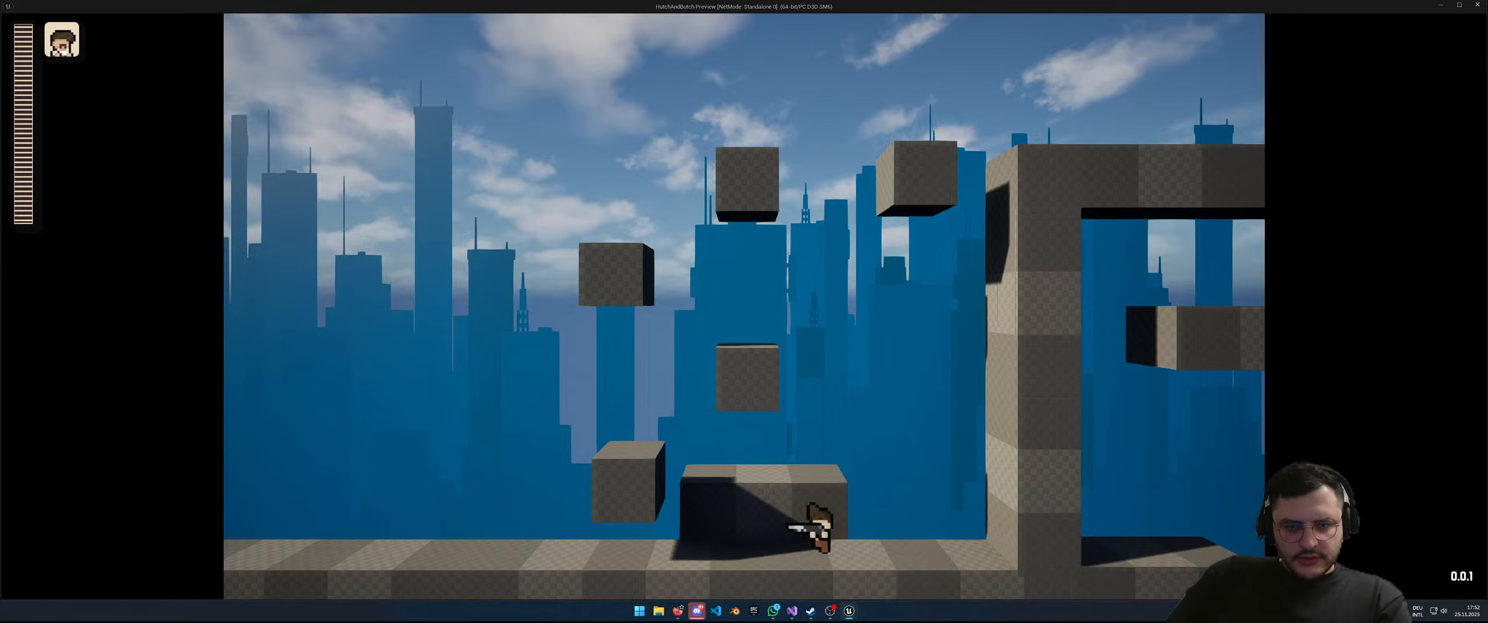
pyautogui.press('d')
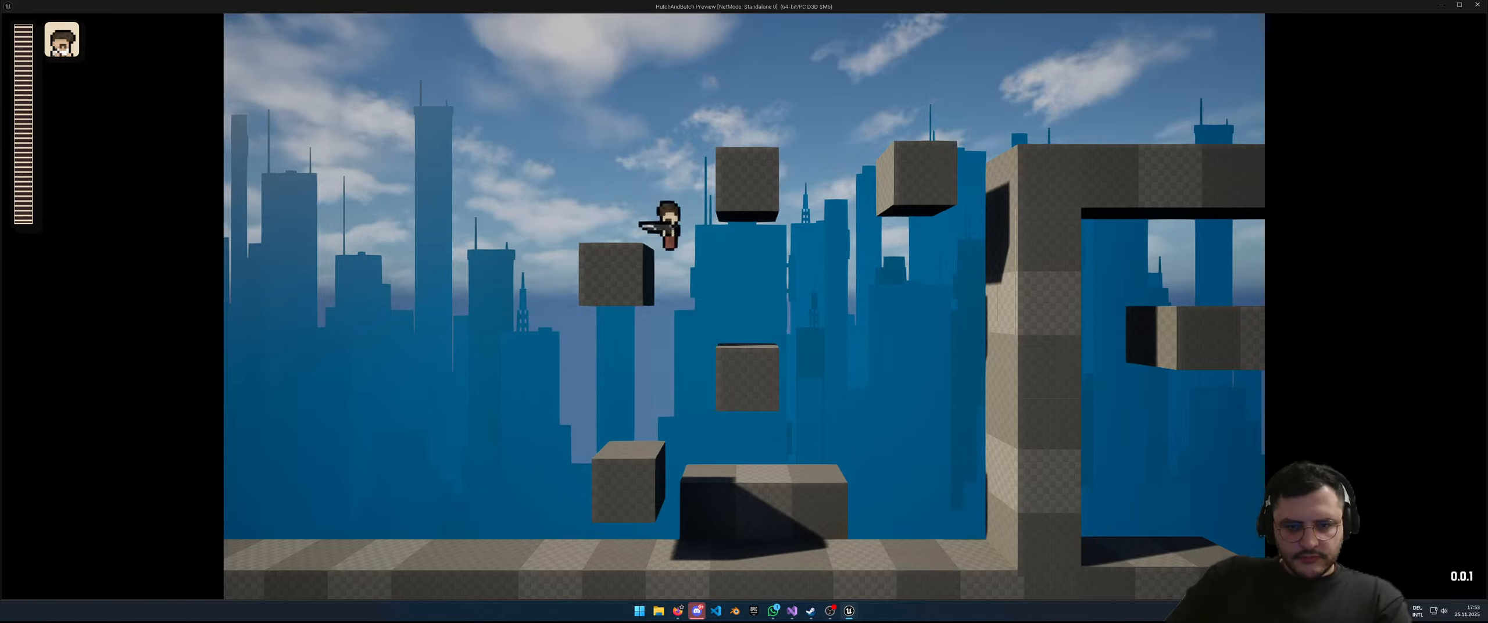
pyautogui.press('a')
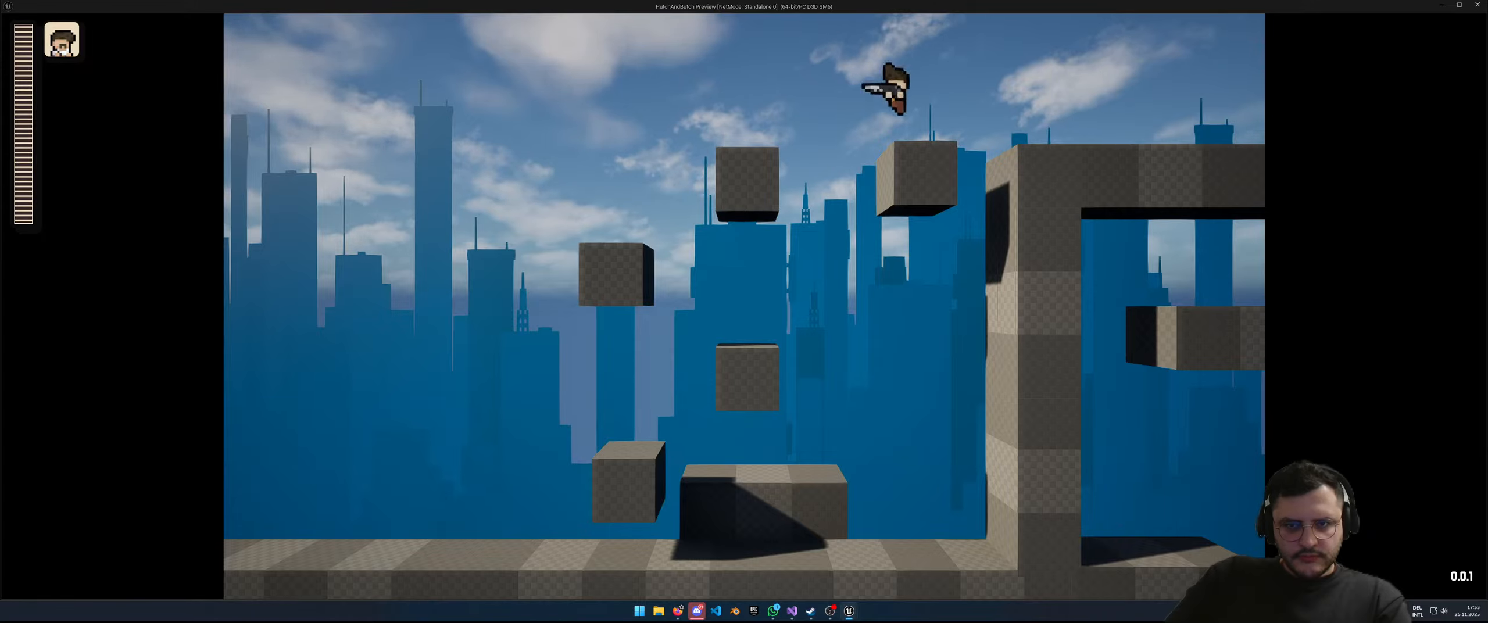
pyautogui.press('d')
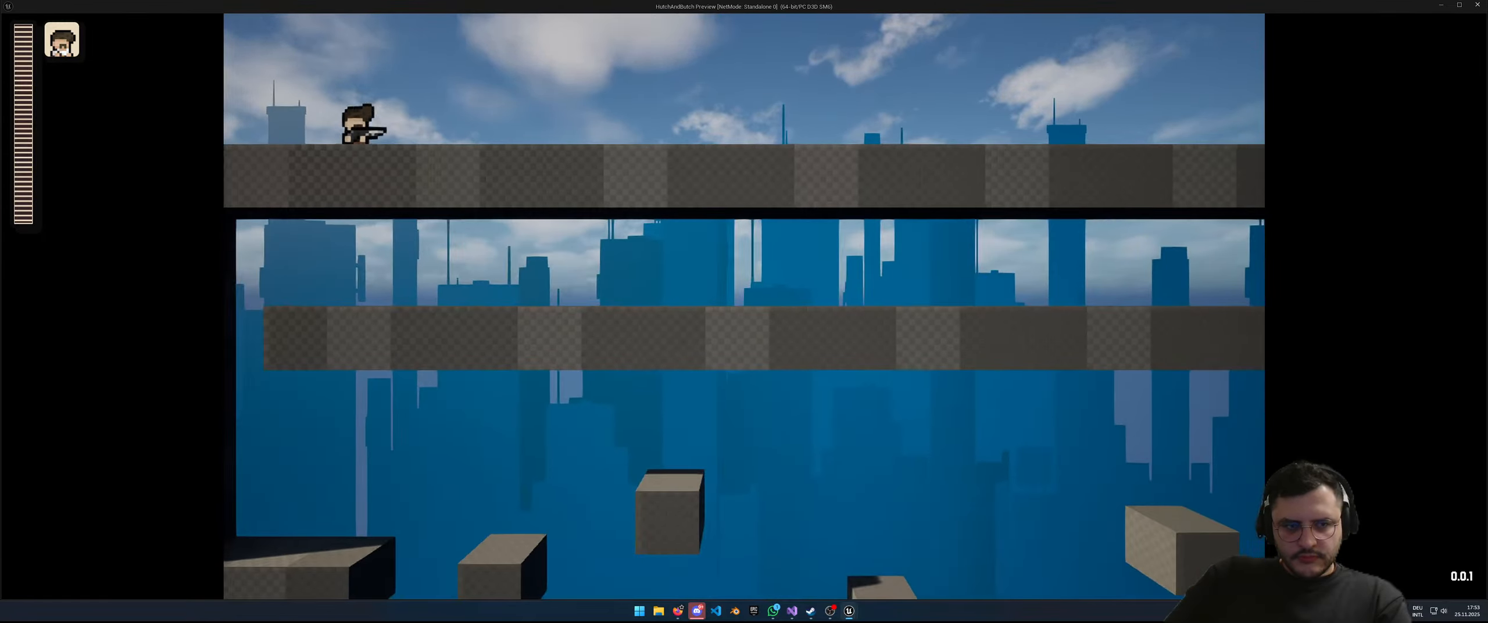
# Step: Test running and dashing along the upper walkway, dropping to the lower walkway and going back to its open end
pyautogui.press('d')
pyautogui.press('shift')
pyautogui.press('shift')
pyautogui.press('shift')
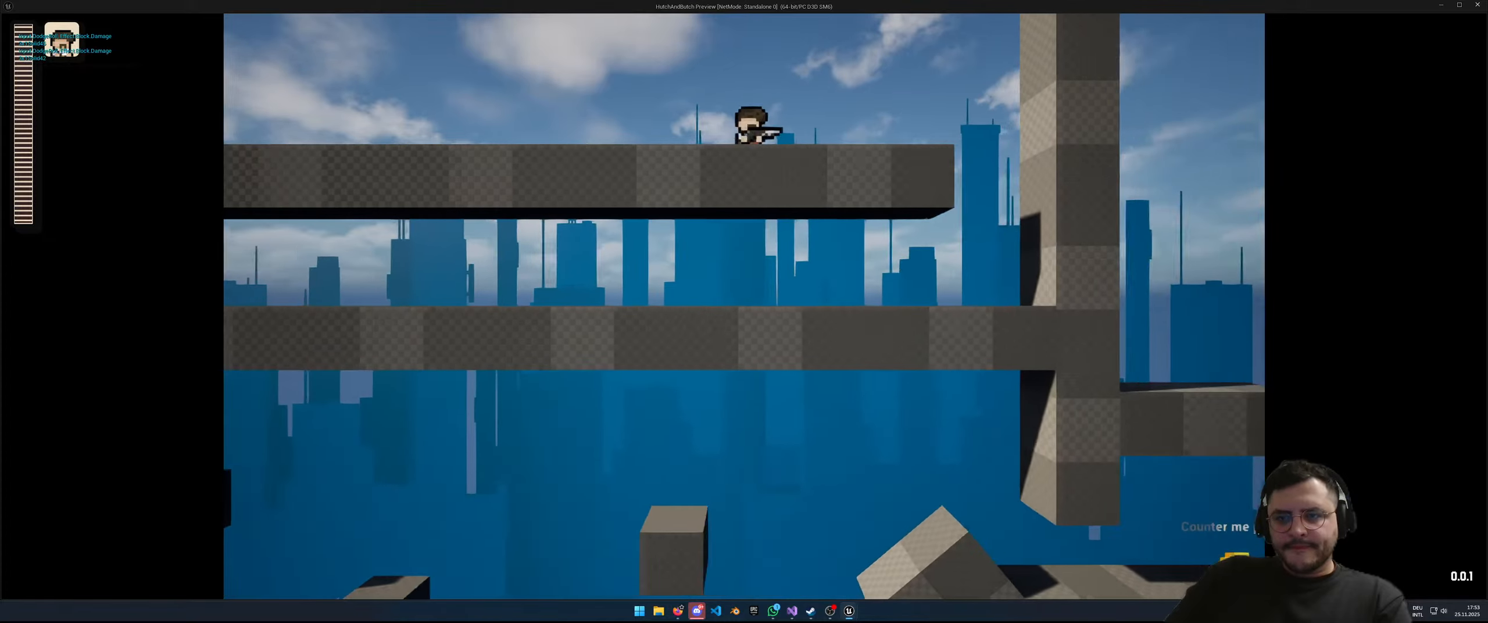
pyautogui.press('a')
pyautogui.press('space')
pyautogui.press('shift')
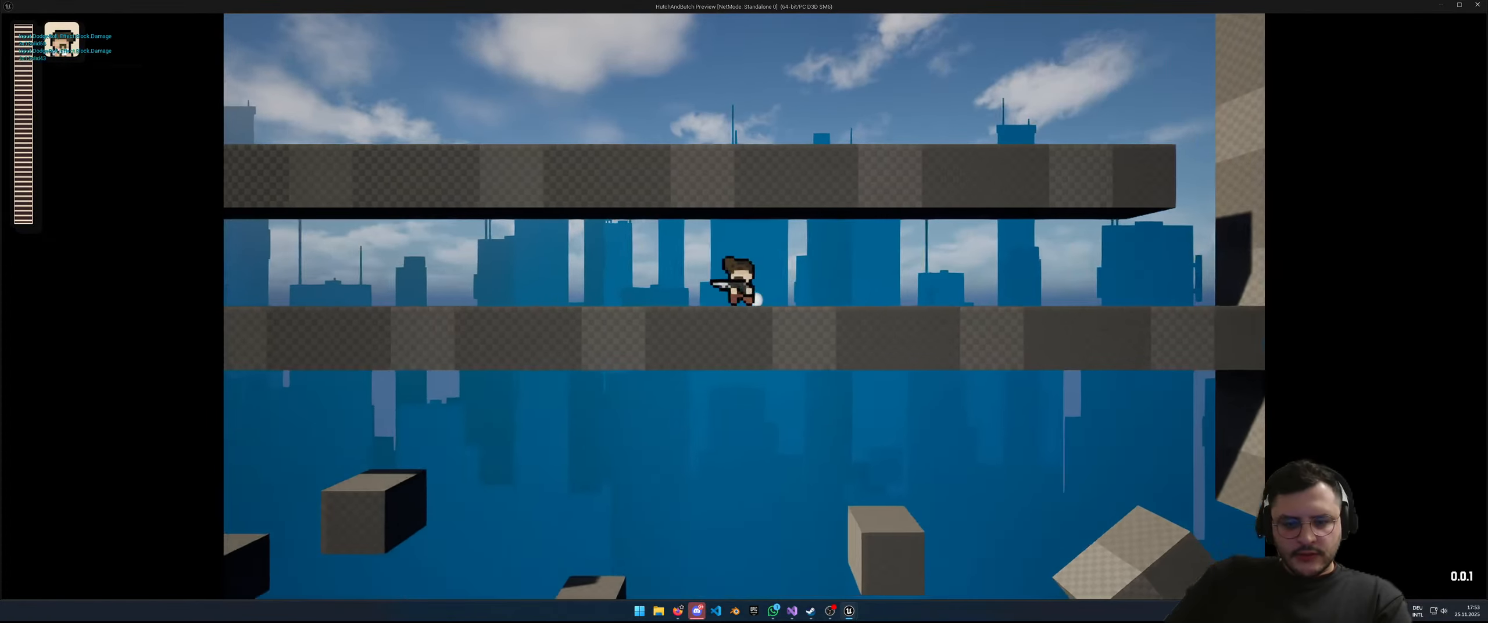
pyautogui.press('space')
pyautogui.press('shift')
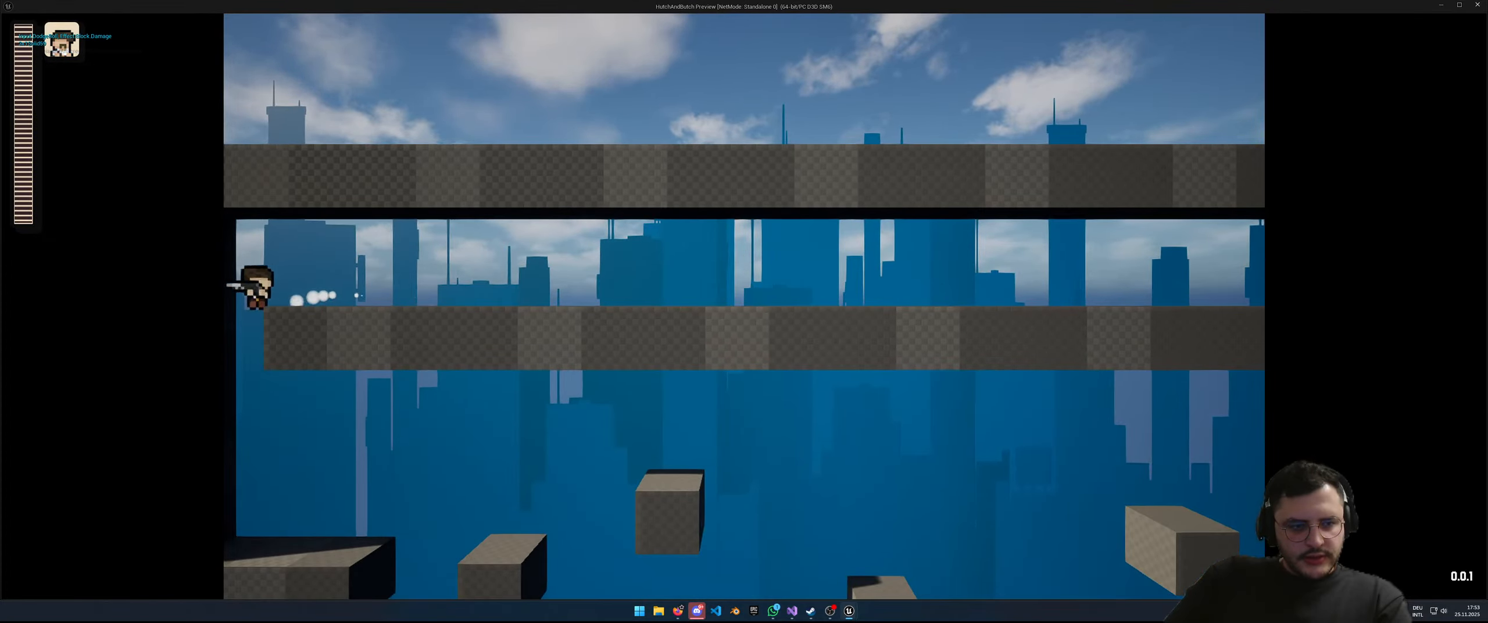
# Step: Test the jumps across the stepping cubes beneath the walkways toward the tilted block
pyautogui.press('d')
pyautogui.press('space')
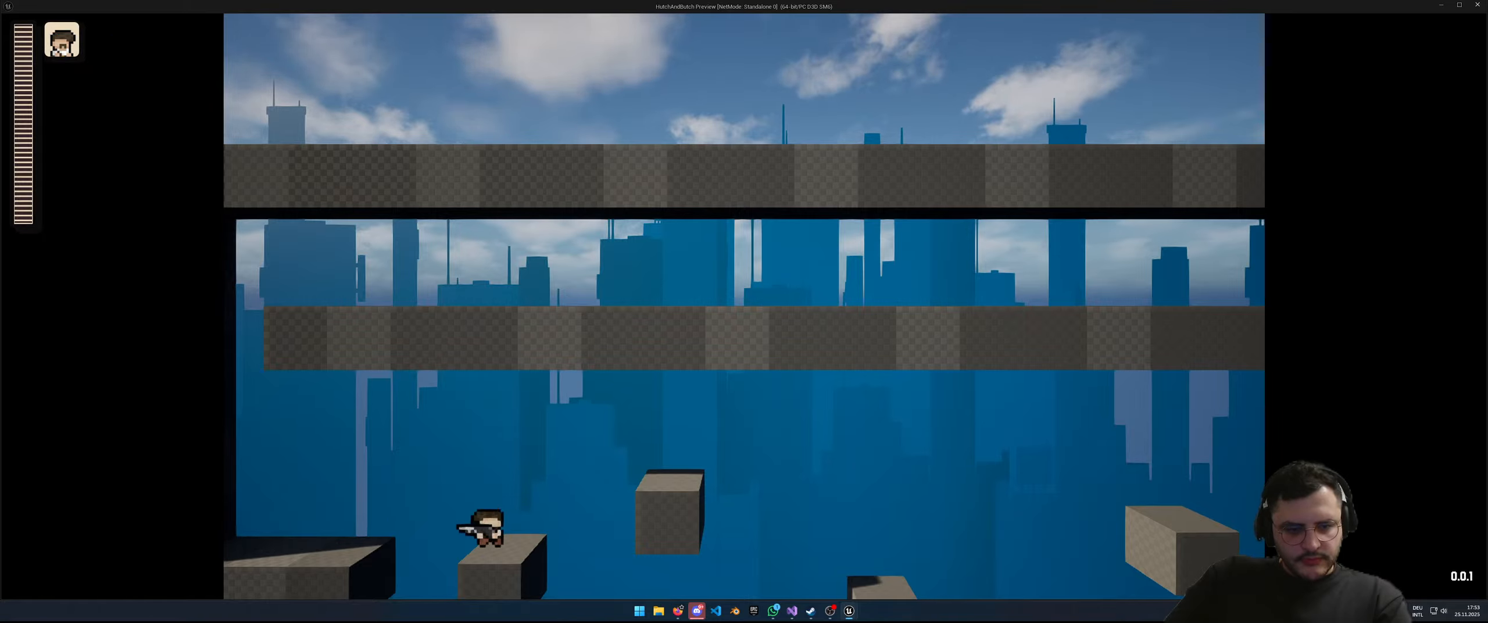
pyautogui.press('d')
pyautogui.press('space')
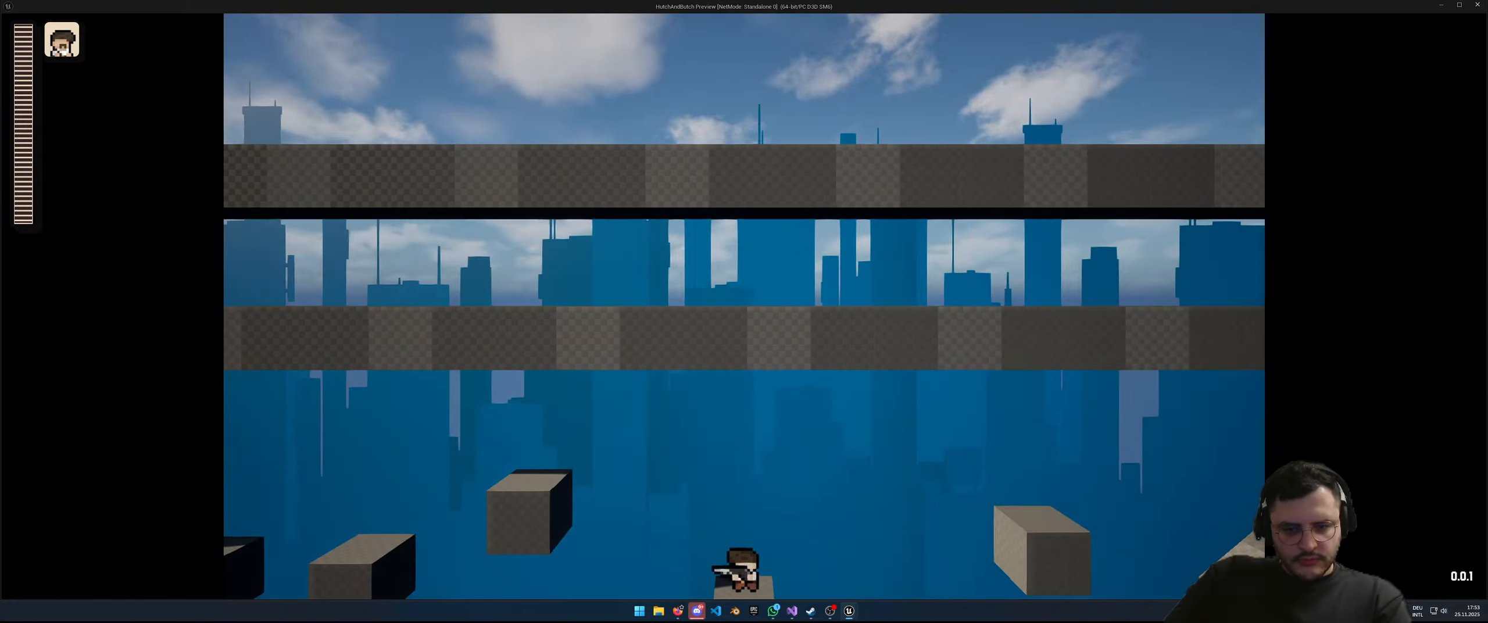
pyautogui.press('space')
pyautogui.press('d')
pyautogui.press('a')
pyautogui.press('d')
pyautogui.press('space')
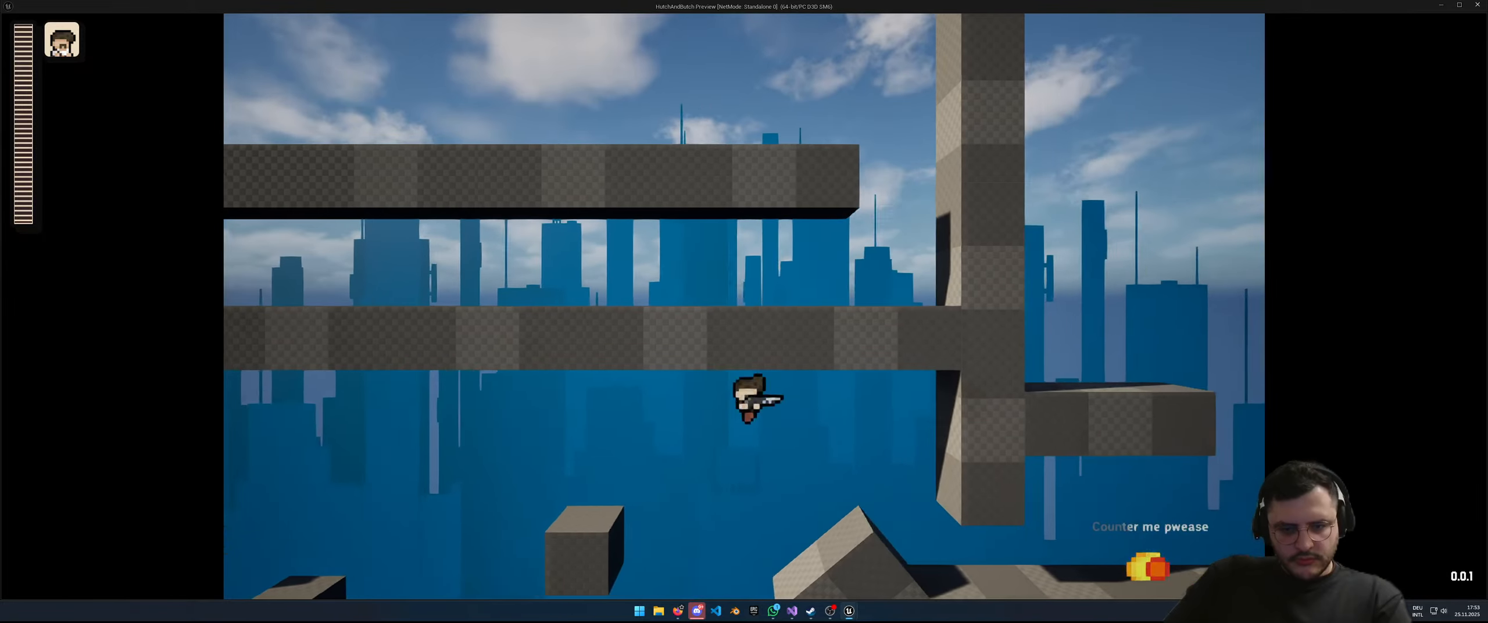
# Step: Test the passage past the counterable object to the top of the ladder and back down to the ground
pyautogui.press('d')
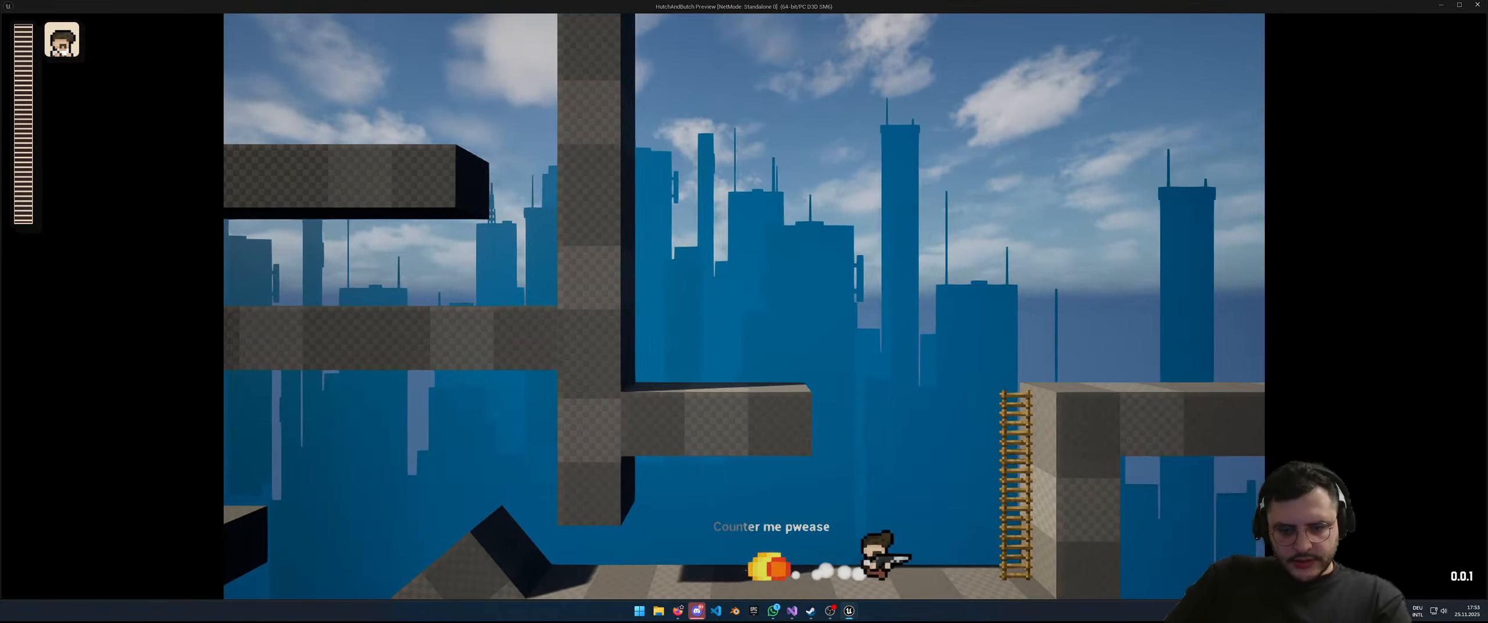
pyautogui.press('a')
pyautogui.press('d')
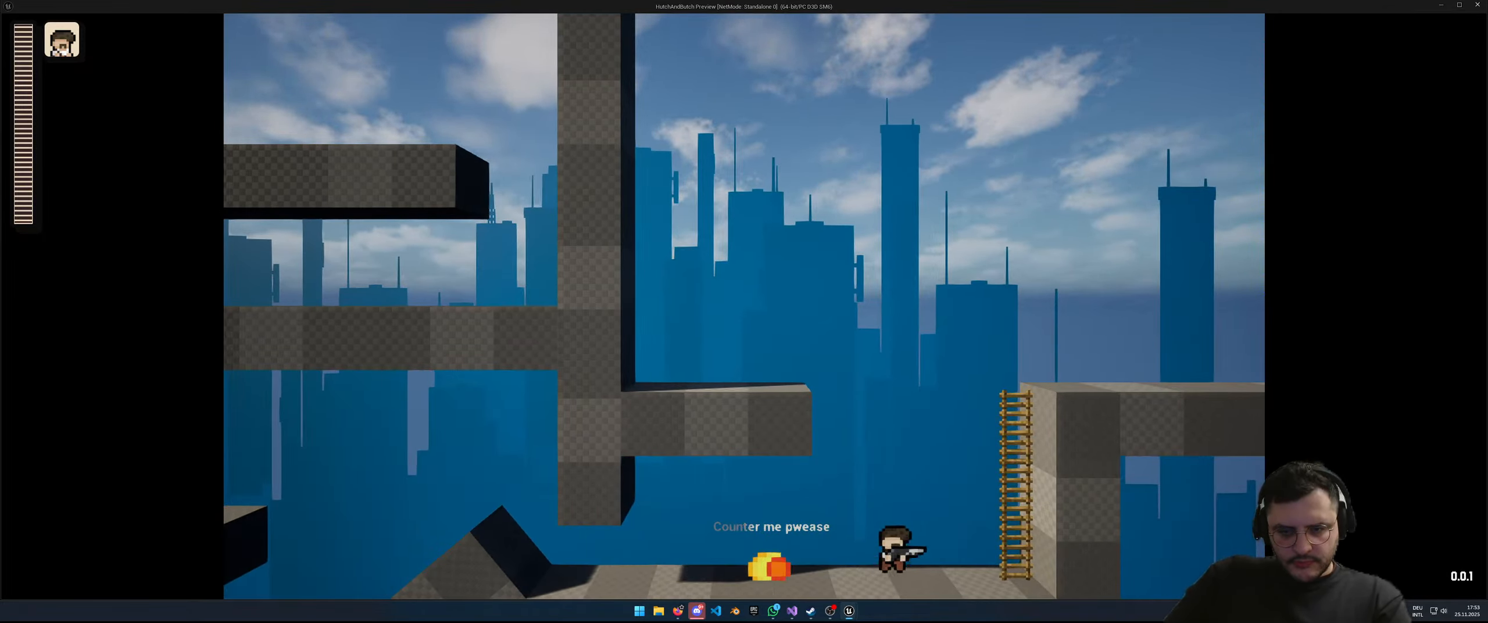
pyautogui.press('a')
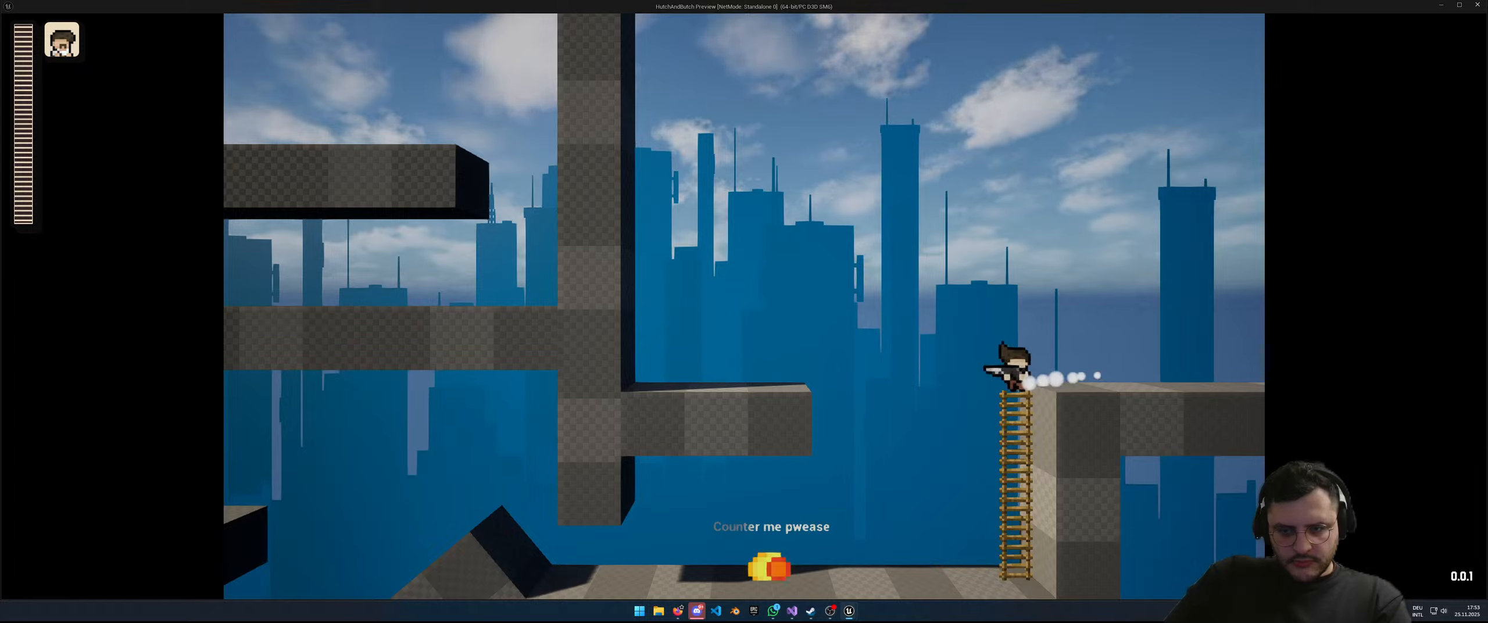
pyautogui.press('d')
pyautogui.press('a')
pyautogui.press('space')
pyautogui.press('d')
pyautogui.press('a')
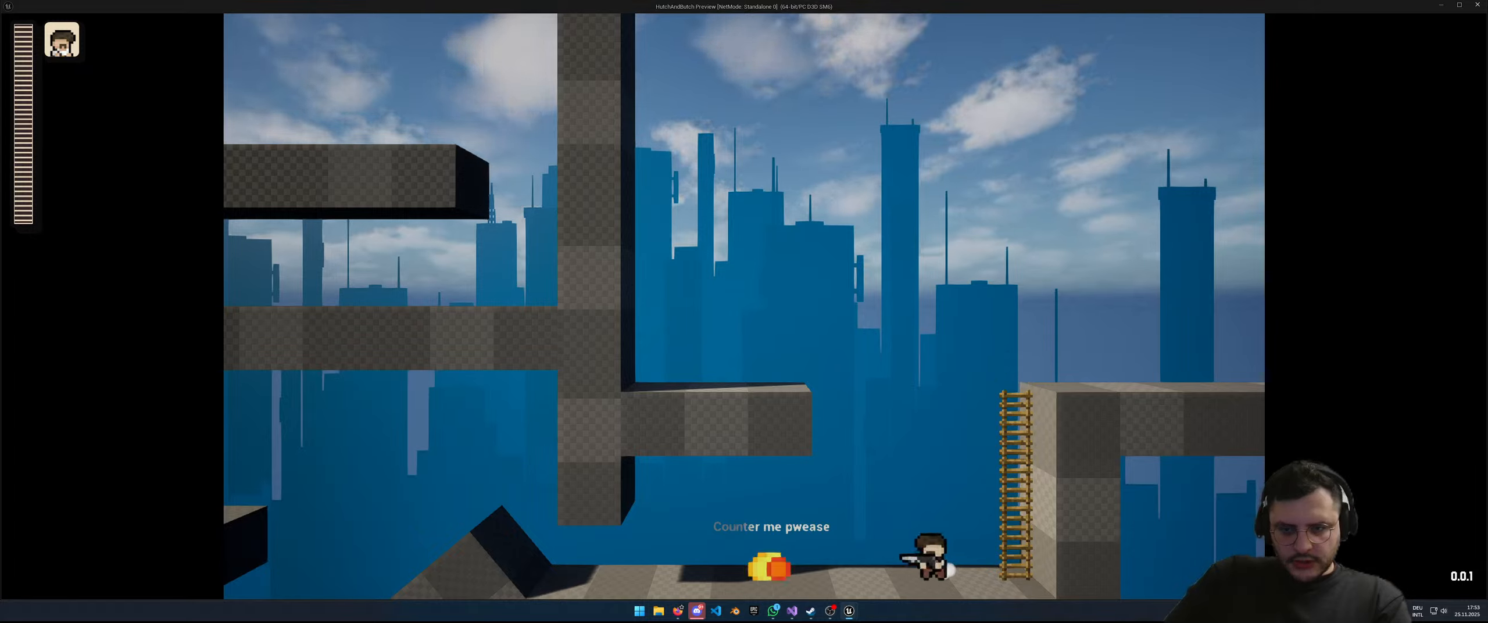
# Step: Climb the ladder, check the camera framing in the final area and end the play test
pyautogui.press('space')
pyautogui.press('d')
pyautogui.press('a')
pyautogui.press('d')
pyautogui.press('w')
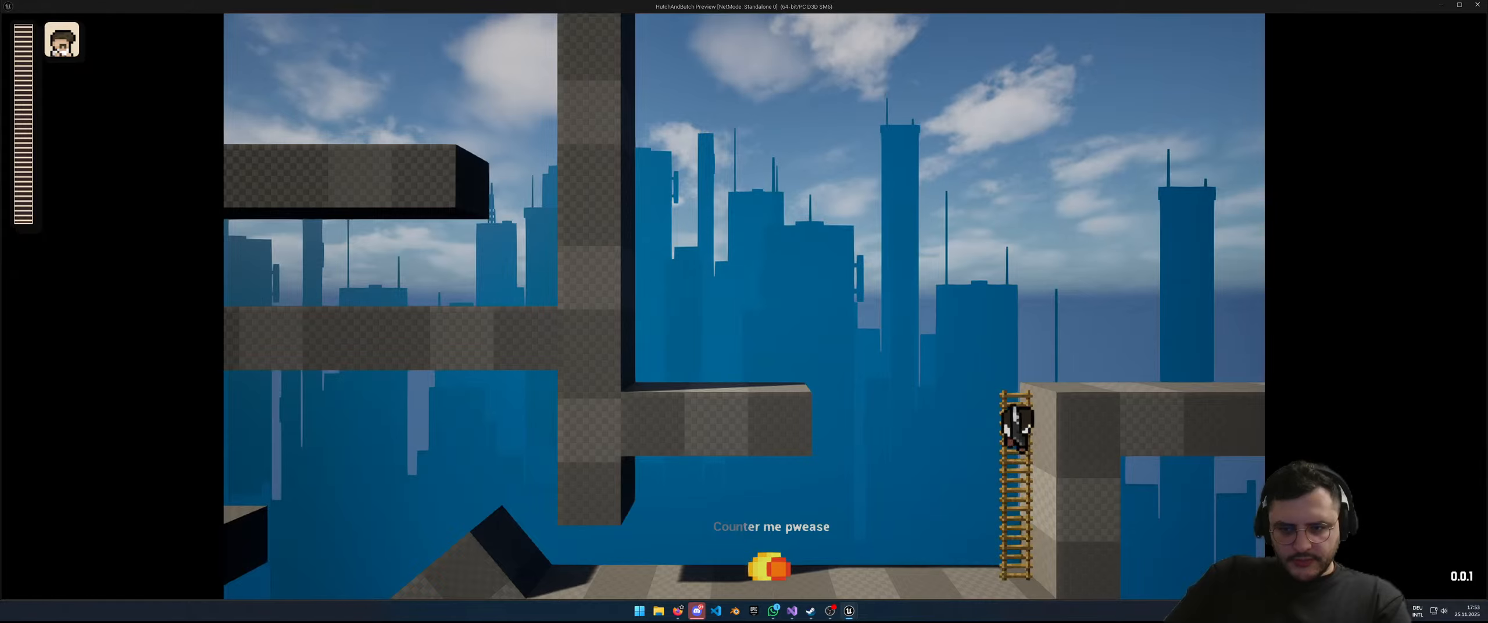
pyautogui.press('d')
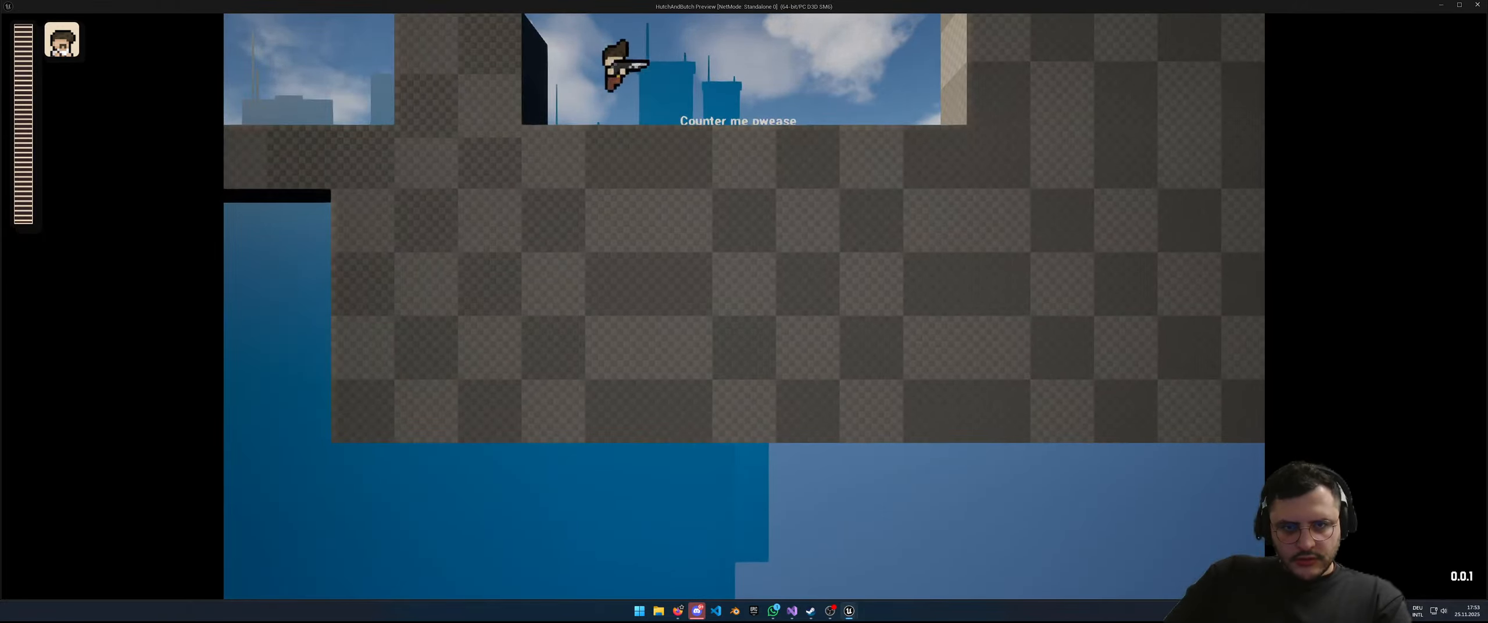
pyautogui.press('d')
pyautogui.press('Escape')
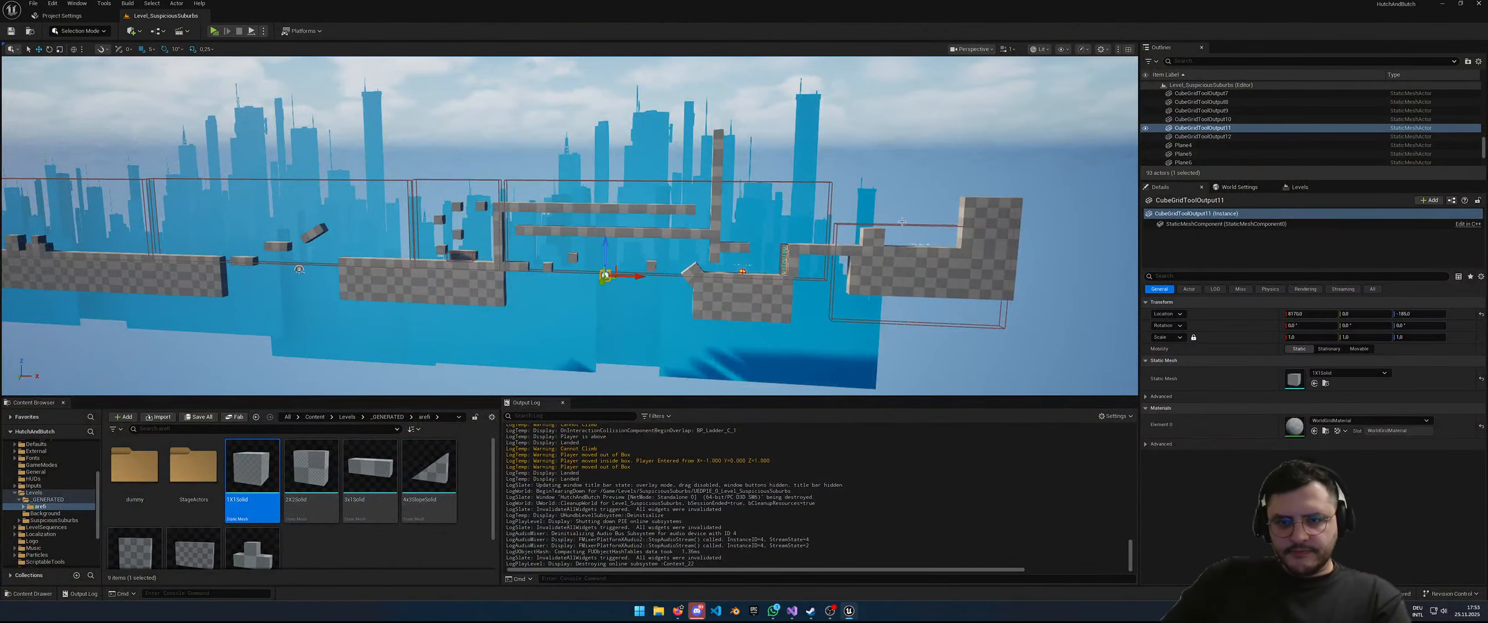
# Step: Raise BP_LevelCameraDetectionBox5 around the final blocks level with the neighbouring boxes, and reposition BP_Counterable10 above those blocks
pyautogui.click(902, 222)
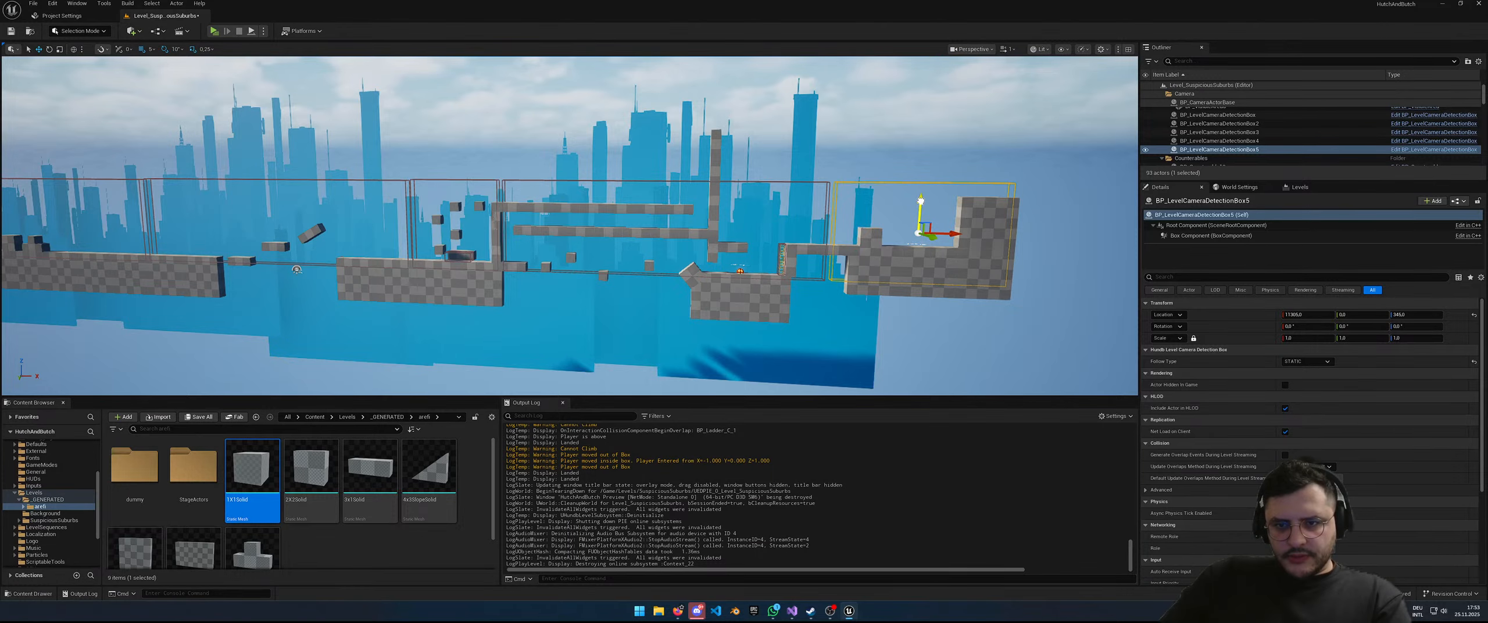
pyautogui.moveTo(993, 258); pyautogui.dragTo(945, 290, button='middle')
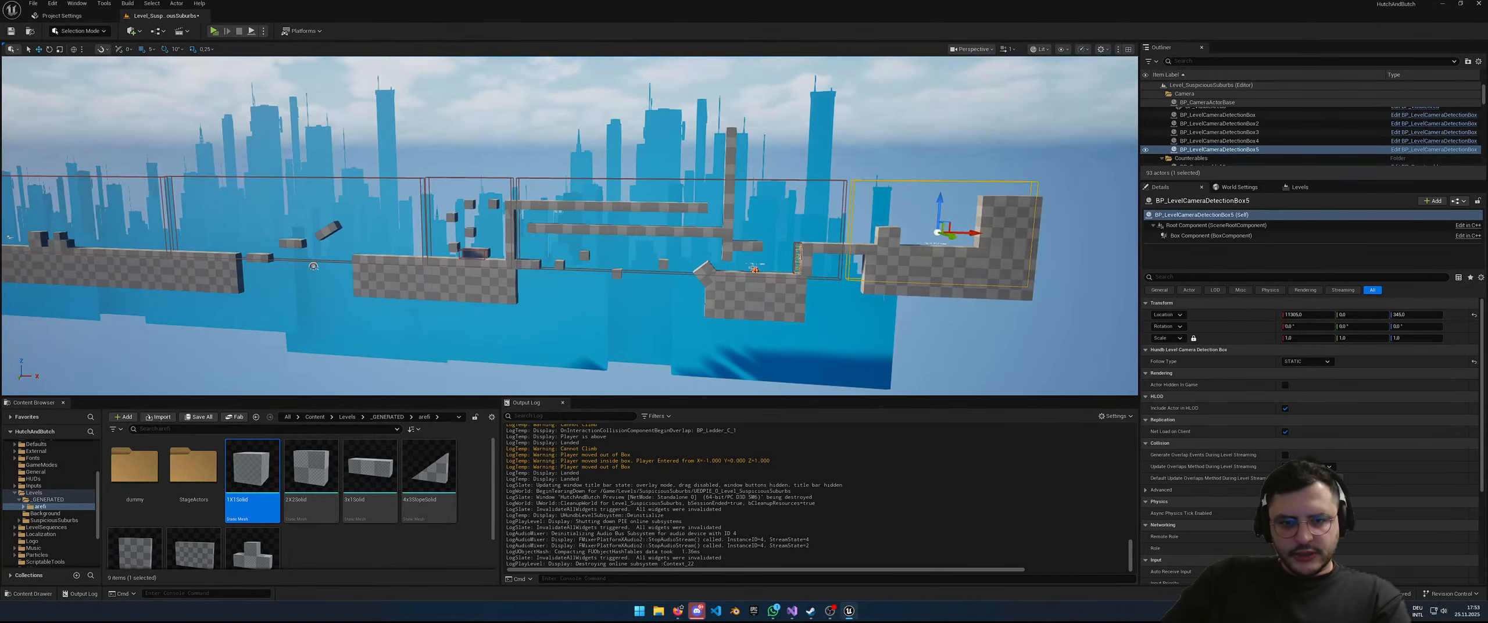
pyautogui.click(753, 269)
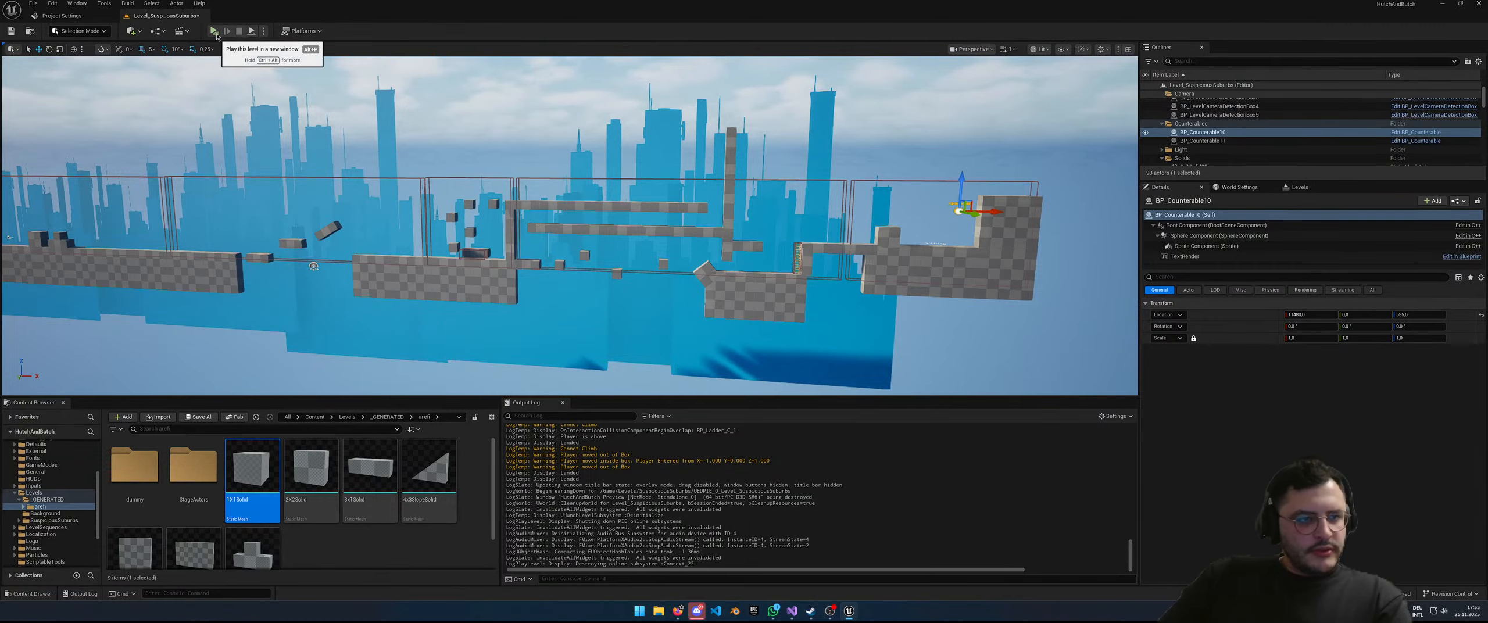
pyautogui.moveTo(449, 189); pyautogui.dragTo(296, 226, button='right')
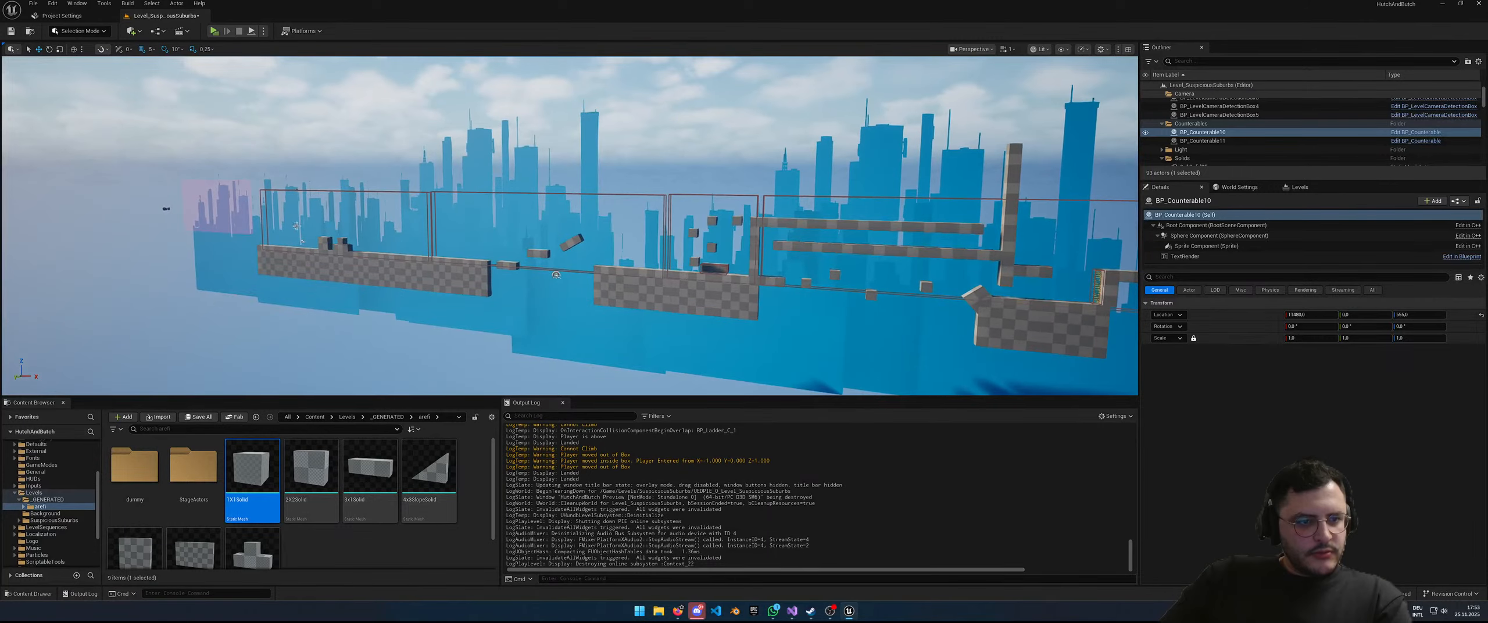
pyautogui.click(317, 250)
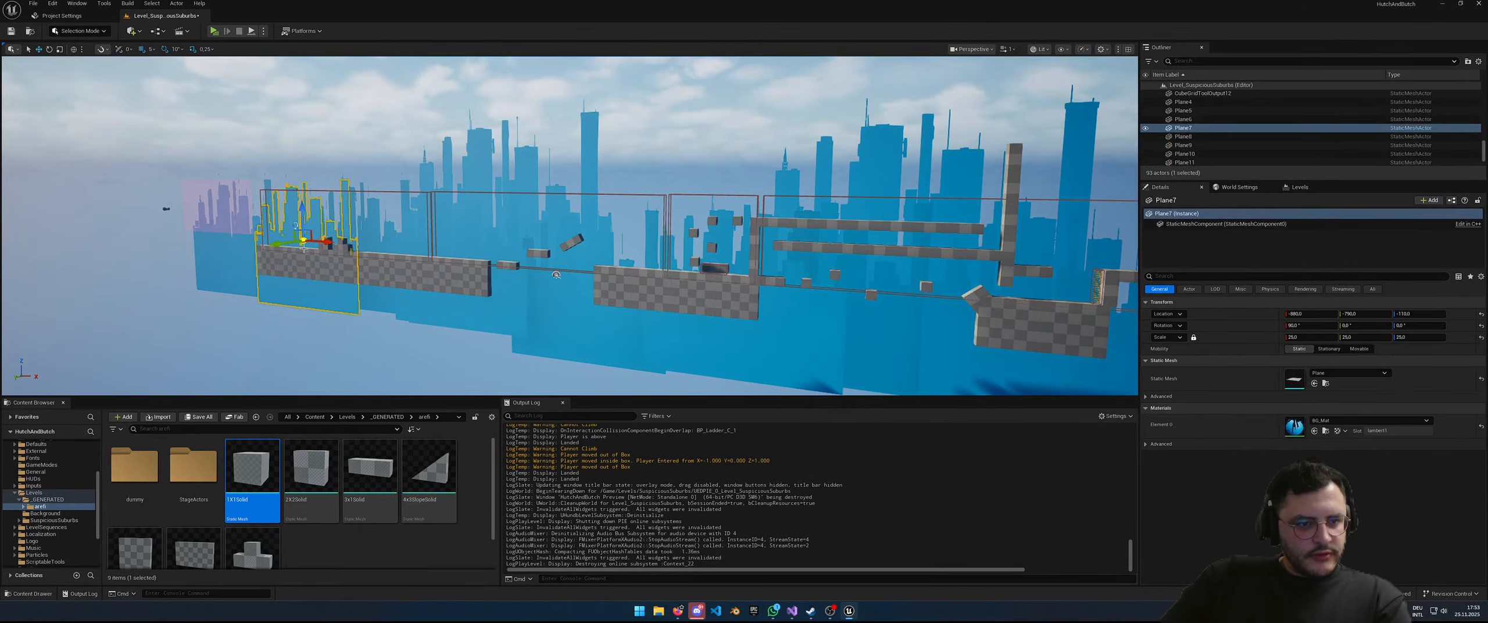
pyautogui.click(303, 248)
pyautogui.hotkey('ctrl', 'z')
pyautogui.moveTo(304, 248); pyautogui.dragTo(316, 252, button='right')
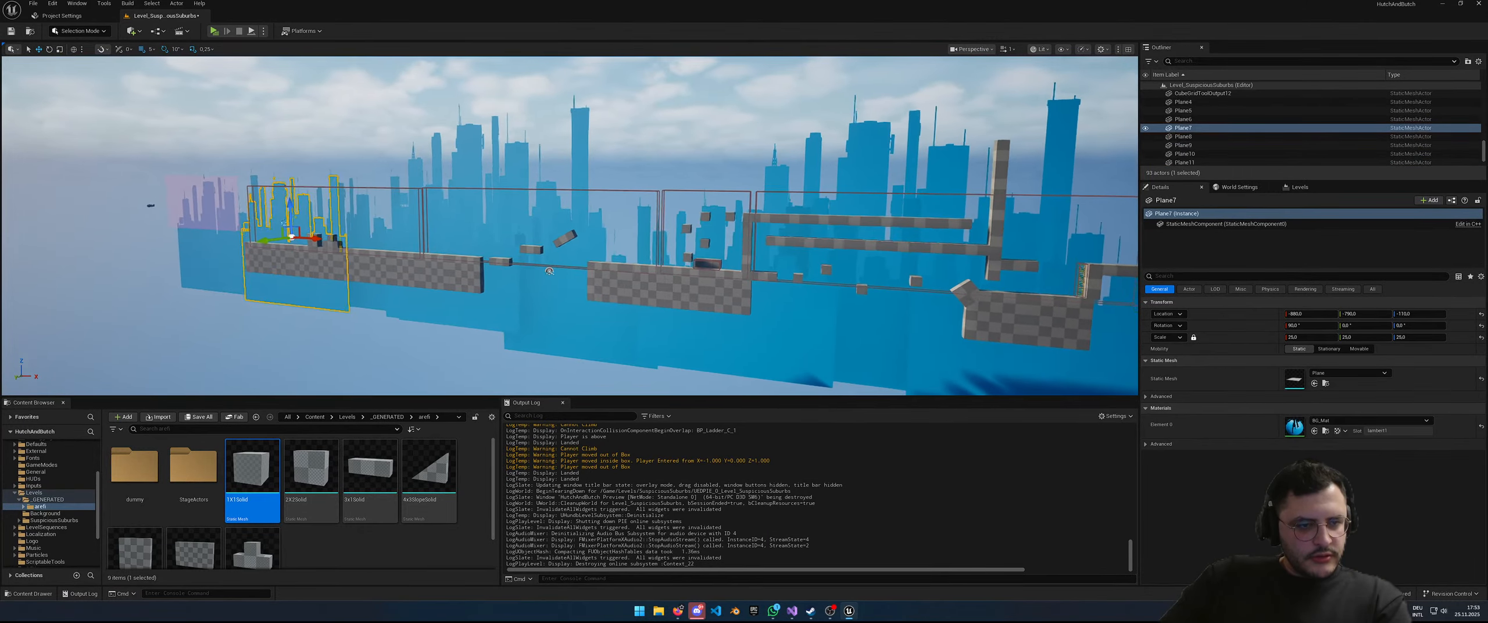
pyautogui.moveTo(549, 271); pyautogui.dragTo(799, 214, button='right')
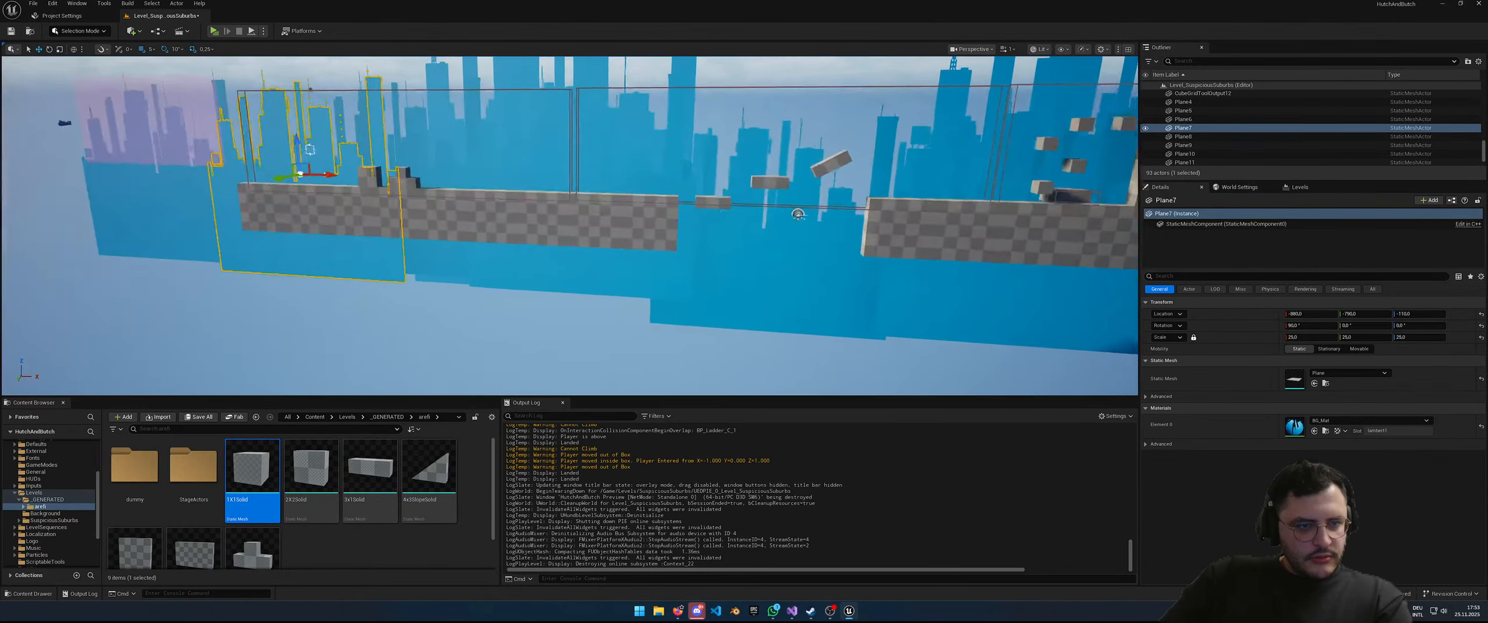
pyautogui.moveTo(376, 269)
pyautogui.mouseDown(button='right')
pyautogui.moveTo(511, 273)
pyautogui.moveTo(375, 271)
pyautogui.mouseUp(button='right')
pyautogui.click(375, 271)
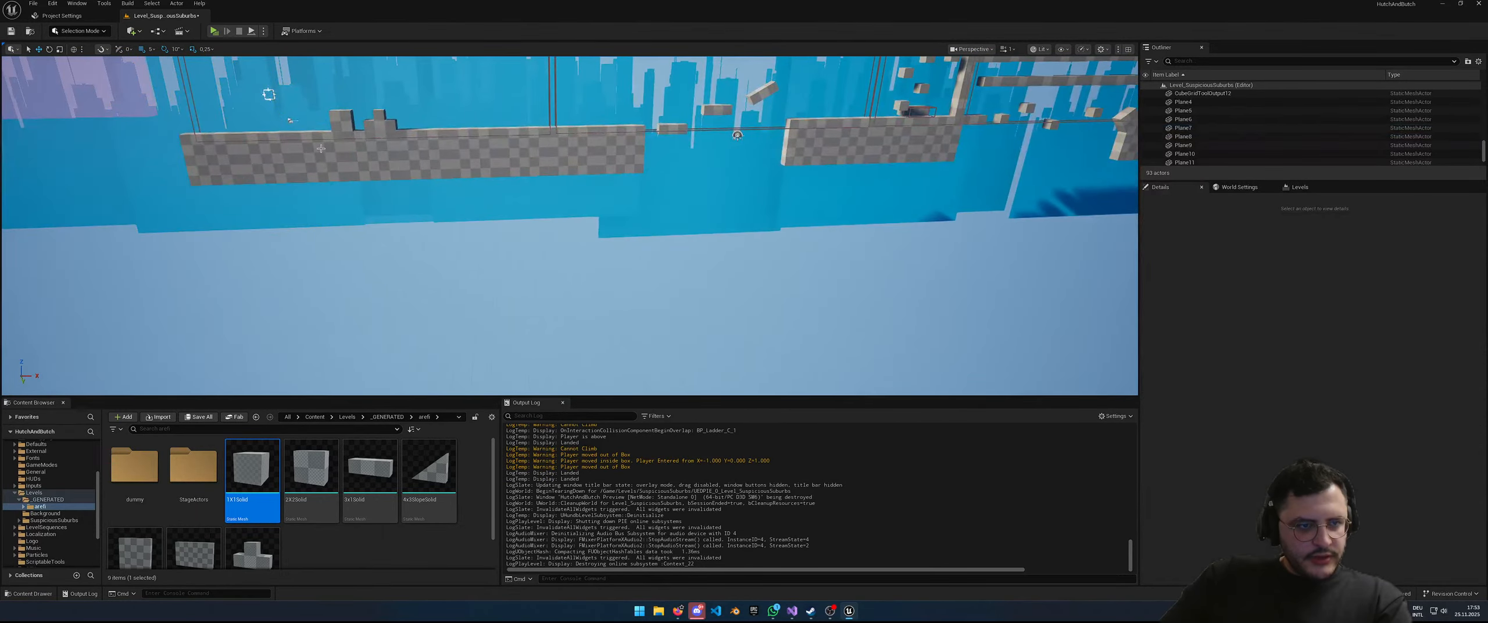
# Step: Move the PlayerStart from the beginning of the level to the final blocks and save the level
pyautogui.click(290, 120)
pyautogui.moveTo(290, 120); pyautogui.dragTo(282, 47, button='right')
pyautogui.moveTo(302, 222); pyautogui.dragTo(314, 222, button='right')
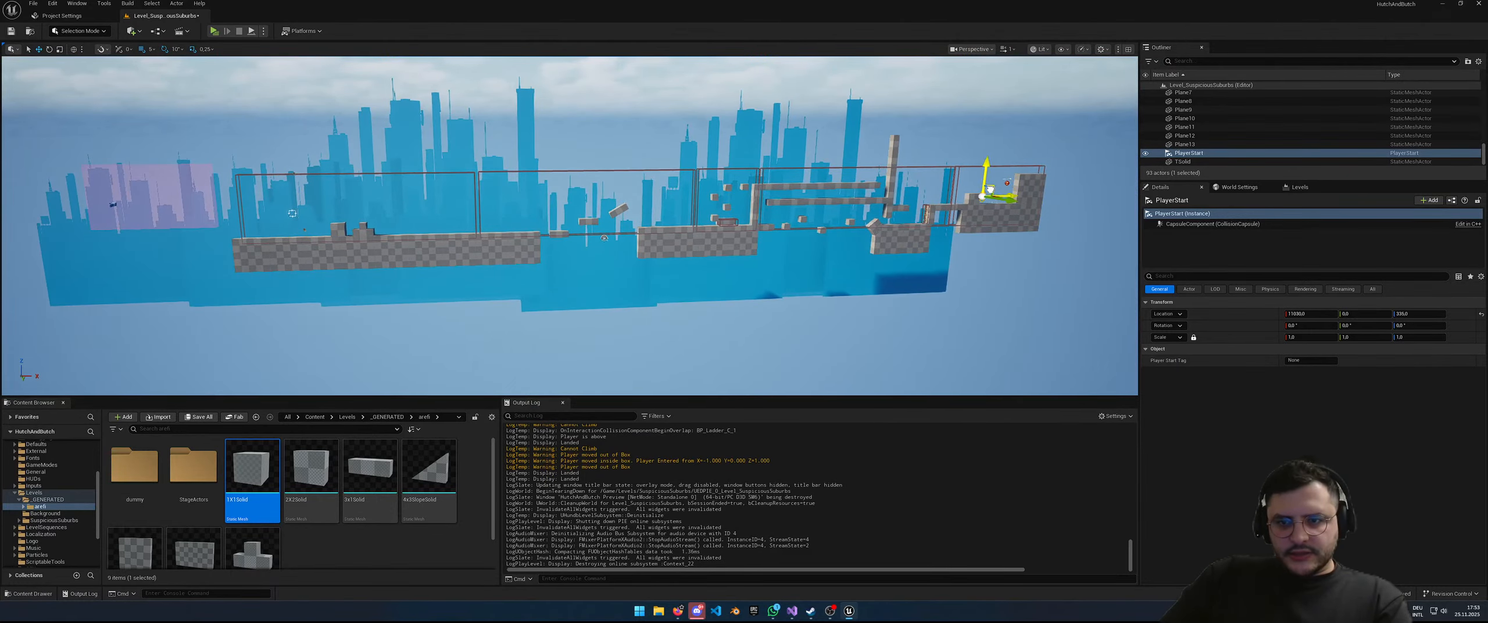
pyautogui.click(998, 188)
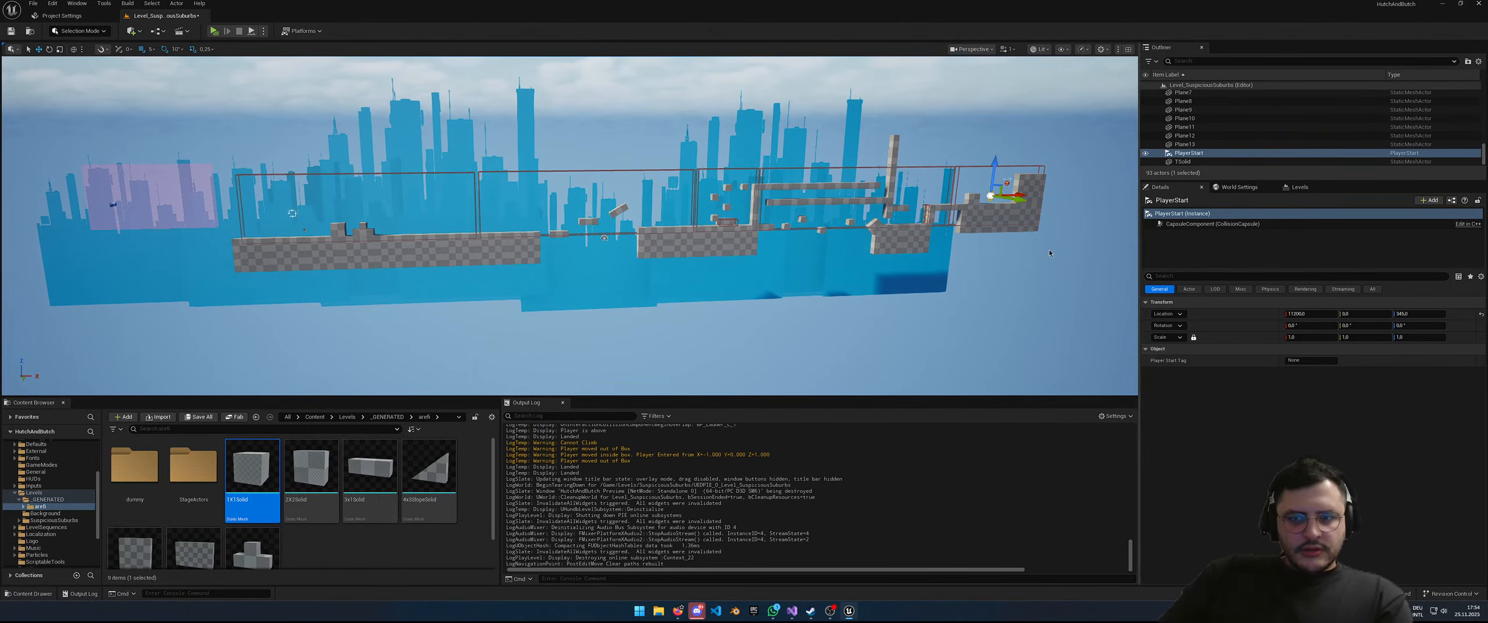
pyautogui.moveTo(987, 317)
pyautogui.mouseDown(button='right')
pyautogui.moveTo(1046, 287)
pyautogui.moveTo(946, 295)
pyautogui.moveTo(997, 317)
pyautogui.moveTo(974, 314)
pyautogui.mouseUp(button='right')
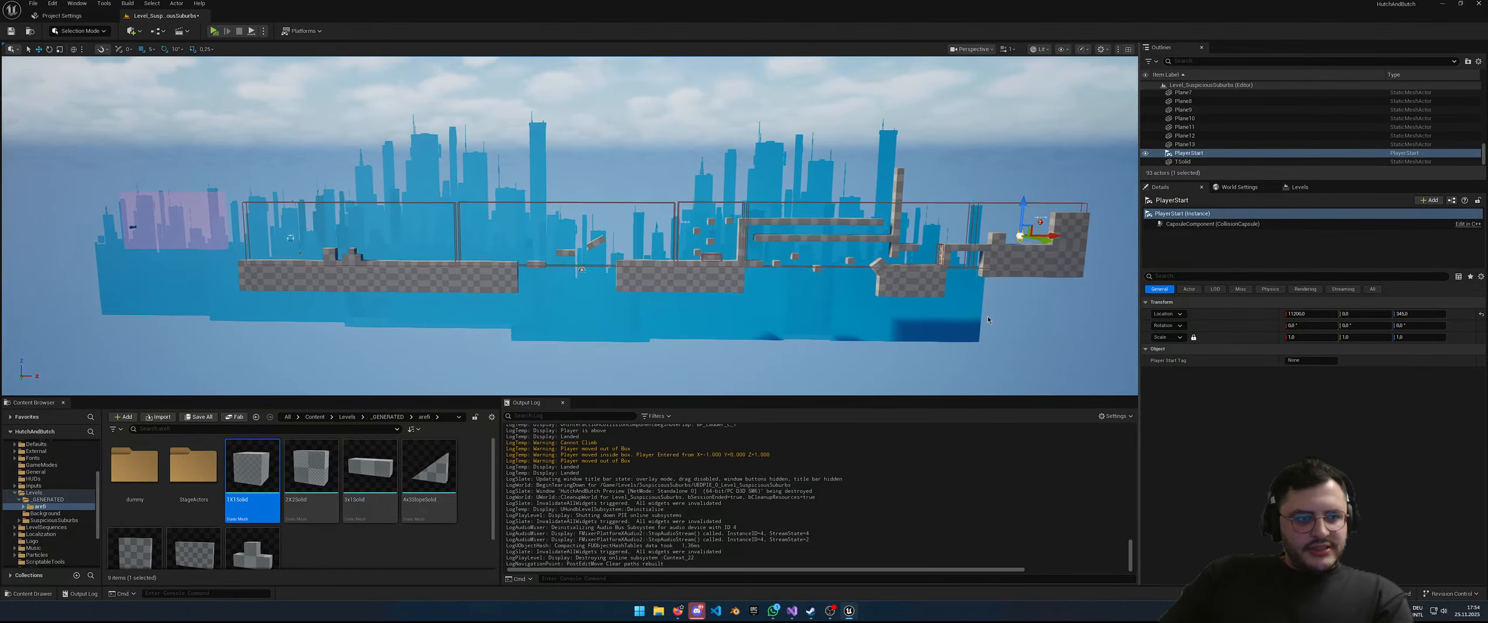
pyautogui.hotkey('ctrl', 's')
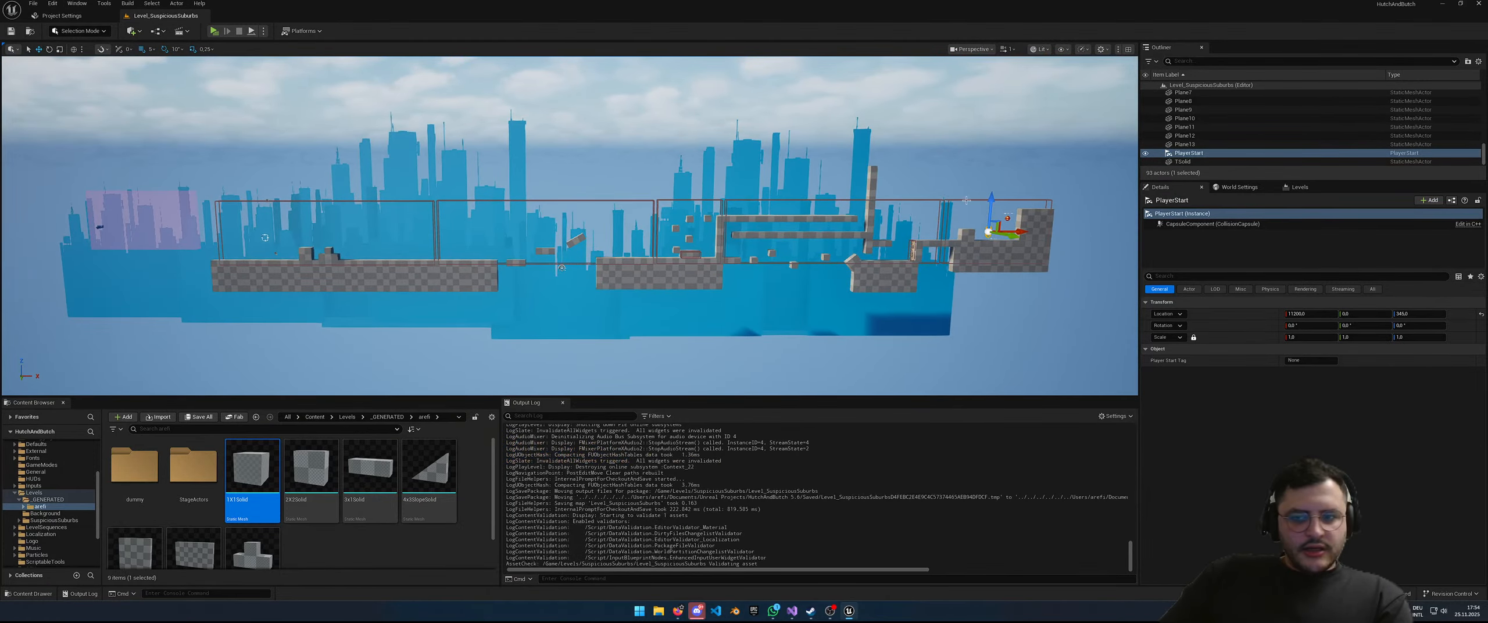
# Step: Set the initial camera detection box of BP_CameraActorBase to BP_LevelCameraDetectionBox5 around the final blocks
pyautogui.click(962, 200)
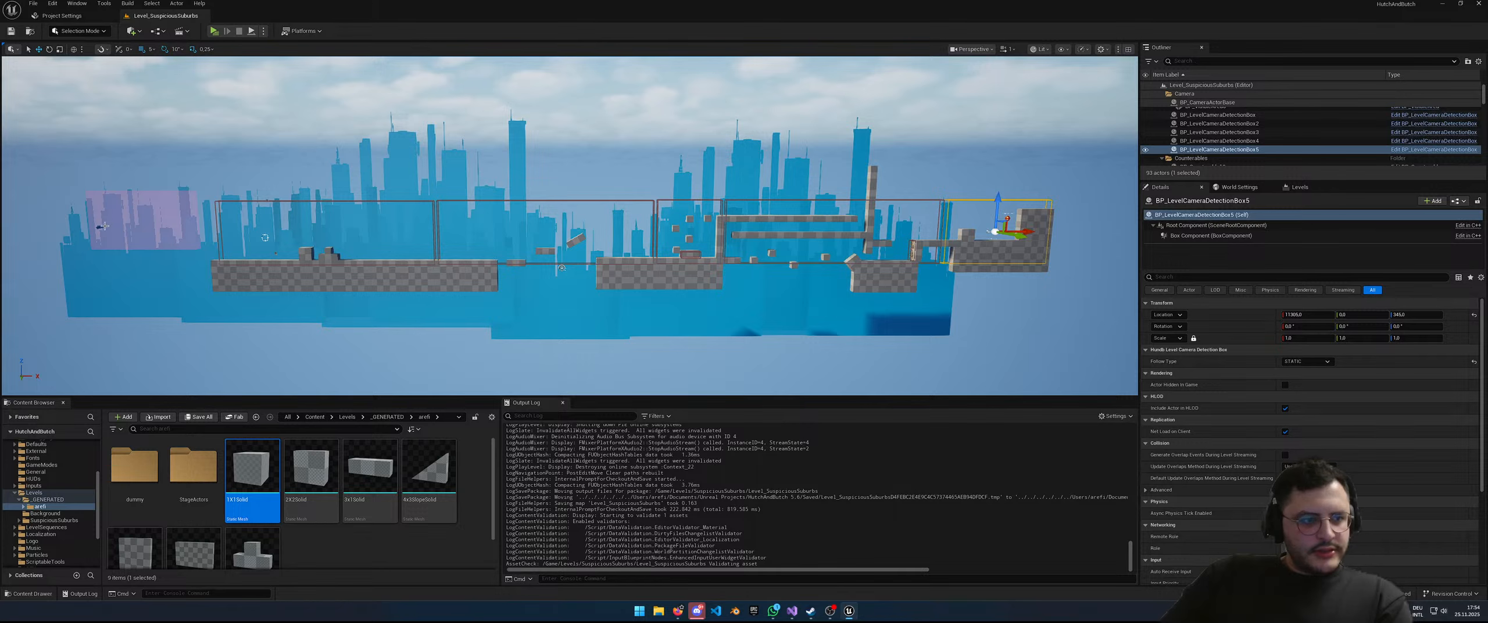
pyautogui.click(141, 220)
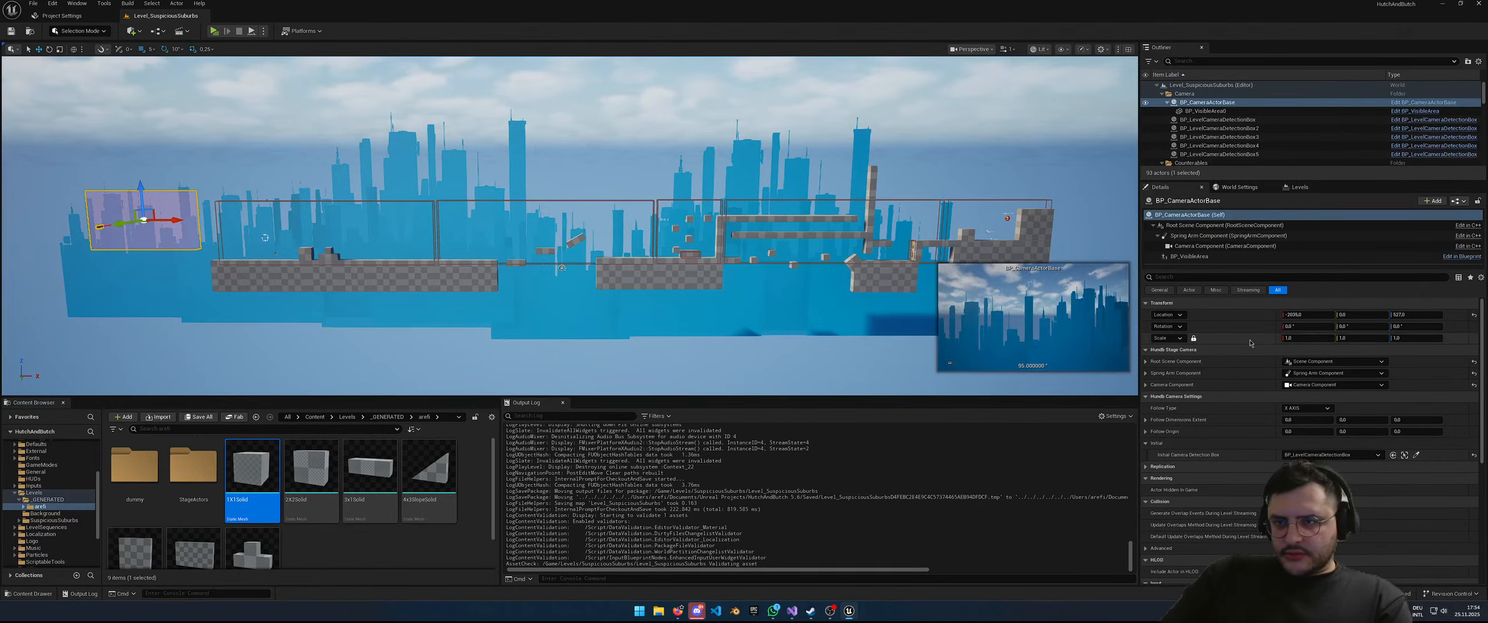
pyautogui.click(983, 200)
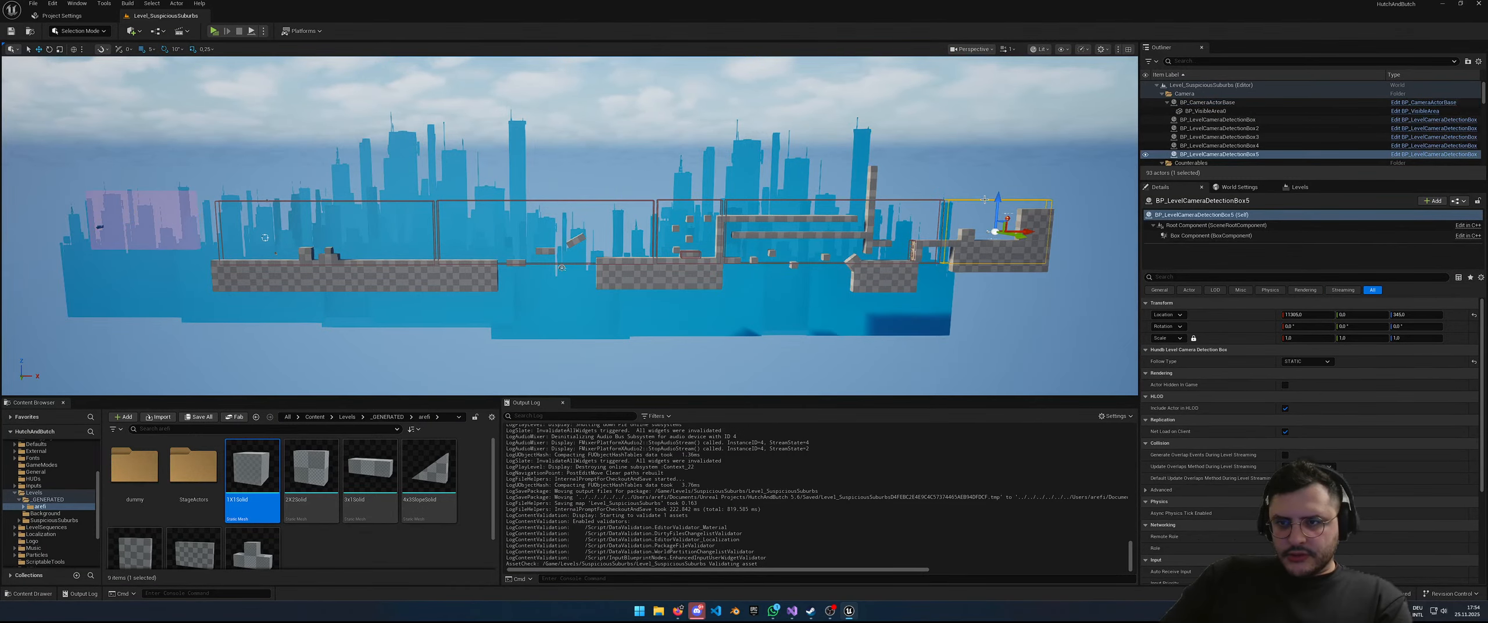
pyautogui.click(199, 235)
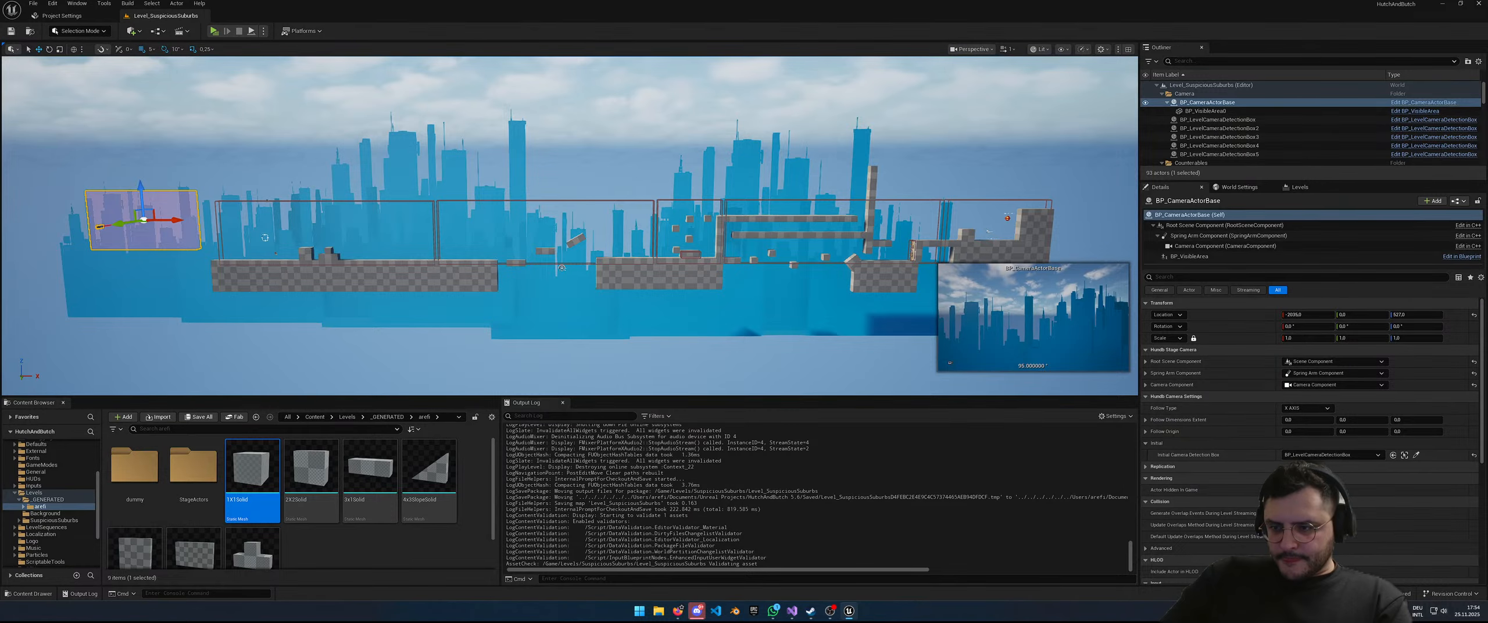
pyautogui.click(1337, 454)
pyautogui.click(1345, 389)
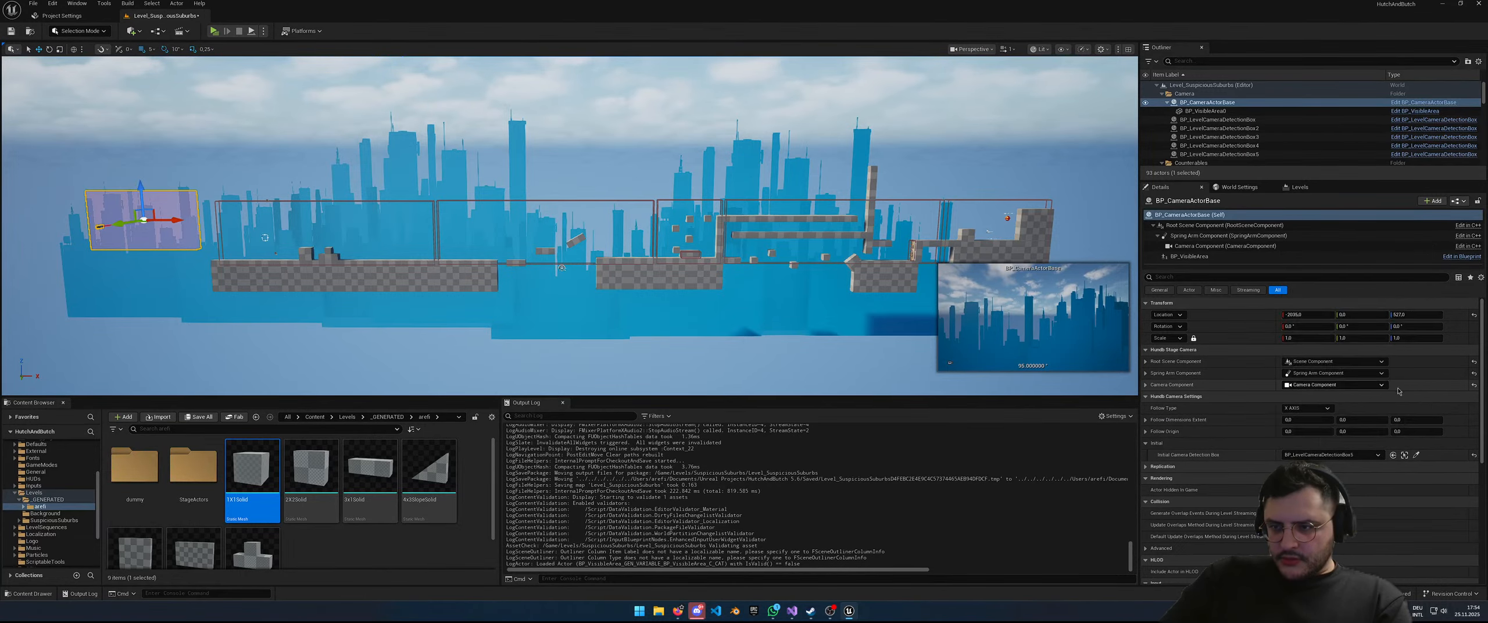
# Step: Play-test the final area from the new PlayerStart, trying jumps around the lower counterable, and end the test
pyautogui.click(214, 31)
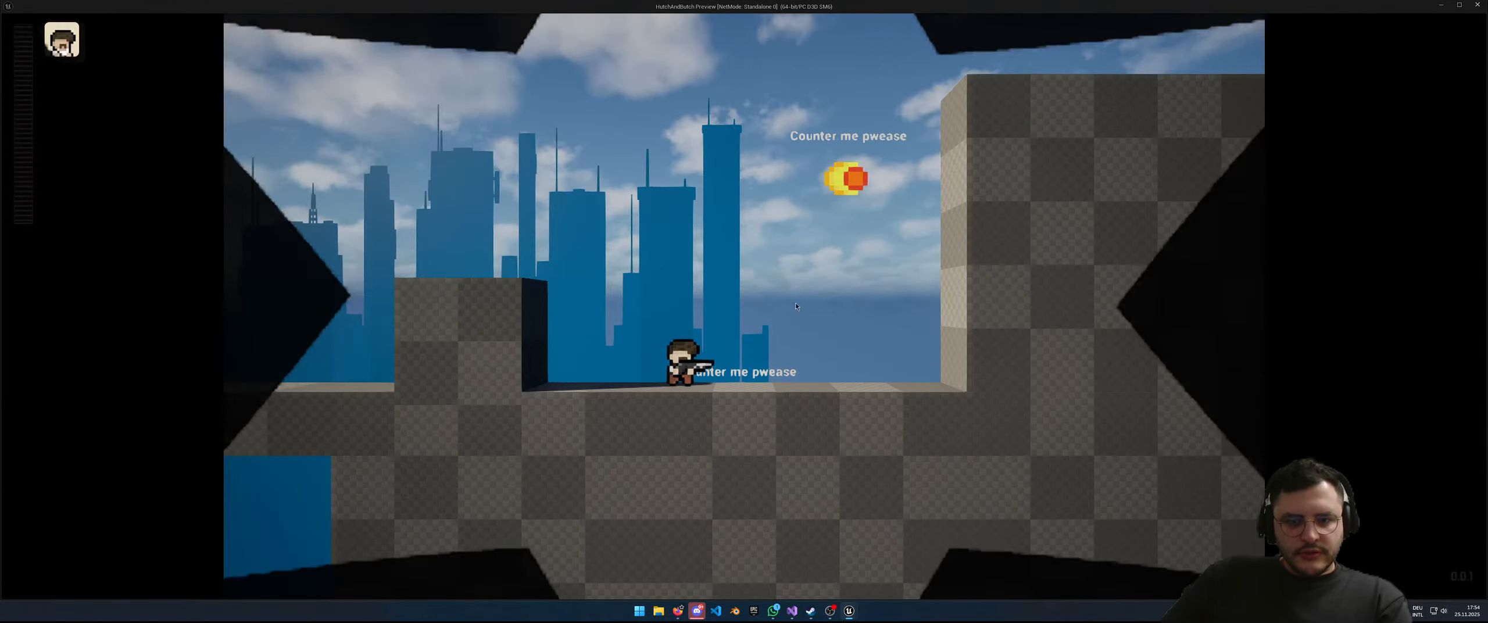
pyautogui.press('a')
pyautogui.press('space')
pyautogui.press('d')
pyautogui.press('space')
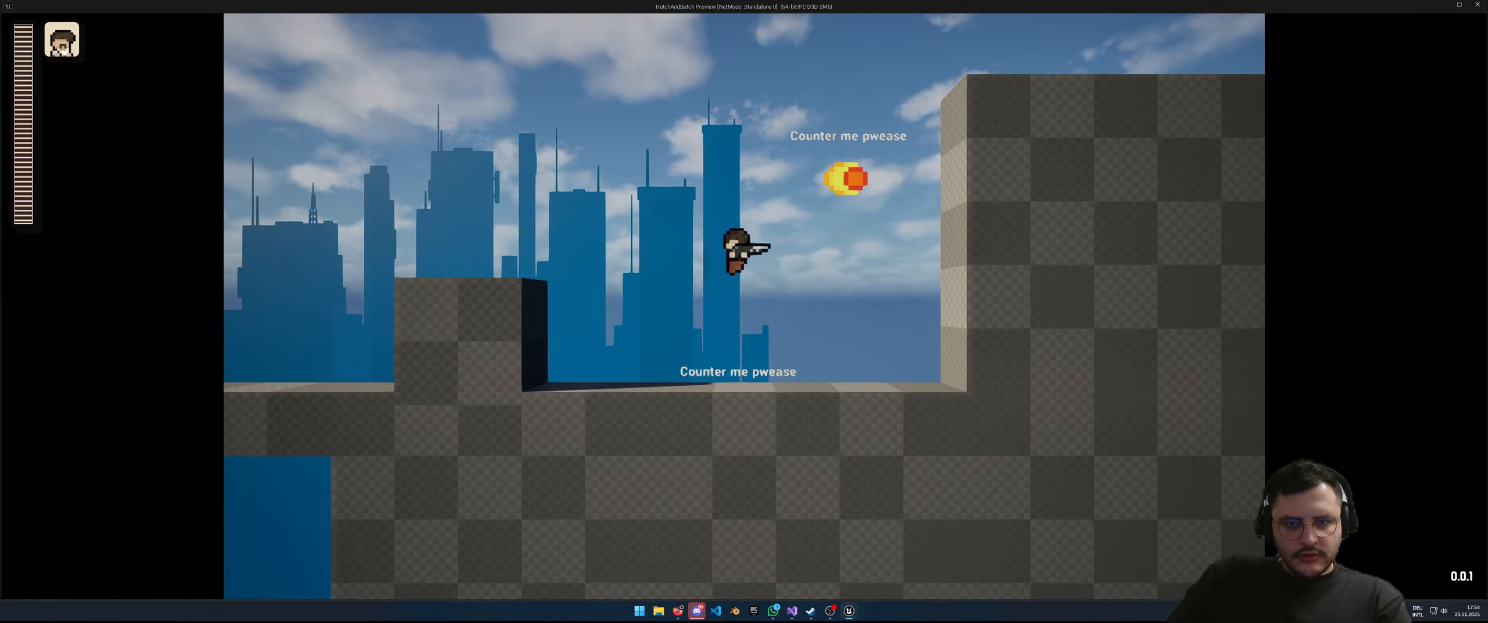
pyautogui.press('a')
pyautogui.press('d')
pyautogui.press('space')
pyautogui.press('a')
pyautogui.press('space')
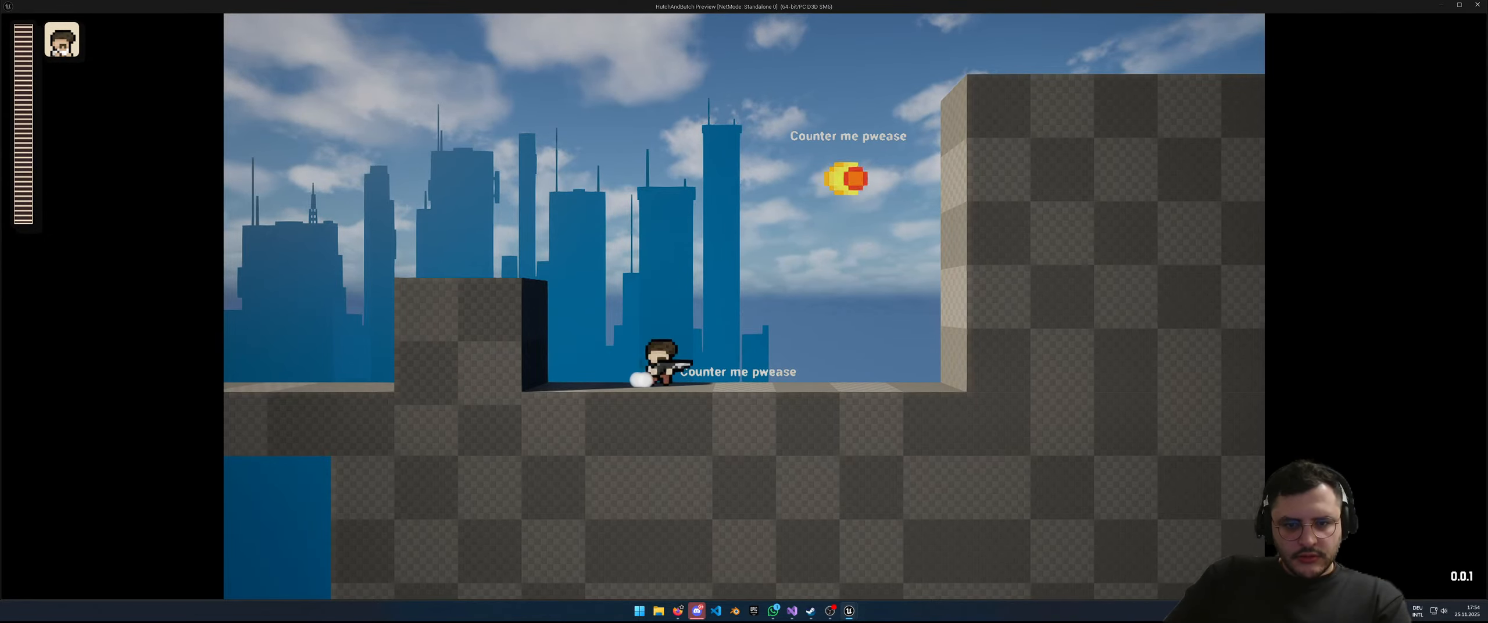
pyautogui.press('Escape')
# Step: Raise BP_Counterable11 above the floor of the final area to about the height of BP_Counterable10
pyautogui.click(1007, 219)
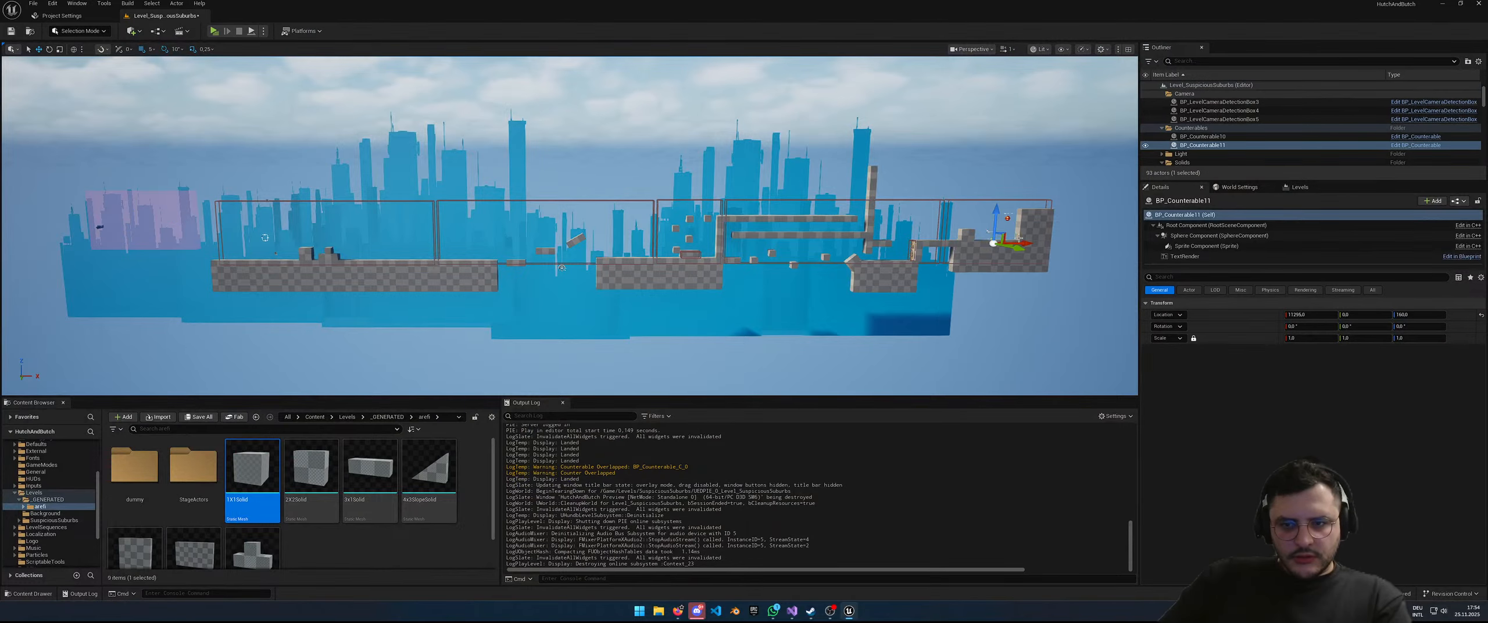
pyautogui.press('f')
pyautogui.scroll(-2, 616, 231)
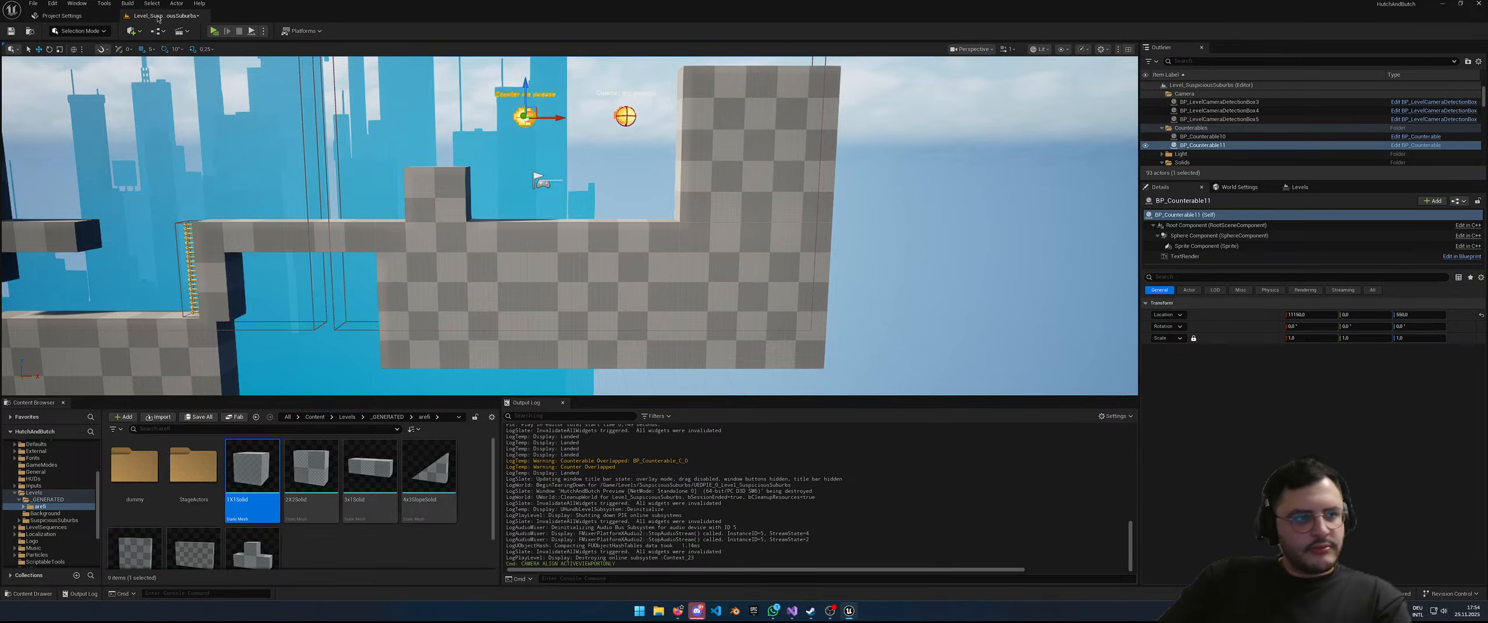
# Step: Play-test jumping between the two raised counterables toward the tall end wall and back over the block, and end the test
pyautogui.hotkey('alt', 'p')
pyautogui.press('a')
pyautogui.press('space')
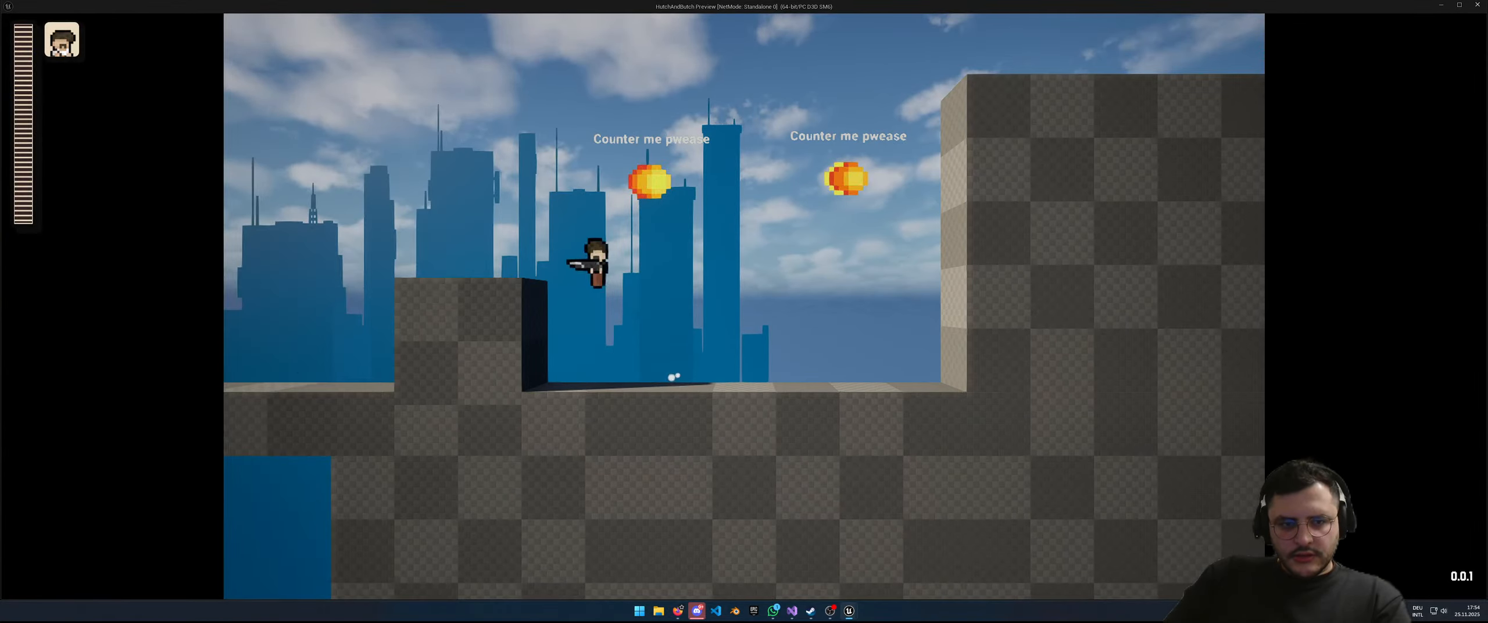
pyautogui.press('d')
pyautogui.press('space')
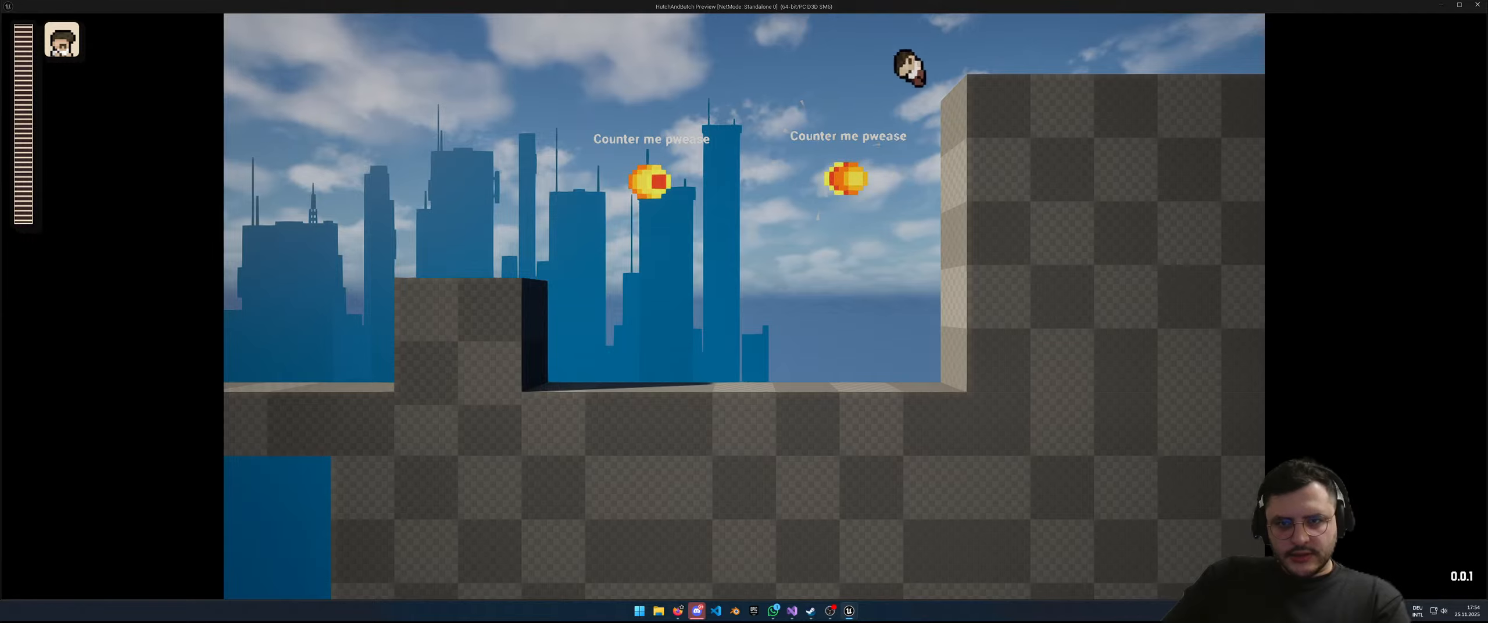
pyautogui.press('a')
pyautogui.press('space')
pyautogui.press('space')
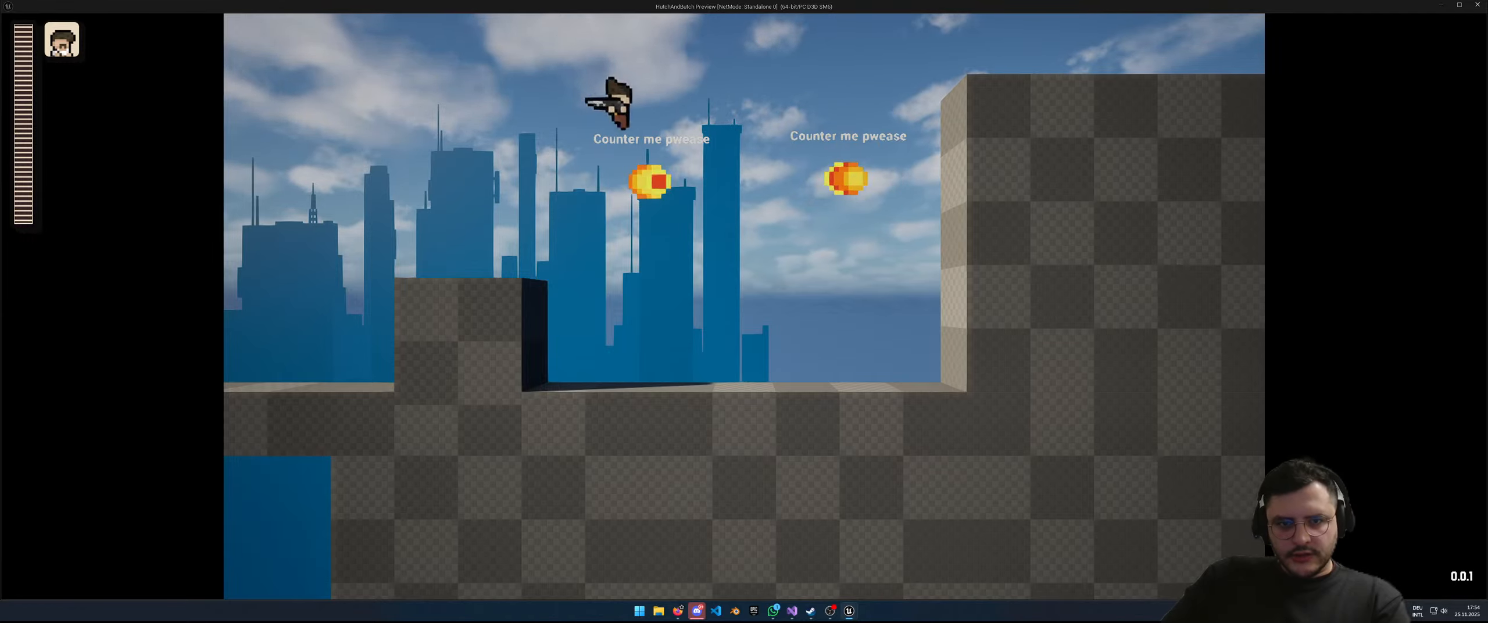
pyautogui.press('space')
pyautogui.press('a')
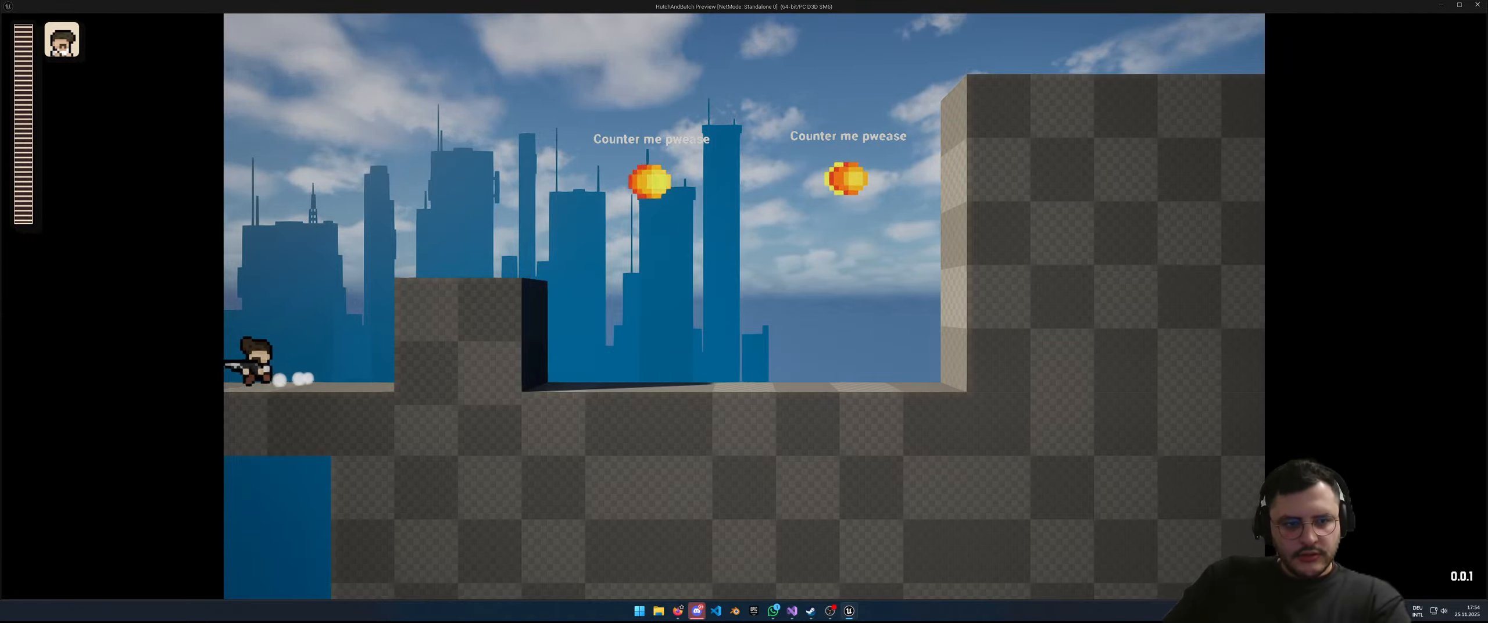
pyautogui.press('Escape')
# Step: Shift the free-standing block, the PlayerStart and both counterables slightly away from the tall end wall toward the ladder
pyautogui.click(412, 182)
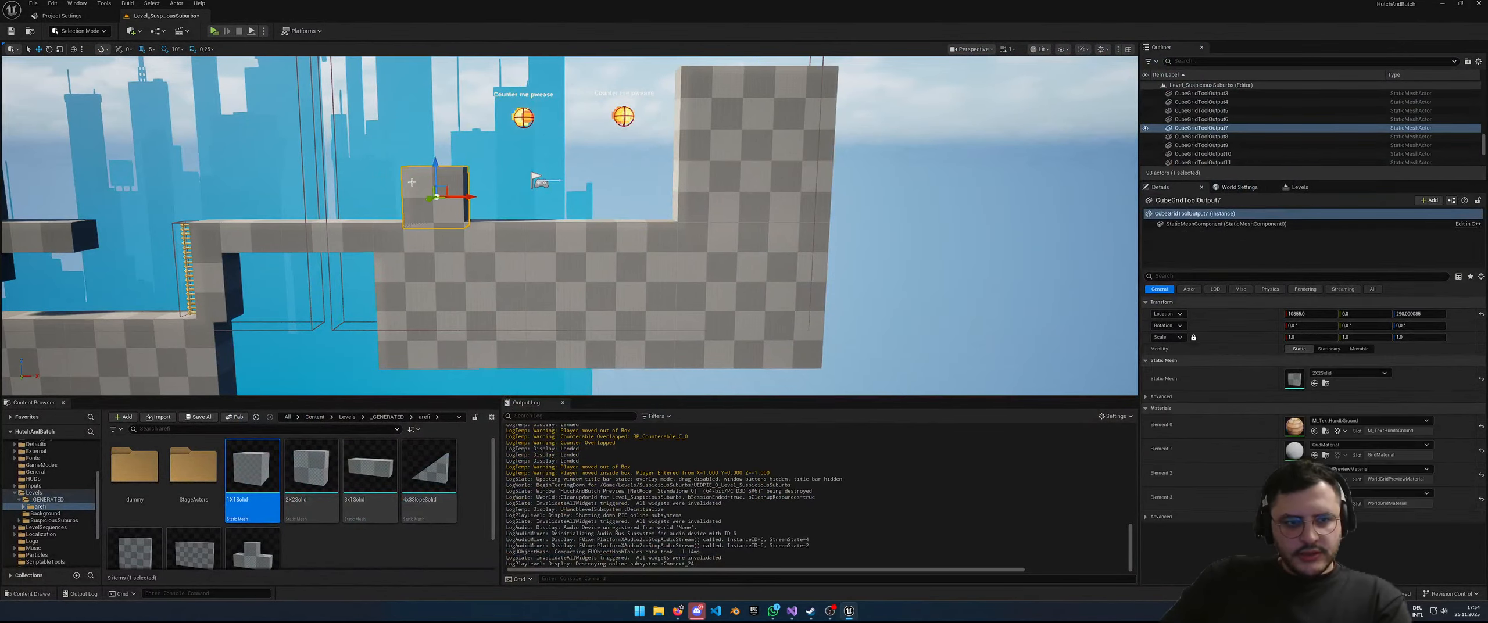
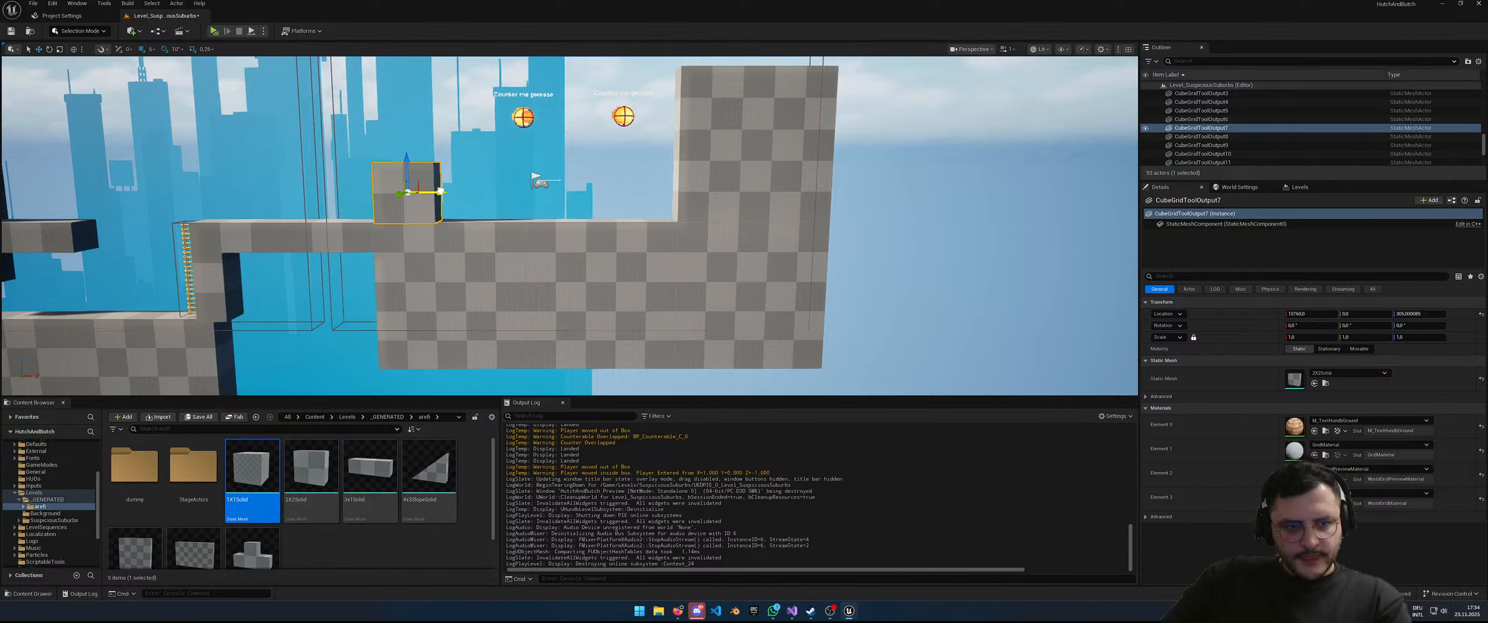
pyautogui.click(538, 182)
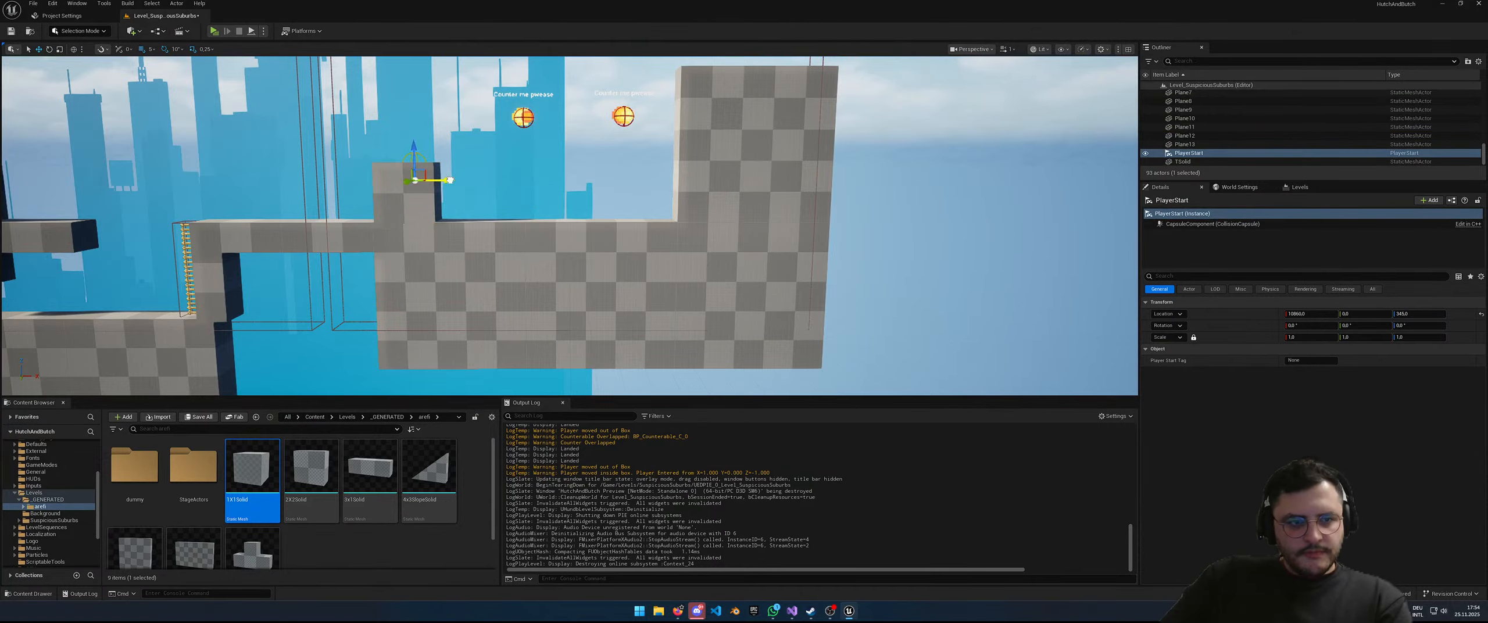
pyautogui.moveTo(563, 200); pyautogui.dragTo(541, 136)
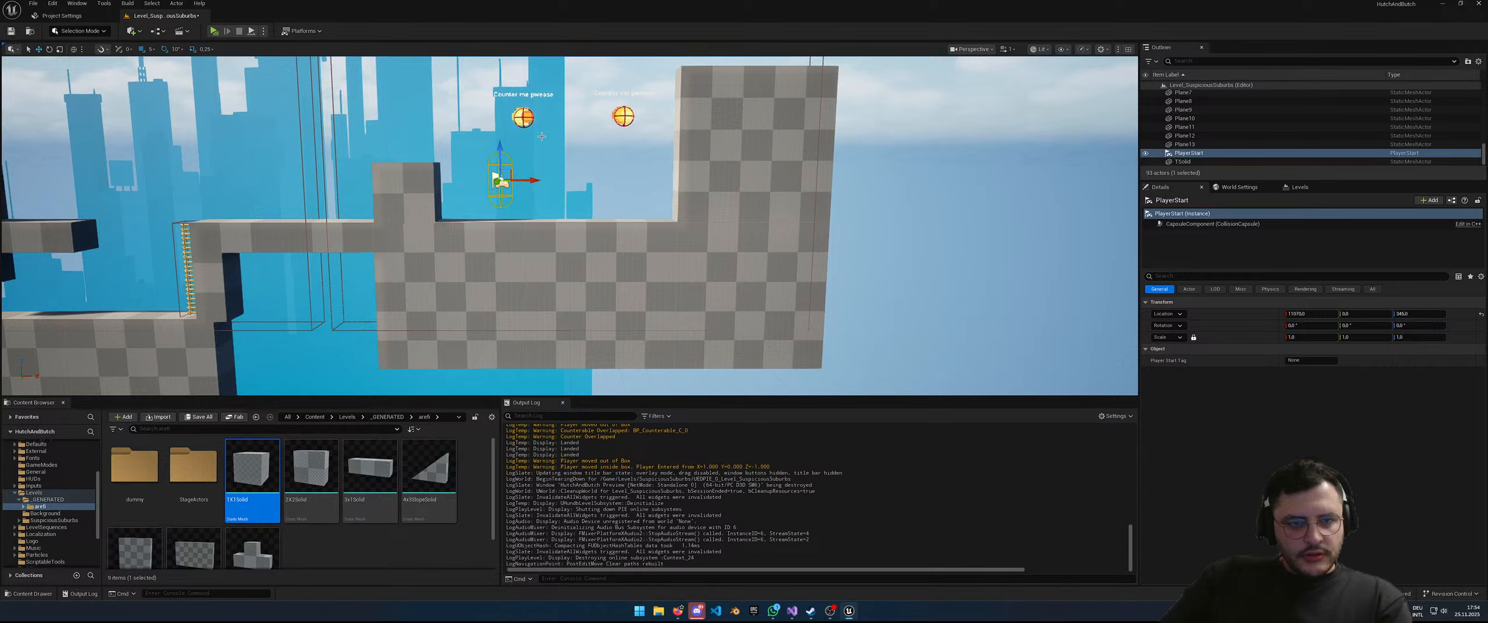
pyautogui.click(526, 117)
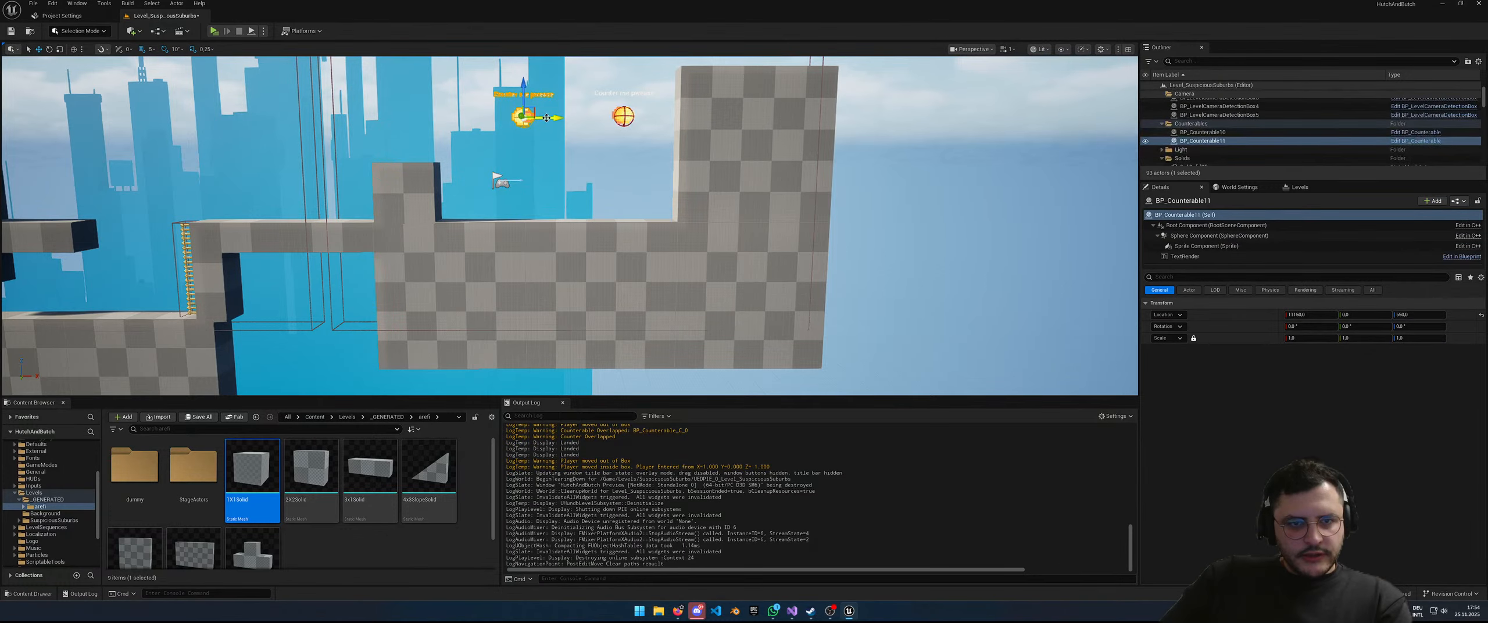
pyautogui.click(623, 117)
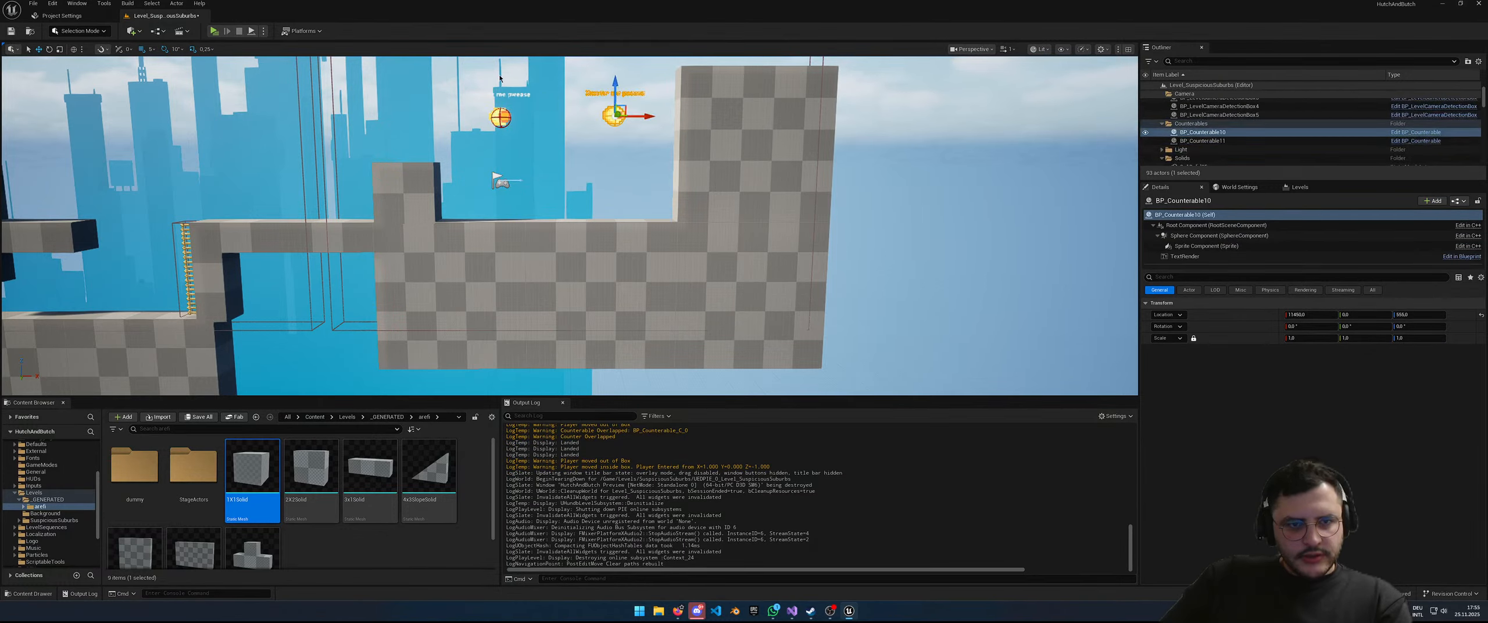
# Step: Play-test the shifted layout by leaving for the ladder area and walking back to the block
pyautogui.click(214, 31)
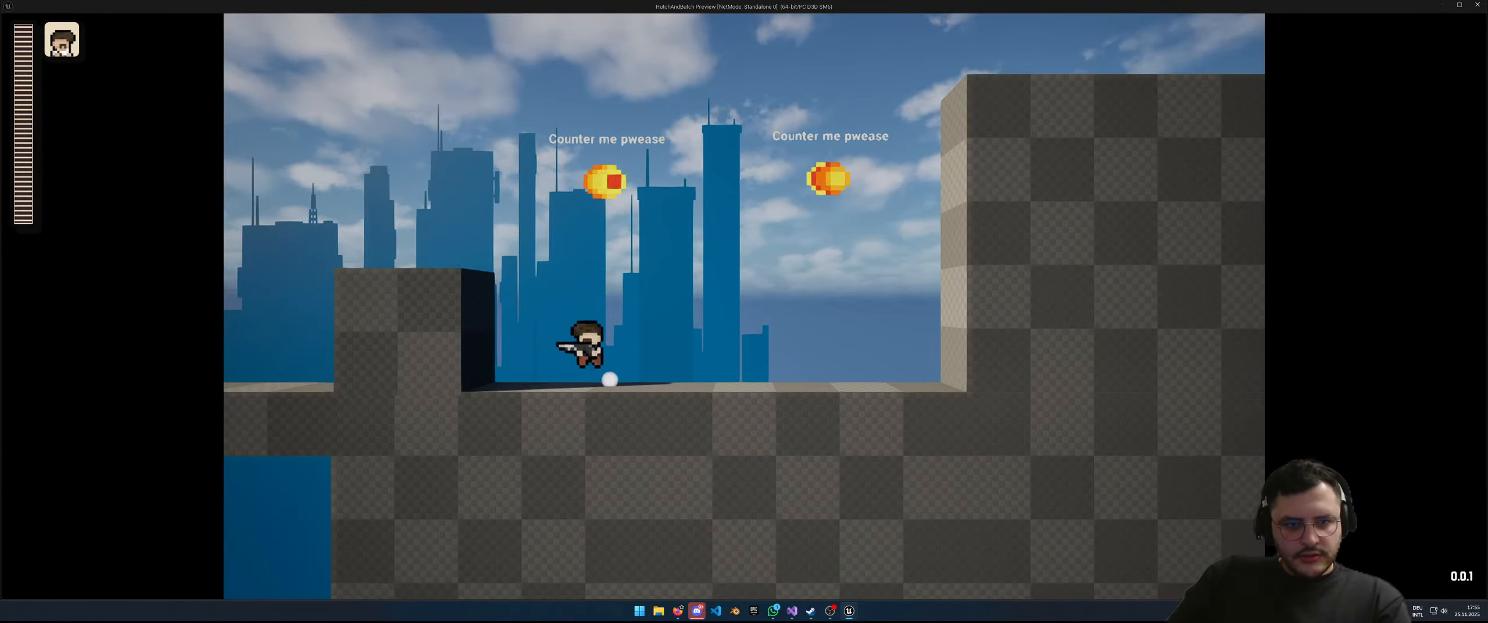
pyautogui.press('a')
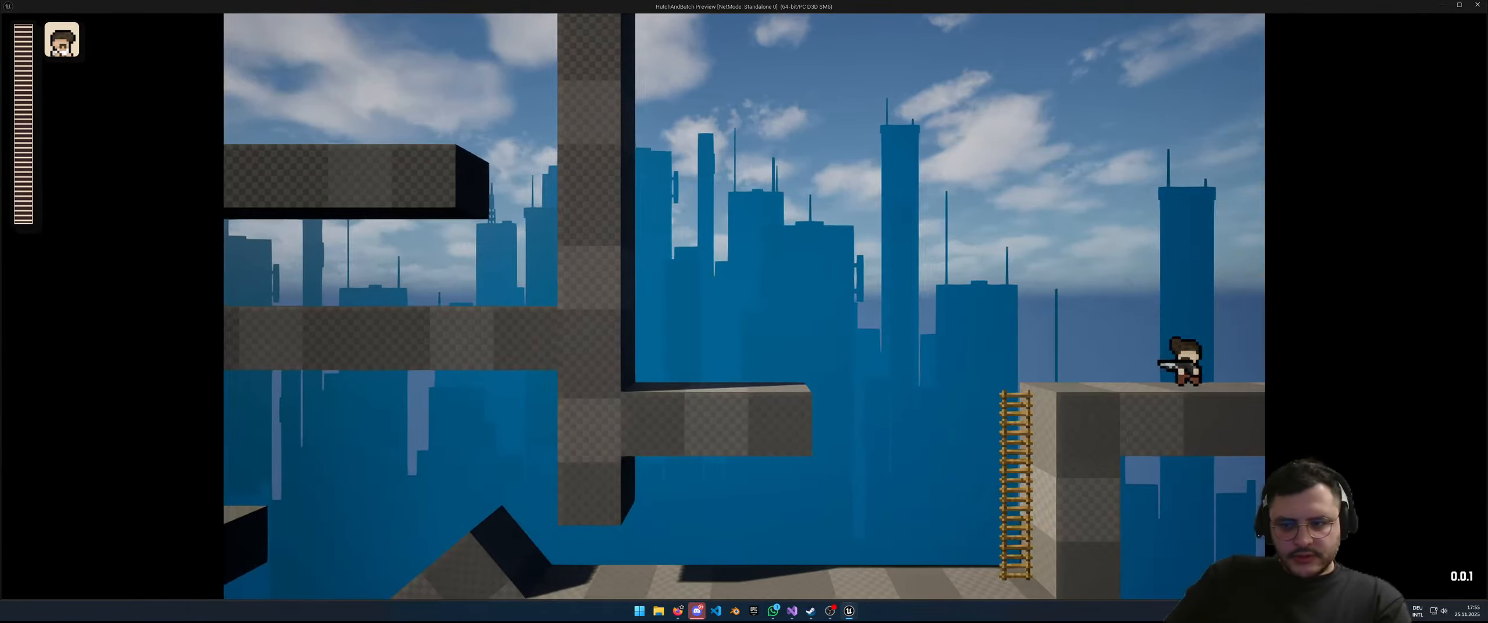
pyautogui.press('d')
pyautogui.press('d')
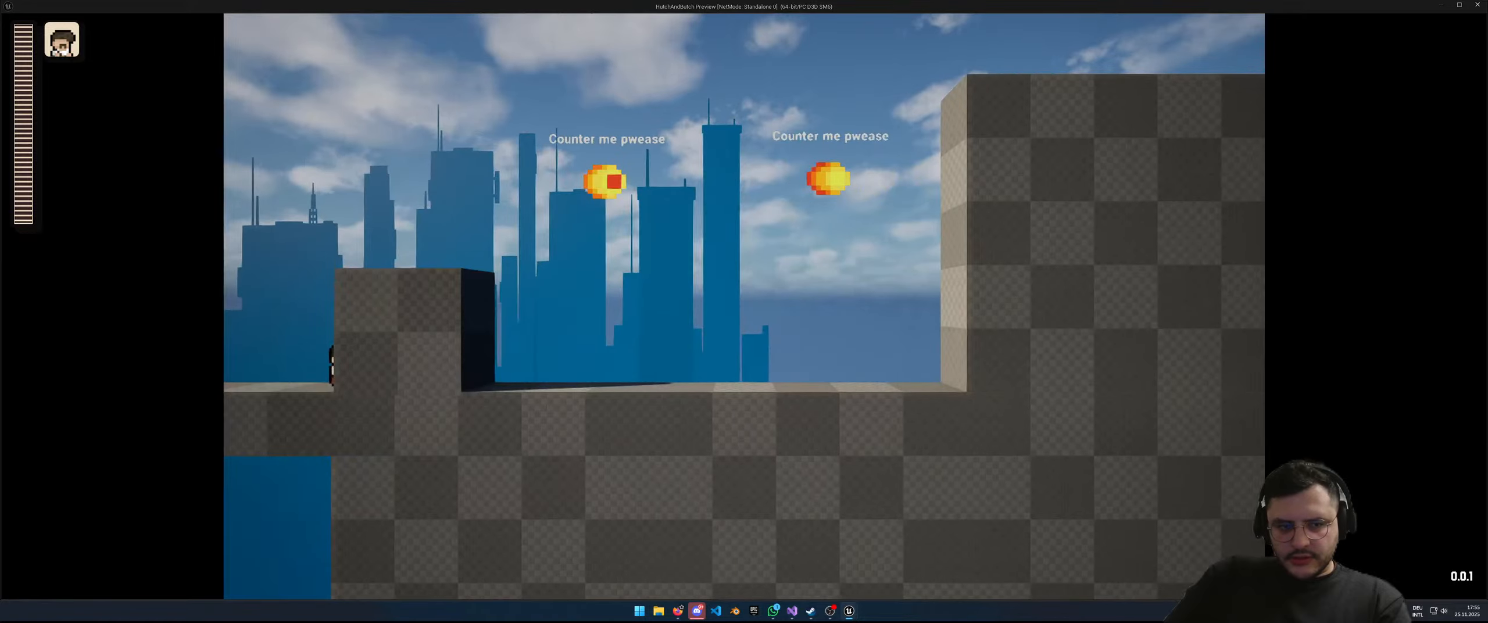
pyautogui.press('d')
pyautogui.press('a')
pyautogui.press('d')
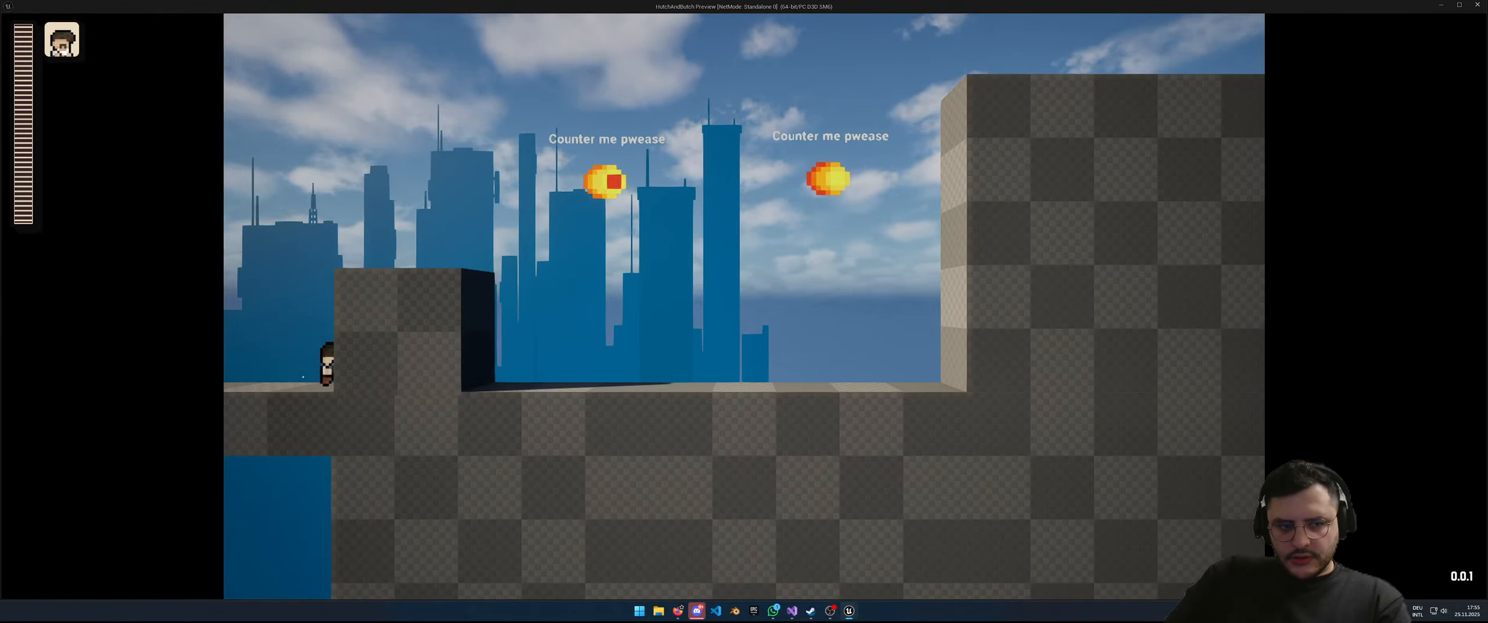
# Step: Test jumping over the block toward the counterables and end the play test
pyautogui.press('space')
pyautogui.press('a')
pyautogui.press('d')
pyautogui.press('space')
pyautogui.press('space')
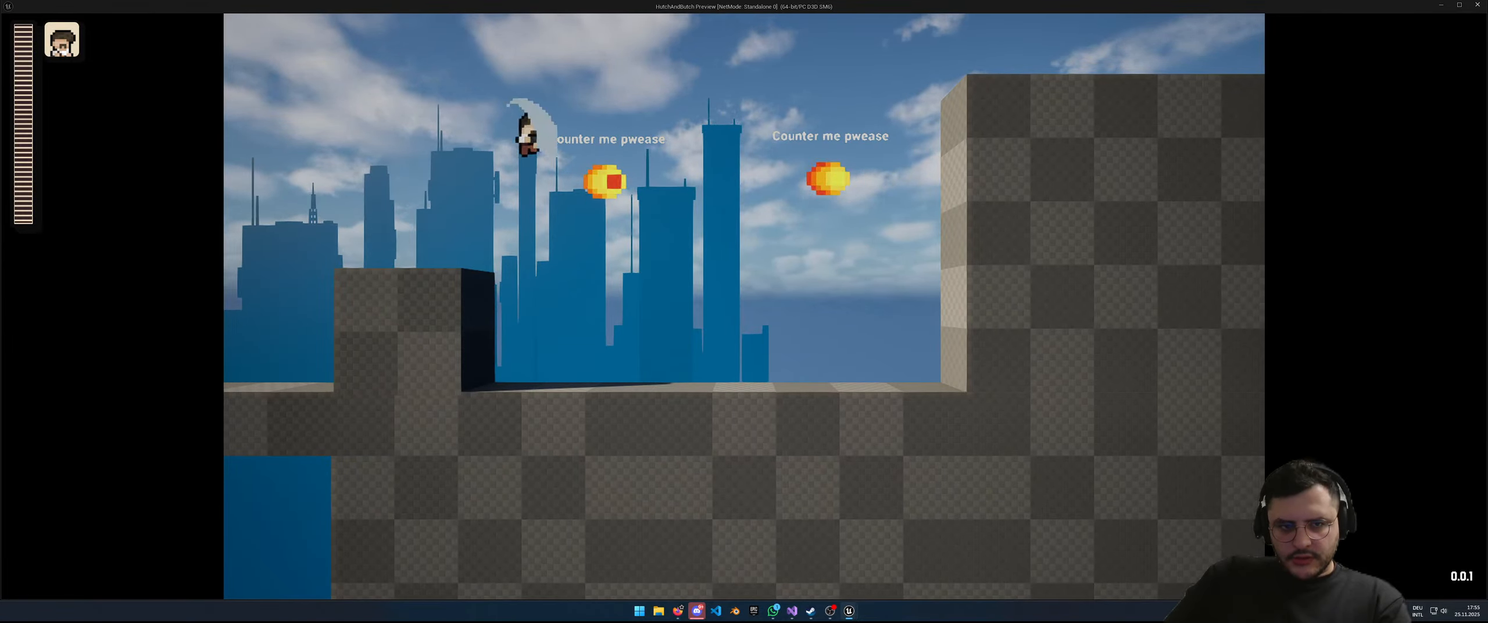
pyautogui.press('d')
pyautogui.press('Escape')
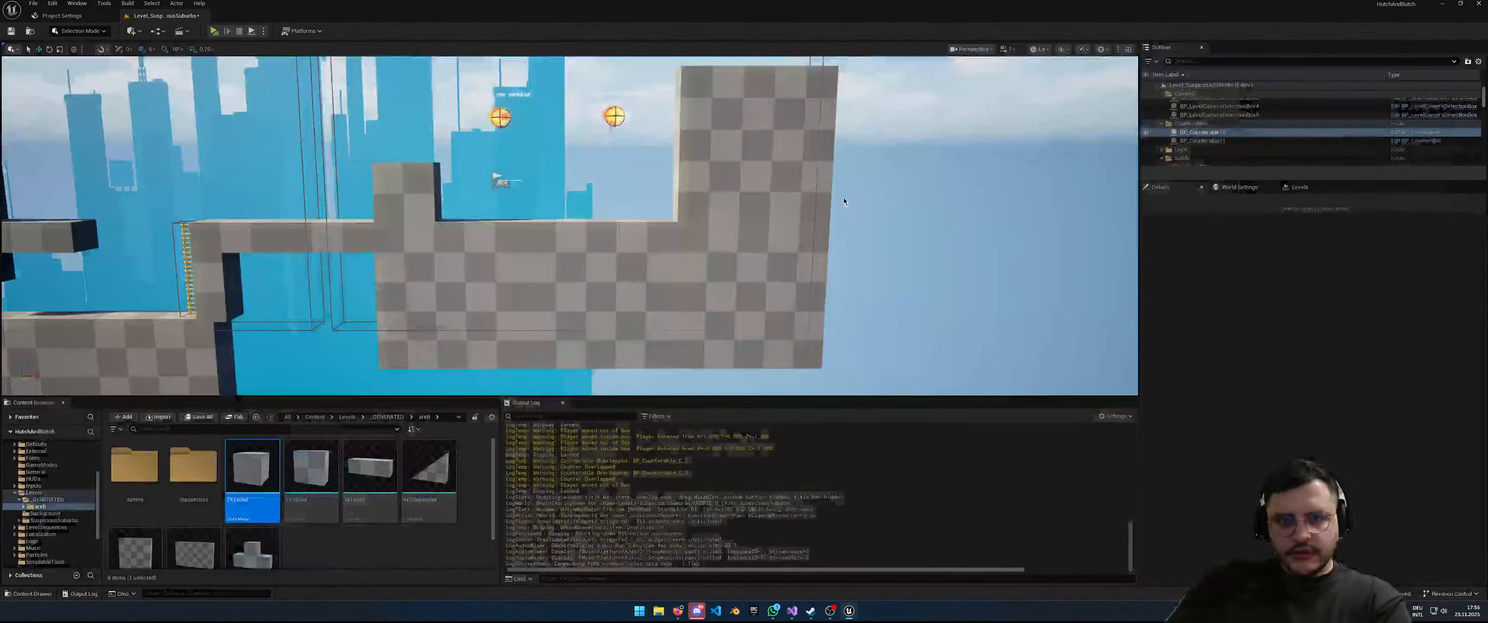
# Step: Replace the block before the counterables with a copy of the small floating cube placed on the final area's floor
pyautogui.click(415, 189)
pyautogui.press('Delete')
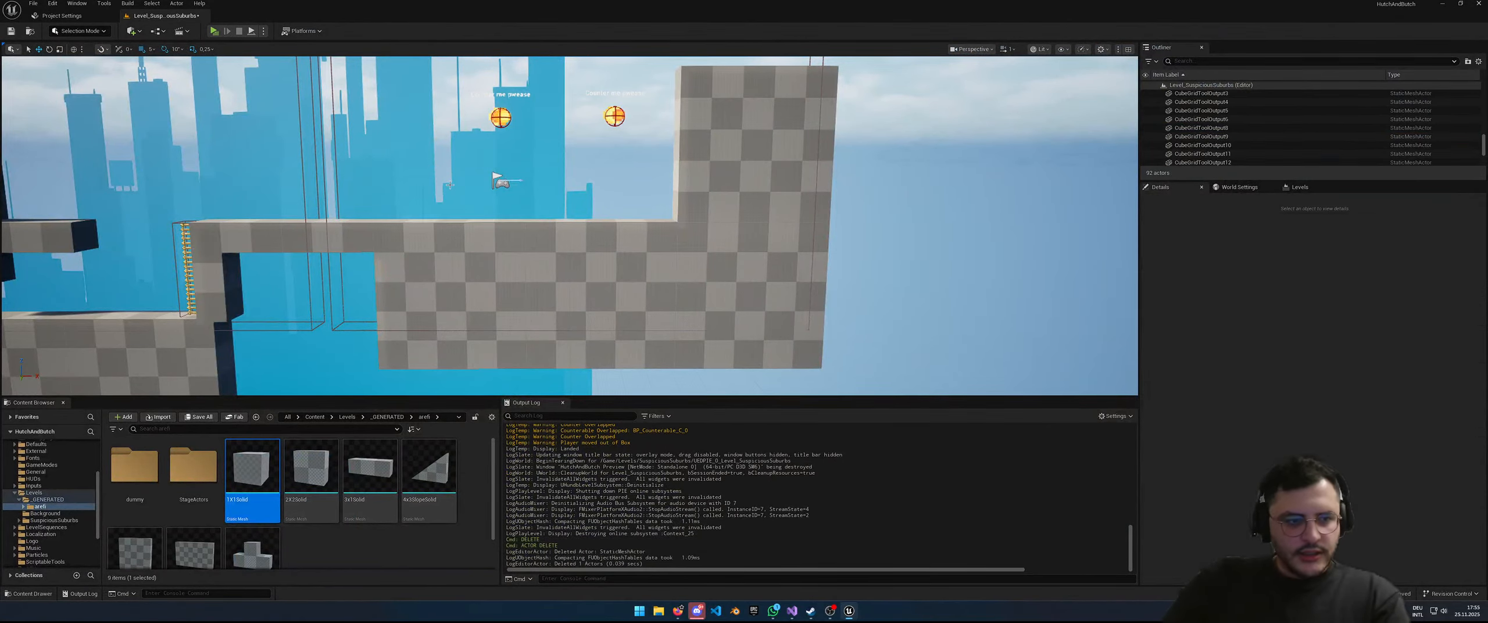
pyautogui.moveTo(415, 189); pyautogui.dragTo(263, 243, button='right')
pyautogui.click(264, 244)
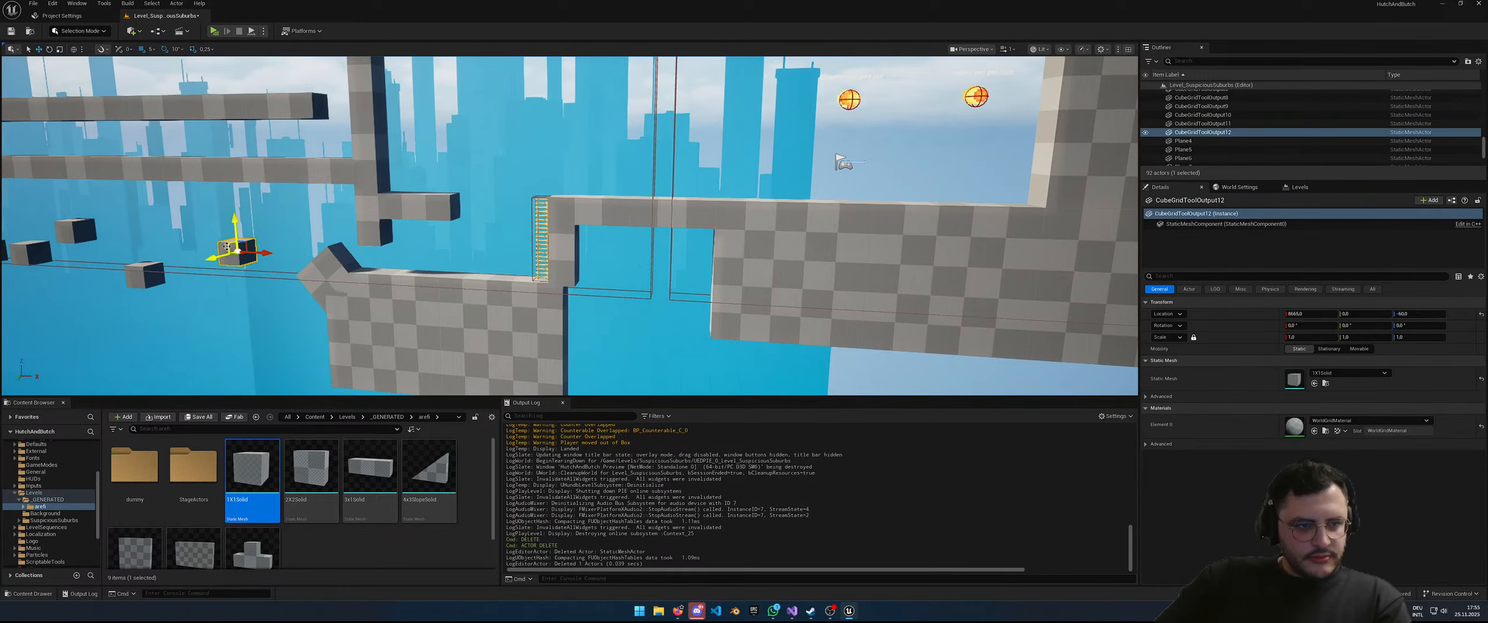
pyautogui.hotkey('ctrl', 'c')
pyautogui.hotkey('ctrl', 'v')
pyautogui.moveTo(673, 170); pyautogui.dragTo(751, 173)
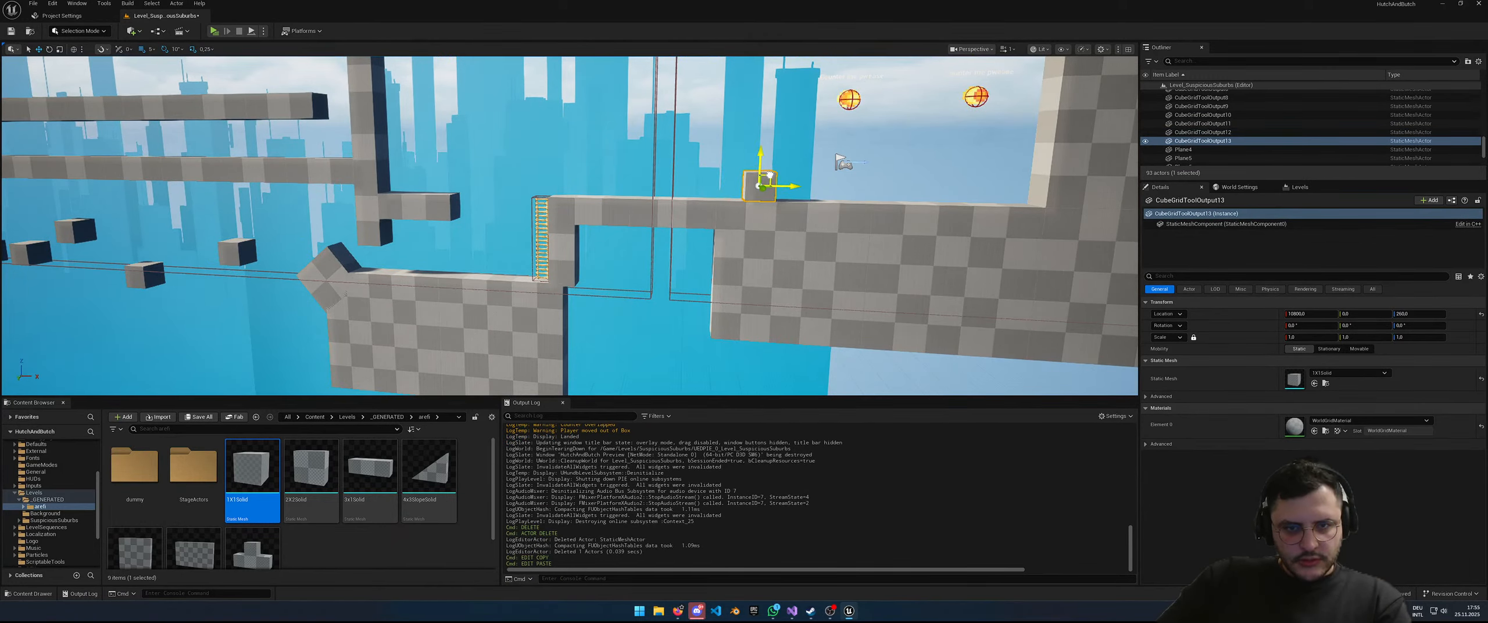
# Step: Play-test the approach from the ladder over the small cube and the counterable jumps onto the tall end wall
pyautogui.click(226, 32)
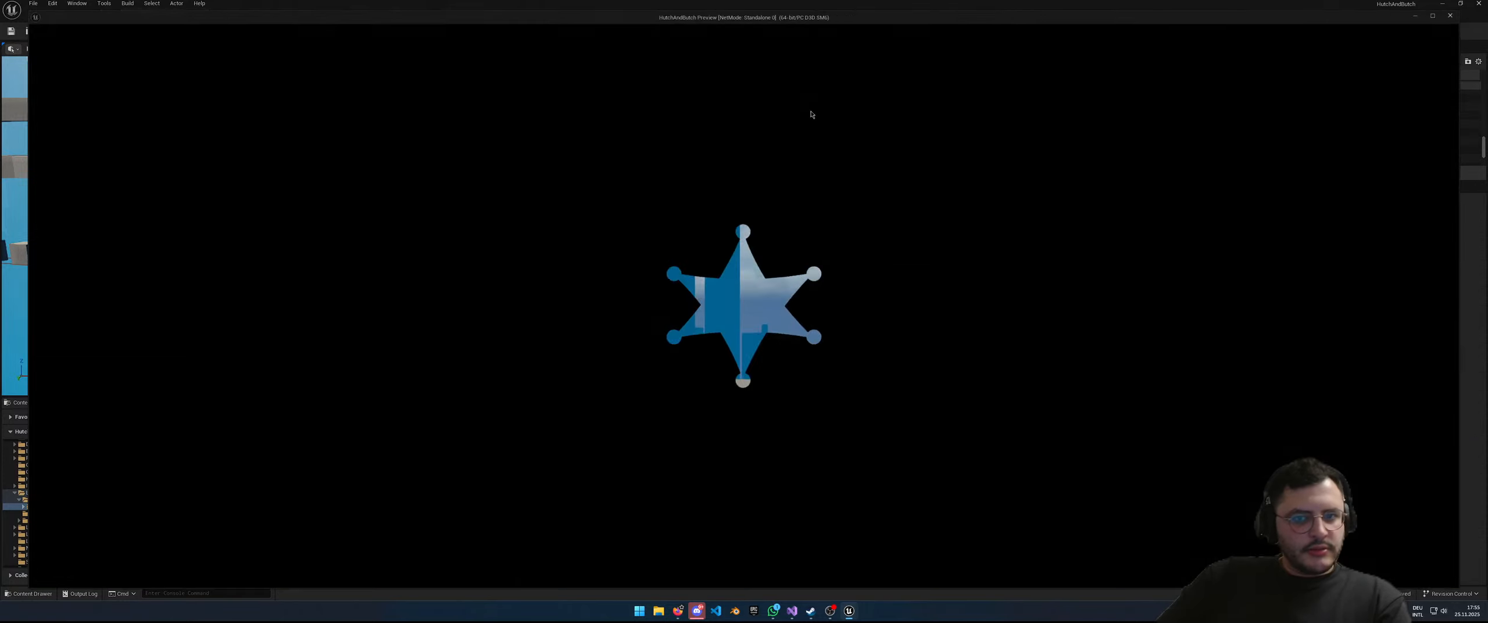
pyautogui.press('a')
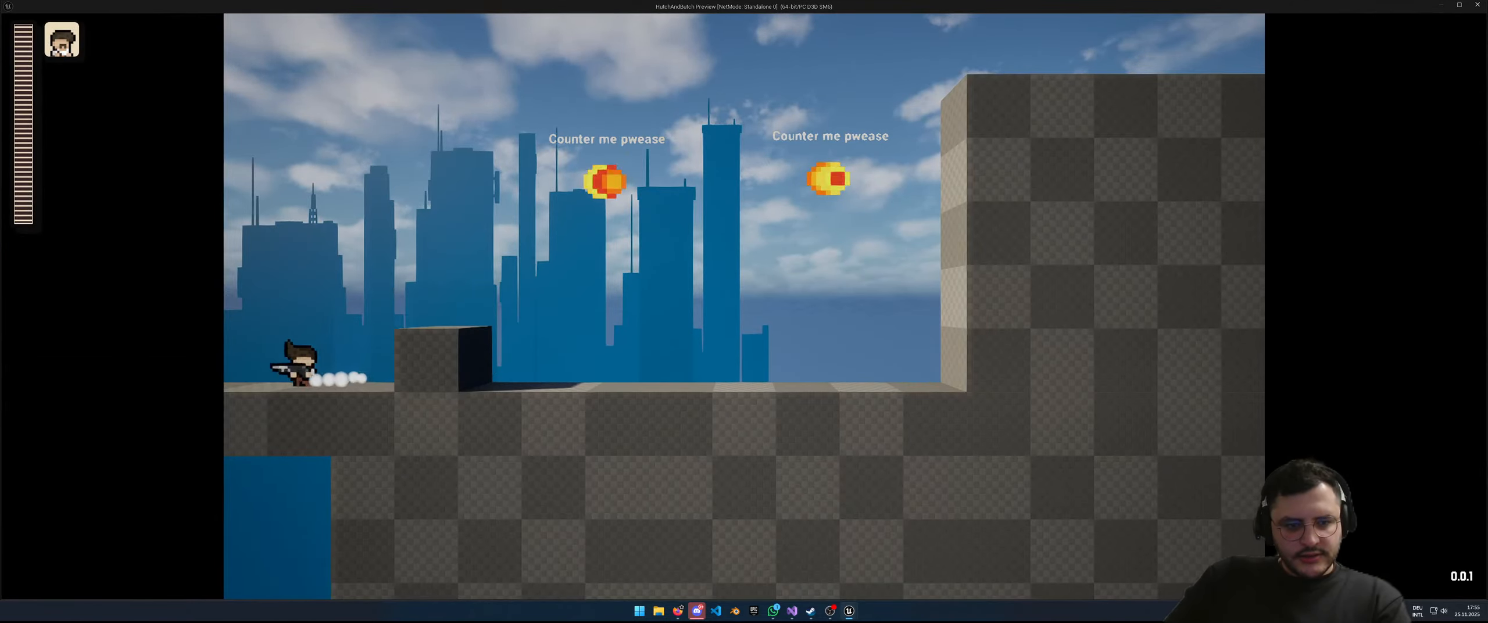
pyautogui.press('d')
pyautogui.press('space')
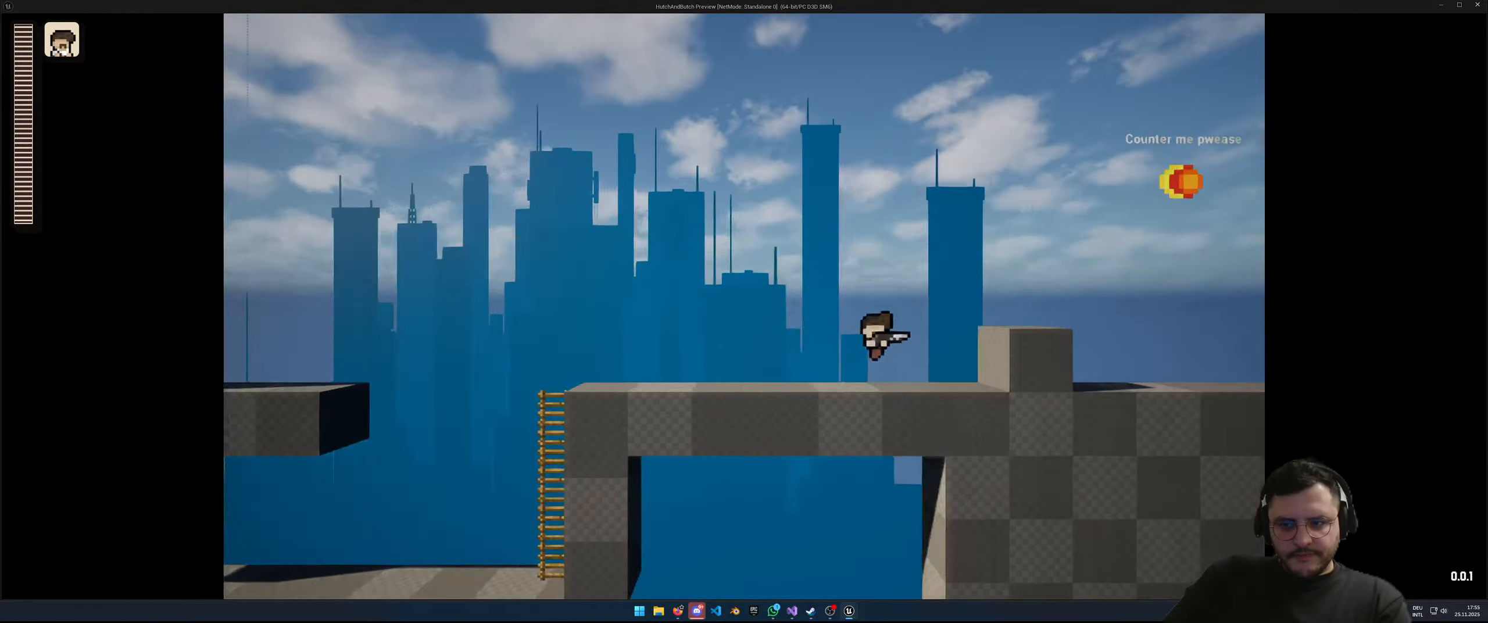
pyautogui.press('a')
pyautogui.press('d')
pyautogui.press('space')
pyautogui.press('space')
pyautogui.press('space')
pyautogui.press('space')
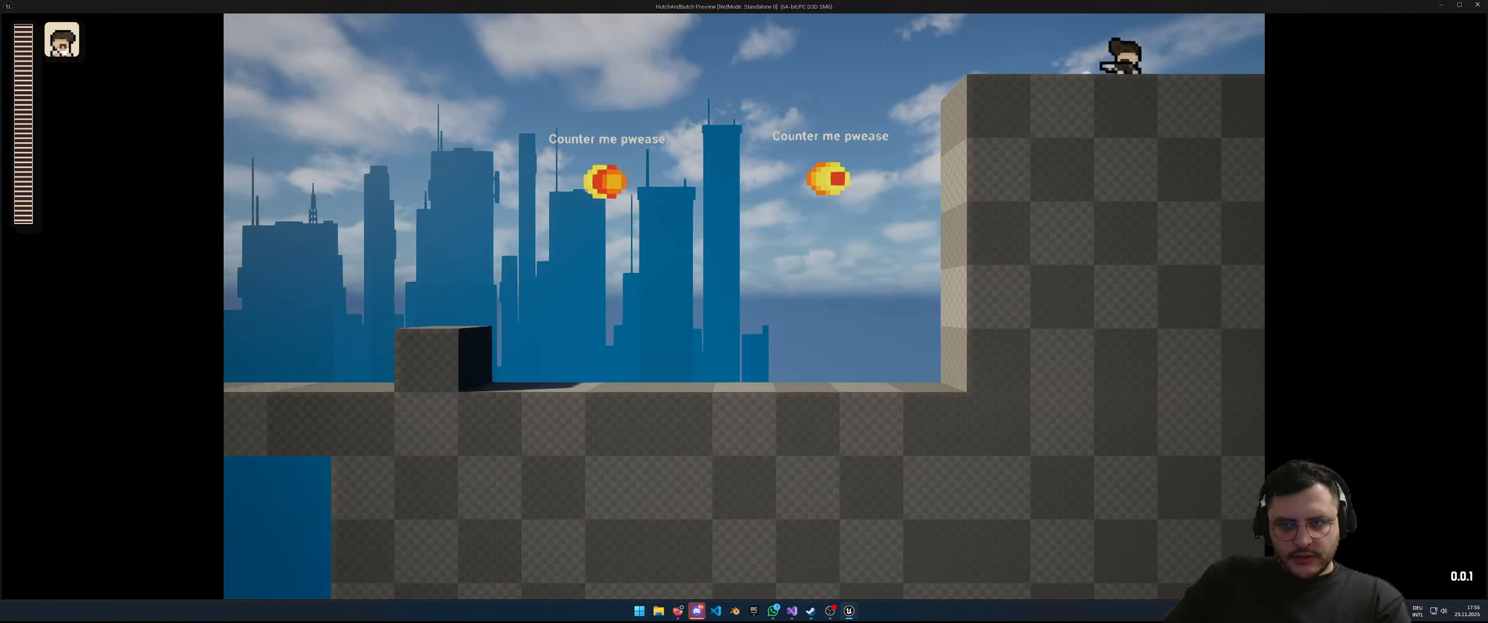
pyautogui.press('Escape')
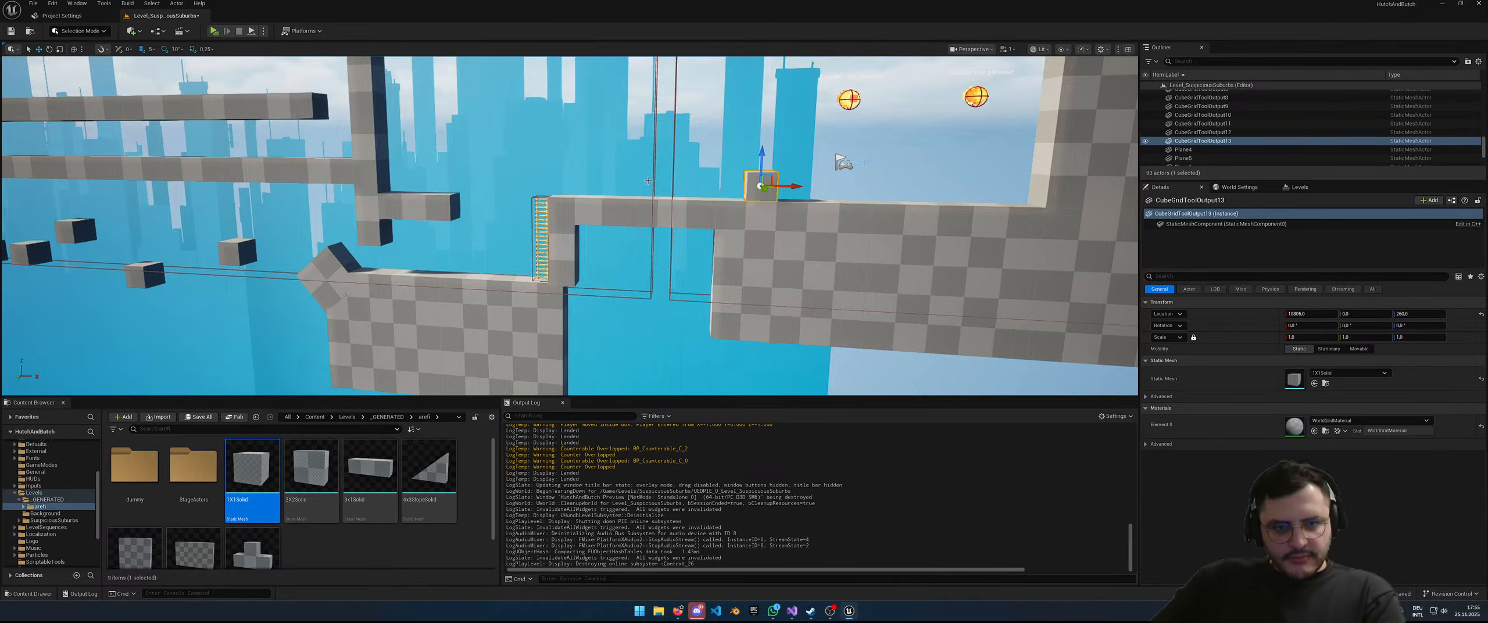
pyautogui.moveTo(968, 196); pyautogui.dragTo(699, 174, button='right')
pyautogui.press('s')
pyautogui.press('w')
pyautogui.press('a')
pyautogui.press('s')
pyautogui.press('d')
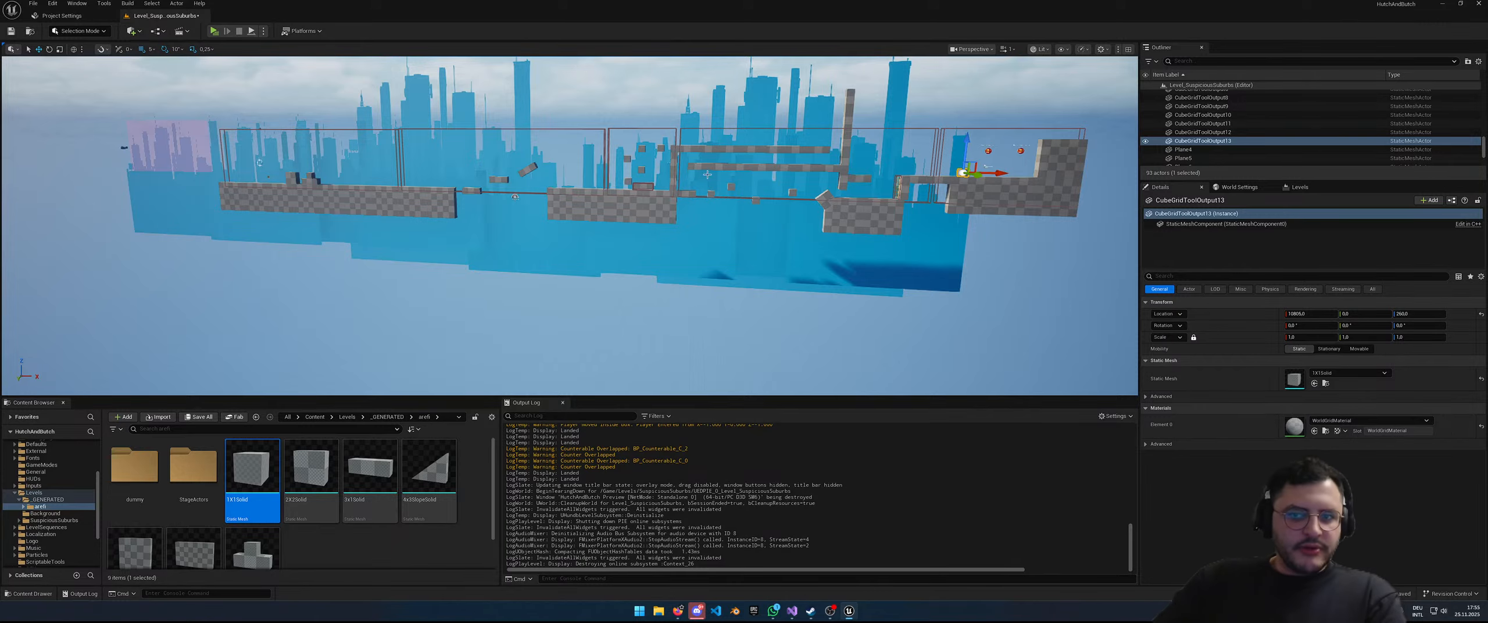
# Step: Select the PlayerStart in the final area and save the level
pyautogui.moveTo(867, 260); pyautogui.dragTo(1047, 227, button='right')
pyautogui.press('w')
pyautogui.press('a')
pyautogui.press('w')
pyautogui.press('w')
pyautogui.press('s')
pyautogui.moveTo(945, 175); pyautogui.dragTo(960, 175, button='right')
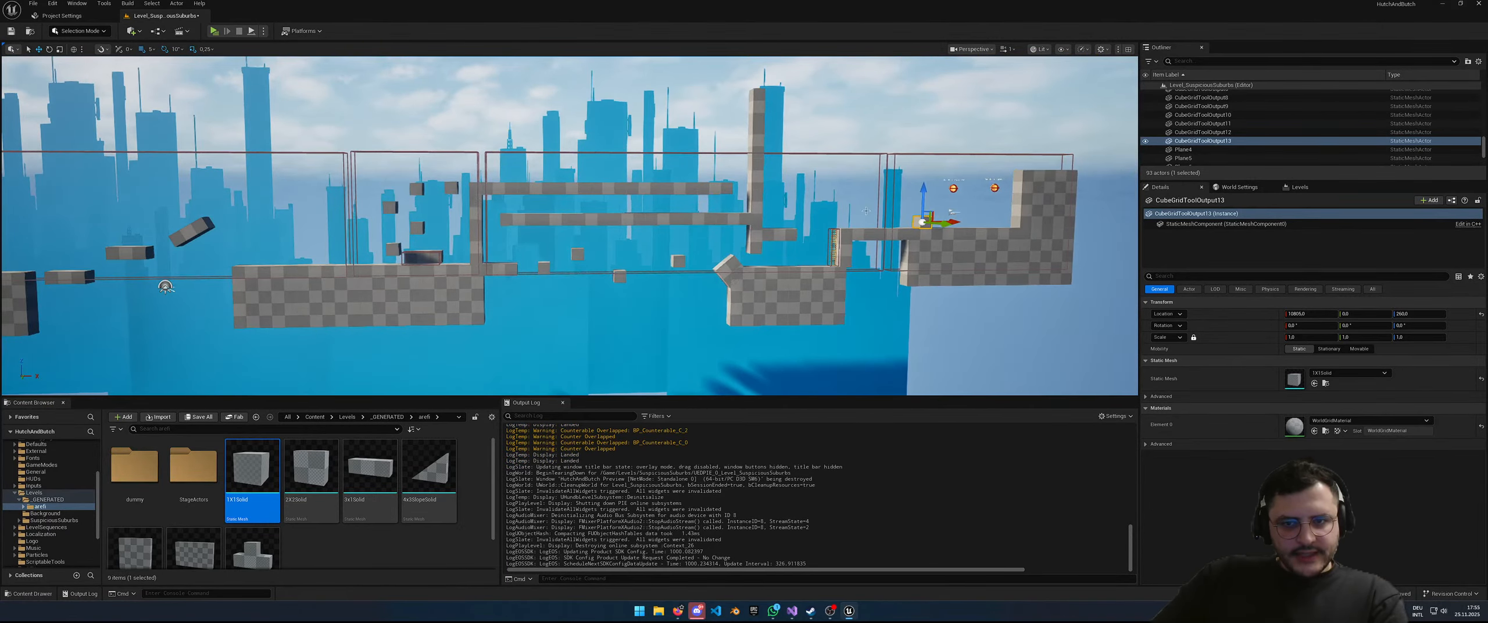
pyautogui.press('w')
pyautogui.moveTo(866, 210); pyautogui.dragTo(892, 162, button='right')
pyautogui.press('s')
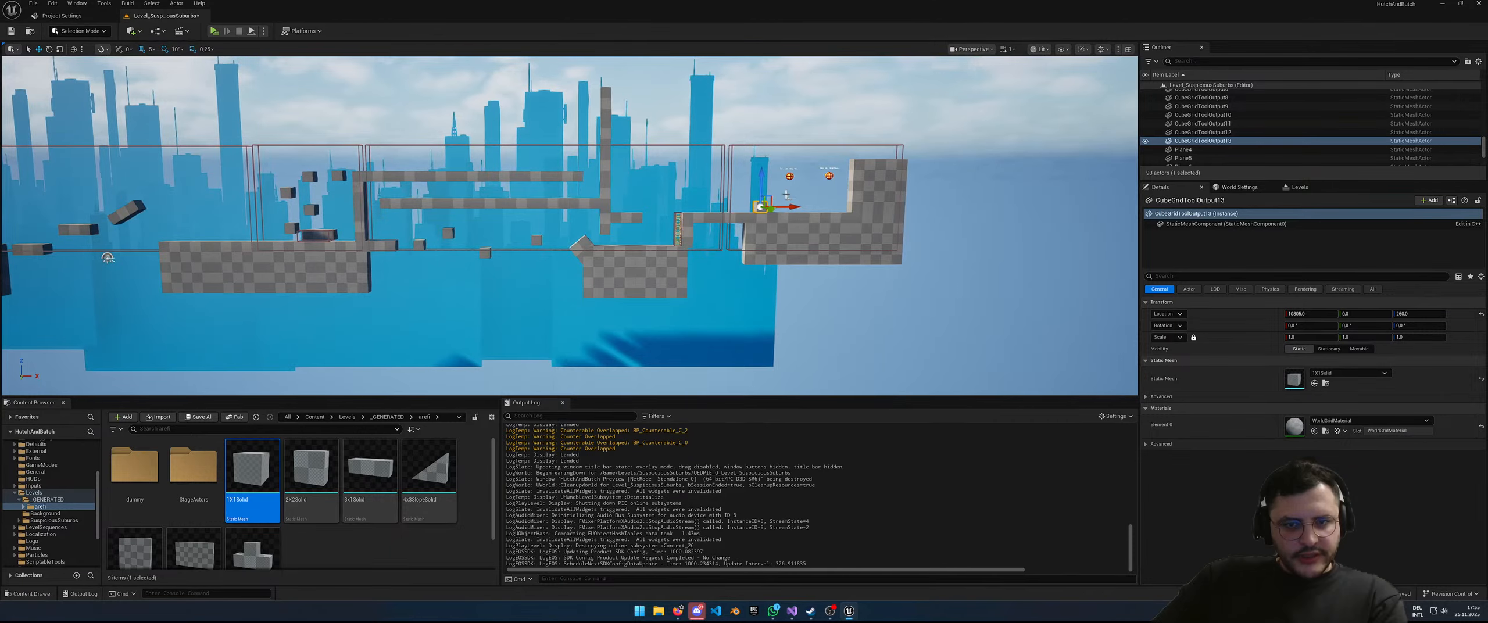
pyautogui.click(786, 196)
pyautogui.moveTo(754, 264)
pyautogui.mouseDown(button='right')
pyautogui.moveTo(724, 270)
pyautogui.moveTo(768, 274)
pyautogui.moveTo(724, 267)
pyautogui.moveTo(738, 268)
pyautogui.mouseUp(button='right')
pyautogui.hotkey('ctrl', 's')
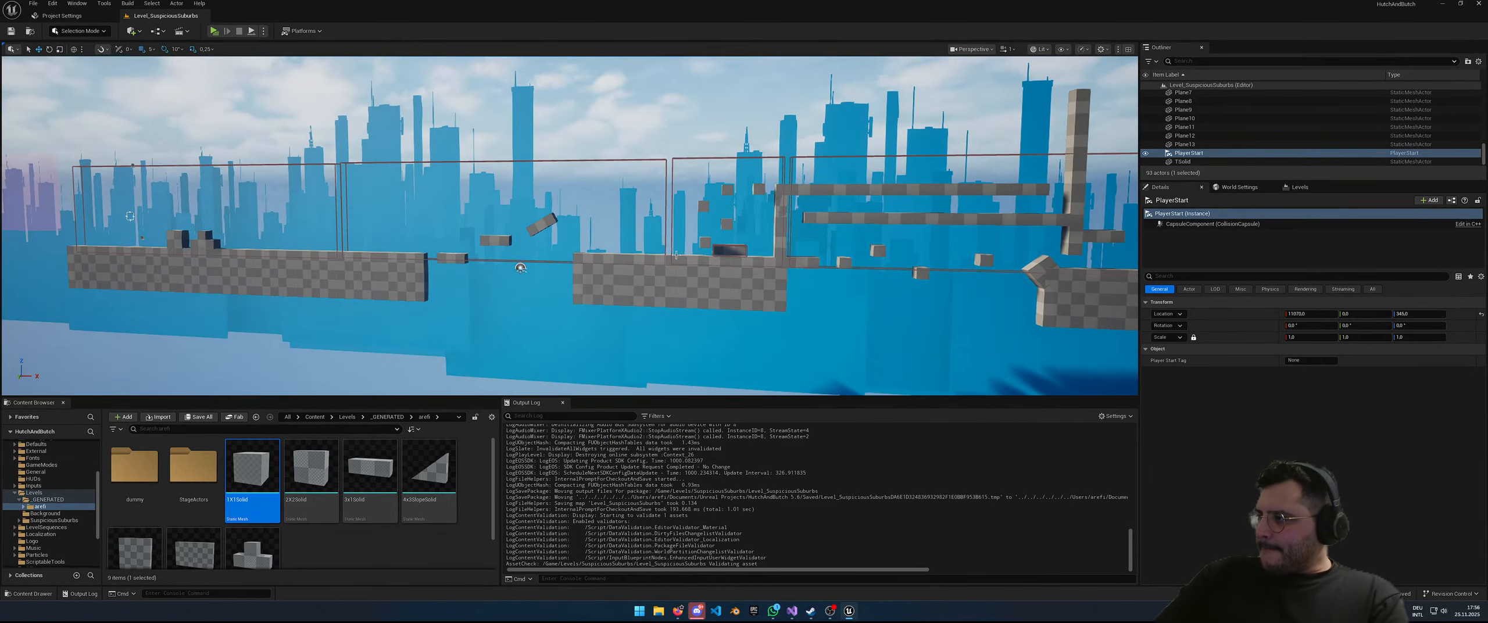
# Step: Move the PlayerStart from the final area back to the level's first platform, before the first blocks
pyautogui.moveTo(688, 279); pyautogui.dragTo(778, 291, button='right')
pyautogui.press('s')
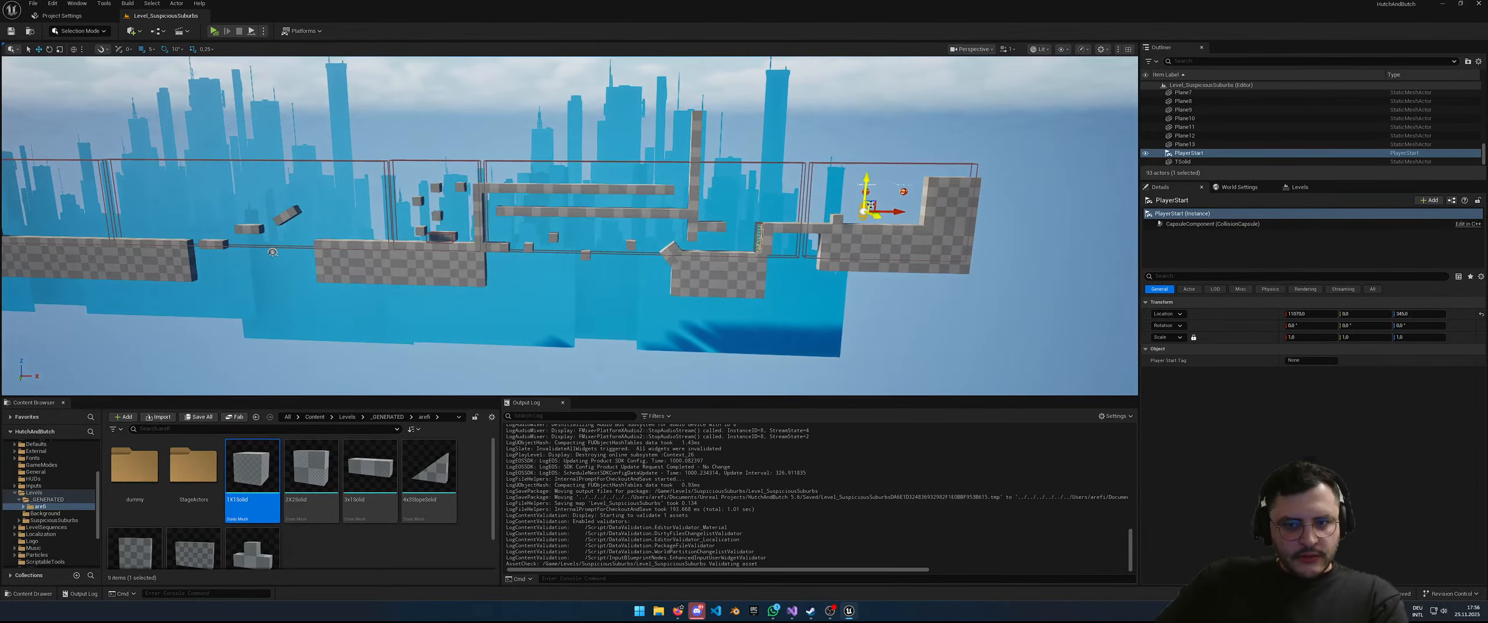
pyautogui.moveTo(137, 191); pyautogui.dragTo(61, 207)
pyautogui.moveTo(61, 207)
pyautogui.mouseDown(button='right')
pyautogui.moveTo(136, 227)
pyautogui.moveTo(32, 209)
pyautogui.mouseUp(button='right')
pyautogui.press('w')
pyautogui.moveTo(311, 242)
pyautogui.mouseDown(button='right')
pyautogui.moveTo(276, 243)
pyautogui.moveTo(311, 241)
pyautogui.mouseUp(button='right')
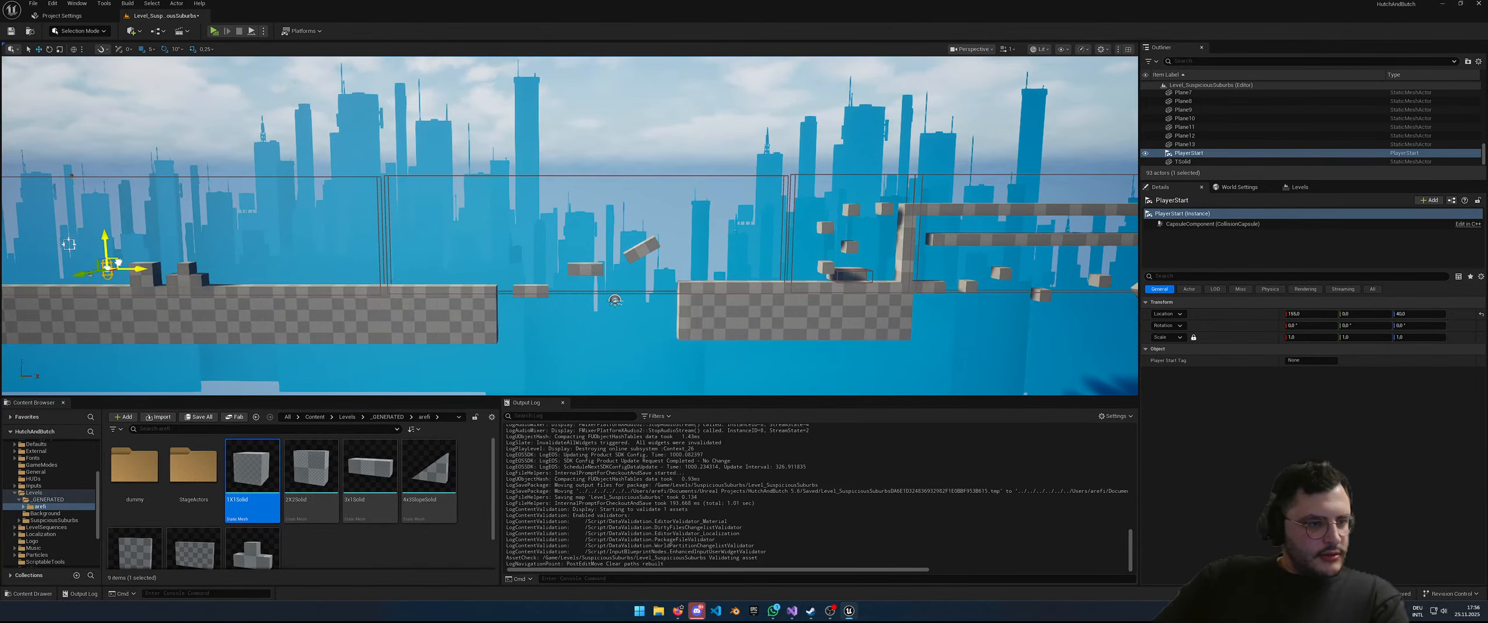
pyautogui.moveTo(91, 258); pyautogui.dragTo(61, 259)
pyautogui.moveTo(62, 259); pyautogui.dragTo(93, 268, button='right')
pyautogui.press('a')
pyautogui.rightClick(93, 267)
pyautogui.press('a')
pyautogui.hotkey('ctrl', 'z')
pyautogui.hotkey('ctrl', 'x')
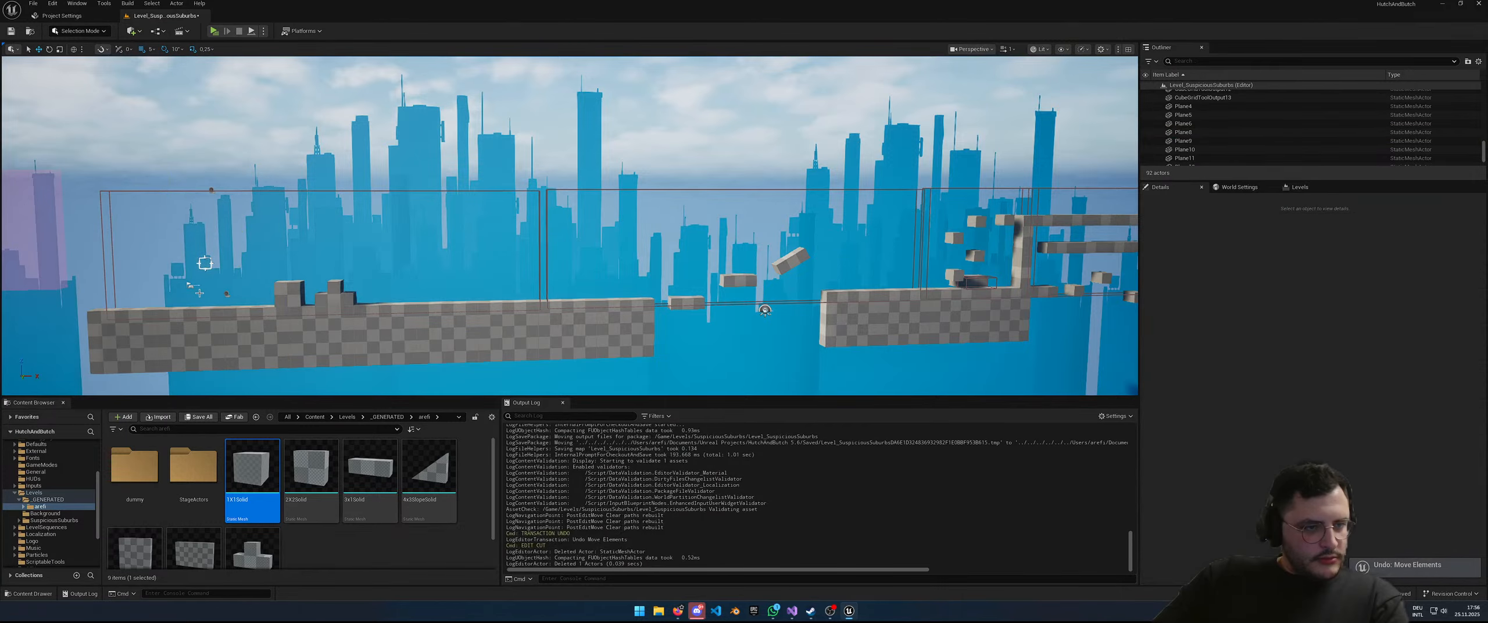
pyautogui.hotkey('ctrl', 'z')
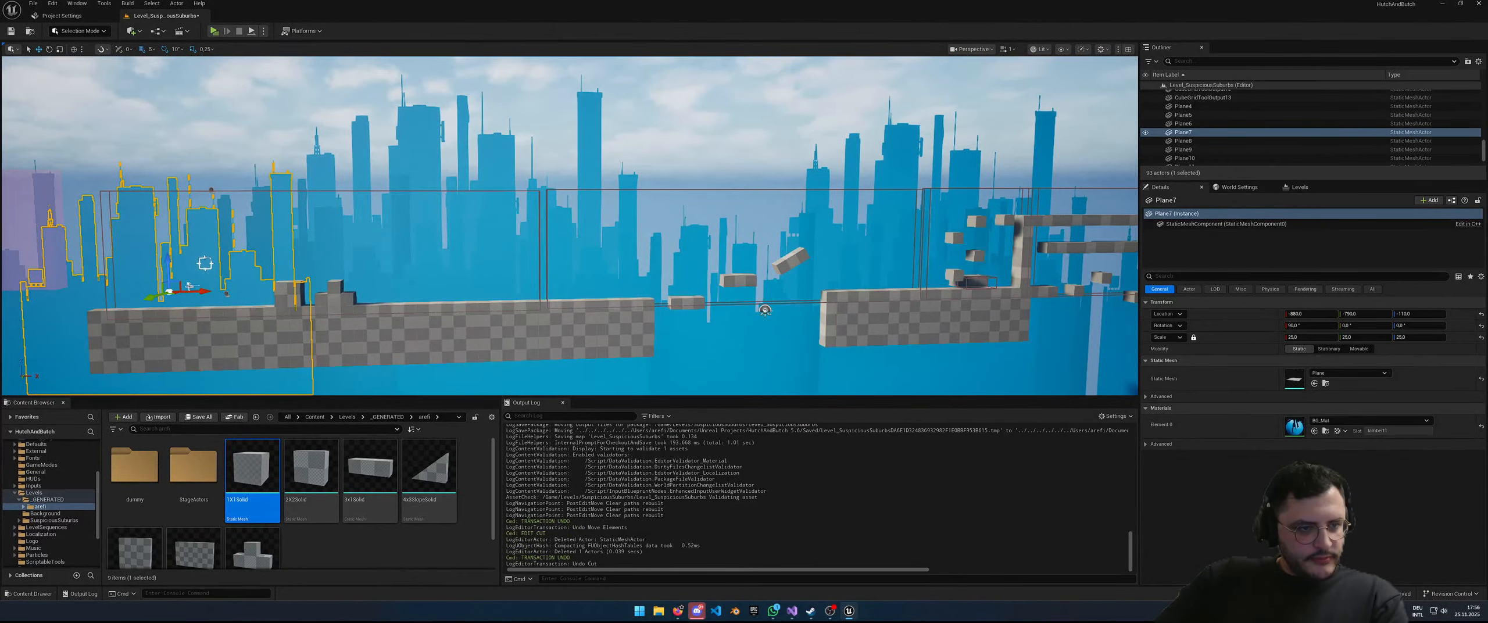
# Step: Reselect the PlayerStart and adjust its position just above the first platform's floor near its outer end
pyautogui.click(192, 286)
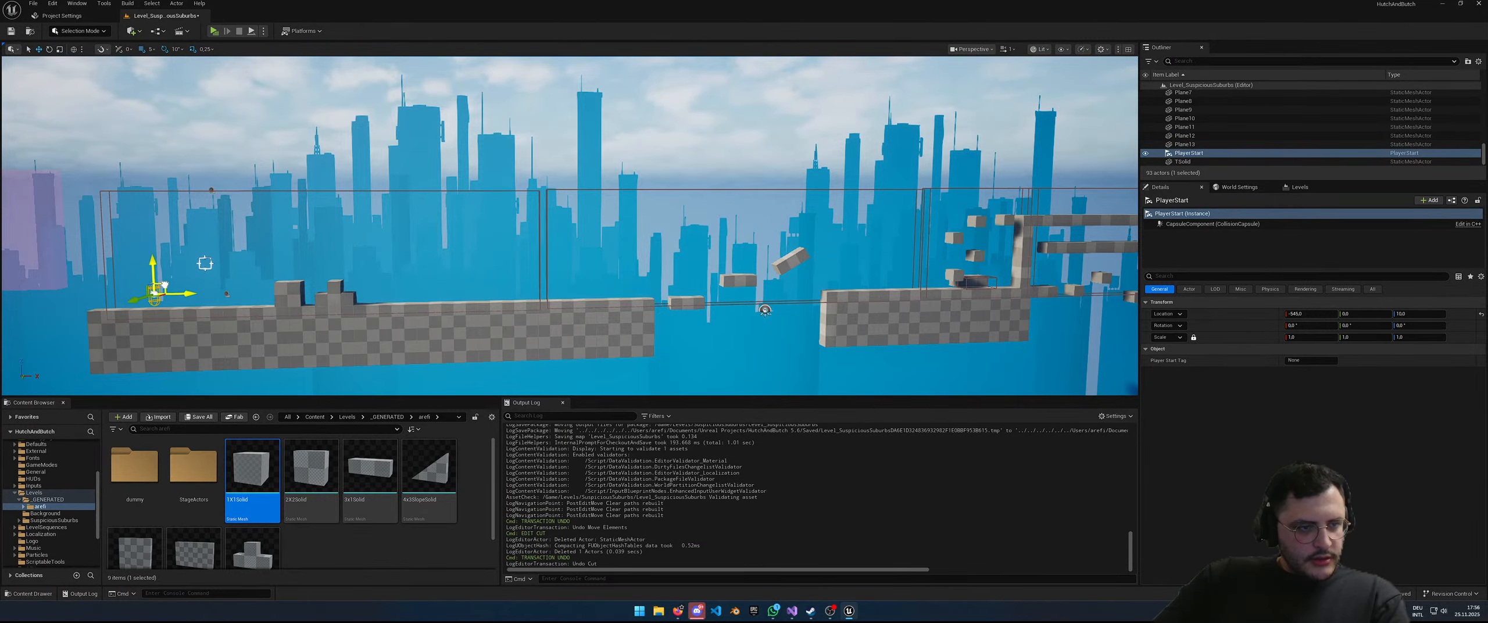
pyautogui.moveTo(165, 285); pyautogui.dragTo(167, 287)
pyautogui.press('s')
pyautogui.moveTo(430, 252); pyautogui.dragTo(385, 257, button='right')
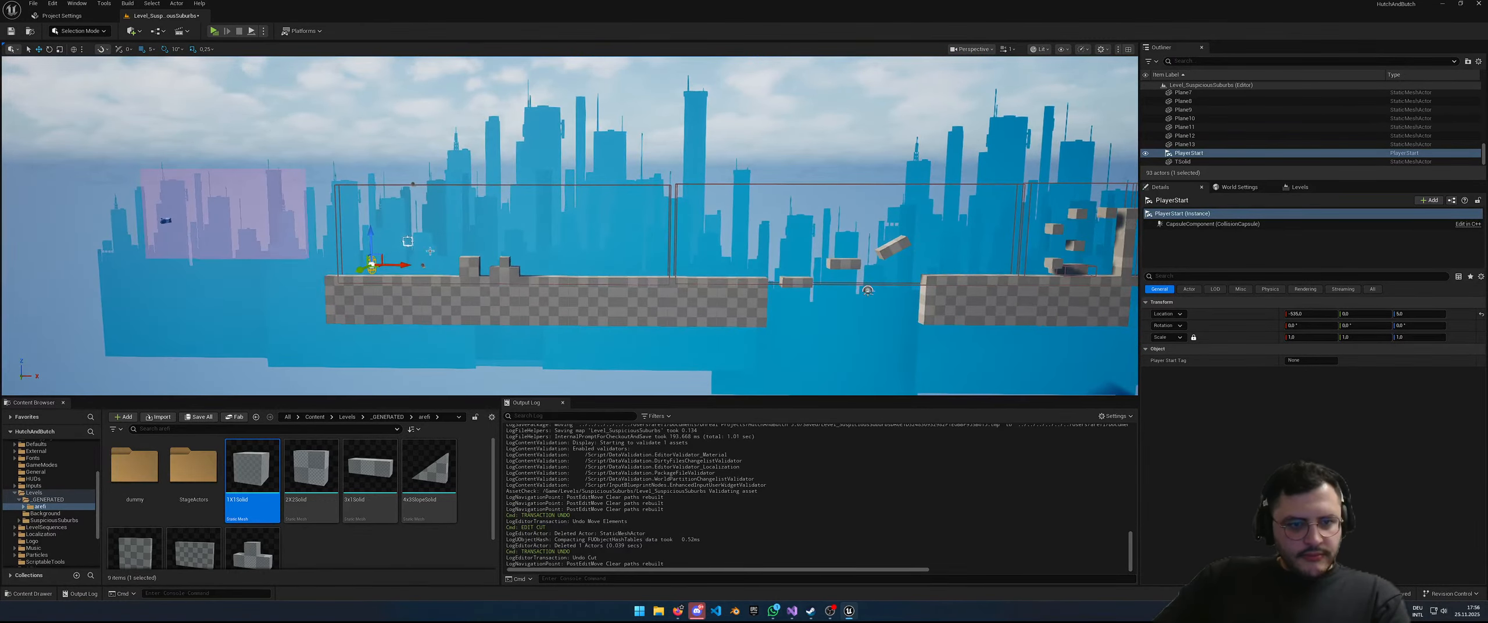
# Step: Set BP_CameraActorBase's setup camera detection box to BP_LevelCameraDetectionBox
pyautogui.click(179, 223)
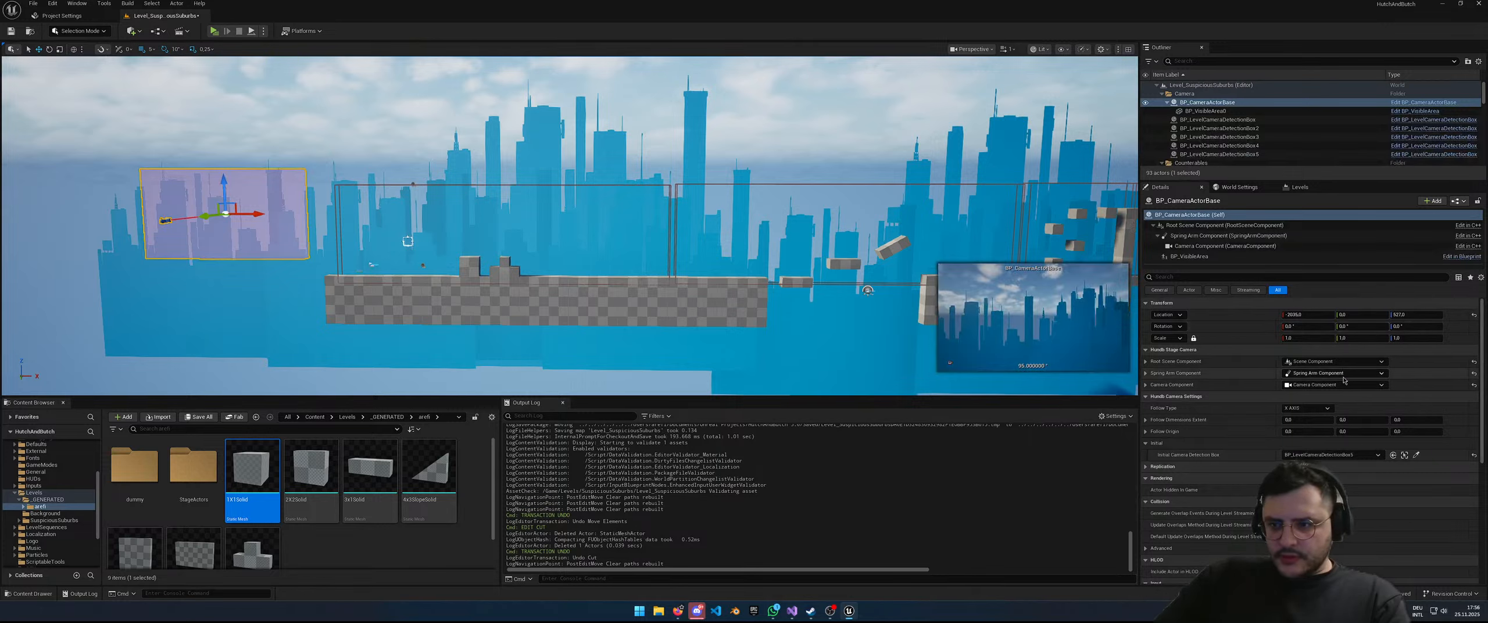
pyautogui.click(1321, 456)
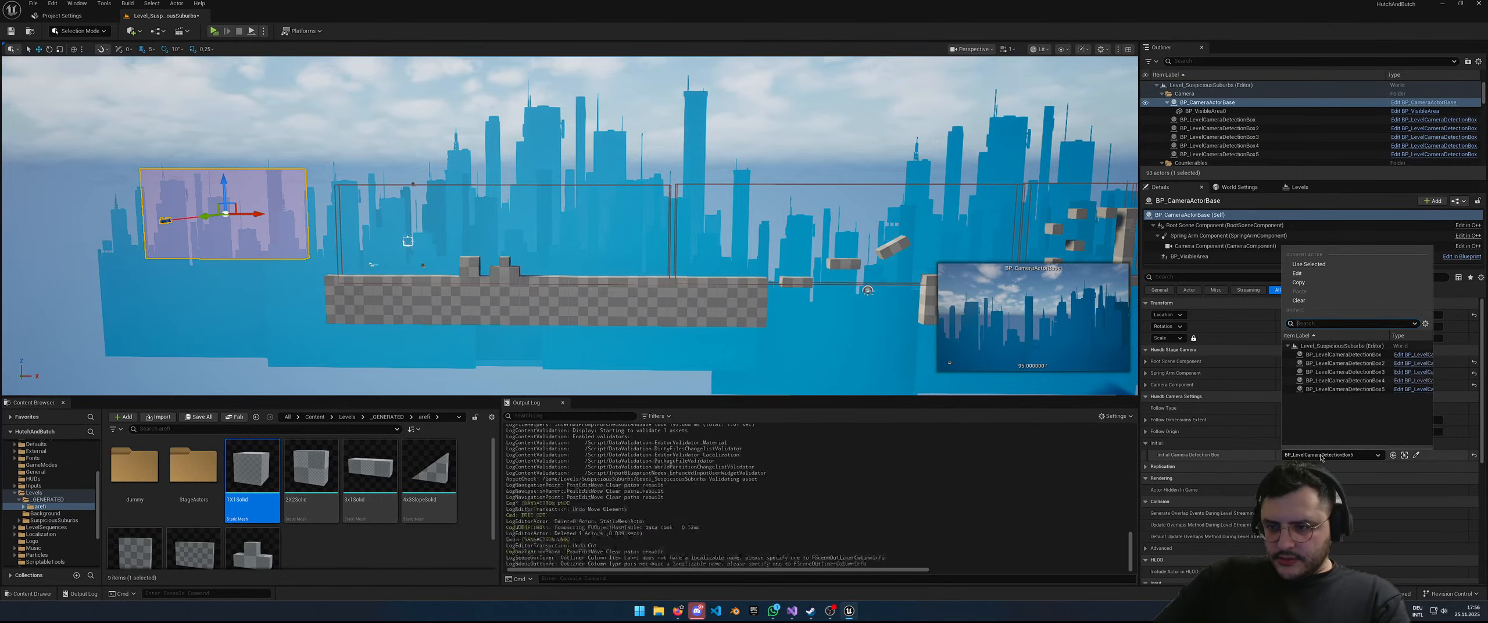
pyautogui.click(1335, 356)
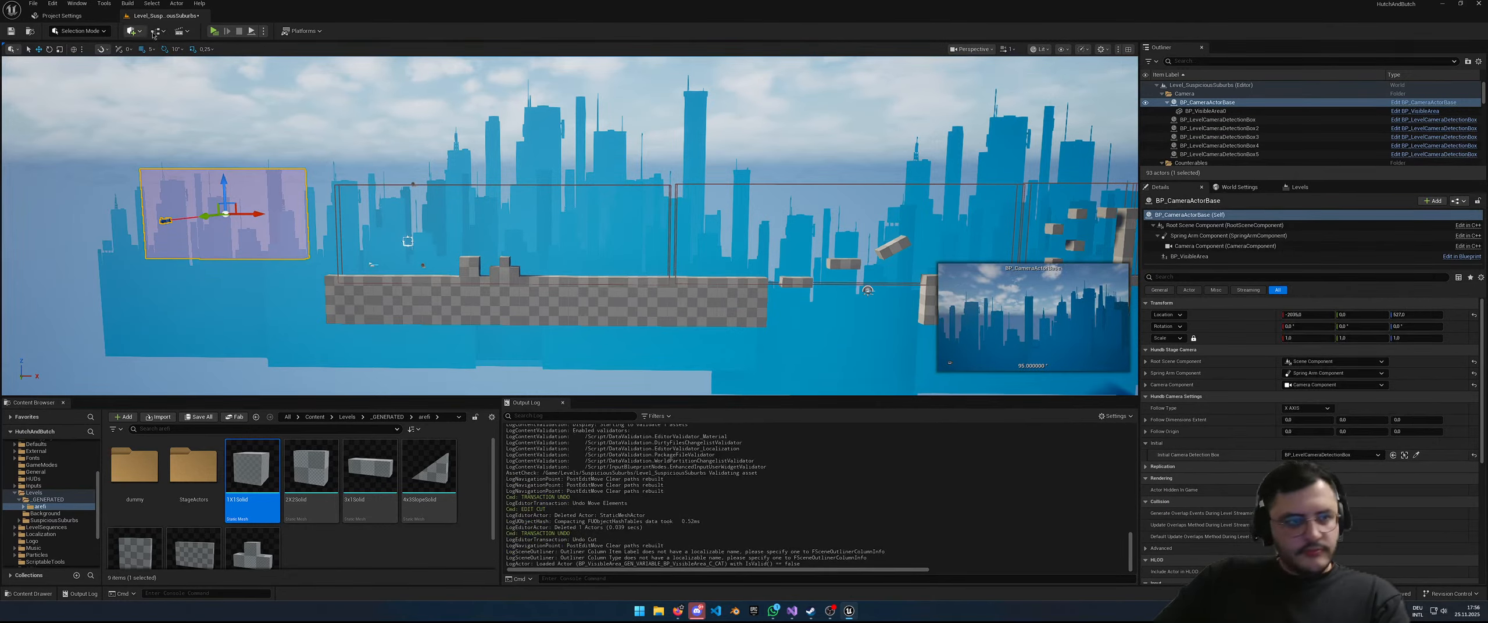
# Step: Start a play test from the level's beginning and jump over the first platform's block obstacles
pyautogui.click(219, 36)
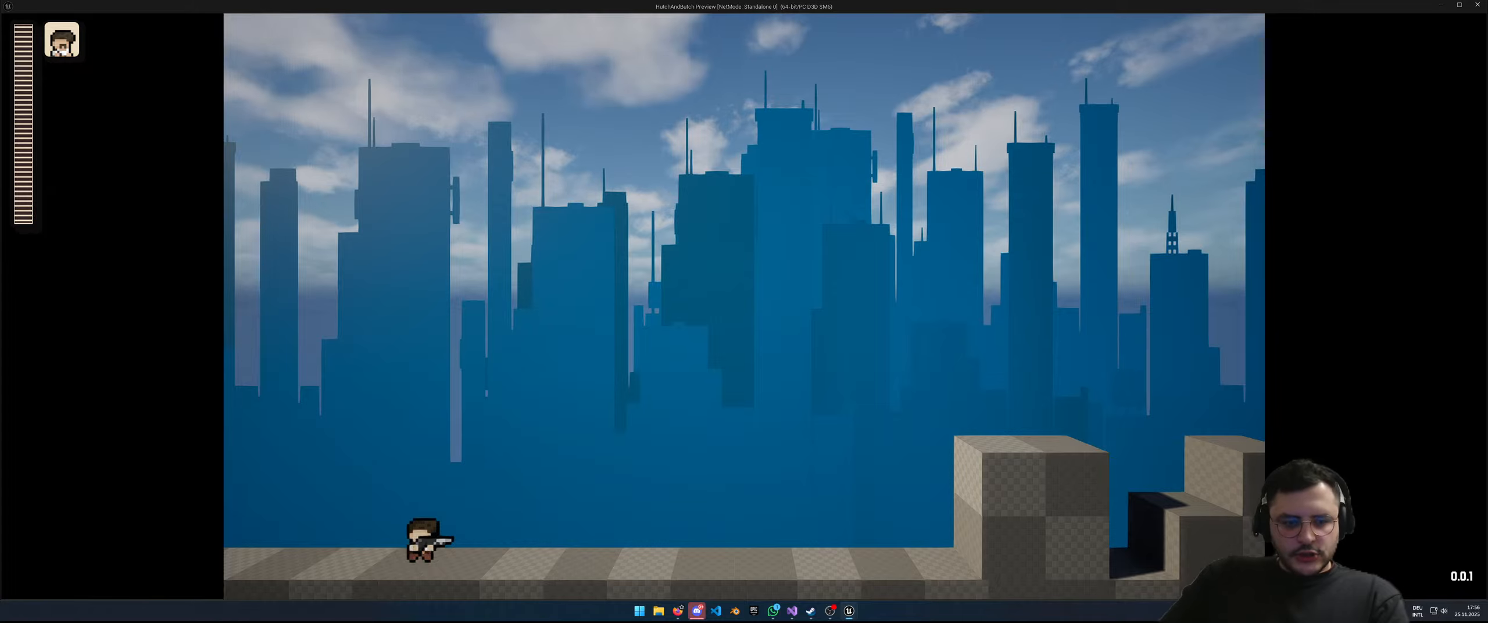
pyautogui.press('d')
pyautogui.press('space')
pyautogui.press('a')
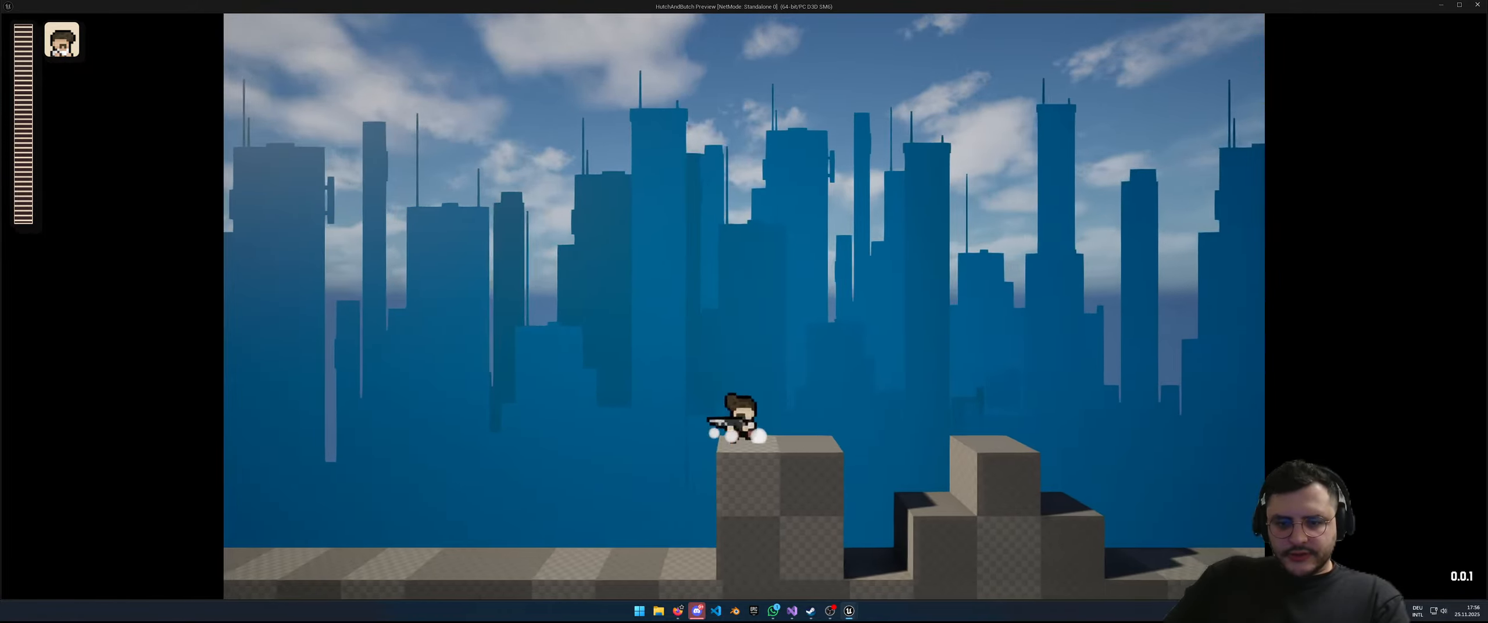
pyautogui.press('d')
pyautogui.press('space')
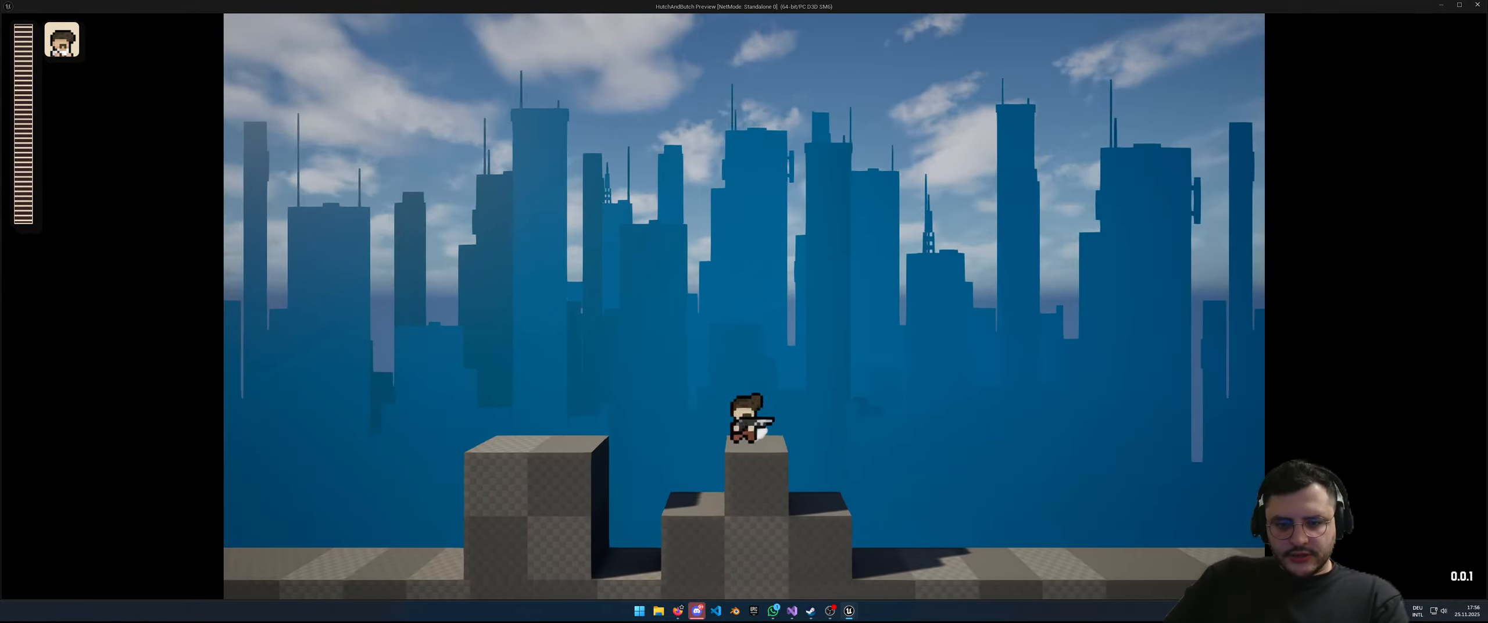
pyautogui.press('d')
pyautogui.press('space')
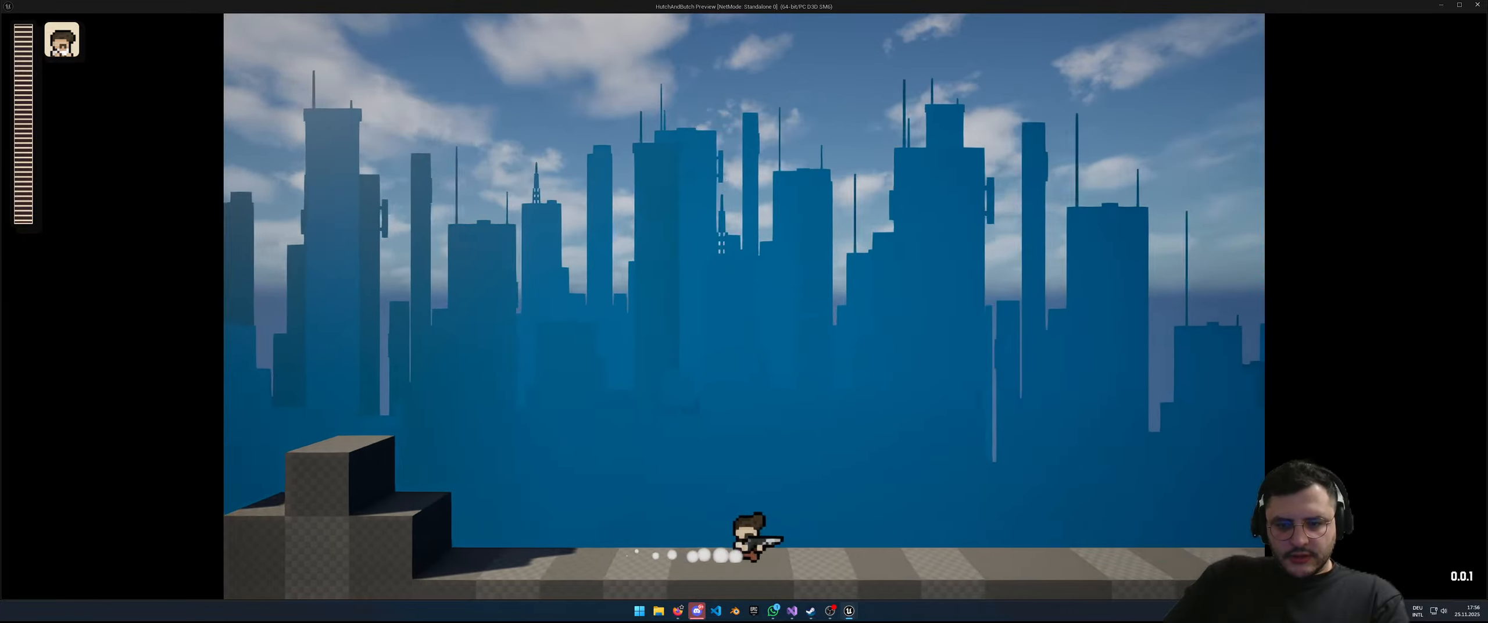
# Step: Play-test the run to the first gap and the jumps across the floating and tilted platforms
pyautogui.press('d')
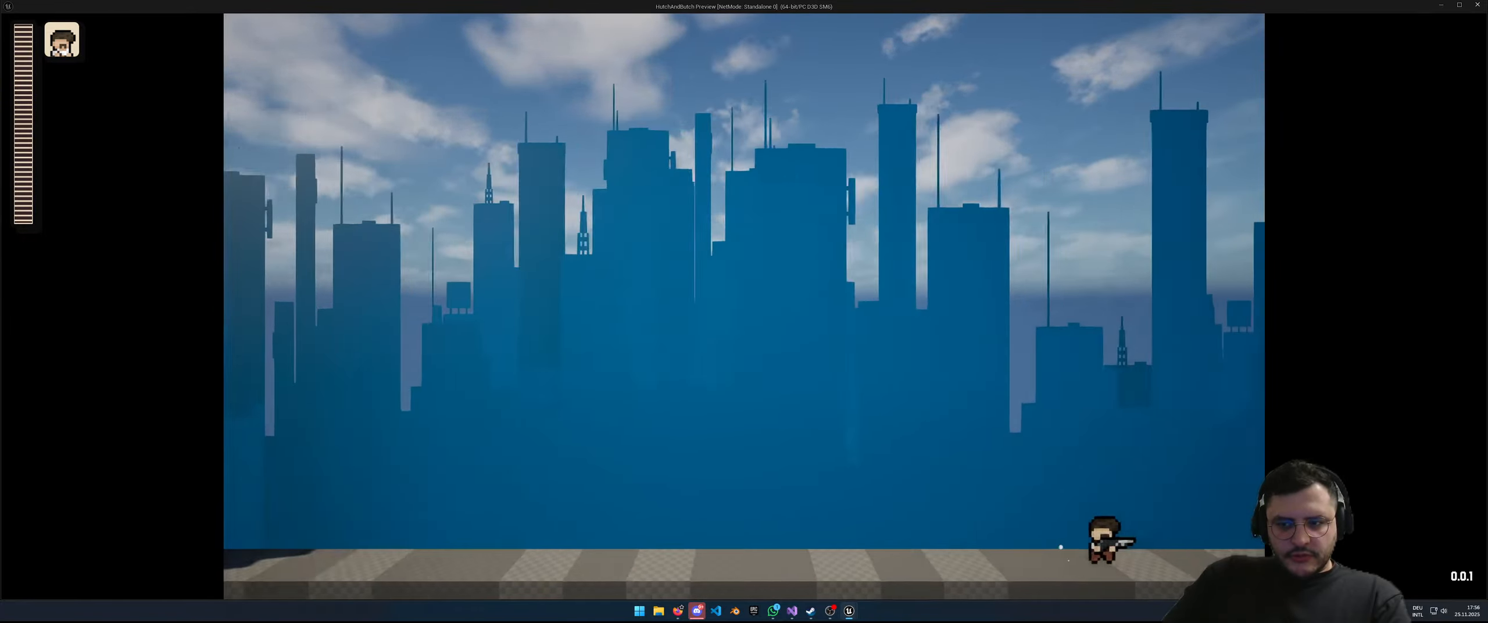
pyautogui.press('d')
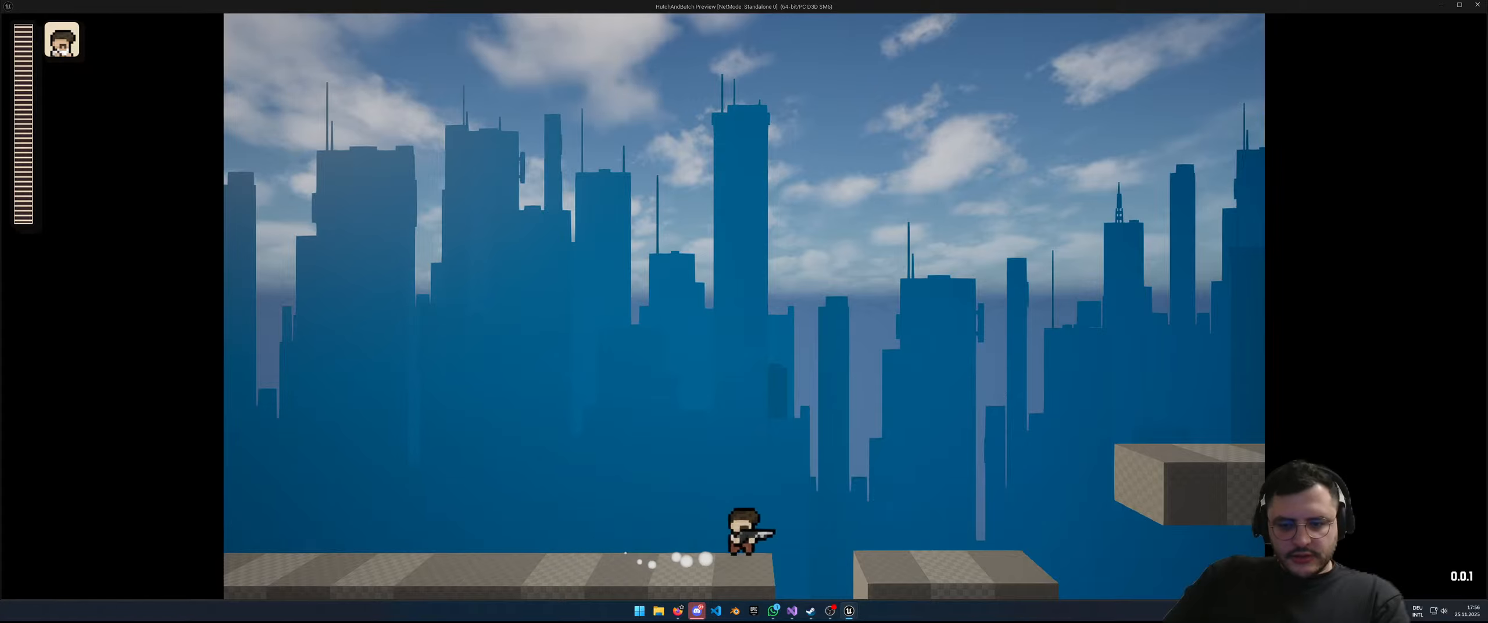
pyautogui.press('d')
pyautogui.press('space')
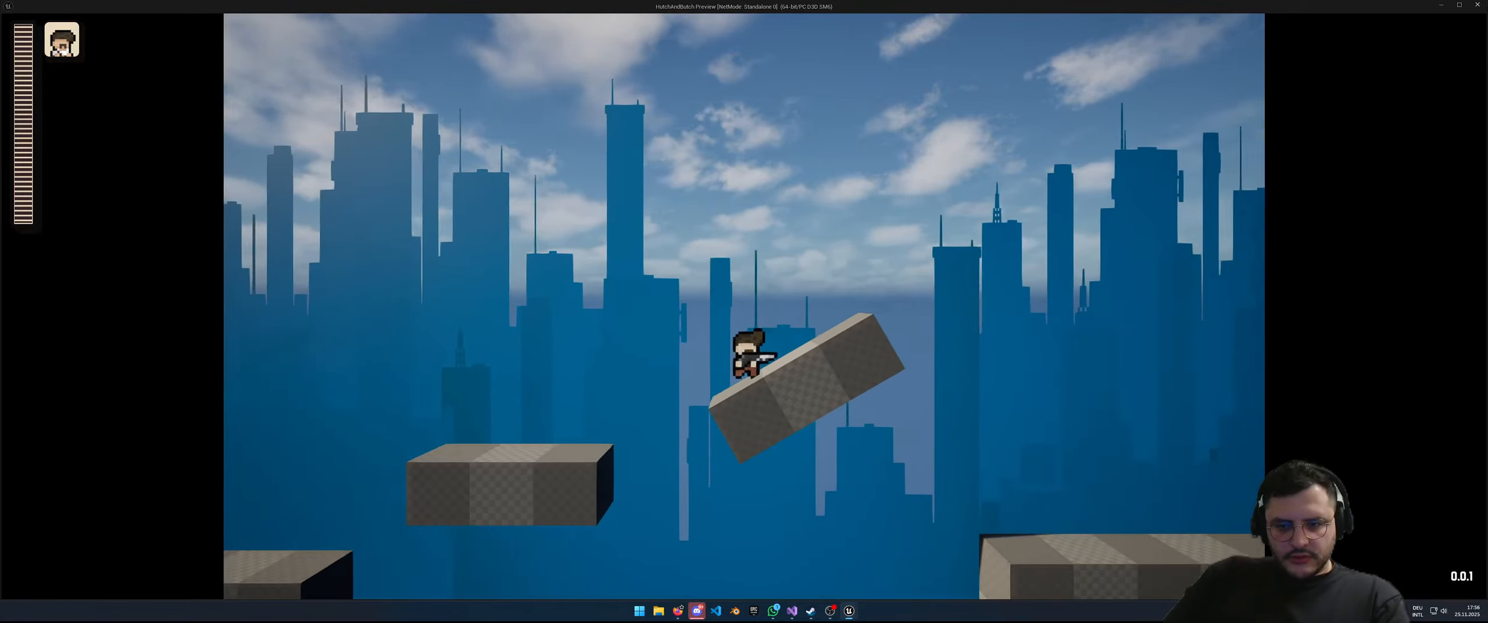
pyautogui.press('space')
pyautogui.press('d')
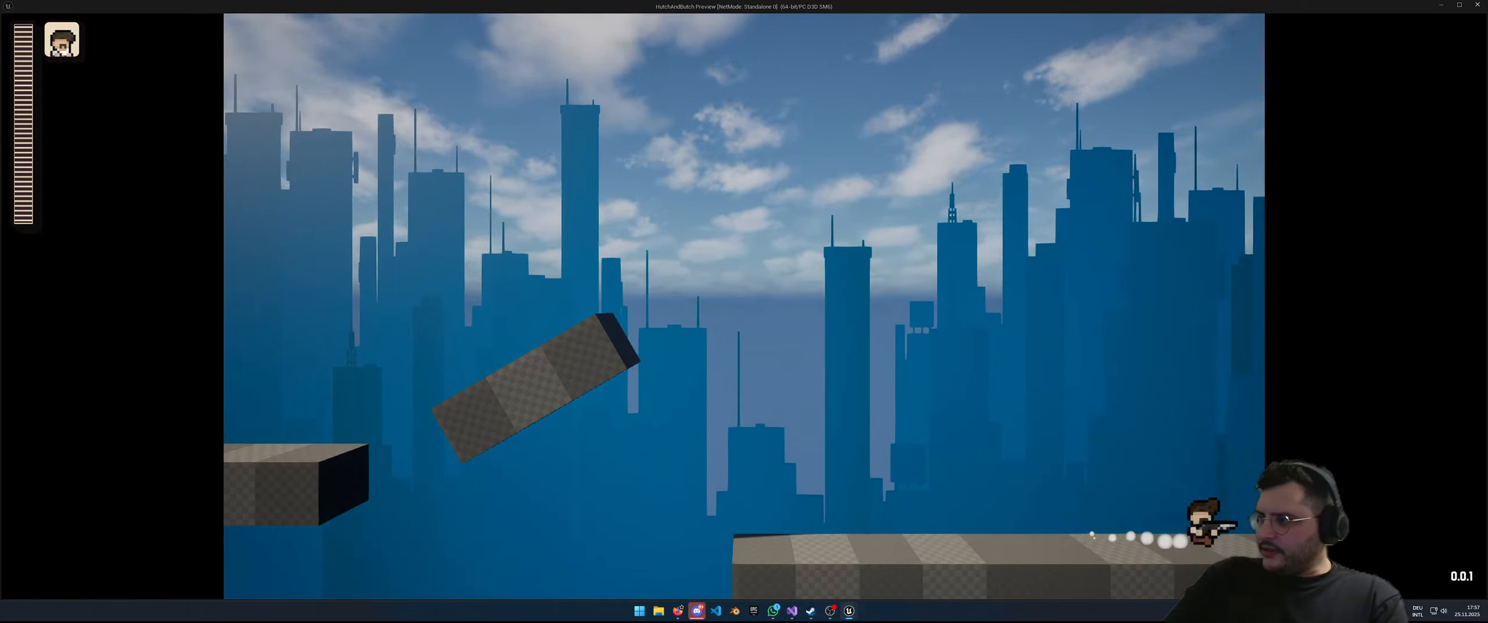
# Step: Play-test the ground beneath the floating cubes by running to the tall wall and back to the lowest cube
pyautogui.press('d')
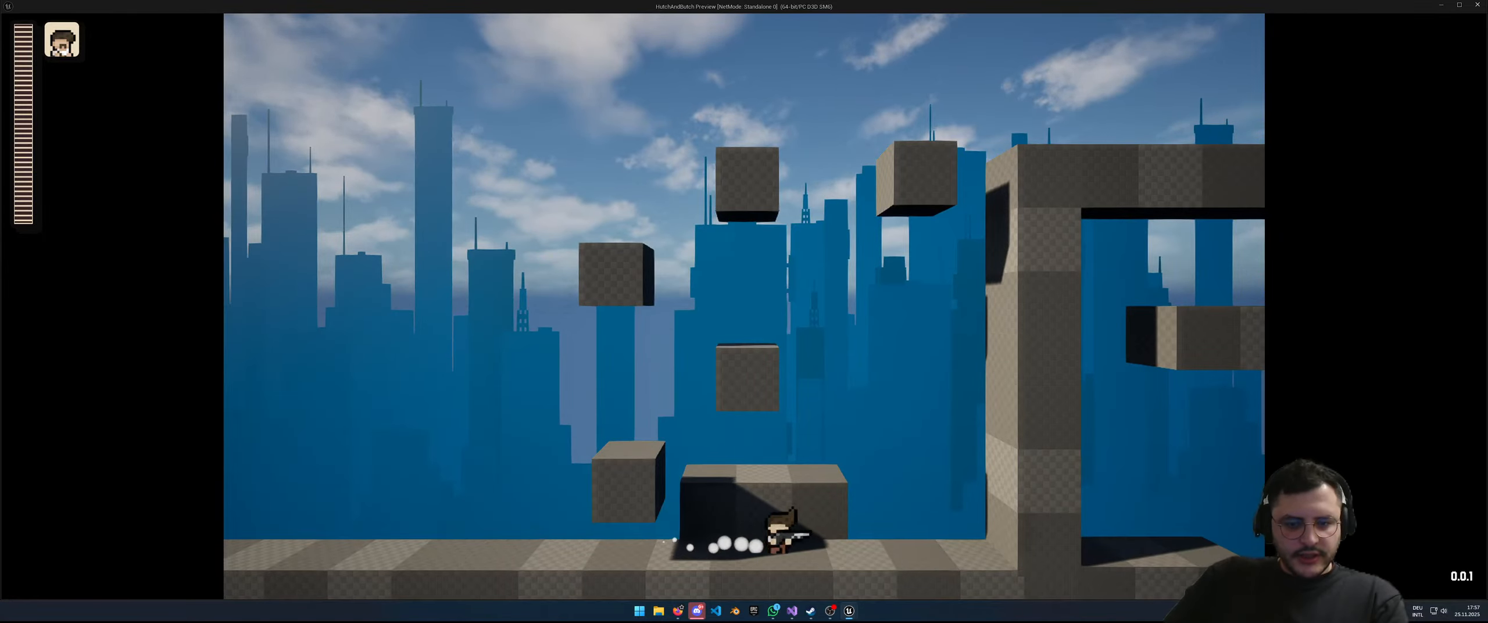
pyautogui.press('a')
pyautogui.press('d')
pyautogui.press('a')
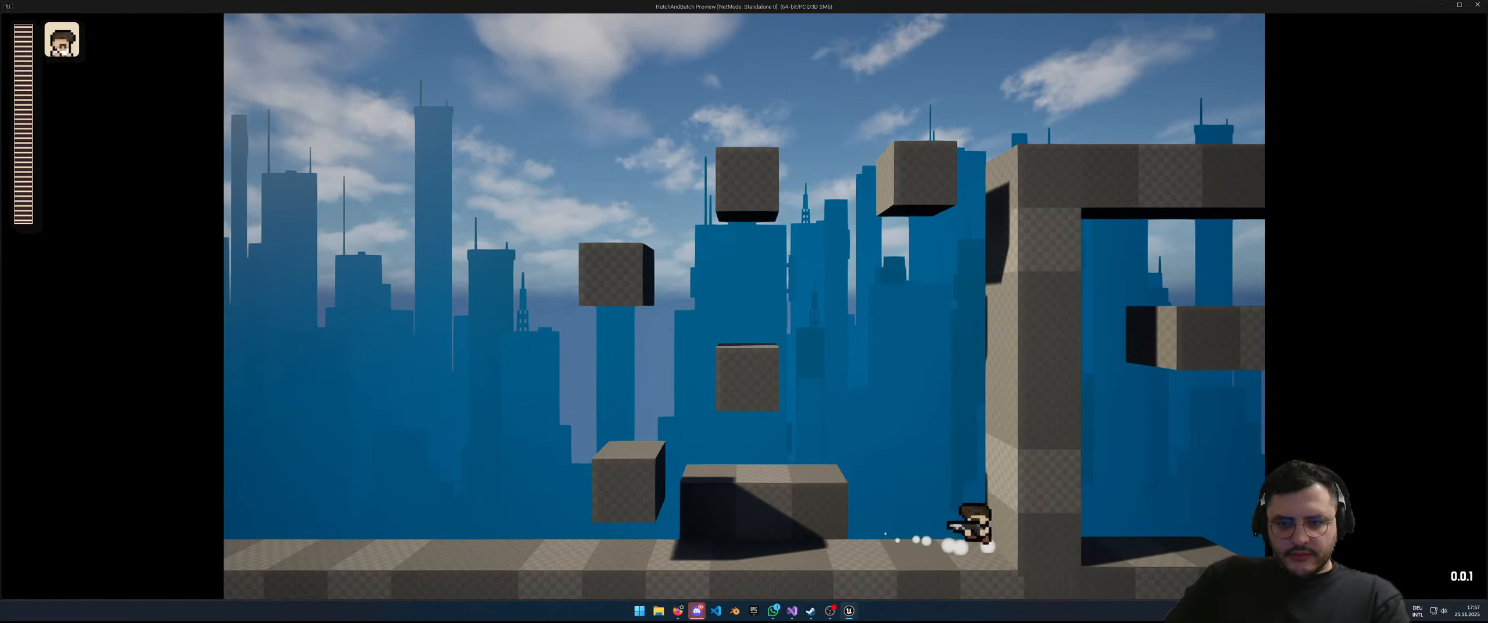
pyautogui.press('a')
pyautogui.press('space')
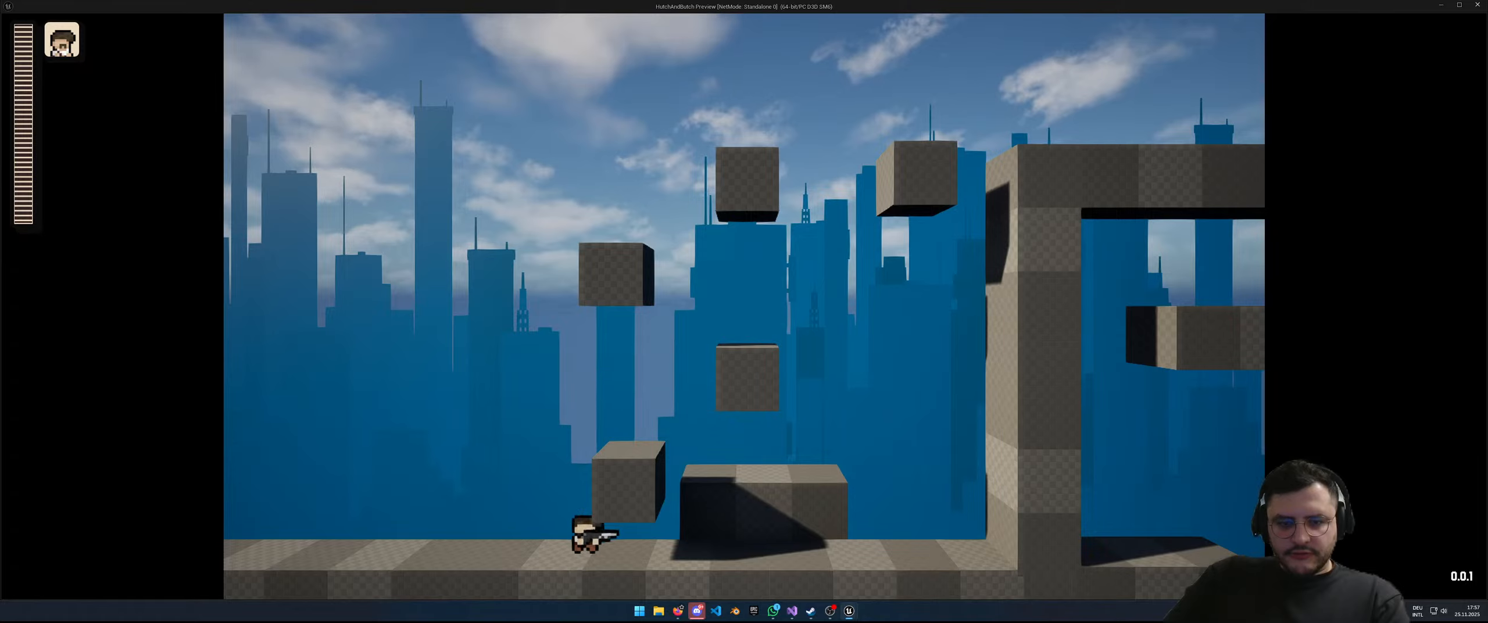
# Step: Play-test the climb up the floating cubes and the jump onto the top of the wall
pyautogui.press('d')
pyautogui.press('space')
pyautogui.press('a')
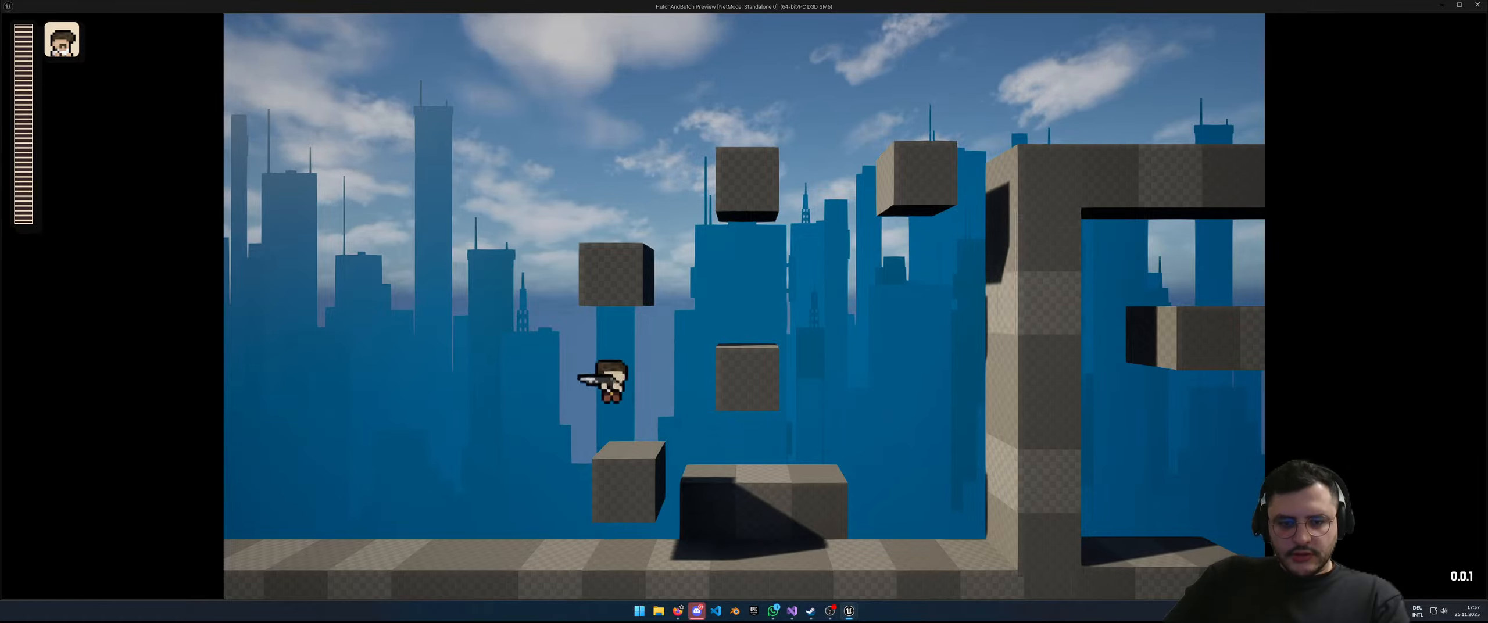
pyautogui.press('space')
pyautogui.press('d')
pyautogui.press('a')
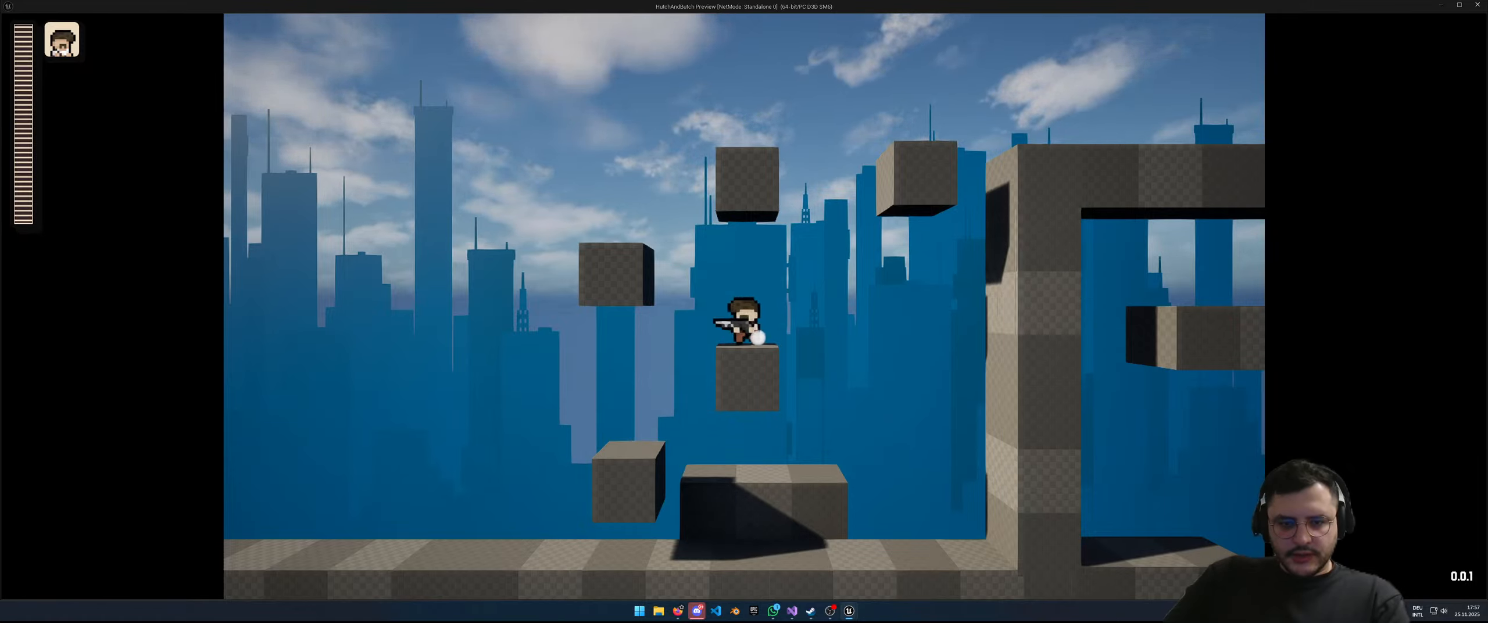
pyautogui.press('space')
pyautogui.press('d')
pyautogui.press('space')
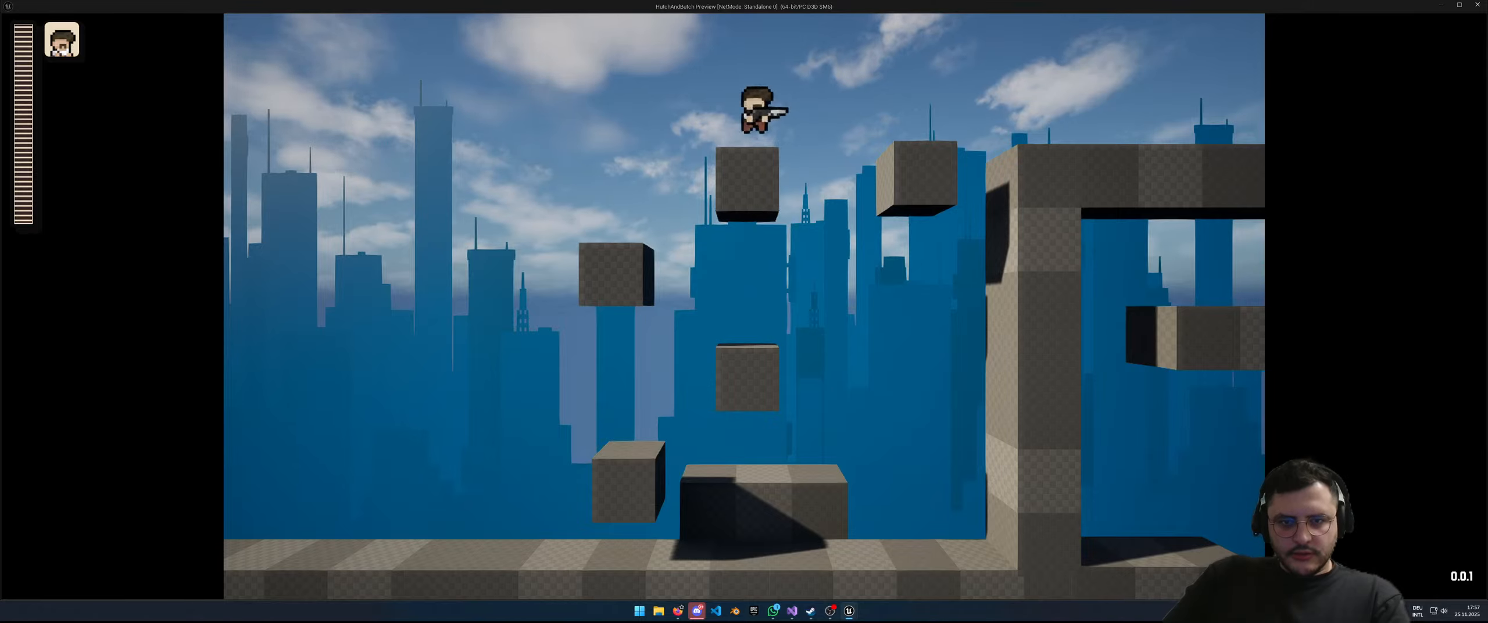
pyautogui.press('space')
pyautogui.press('d')
pyautogui.press('a')
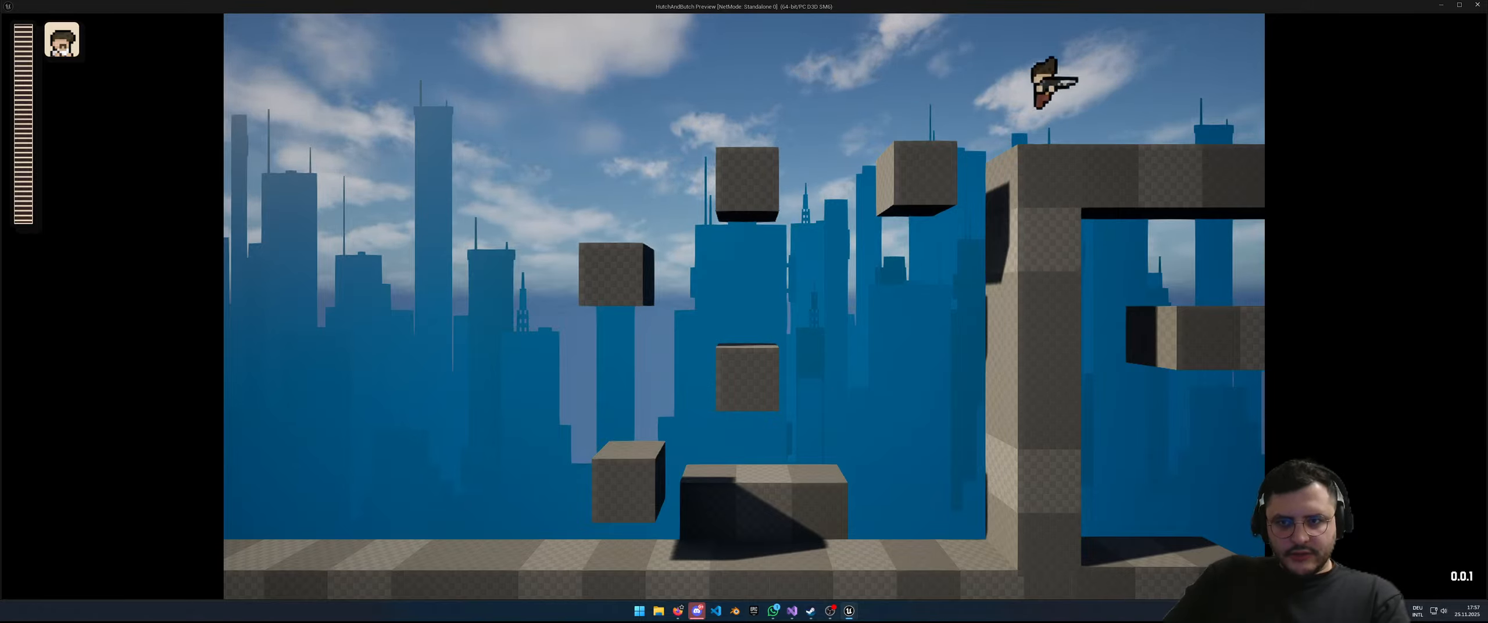
# Step: Play-test the upper beam to its end, drop to the lower beam and run back along it
pyautogui.press('d')
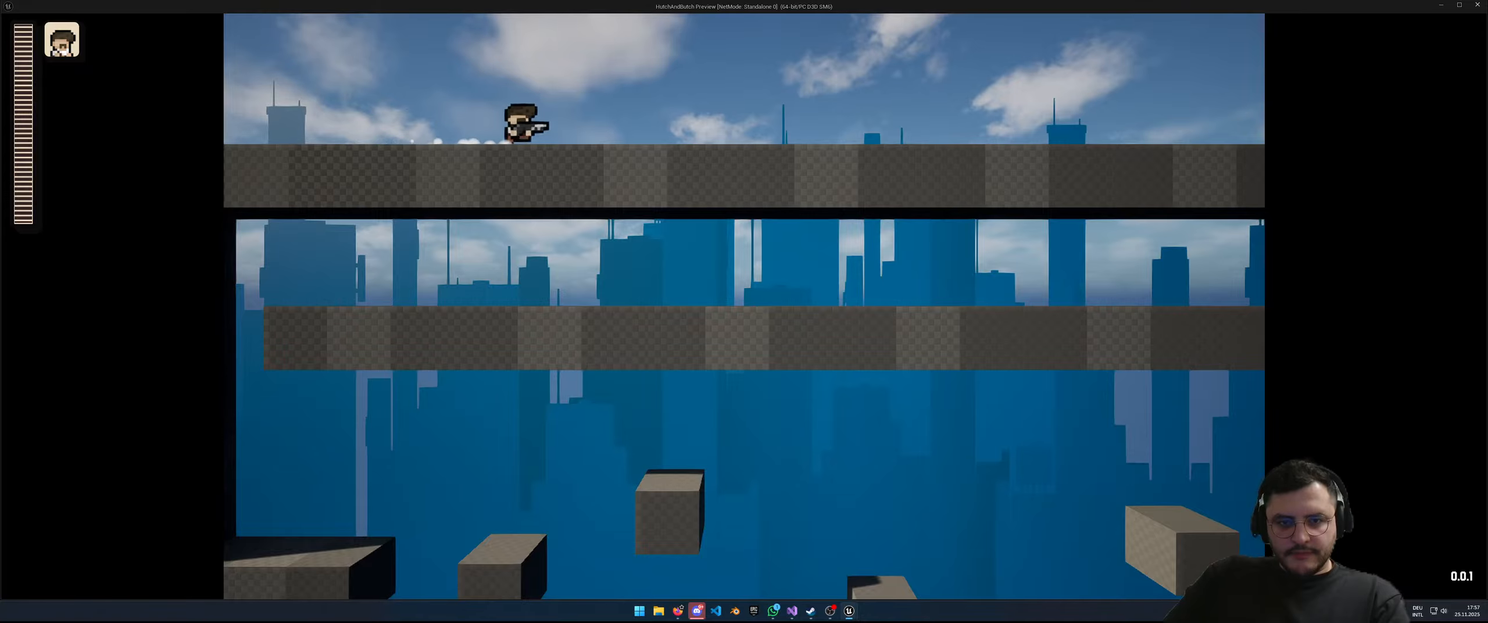
pyautogui.press('d')
pyautogui.press('shift')
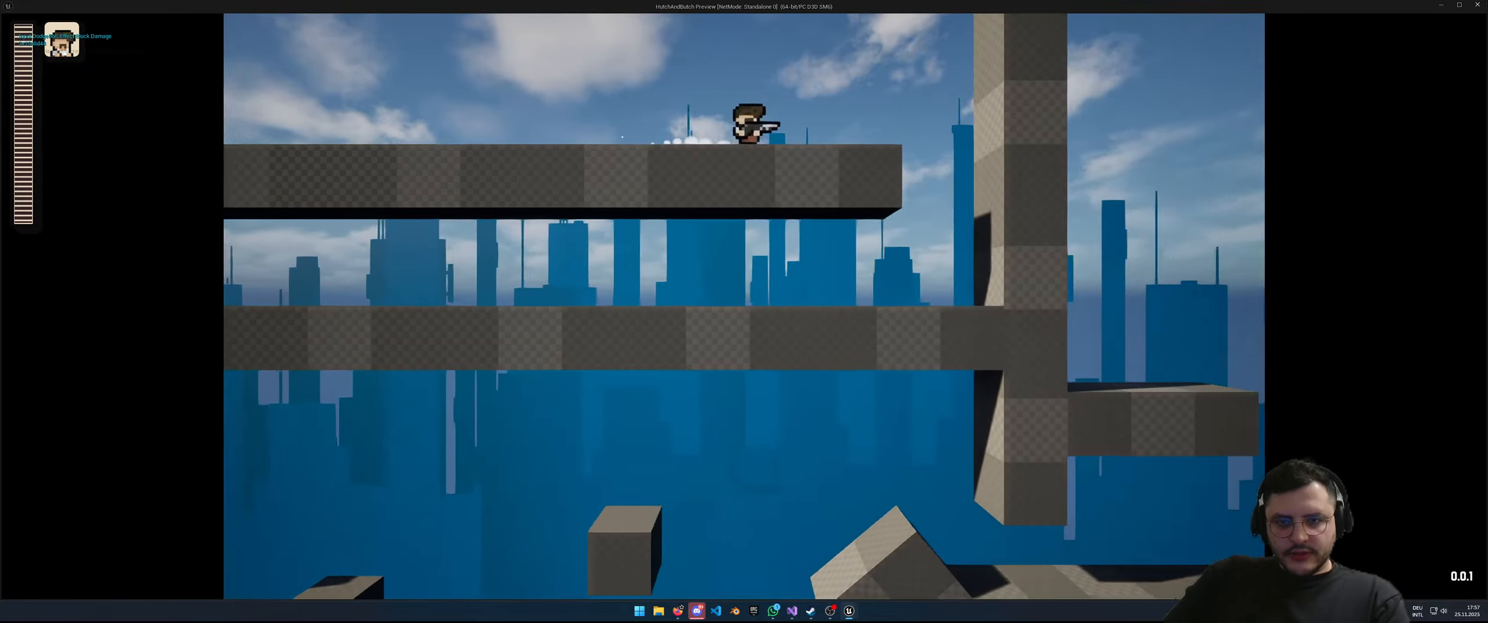
pyautogui.press('d')
pyautogui.press('a')
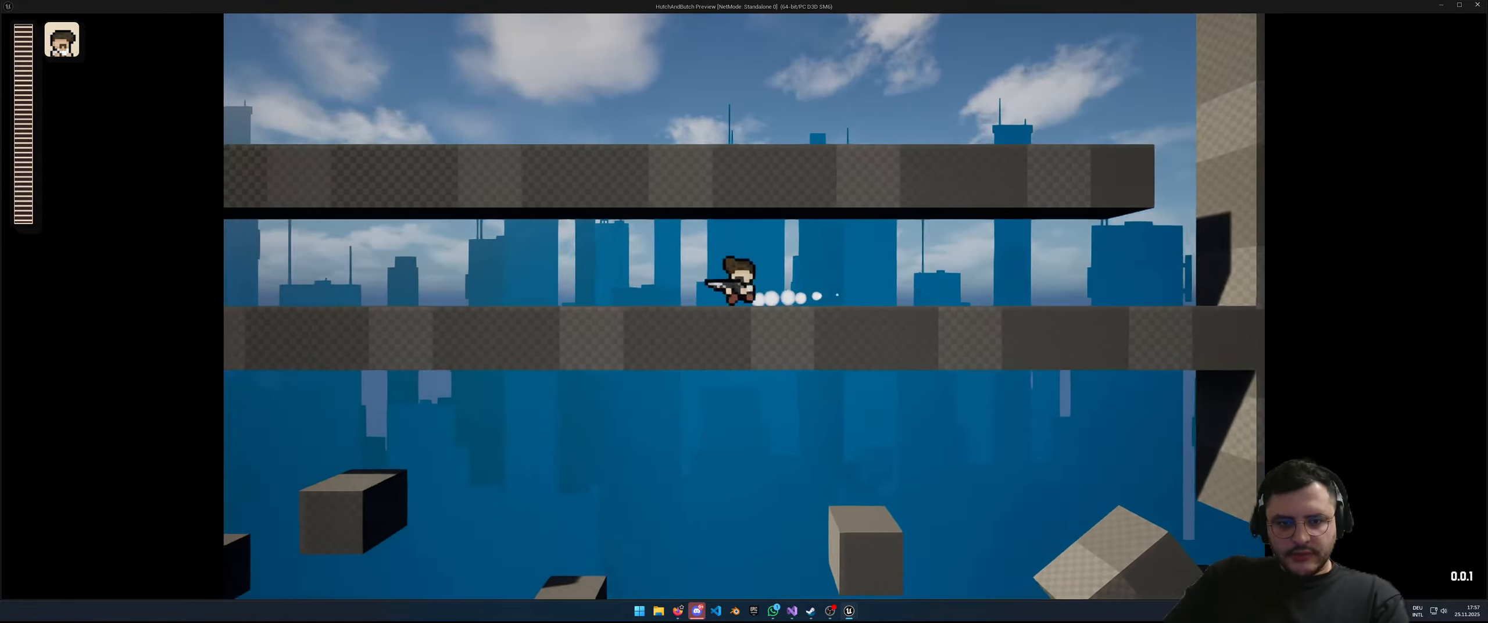
pyautogui.press('a')
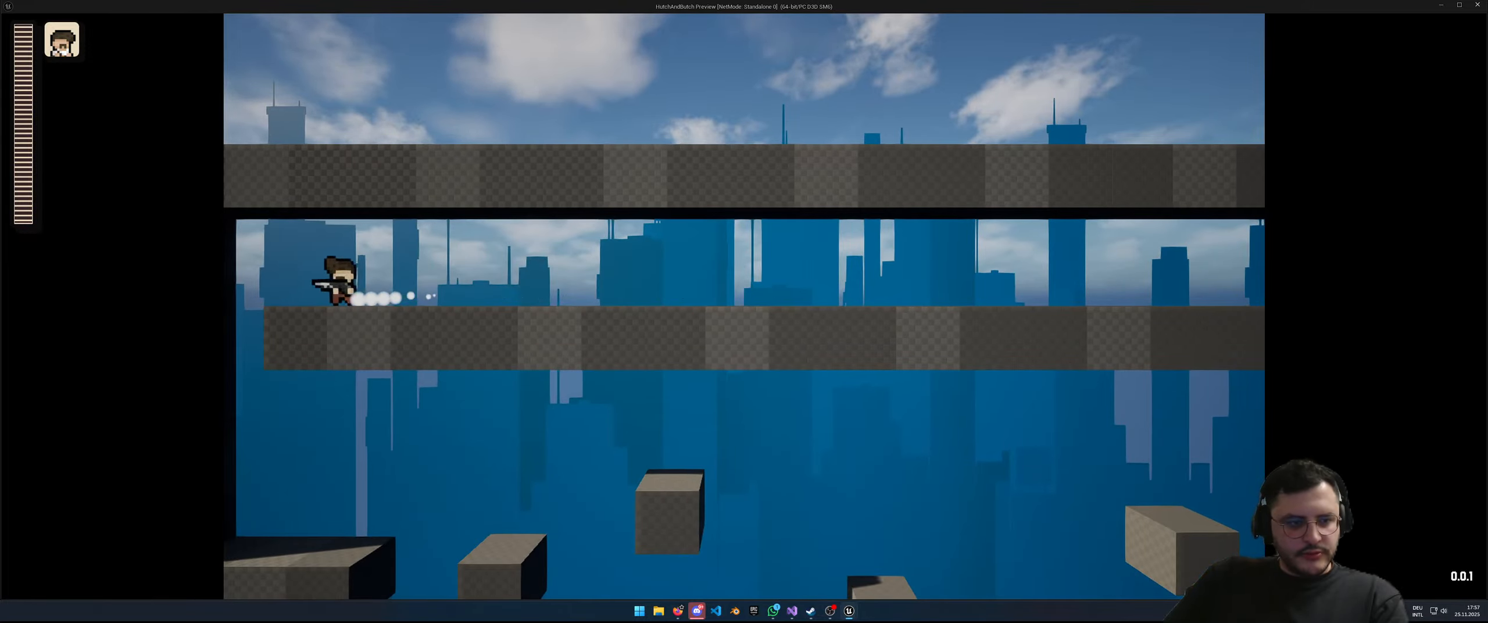
# Step: Drop to the floating cubes below the beams and play-test the jumps across them to the ladder area's floor
pyautogui.press('a')
pyautogui.press('d')
pyautogui.press('space')
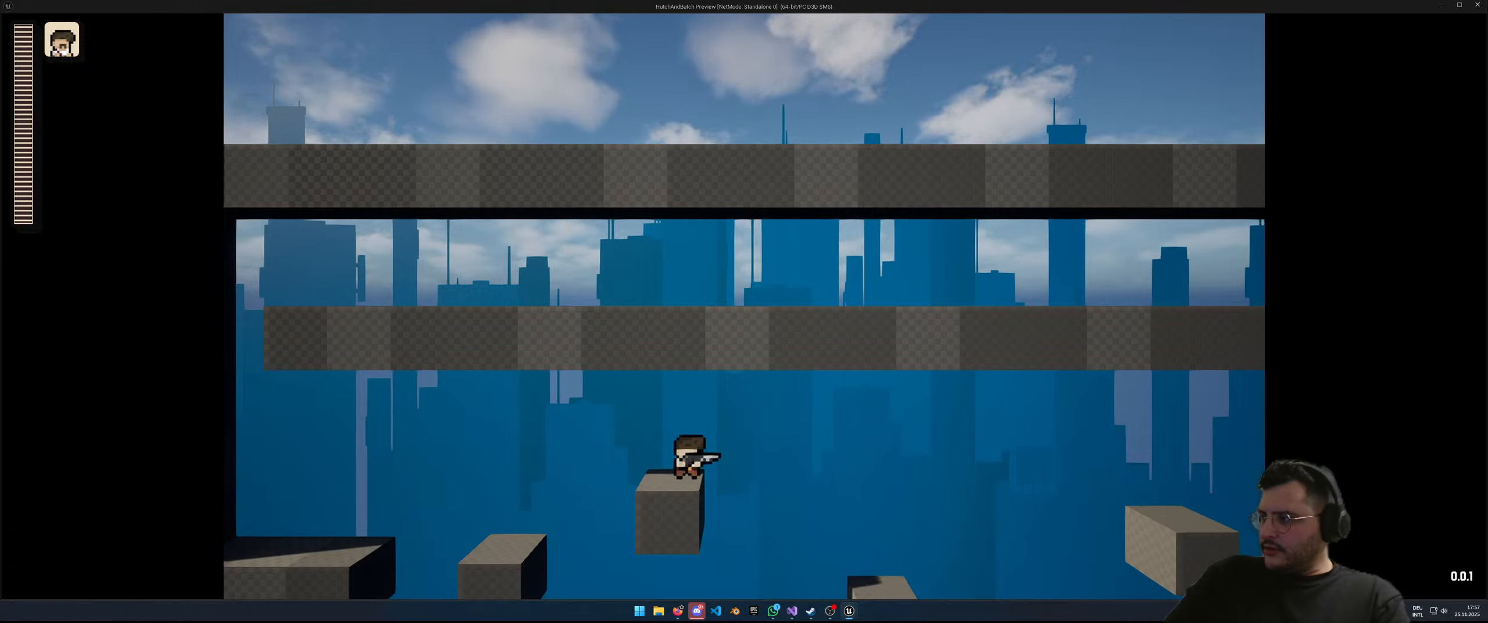
pyautogui.press('d')
pyautogui.press('space')
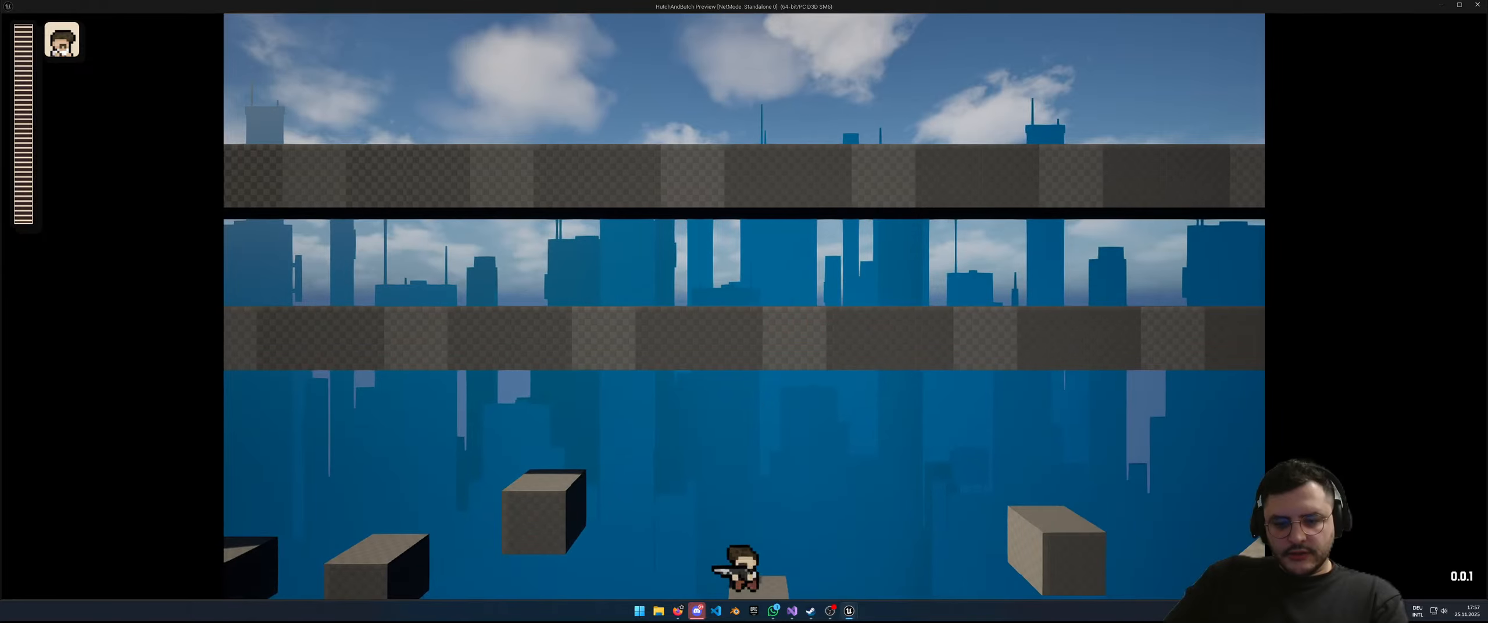
pyautogui.press('d')
pyautogui.press('space')
pyautogui.press('a')
pyautogui.press('d')
pyautogui.press('space')
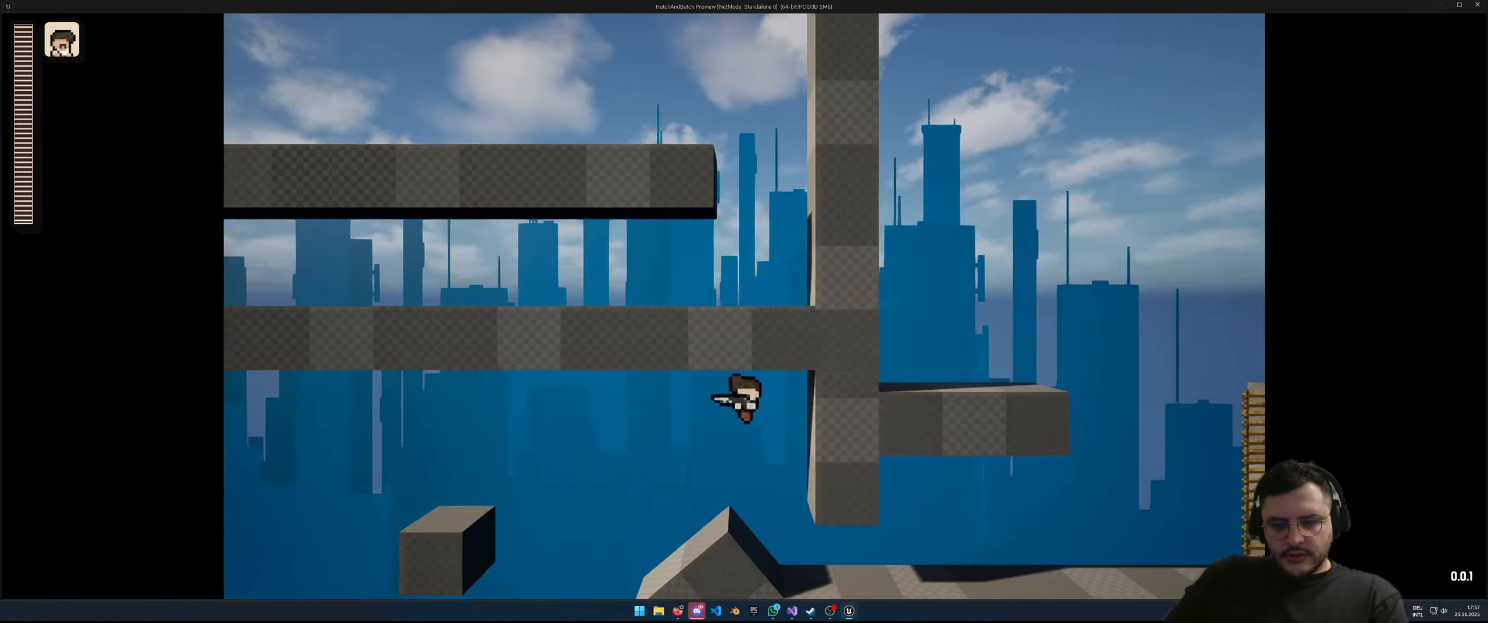
pyautogui.press('a')
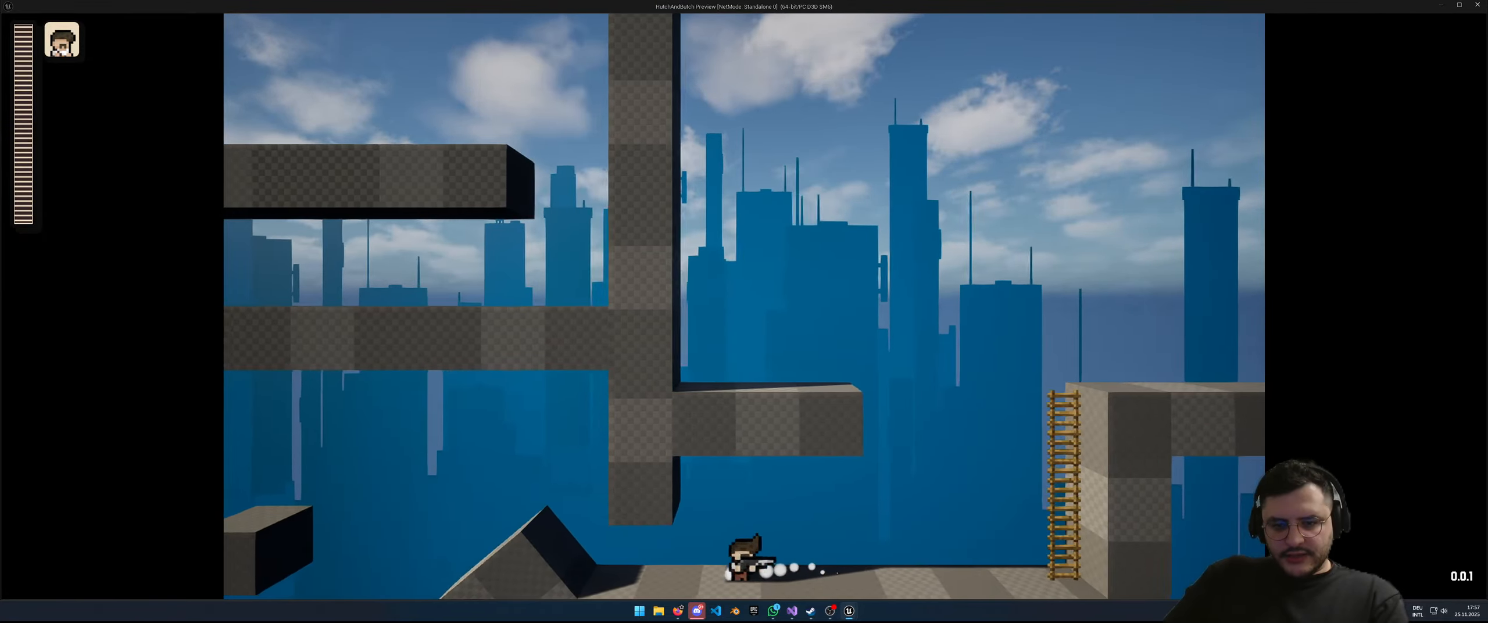
# Step: Play-test the ladder climb and the jumps via the two counterable fireballs onto the tall block, and end the play session
pyautogui.press('d')
pyautogui.press('w')
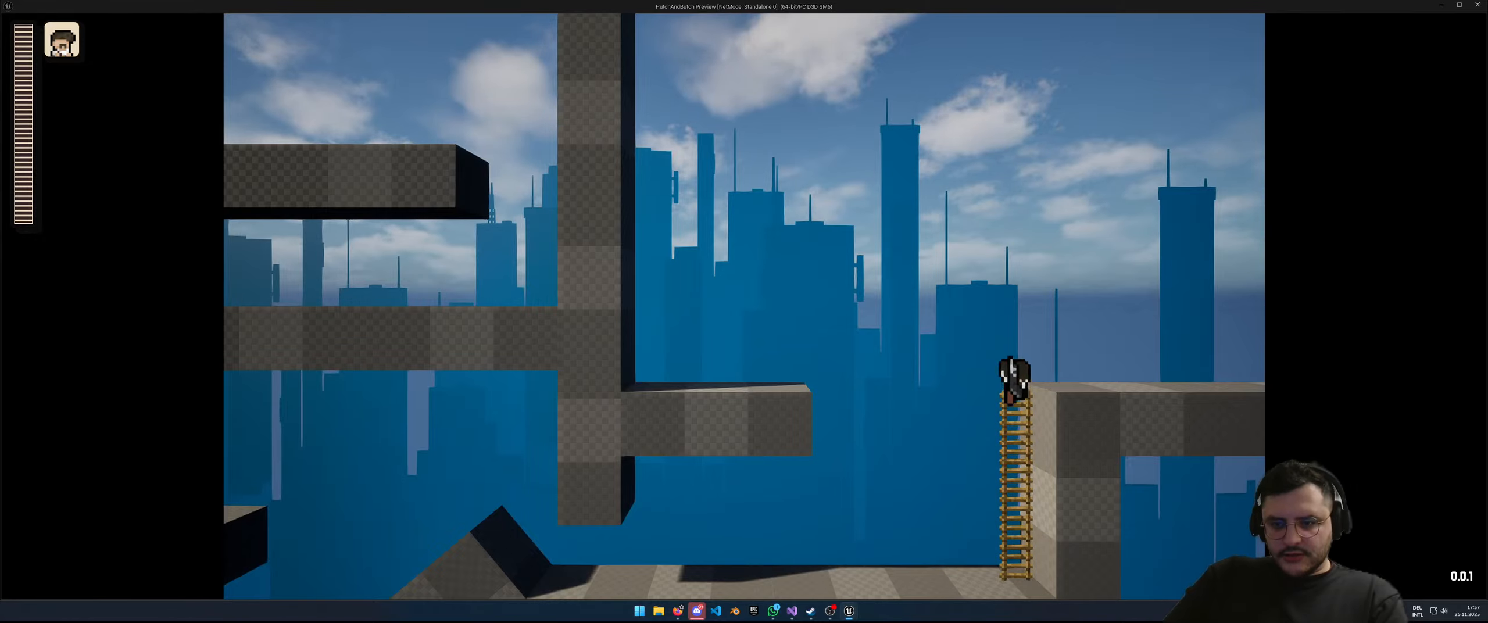
pyautogui.press('d')
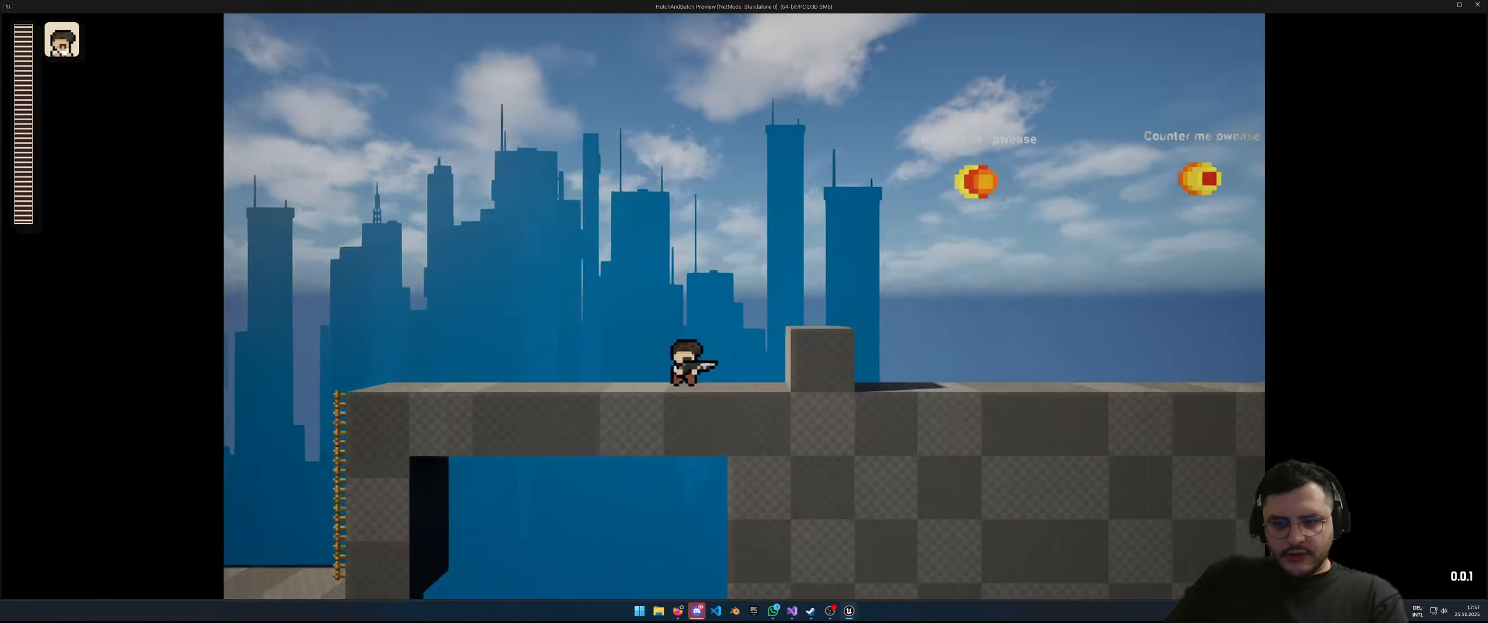
pyautogui.press('space')
pyautogui.press('a')
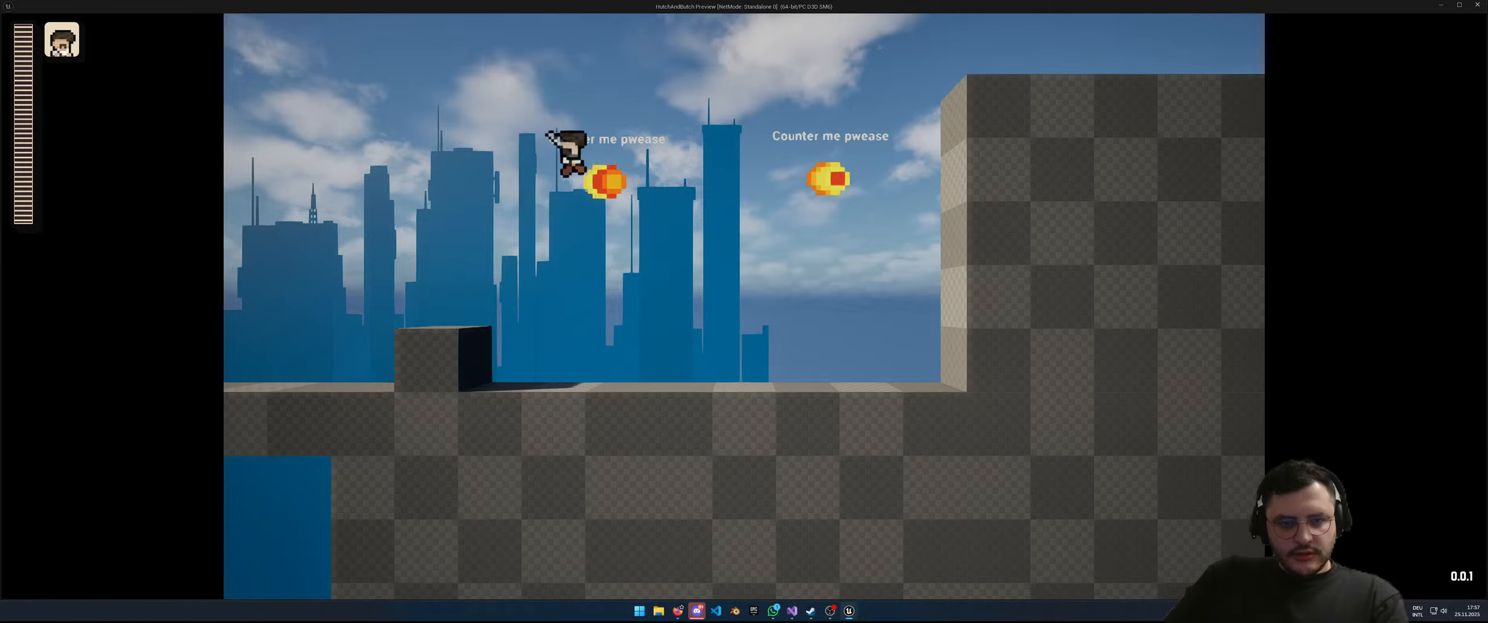
pyautogui.press('d')
pyautogui.press('space')
pyautogui.press('space')
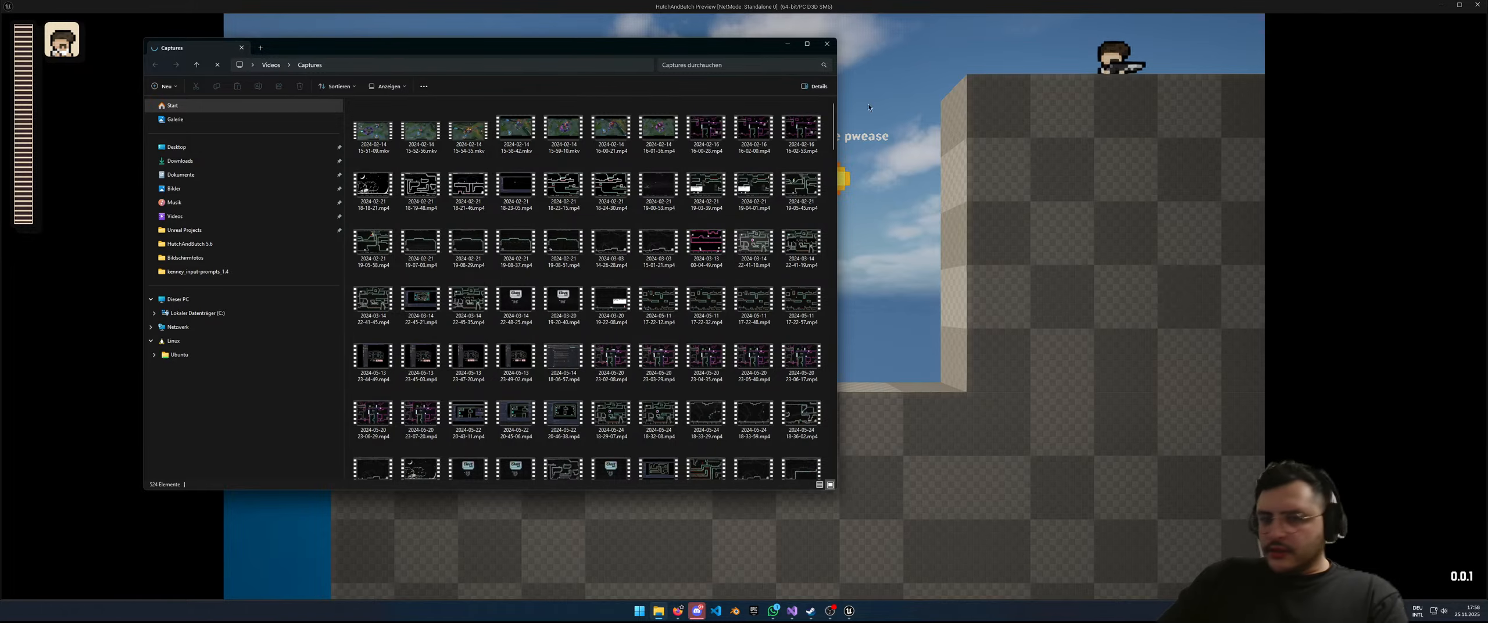
pyautogui.click(869, 107)
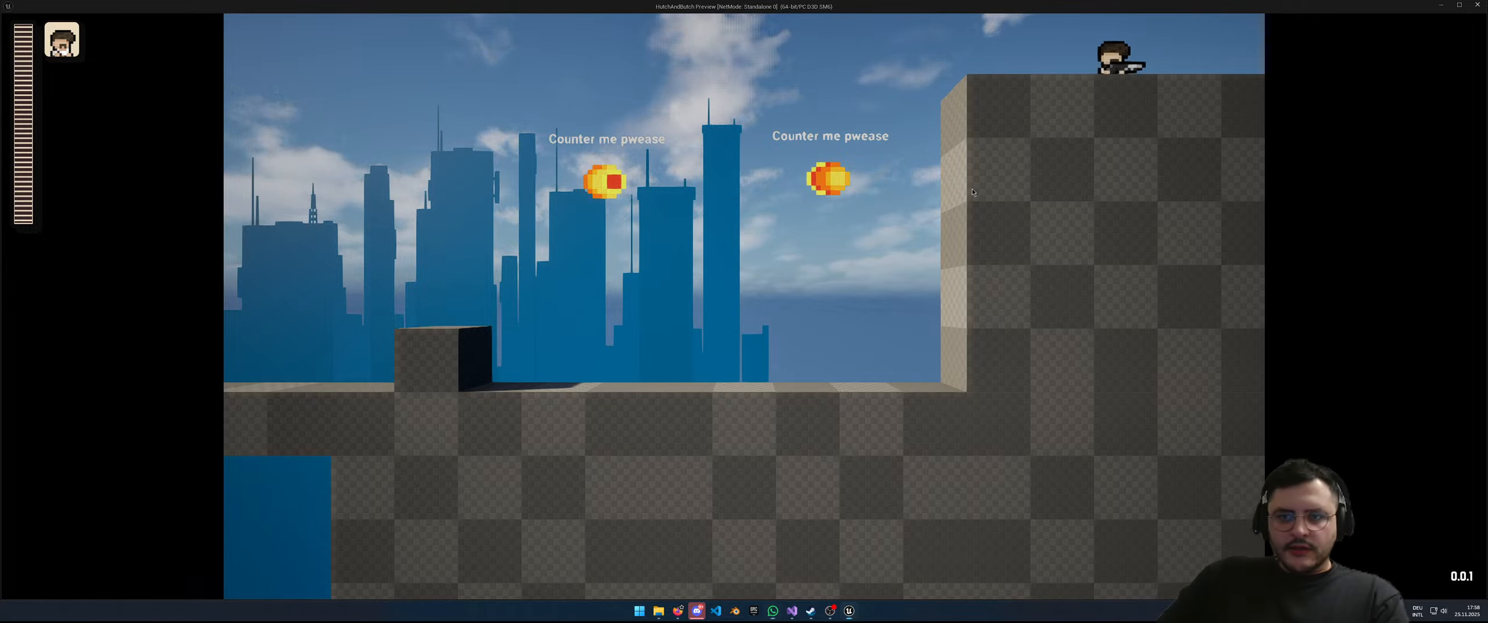
pyautogui.press('Escape')
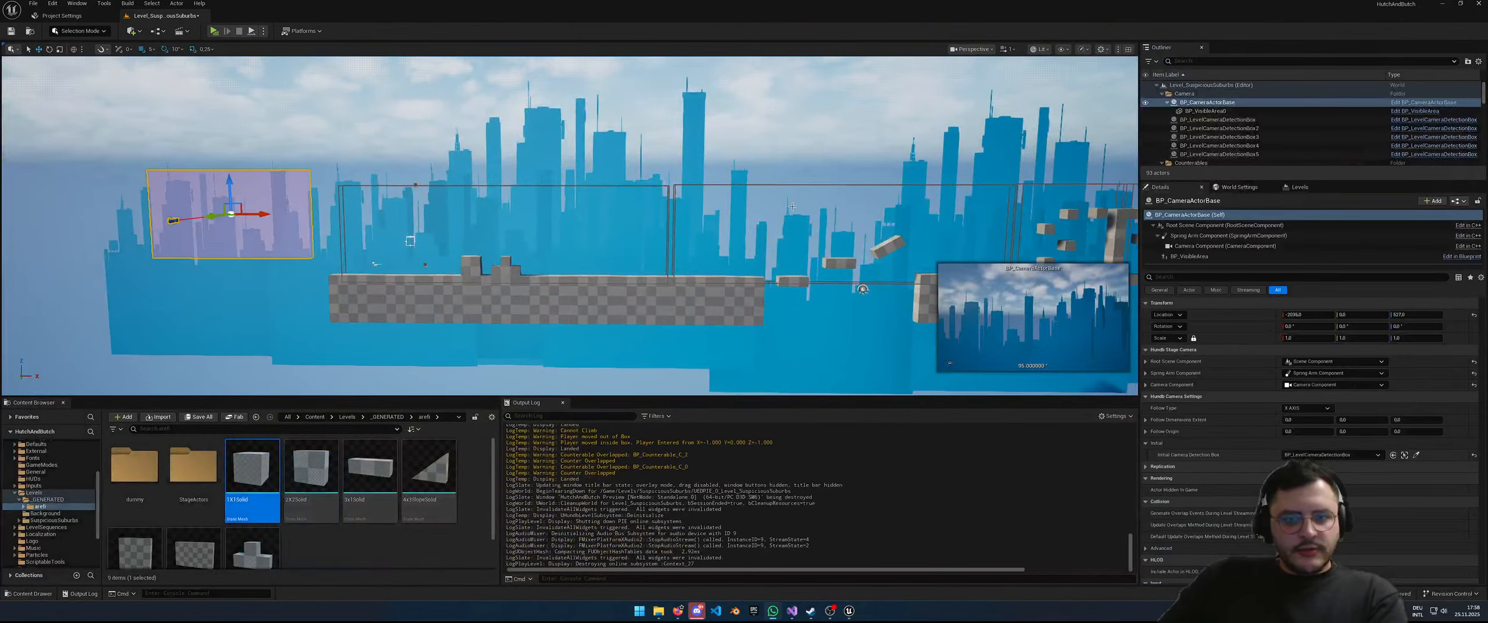
# Step: Open the HutchAndButch folder of the C++ classes and look over the level's platforms from the start area to the beams
pyautogui.moveTo(872, 215); pyautogui.dragTo(924, 230, button='right')
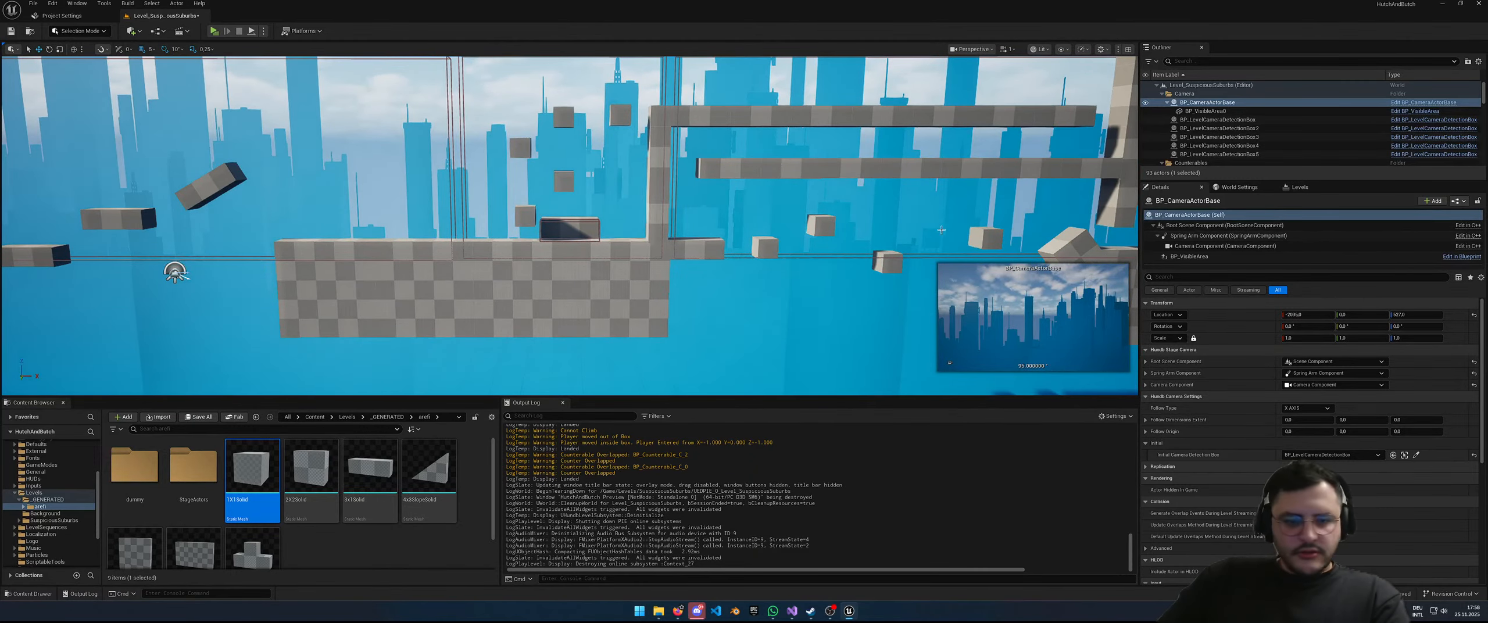
pyautogui.click(314, 417)
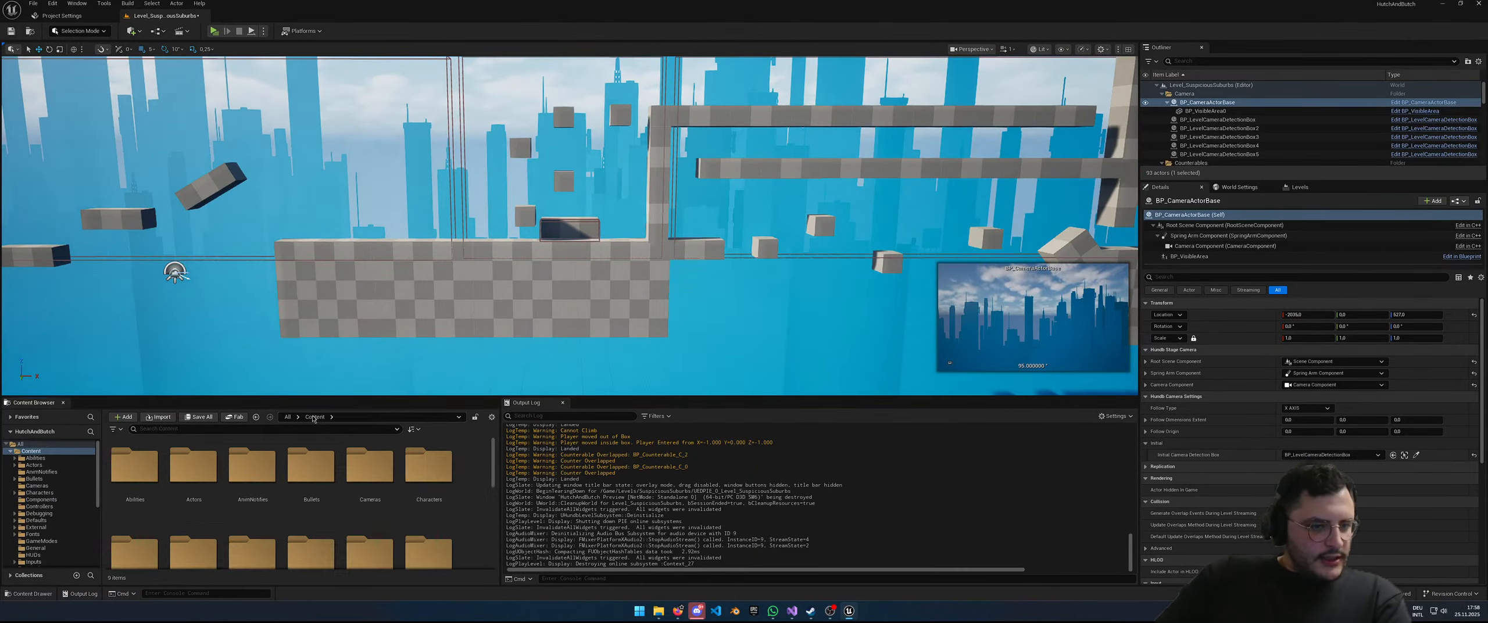
pyautogui.click(287, 416)
pyautogui.doubleClick(134, 468)
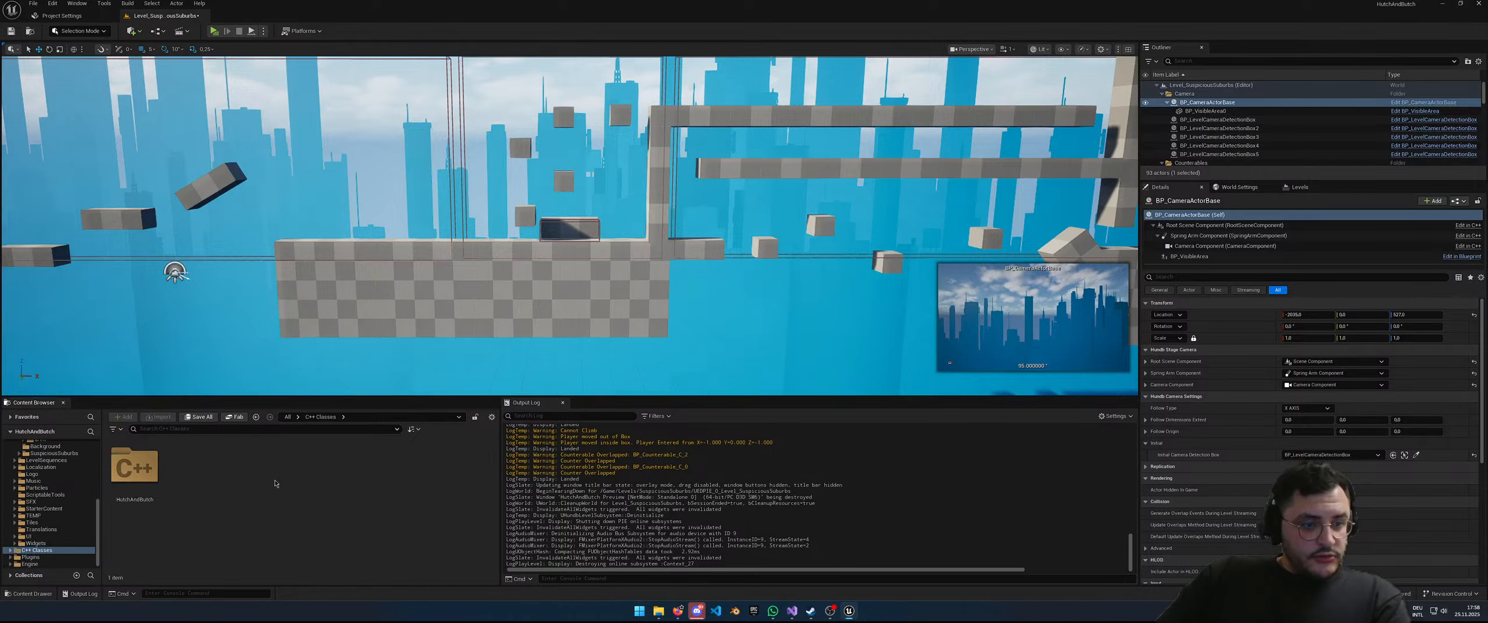
pyautogui.doubleClick(134, 465)
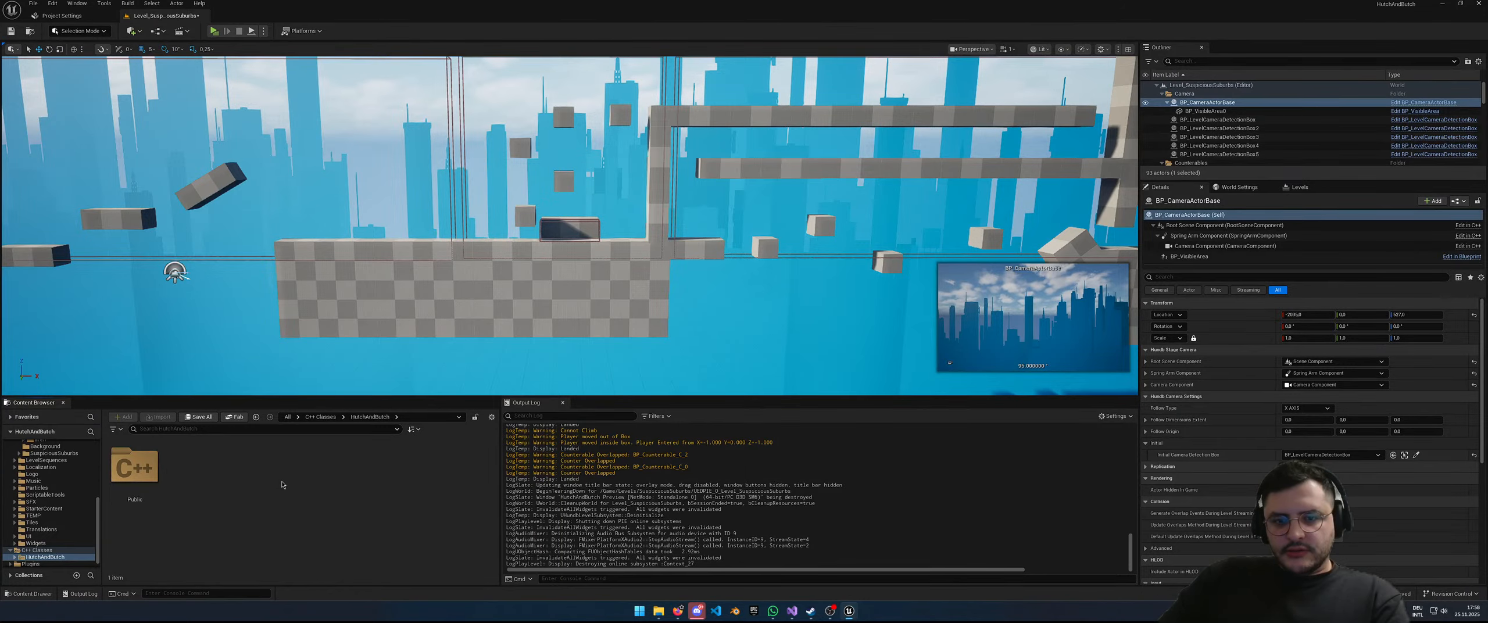
pyautogui.moveTo(301, 349)
pyautogui.mouseDown(button='right')
pyautogui.moveTo(302, 325)
pyautogui.moveTo(302, 346)
pyautogui.mouseUp(button='right')
pyautogui.moveTo(416, 263); pyautogui.dragTo(392, 263, button='right')
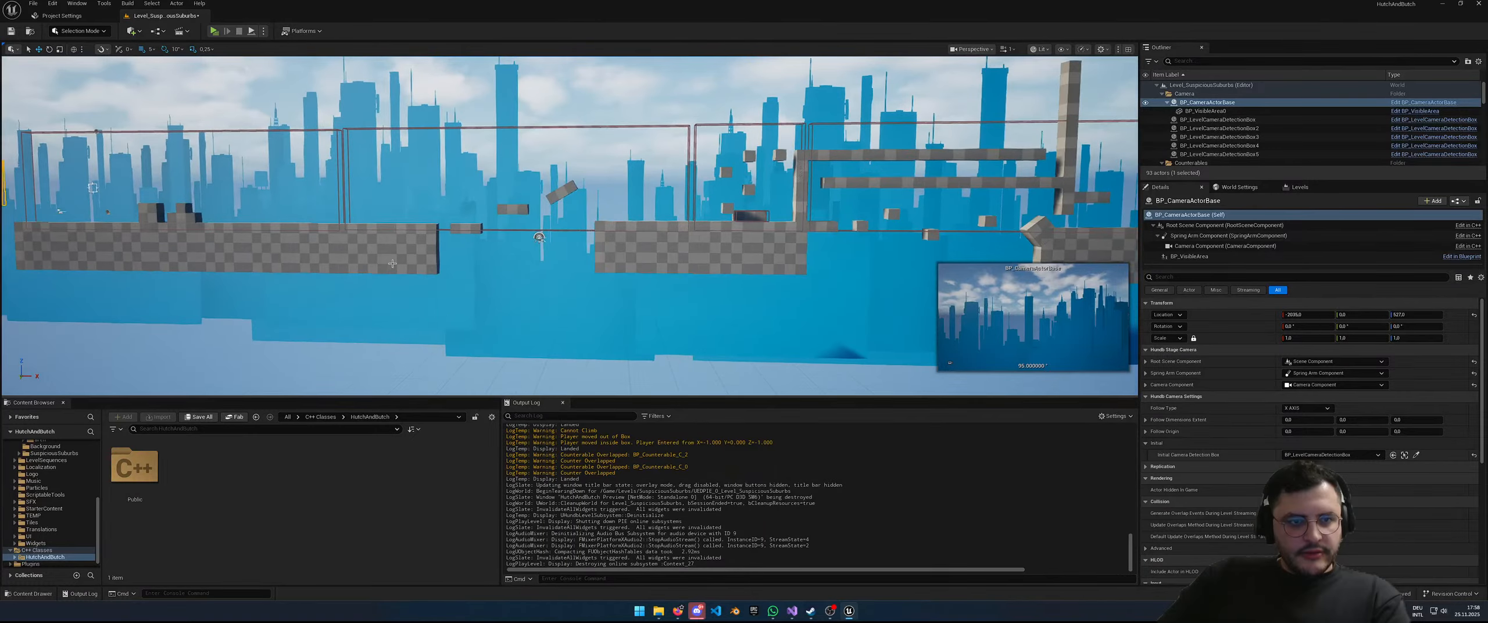
pyautogui.moveTo(539, 220)
pyautogui.mouseDown(button='right')
pyautogui.moveTo(550, 223)
pyautogui.moveTo(523, 234)
pyautogui.mouseUp(button='right')
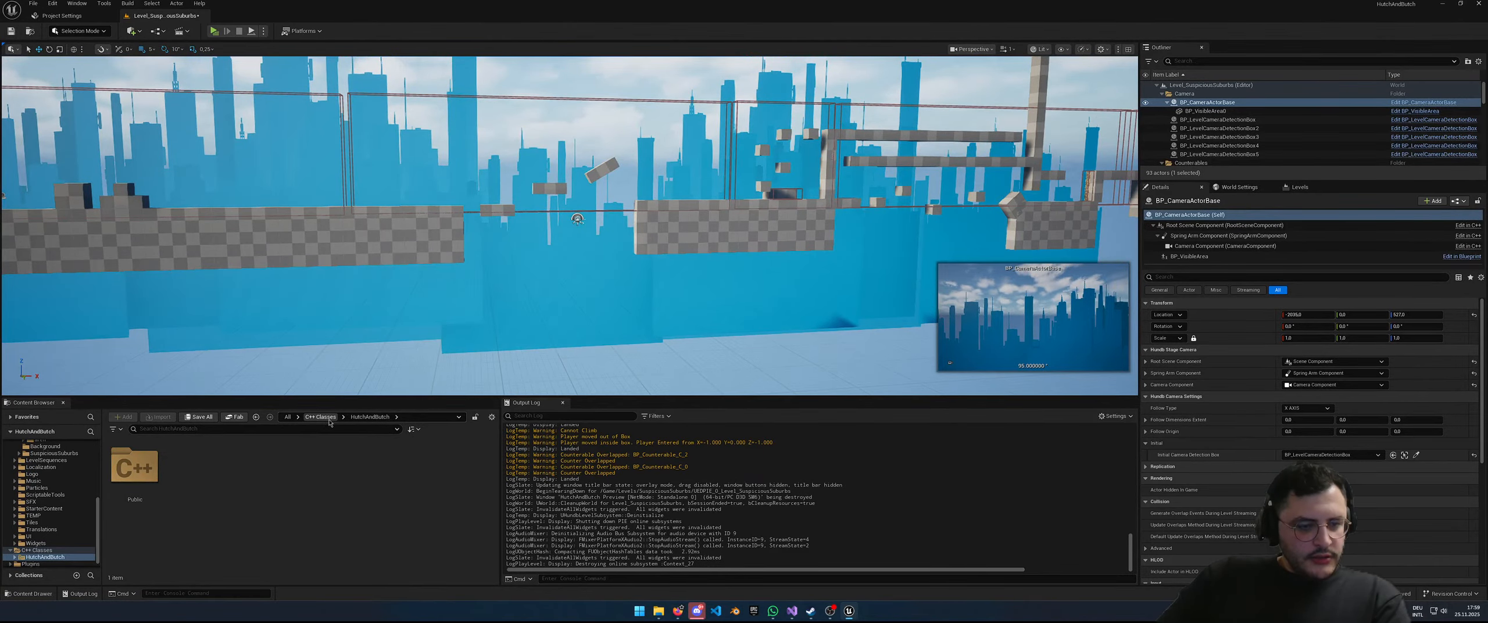
# Step: Open the Public folder of the HutchAndButch C++ classes and look through its subfolders
pyautogui.doubleClick(134, 465)
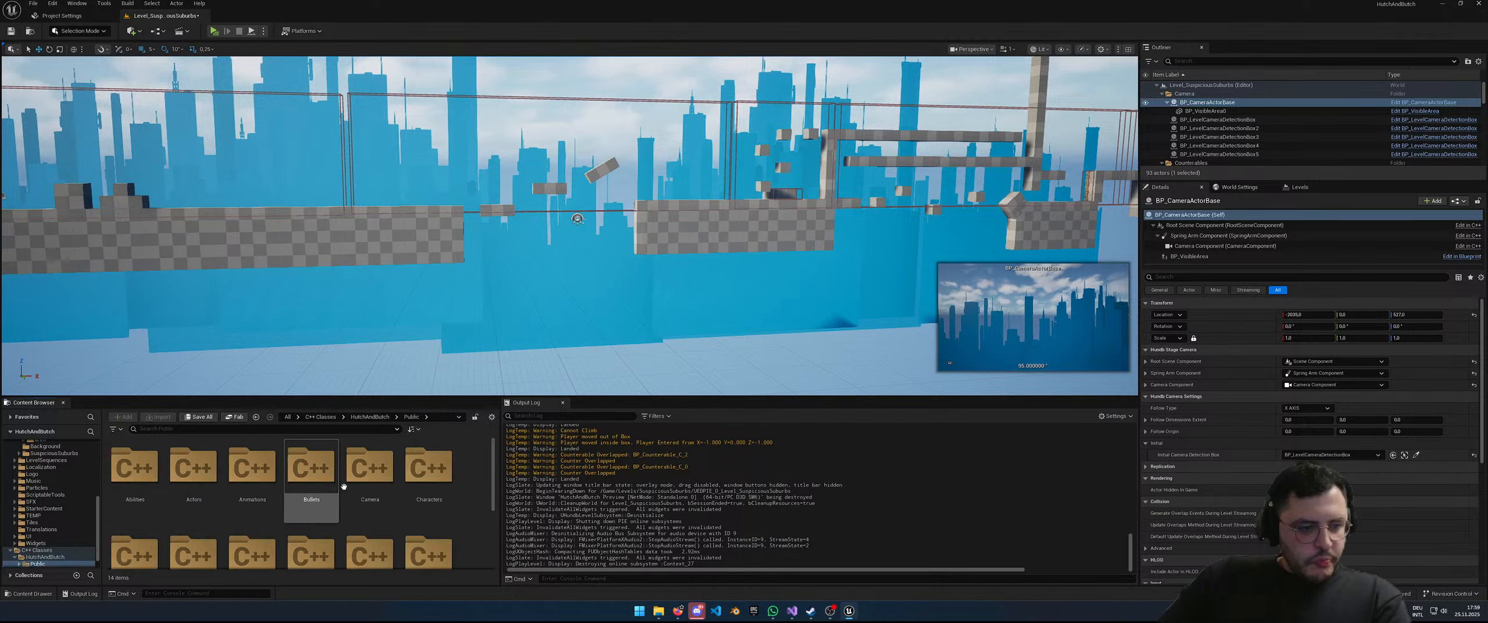
pyautogui.scroll(-2, 431, 502)
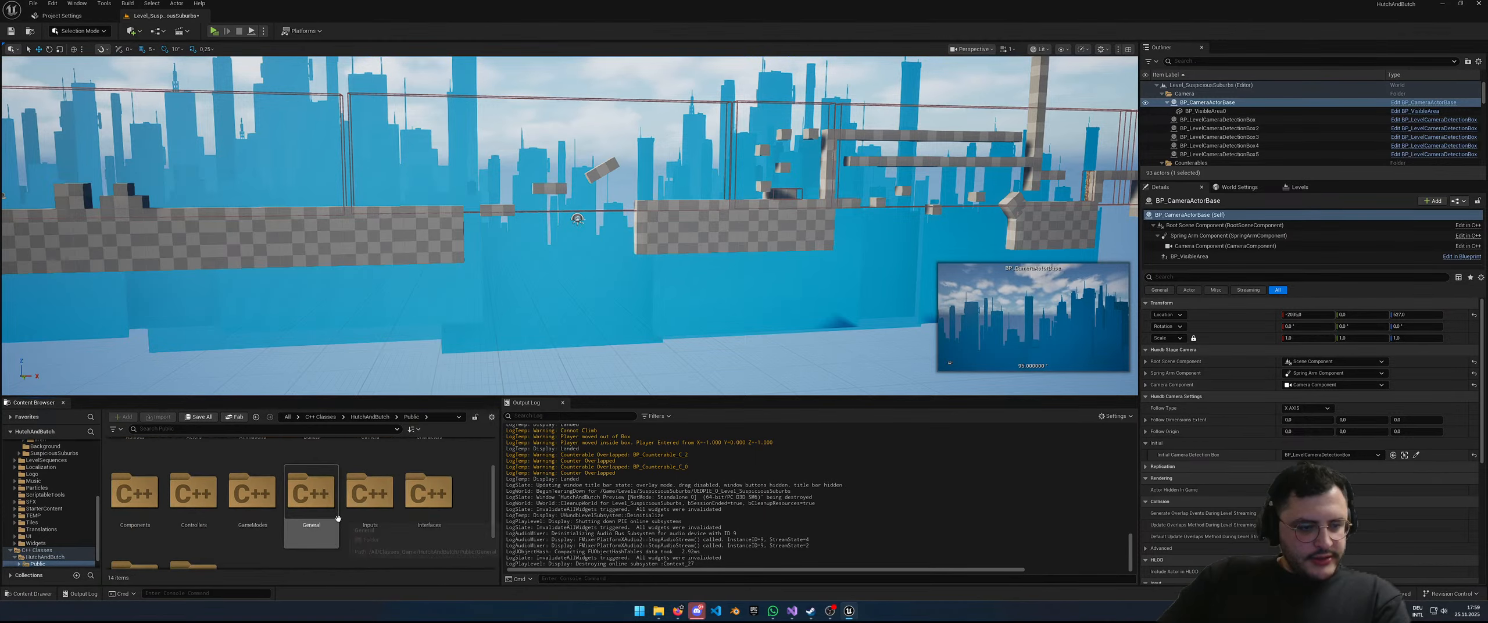
pyautogui.scroll(-2, 440, 526)
pyautogui.scroll(2, 379, 533)
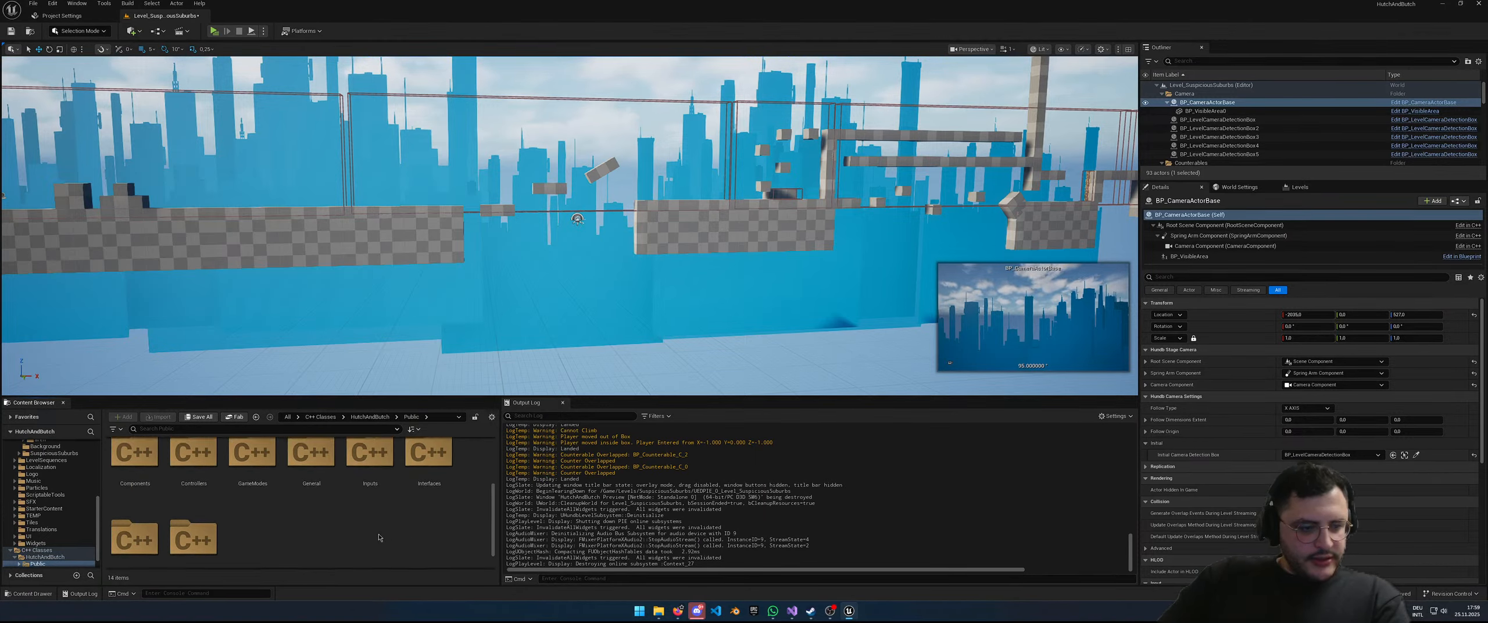
pyautogui.scroll(-1, 379, 533)
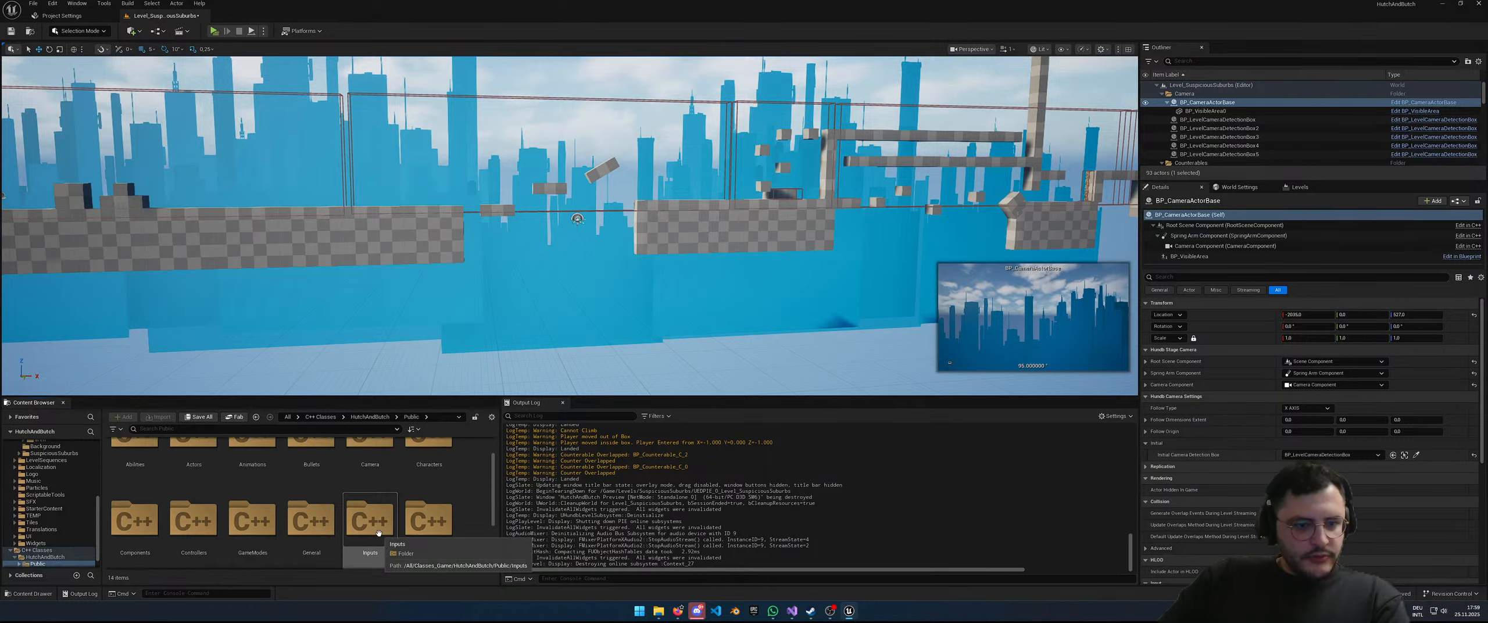
pyautogui.scroll(3, 382, 534)
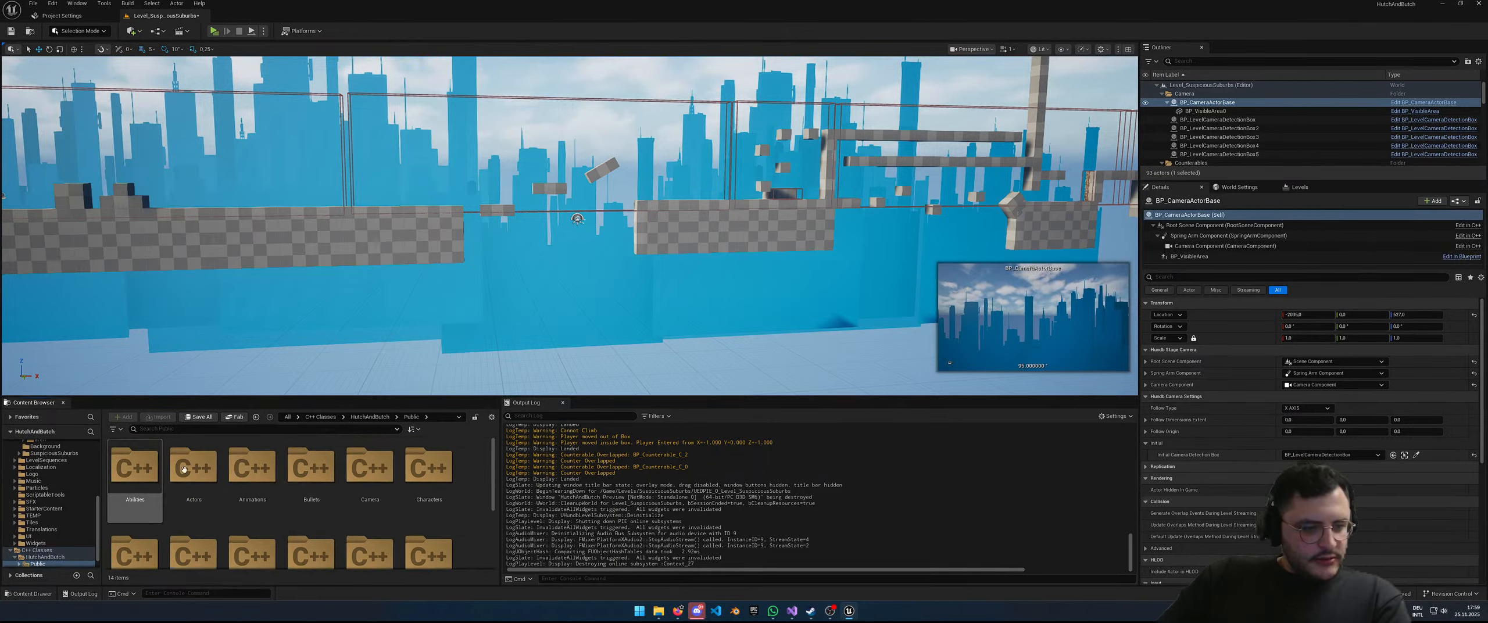
# Step: Open the Actors class folder and look through its subfolders for the stage actor classes
pyautogui.doubleClick(213, 479)
pyautogui.scroll(-3, 430, 512)
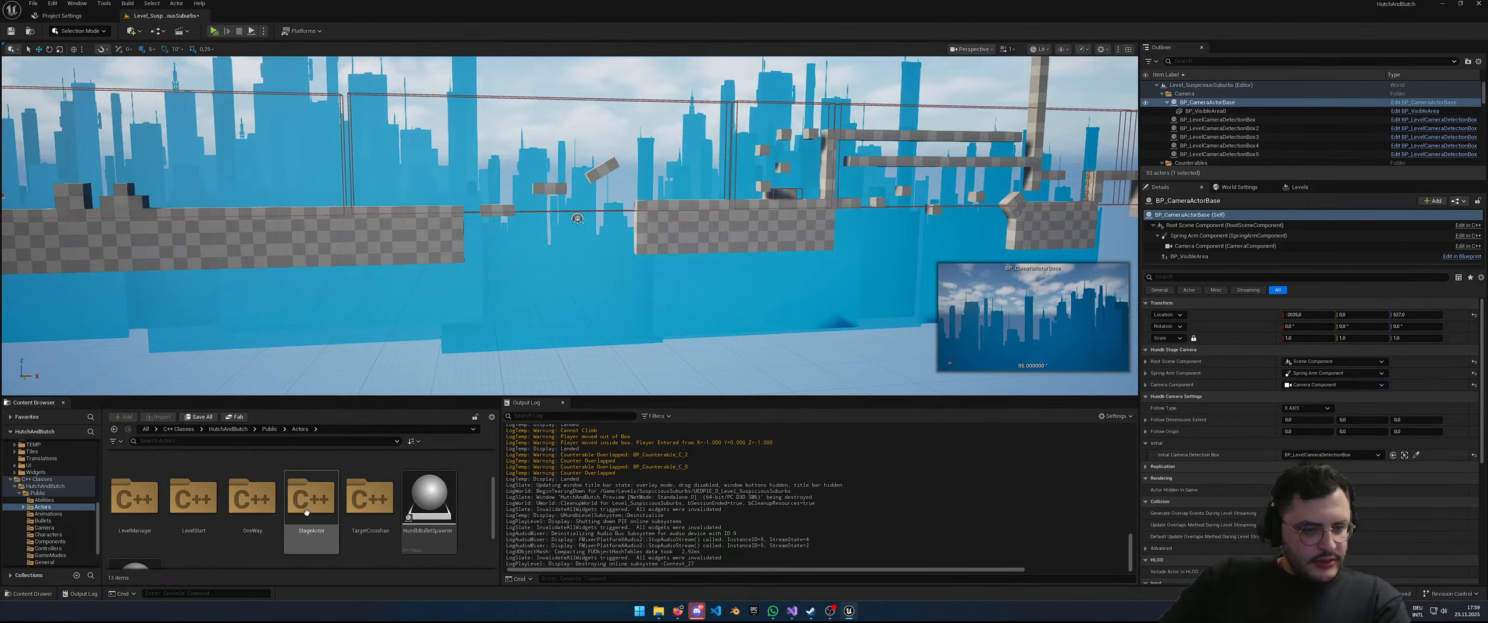
pyautogui.scroll(3, 360, 517)
pyautogui.scroll(1, 349, 509)
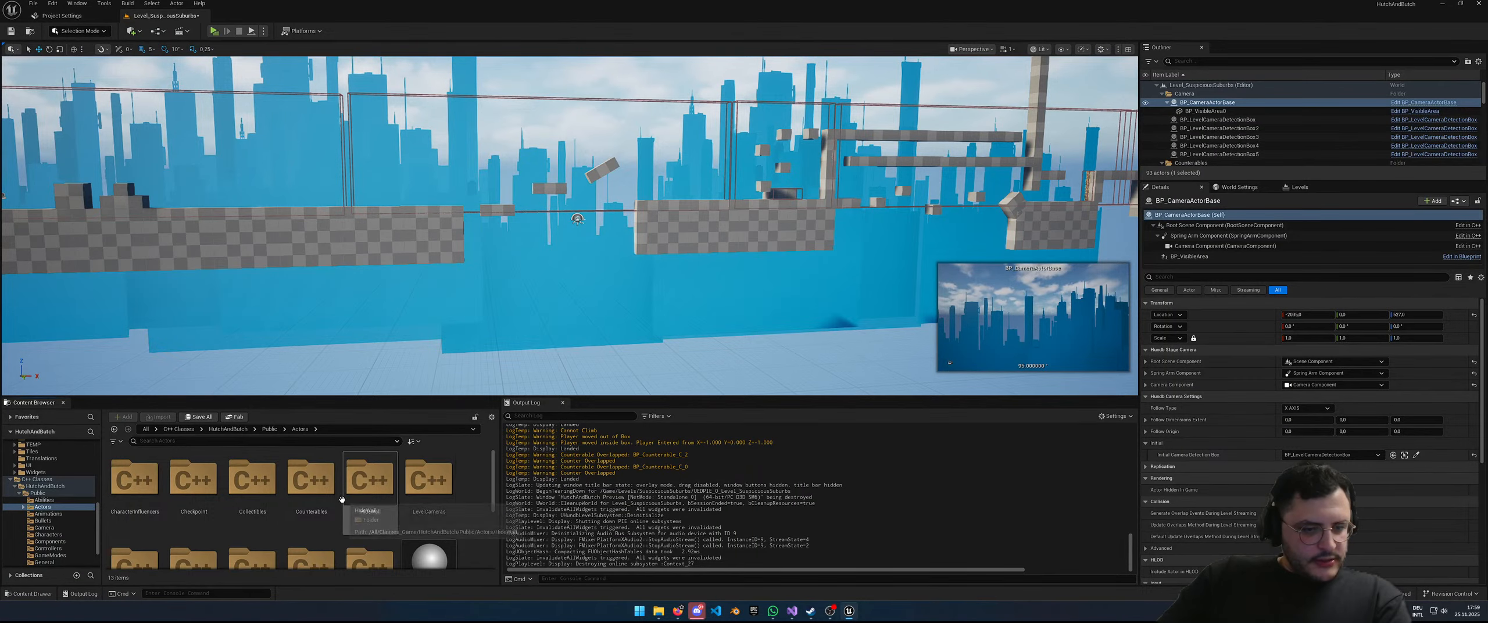
pyautogui.scroll(-3, 326, 511)
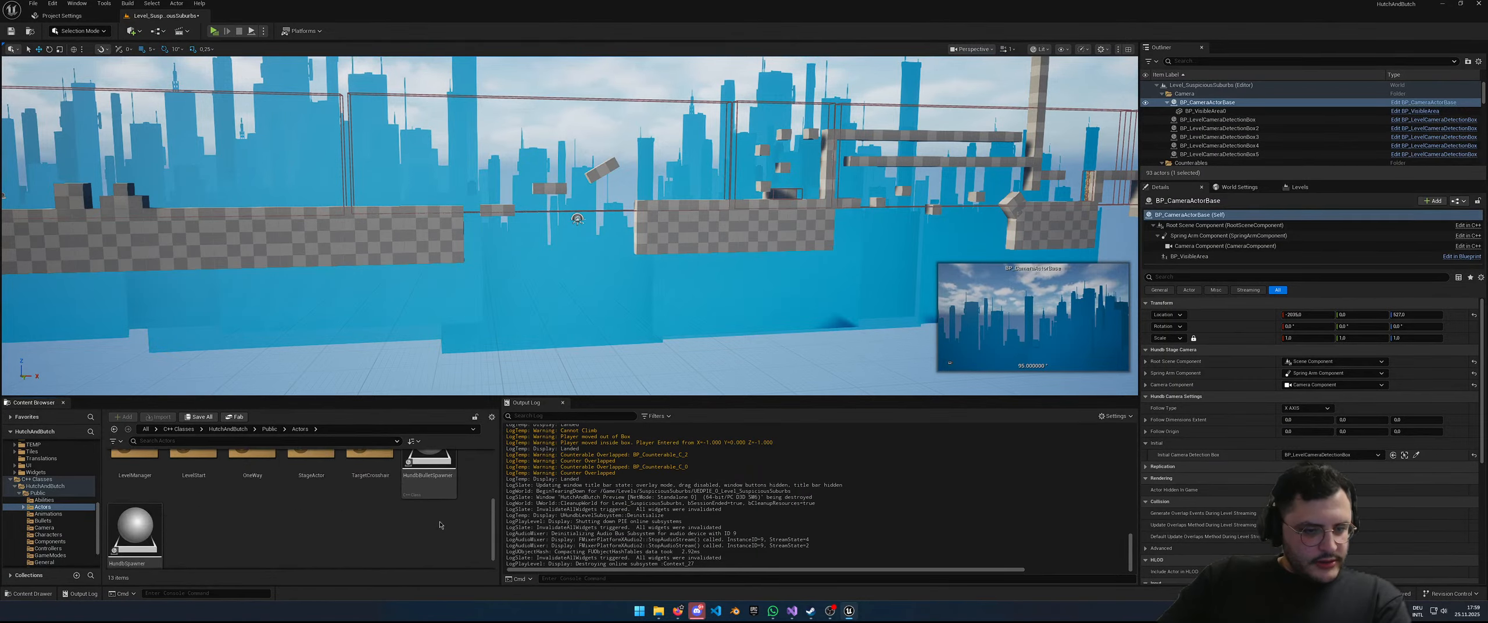
pyautogui.scroll(-1, 407, 527)
pyautogui.scroll(3, 234, 525)
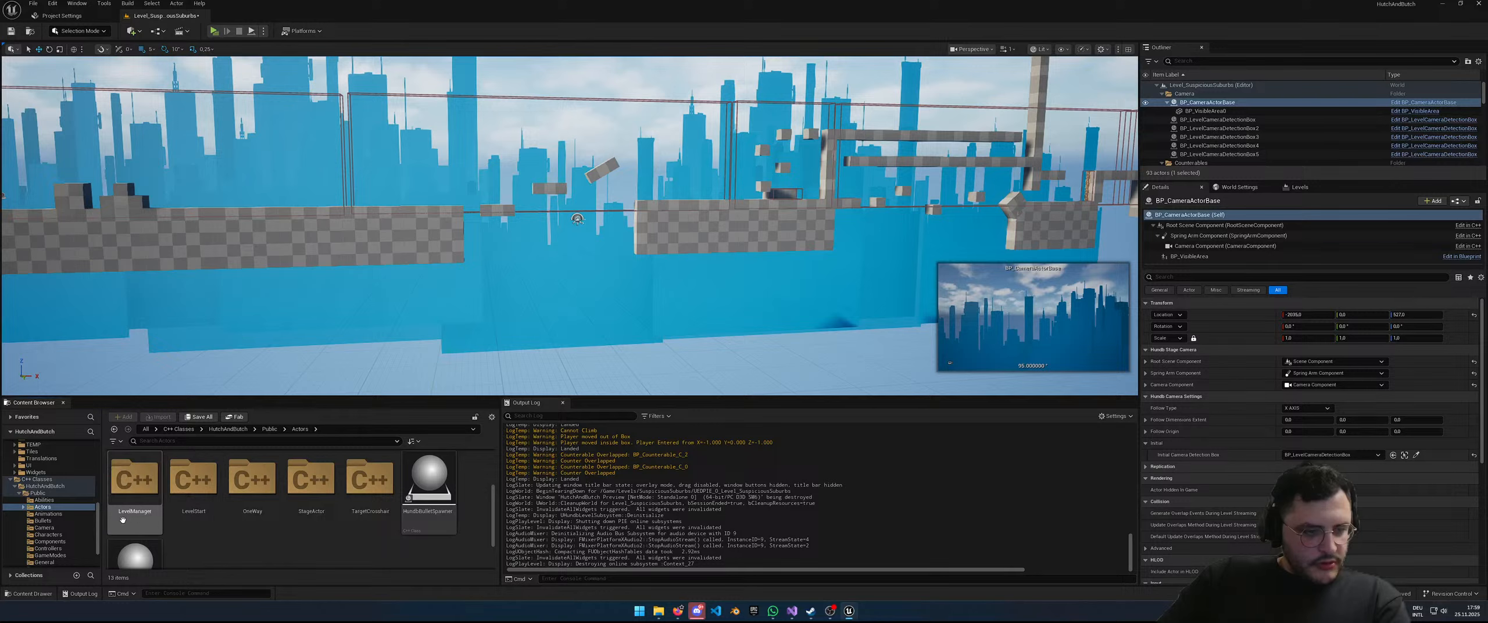
pyautogui.scroll(2, 352, 506)
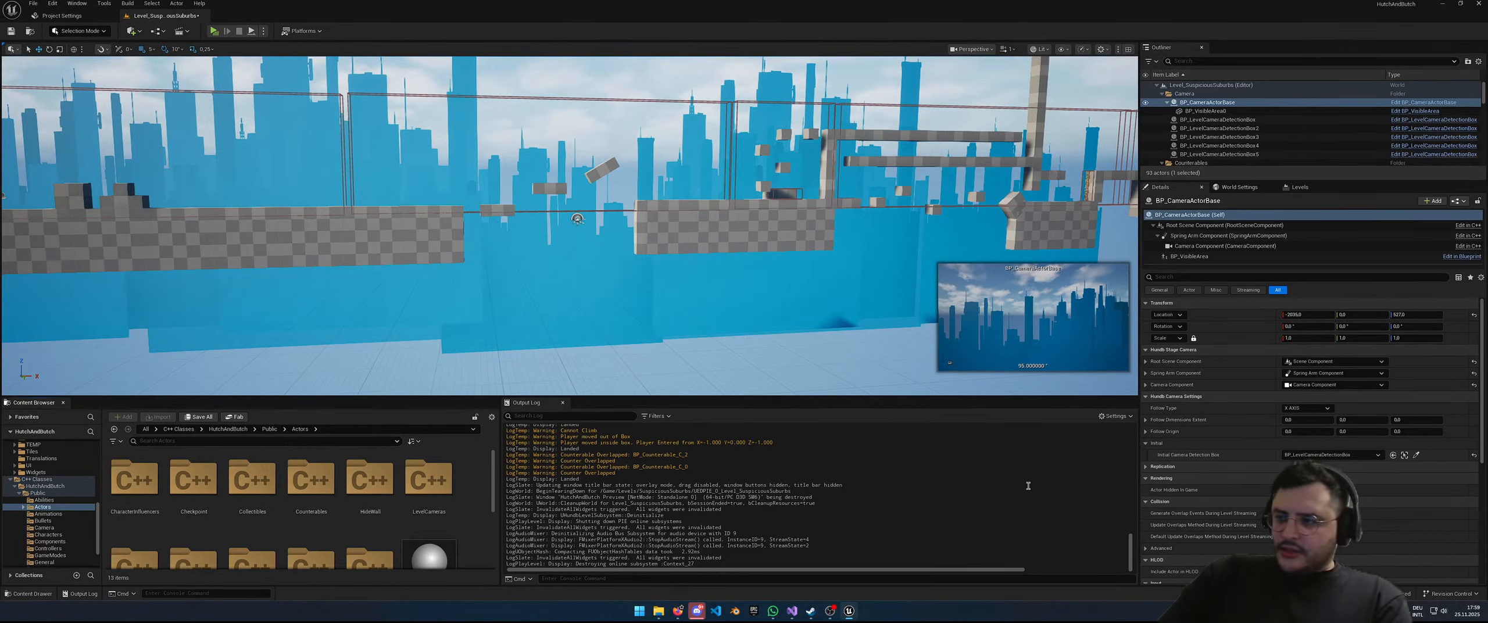
pyautogui.scroll(-3, 357, 476)
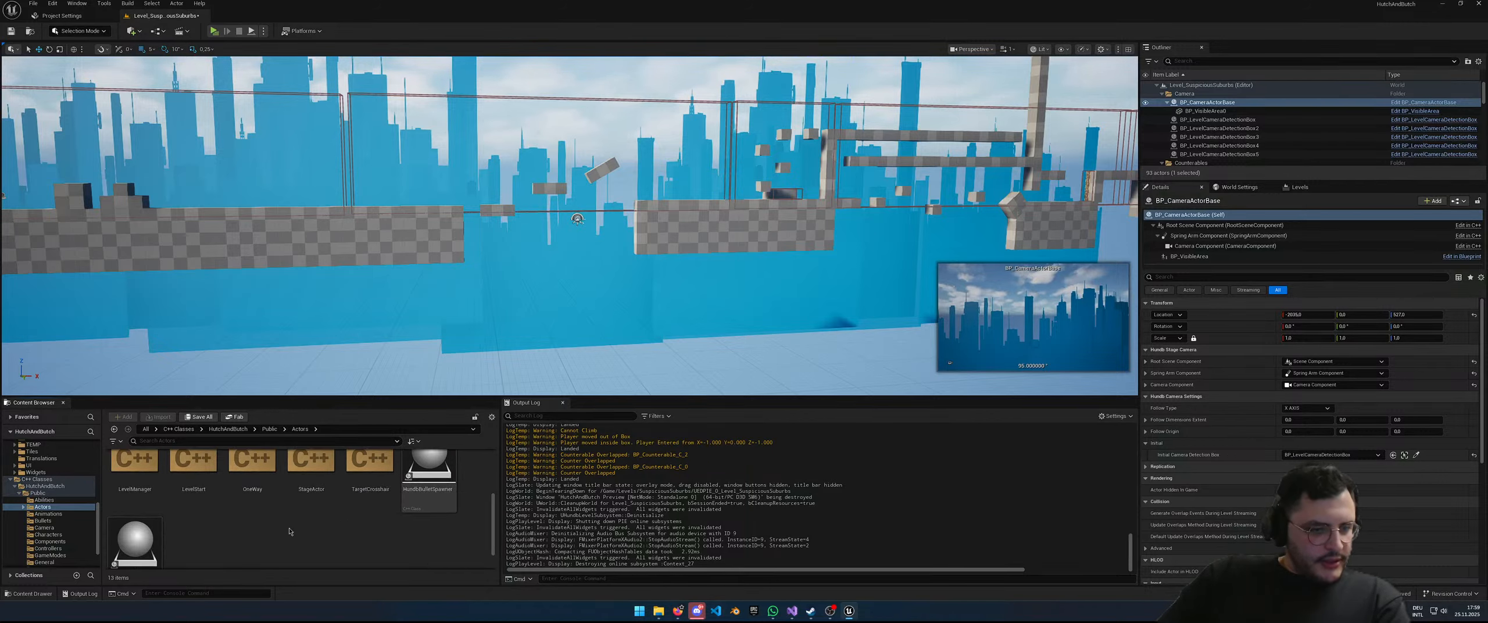
pyautogui.scroll(1, 290, 532)
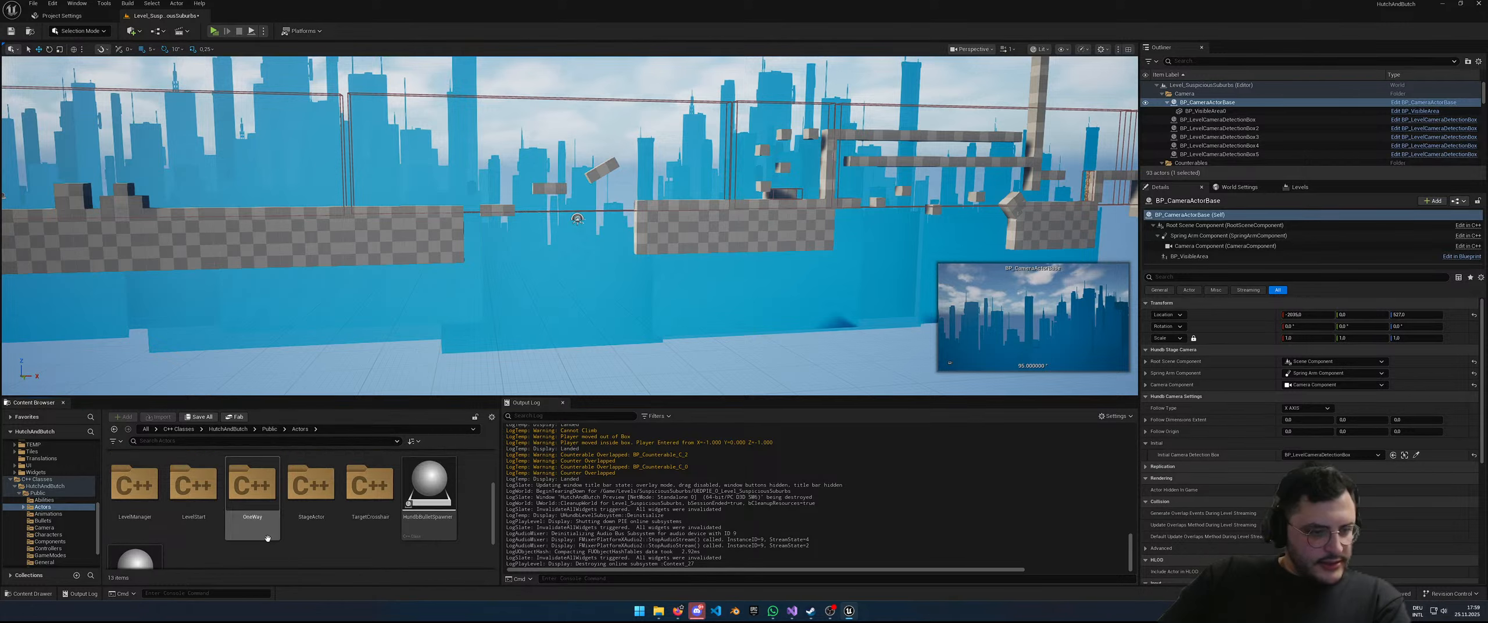
# Step: Find the HundbStageActor class in the StageActor folder and open its source code in Visual Studio
pyautogui.doubleClick(311, 481)
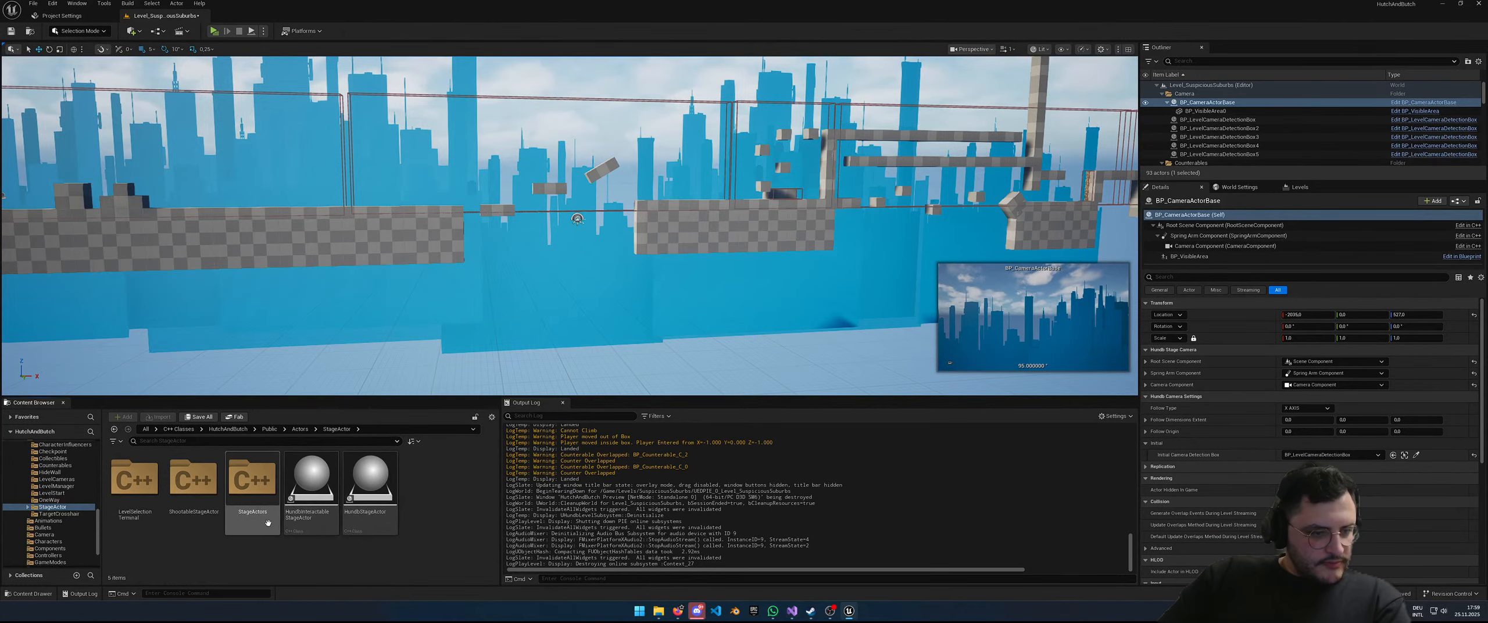
pyautogui.doubleClick(252, 480)
pyautogui.click(338, 430)
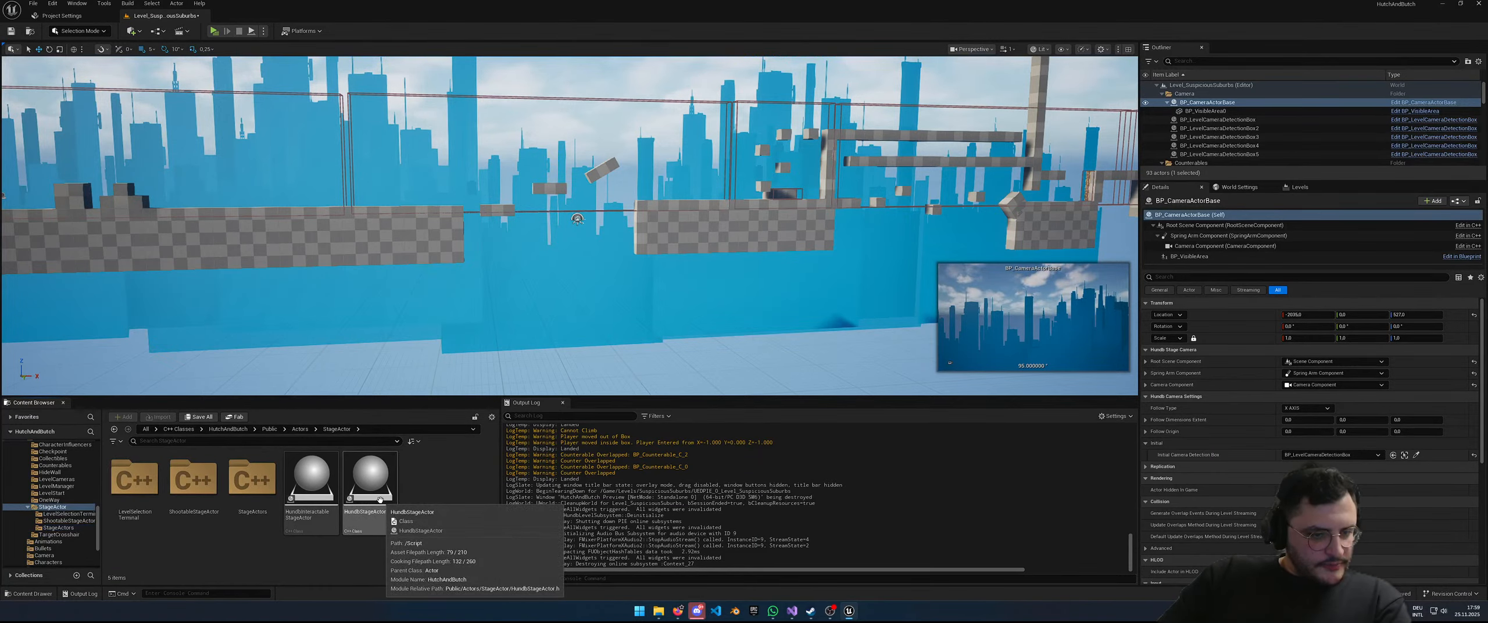
pyautogui.doubleClick(379, 500)
pyautogui.click(793, 611)
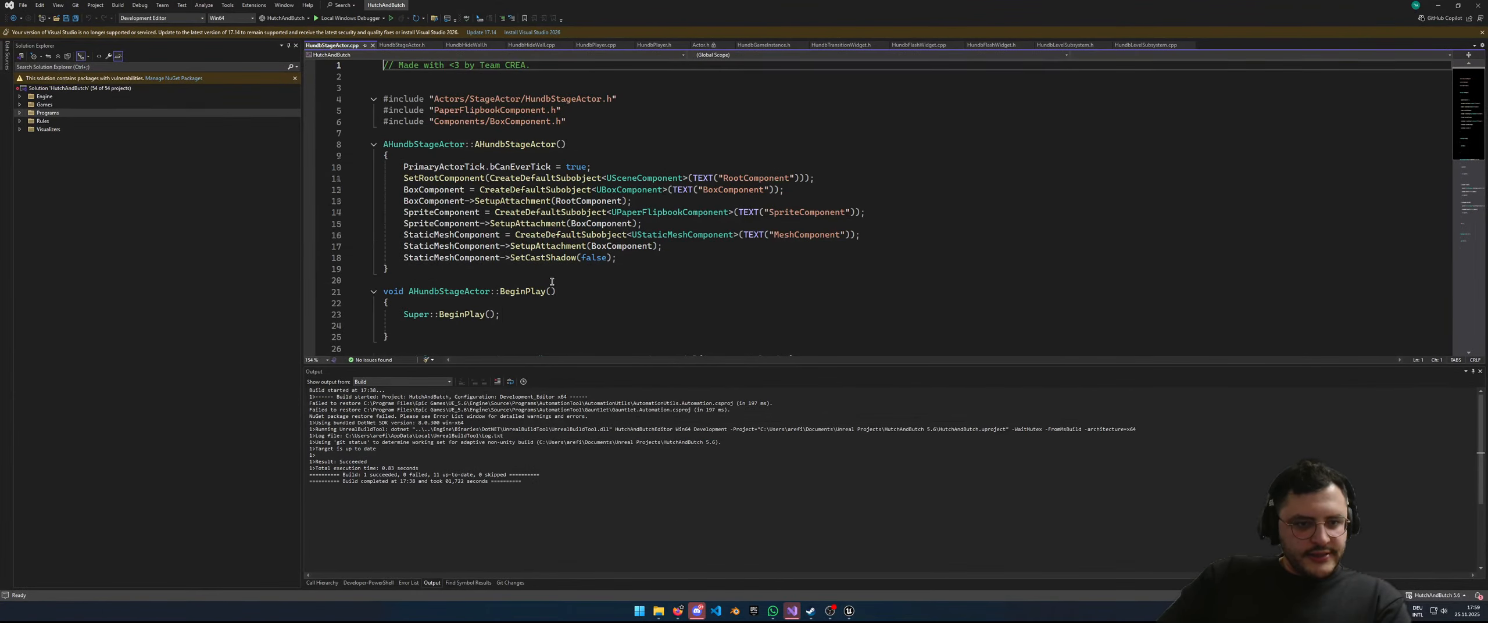
# Step: Read the HundbStageActor.cpp functions and switch to the class declaration in HundbStageActor.h
pyautogui.scroll(-6, 552, 282)
pyautogui.click(716, 128)
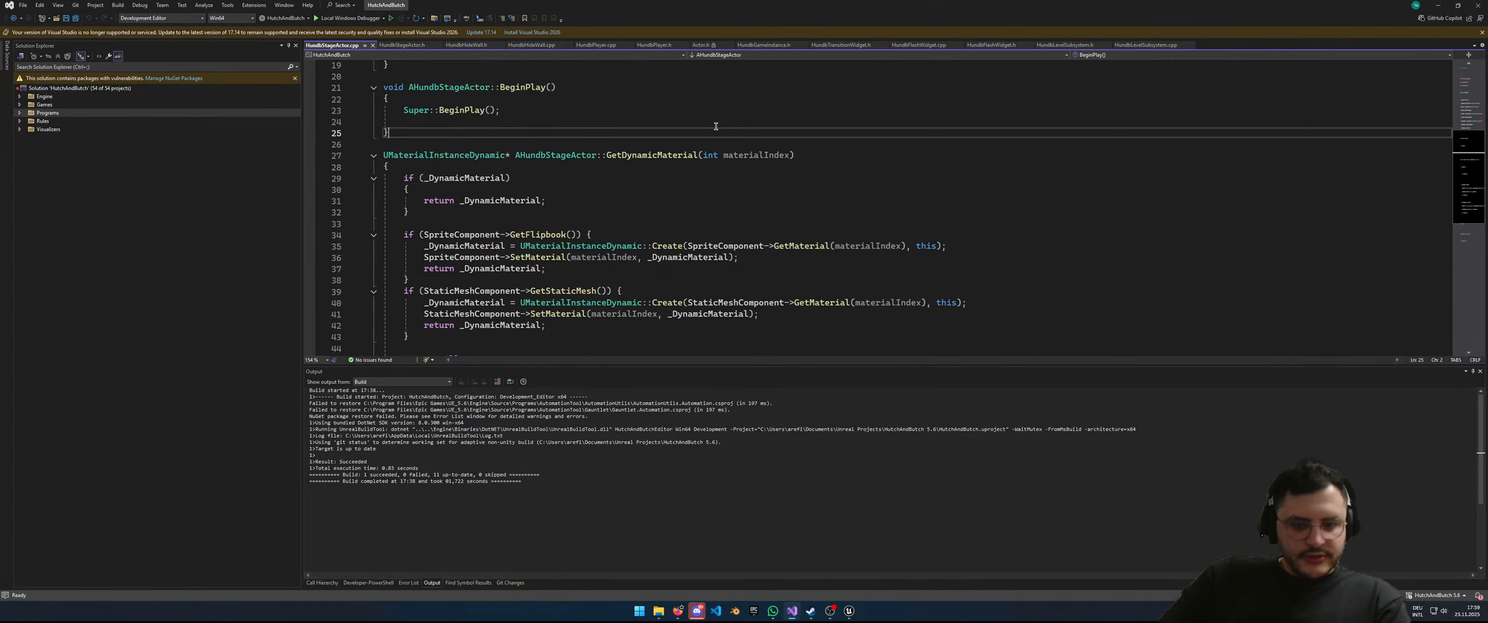
pyautogui.hotkey('ctrl', 'k')
pyautogui.hotkey('ctrl', 'o')
pyautogui.scroll(-4, 715, 125)
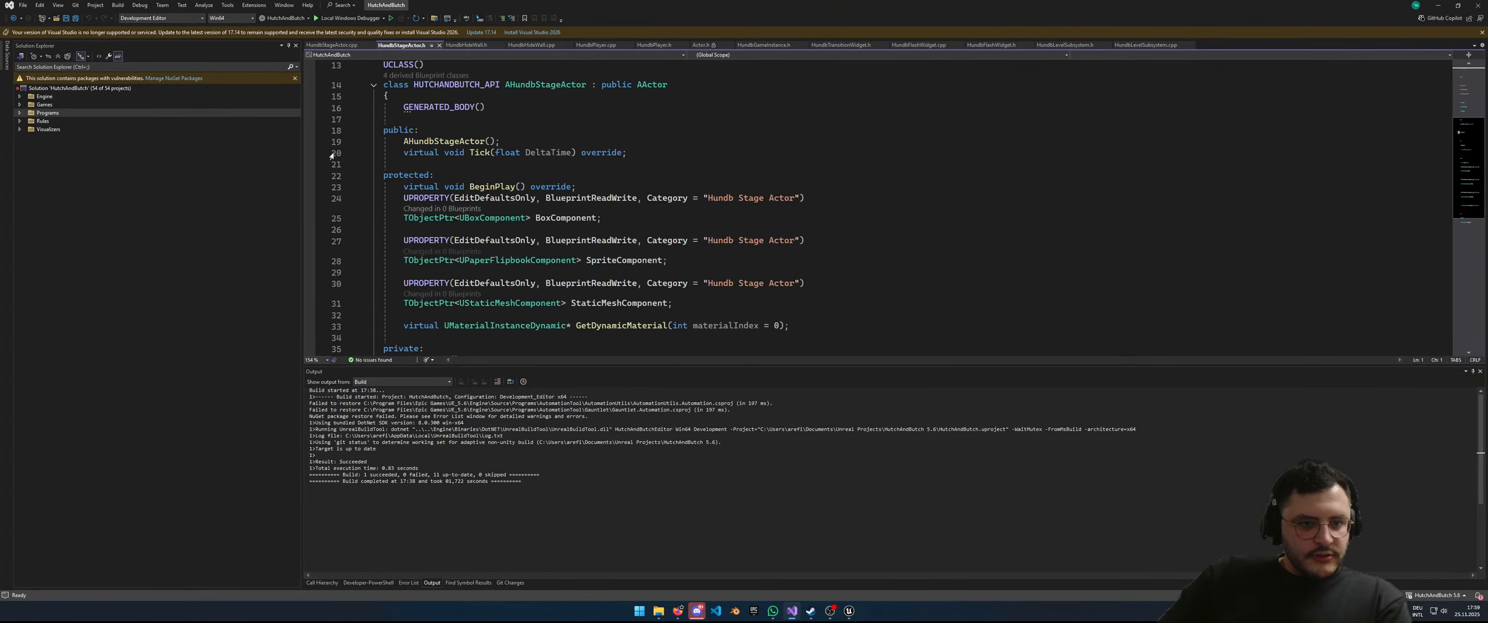
# Step: Examine the box, sprite and static mesh component declarations and GetDynamicMaterial in HundbStageActor.h
pyautogui.click(582, 217)
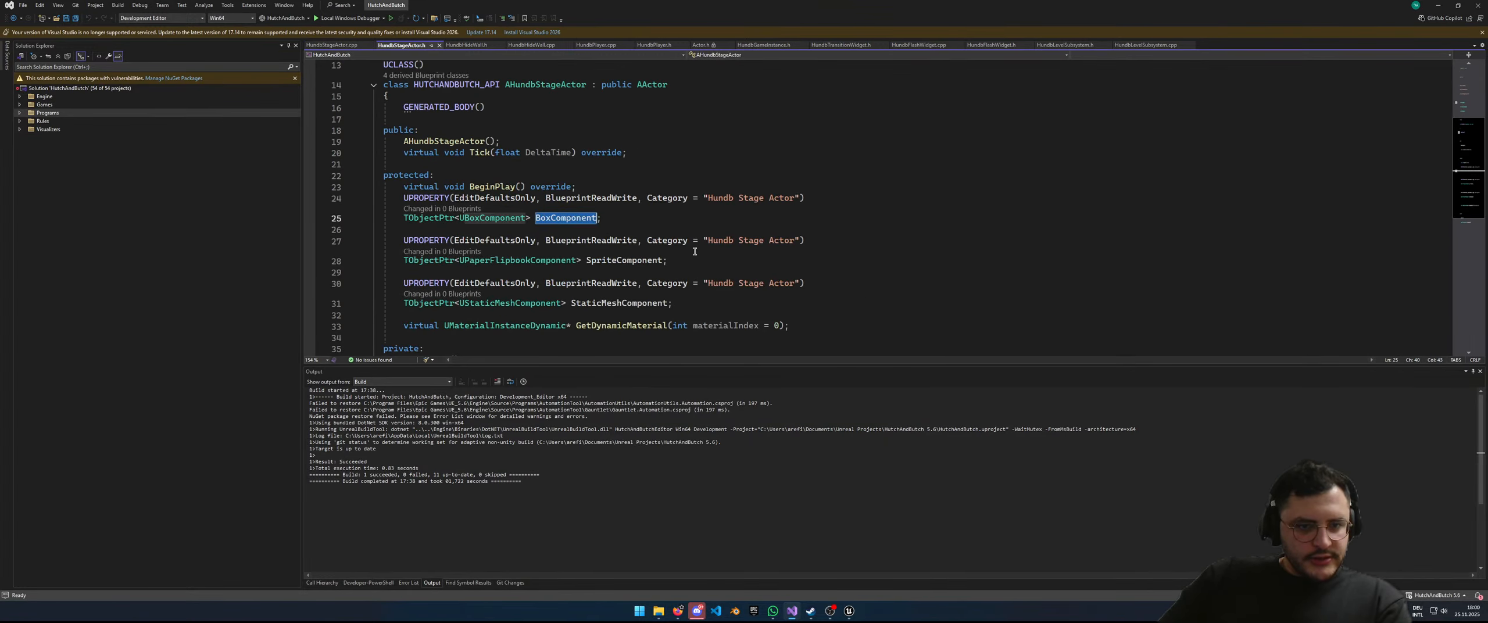
pyautogui.click(675, 260)
pyautogui.scroll(-3, 657, 302)
pyautogui.click(557, 281)
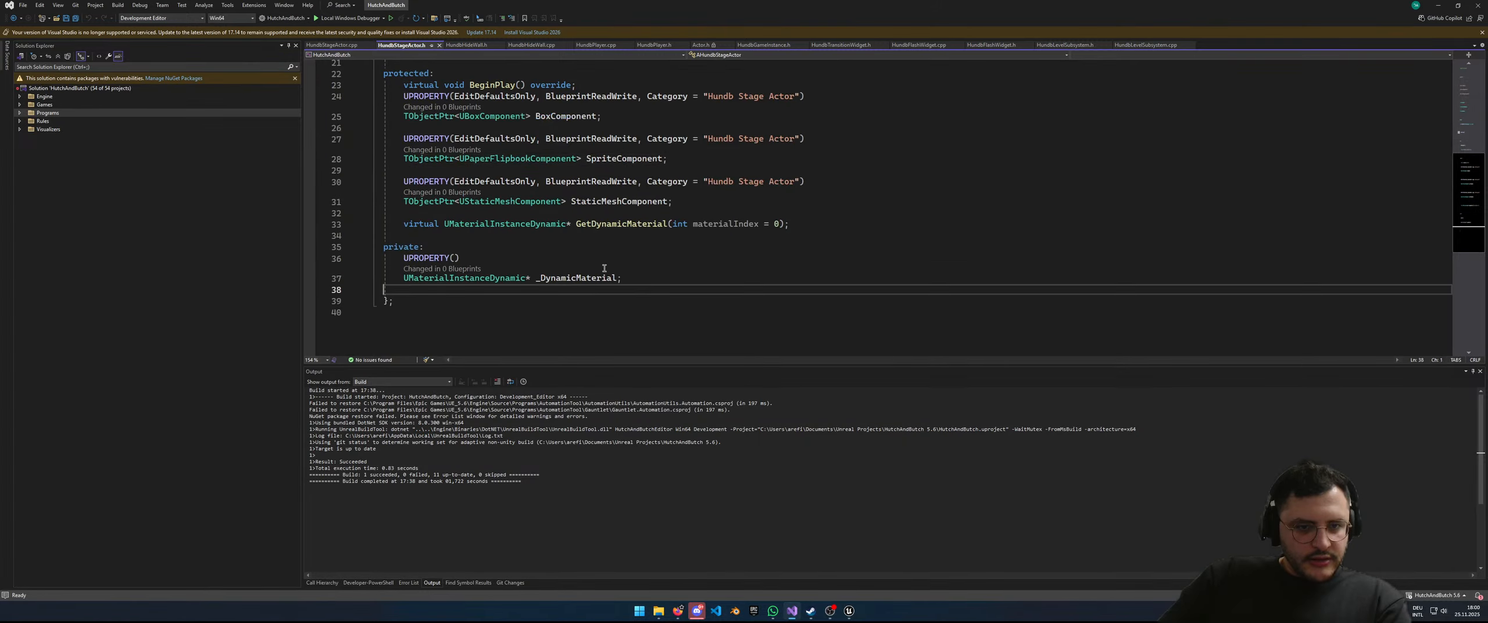
pyautogui.doubleClick(621, 224)
pyautogui.doubleClick(627, 203)
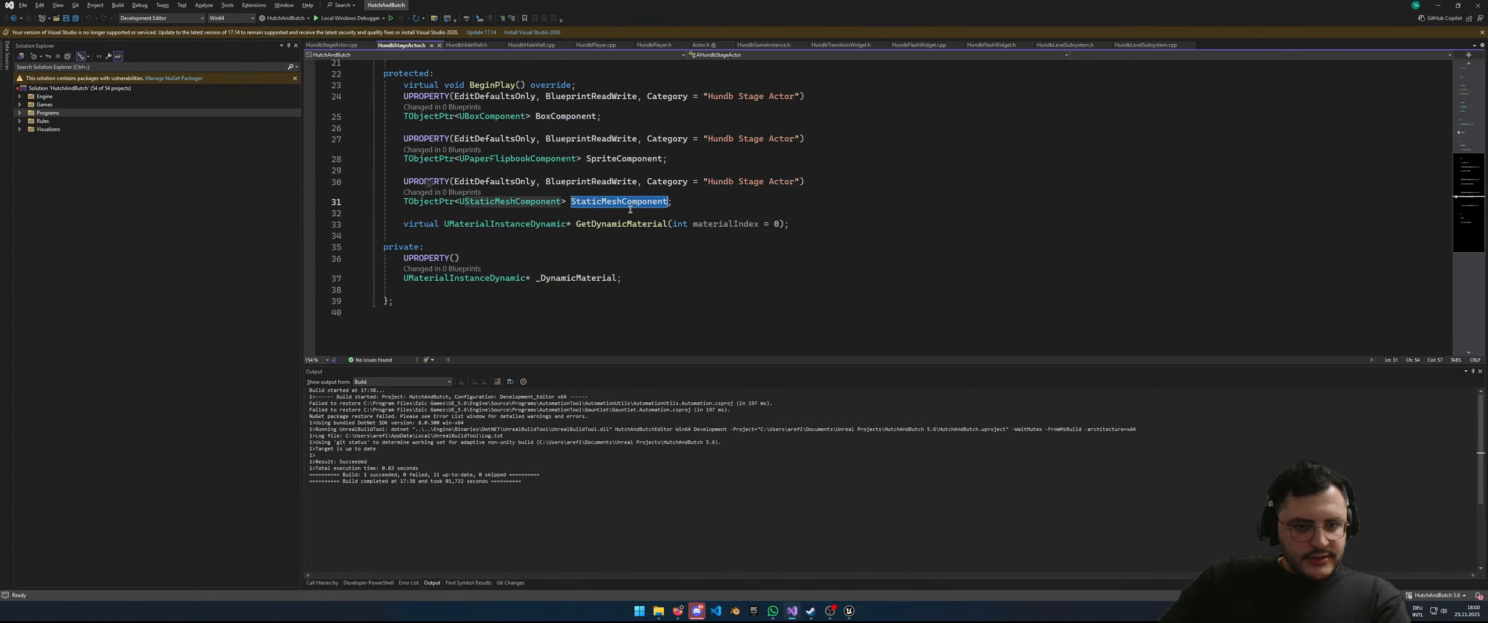
# Step: Switch back to Unreal Editor and open the ShootableStageActor class folder
pyautogui.hotkey('alt', 'Tab')
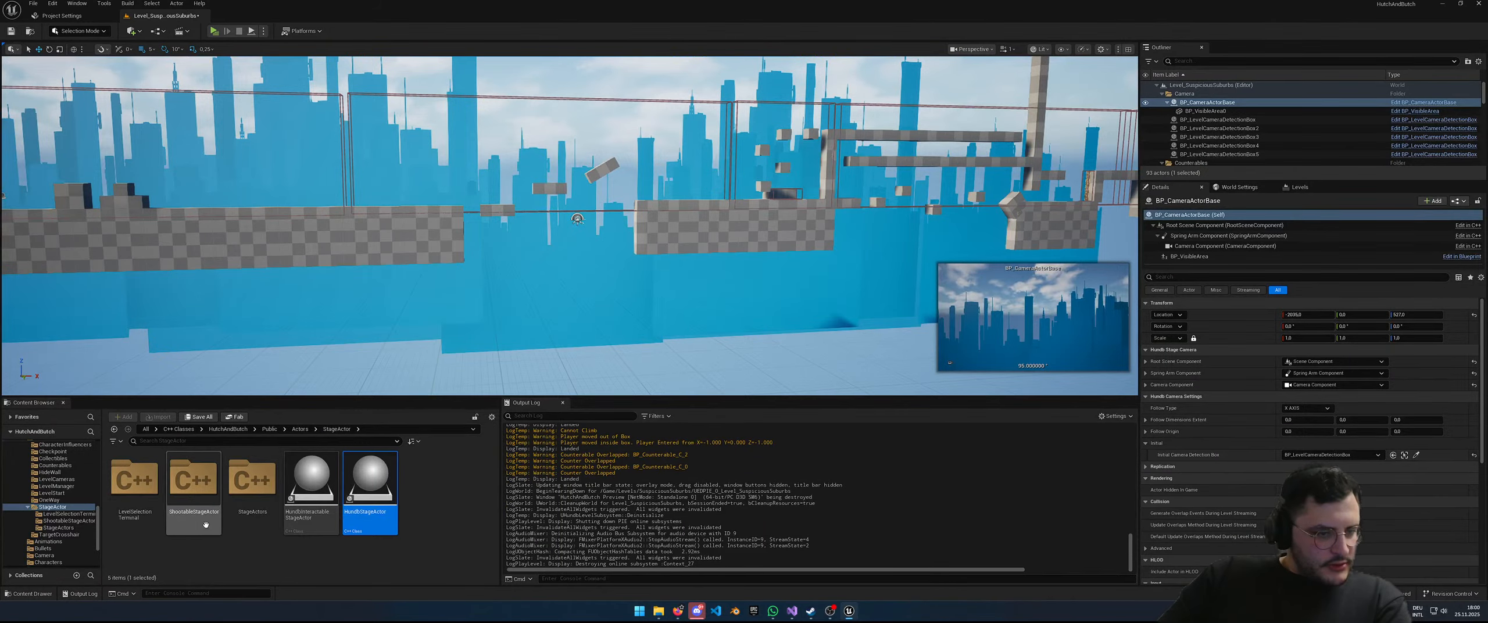
pyautogui.doubleClick(193, 483)
pyautogui.hotkey('alt', 'Tab')
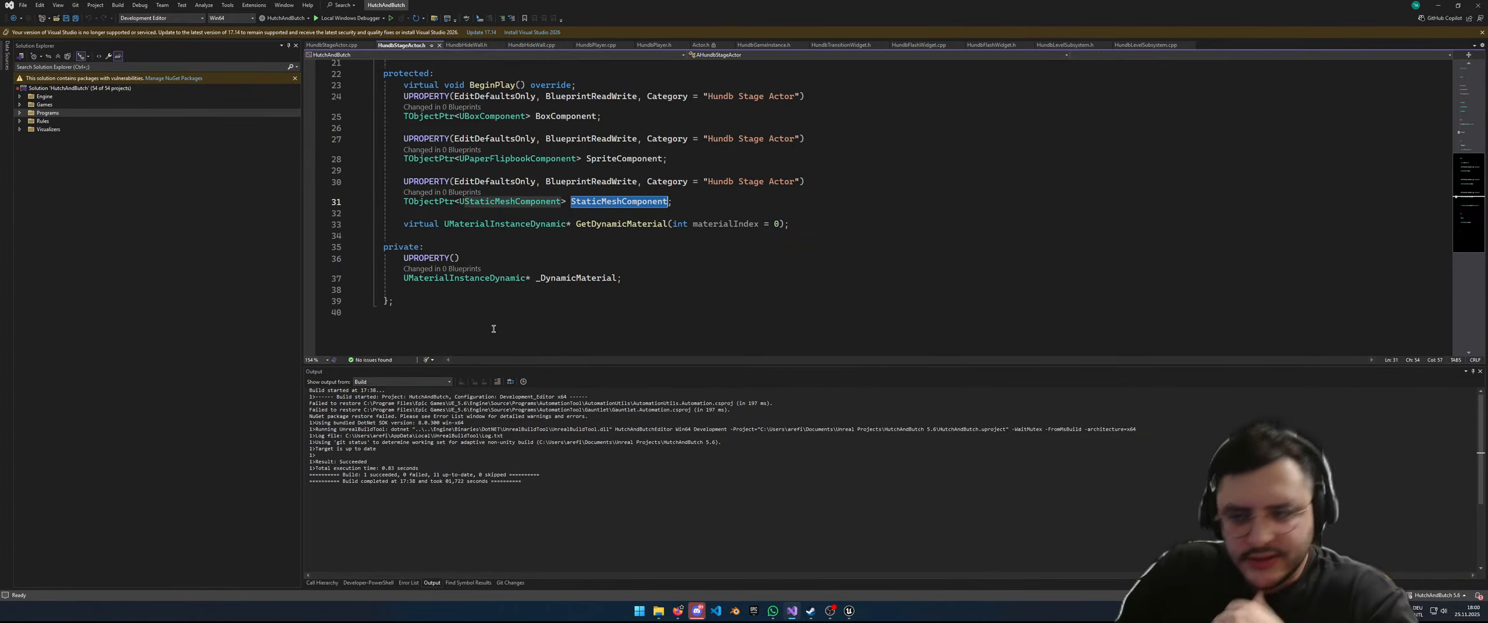
pyautogui.hotkey('alt', 'Tab')
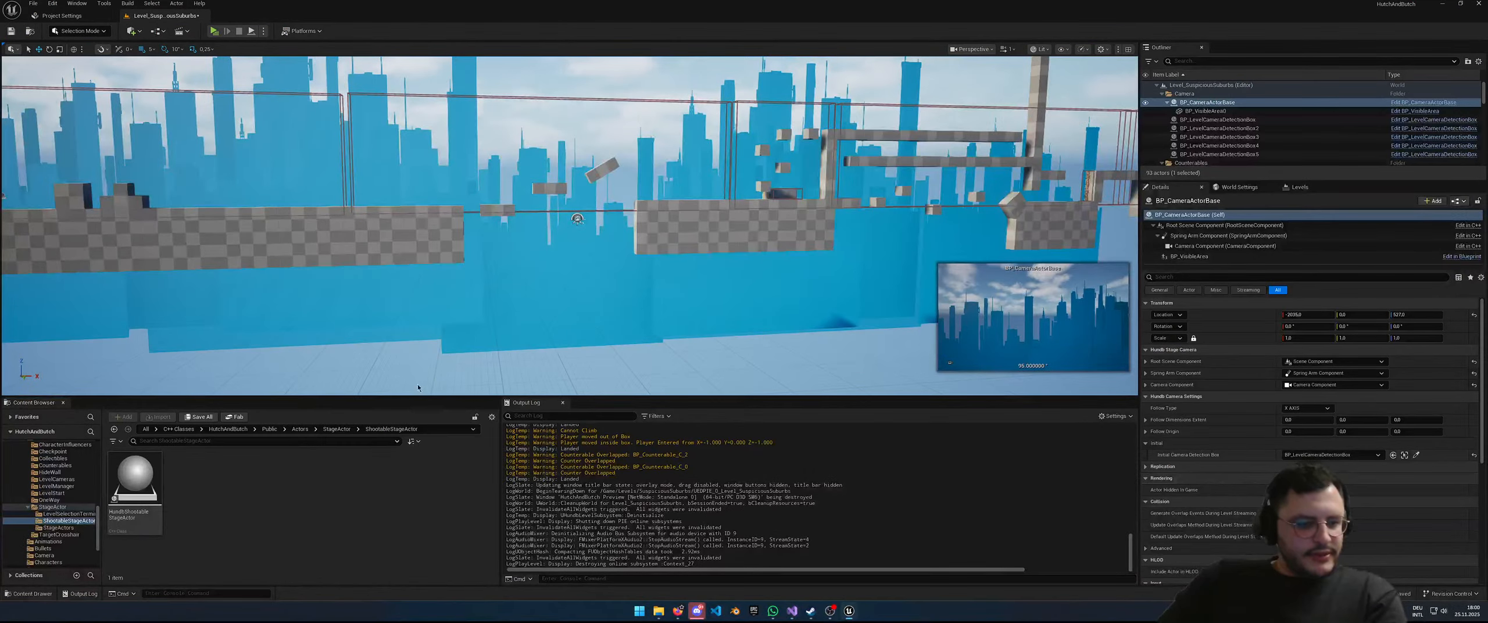
# Step: Start a new C++ class in the Public/Actors folder with Actor as its parent class
pyautogui.click(300, 429)
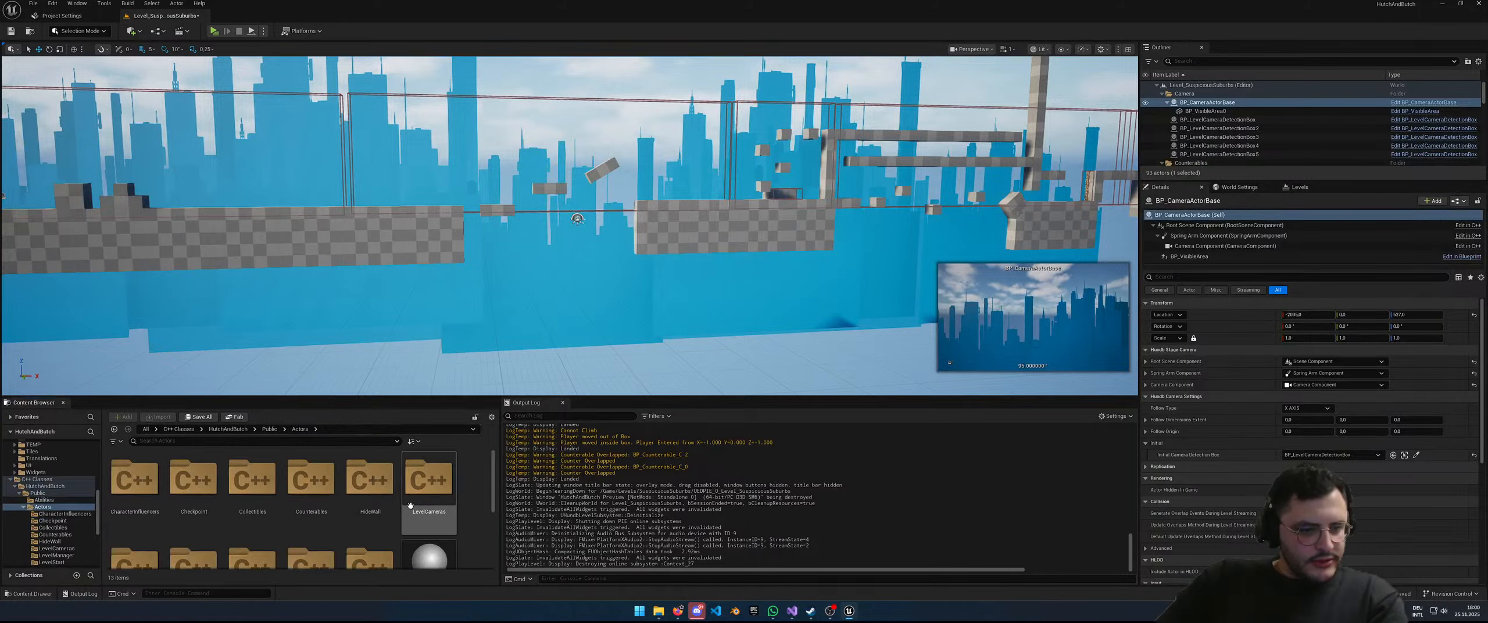
pyautogui.scroll(-1, 385, 549)
pyautogui.scroll(-2, 385, 550)
pyautogui.rightClick(320, 523)
pyautogui.scroll(1, 300, 504)
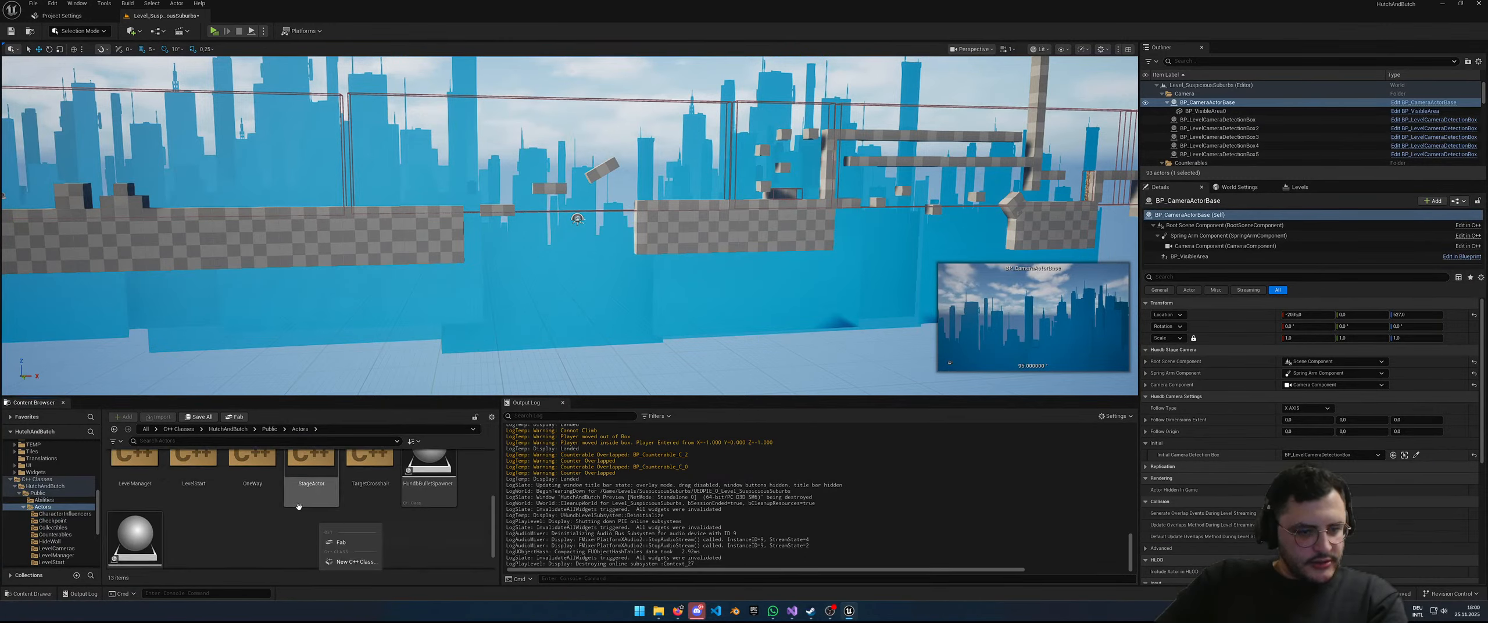
pyautogui.click(352, 561)
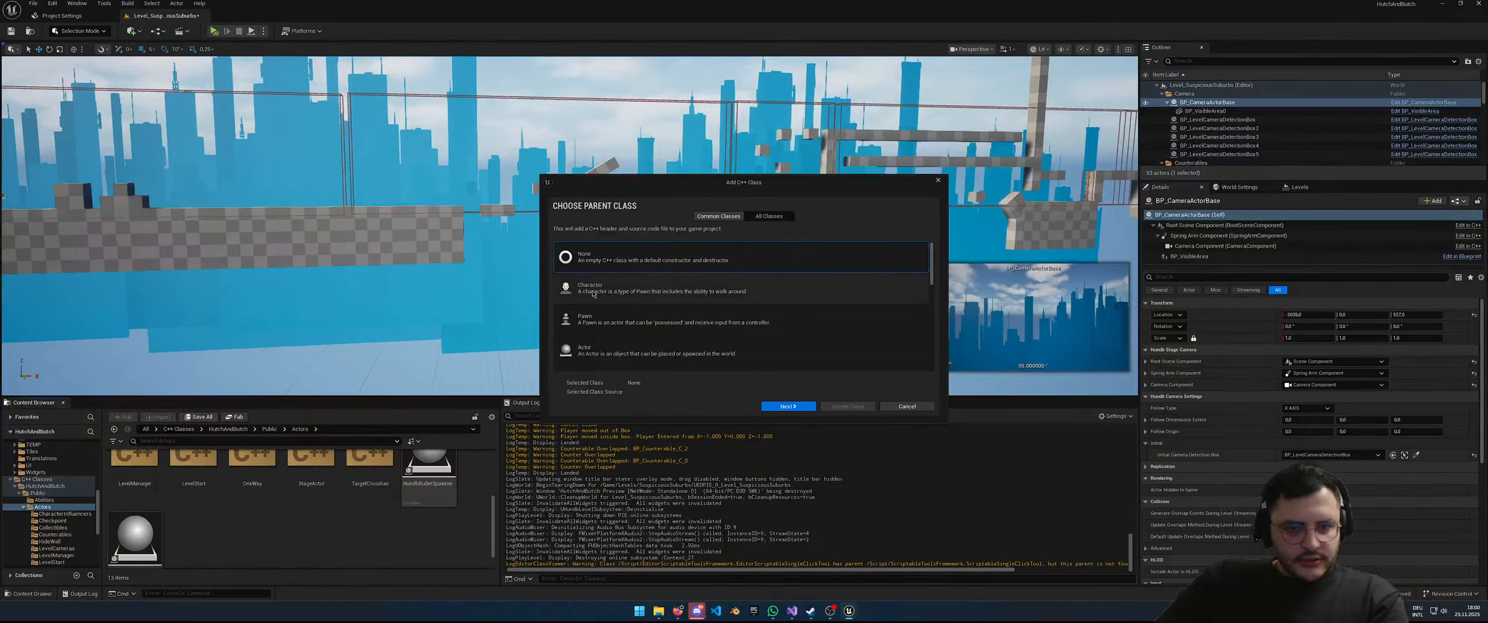
pyautogui.click(600, 348)
pyautogui.click(789, 407)
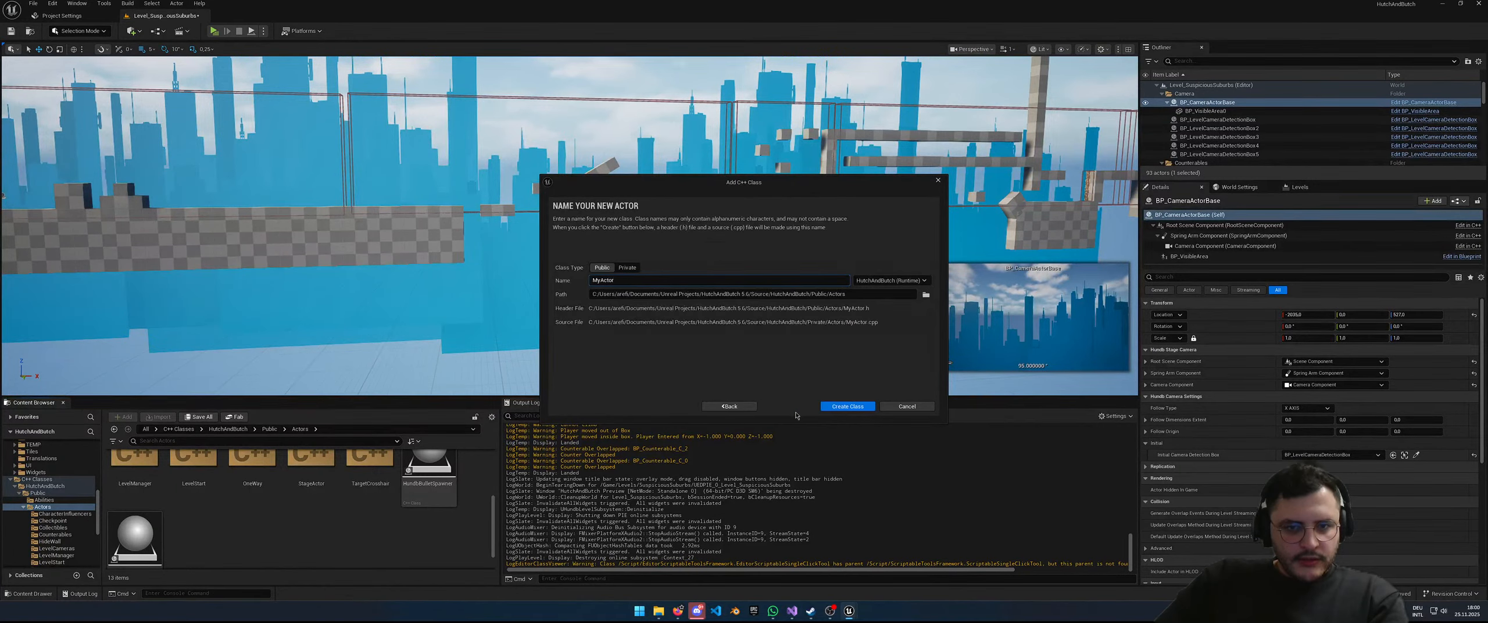
# Step: Name the new actor class HundbEnabler
pyautogui.doubleClick(701, 280)
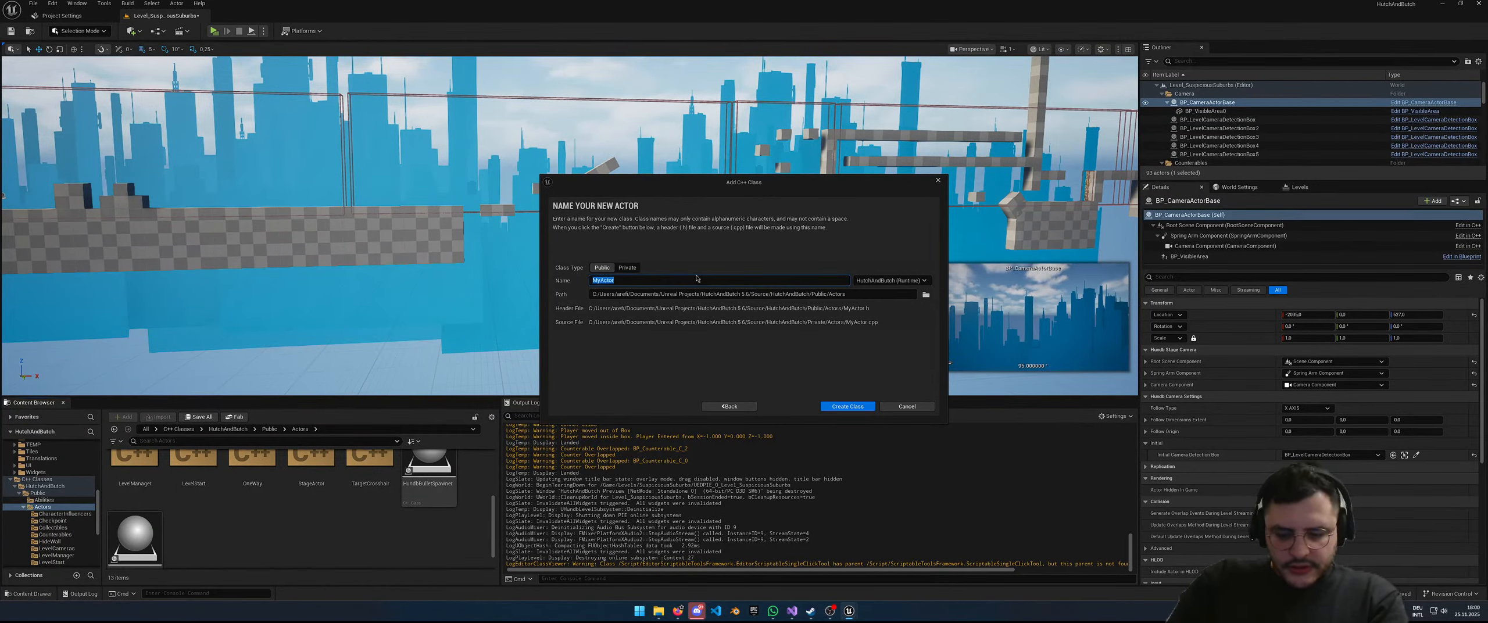
pyautogui.write('Hundb')
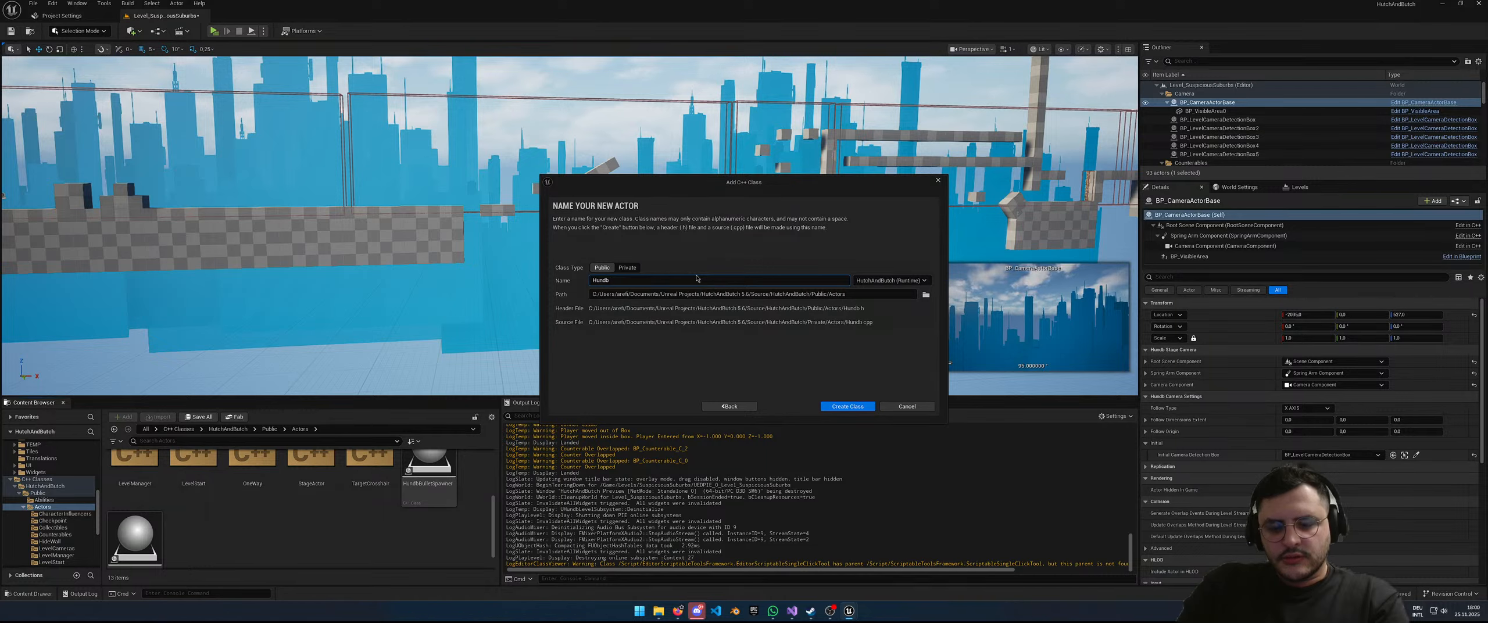
pyautogui.write('nabl')
pyautogui.press('BackSpace')
pyautogui.press('BackSpace')
pyautogui.press('BackSpace')
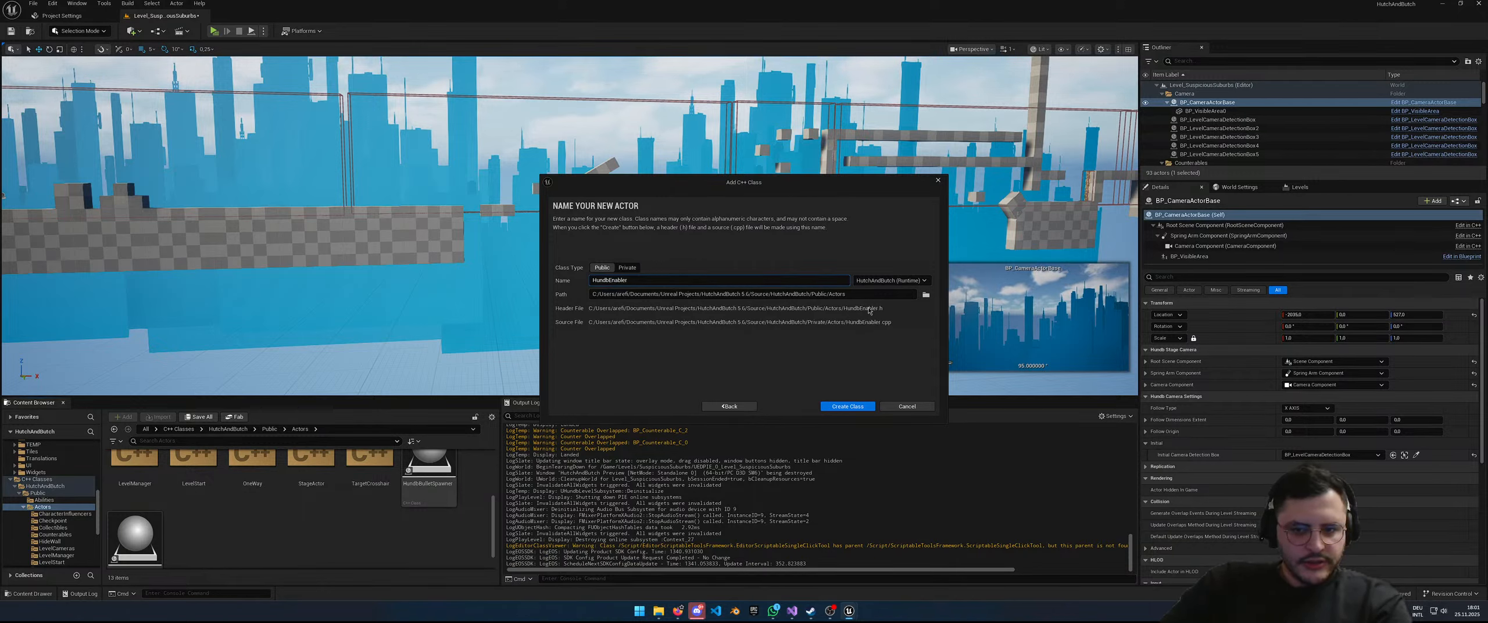
# Step: Extend the new class's path with an Enabler subfolder under Public/Actors
pyautogui.doubleClick(647, 279)
pyautogui.hotkey('ctrl', 'c')
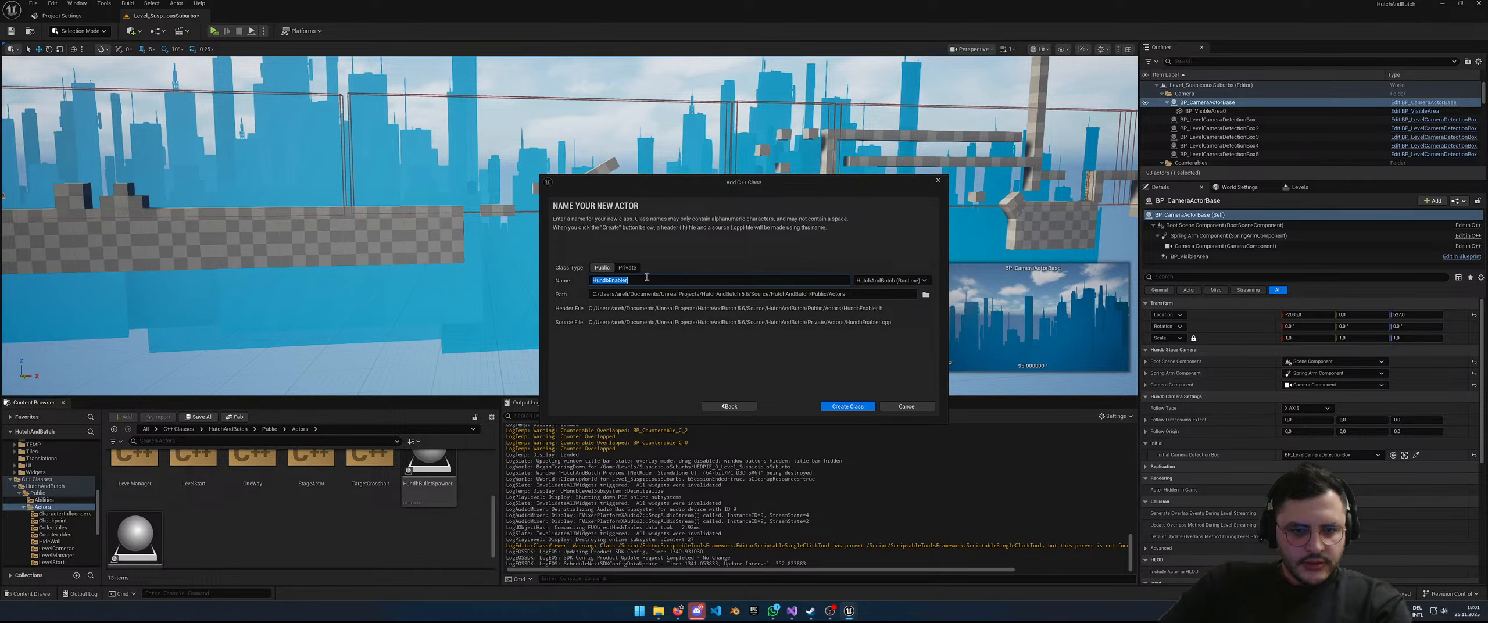
pyautogui.click(873, 294)
pyautogui.write('/')
pyautogui.hotkey('ctrl', 'v')
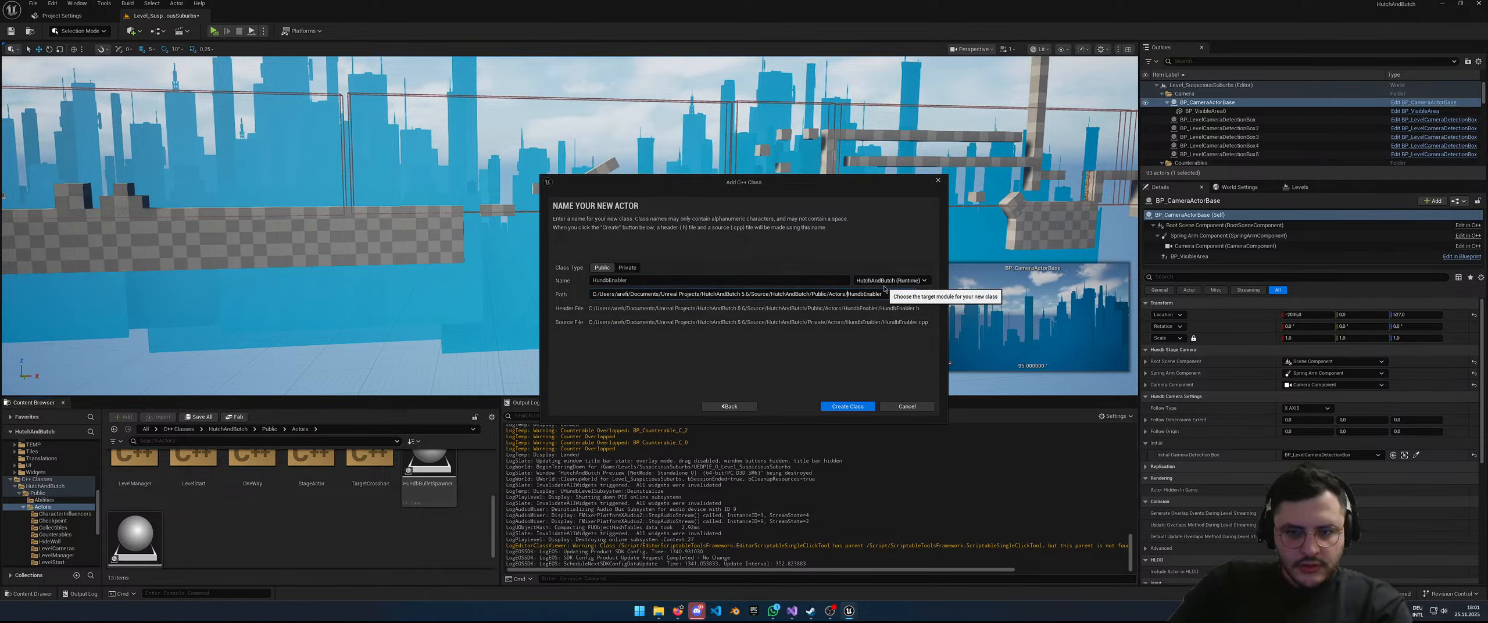
pyautogui.press('BackSpace')
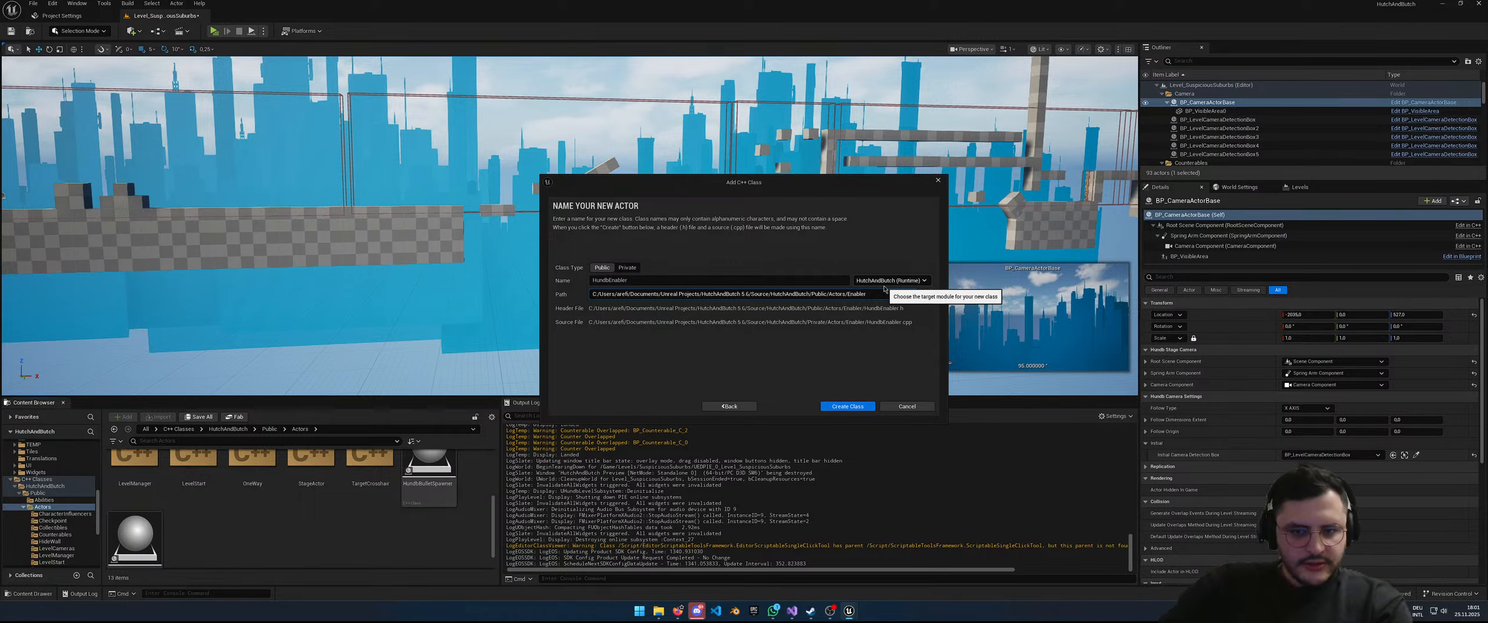
# Step: Create the HundbEnabler class and decline to edit its code right away
pyautogui.click(848, 406)
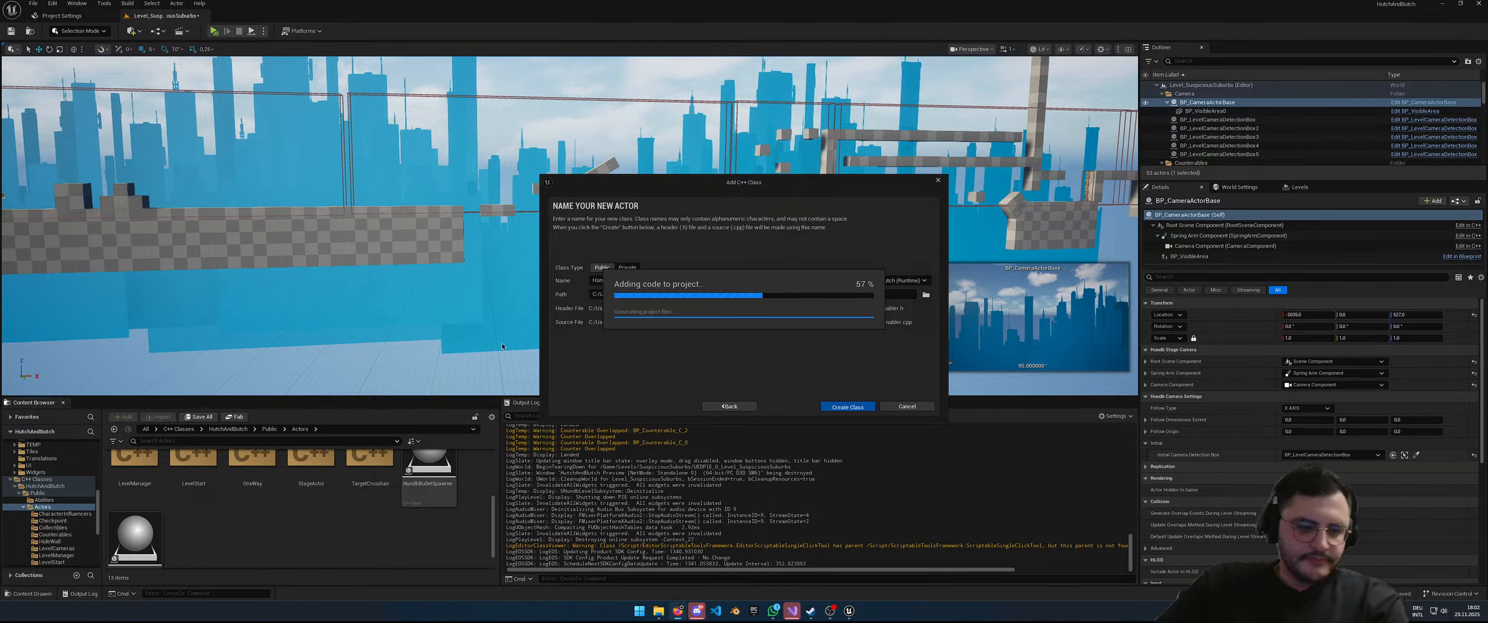
pyautogui.click(792, 611)
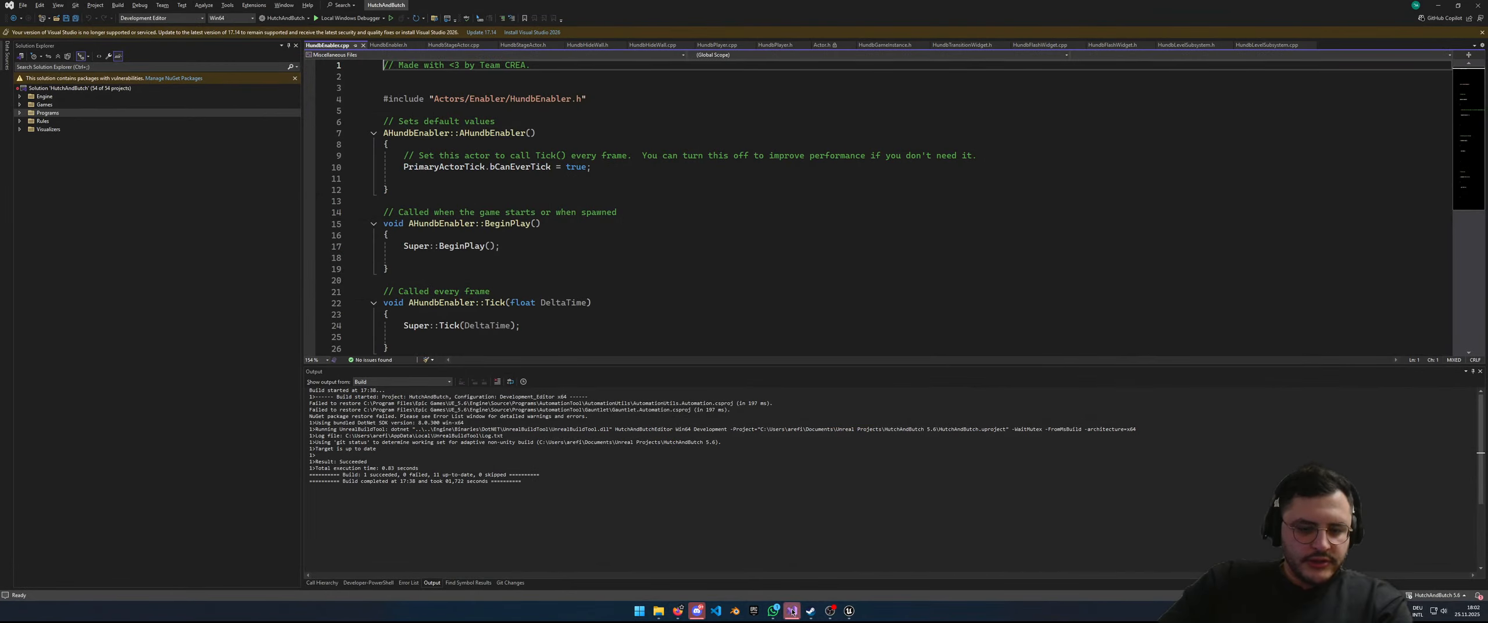
pyautogui.click(792, 610)
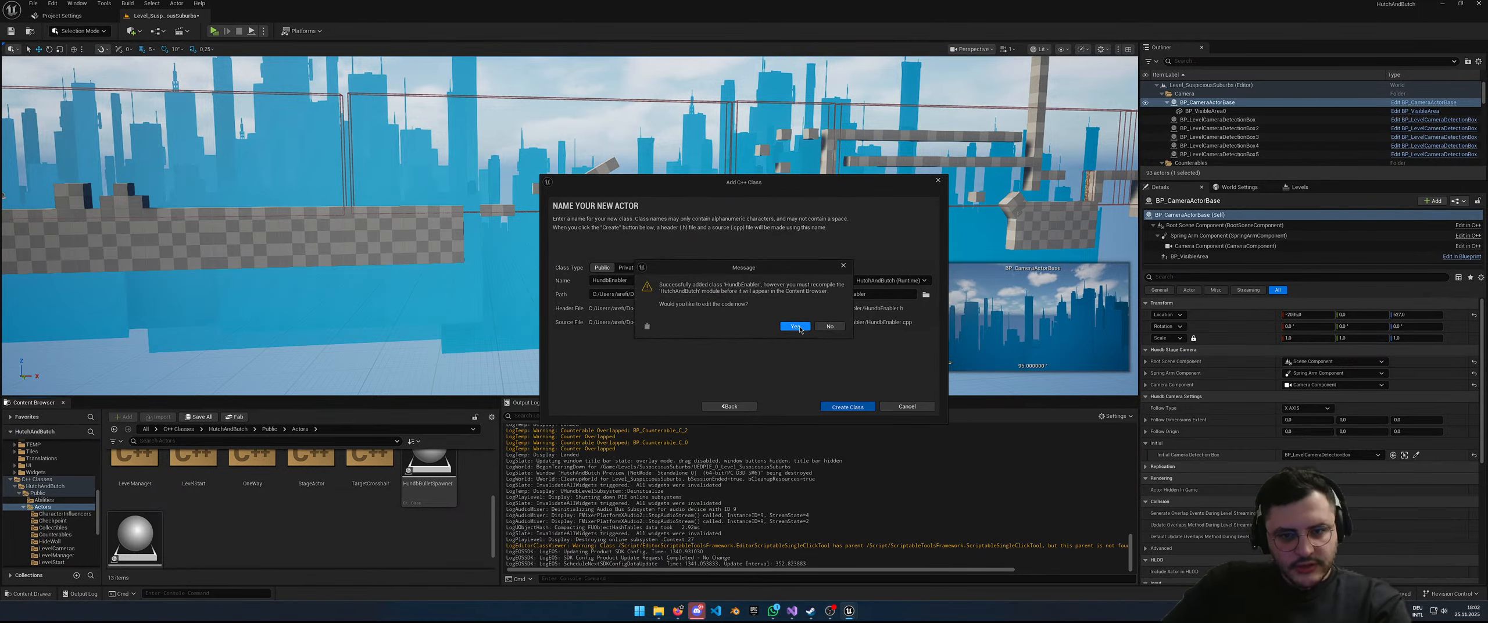
pyautogui.click(829, 326)
# Step: Start a new C++ class in the Public/Interfaces folder with Unreal Interface as its parent class
pyautogui.scroll(1, 344, 494)
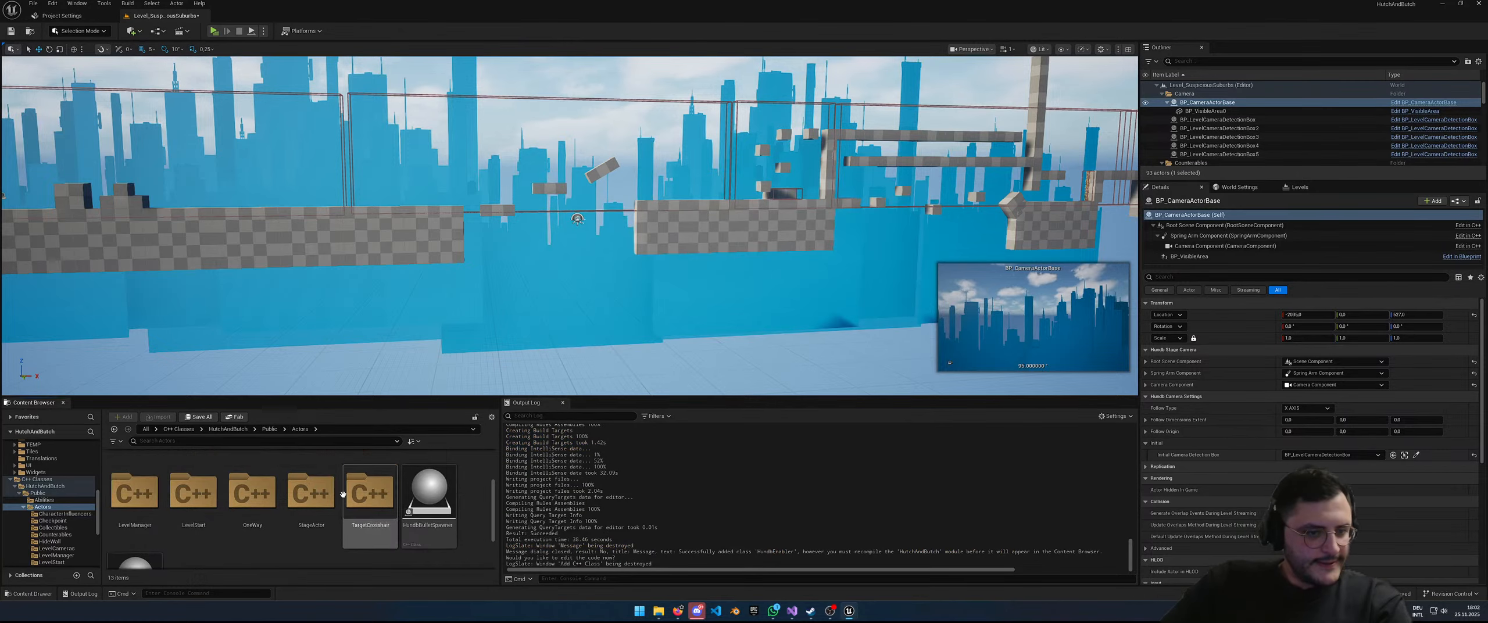
pyautogui.click(272, 429)
pyautogui.scroll(-1, 355, 534)
pyautogui.scroll(1, 349, 524)
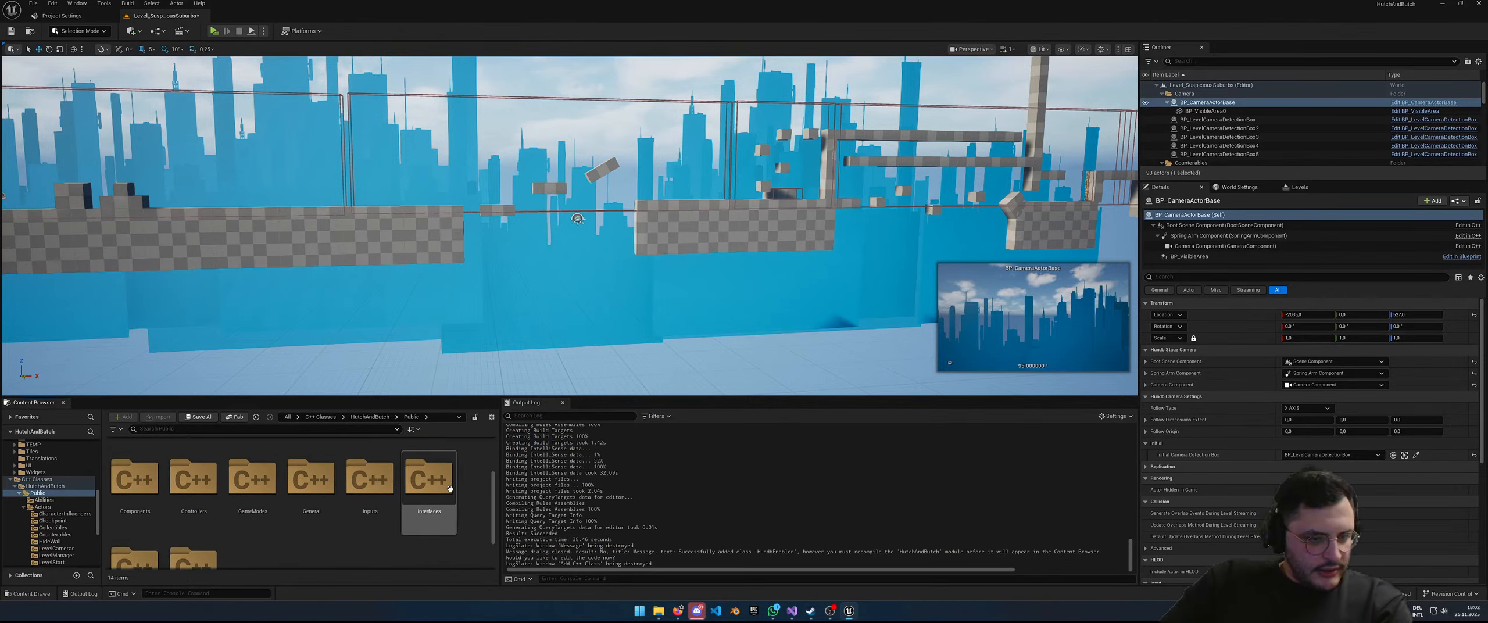
pyautogui.doubleClick(448, 492)
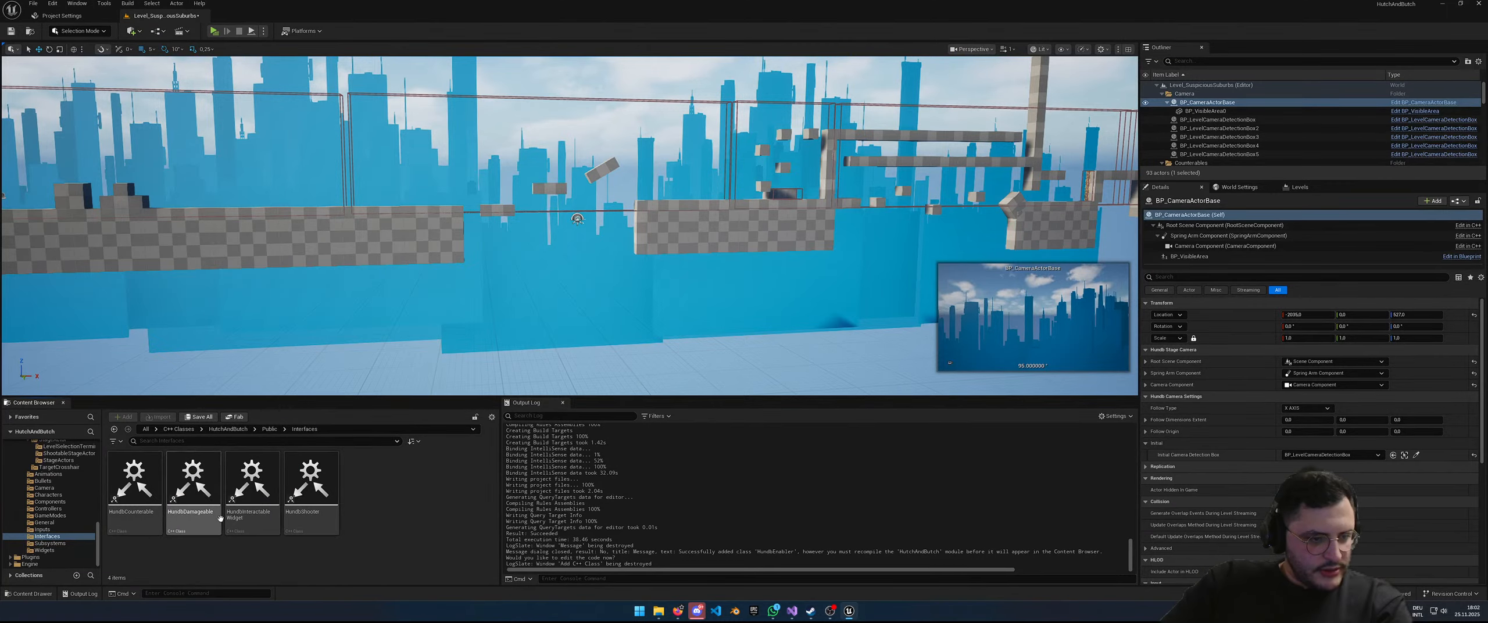
pyautogui.rightClick(387, 515)
pyautogui.click(416, 536)
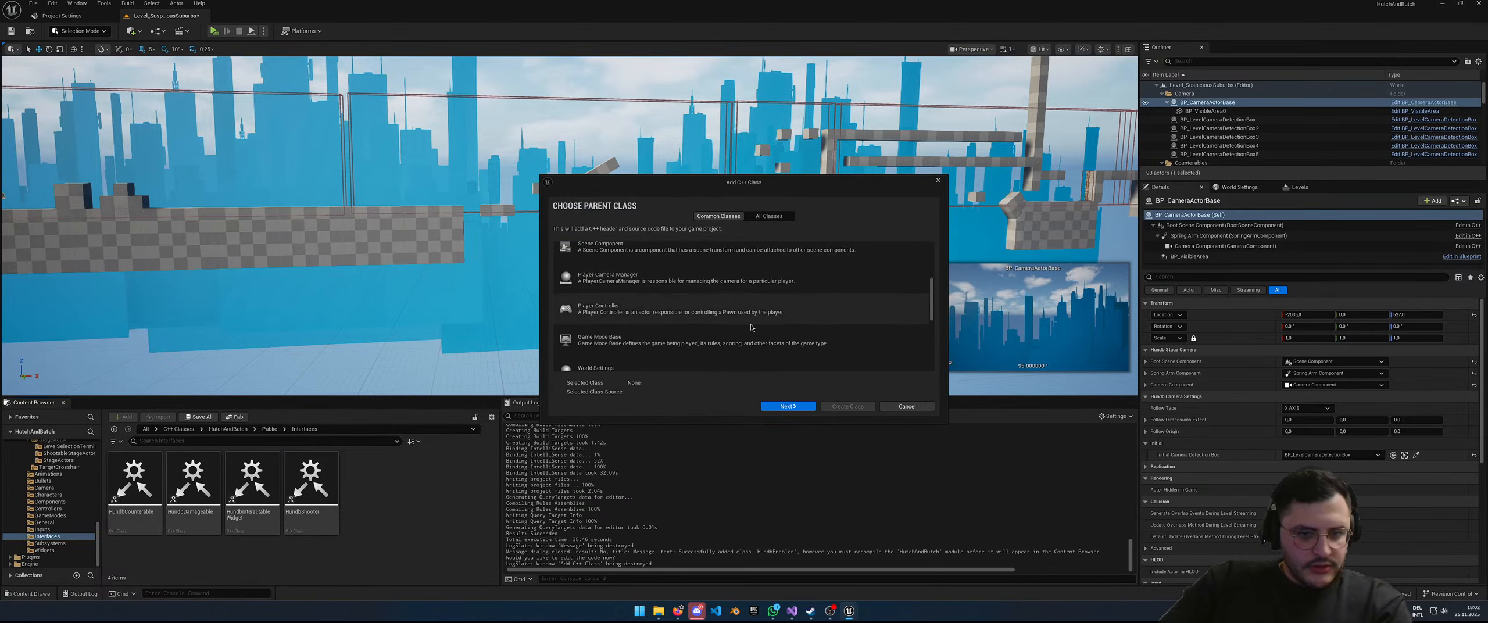
pyautogui.scroll(-5, 751, 327)
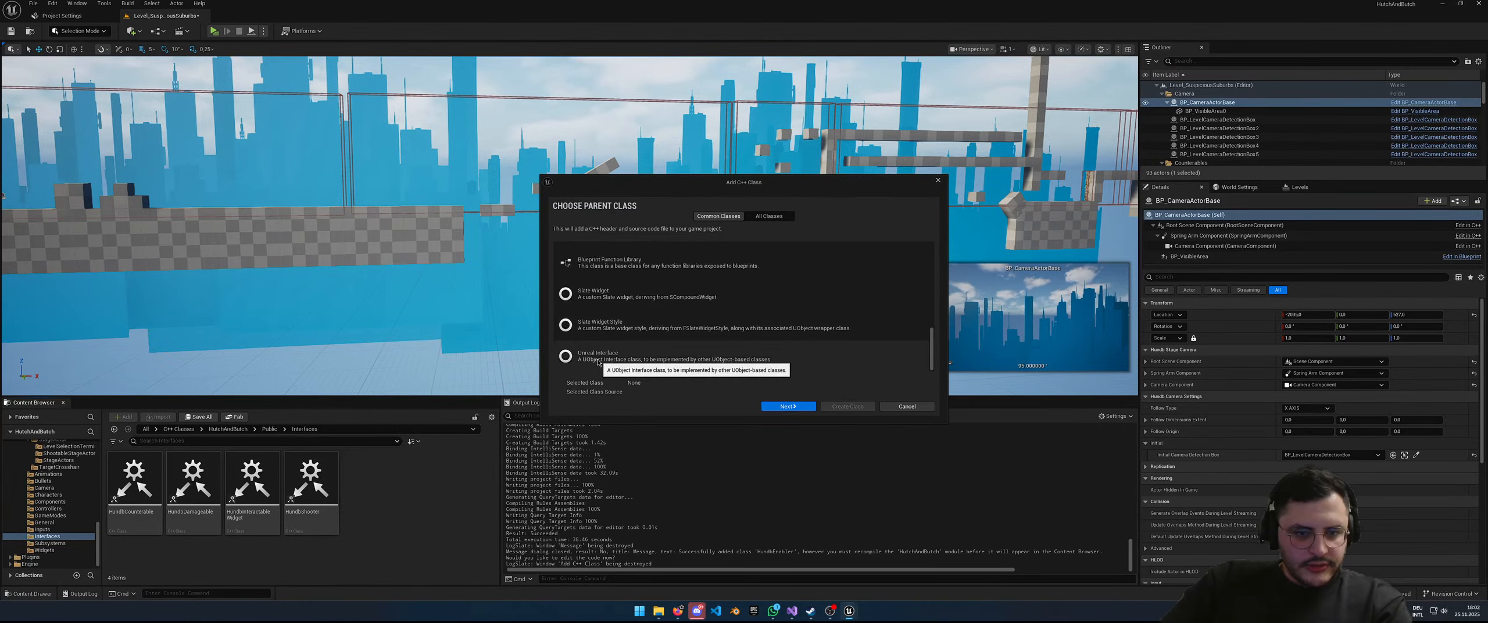
pyautogui.click(599, 363)
pyautogui.click(790, 407)
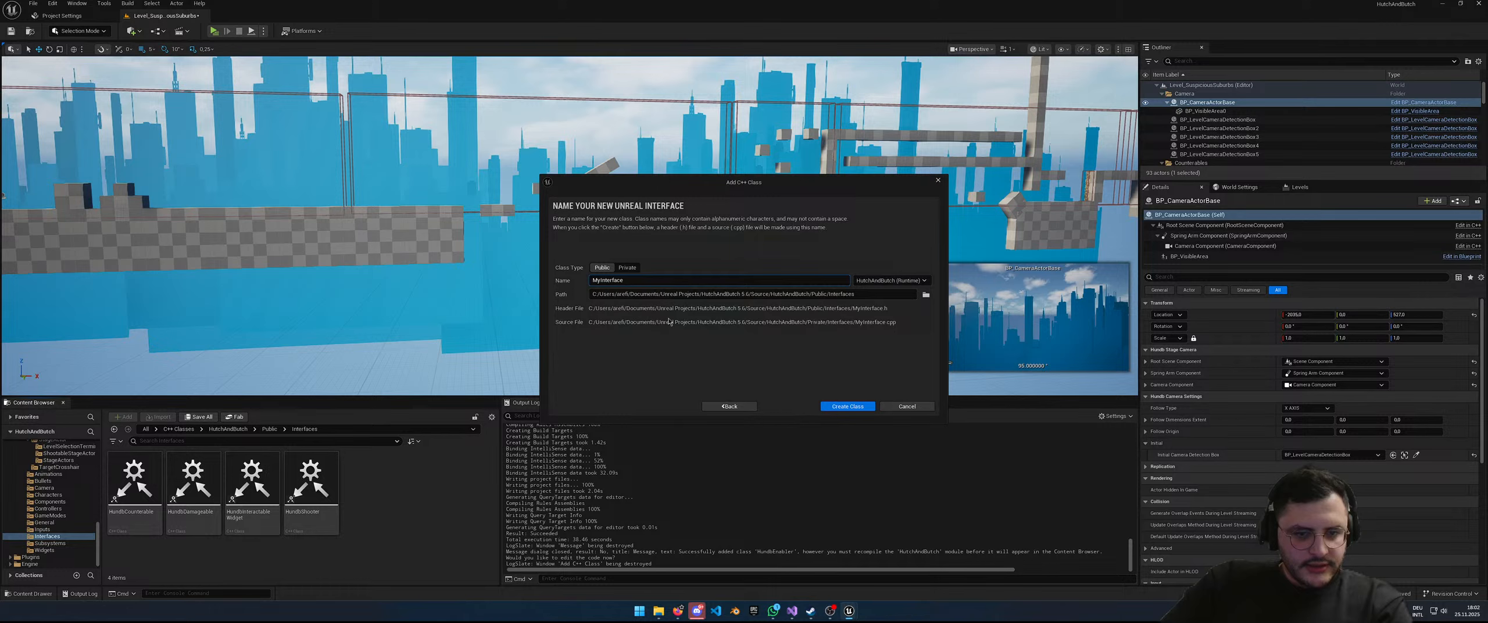
# Step: Enter HundbEnableable as the name of the new interface
pyautogui.write('Hundb')
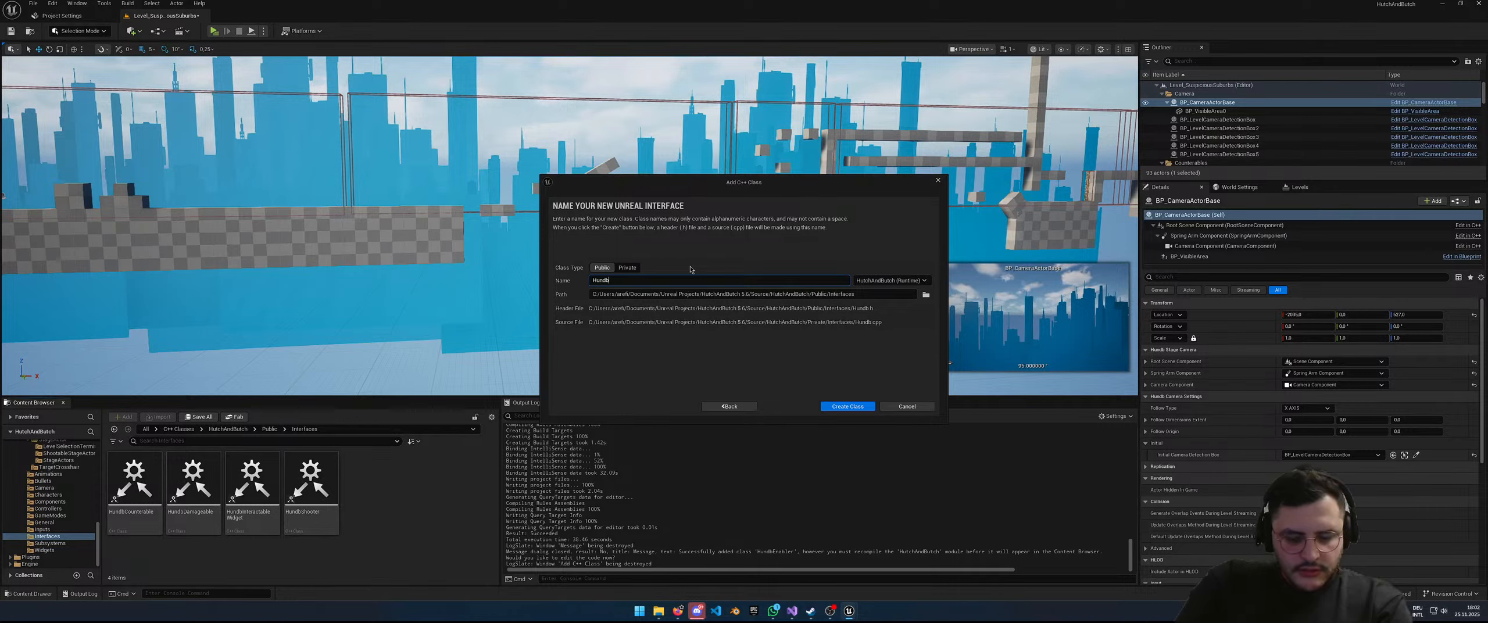
pyautogui.write('Enableable')
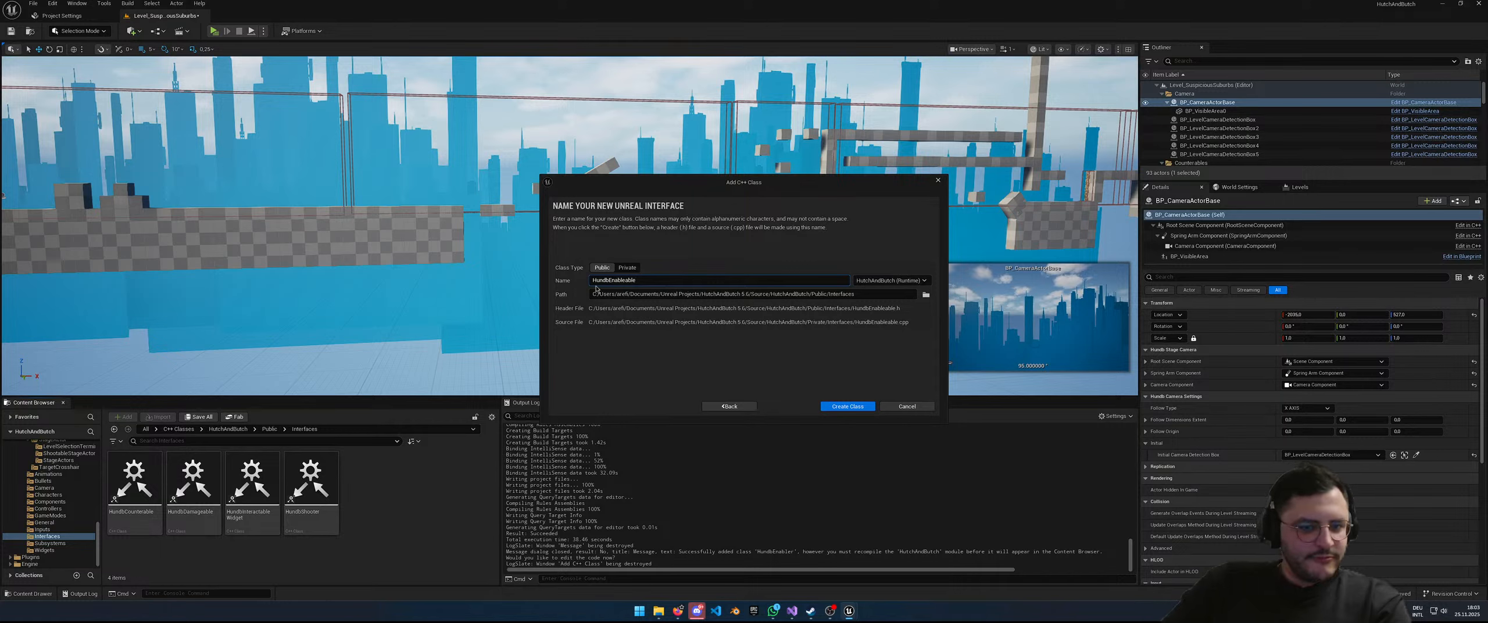
pyautogui.moveTo(642, 280); pyautogui.dragTo(610, 279)
pyautogui.click(679, 280)
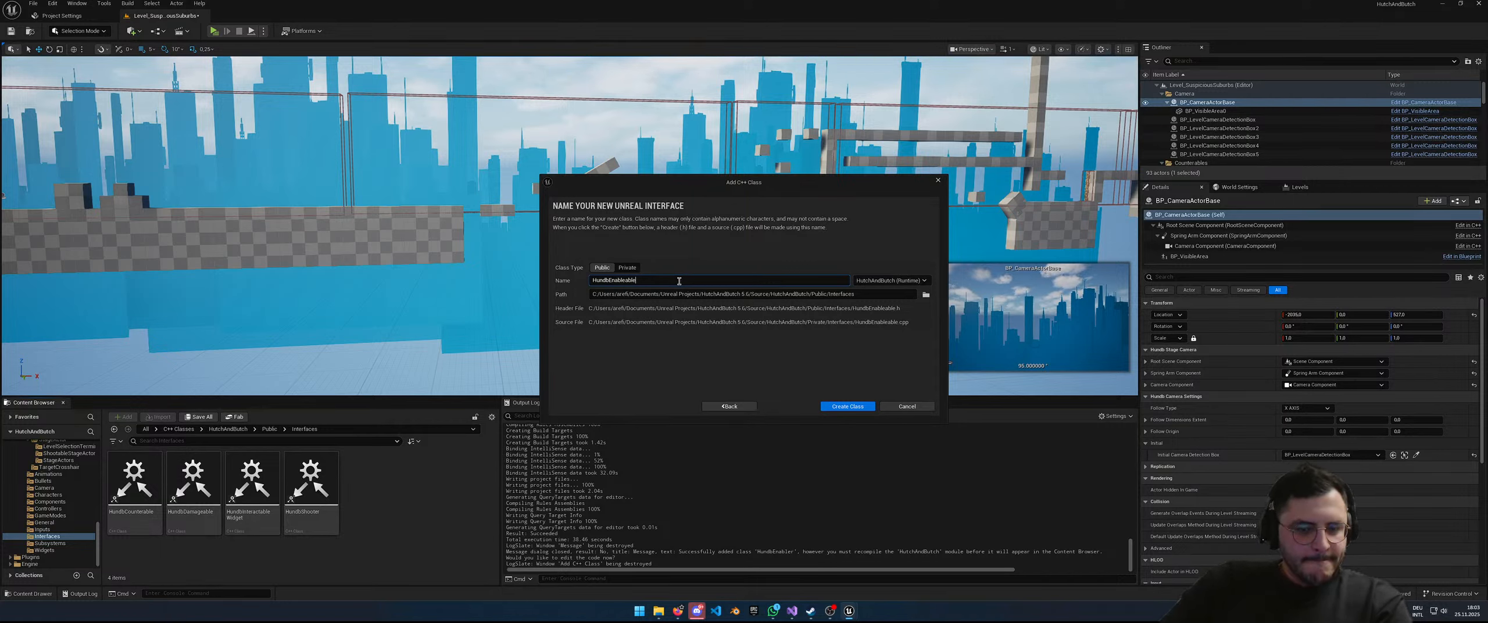
pyautogui.moveTo(695, 278); pyautogui.dragTo(586, 279)
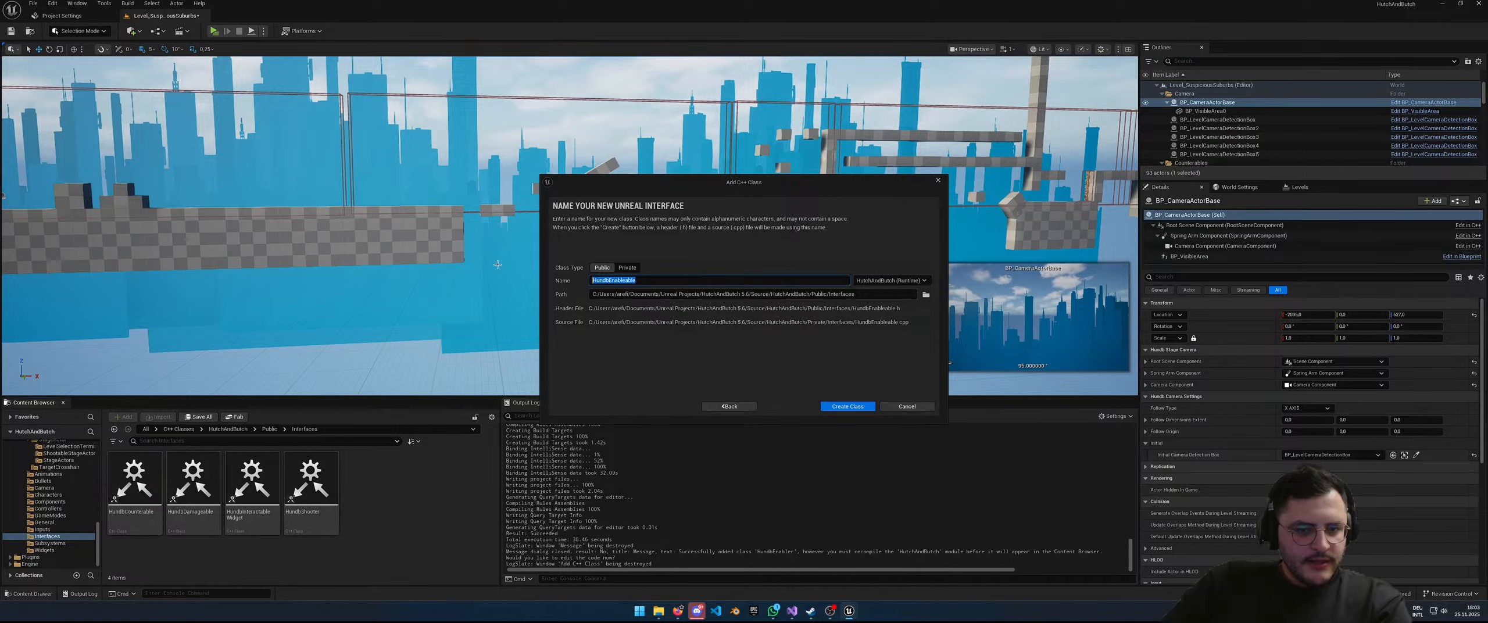
pyautogui.click(660, 282)
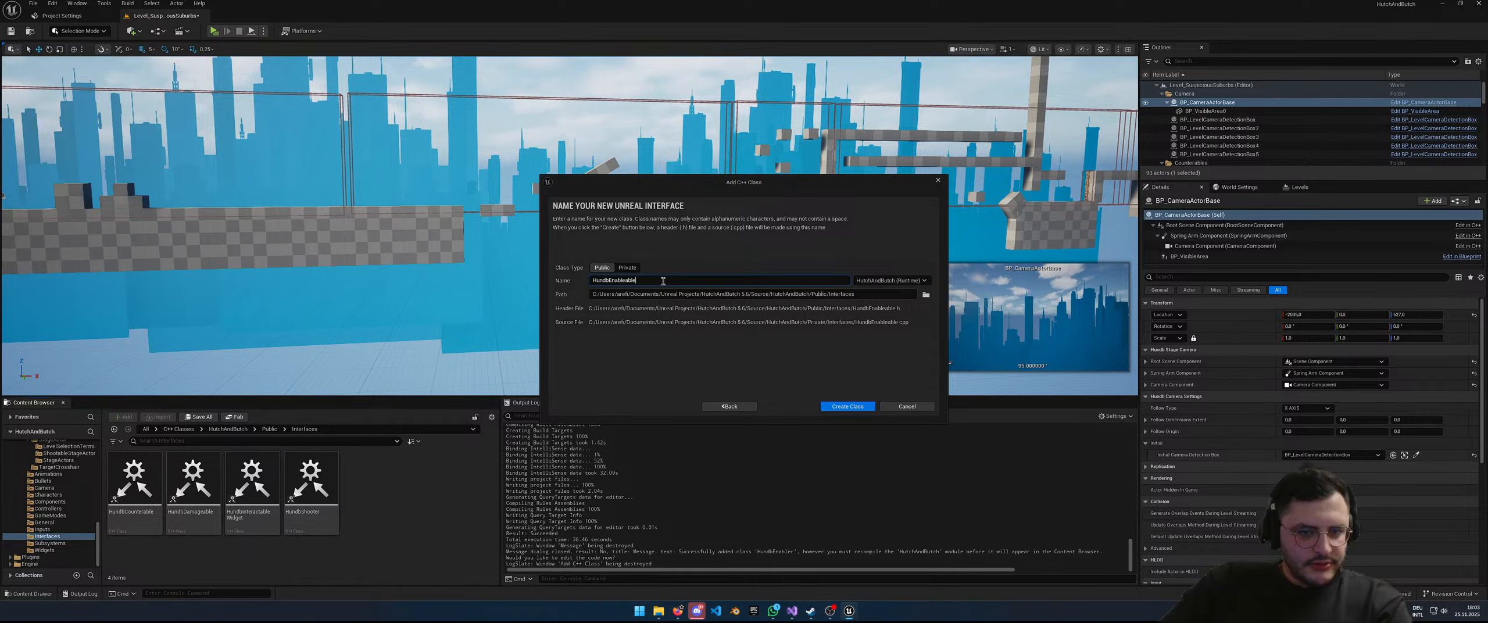
# Step: Change the new interface's name to HundbActivatable
pyautogui.moveTo(648, 281); pyautogui.dragTo(607, 281)
pyautogui.write('A')
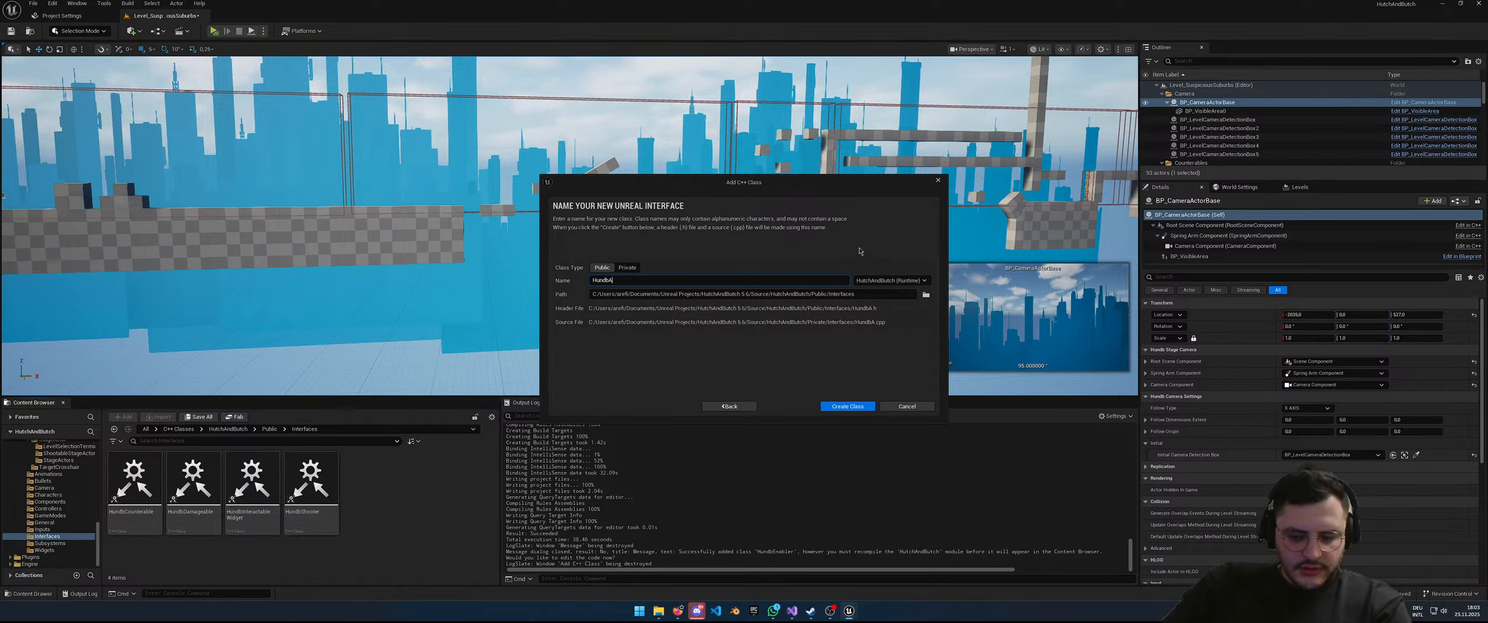
pyautogui.write('ctiva')
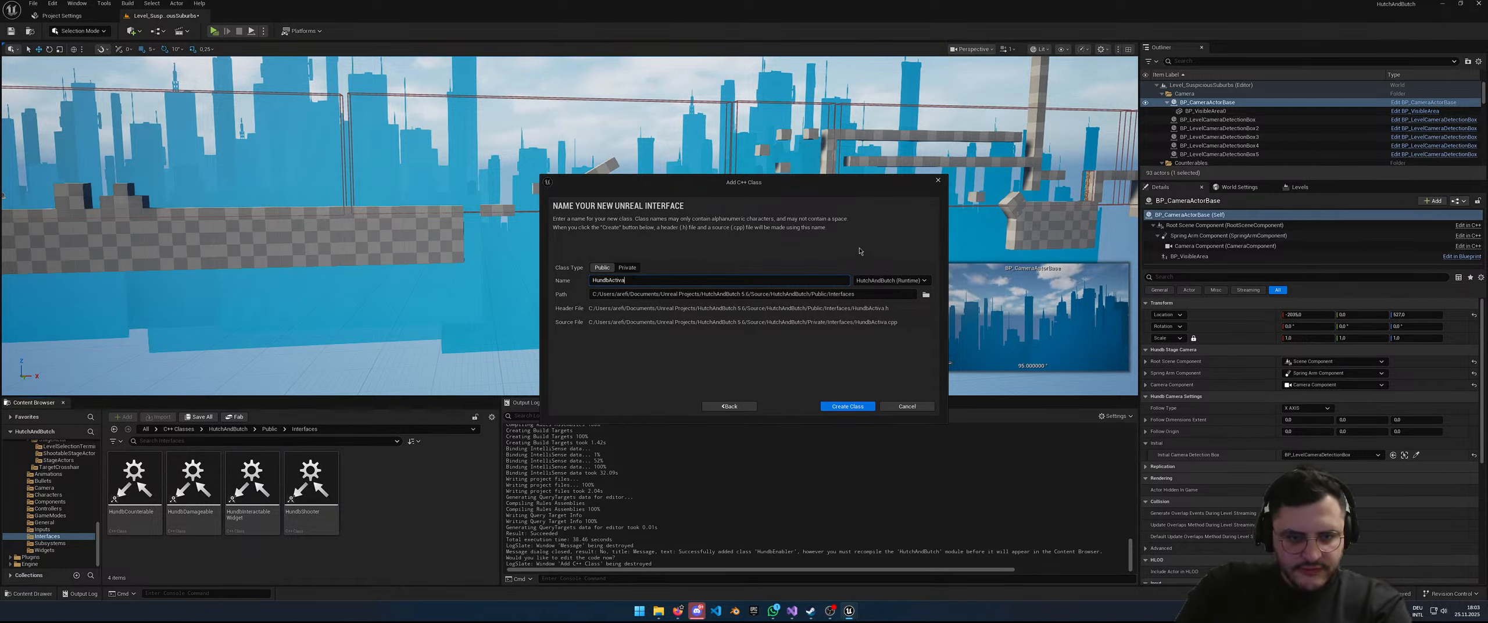
pyautogui.write('table')
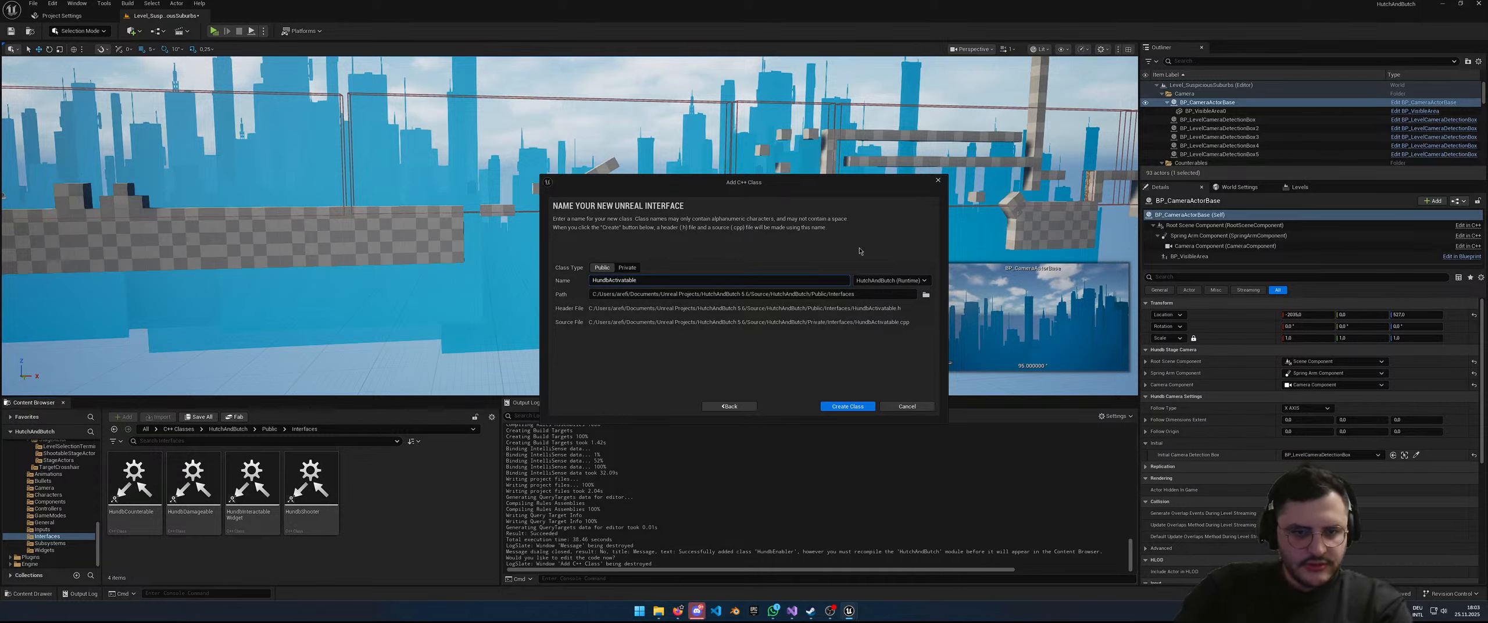
# Step: Create the HundbActivatable interface class and open its code in Visual Studio
pyautogui.moveTo(657, 280); pyautogui.dragTo(584, 278)
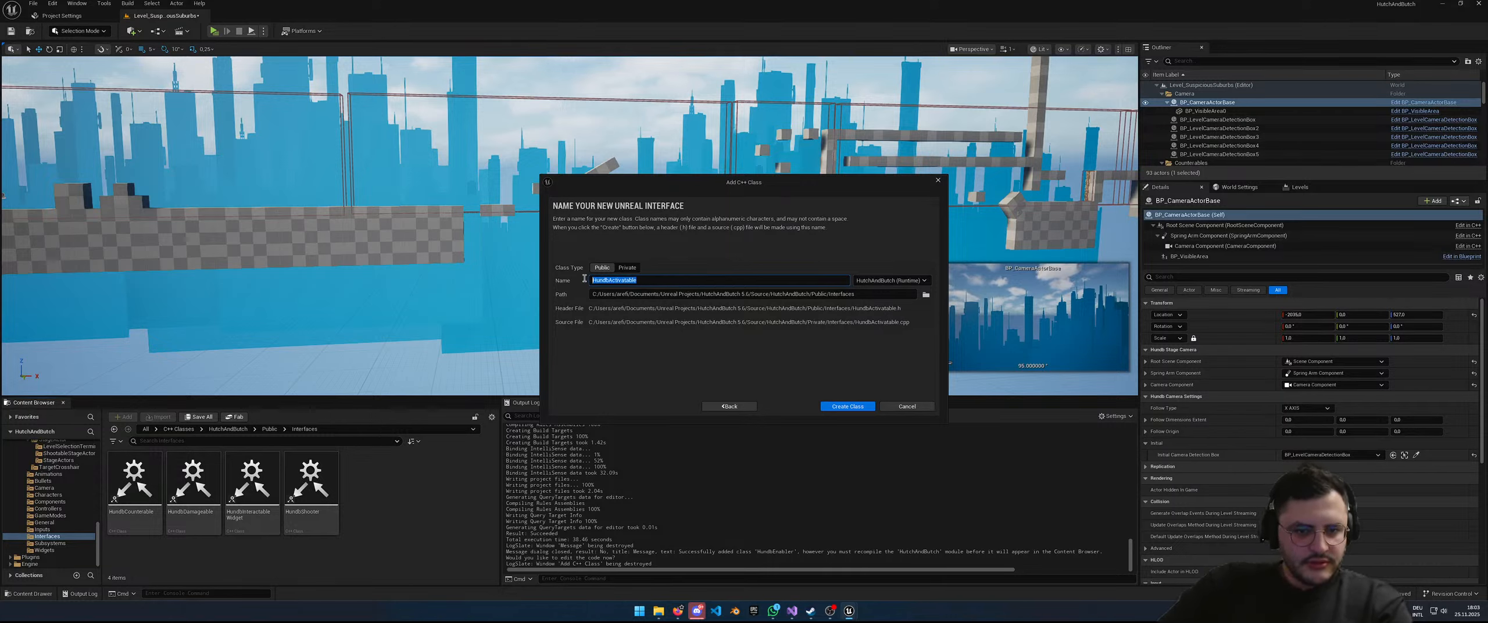
pyautogui.click(665, 280)
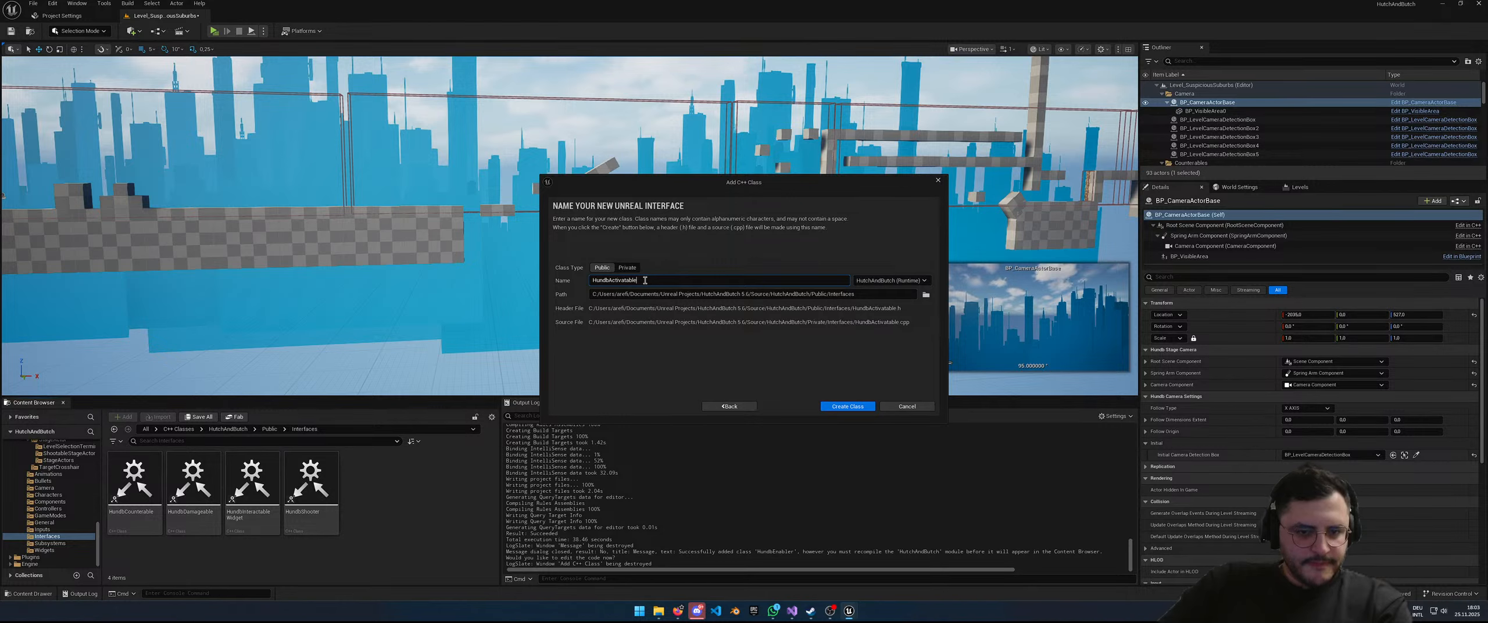
pyautogui.moveTo(644, 280); pyautogui.dragTo(612, 280)
pyautogui.hotkey('shift', 'Left')
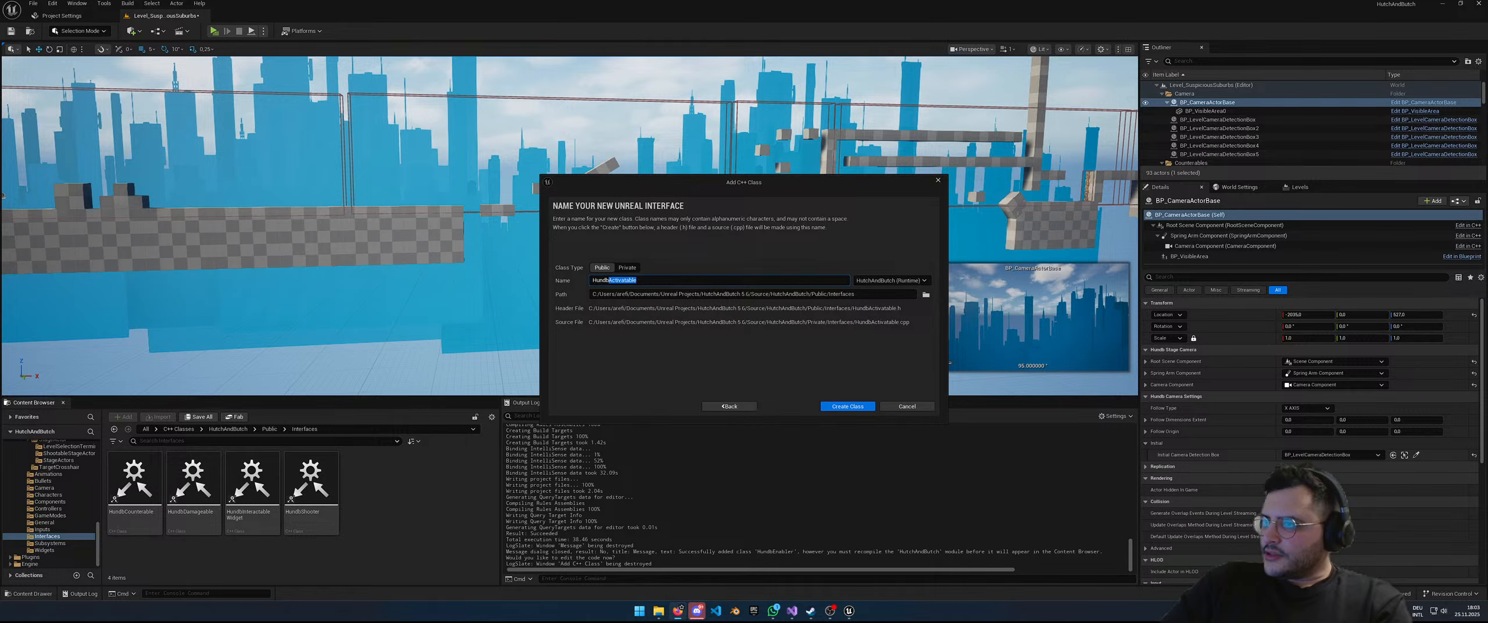
pyautogui.click(656, 278)
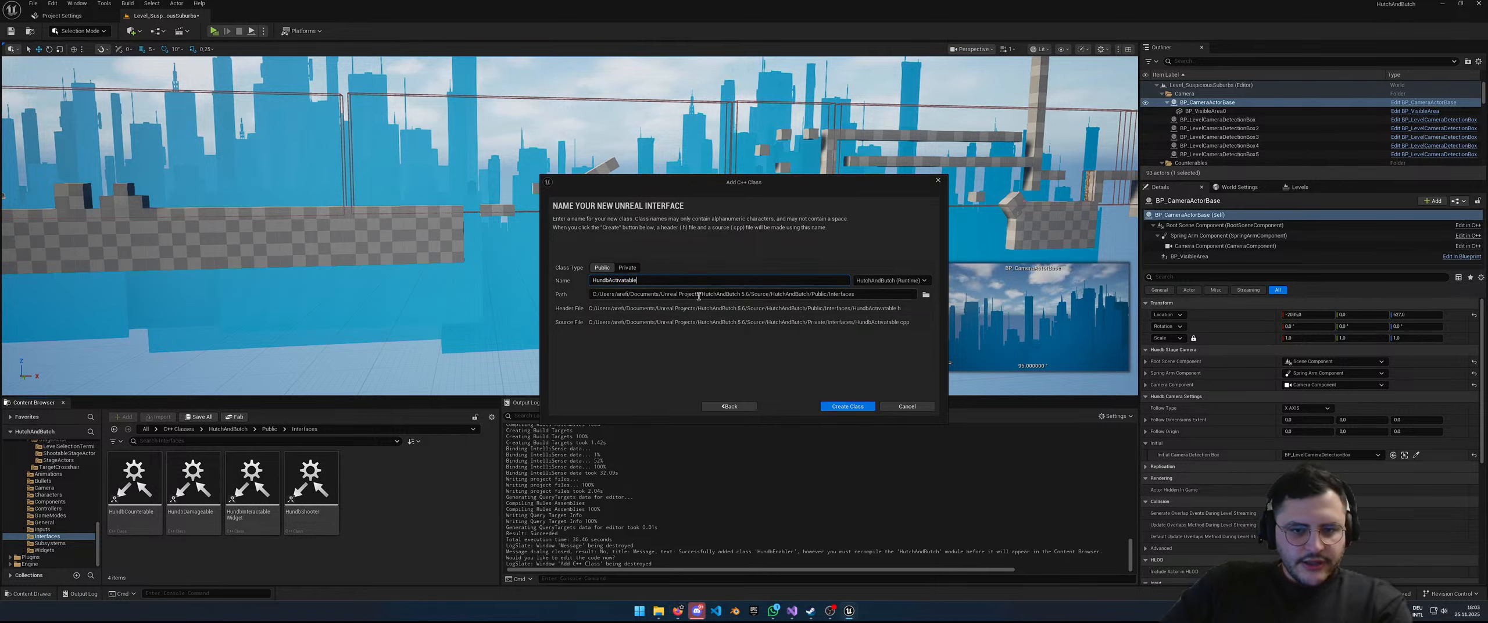
pyautogui.hotkey('ctrl', 'a')
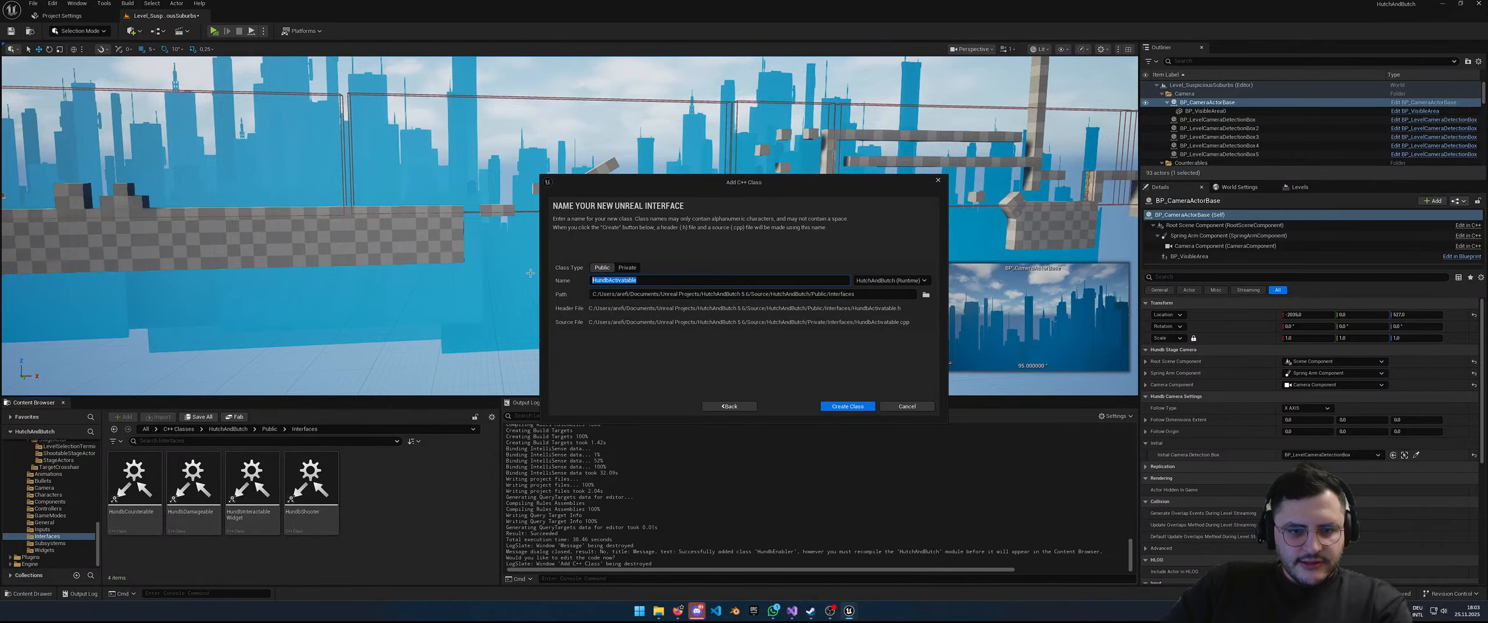
pyautogui.click(850, 408)
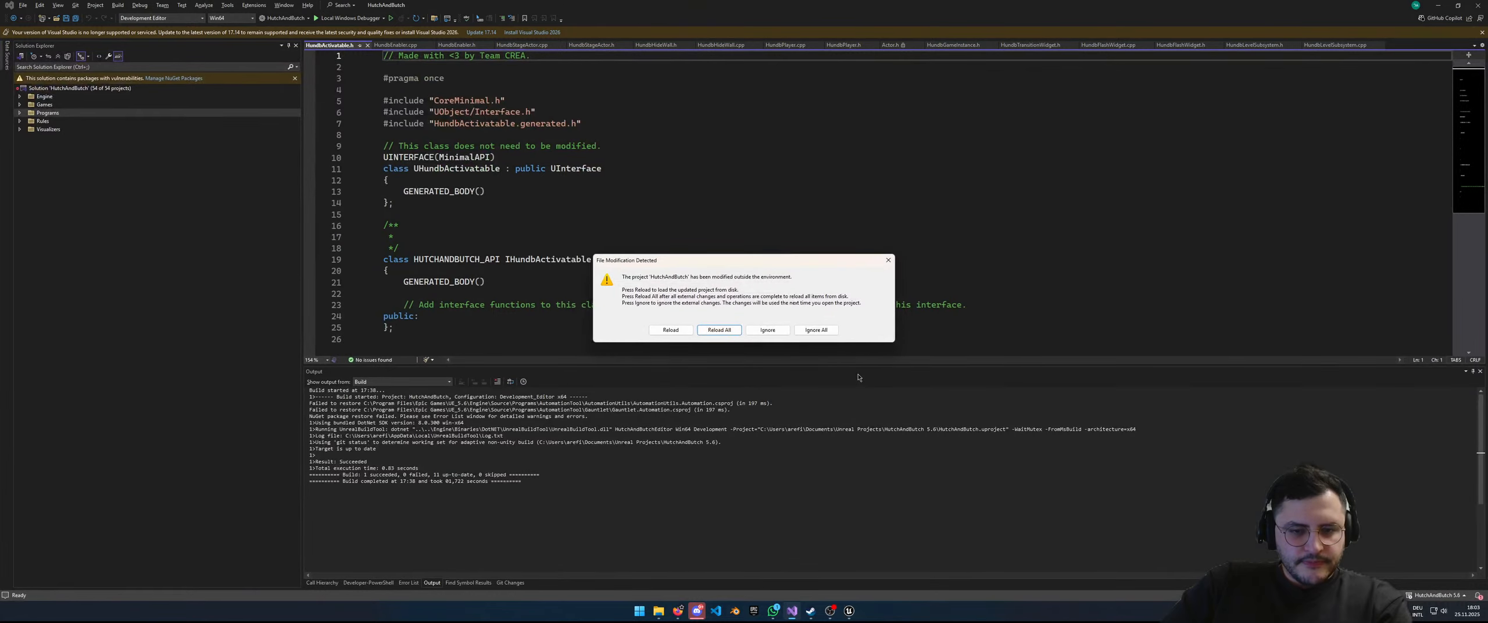
# Step: Reload all externally modified projects in Visual Studio and close Unreal Editor
pyautogui.click(719, 331)
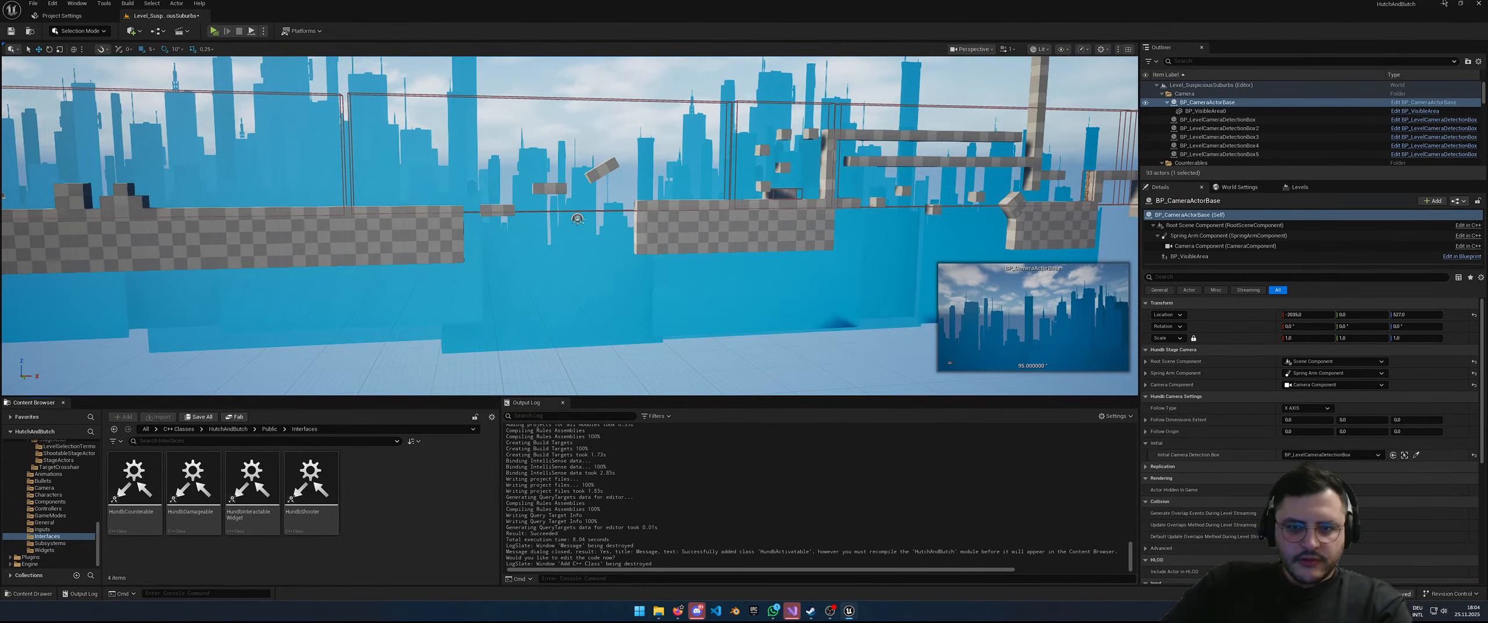
pyautogui.click(1479, 3)
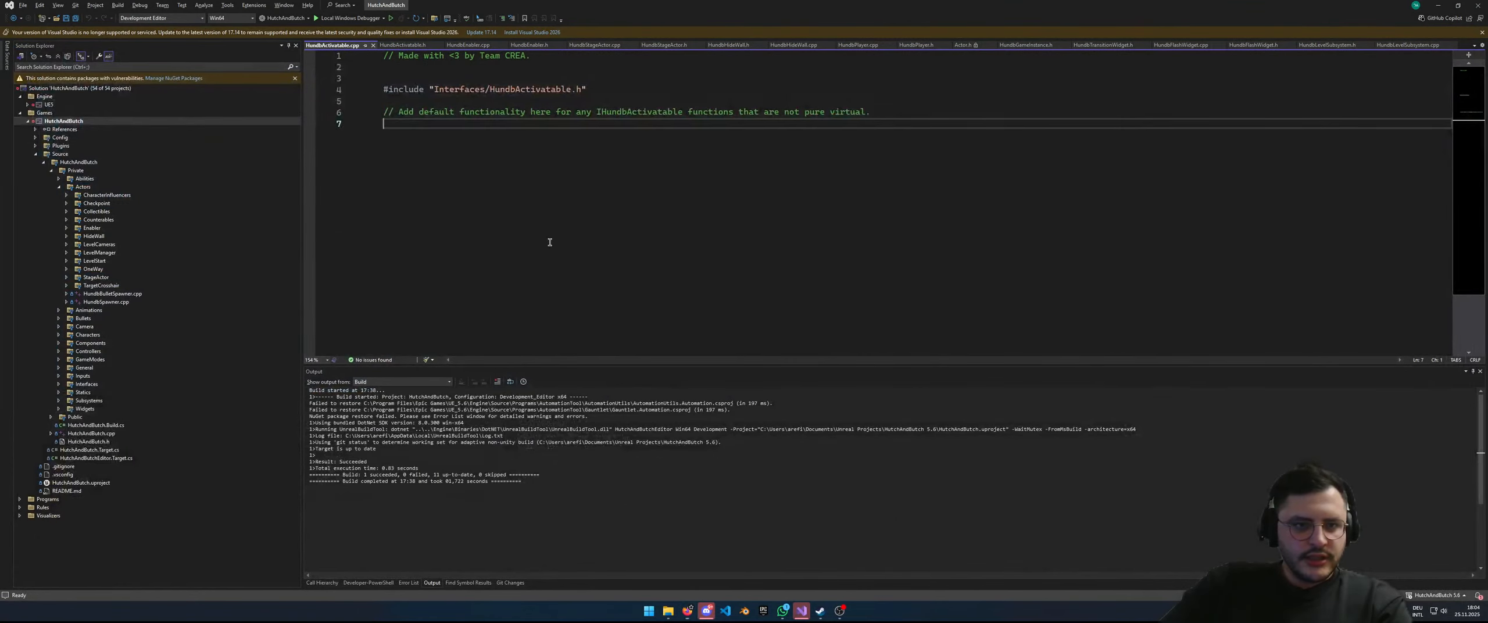
# Step: Open HundbActivatable.h and review its generated interface class declarations
pyautogui.click(768, 330)
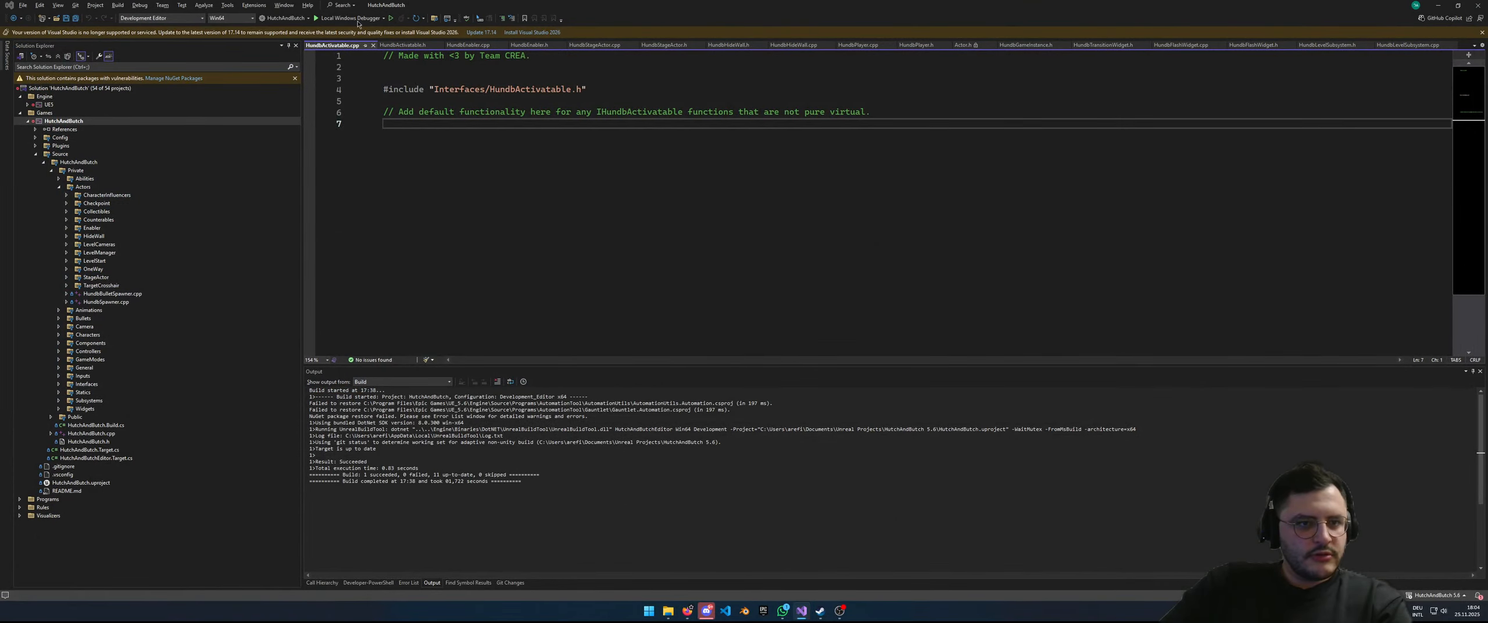
pyautogui.click(409, 46)
pyautogui.scroll(-4, 521, 242)
pyautogui.scroll(3, 415, 216)
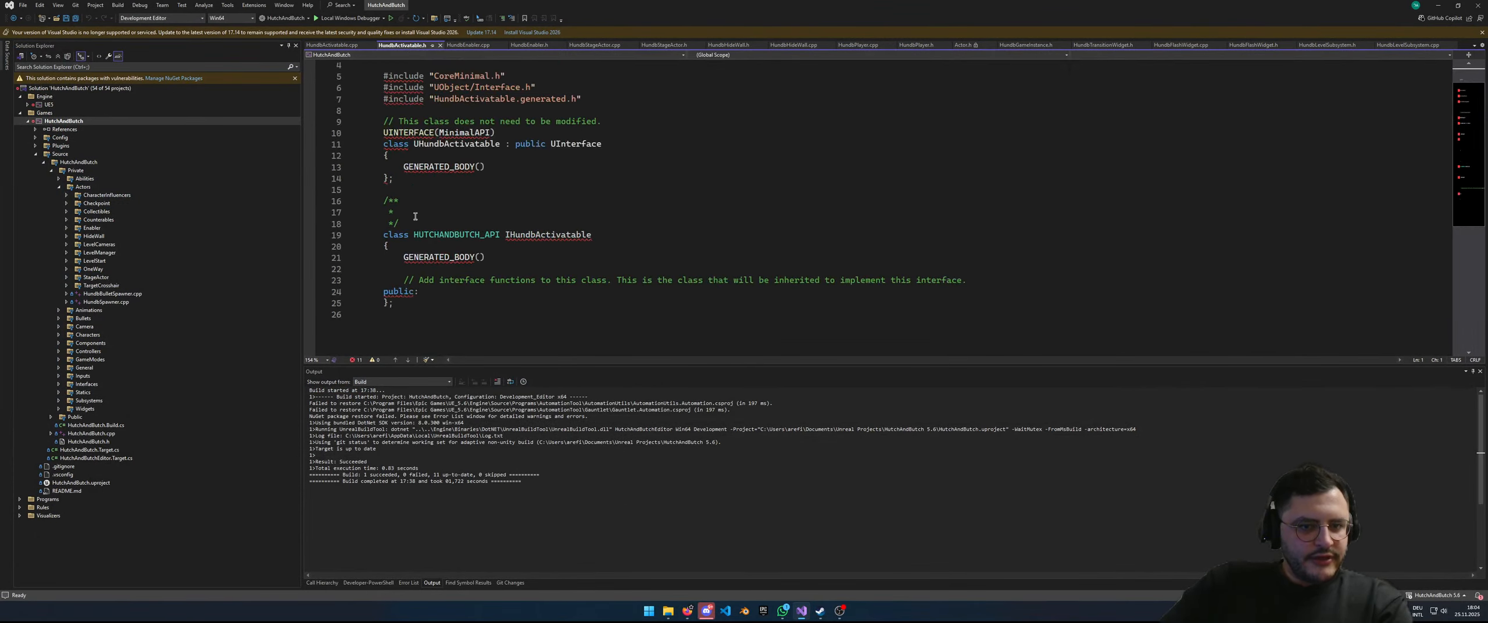
pyautogui.moveTo(388, 122); pyautogui.dragTo(603, 122)
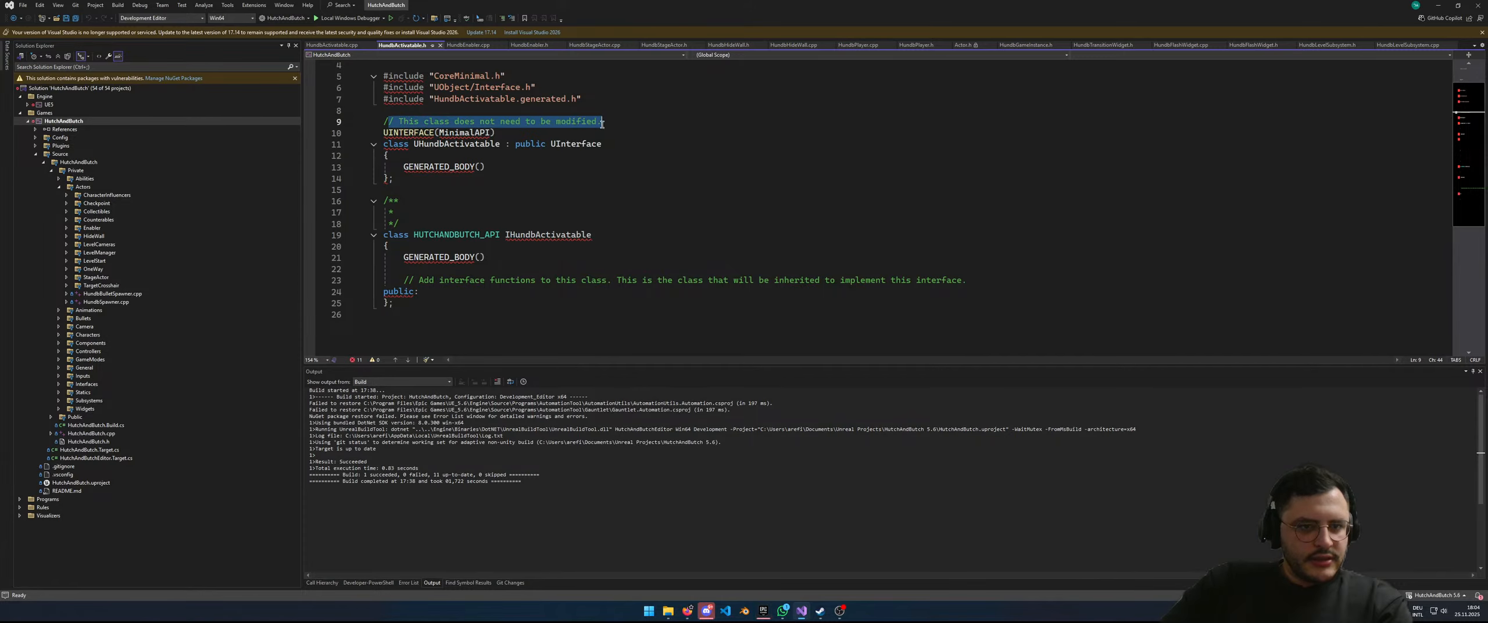
pyautogui.click(658, 227)
# Step: Describe the IHundbActivatable class in its comment block as "An interface that allows Activate and Deactivate functionalities."
pyautogui.click(407, 201)
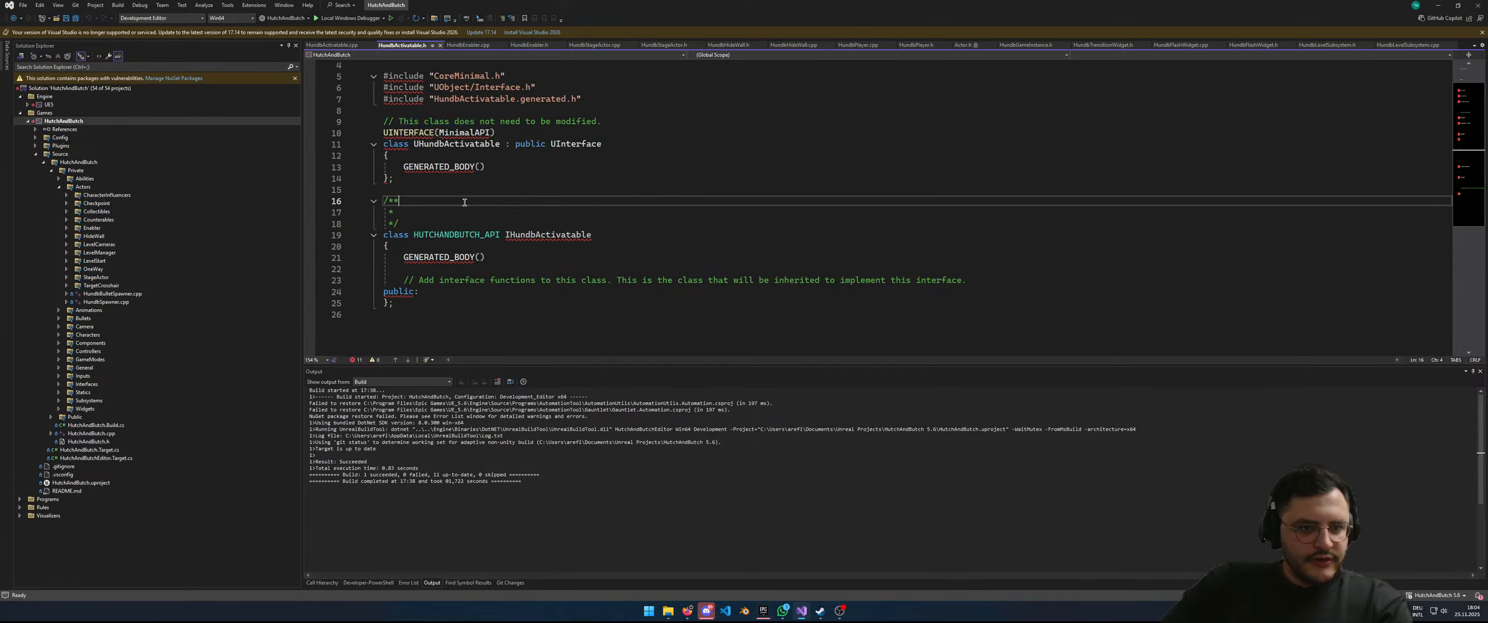
pyautogui.click(407, 212)
pyautogui.write('A')
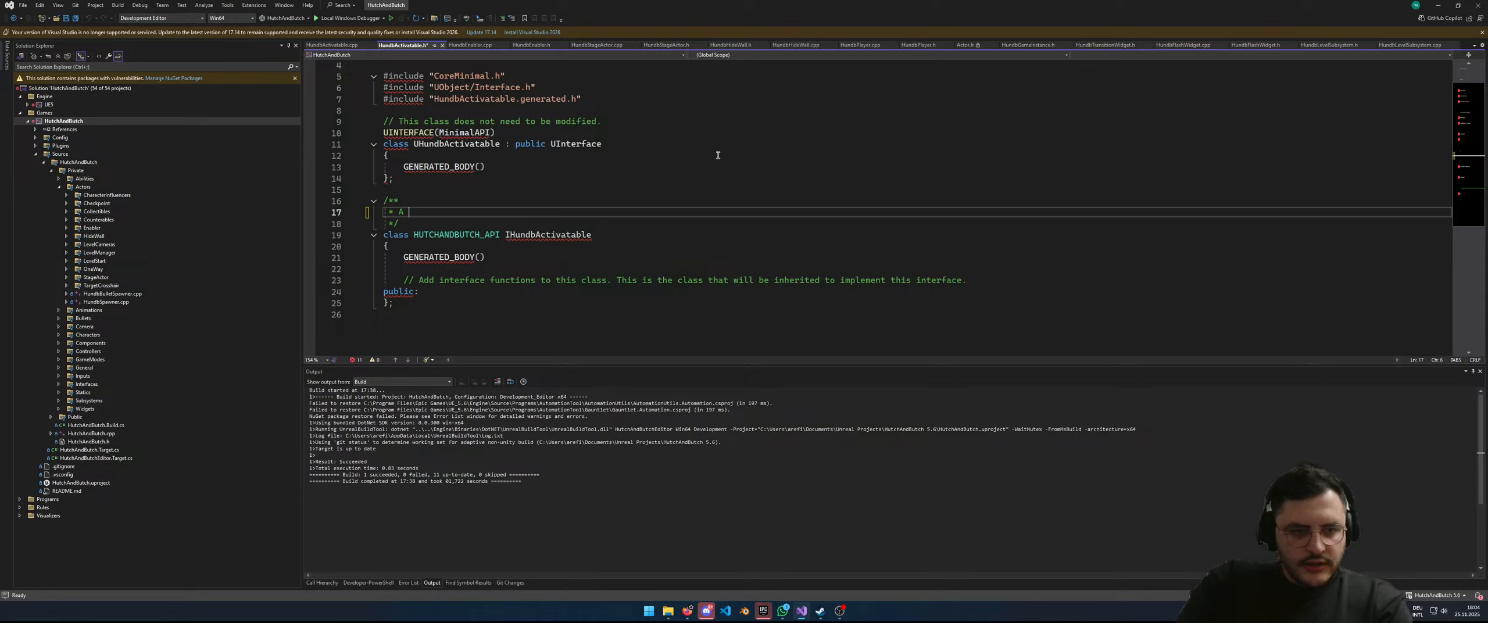
pyautogui.press('BackSpace')
pyautogui.write('n int')
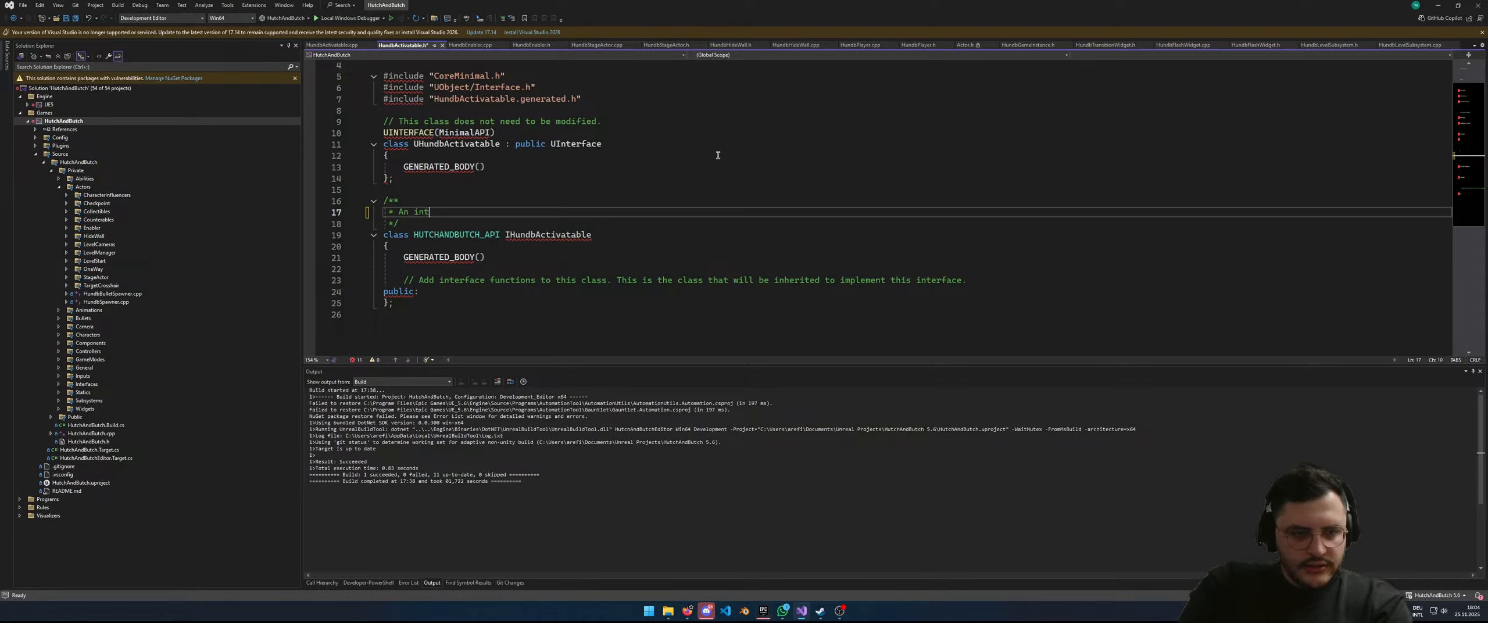
pyautogui.write('erface th')
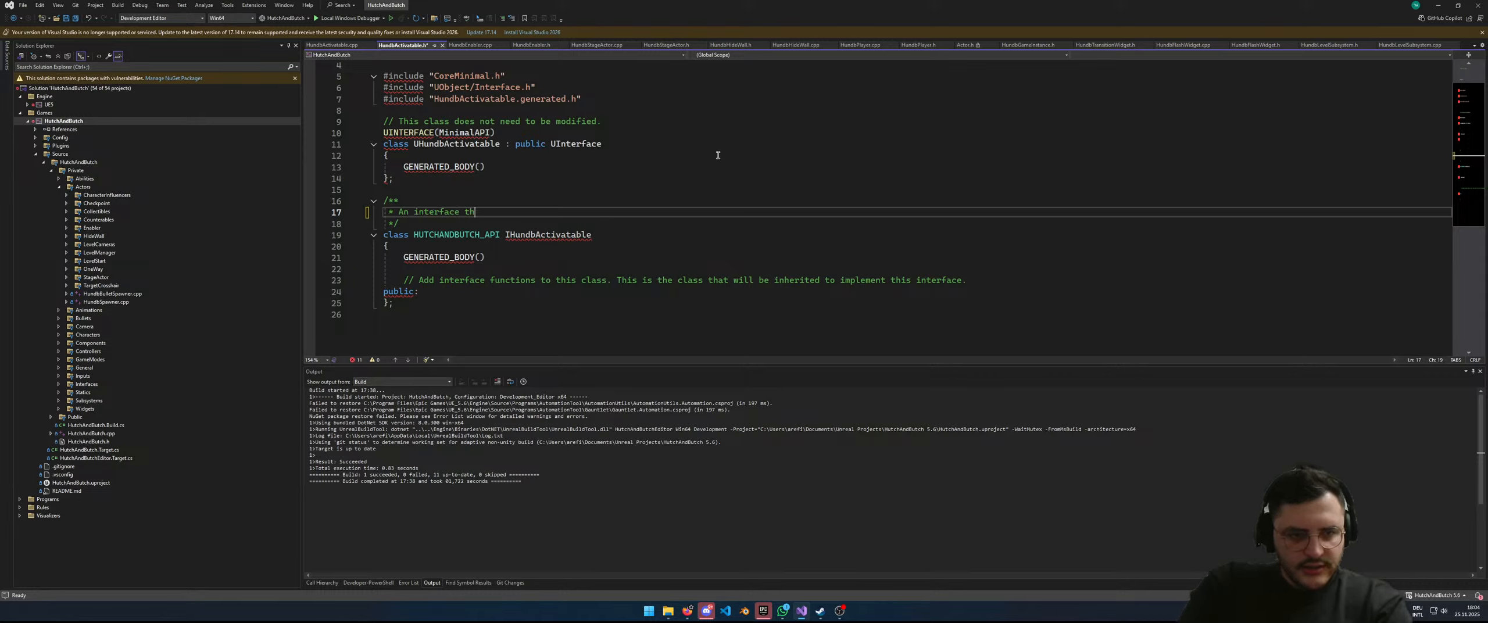
pyautogui.write('at allows ')
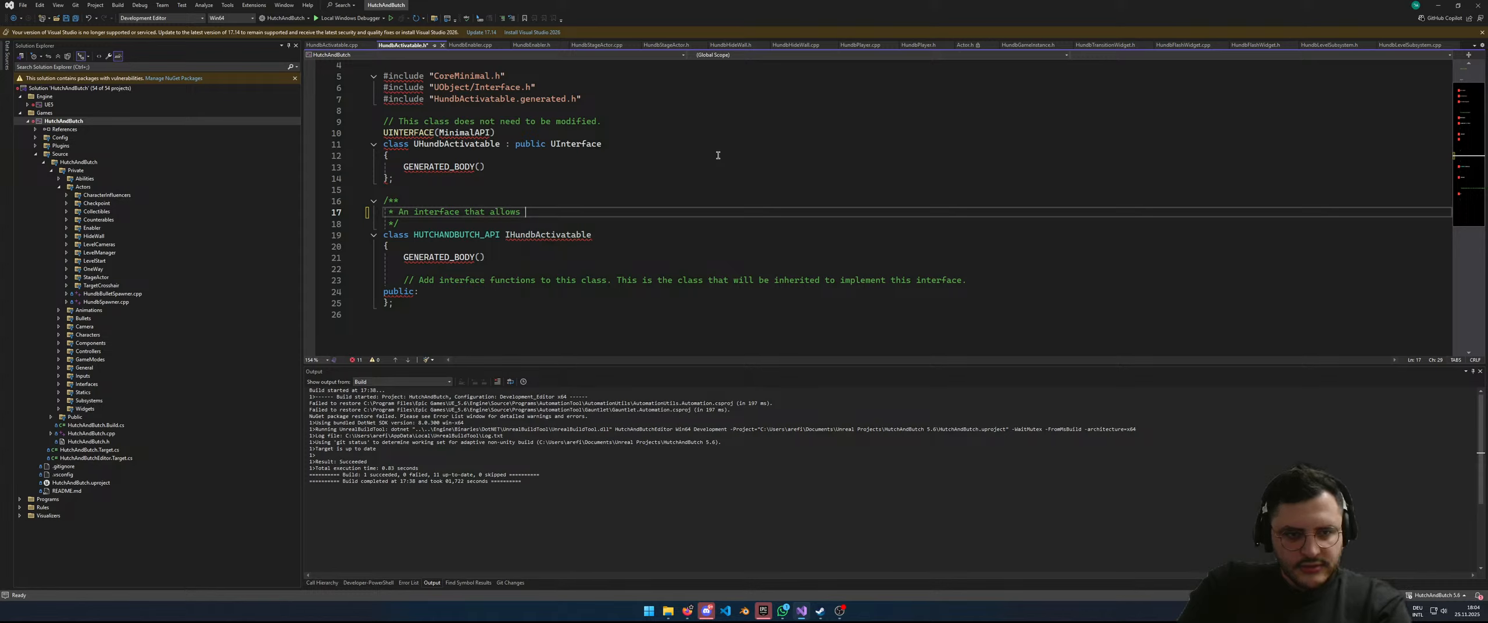
pyautogui.write('Activate')
pyautogui.press('BackSpace')
pyautogui.write('Activ')
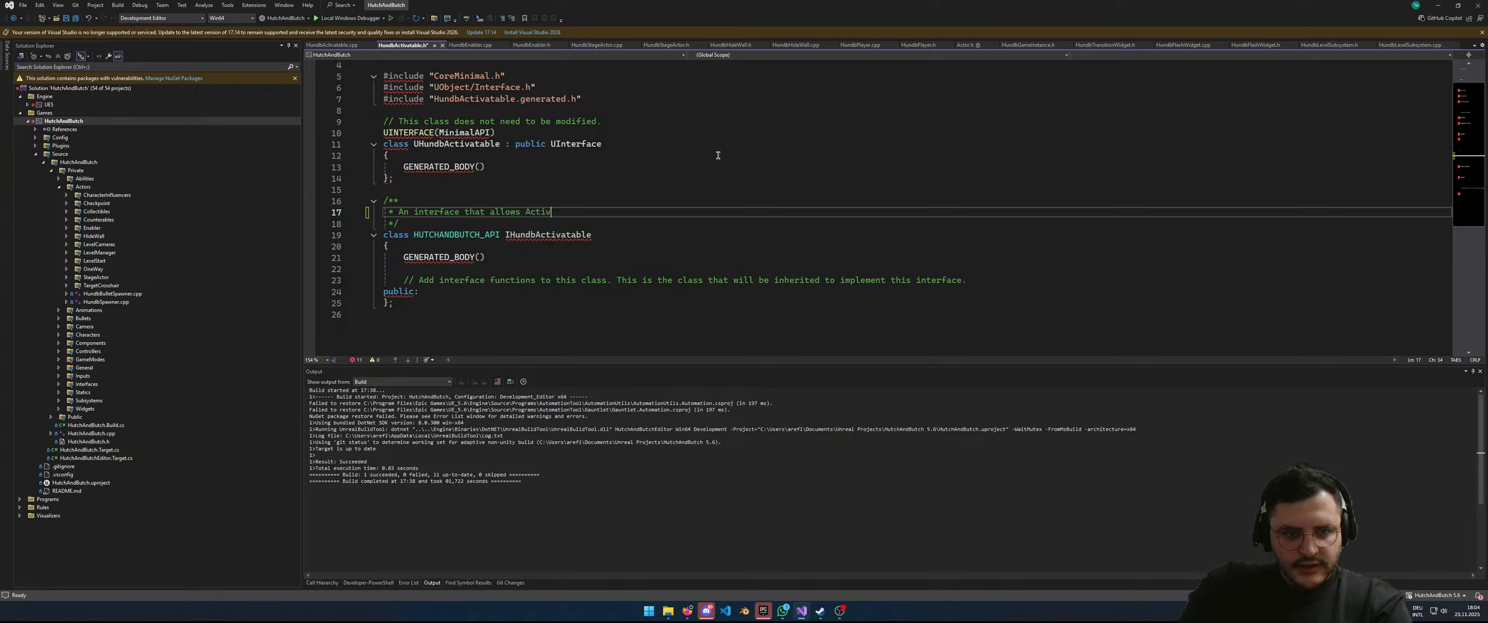
pyautogui.write('ate and Di')
pyautogui.write('activate f')
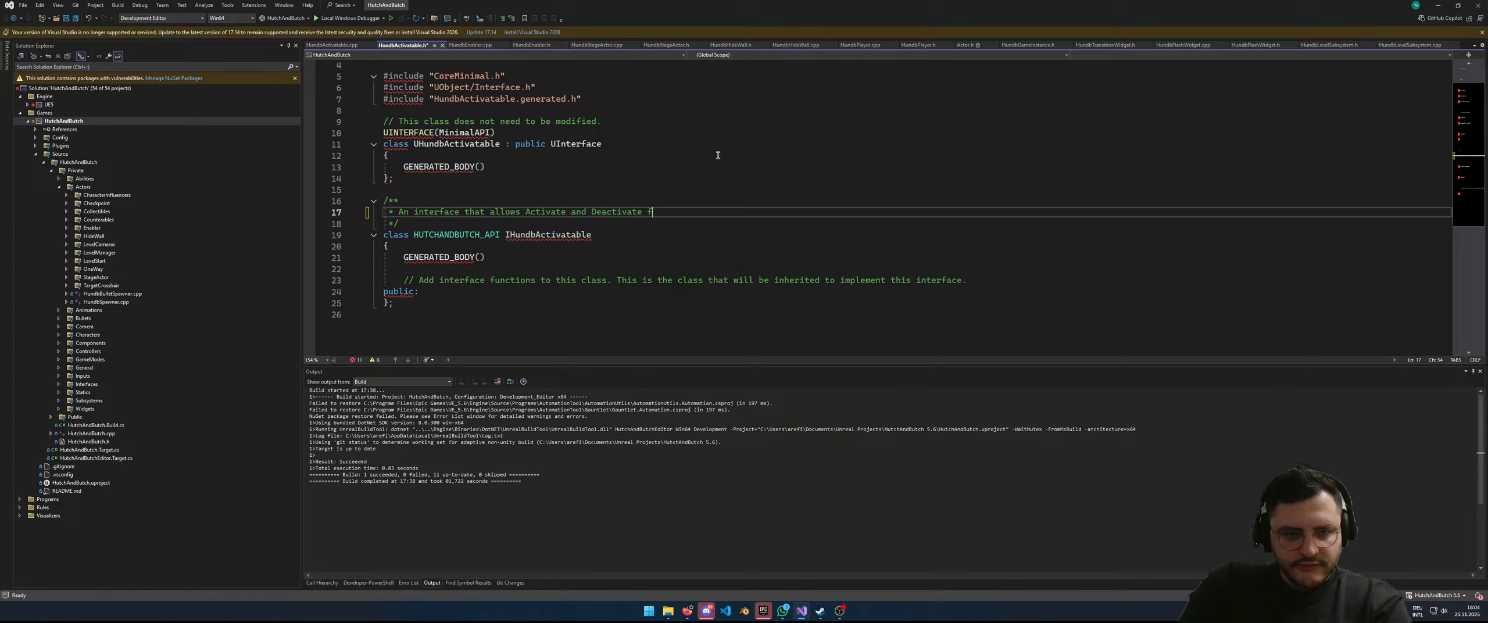
pyautogui.write('unctionalit')
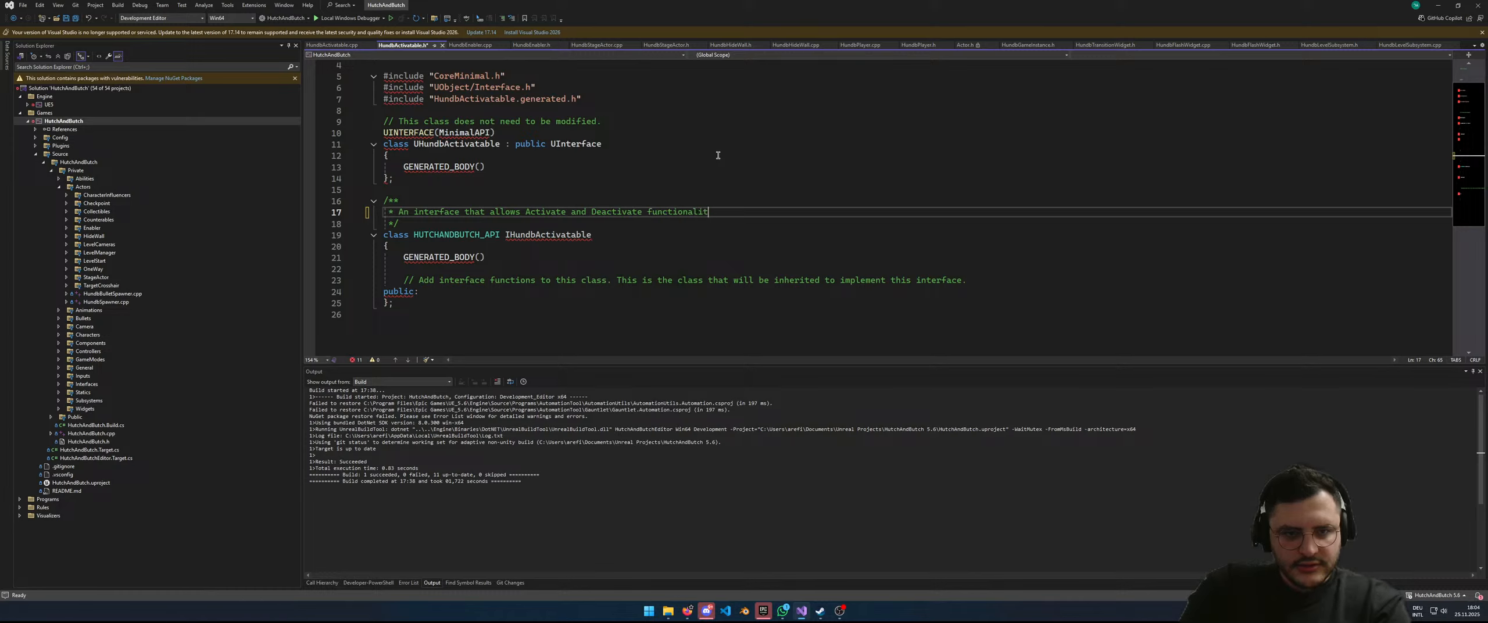
pyautogui.write('ies')
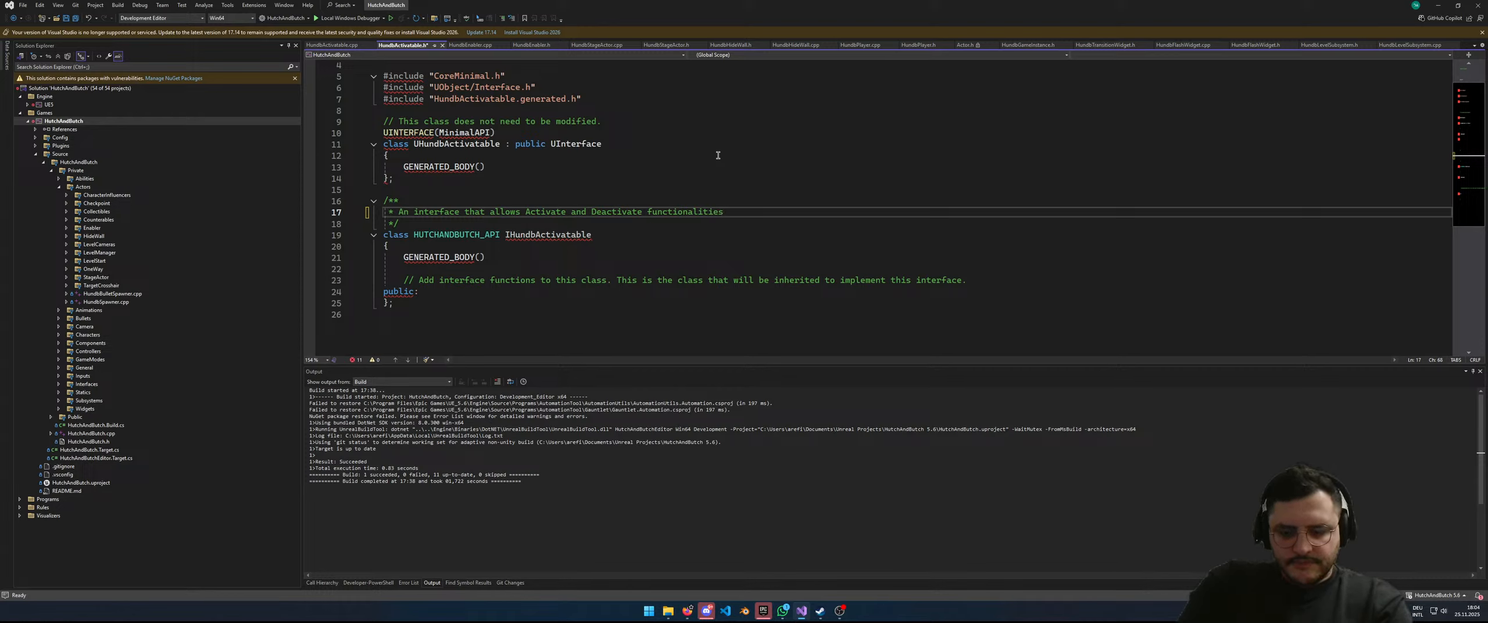
pyautogui.write('.')
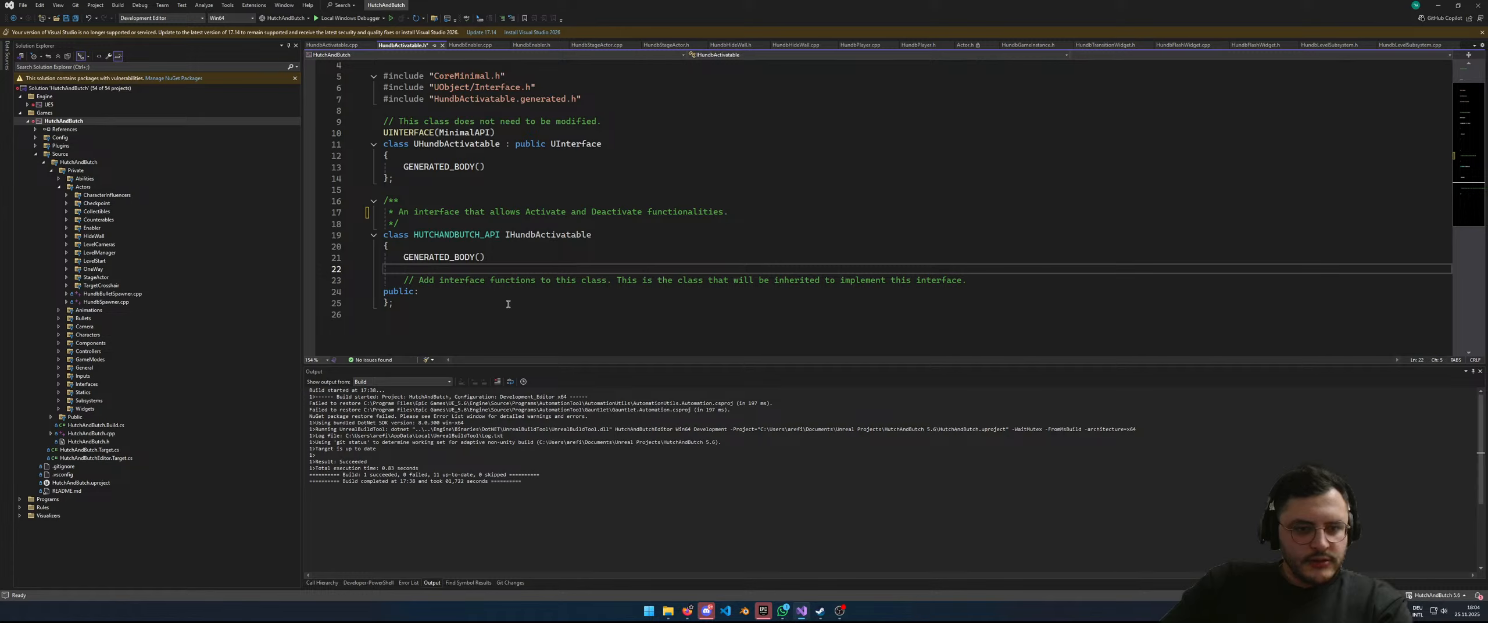
# Step: Remove the placeholder comment and blank lines above public in IHundbActivatable and add an empty line below public
pyautogui.click(479, 290)
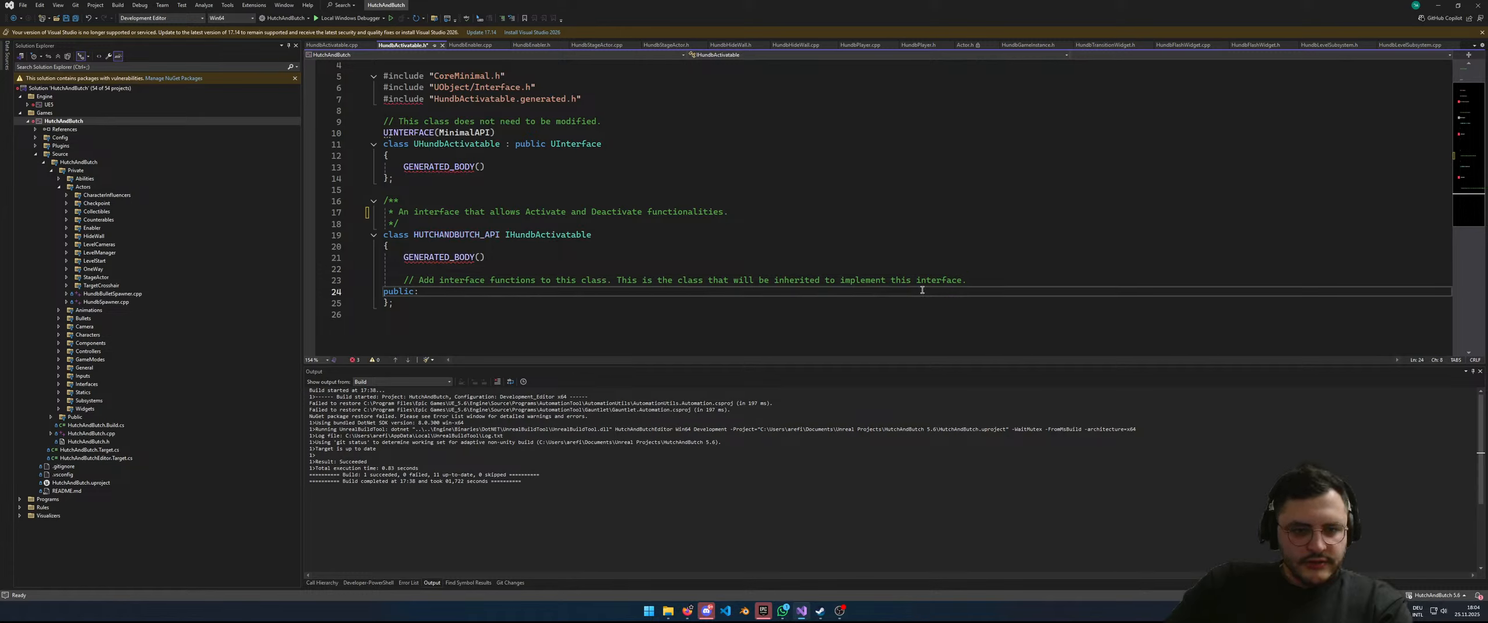
pyautogui.moveTo(967, 281); pyautogui.dragTo(621, 252)
pyautogui.press('Delete')
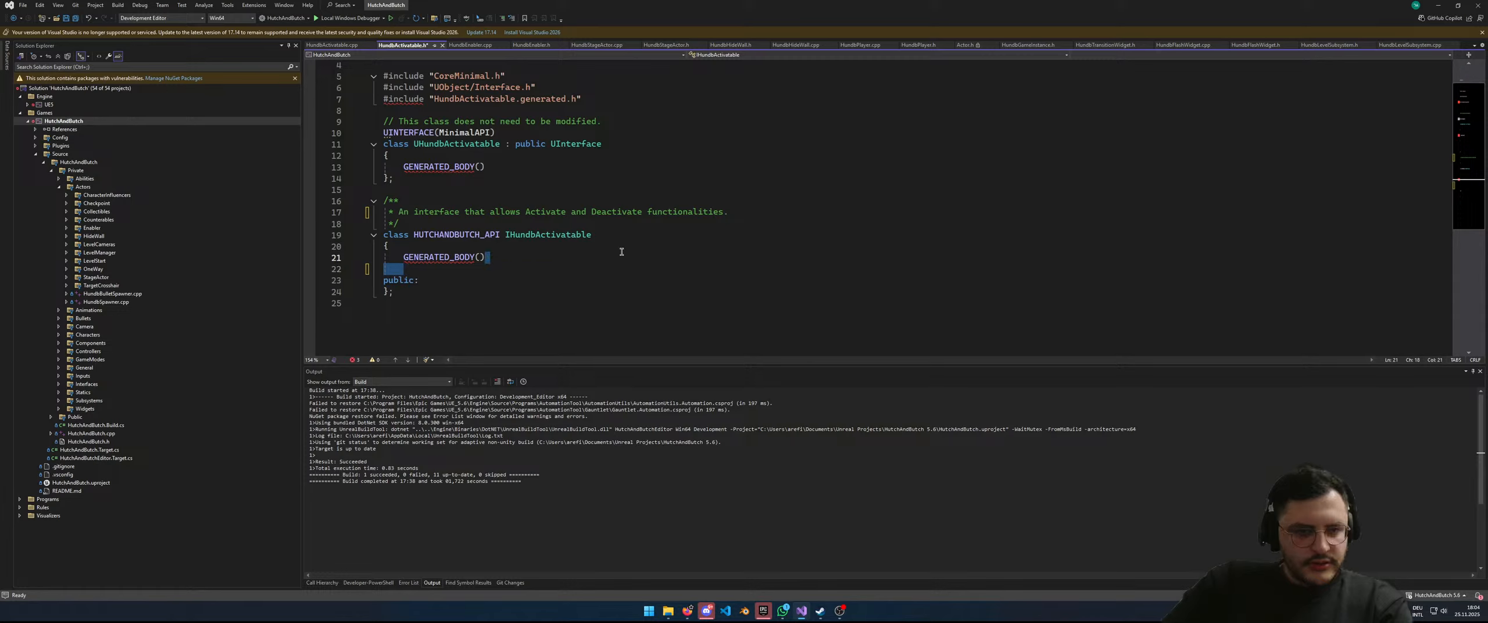
pyautogui.press('Delete')
pyautogui.press('Down')
pyautogui.press('Return')
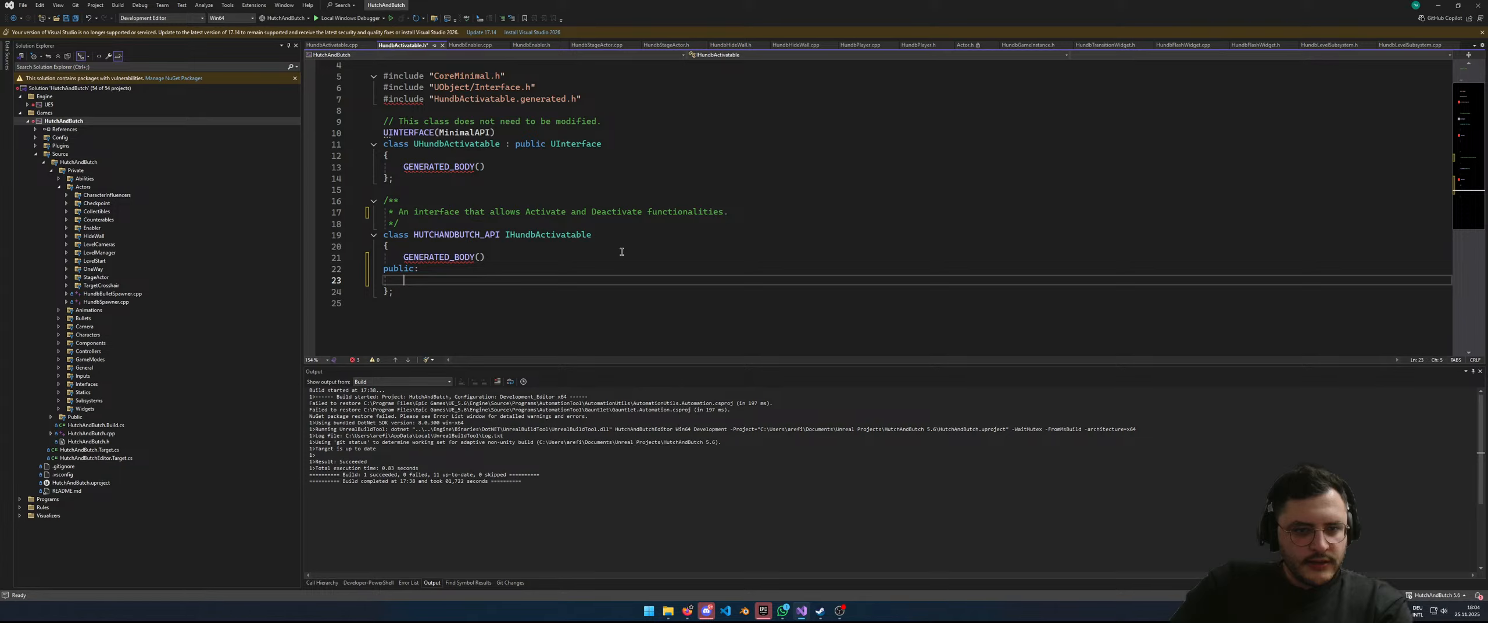
# Step: Declare a UFUNCTION void Activate() in the public section of IHundbActivatable
pyautogui.write('ufunction')
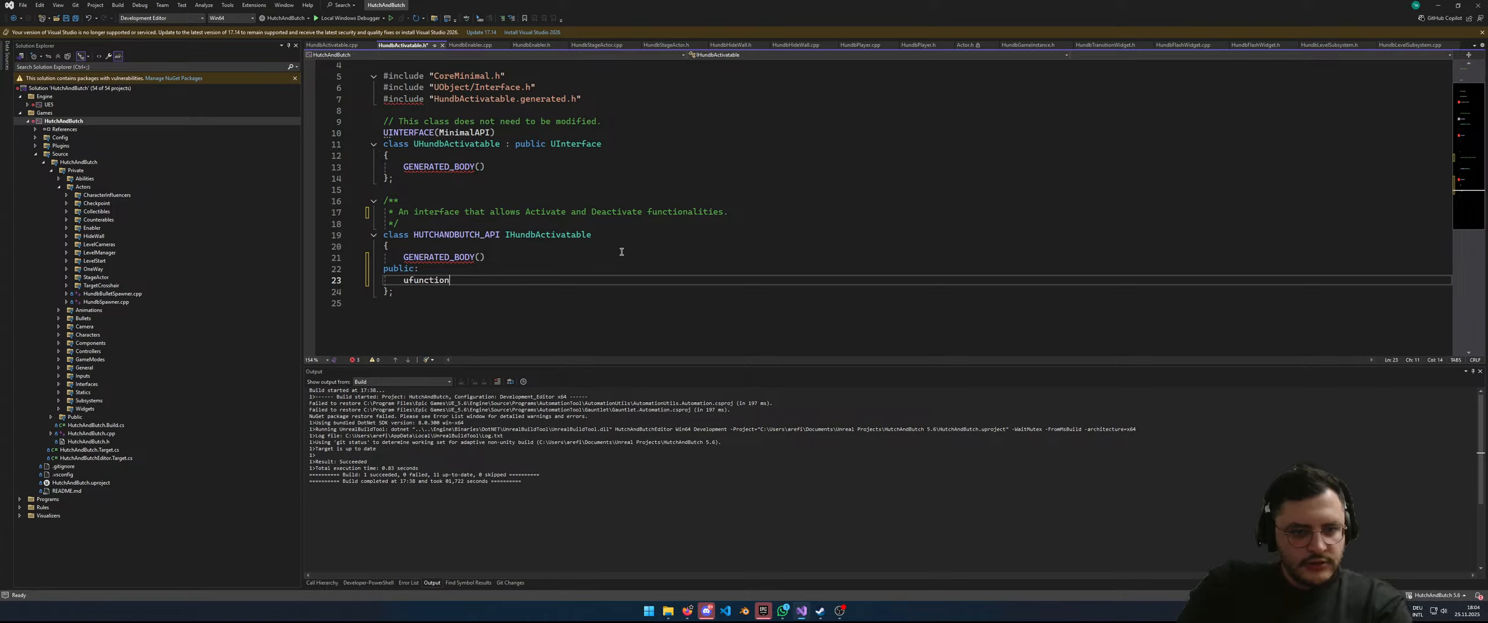
pyautogui.press('Tab')
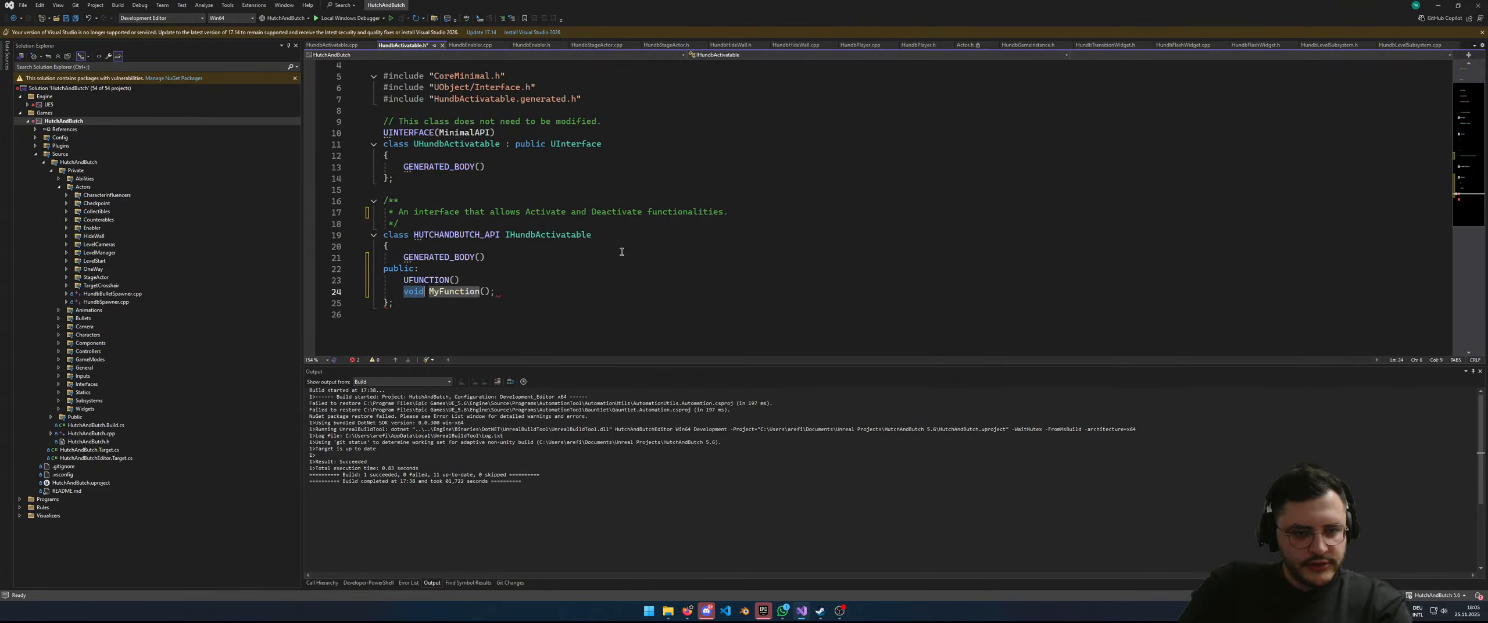
pyautogui.press('Tab')
pyautogui.write('Activate')
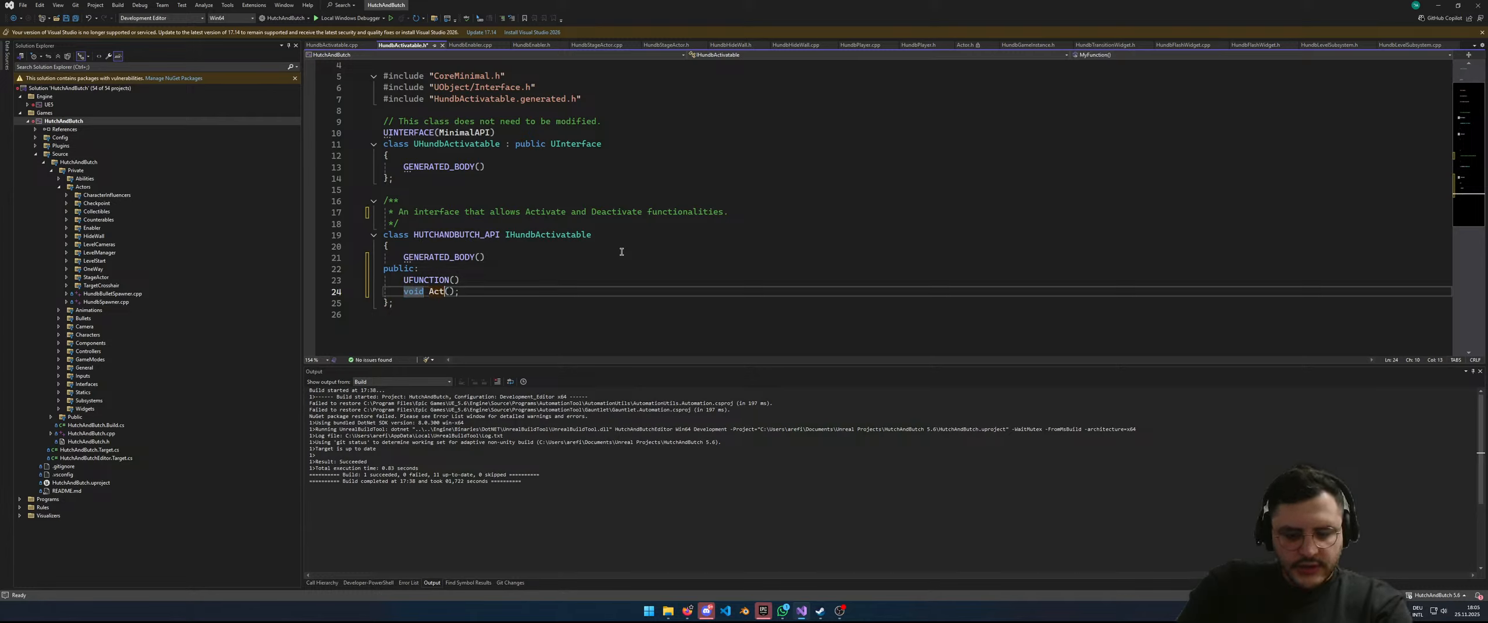
pyautogui.press('End')
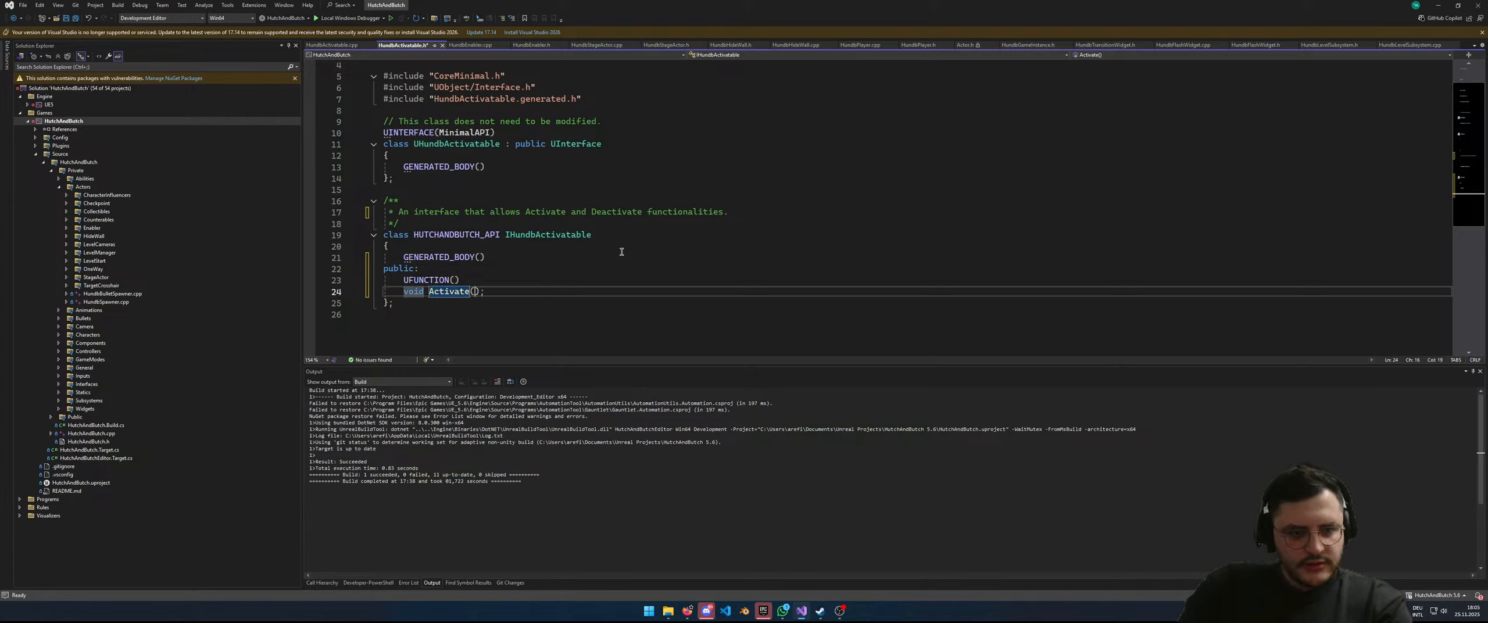
# Step: Add the BlueprintCallable specifier to the UFUNCTION macro of Activate
pyautogui.hotkey('shift', 'Up')
pyautogui.hotkey('shift', 'Up')
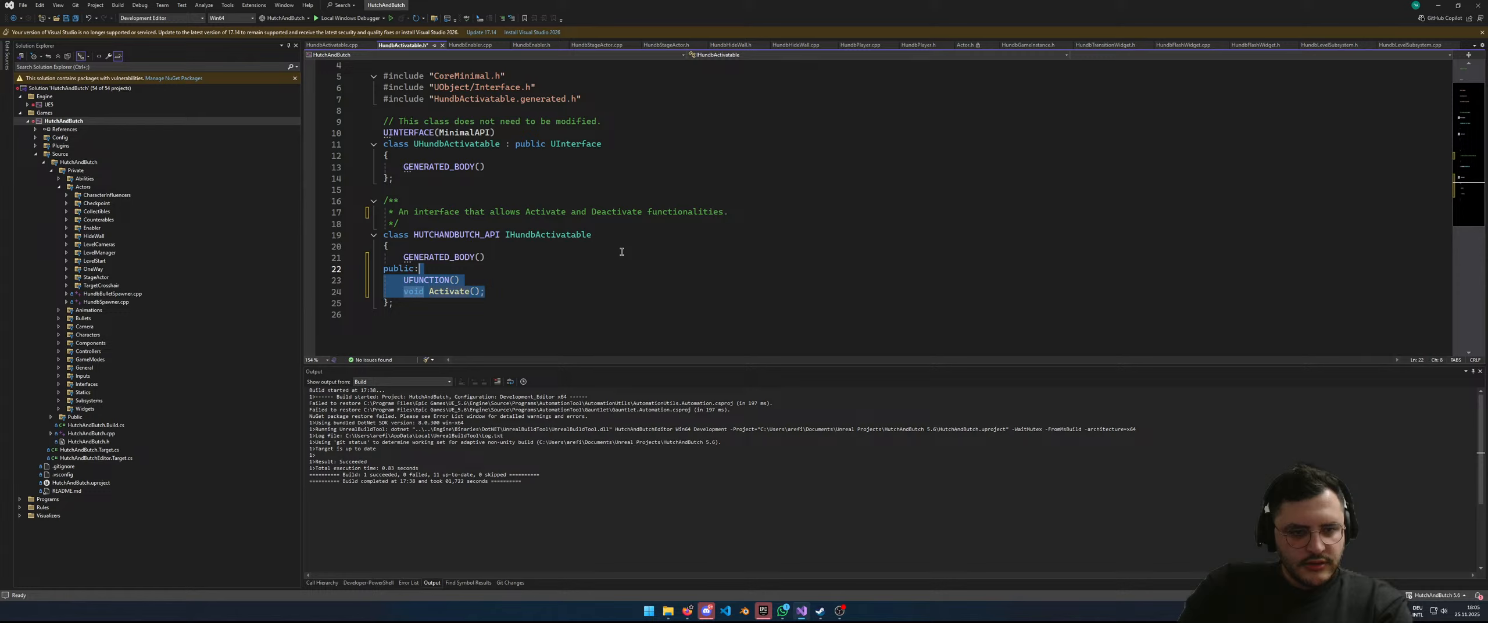
pyautogui.press('Down')
pyautogui.press('Left')
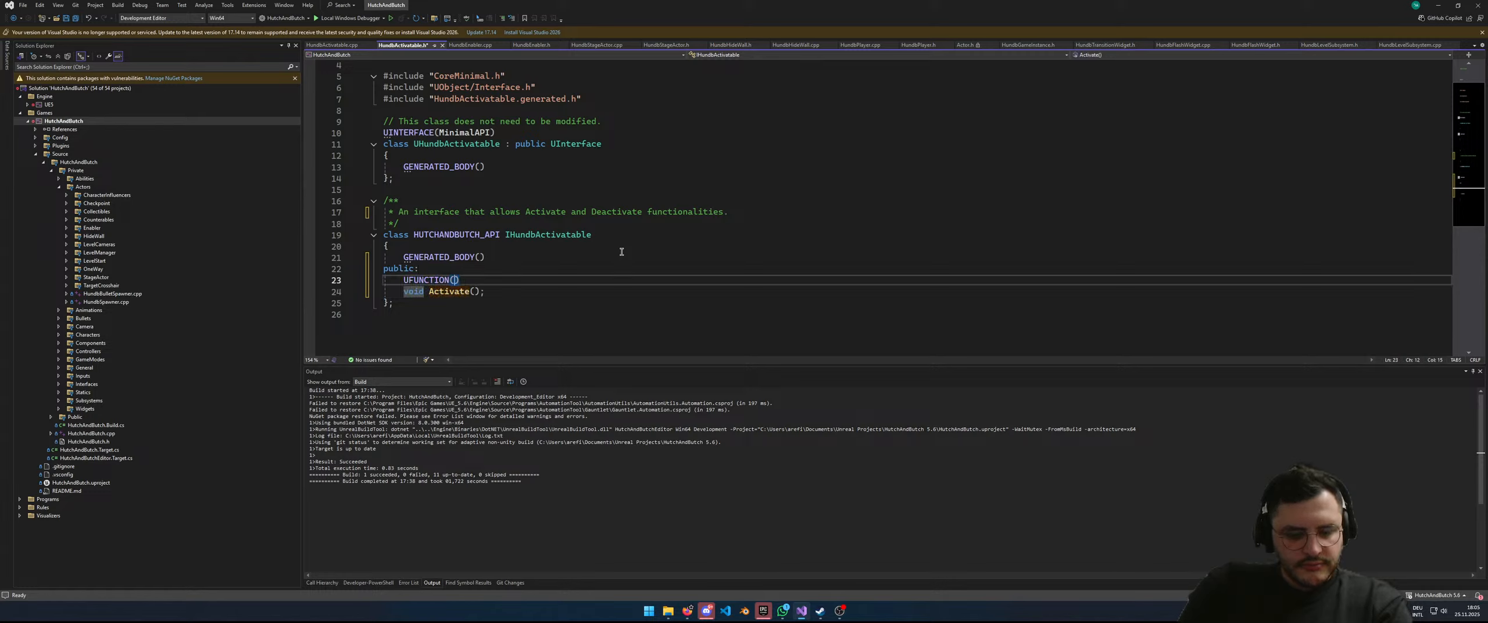
pyautogui.write('B')
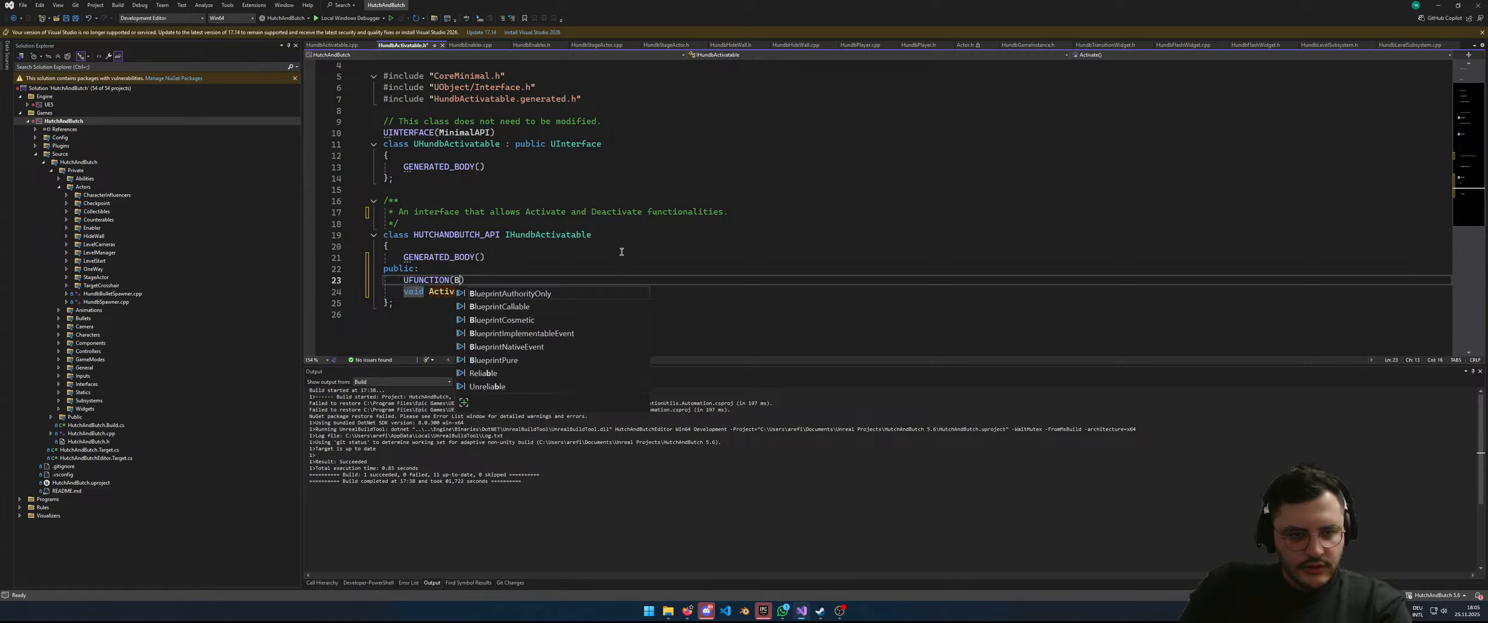
pyautogui.press('BackSpace')
pyautogui.hotkey('ctrl', 'space')
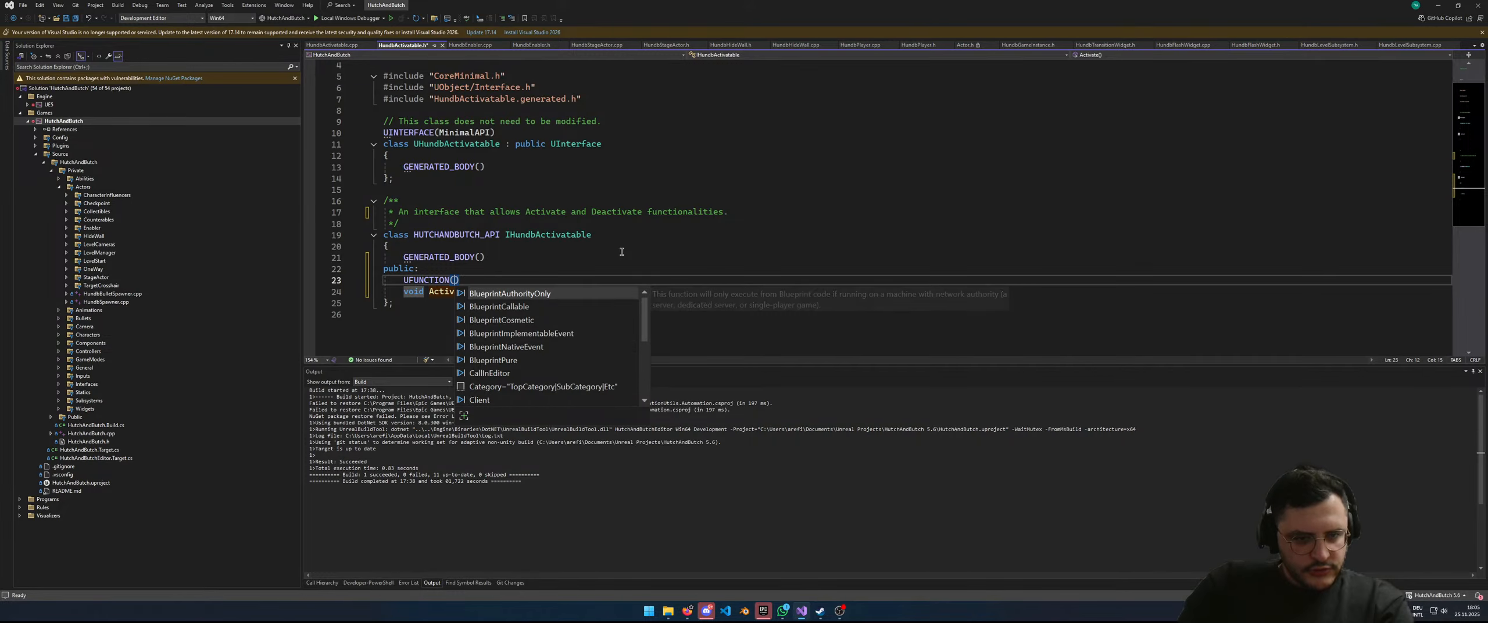
pyautogui.press('Down')
pyautogui.press('Tab')
# Step: Add BlueprintNativeEvent as a second specifier in Activate's UFUNCTION macro
pyautogui.write(',')
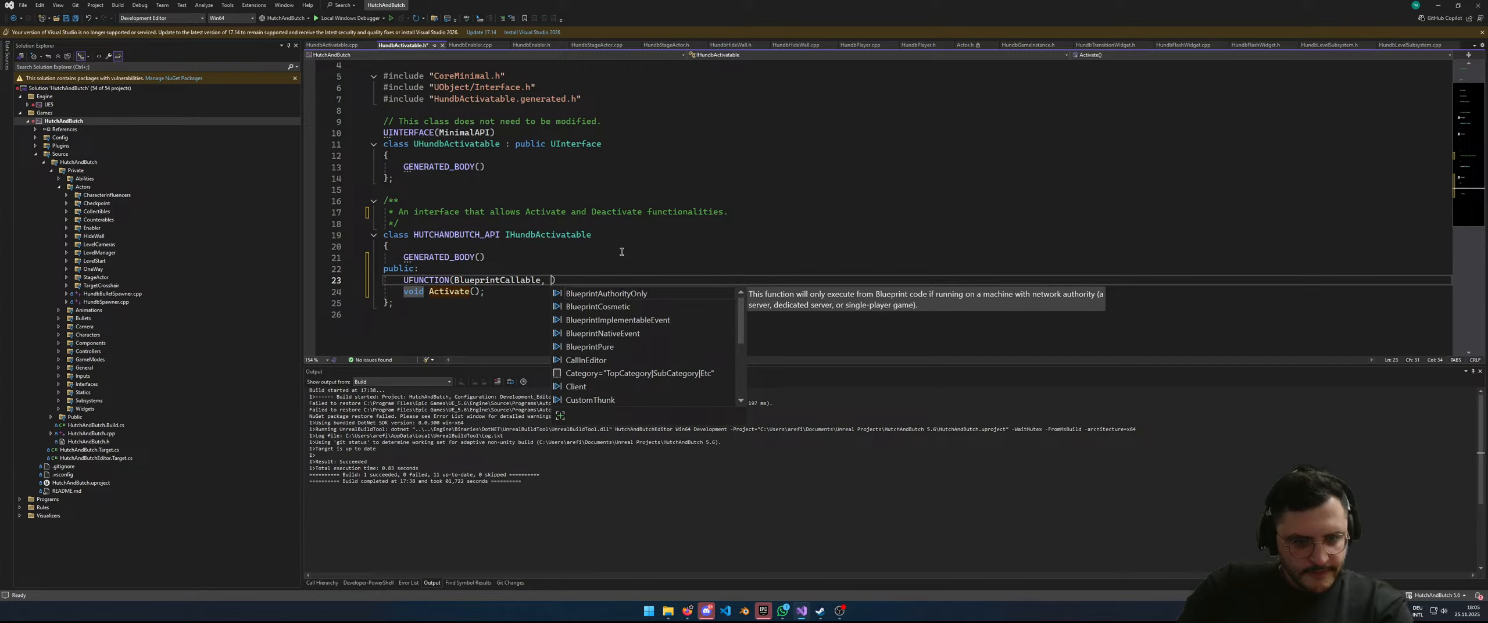
pyautogui.press('Down')
pyautogui.press('Down')
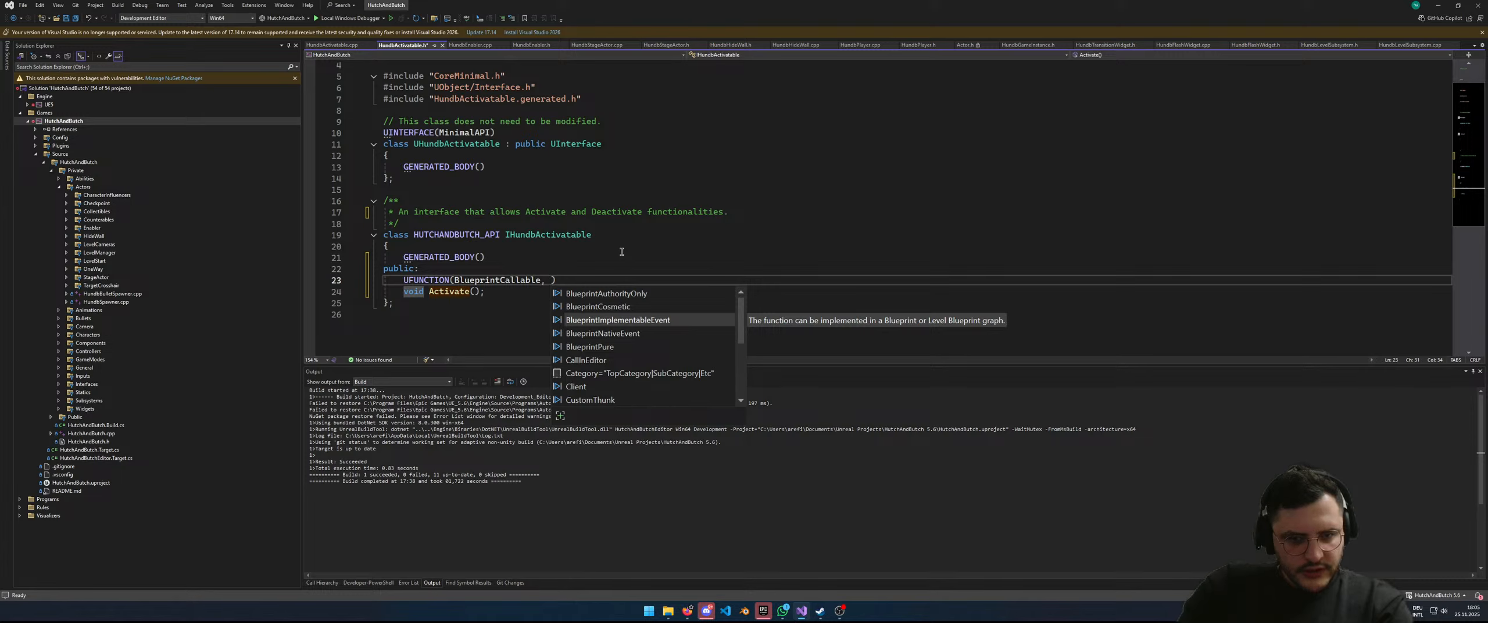
pyautogui.press('Down')
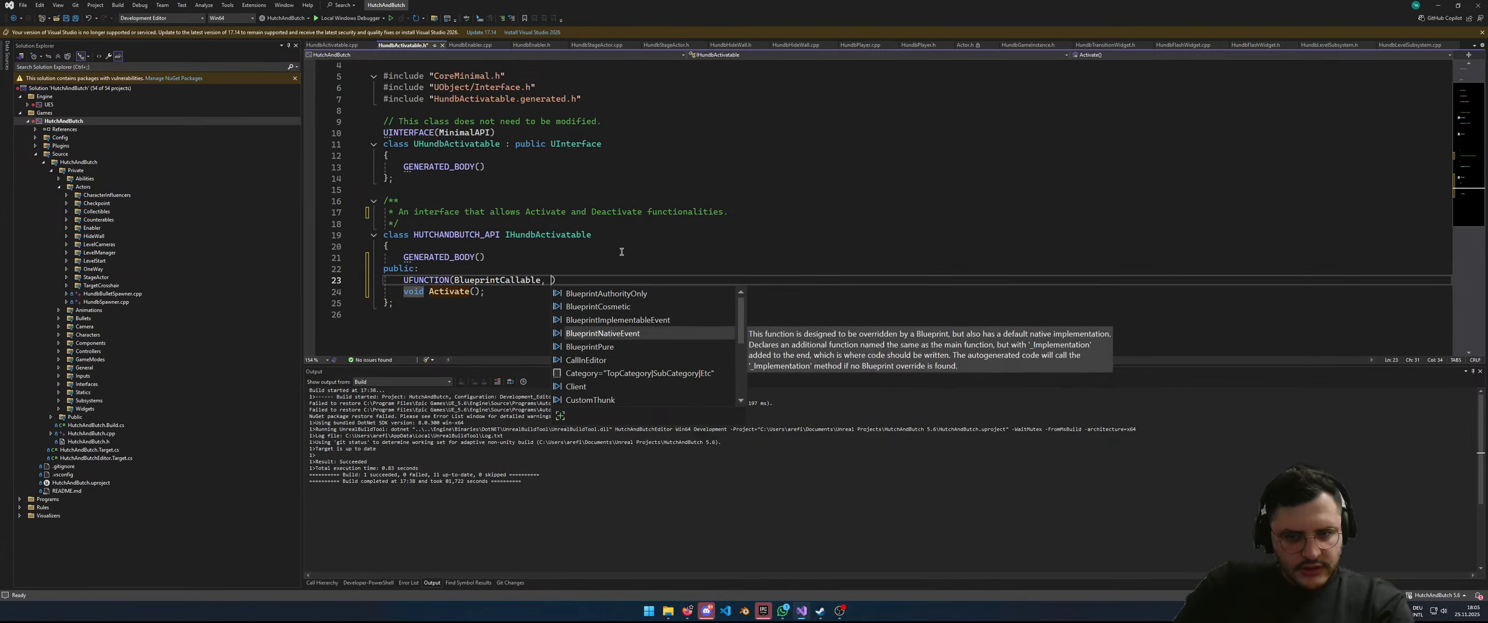